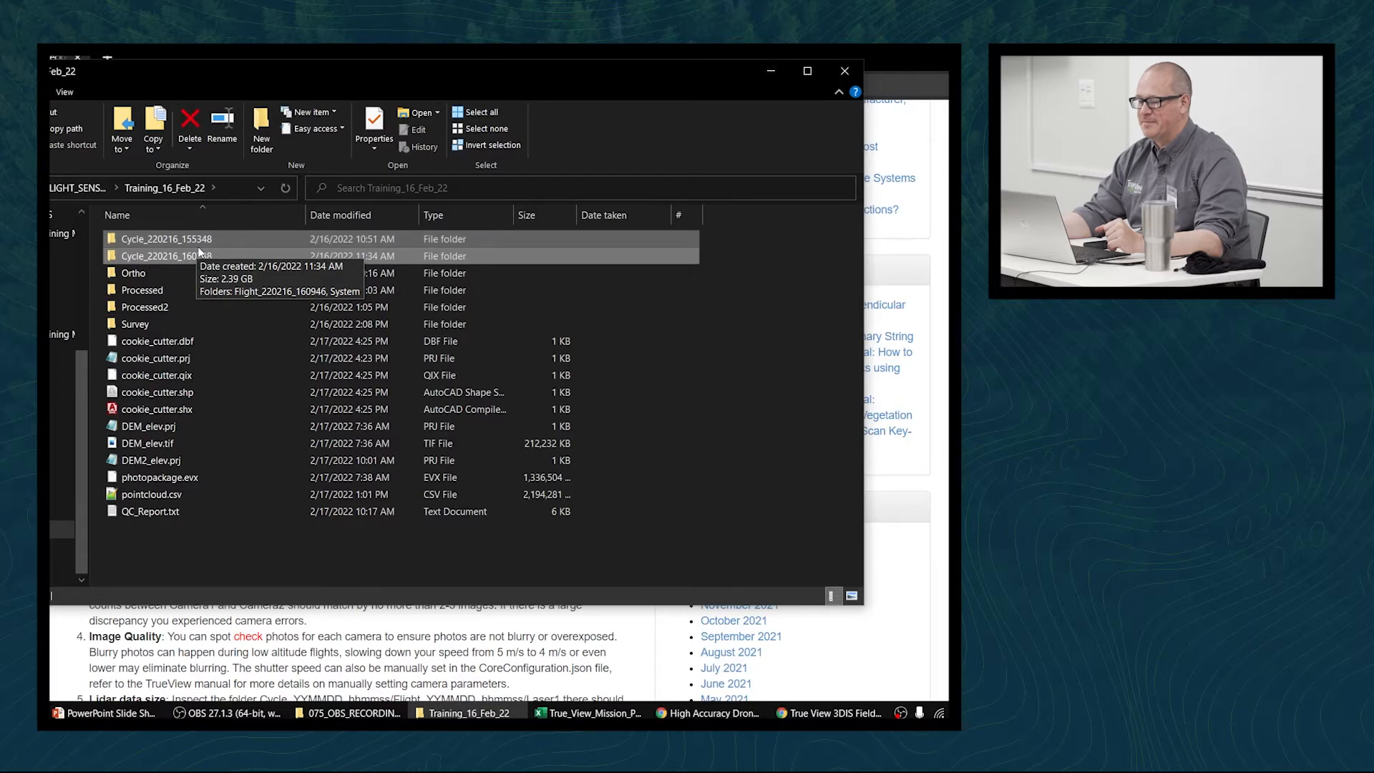
Open the Cycle_220216_155348 folder and go into its System subfolder
{"action": "left_click", "coordinate": [208, 276], "text": "ctrl"}
{"action": "left_click", "coordinate": [208, 275], "text": "ctrl"}
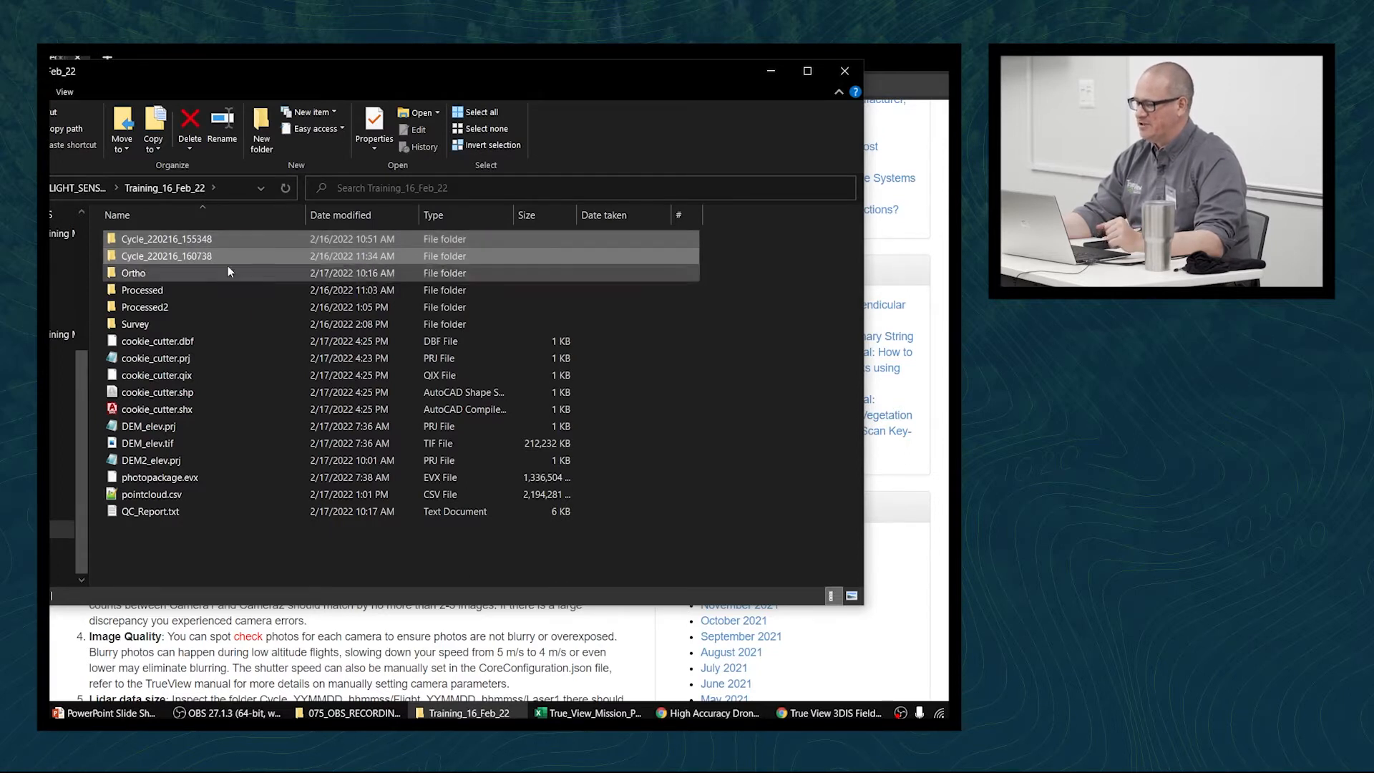
{"action": "double_click", "coordinate": [198, 239]}
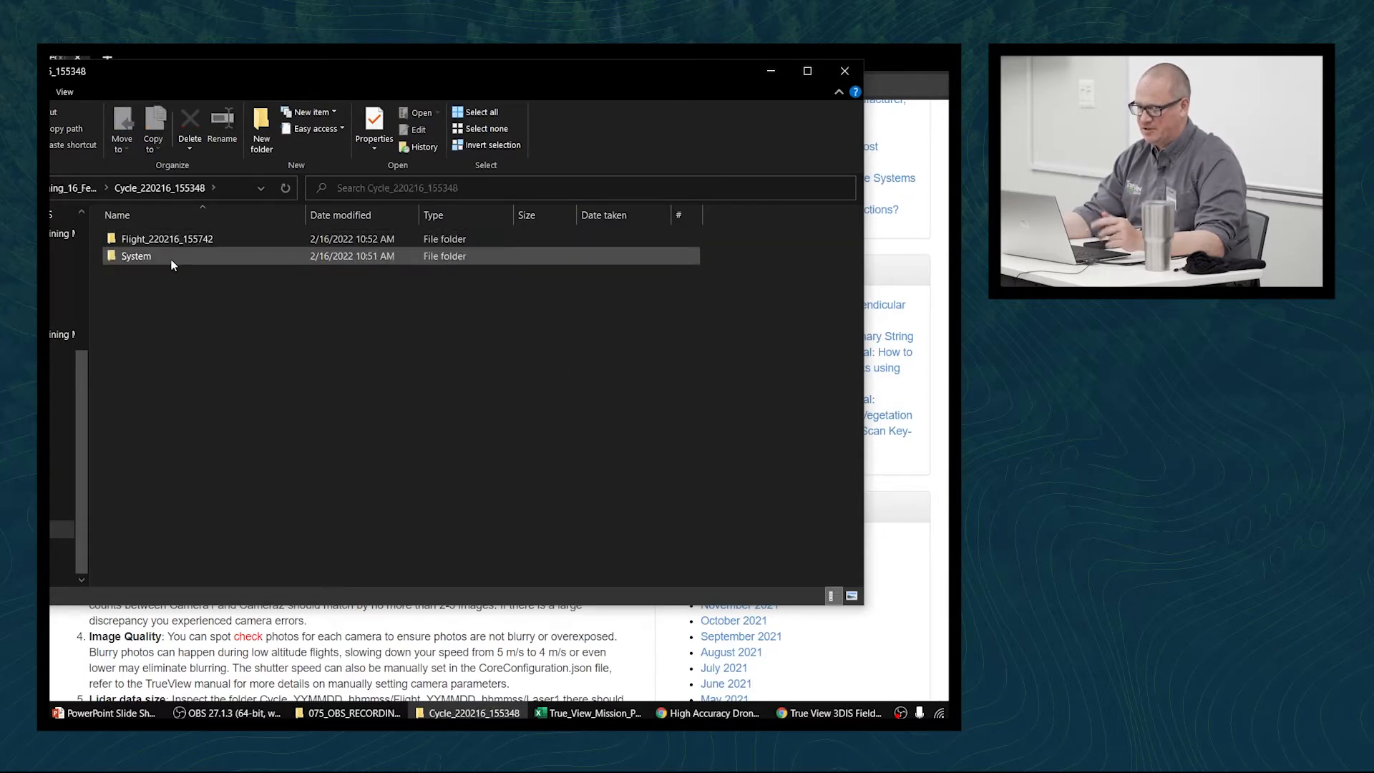
{"action": "left_click", "coordinate": [178, 246]}
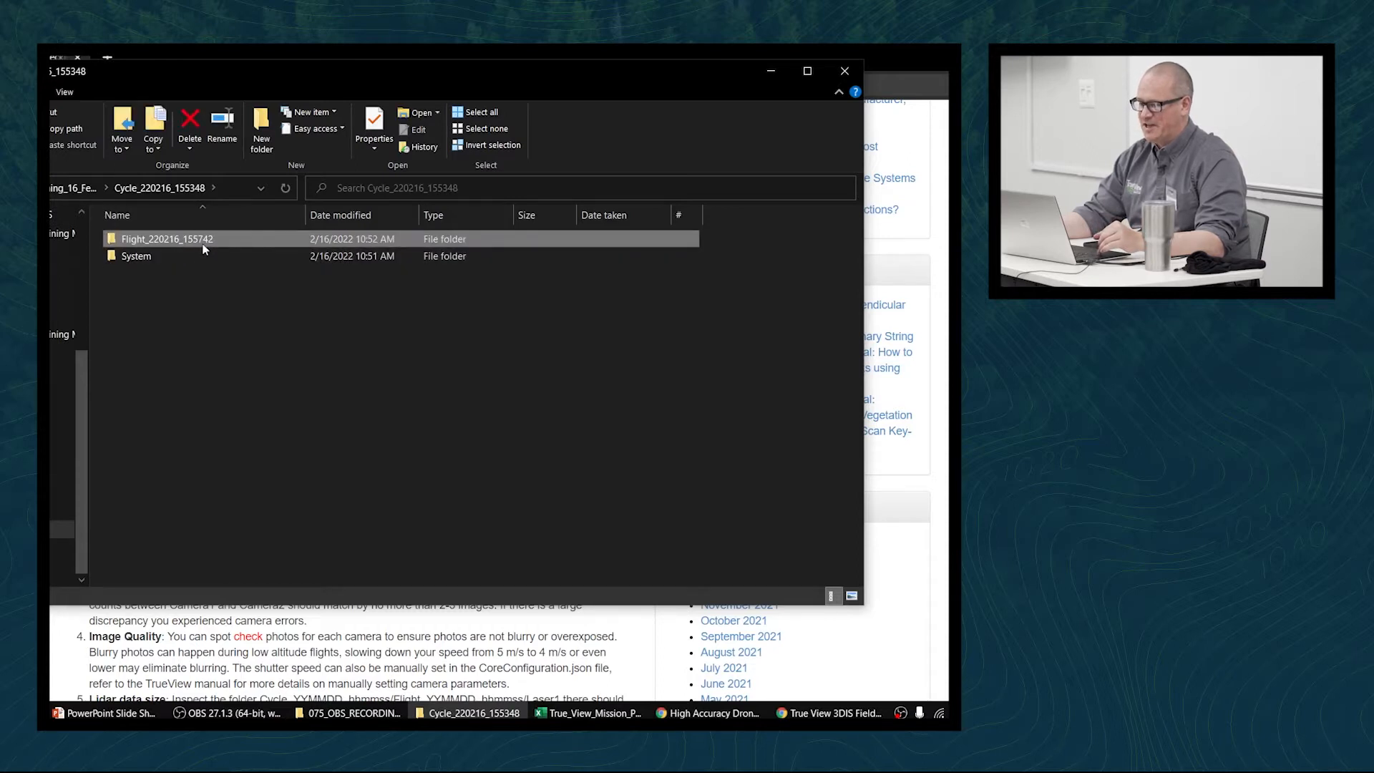
{"action": "mouse_move", "coordinate": [197, 247]}
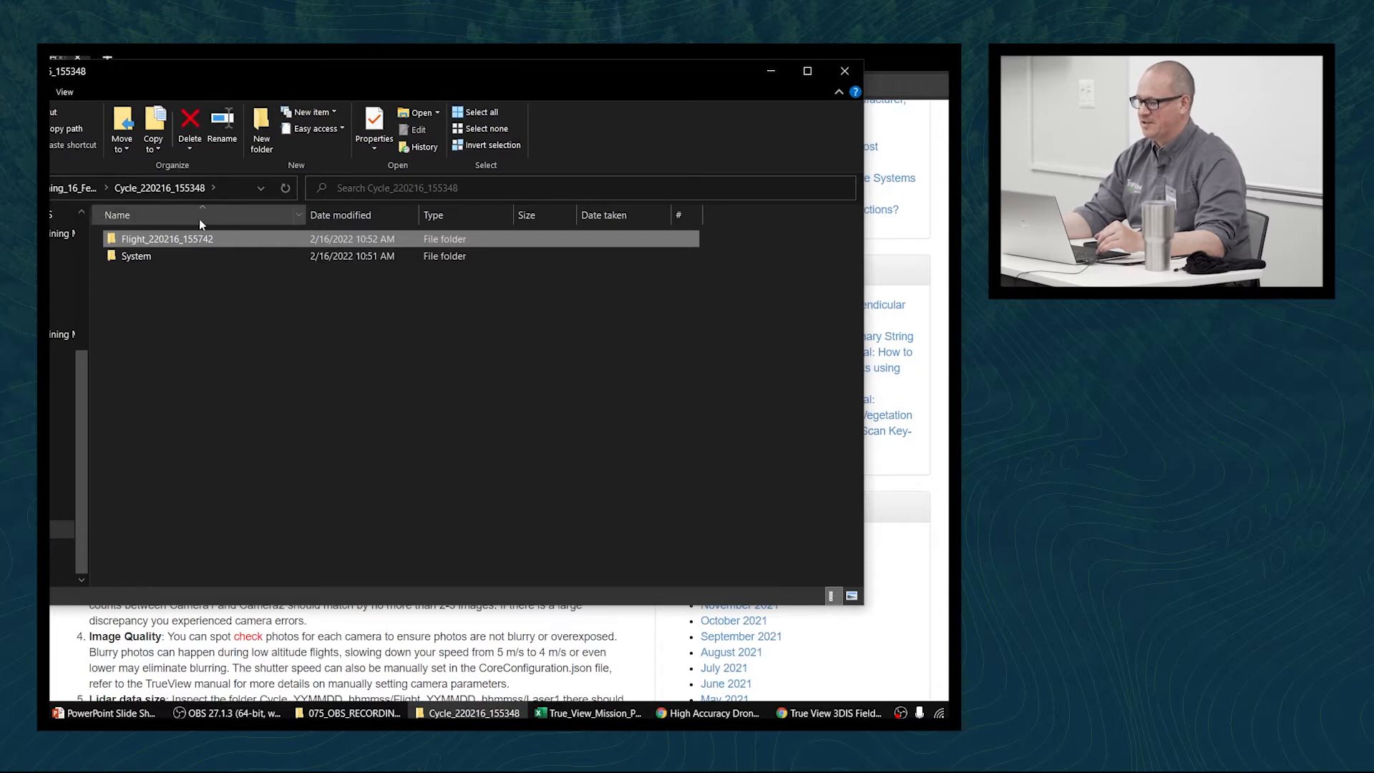
{"action": "left_click", "coordinate": [182, 255]}
{"action": "double_click", "coordinate": [172, 256]}
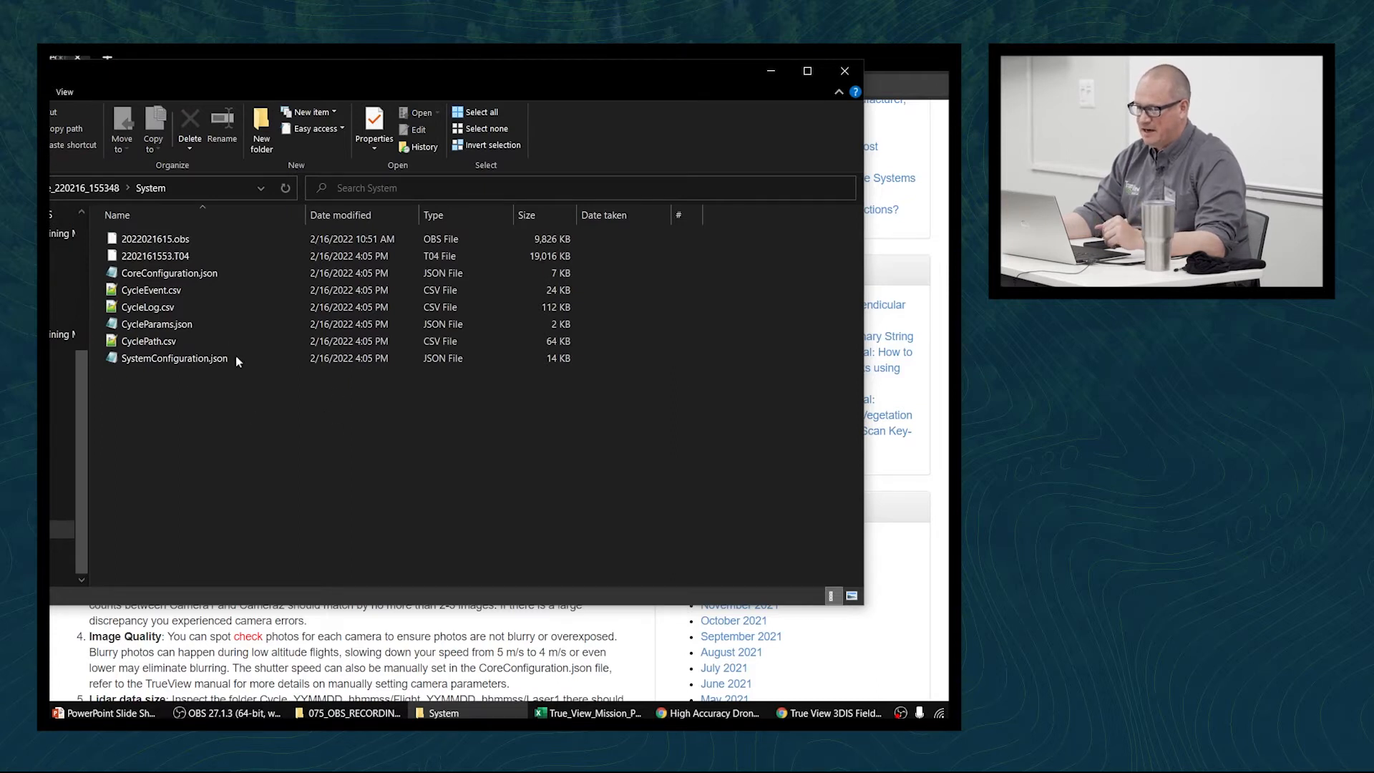
Open 2022021615.obs in Notepad++, look through its header and observation records, and close it
{"action": "left_click", "coordinate": [218, 252]}
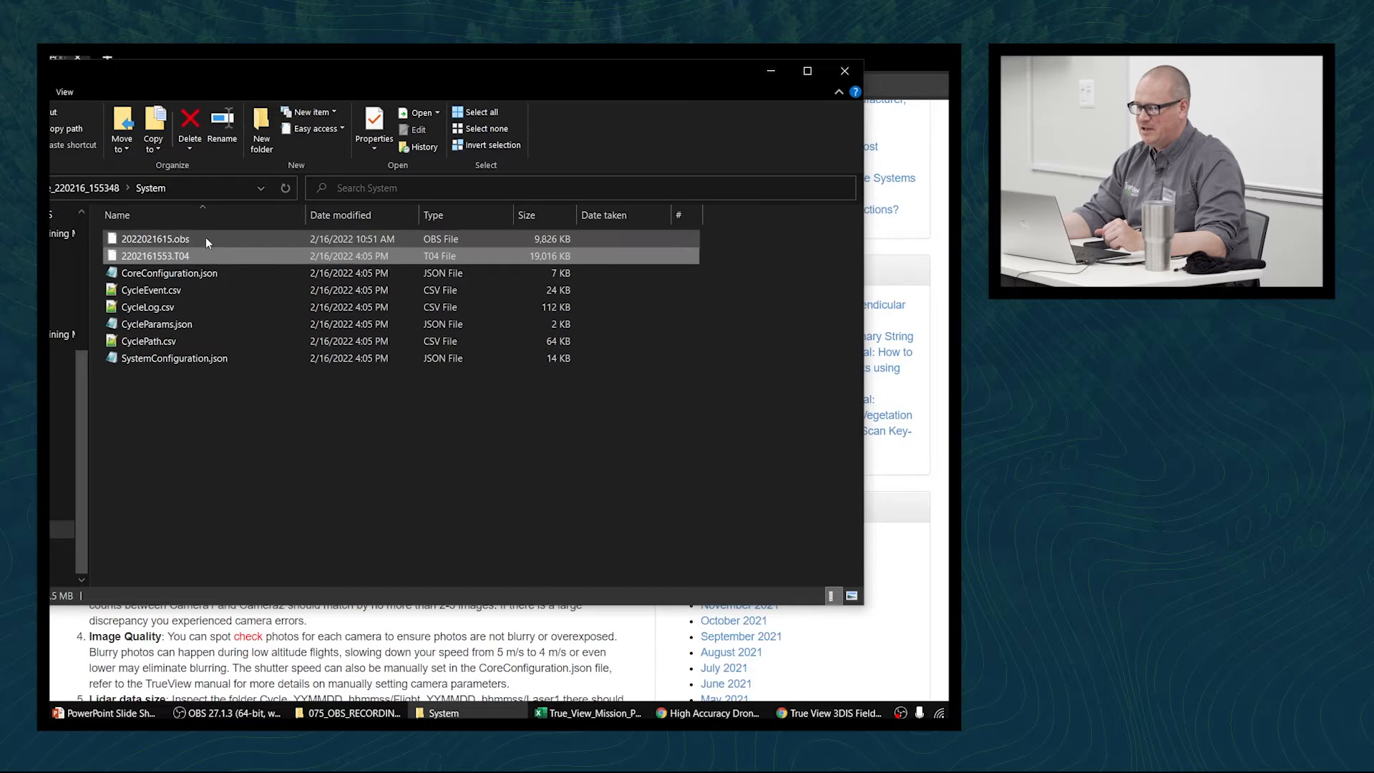
{"action": "left_click", "coordinate": [205, 238]}
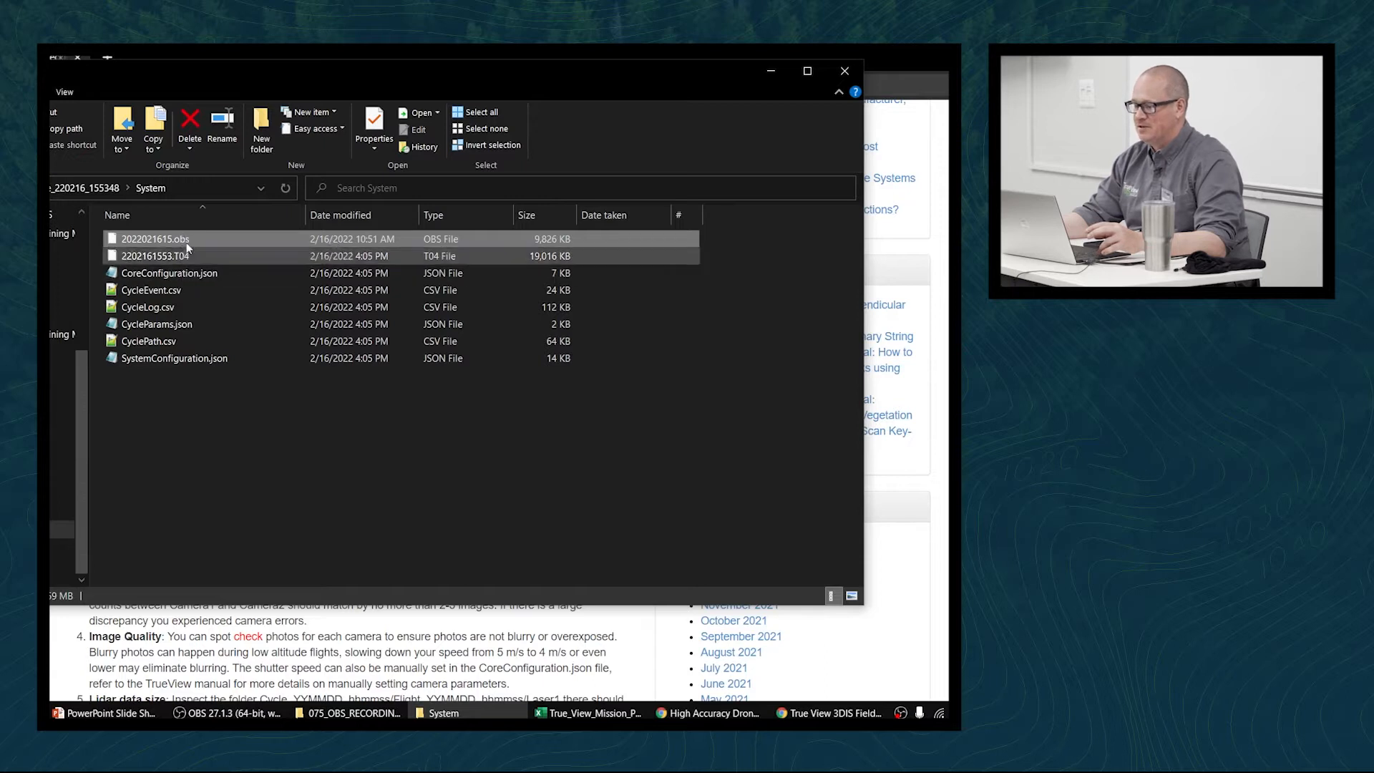
{"action": "right_click", "coordinate": [186, 243]}
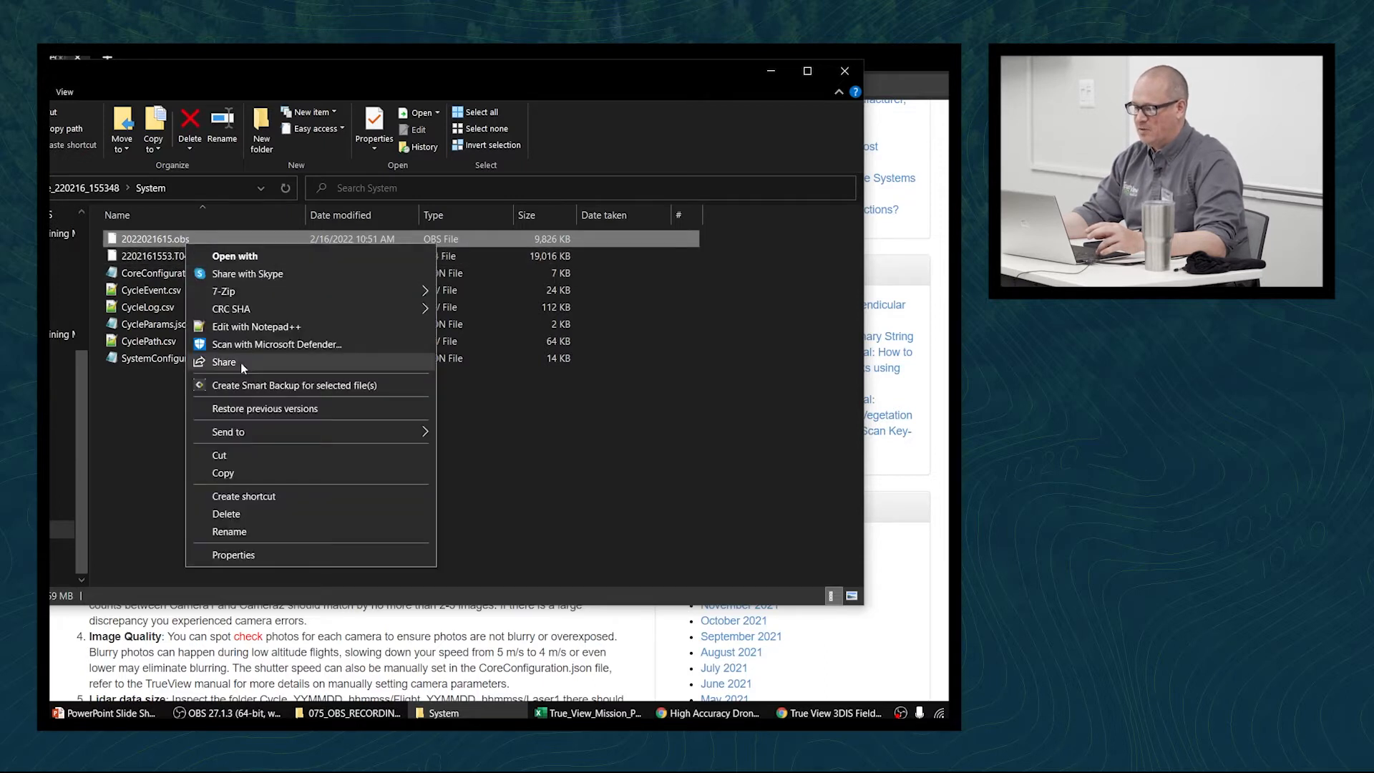
{"action": "left_click", "coordinate": [240, 327]}
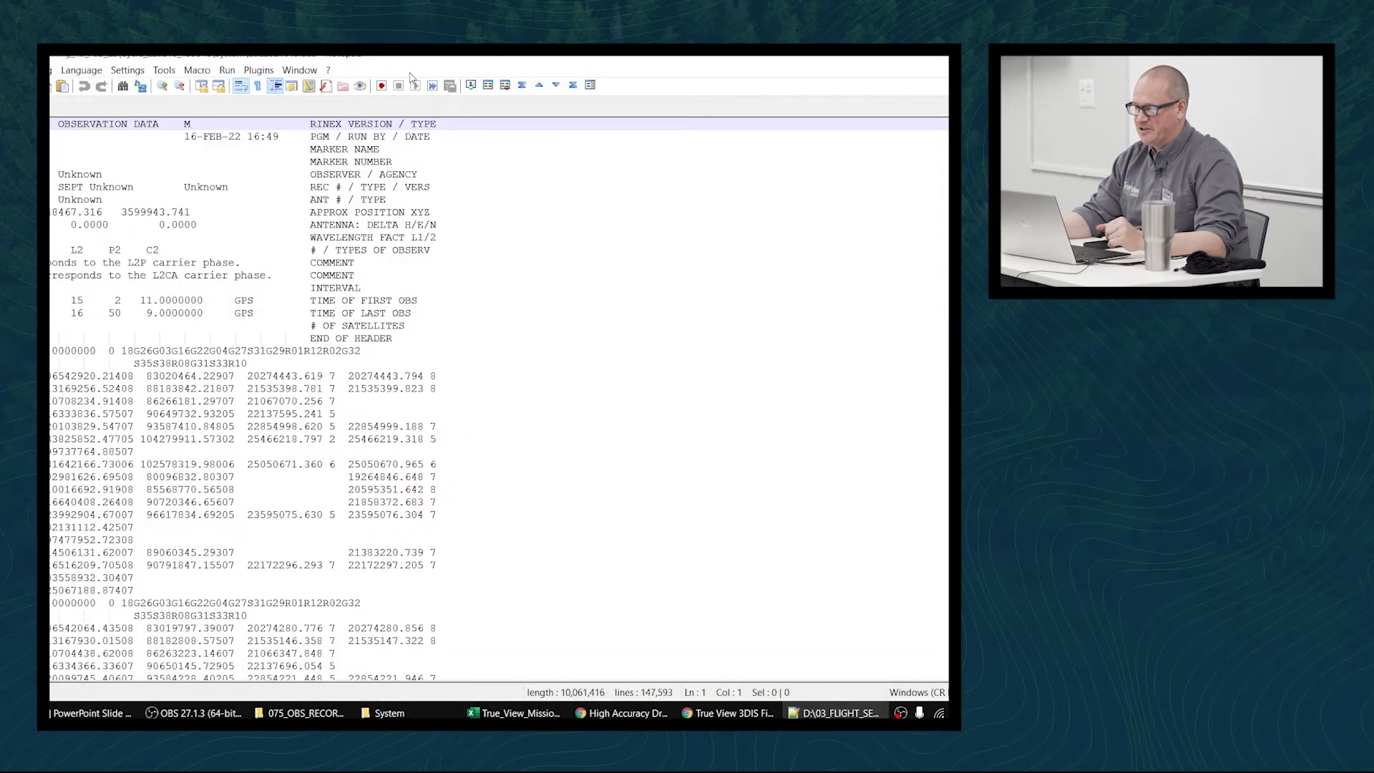
{"action": "scroll", "coordinate": [376, 312], "scroll_direction": "down", "scroll_amount": 20}
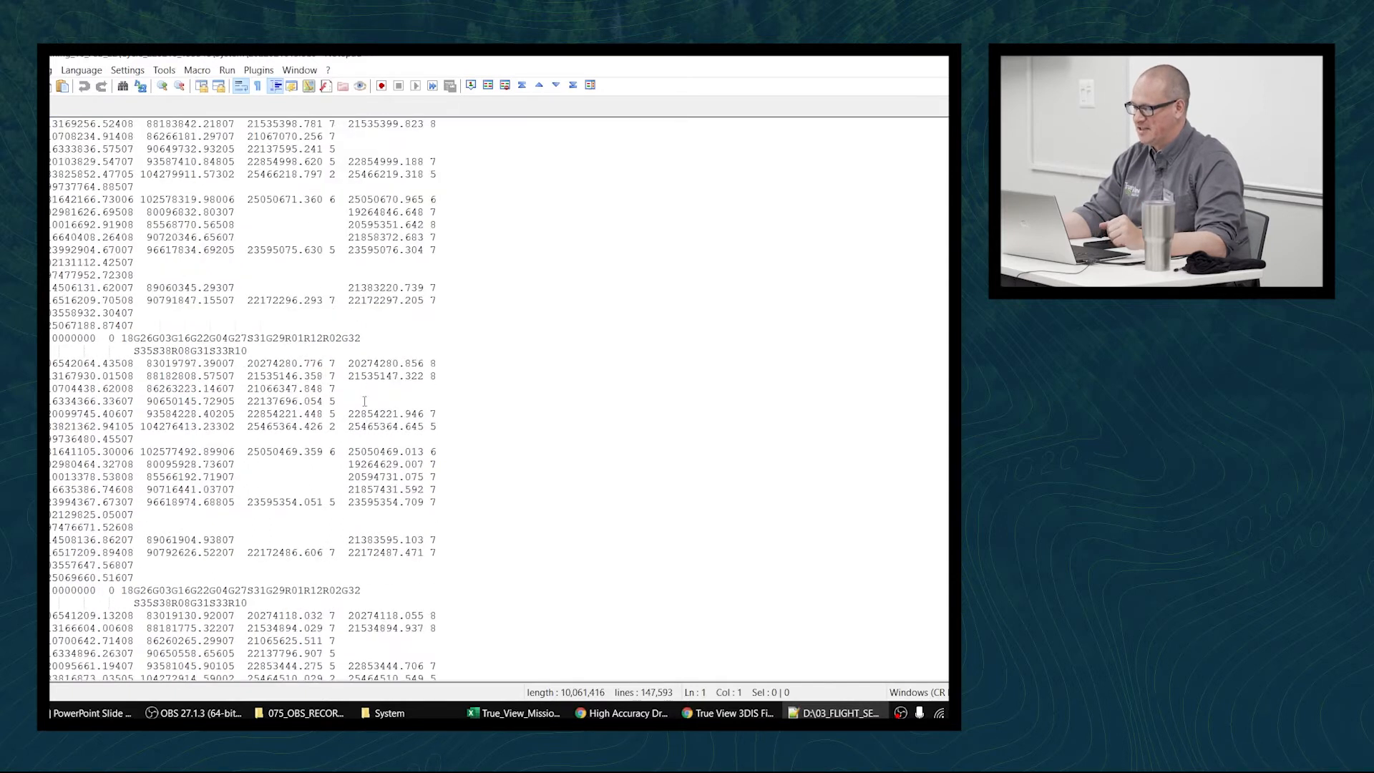
{"action": "scroll", "coordinate": [364, 407], "scroll_direction": "up", "scroll_amount": 11}
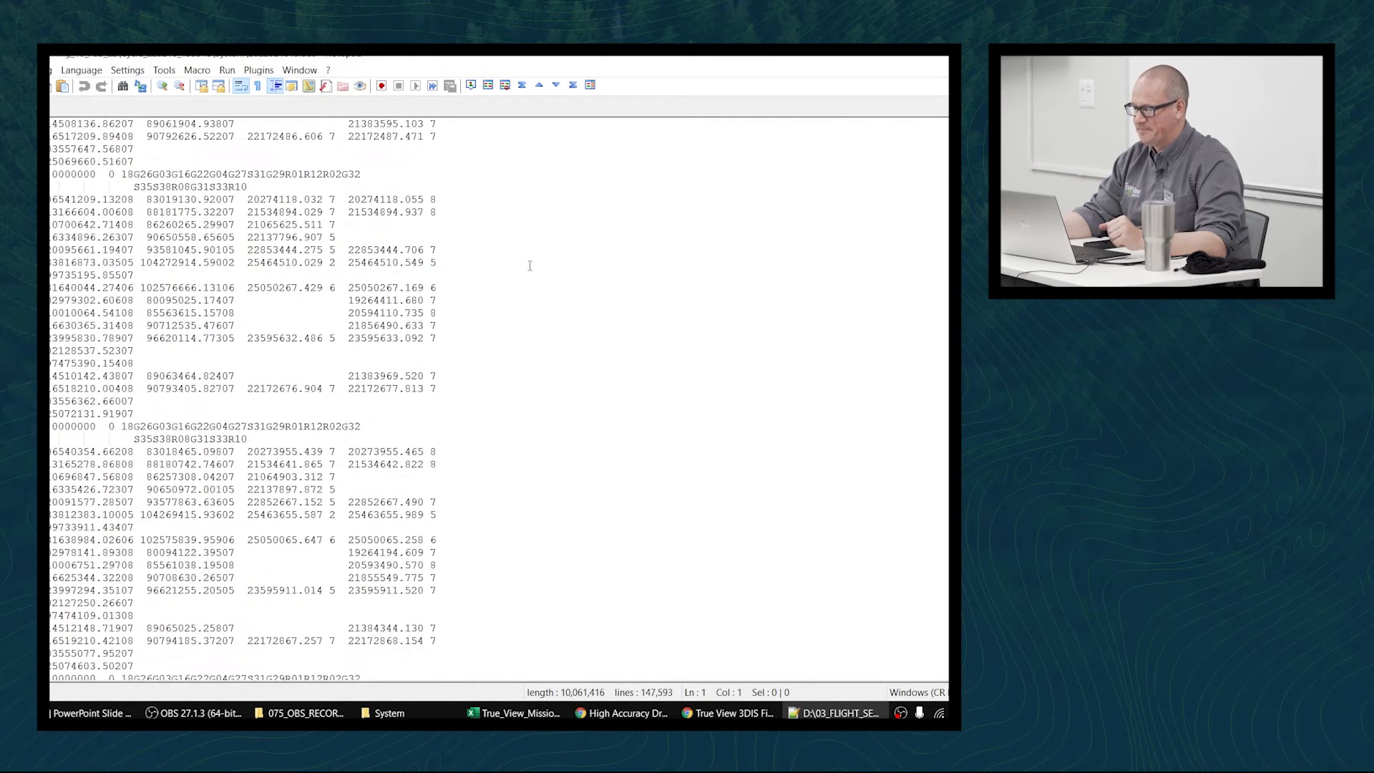
{"action": "key", "text": "alt+F4"}
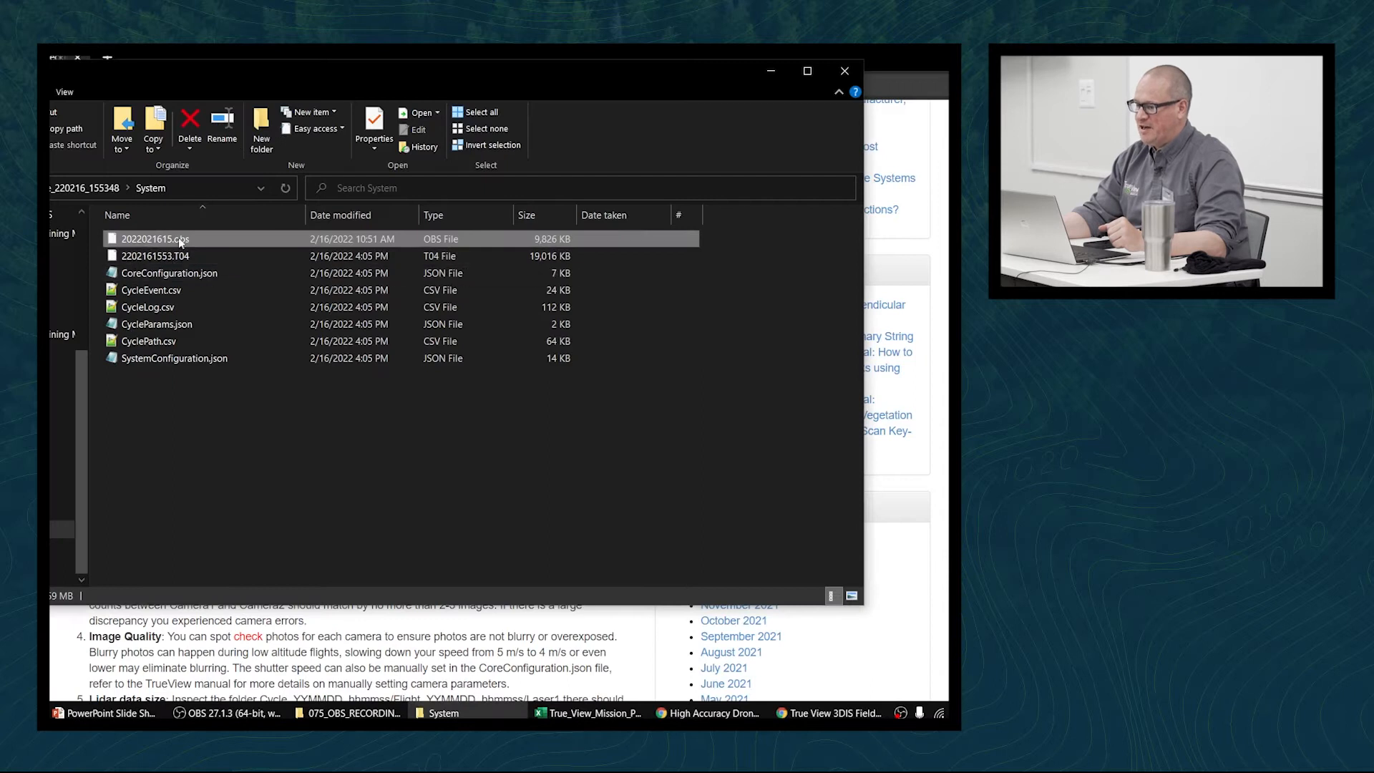
Open CycleLog.csv from the System folder and look through the startup and initialization entries
{"action": "left_click", "coordinate": [195, 418]}
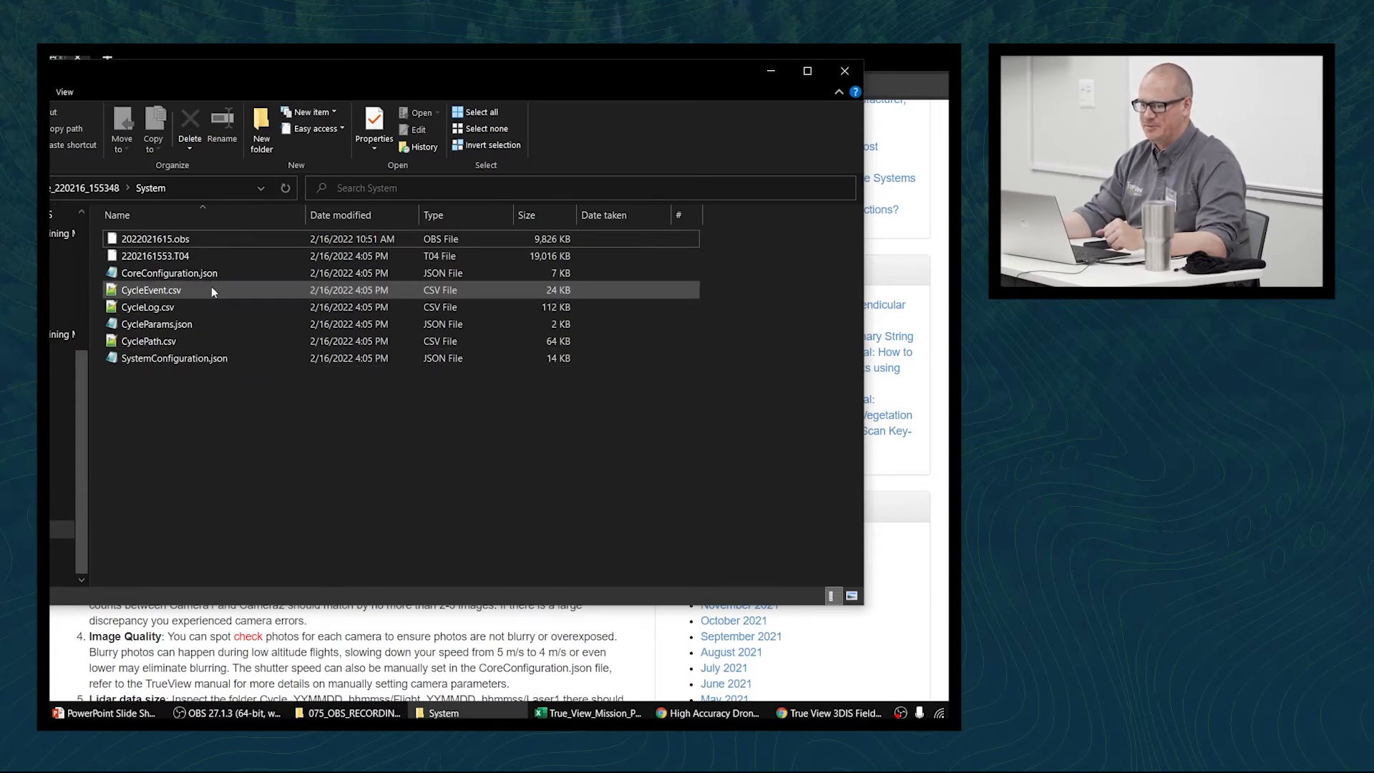
{"action": "left_click", "coordinate": [182, 241]}
{"action": "left_click", "coordinate": [180, 307]}
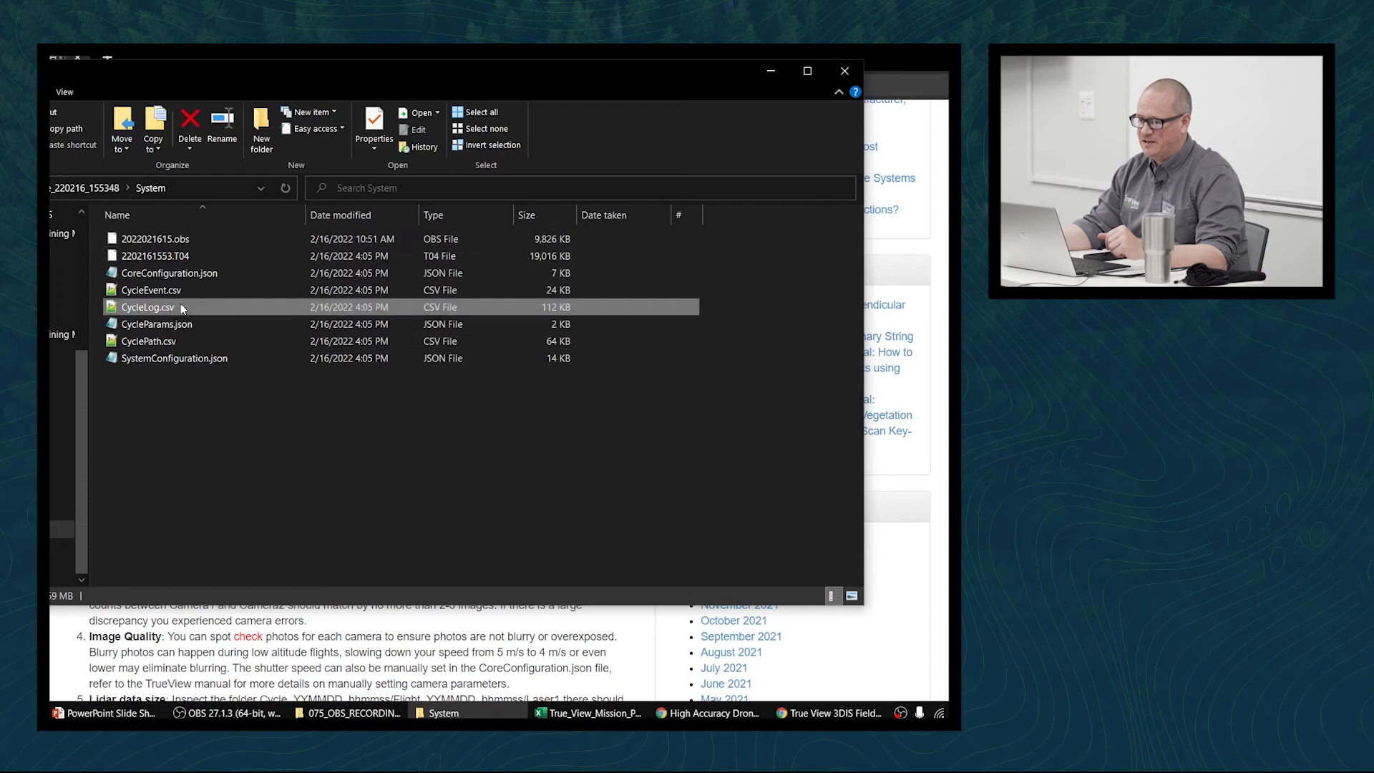
{"action": "double_click", "coordinate": [182, 306]}
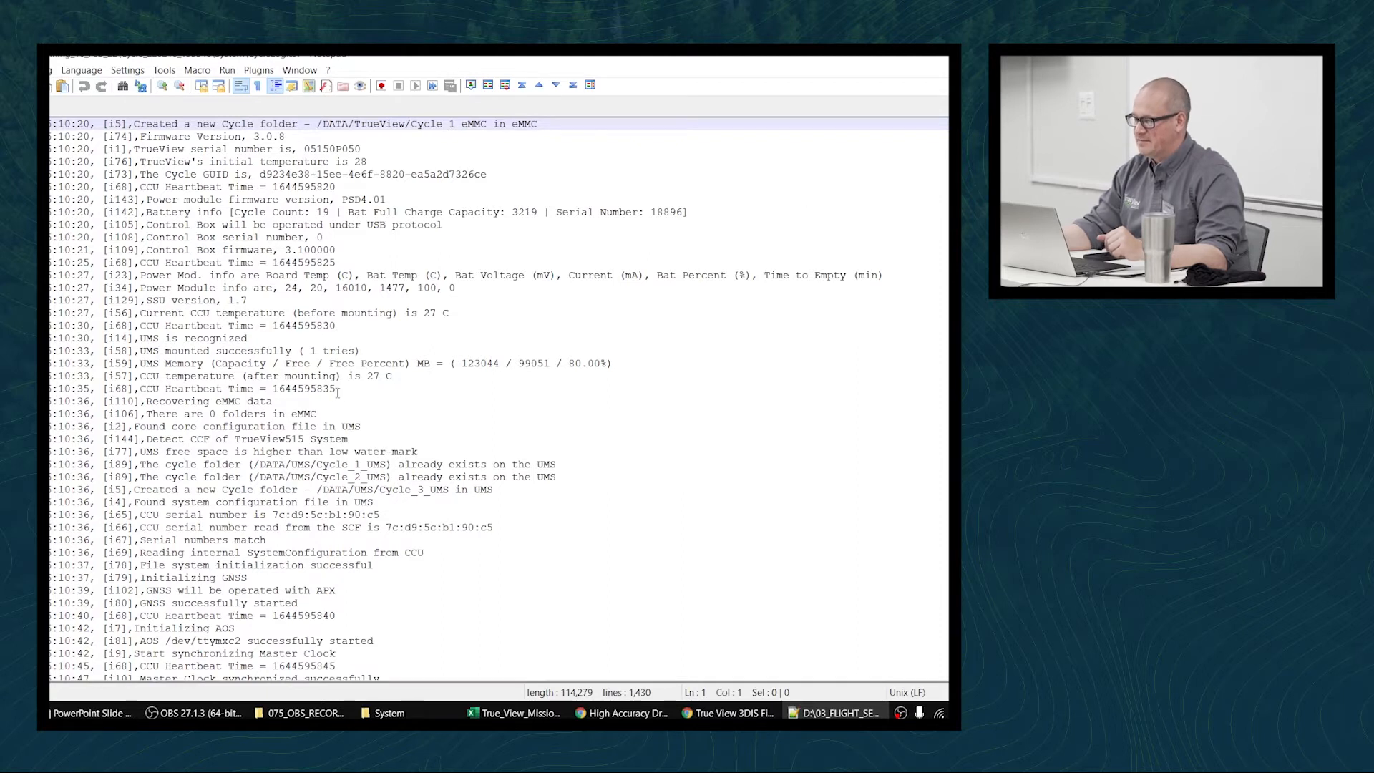
{"action": "scroll", "coordinate": [324, 411], "scroll_direction": "down", "scroll_amount": 11}
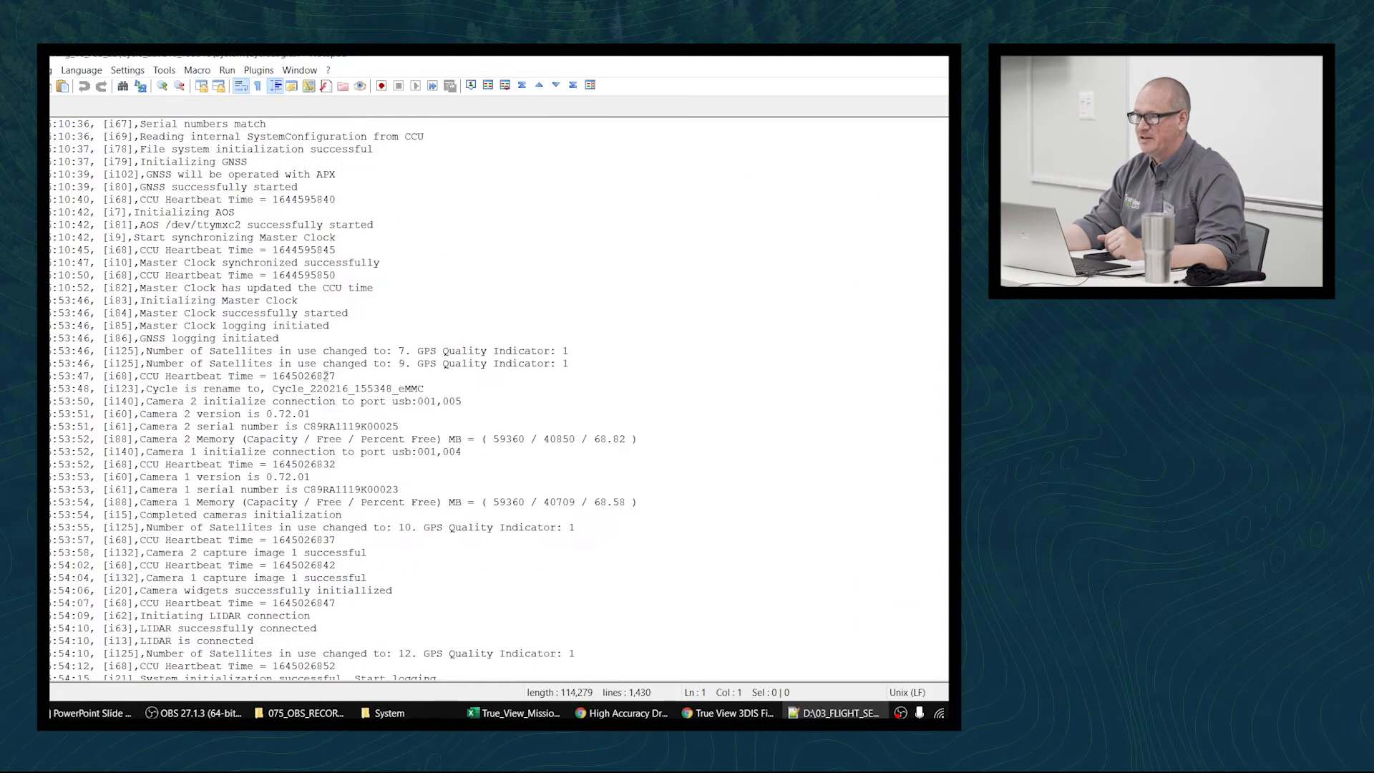
{"action": "scroll", "coordinate": [353, 464], "scroll_direction": "up", "scroll_amount": 11}
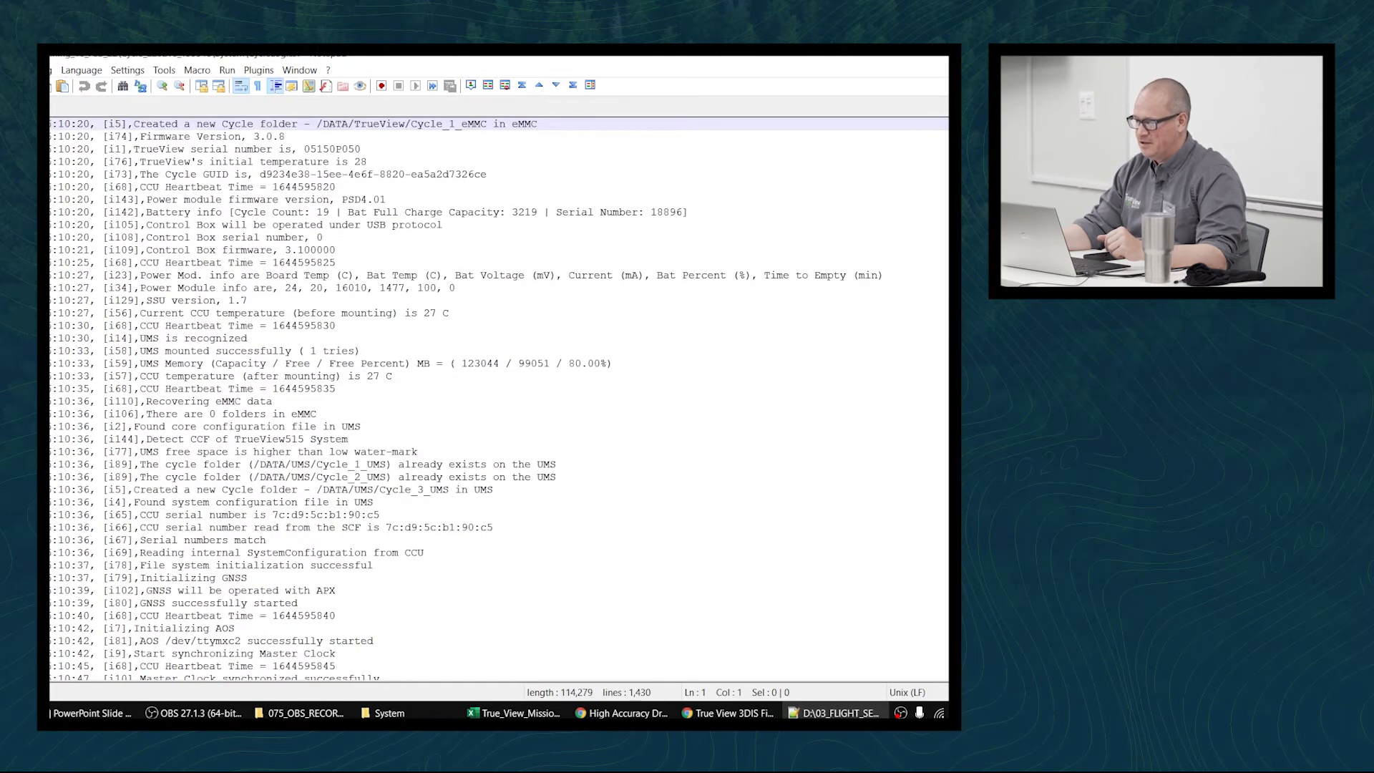
Enter WARN, ERROR and FAIL in turn as search terms for the cycle log, and close the search
{"action": "left_click", "coordinate": [602, 330]}
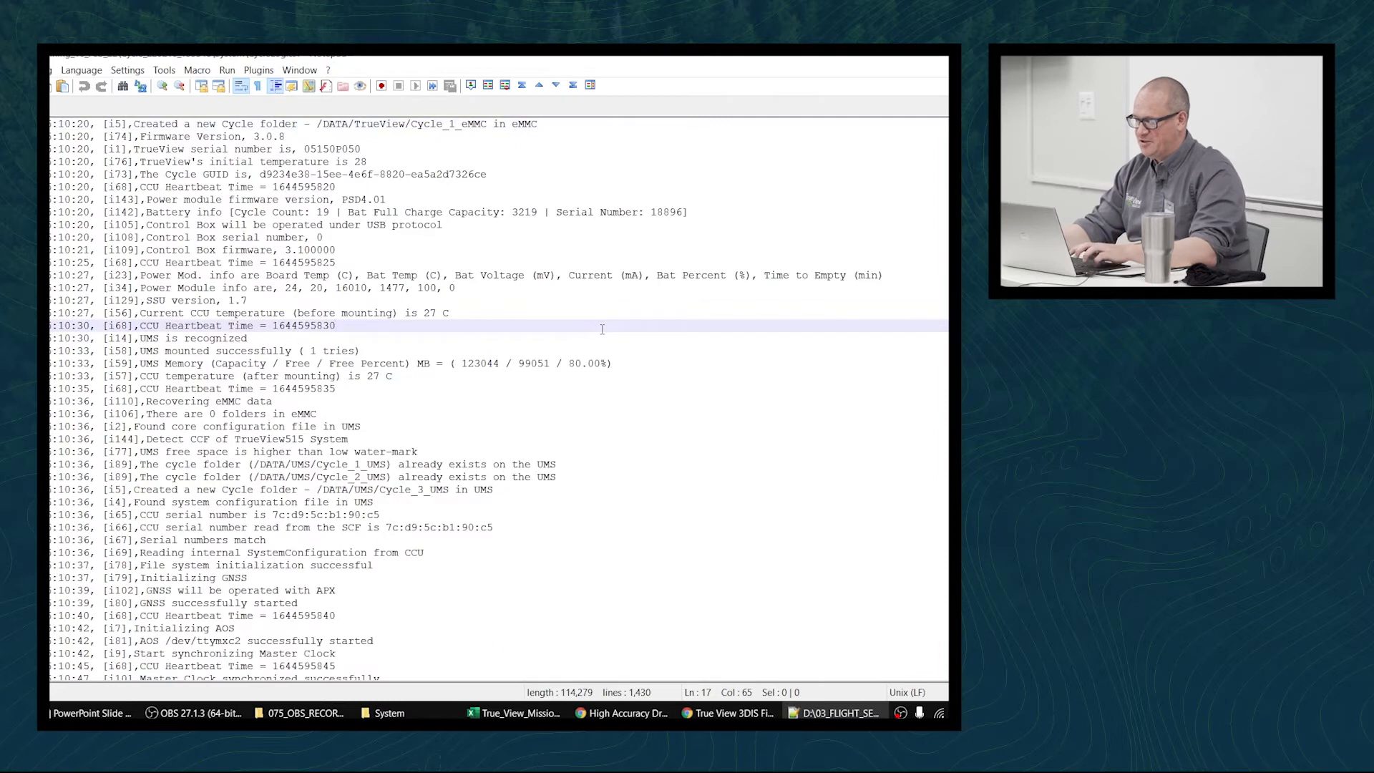
{"action": "key", "text": "ctrl+f"}
{"action": "type", "text": "WARN"}
{"action": "key", "text": "BackSpace"}
{"action": "key", "text": "BackSpace"}
{"action": "key", "text": "BackSpace"}
{"action": "key", "text": "BackSpace"}
{"action": "type", "text": "ERROR"}
{"action": "key", "text": "BackSpace"}
{"action": "key", "text": "BackSpace"}
{"action": "key", "text": "BackSpace"}
{"action": "key", "text": "BackSpace"}
{"action": "key", "text": "BackSpace"}
{"action": "type", "text": "FAIL"}
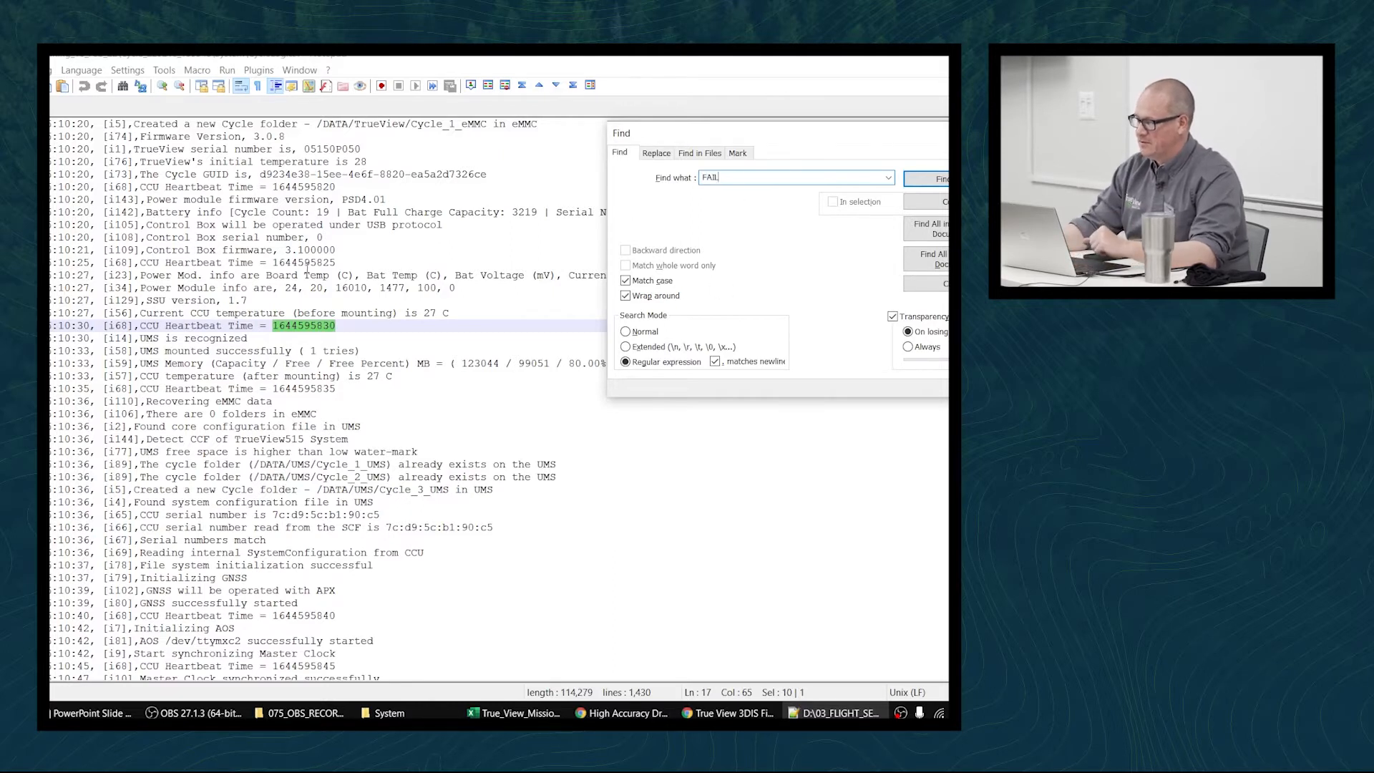
{"action": "left_click_drag", "start_coordinate": [54, 402], "coordinate": [50, 402]}
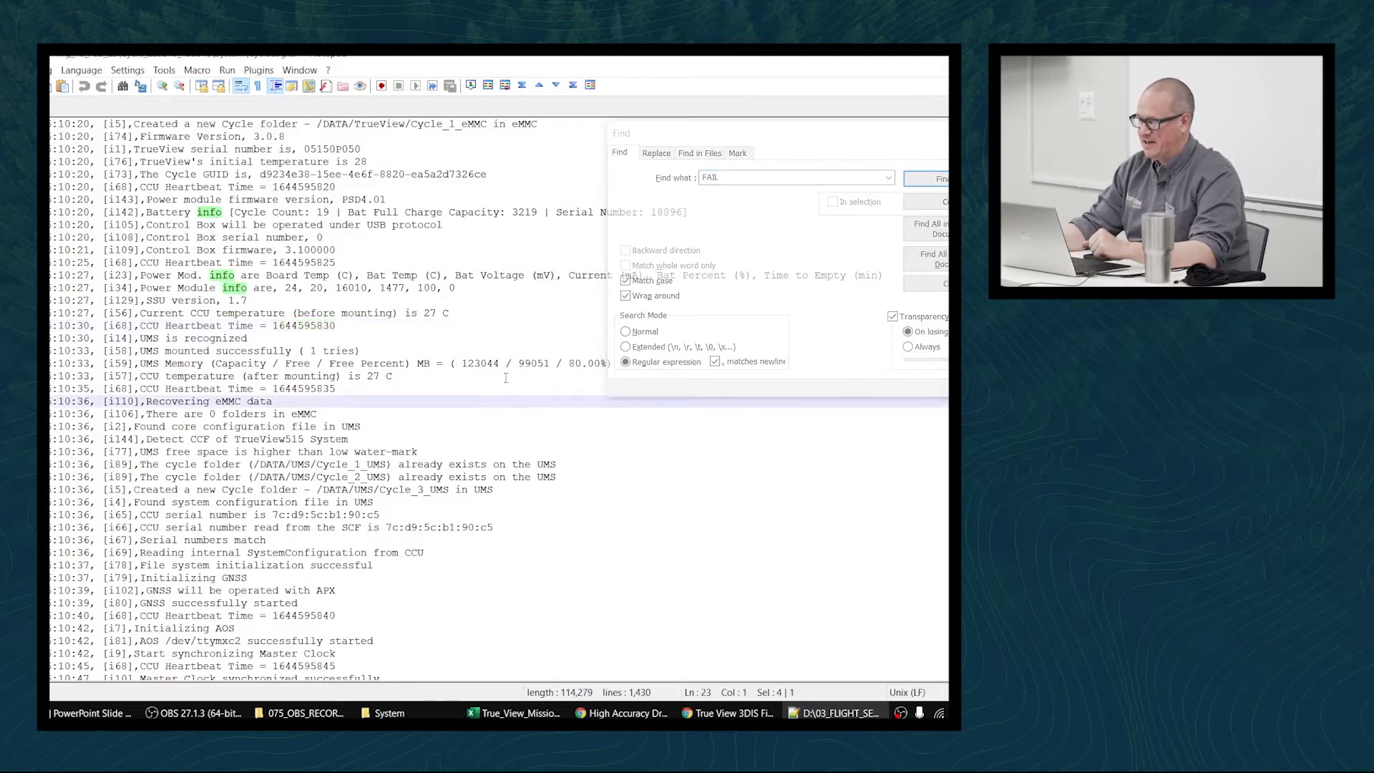
{"action": "key", "text": "Escape"}
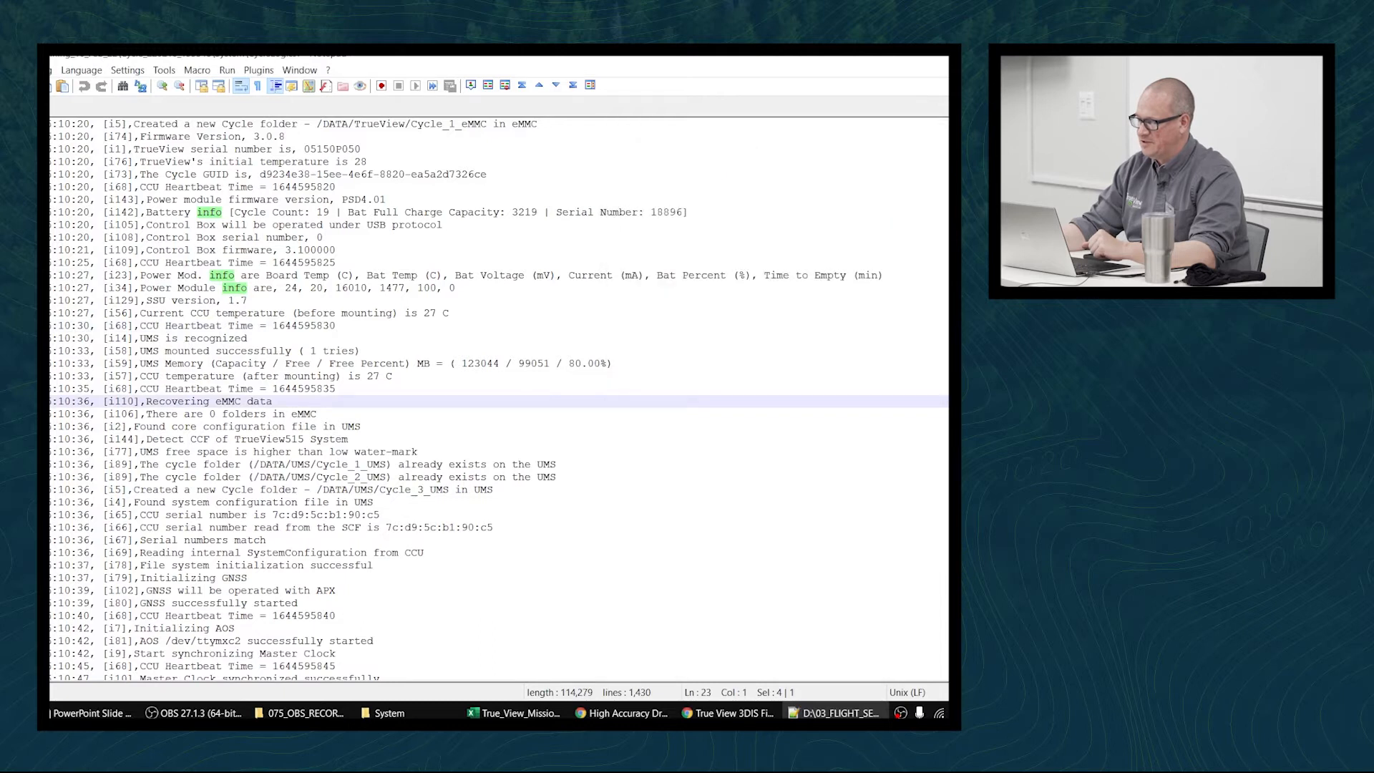
Switch back to File Explorer and open the Flight_220216_155742 folder inside Cycle_220216_155348
{"action": "left_click", "coordinate": [834, 713]}
{"action": "left_click", "coordinate": [345, 505]}
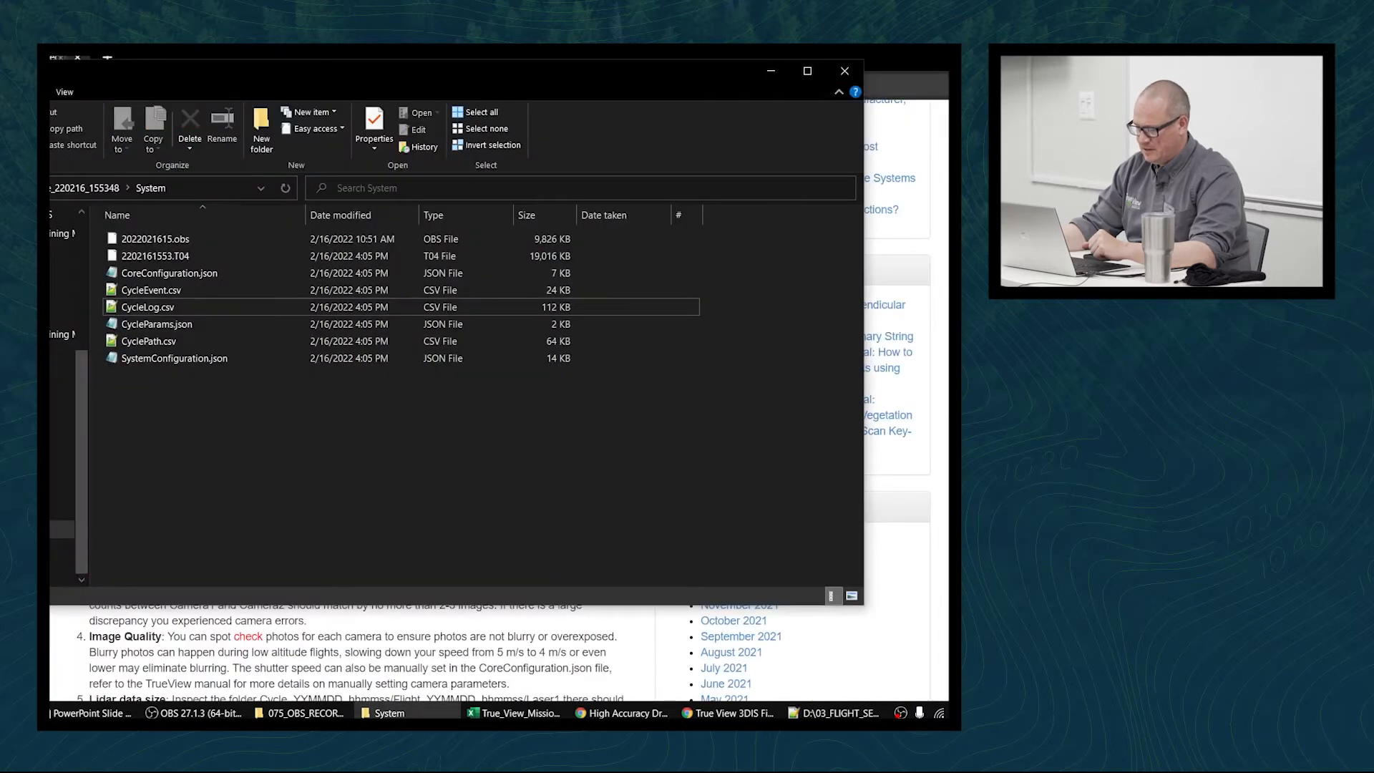
{"action": "left_click", "coordinate": [387, 713]}
{"action": "left_click", "coordinate": [386, 713]}
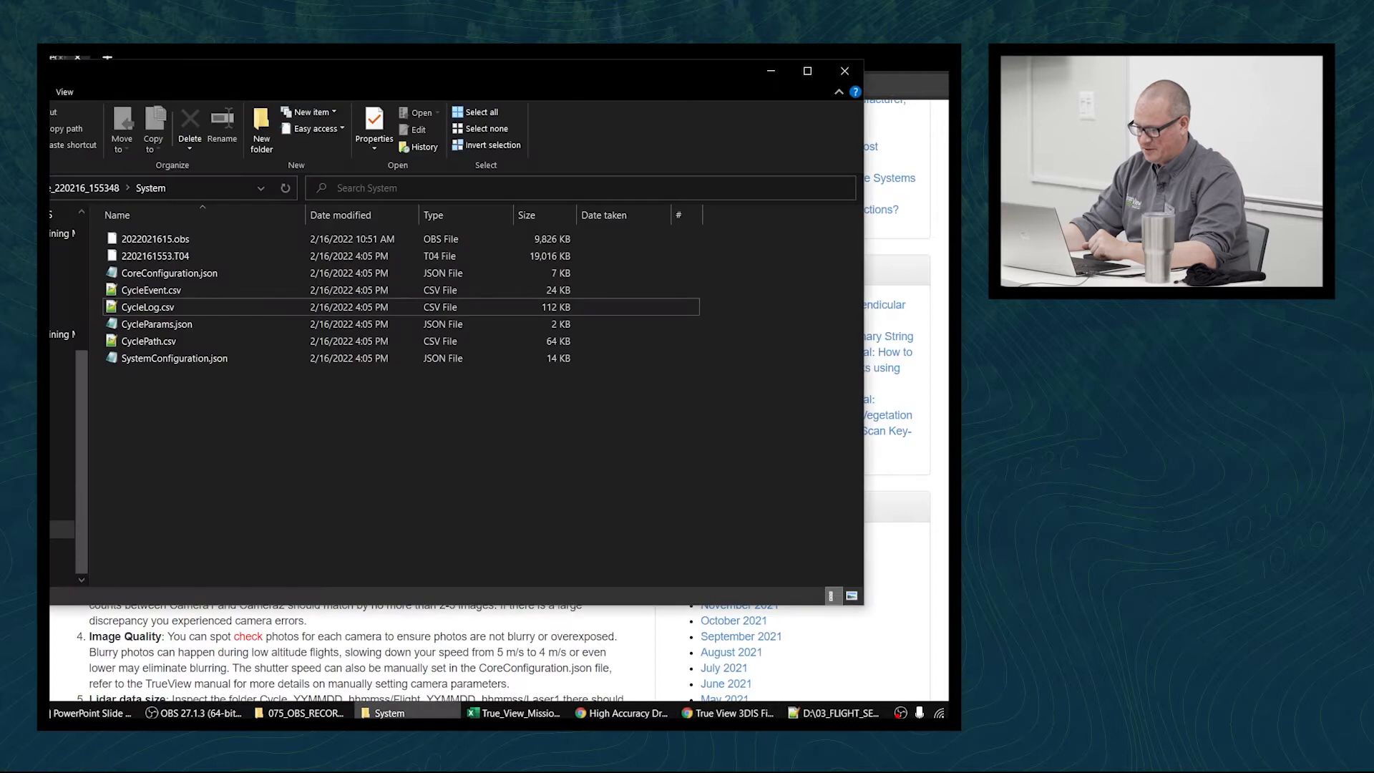
{"action": "left_click", "coordinate": [95, 189]}
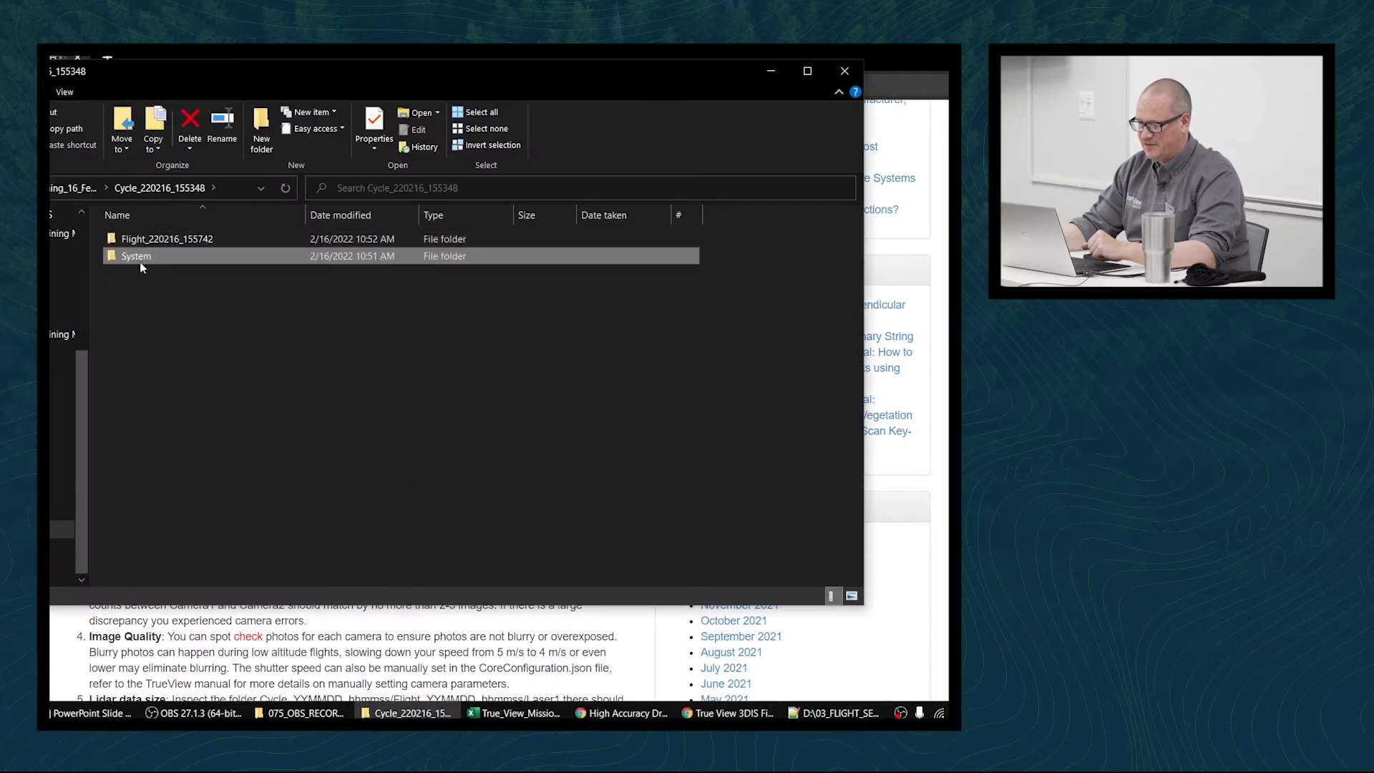
{"action": "double_click", "coordinate": [163, 239]}
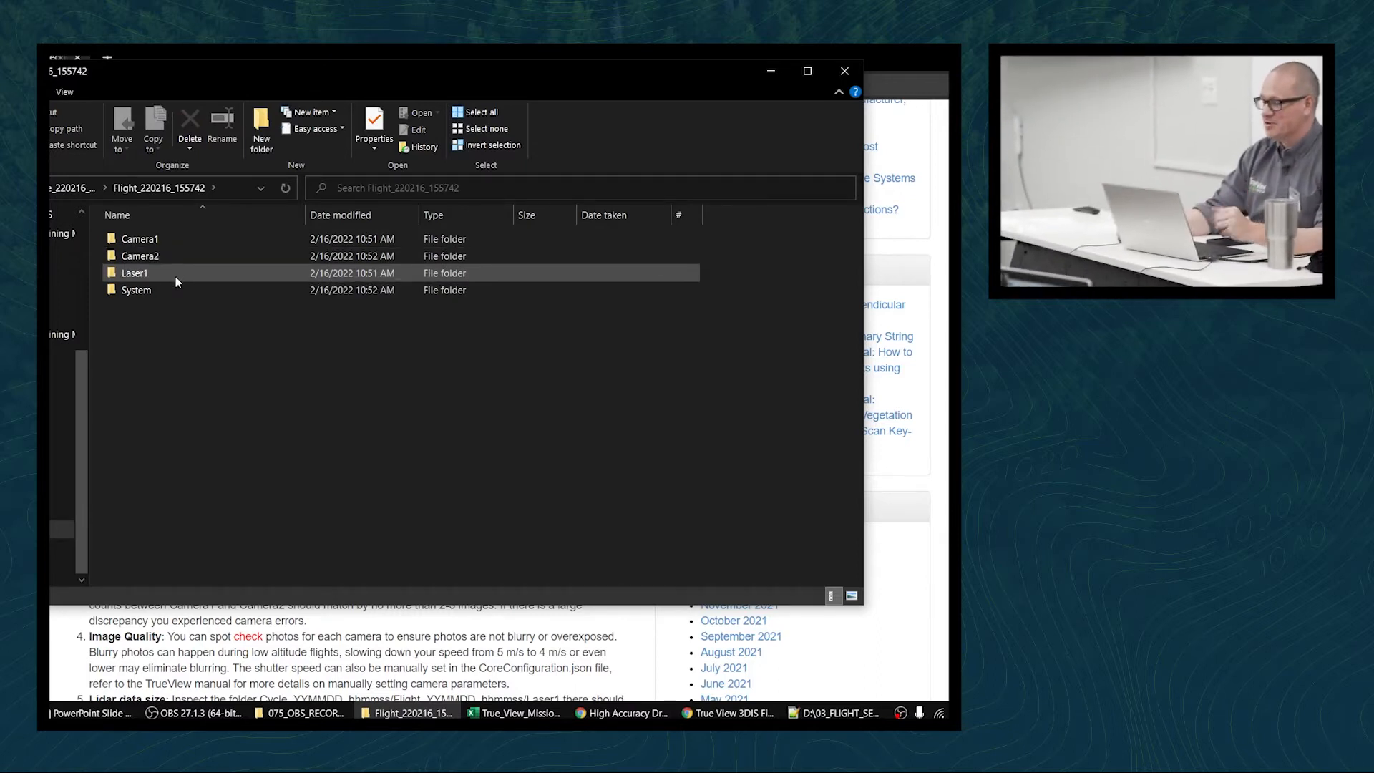
Open the flight's Laser1 folder and check the file size of laser.bin
{"action": "double_click", "coordinate": [172, 274]}
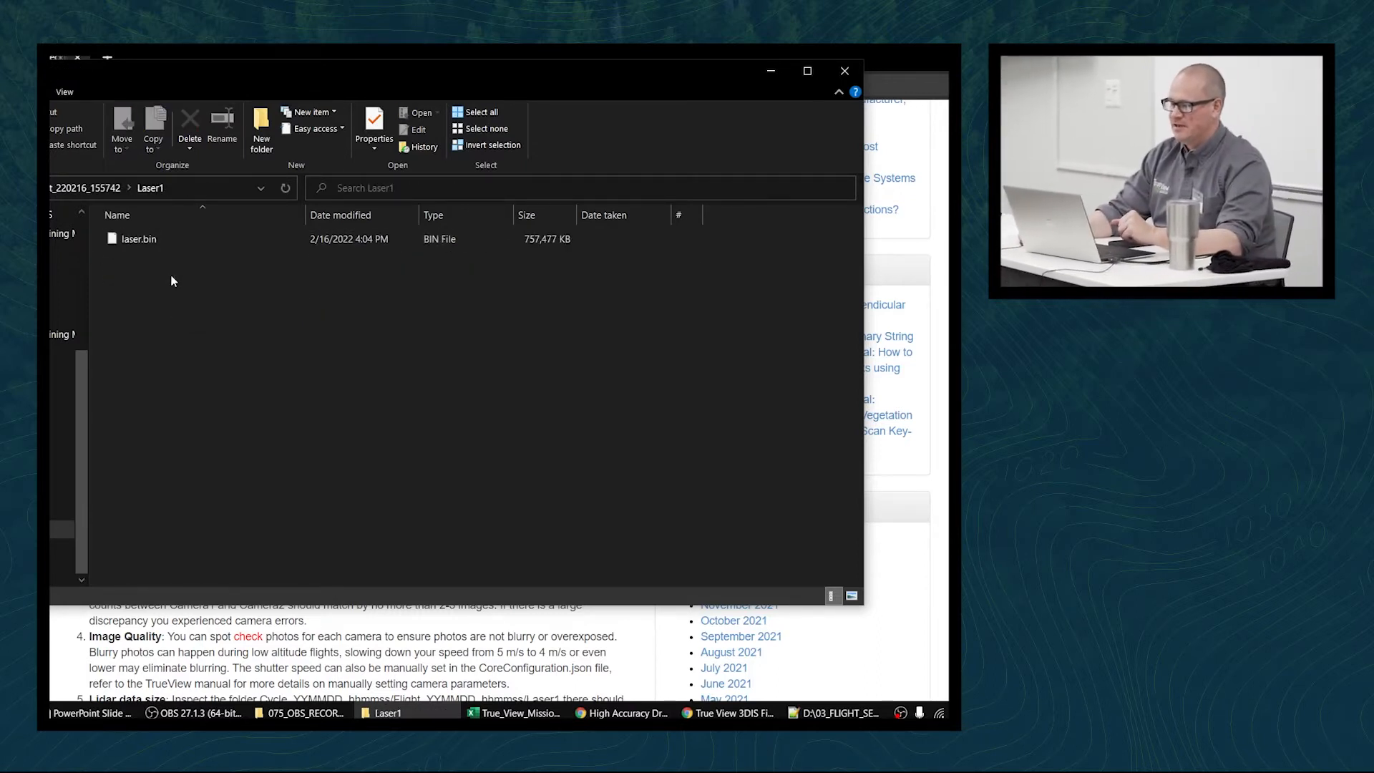
{"action": "left_click", "coordinate": [182, 234]}
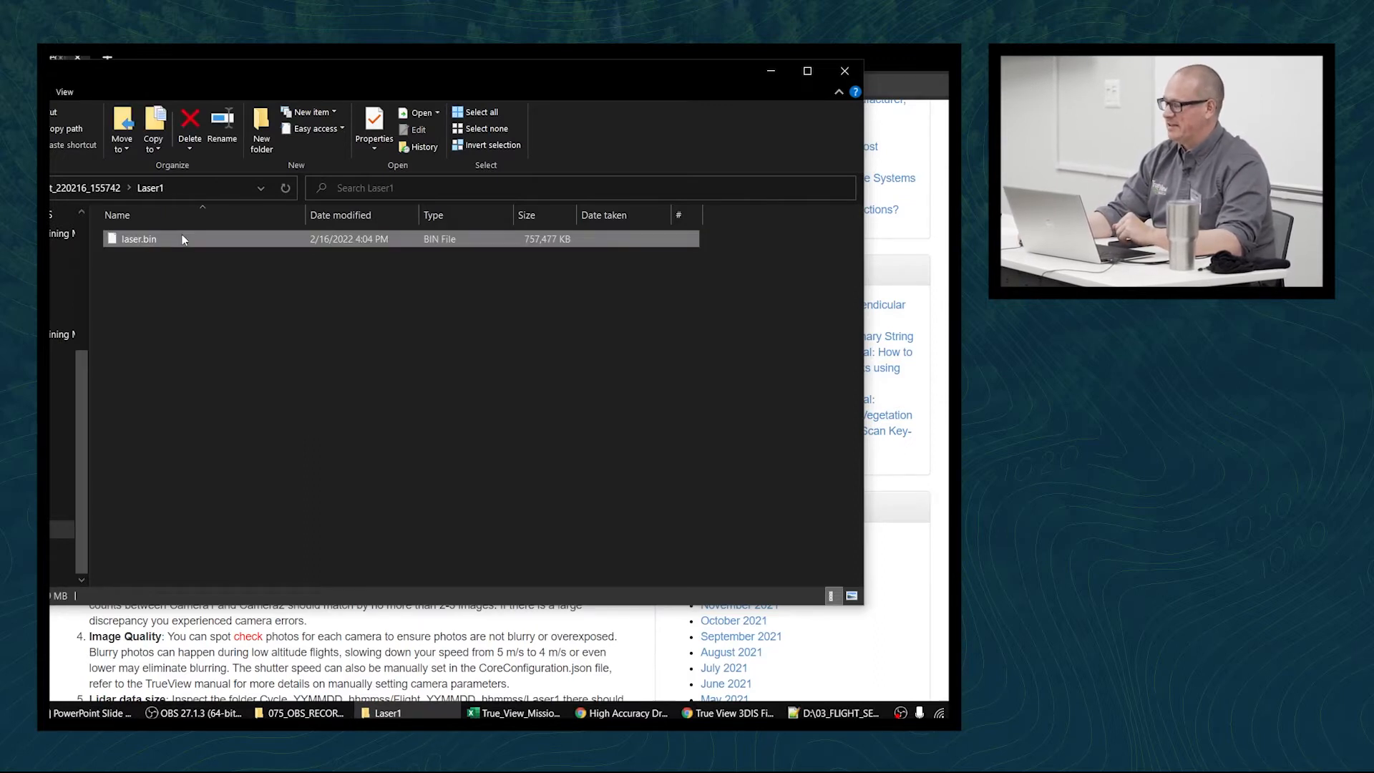
{"action": "mouse_move", "coordinate": [177, 234]}
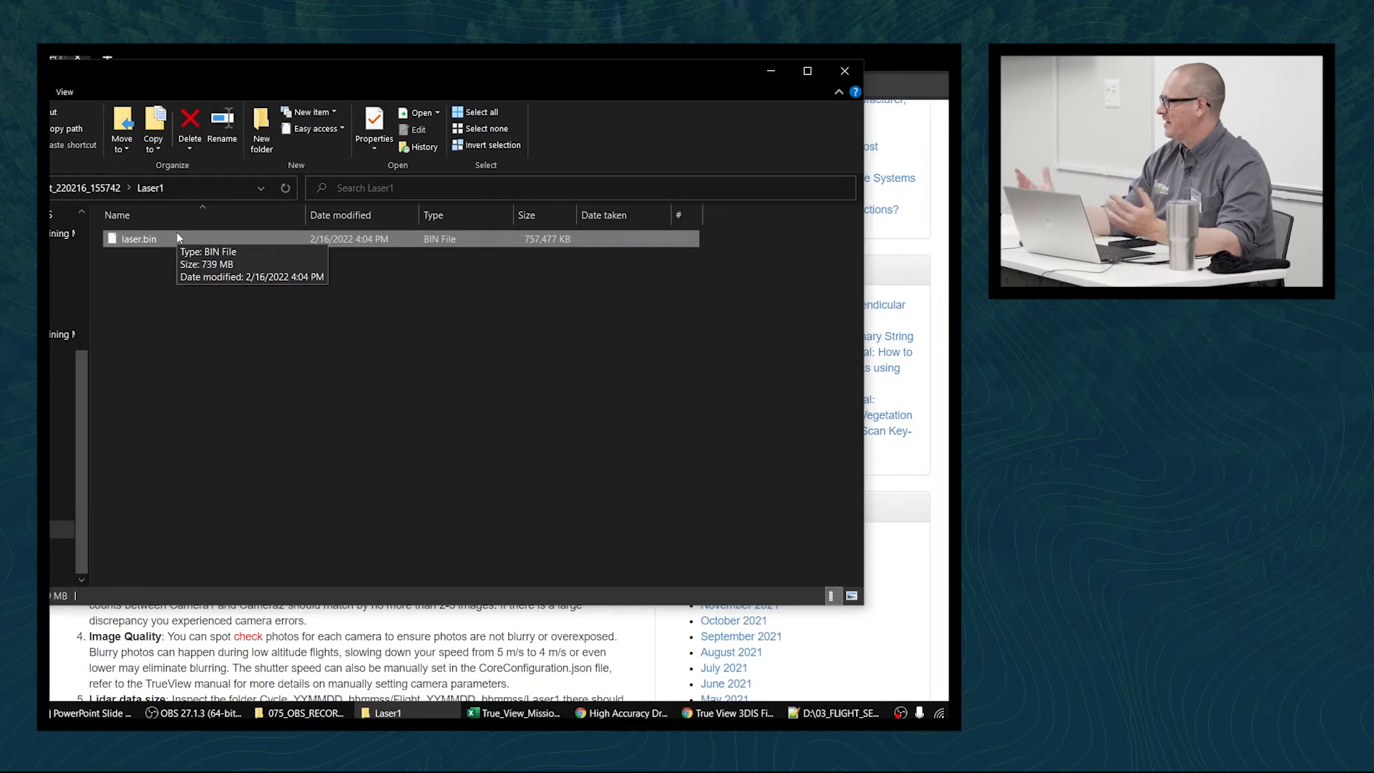
{"action": "left_click", "coordinate": [186, 295]}
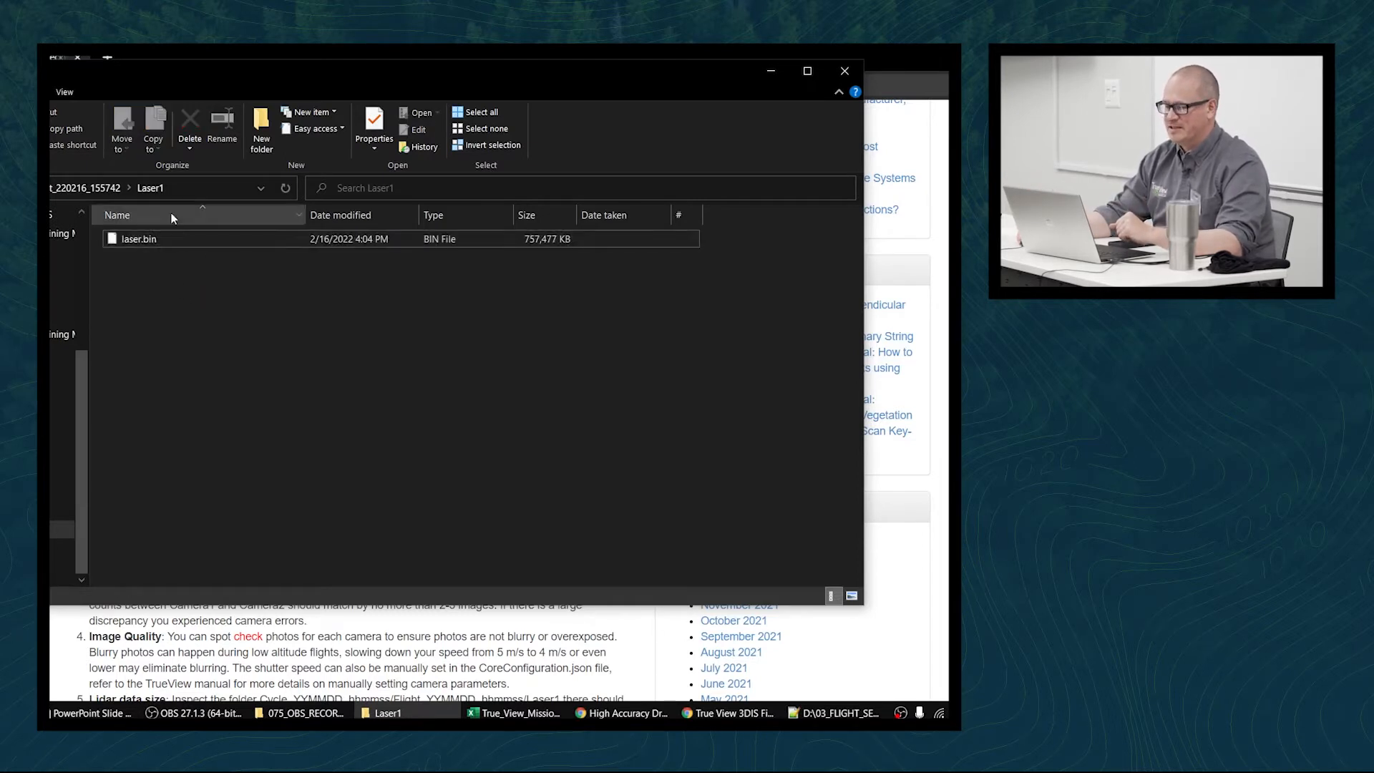
{"action": "left_click", "coordinate": [163, 244]}
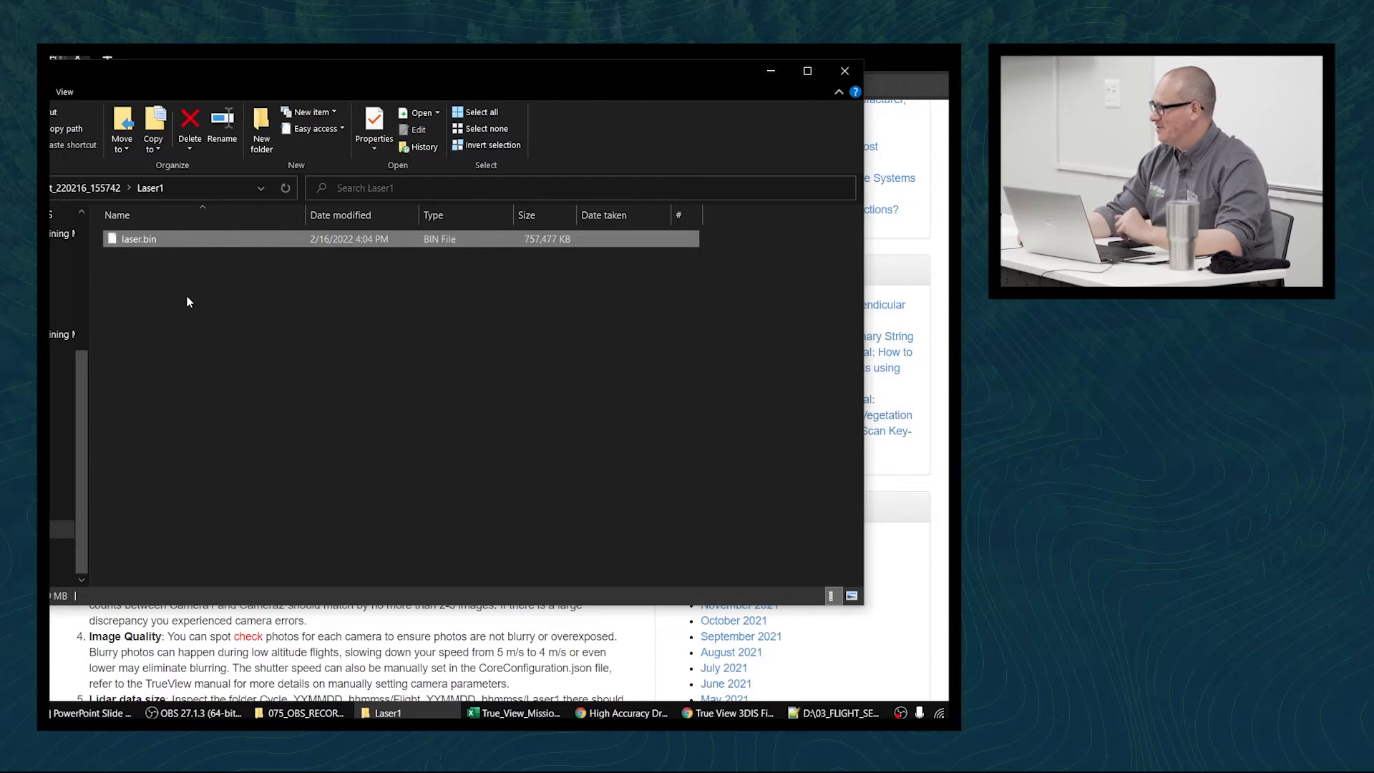
{"action": "left_click", "coordinate": [164, 278]}
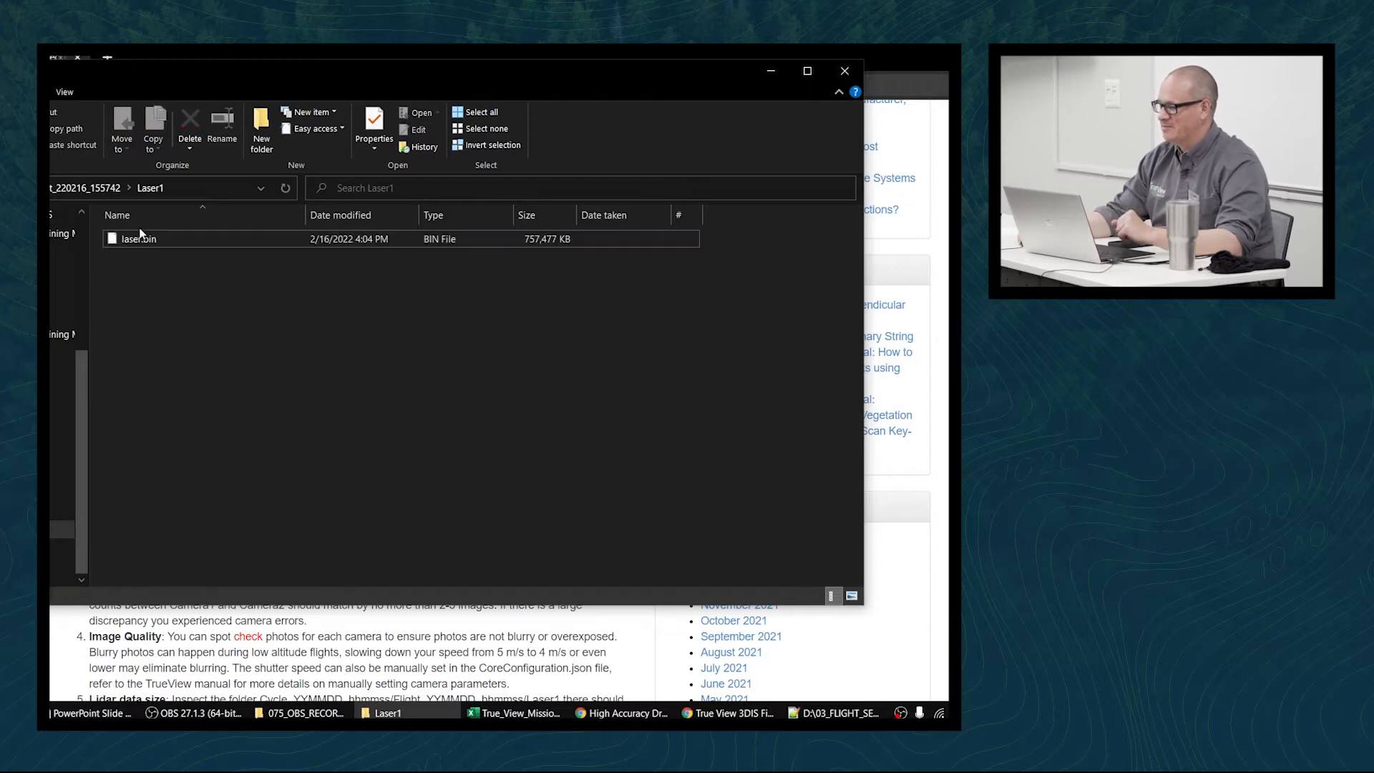
Open the flight's Camera2 folder in a maximized window and look through the photo thumbnails
{"action": "left_click", "coordinate": [85, 187]}
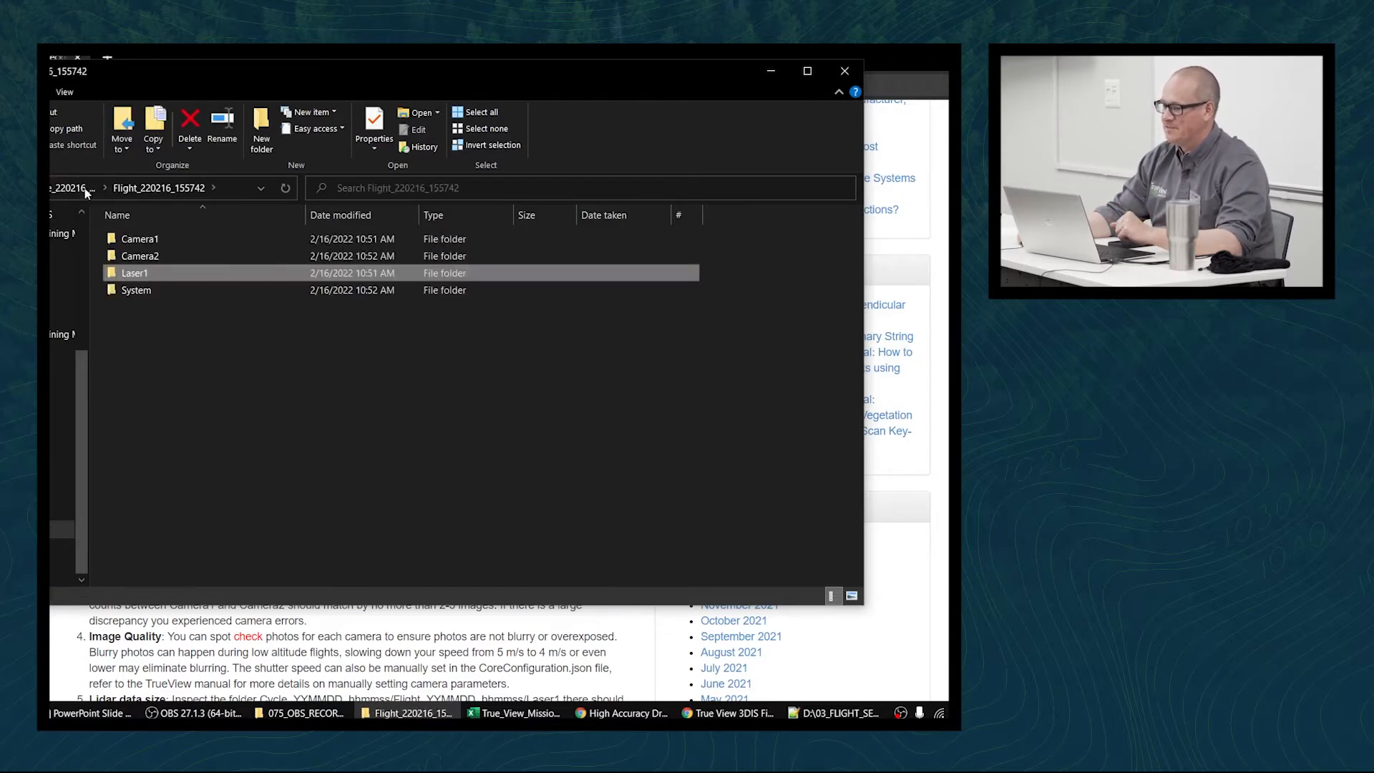
{"action": "double_click", "coordinate": [182, 255]}
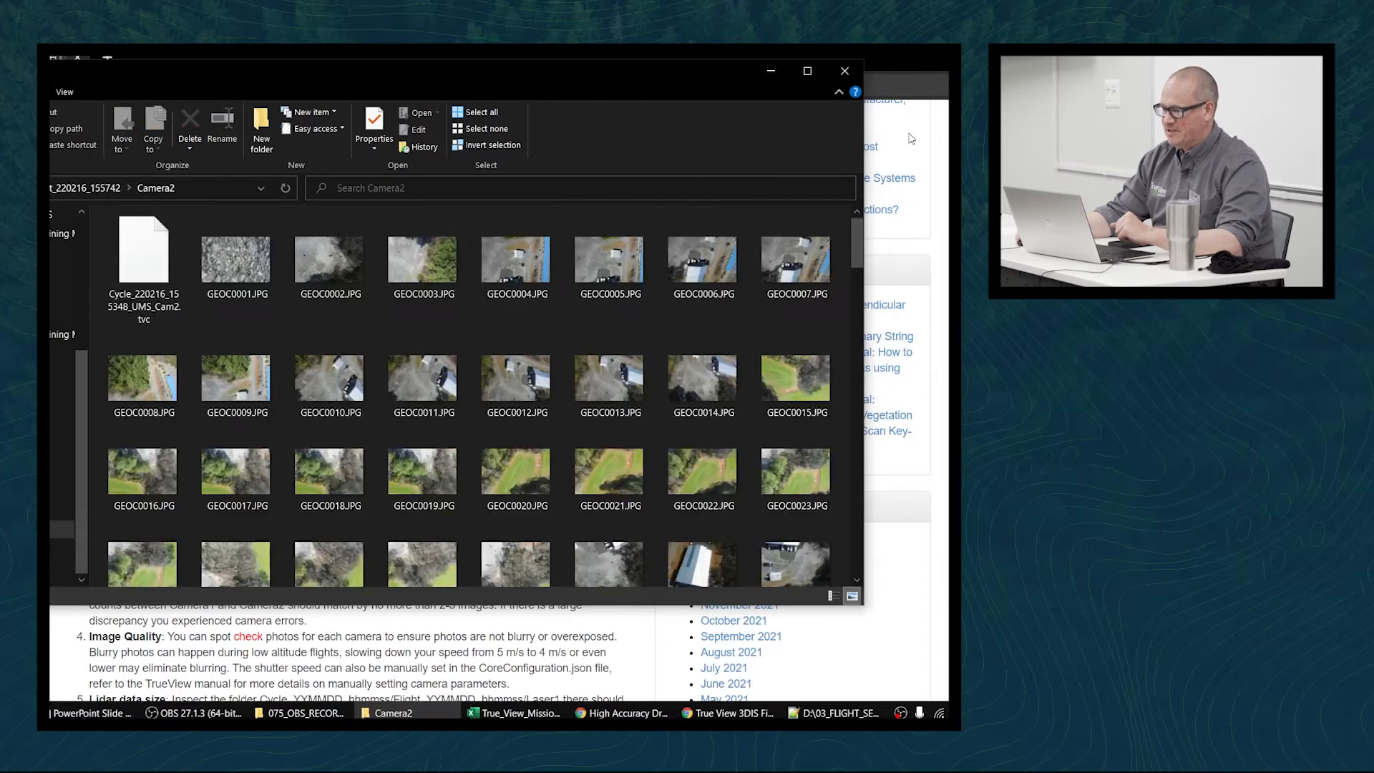
{"action": "left_click", "coordinate": [807, 71]}
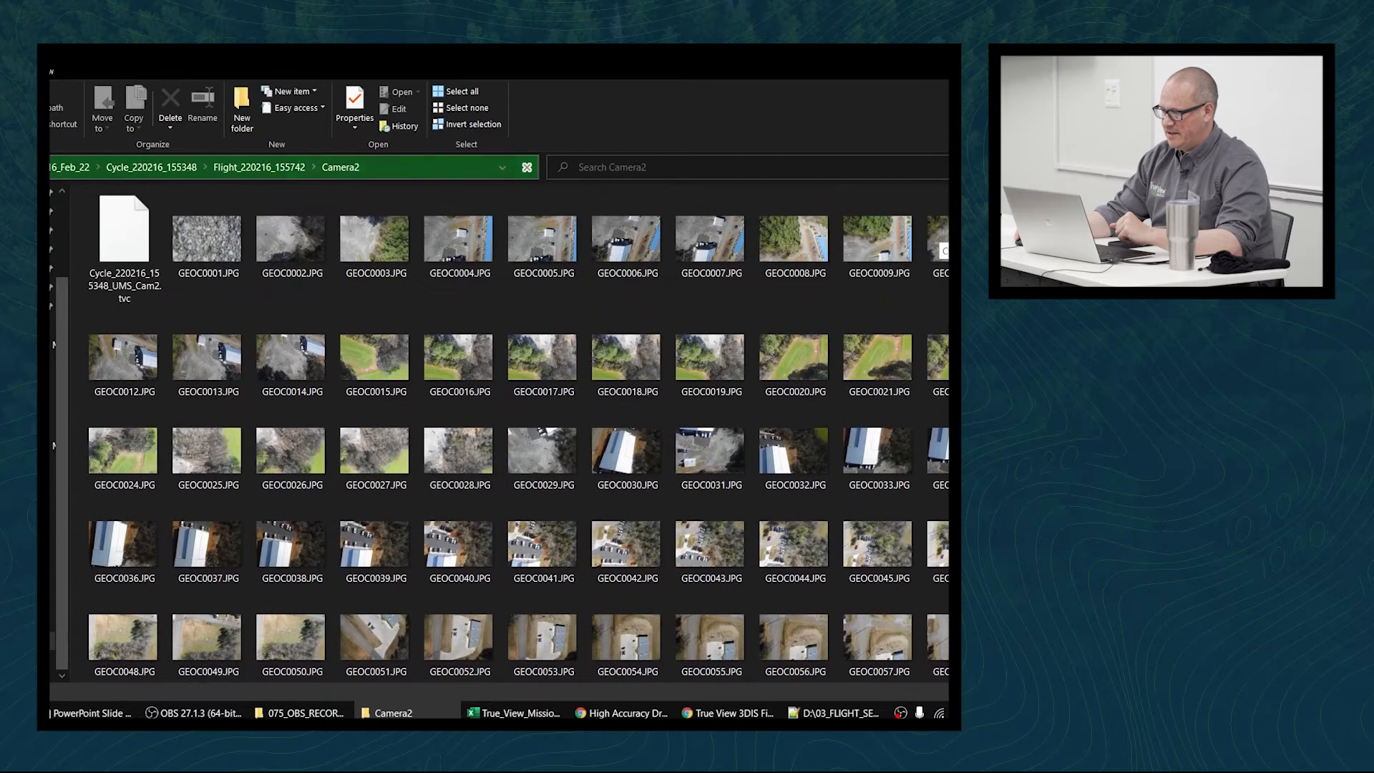
{"action": "scroll", "coordinate": [892, 566], "scroll_direction": "down", "scroll_amount": 3}
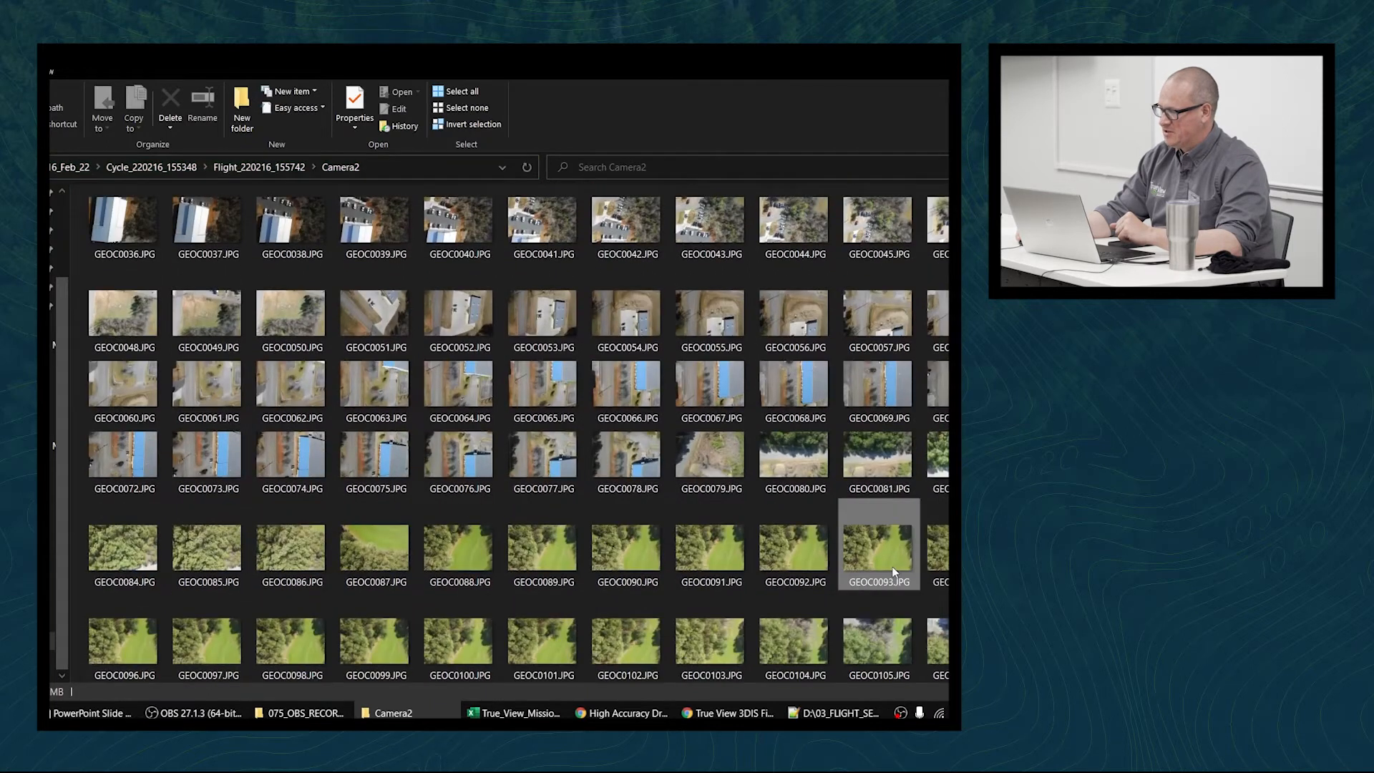
Open GEOC0093.JPG in the photo viewer, page through the following Camera2 photos to check image quality at GEOC0108.JPG, and close the viewer
{"action": "double_click", "coordinate": [912, 633]}
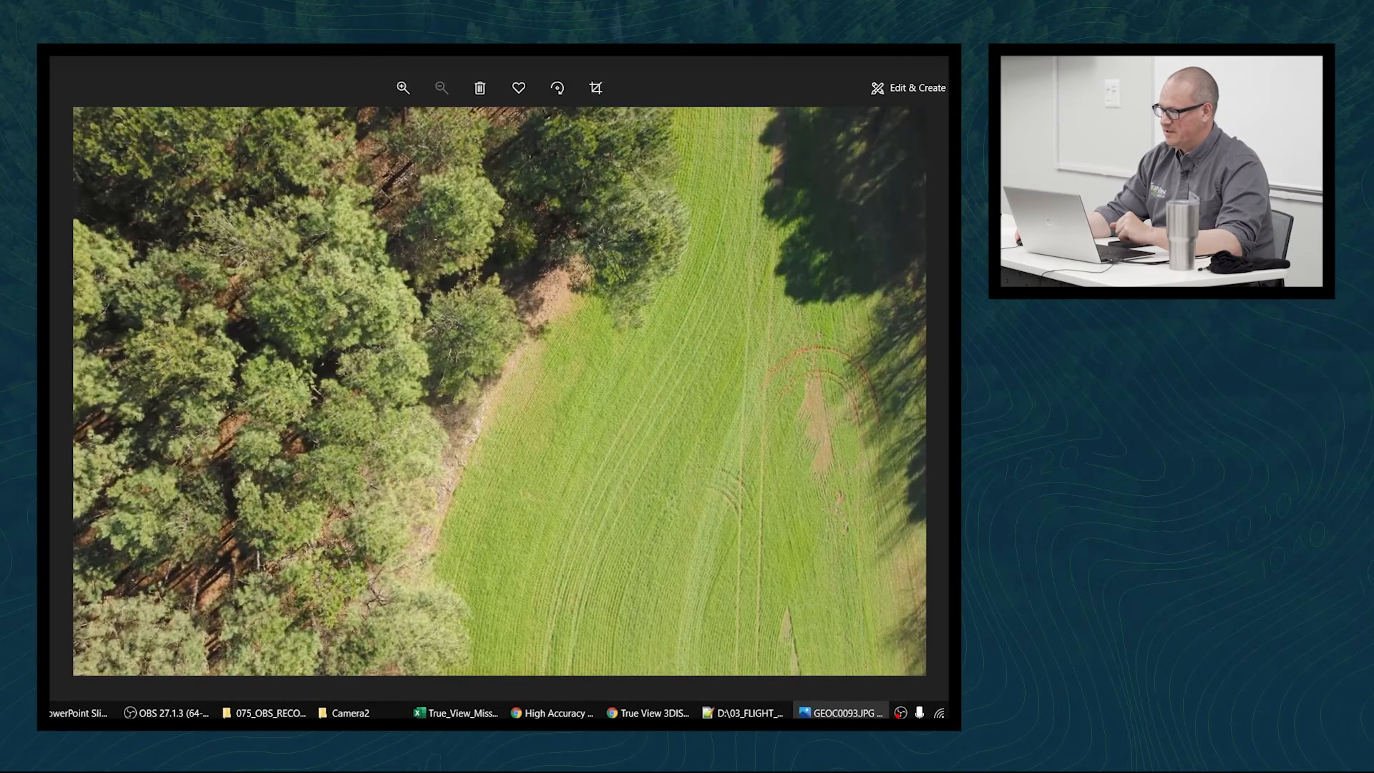
{"action": "key", "text": "Right"}
{"action": "key", "text": "Right"}
{"action": "key", "text": "Right"}
{"action": "key", "text": "Right"}
{"action": "key", "text": "Right"}
{"action": "key", "text": "Right"}
{"action": "key", "text": "Right"}
{"action": "key", "text": "Right"}
{"action": "key", "text": "Right"}
{"action": "key", "text": "Right"}
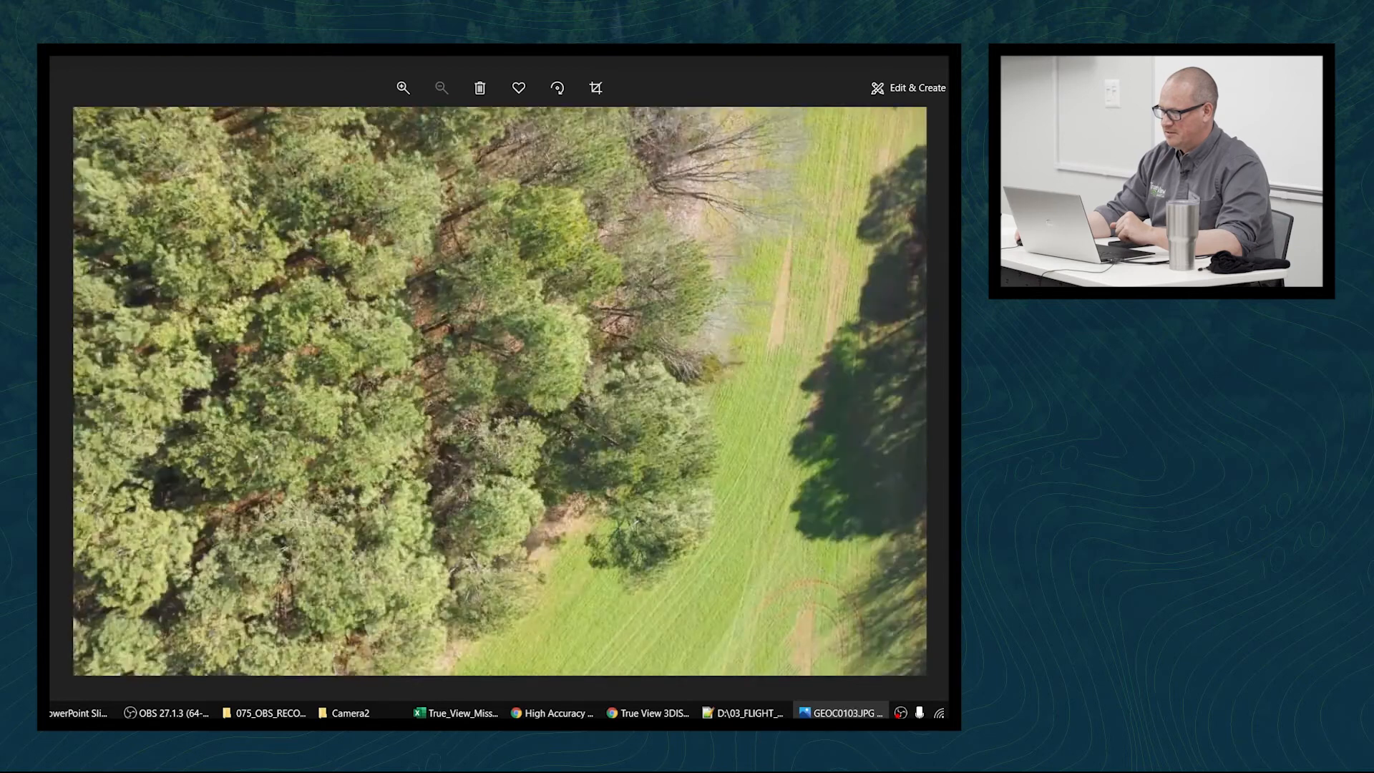
{"action": "key", "text": "Right"}
{"action": "key", "text": "Right"}
{"action": "key", "text": "Right"}
{"action": "key", "text": "Right"}
{"action": "key", "text": "Right"}
{"action": "key", "text": "Right"}
{"action": "key", "text": "Right"}
{"action": "key", "text": "Right"}
{"action": "key", "text": "Right"}
{"action": "key", "text": "Right"}
{"action": "key", "text": "Right"}
{"action": "key", "text": "Right"}
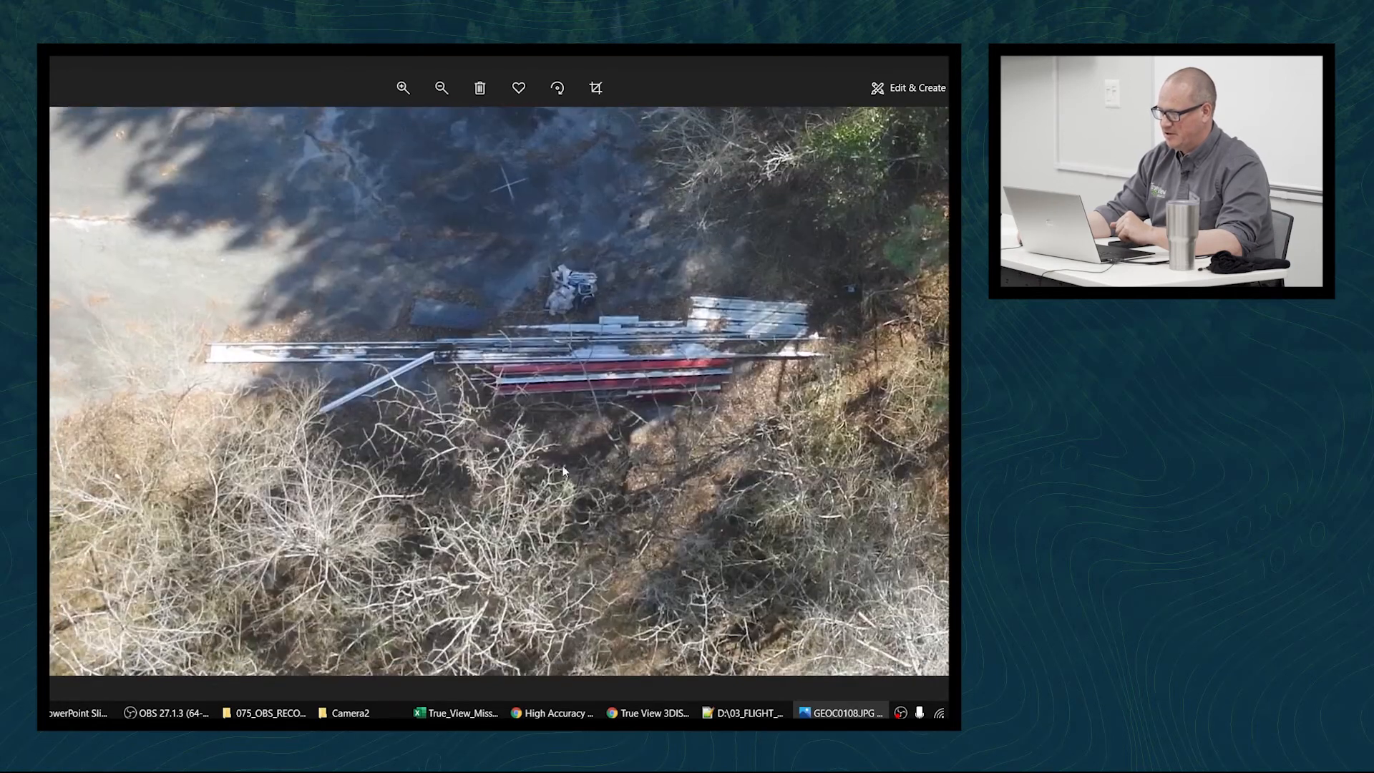
{"action": "key", "text": "Right"}
{"action": "key", "text": "Right"}
{"action": "key", "text": "Right"}
{"action": "key", "text": "Right"}
{"action": "key", "text": "Right"}
{"action": "key", "text": "Right"}
{"action": "key", "text": "Right"}
{"action": "key", "text": "Right"}
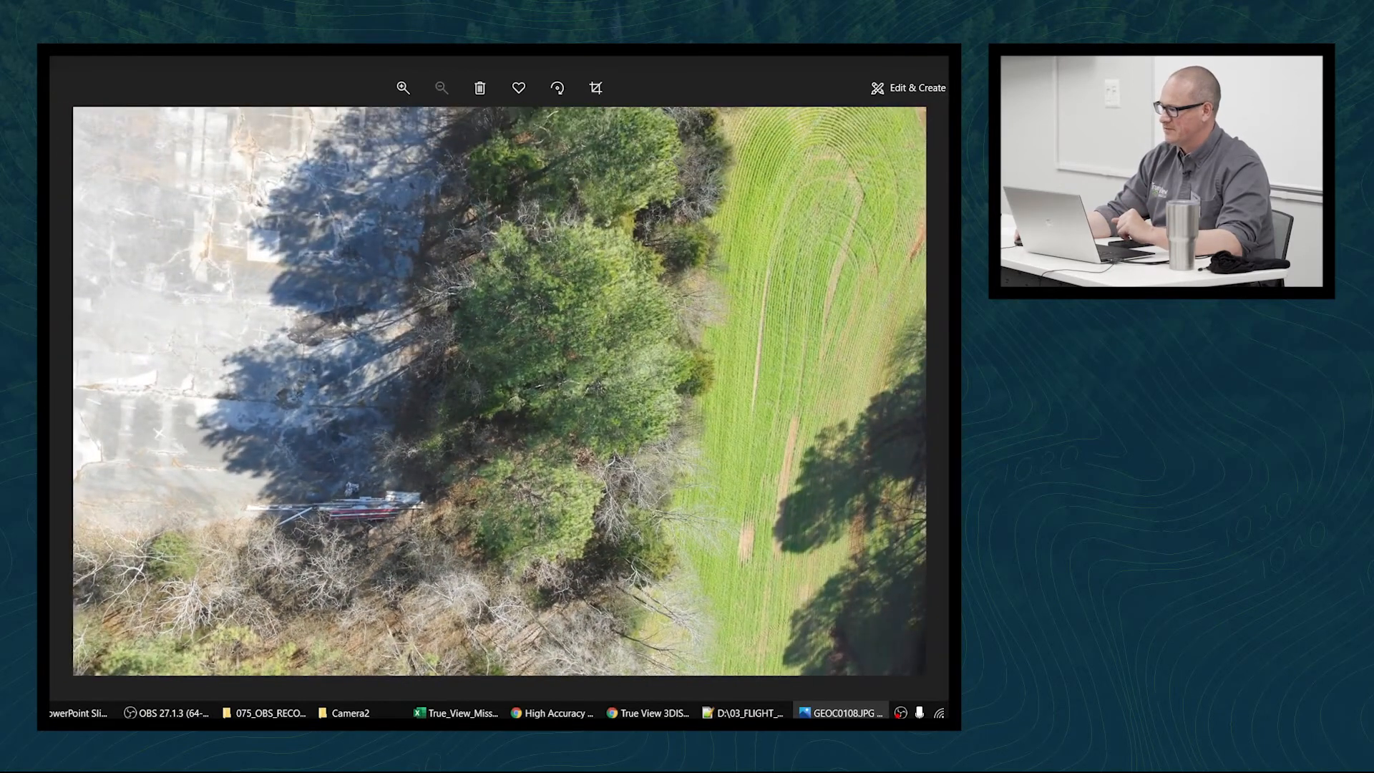
{"action": "key", "text": "alt+F4"}
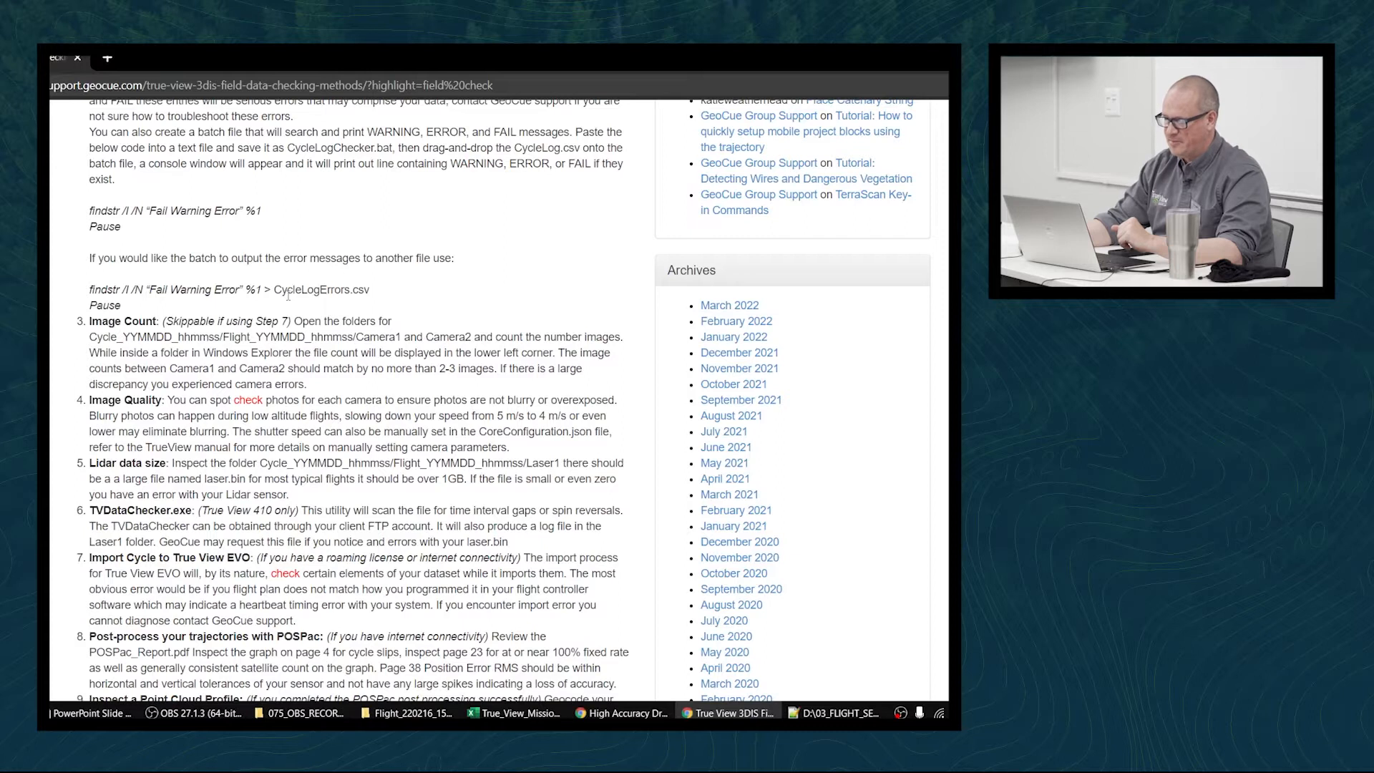
Switch to File Explorer and open the flight's Camera1 and Camera2 folders in turn to compare their image counts
{"action": "scroll", "coordinate": [373, 315], "scroll_direction": "down", "scroll_amount": 2}
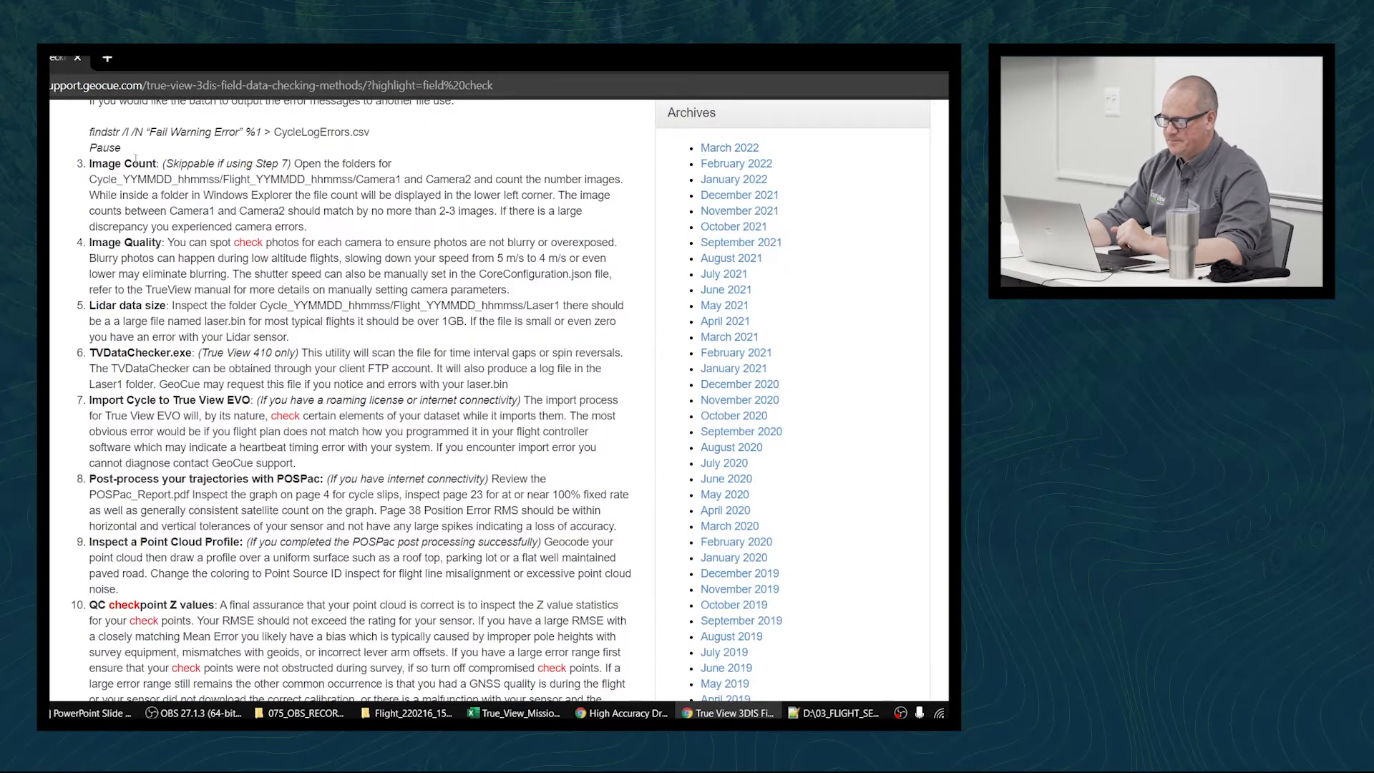
{"action": "left_click", "coordinate": [406, 713]}
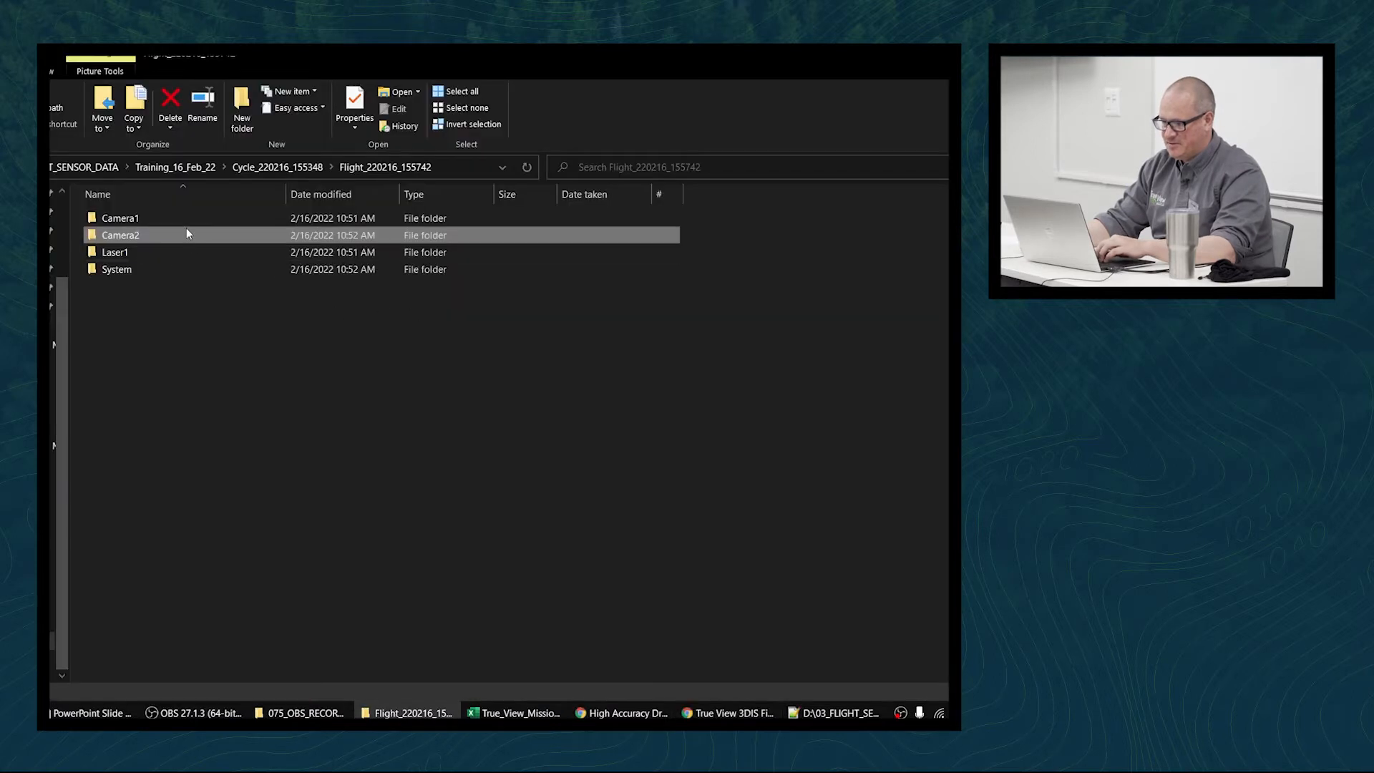
{"action": "double_click", "coordinate": [189, 219]}
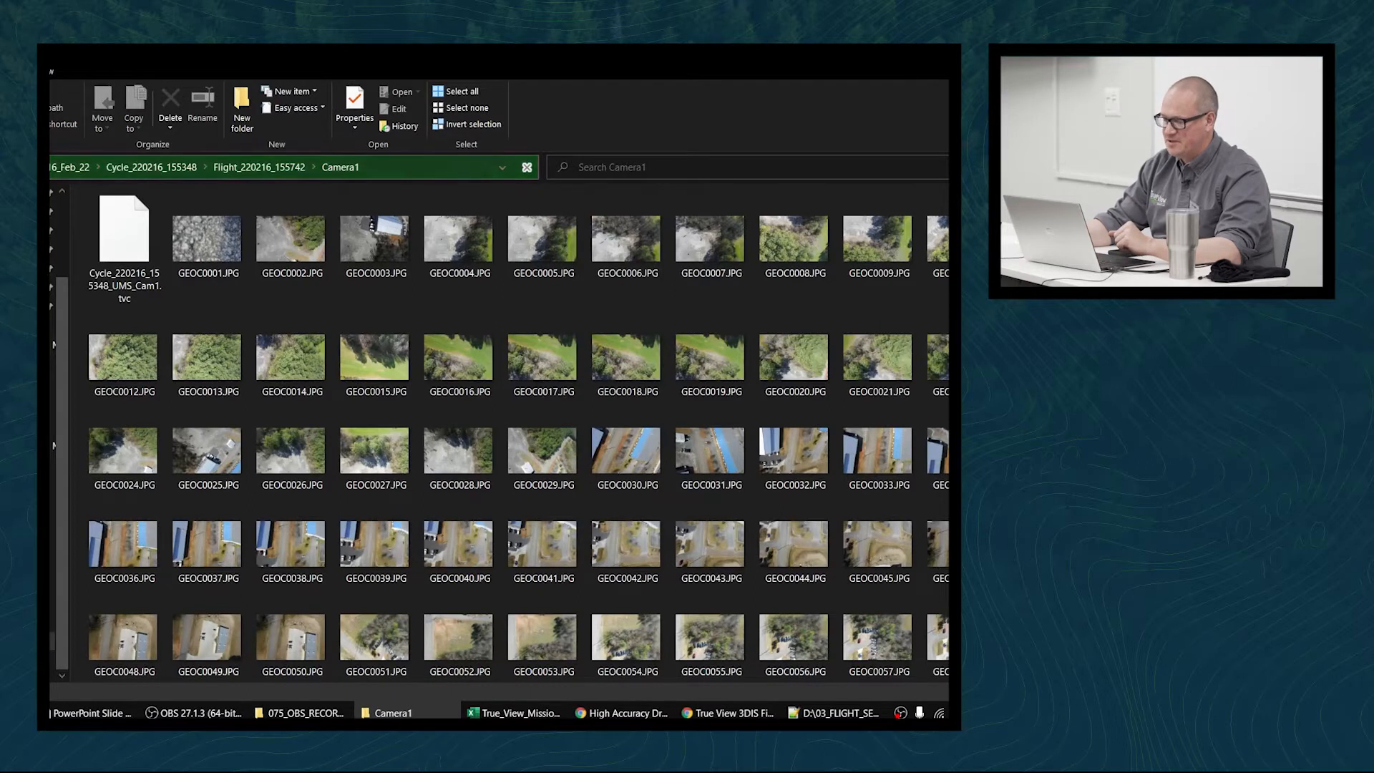
{"action": "left_click", "coordinate": [130, 254]}
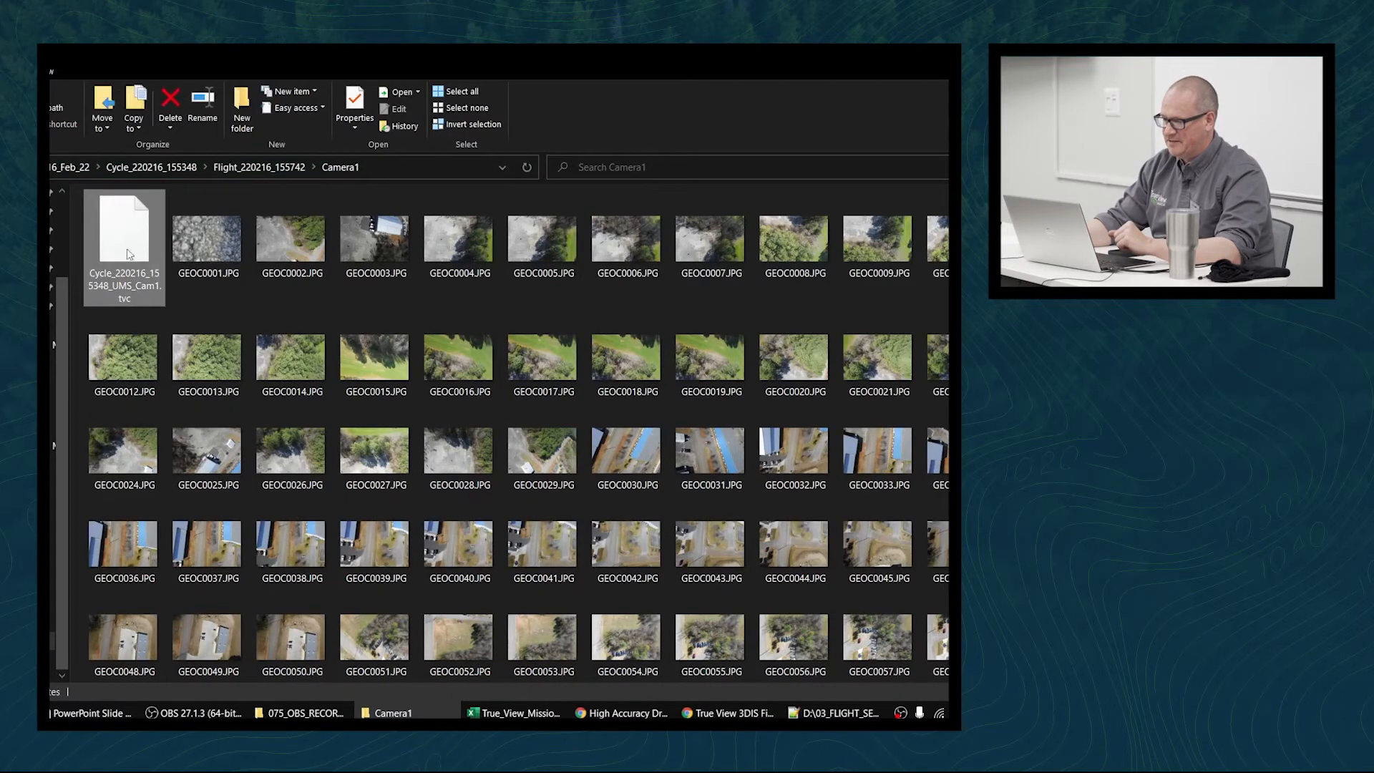
{"action": "left_click", "coordinate": [259, 167]}
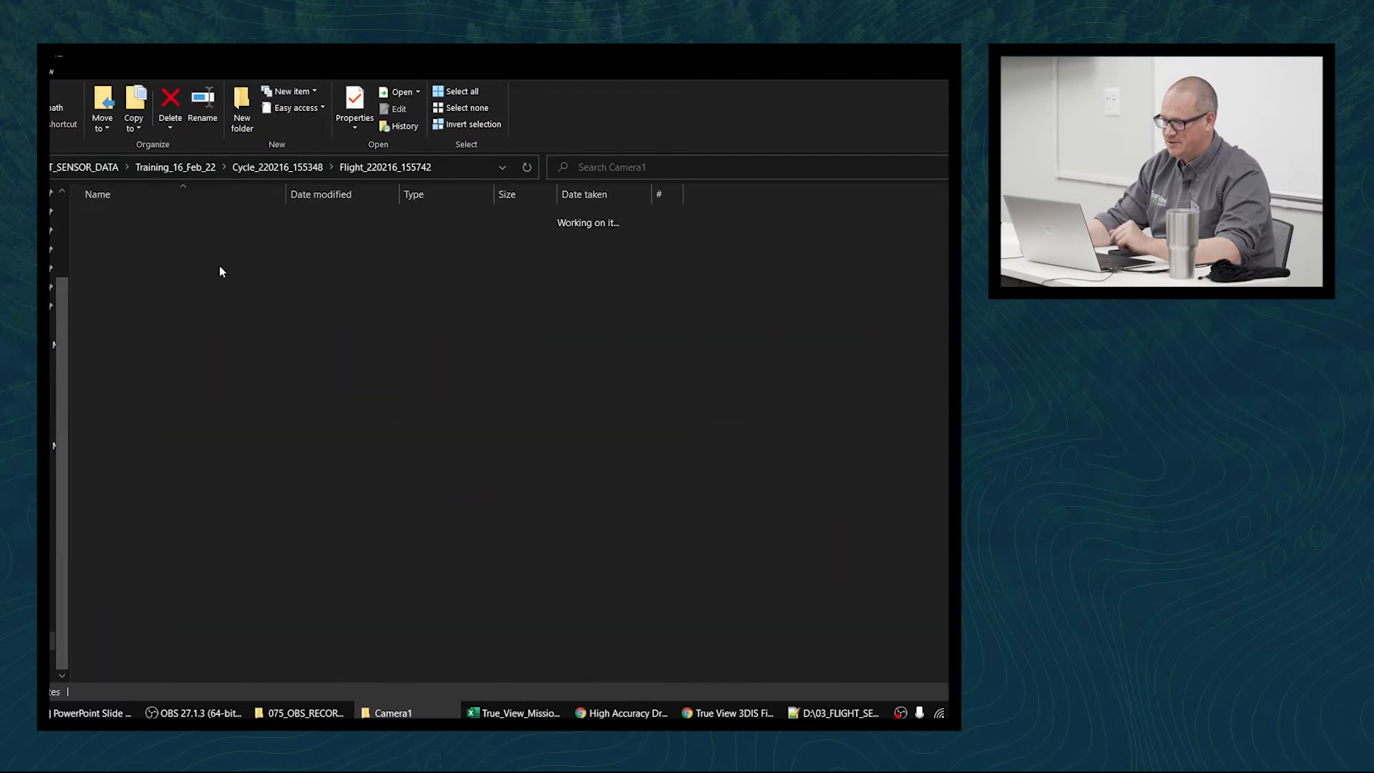
{"action": "double_click", "coordinate": [182, 240]}
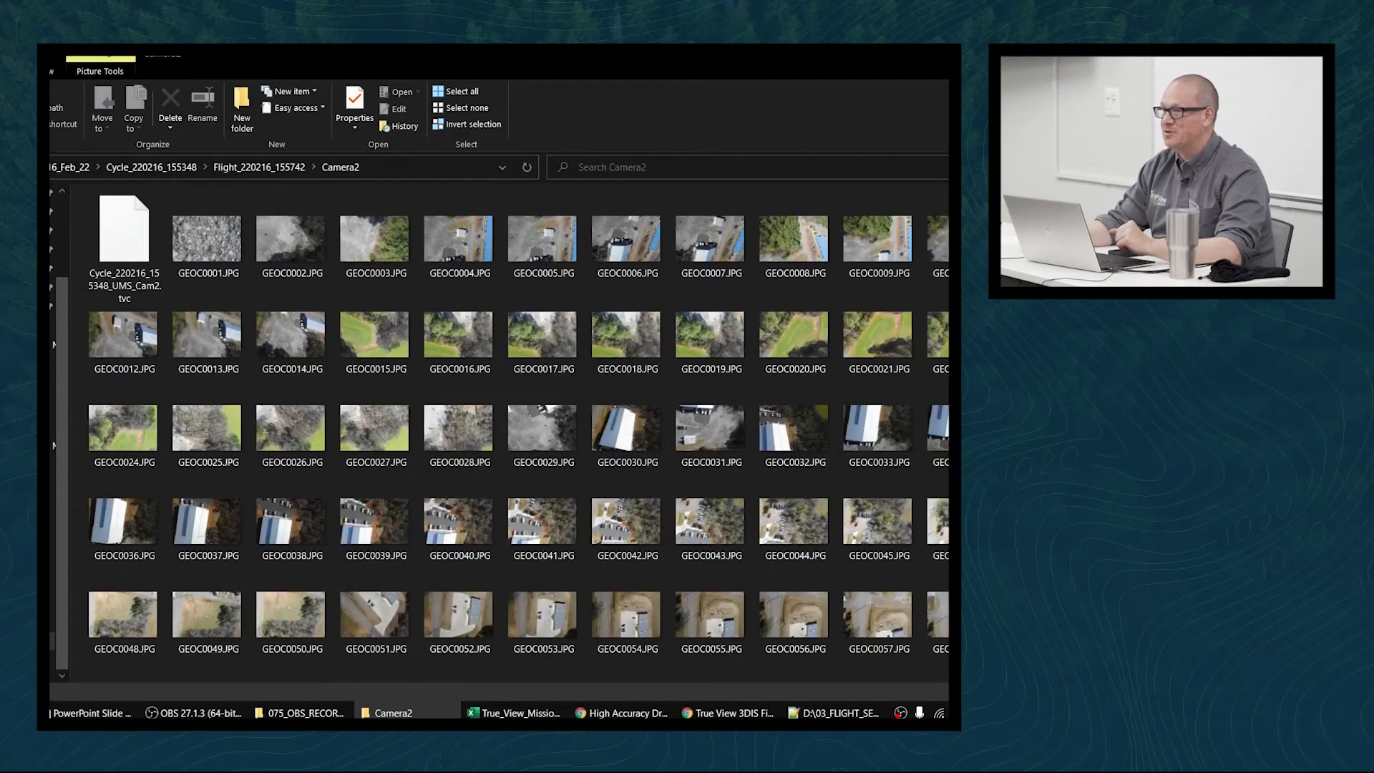
{"action": "left_click", "coordinate": [234, 248]}
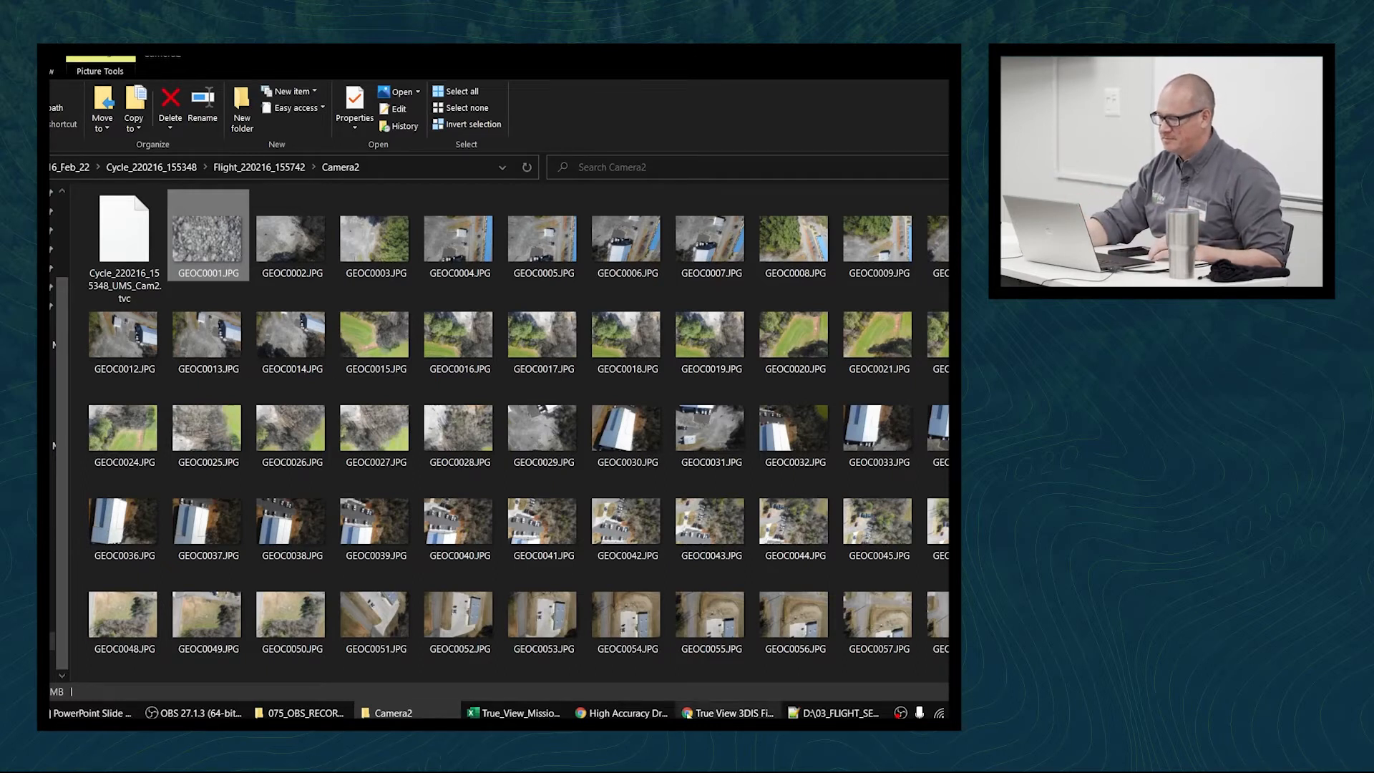
Switch to the field data checking article in Chrome and review its steps, including EVO cycle import, POSPac post-processing and QC checkpoint Z values
{"action": "left_click", "coordinate": [727, 713]}
{"action": "scroll", "coordinate": [410, 364], "scroll_direction": "down", "scroll_amount": 1}
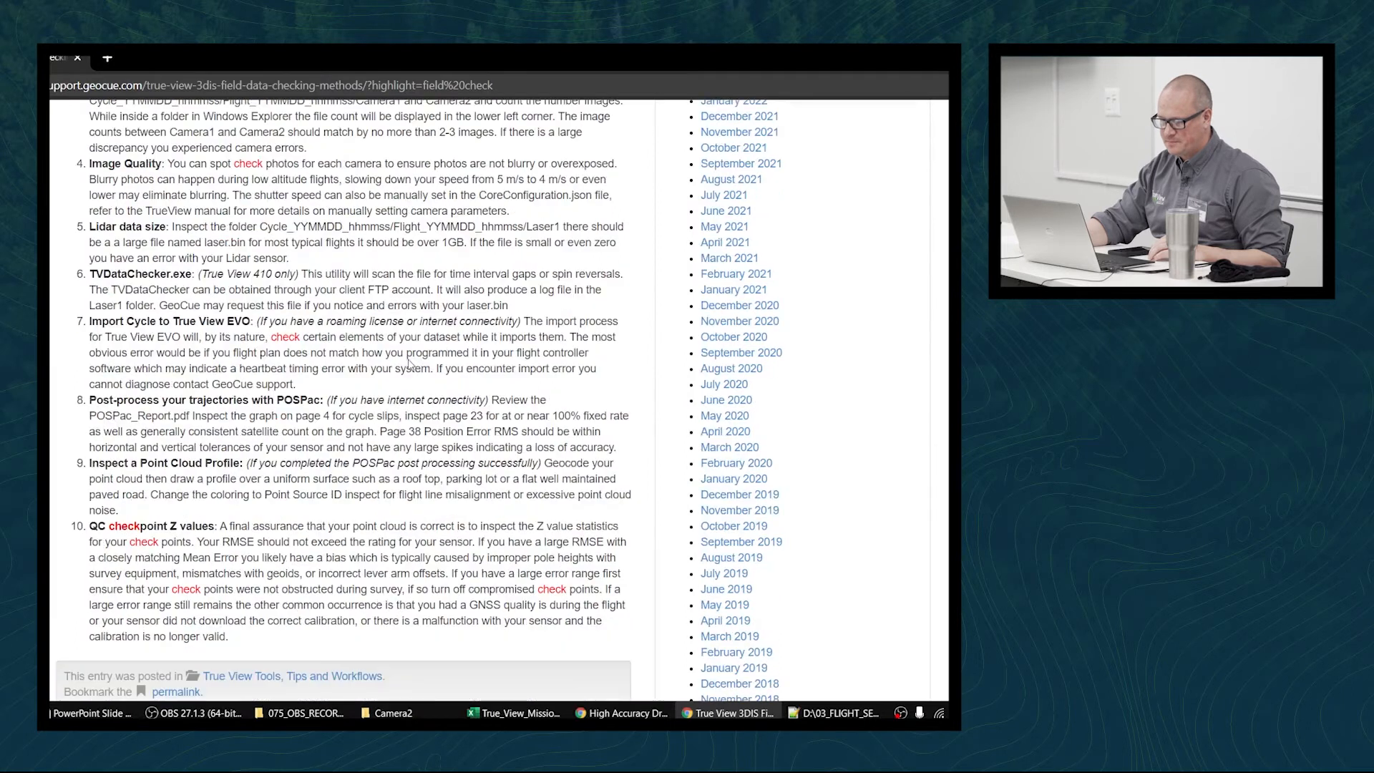
{"action": "scroll", "coordinate": [410, 364], "scroll_direction": "up", "scroll_amount": 1}
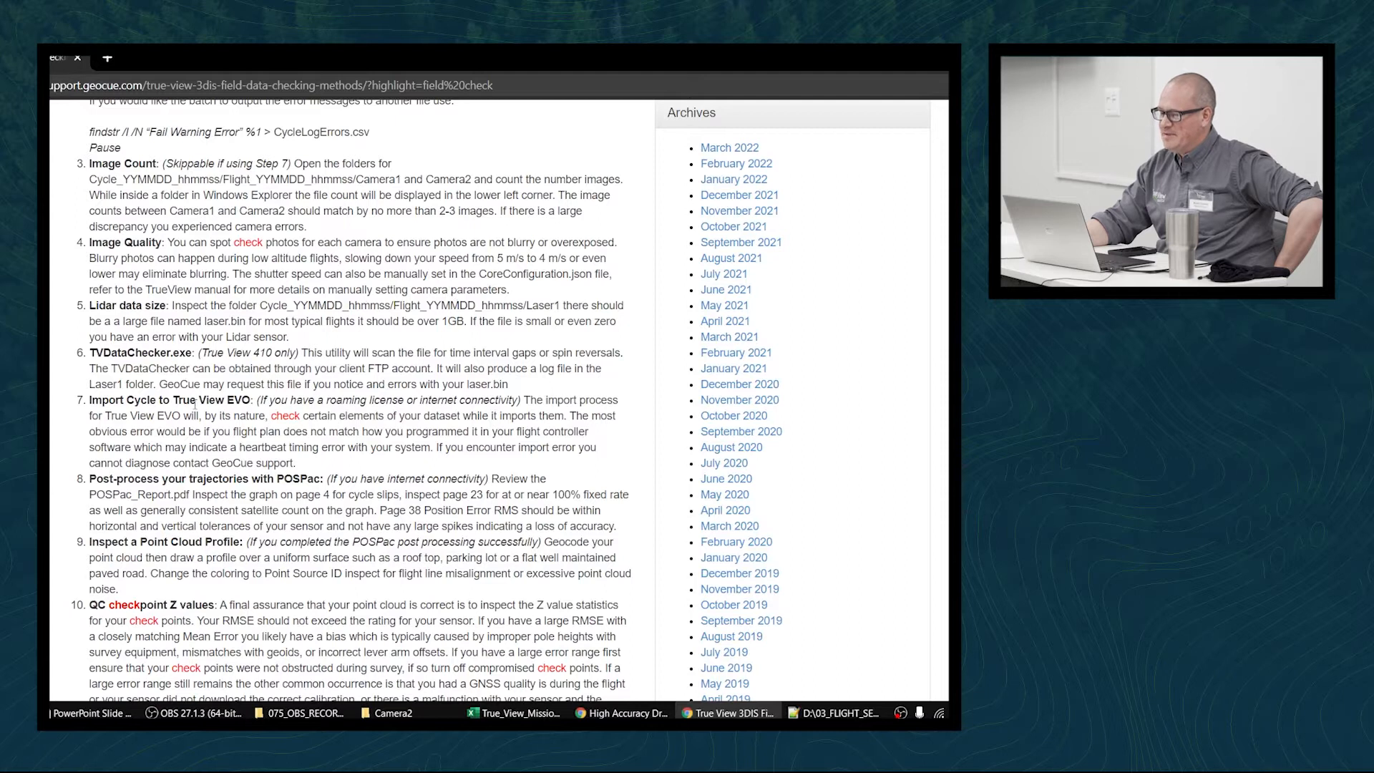
{"action": "left_click_drag", "start_coordinate": [129, 401], "coordinate": [252, 401]}
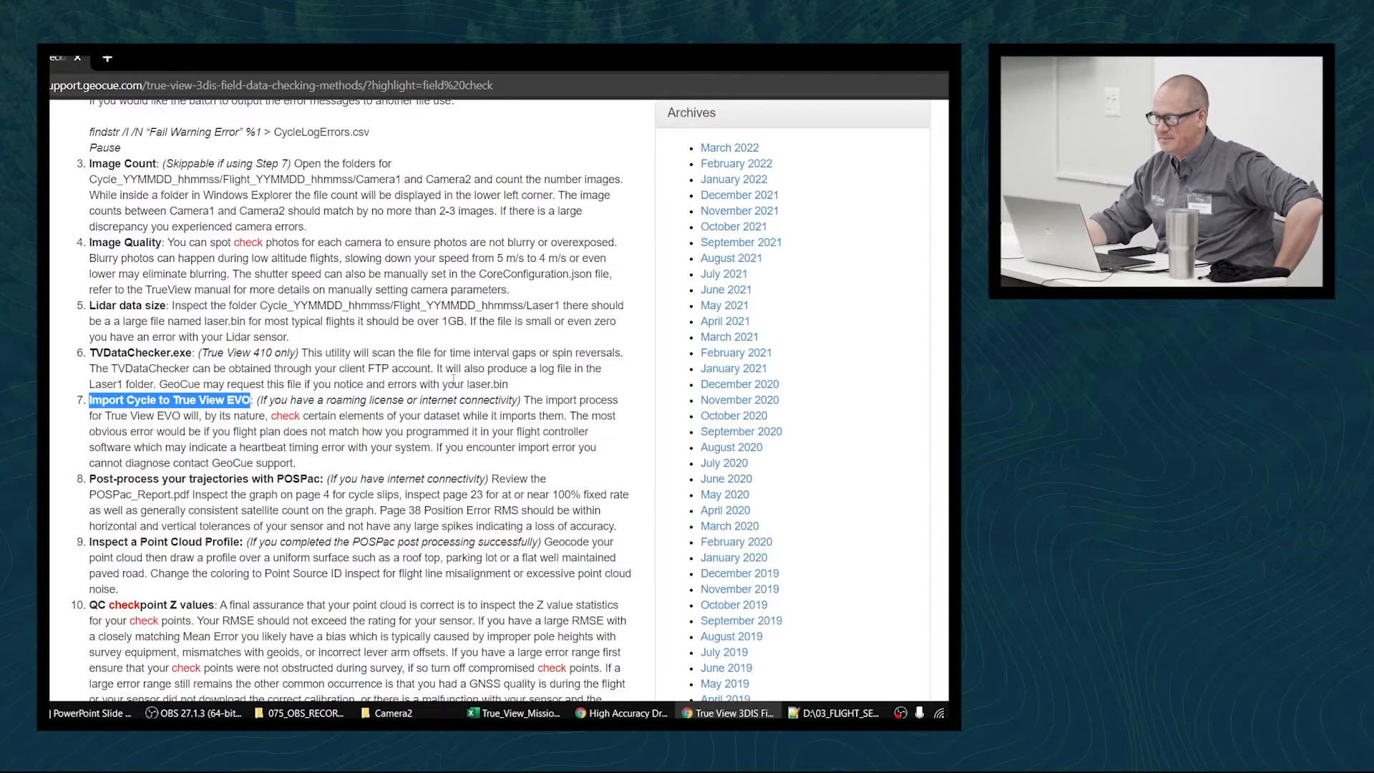
{"action": "scroll", "coordinate": [445, 392], "scroll_direction": "down", "scroll_amount": 1}
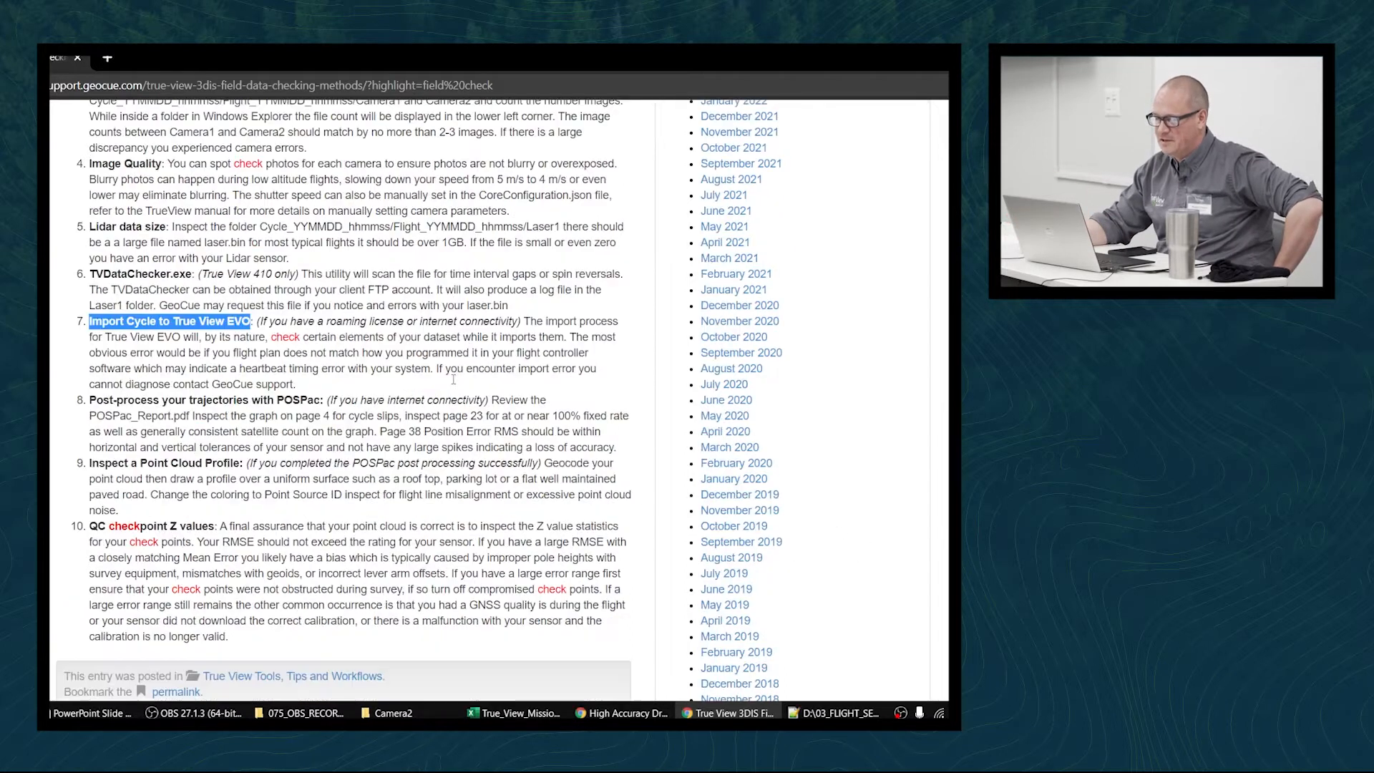
{"action": "left_click", "coordinate": [245, 323]}
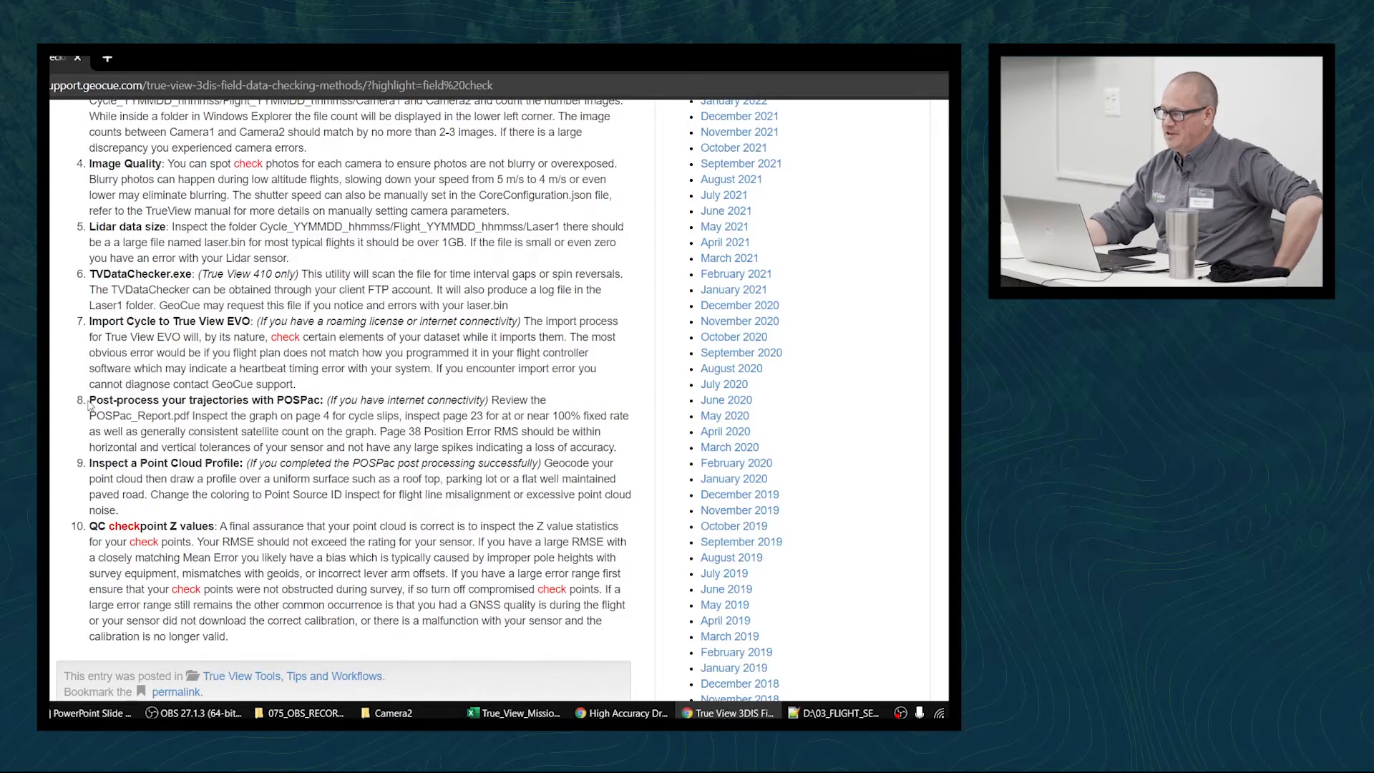
{"action": "left_click_drag", "start_coordinate": [91, 399], "coordinate": [321, 401]}
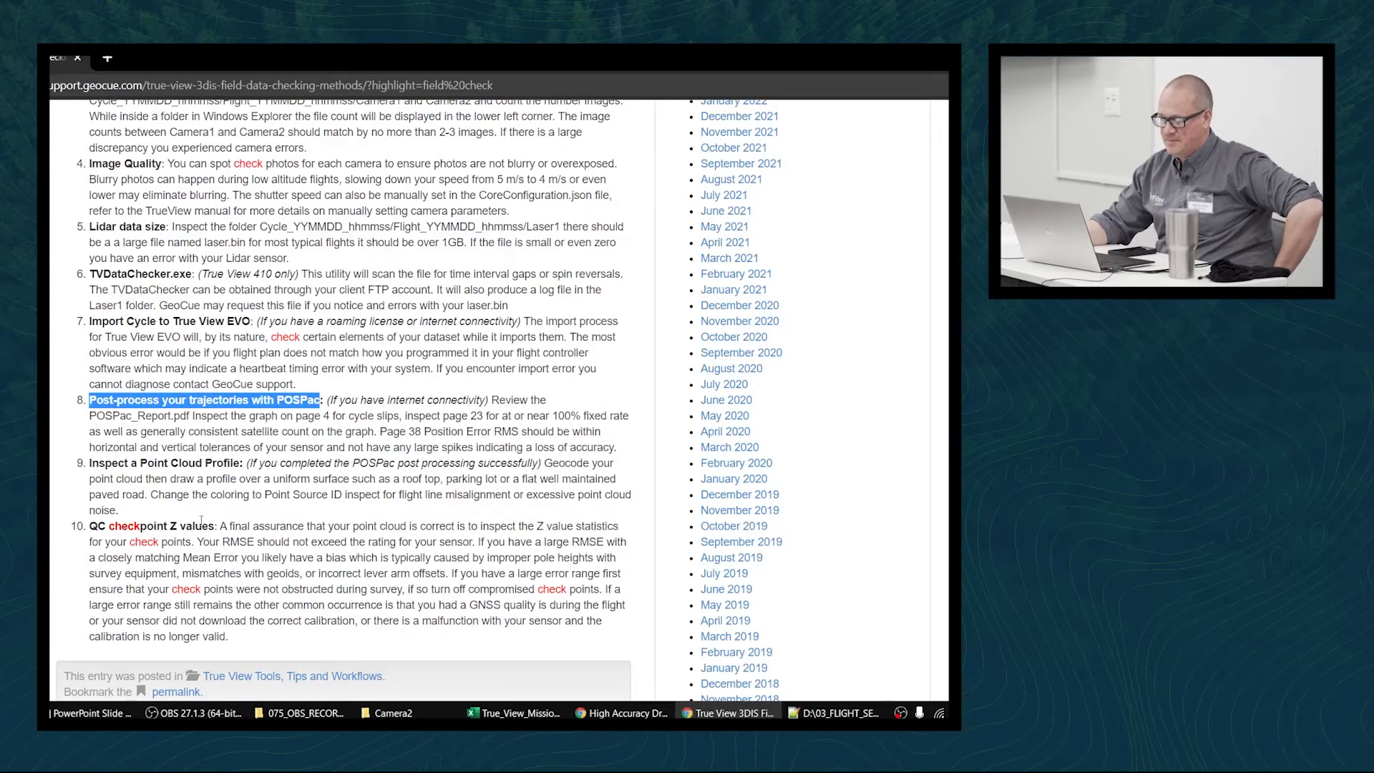
{"action": "left_click_drag", "start_coordinate": [213, 523], "coordinate": [91, 522]}
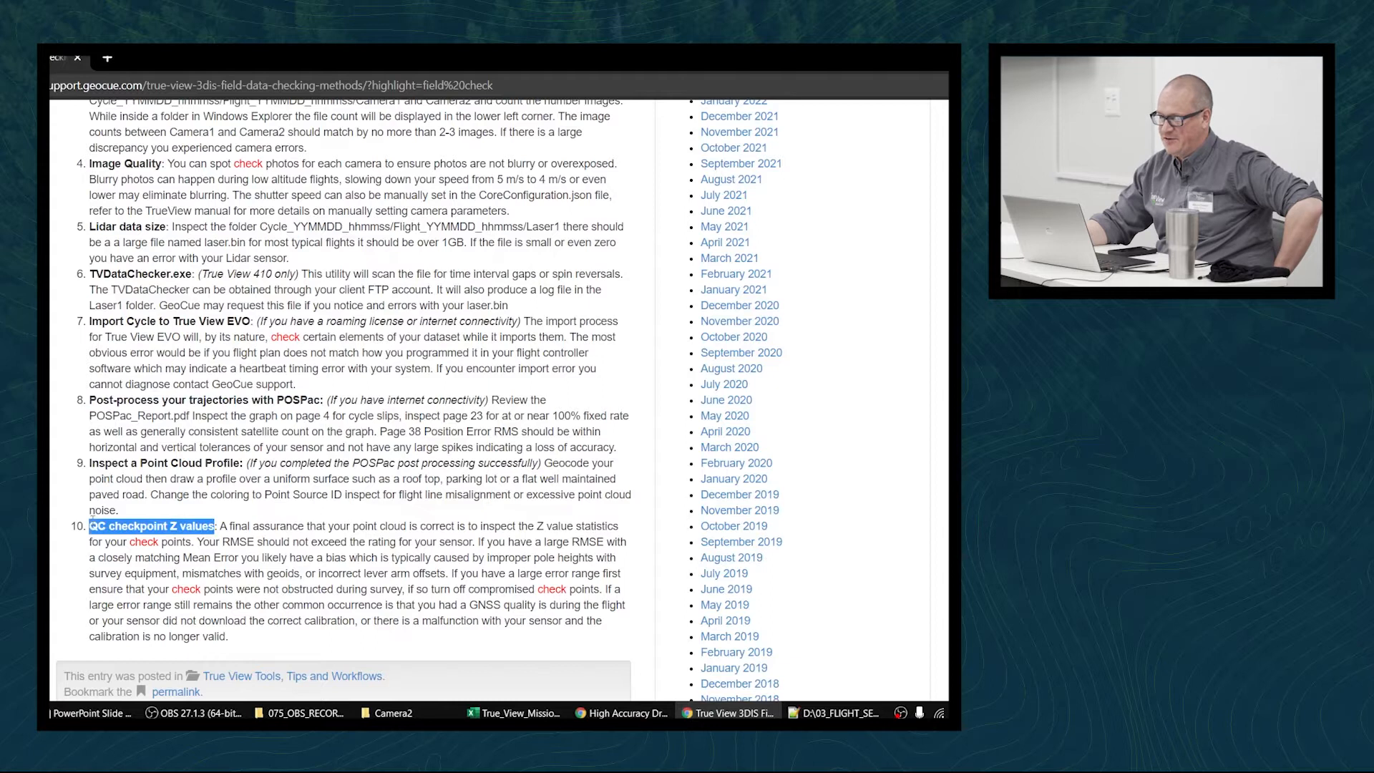
{"action": "left_click", "coordinate": [377, 495]}
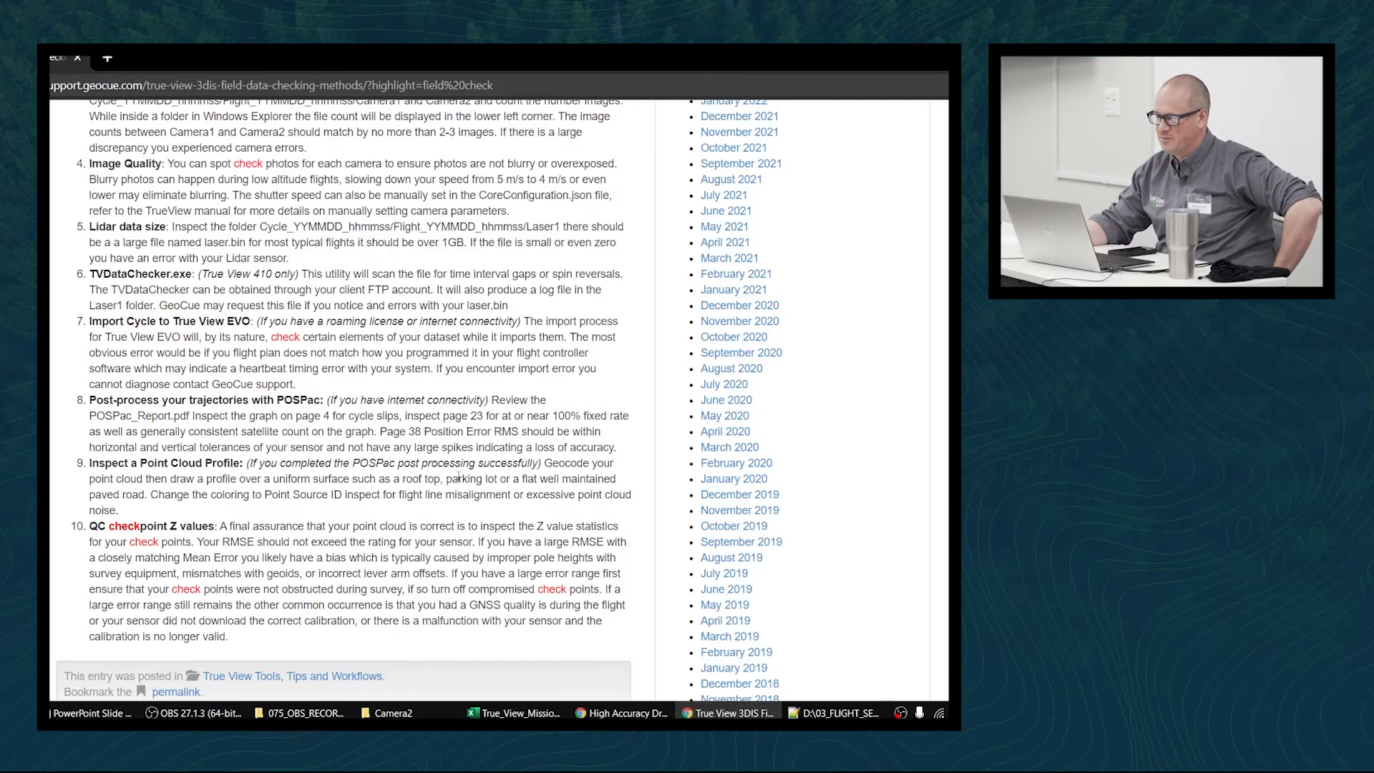
{"action": "scroll", "coordinate": [459, 477], "scroll_direction": "up", "scroll_amount": 15}
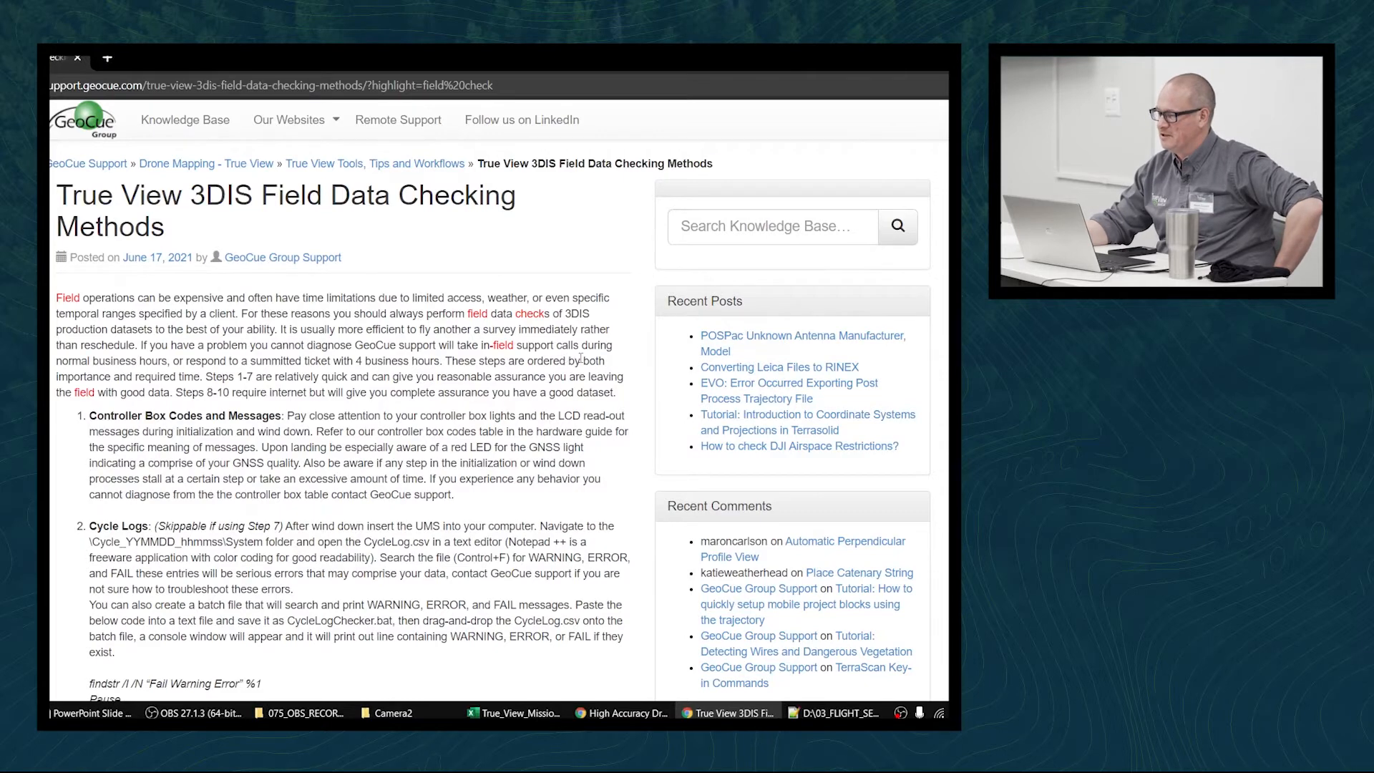
{"action": "scroll", "coordinate": [566, 359], "scroll_direction": "down", "scroll_amount": 3}
{"action": "scroll", "coordinate": [580, 359], "scroll_direction": "down", "scroll_amount": 8}
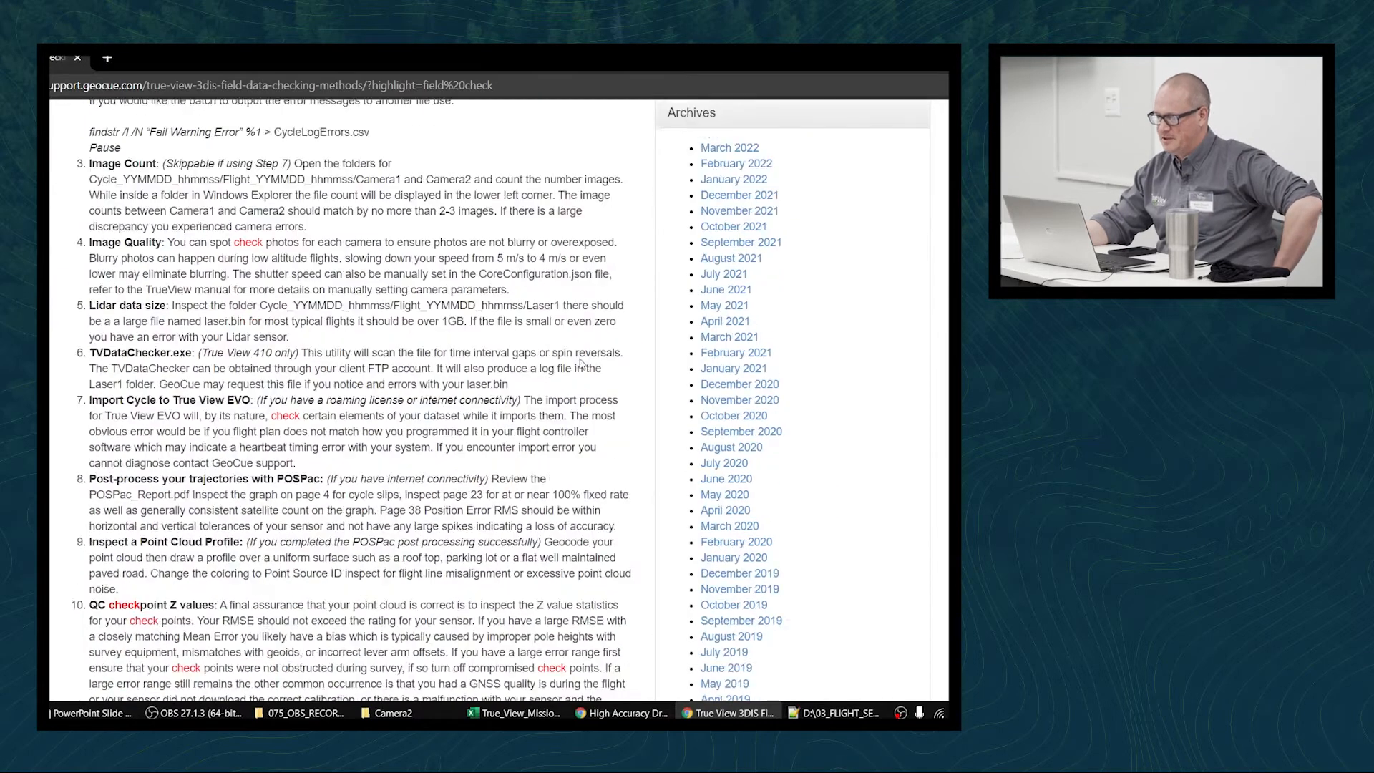
{"action": "scroll", "coordinate": [580, 363], "scroll_direction": "up", "scroll_amount": 2}
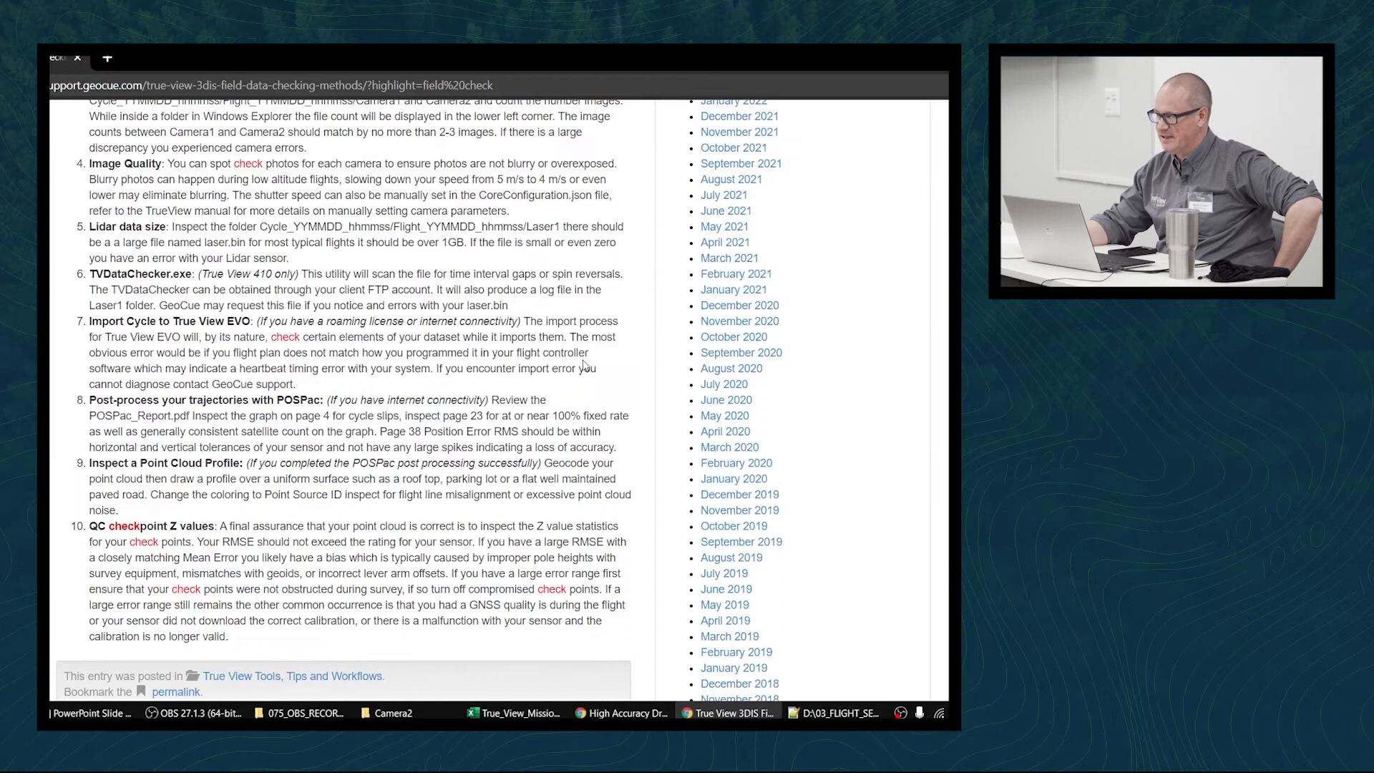
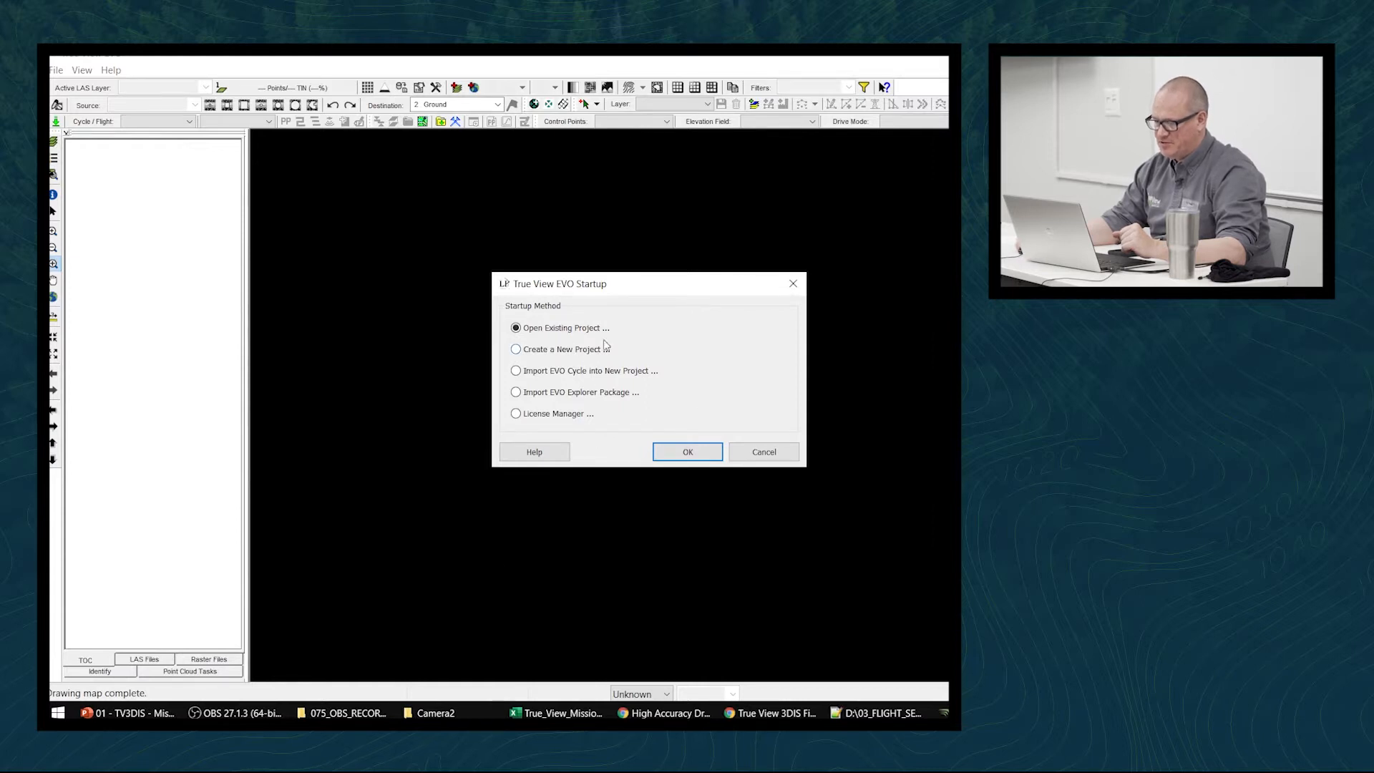
In True View EVO, start importing an EVO cycle into a new project and choose Import Only from UMS / Folder
{"action": "left_click", "coordinate": [589, 373]}
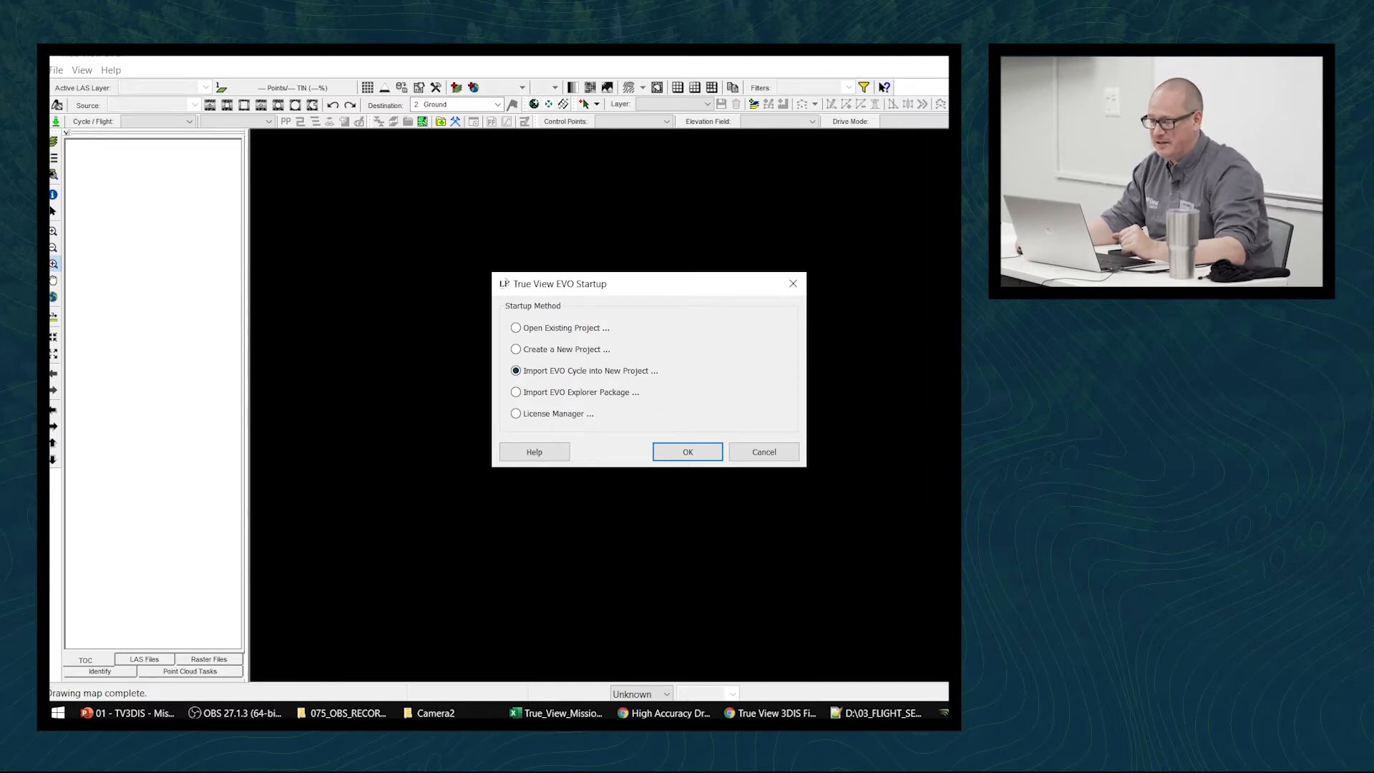
{"action": "left_click", "coordinate": [693, 453]}
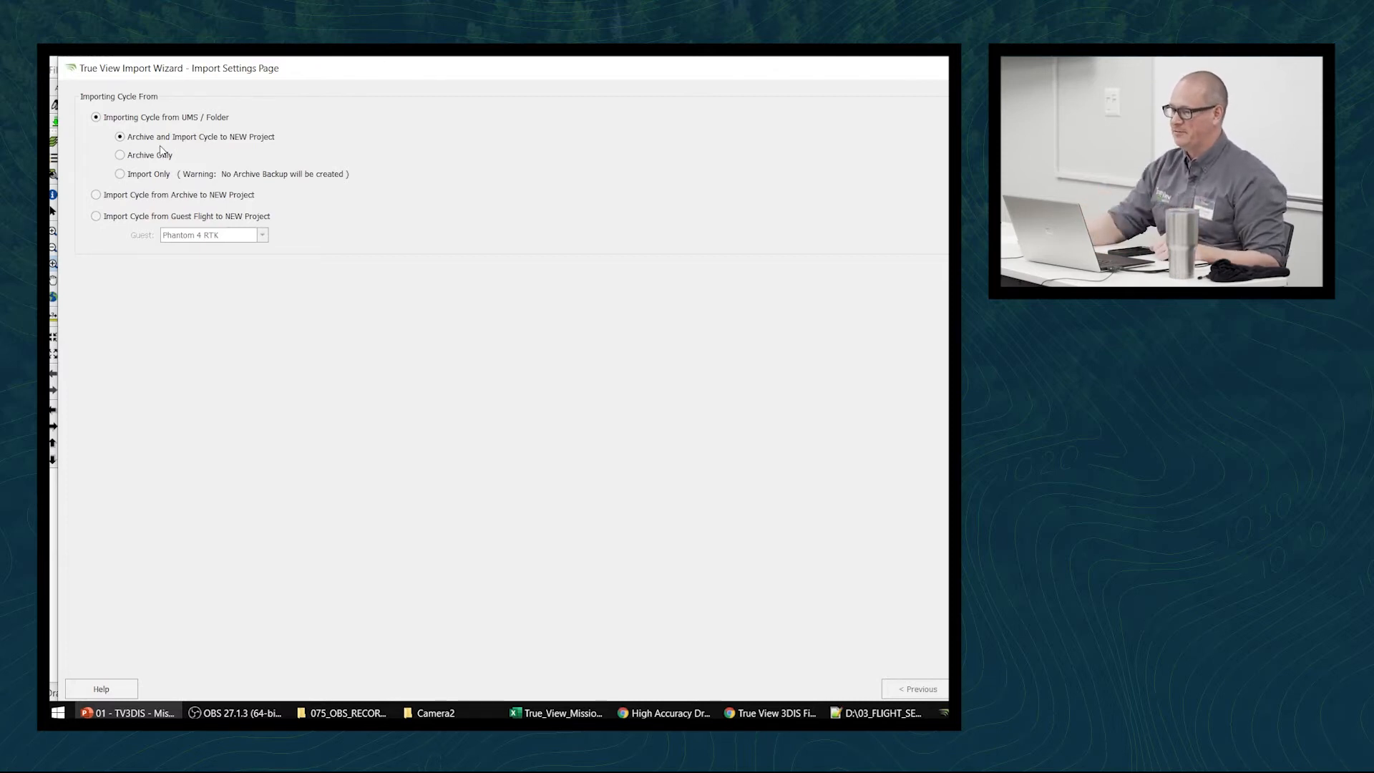
{"action": "left_click", "coordinate": [119, 175]}
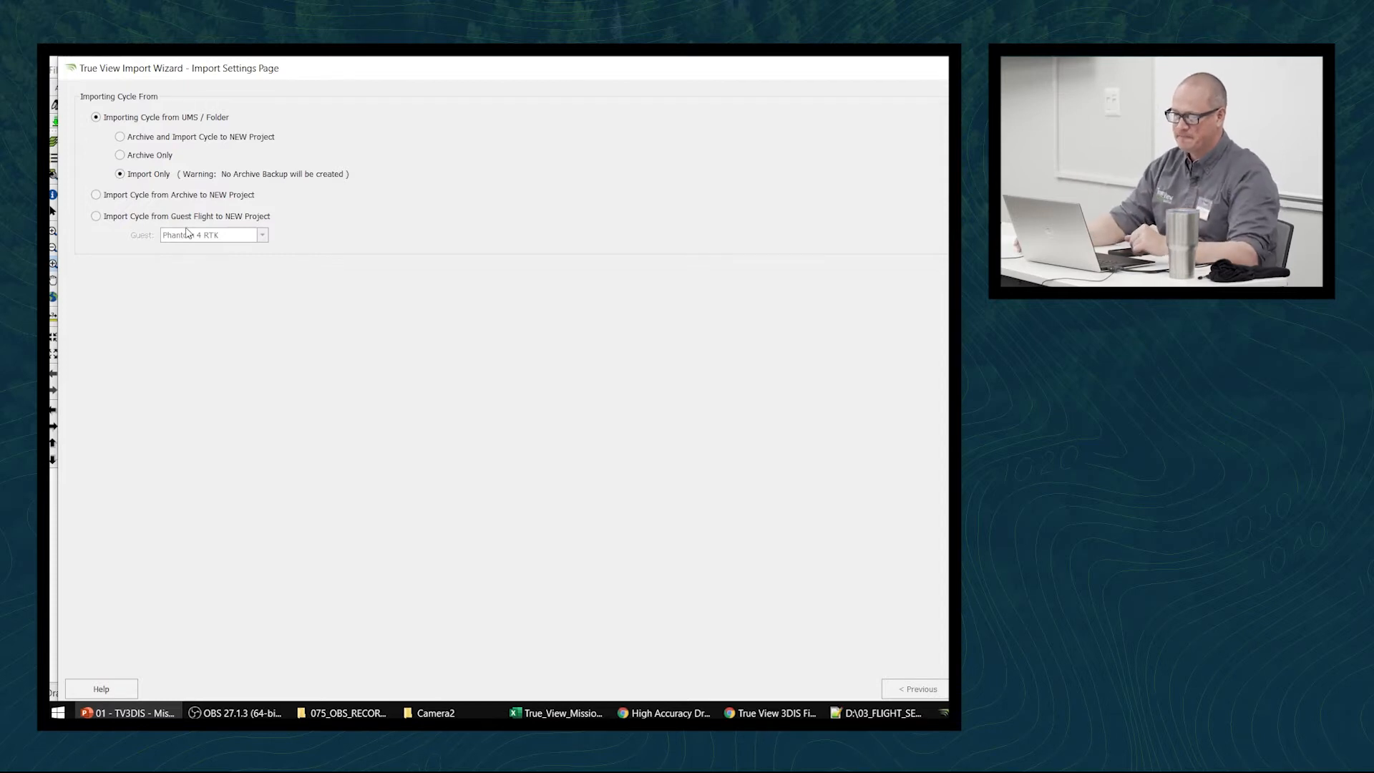
Look at the guest choices for importing a guest flight cycle, and return to importing the cycle from UMS / Folder
{"action": "left_click", "coordinate": [249, 217]}
{"action": "left_click", "coordinate": [261, 236]}
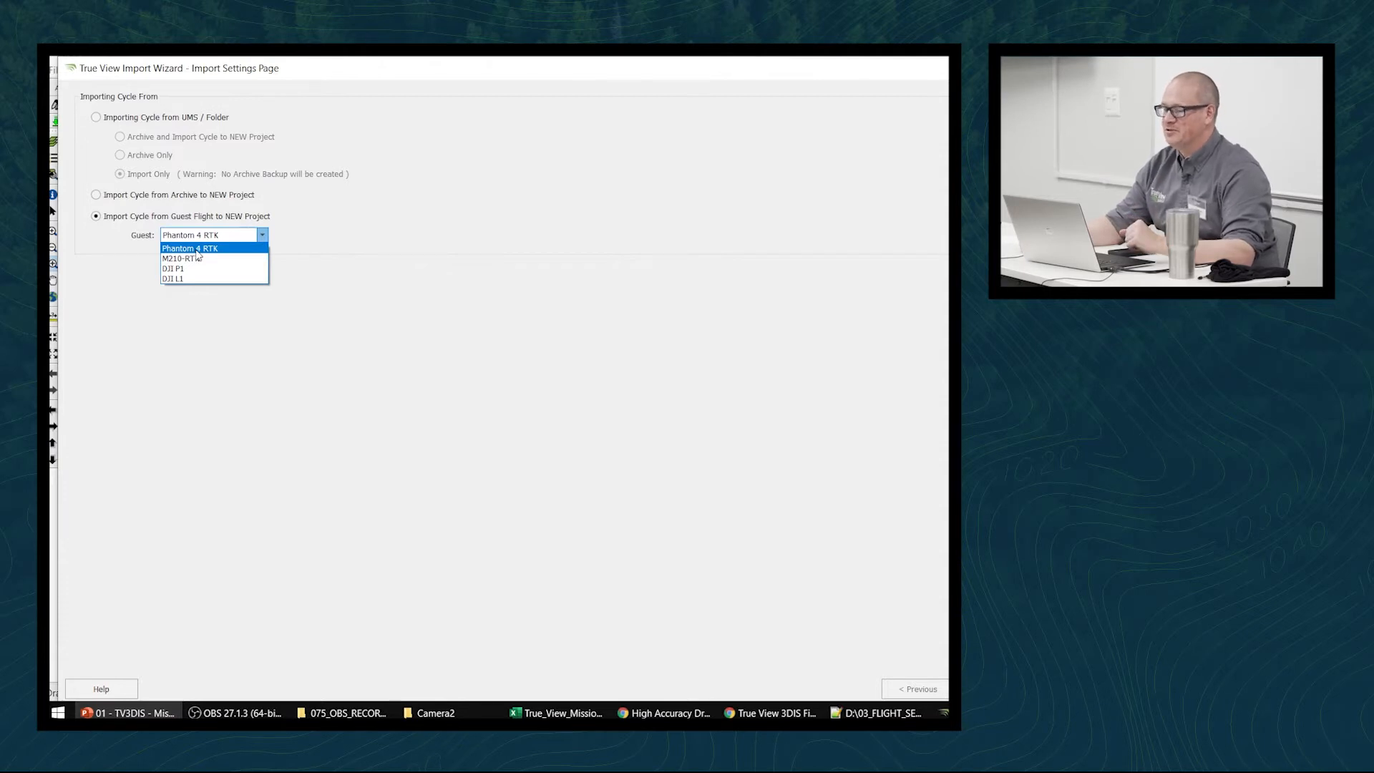
{"action": "left_click", "coordinate": [503, 251]}
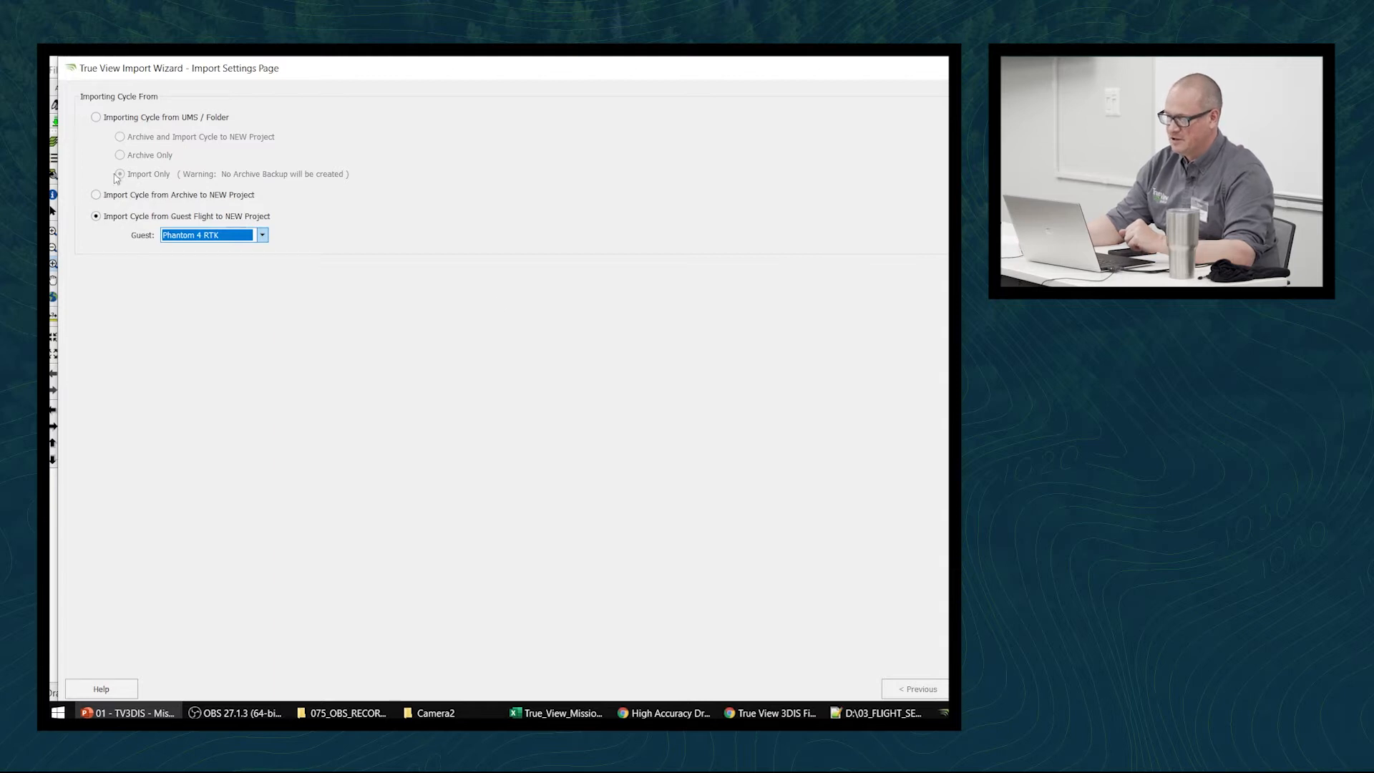
{"action": "left_click", "coordinate": [96, 117]}
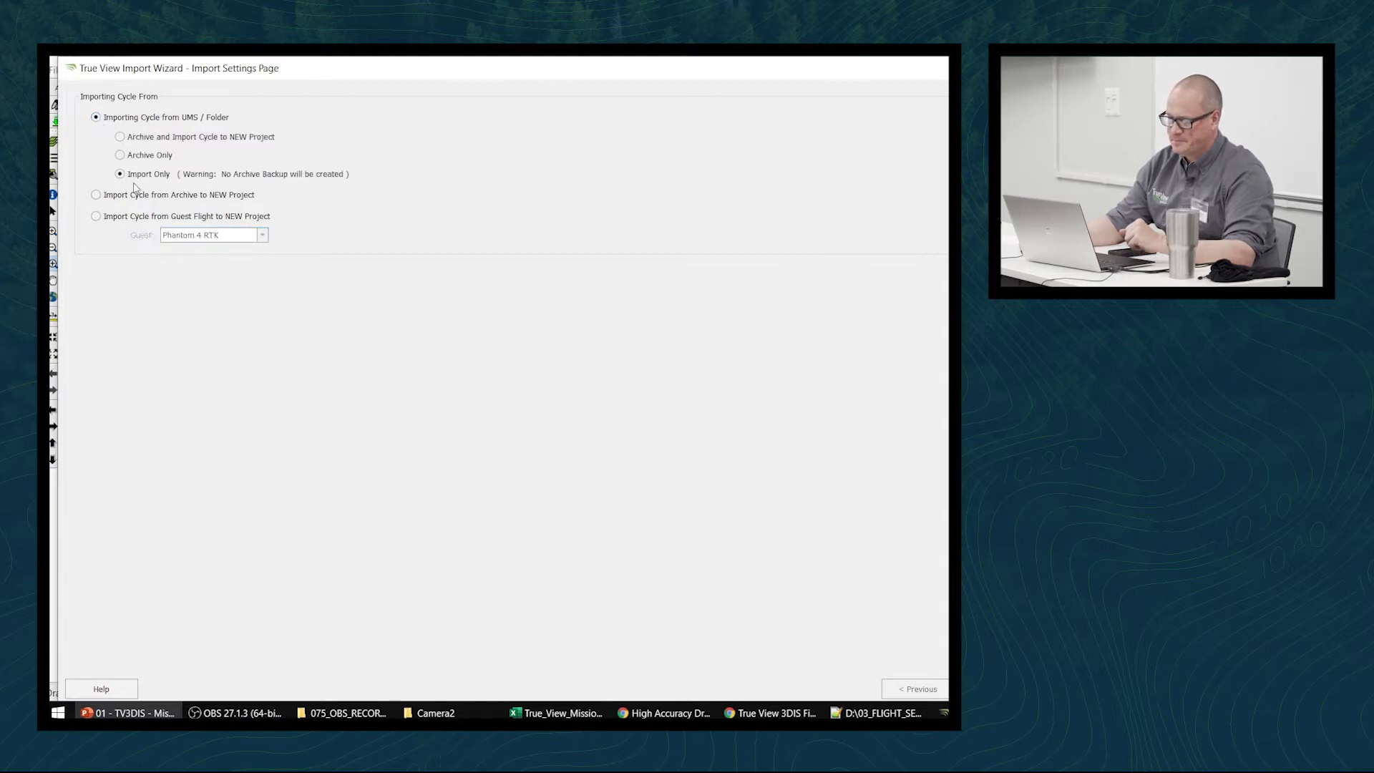
Reposition the import wizard window and proceed with the Import Only choice to the input cycle folder selection
{"action": "left_click_drag", "start_coordinate": [756, 76], "coordinate": [788, 68]}
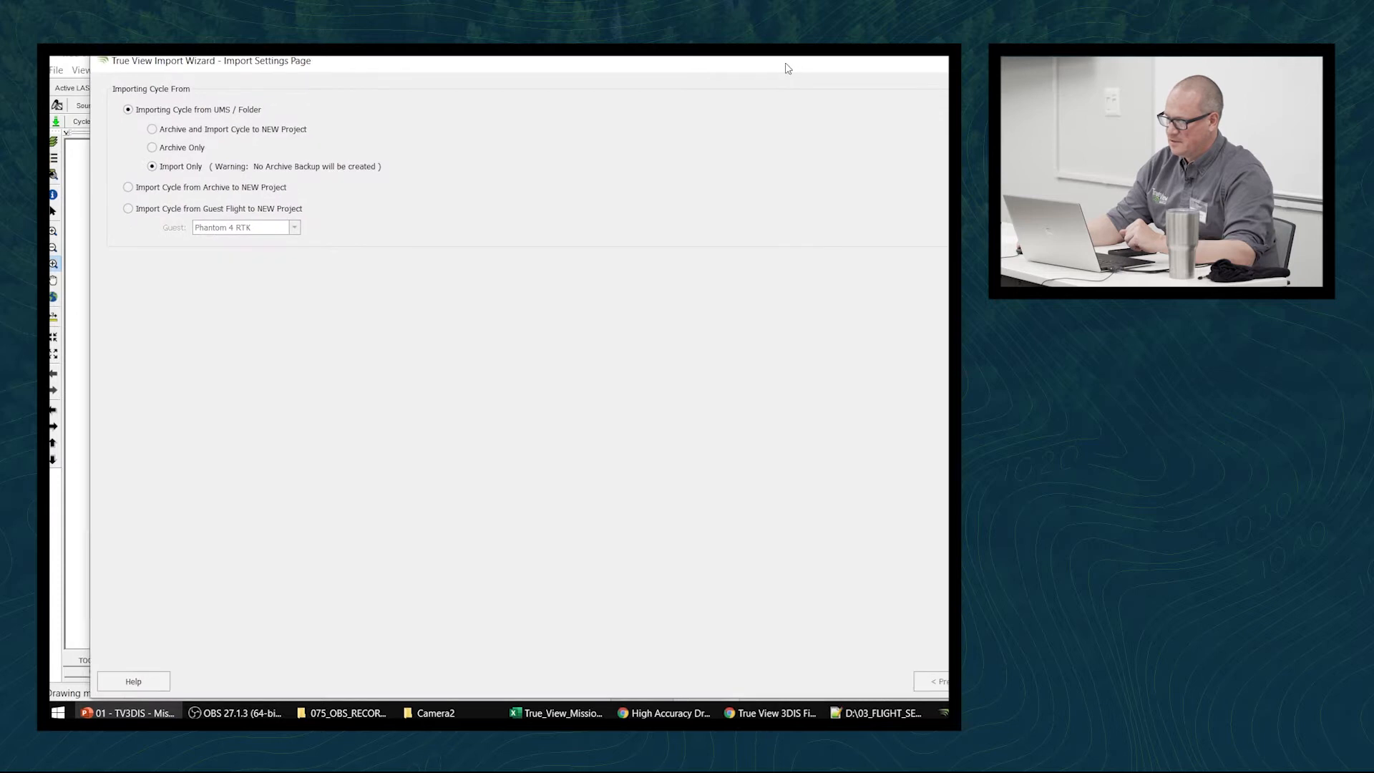
{"action": "left_click_drag", "start_coordinate": [89, 49], "coordinate": [97, 97]}
{"action": "left_click_drag", "start_coordinate": [783, 110], "coordinate": [775, 90]}
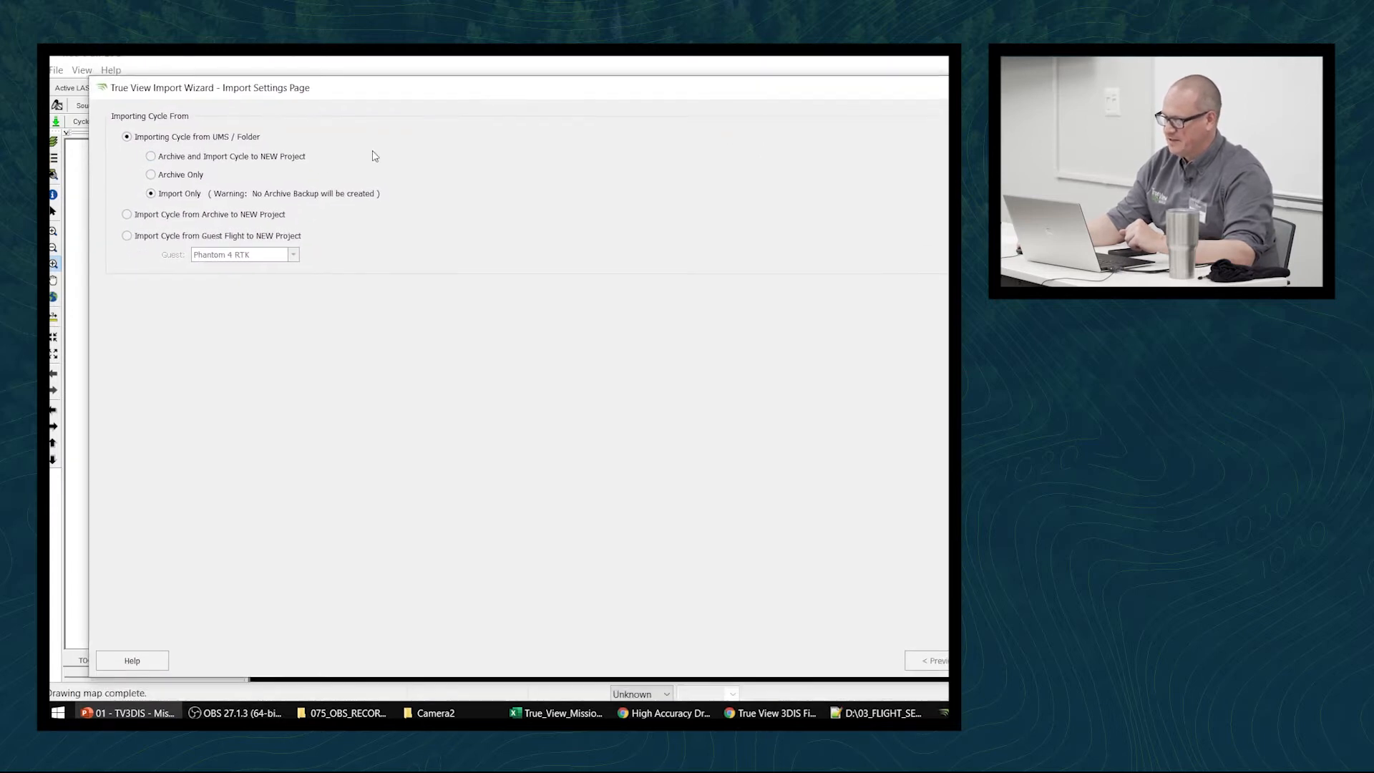
{"action": "left_click", "coordinate": [1015, 661]}
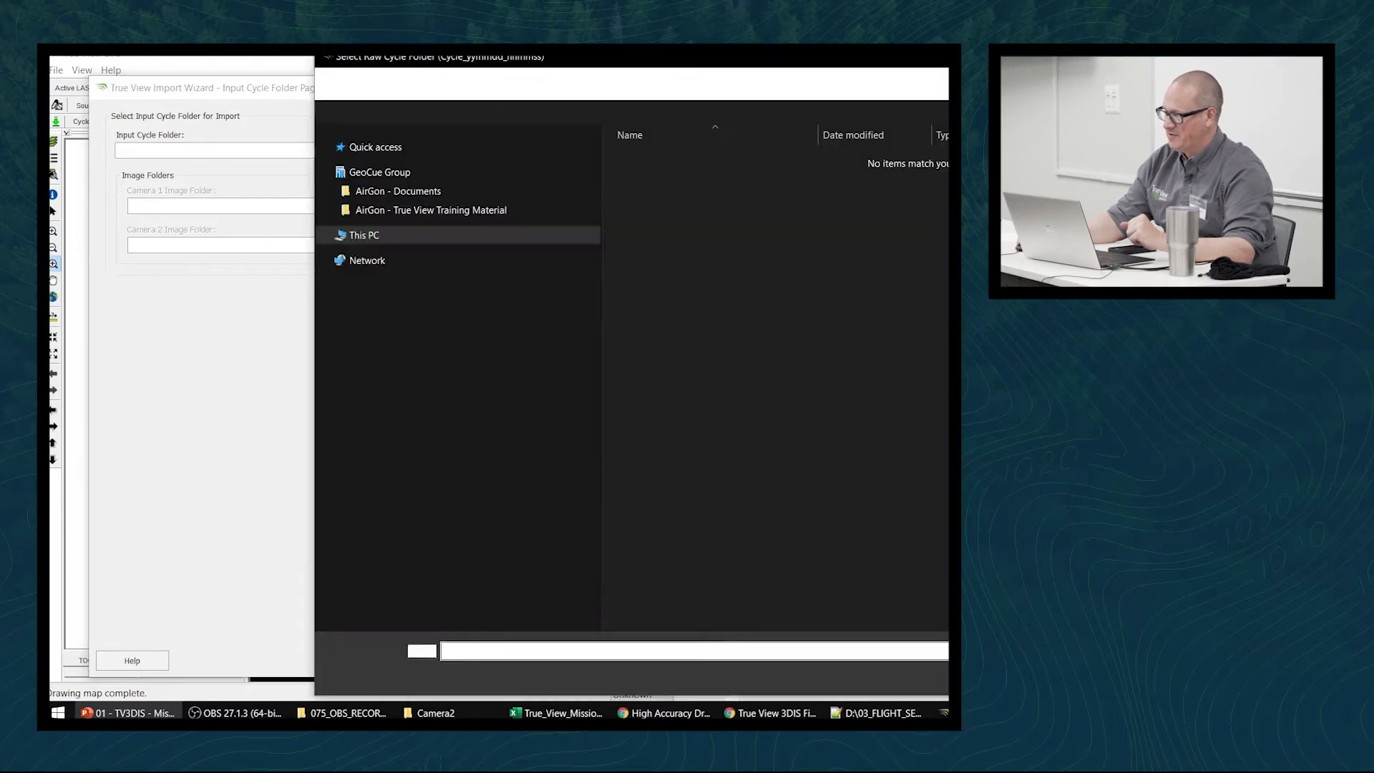
Choose Cycle_220216_155348 in D:\03_FLIGHT_SENSOR_DATA\Training_16_Feb_22 as the raw cycle folder to import
{"action": "left_click", "coordinate": [582, 85]}
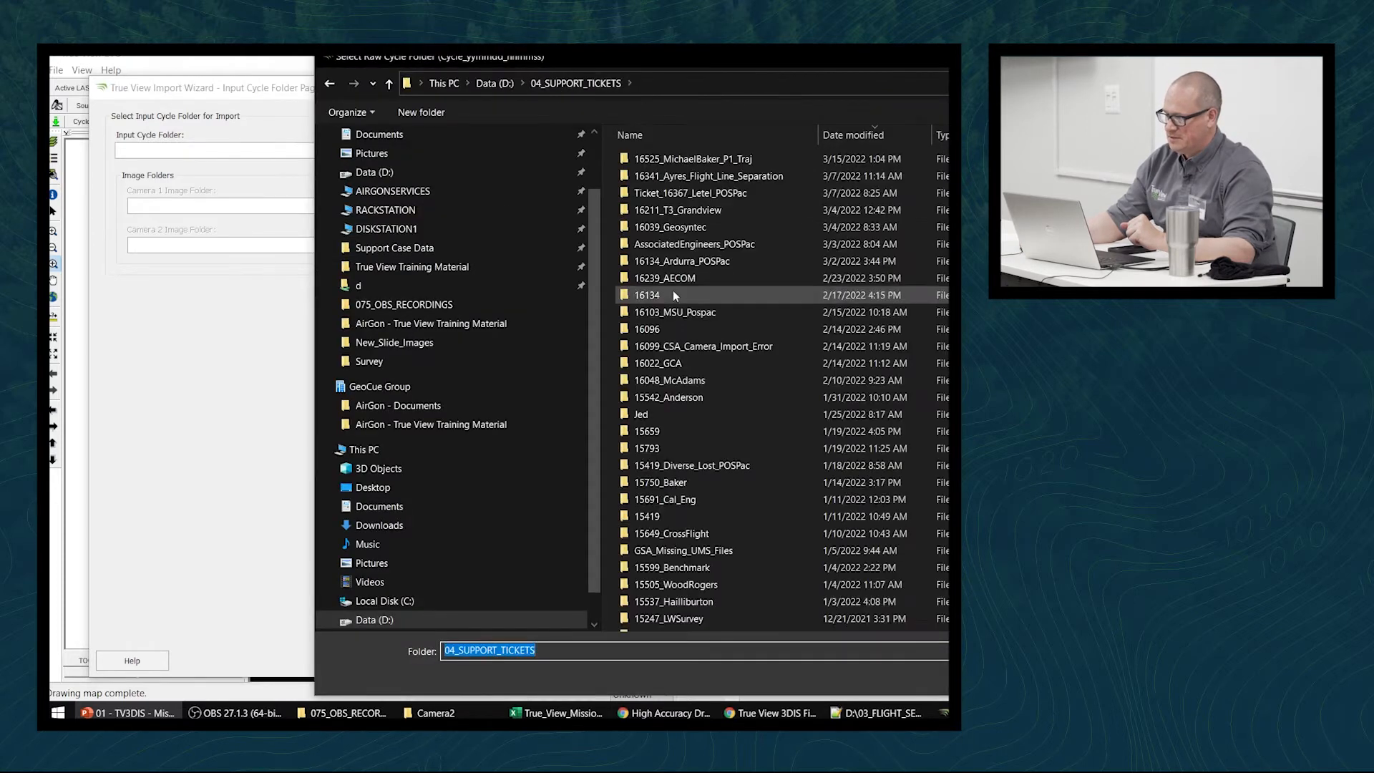
{"action": "left_click", "coordinate": [487, 83]}
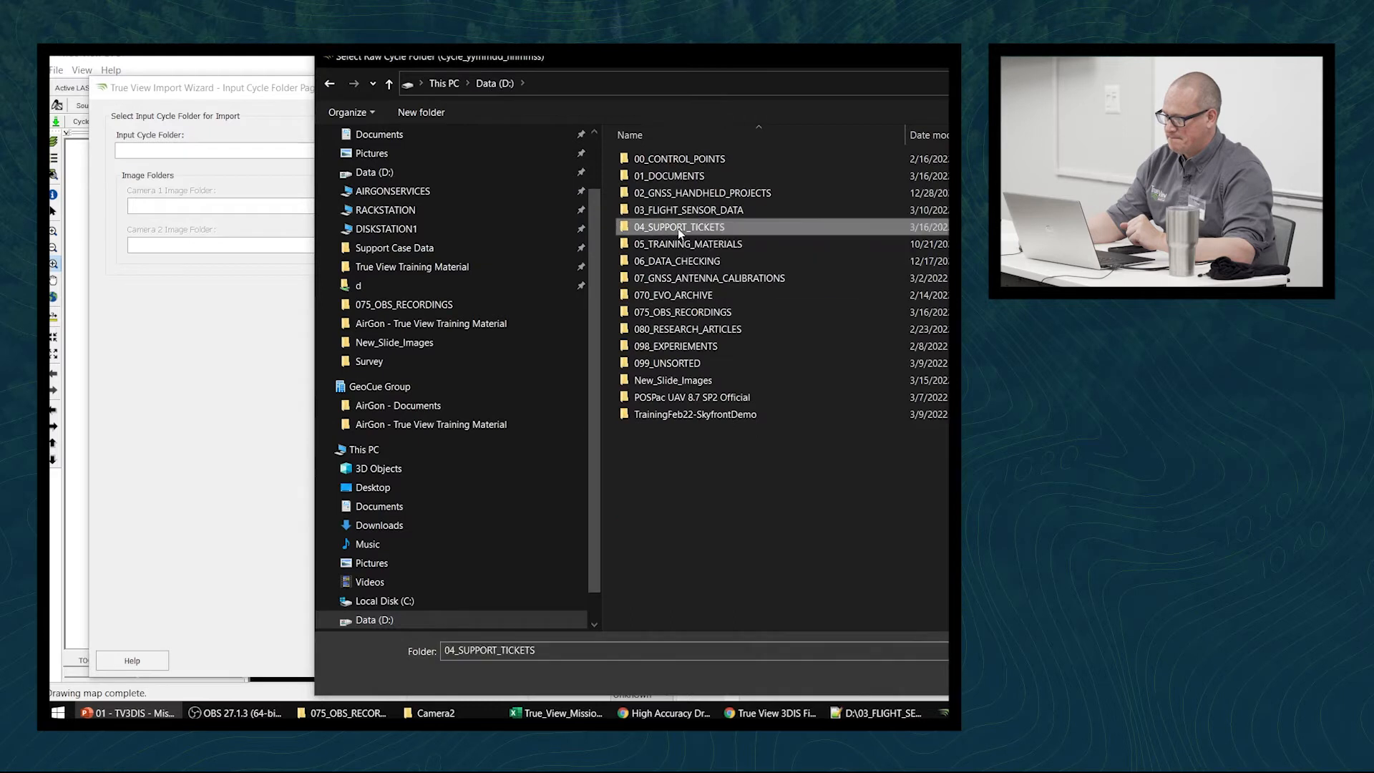
{"action": "double_click", "coordinate": [677, 229]}
{"action": "left_click", "coordinate": [487, 83]}
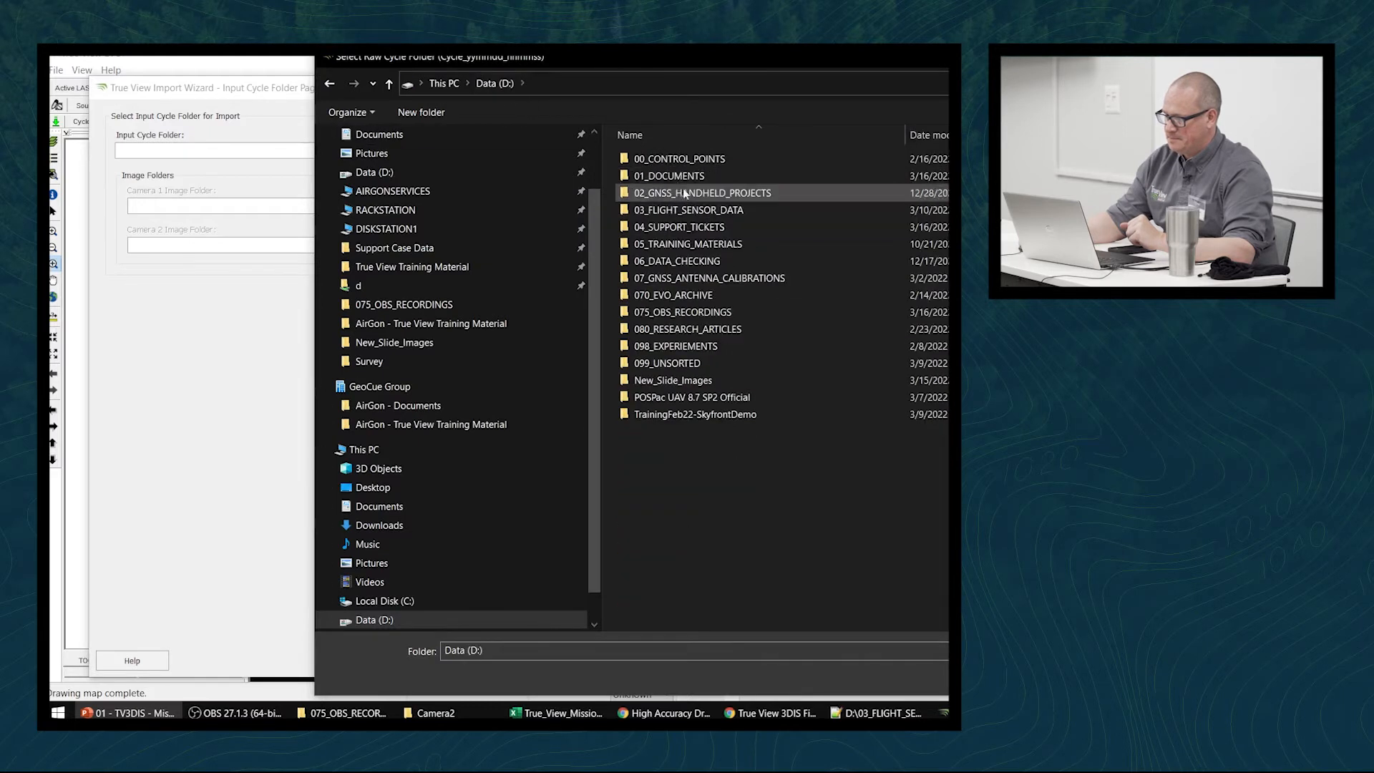
{"action": "left_click", "coordinate": [689, 212]}
{"action": "double_click", "coordinate": [690, 212]}
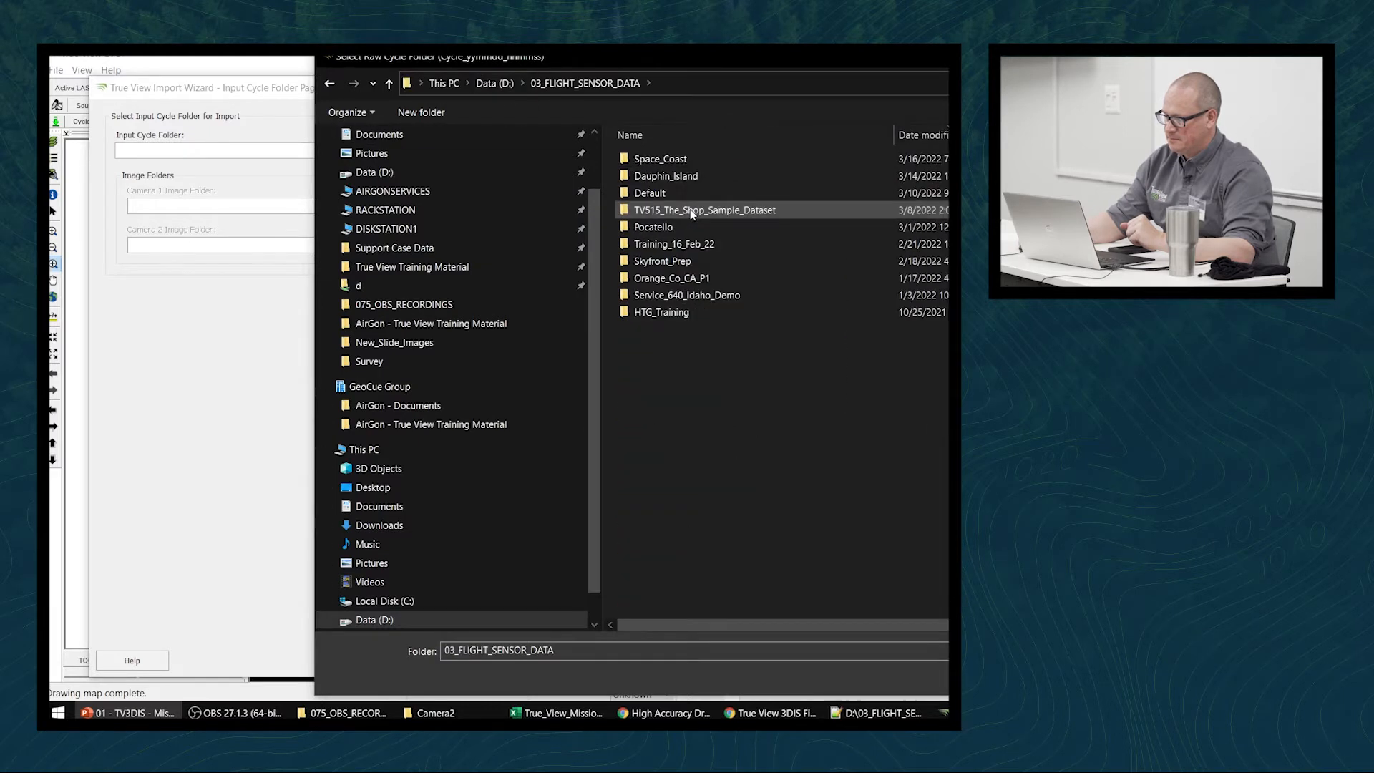
{"action": "double_click", "coordinate": [696, 245]}
{"action": "left_click", "coordinate": [720, 158]}
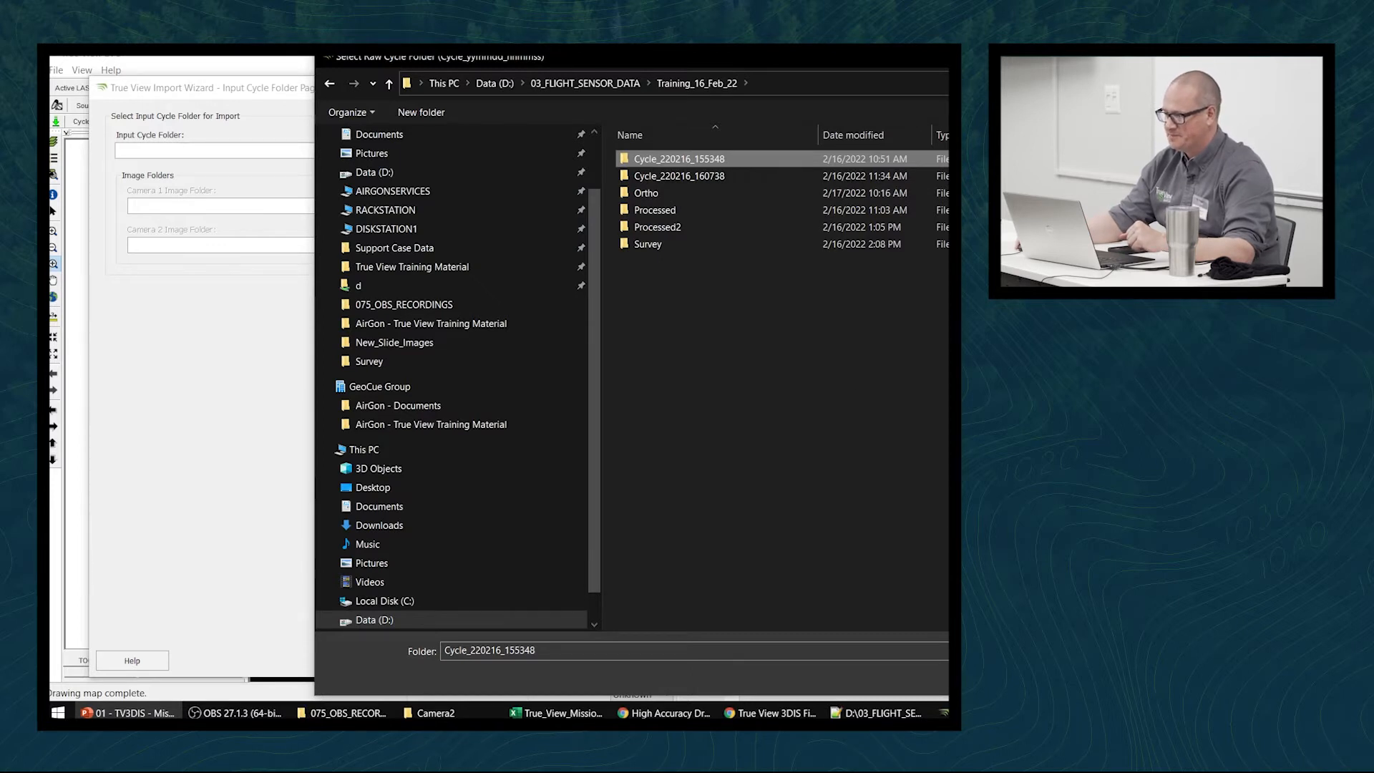
{"action": "key", "text": "Return"}
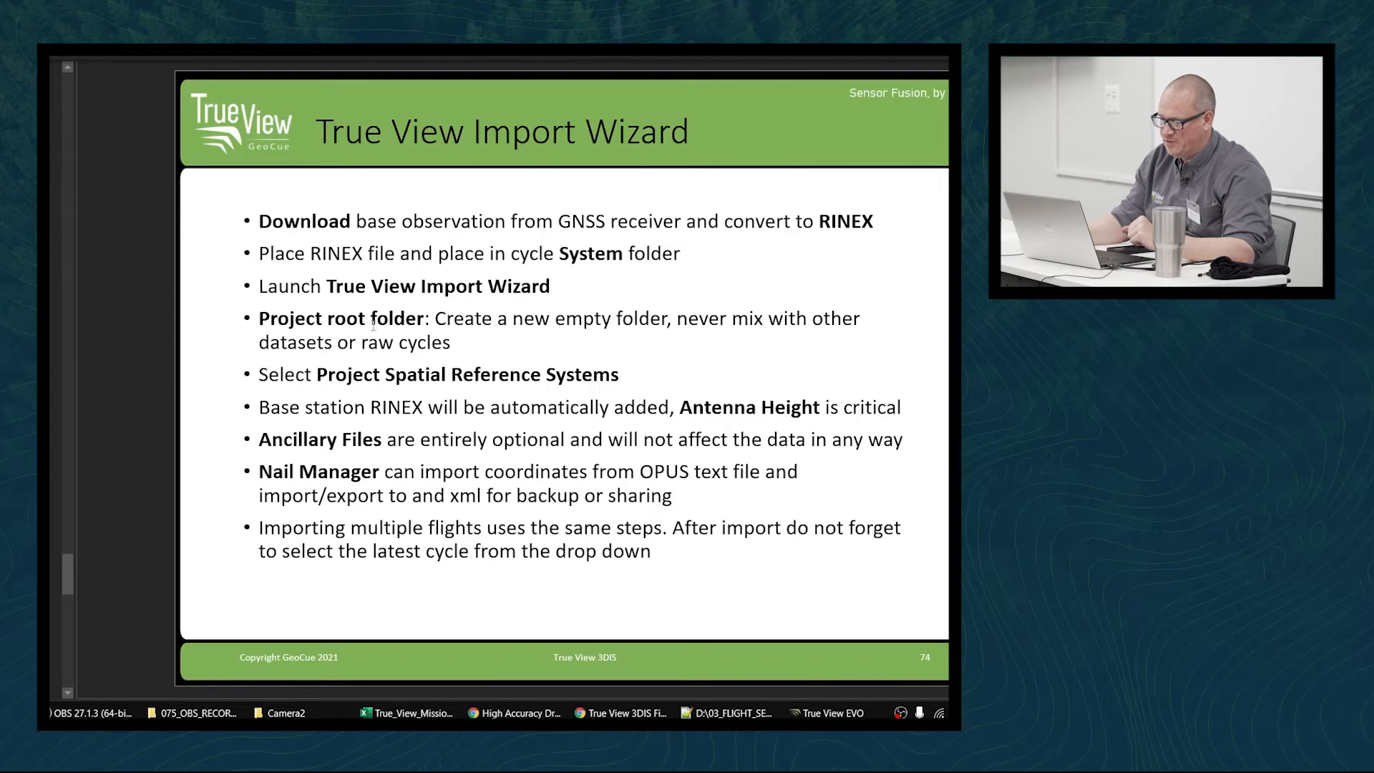
Switch back to True View EVO, create a March_Processing folder inside Training_16_Feb_22 and set it as the projects root folder
{"action": "left_click", "coordinate": [831, 713]}
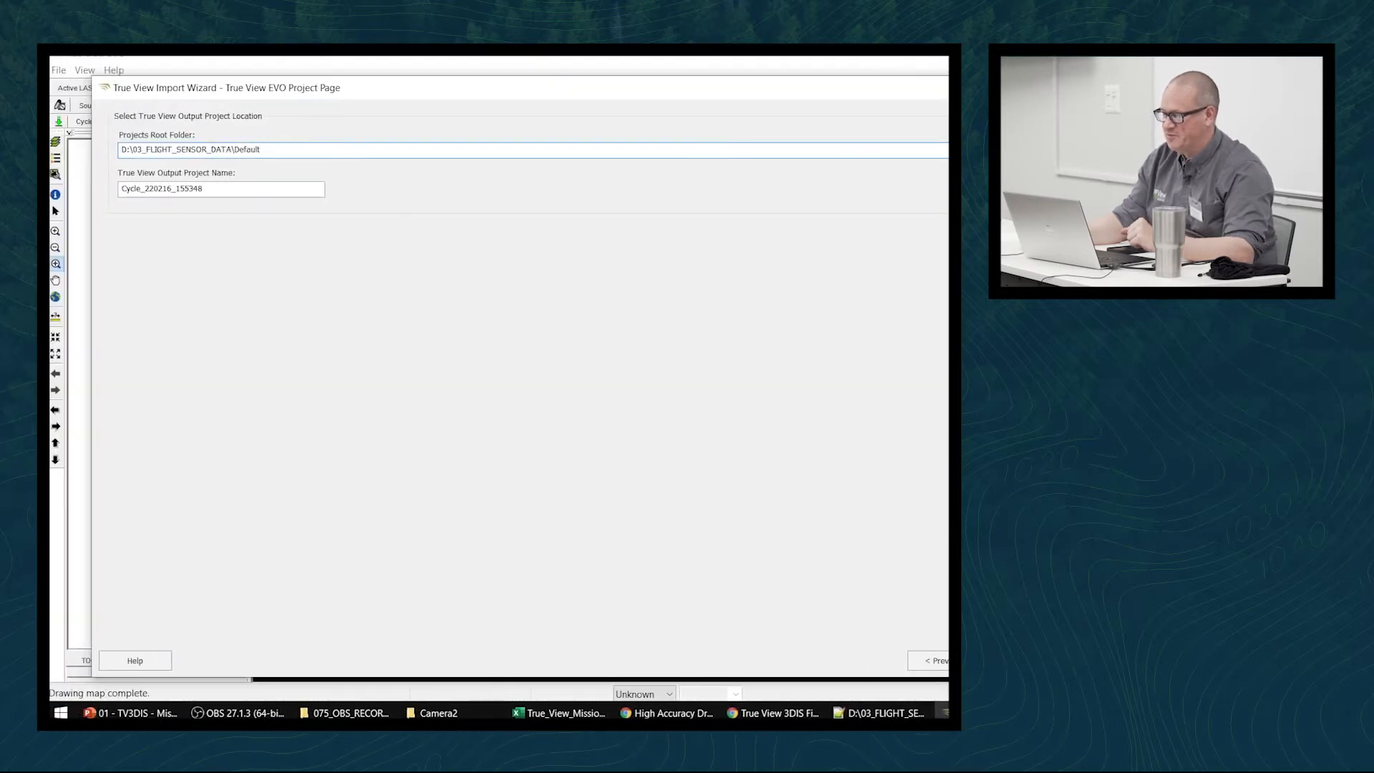
{"action": "left_click", "coordinate": [949, 150]}
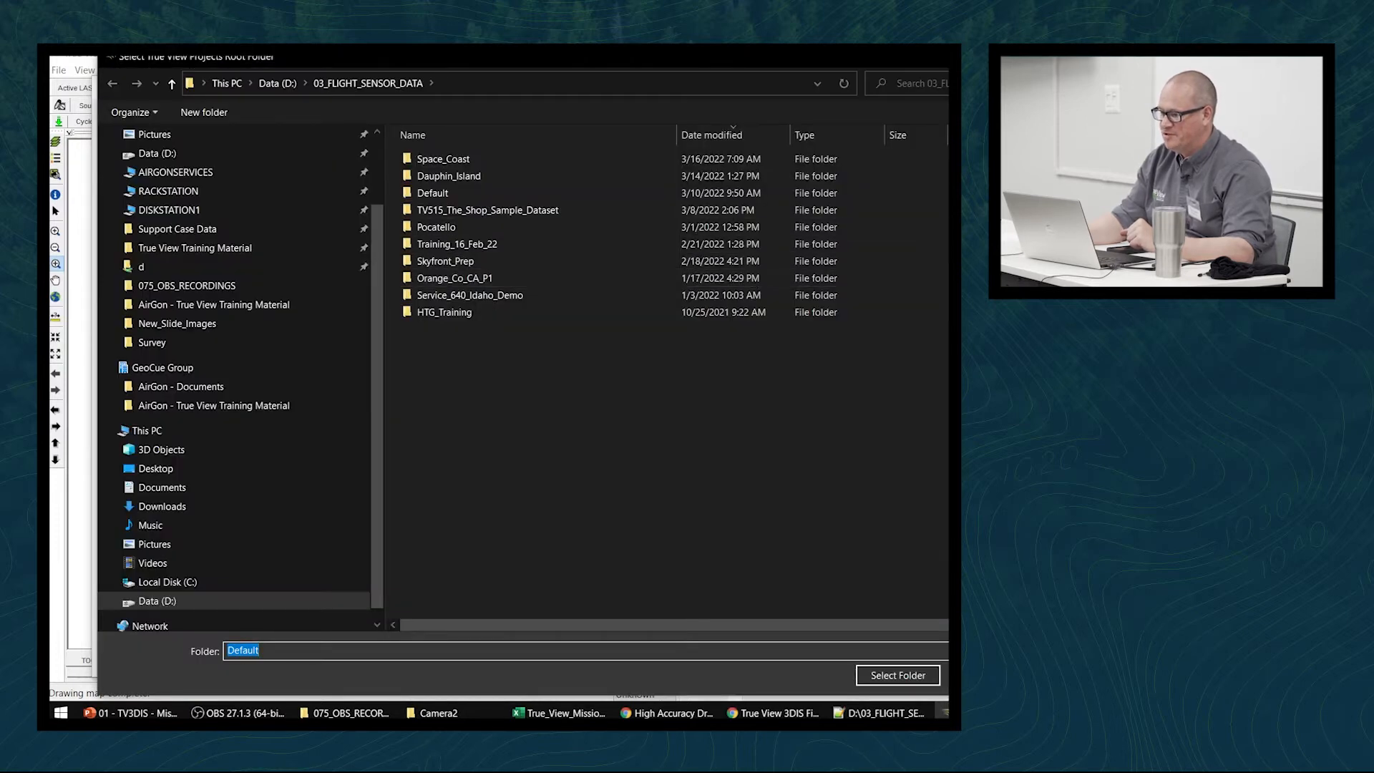
{"action": "double_click", "coordinate": [524, 244]}
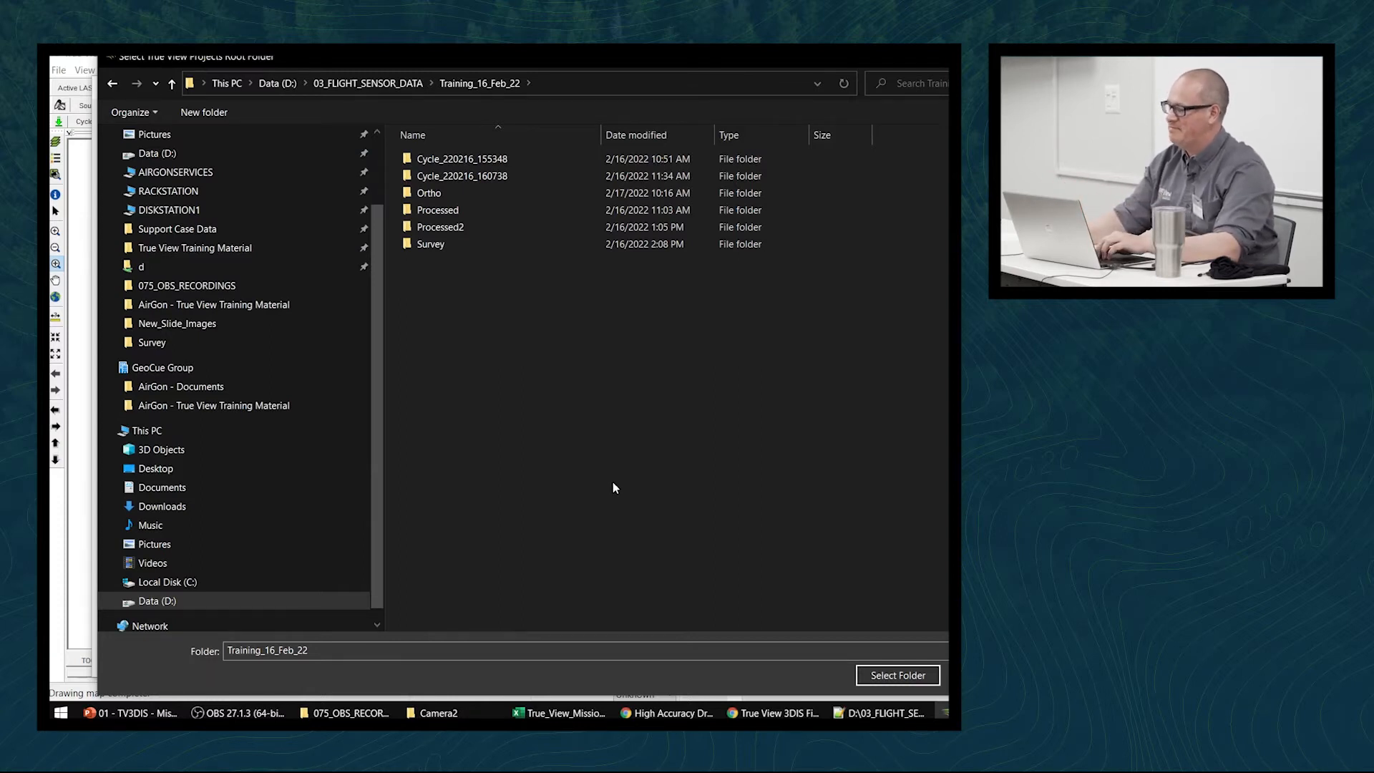
{"action": "right_click", "coordinate": [614, 483]}
{"action": "mouse_move", "coordinate": [674, 450]}
{"action": "left_click", "coordinate": [796, 447]}
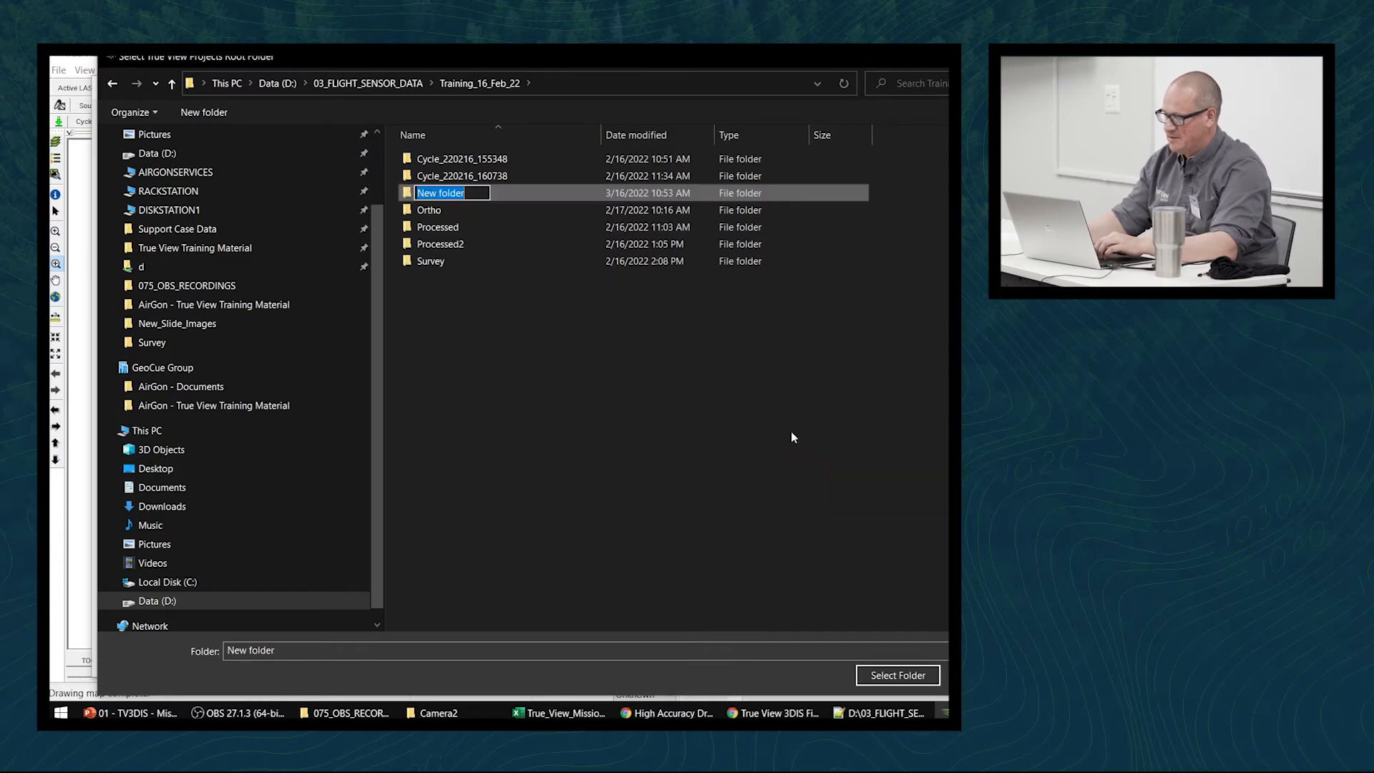
{"action": "type", "text": "March"}
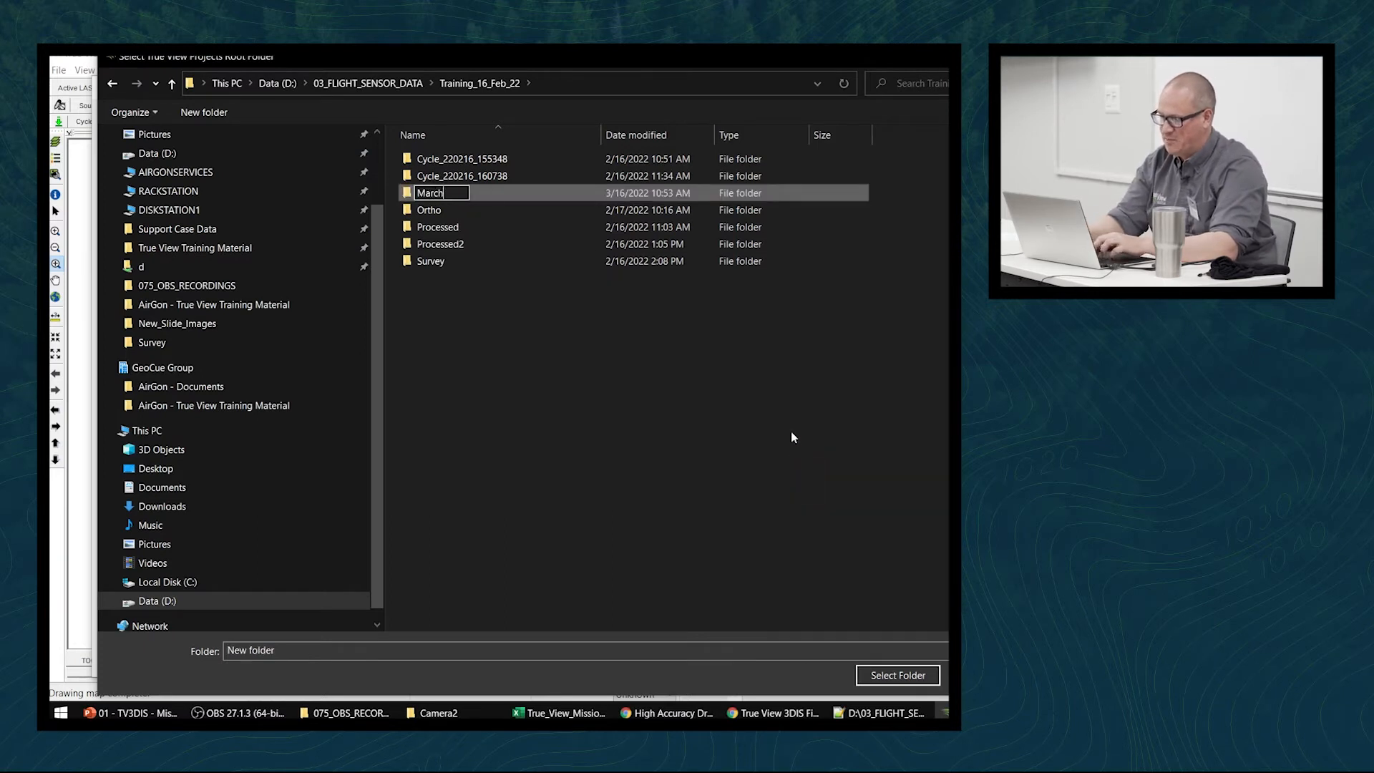
{"action": "type", "text": "_Proce"}
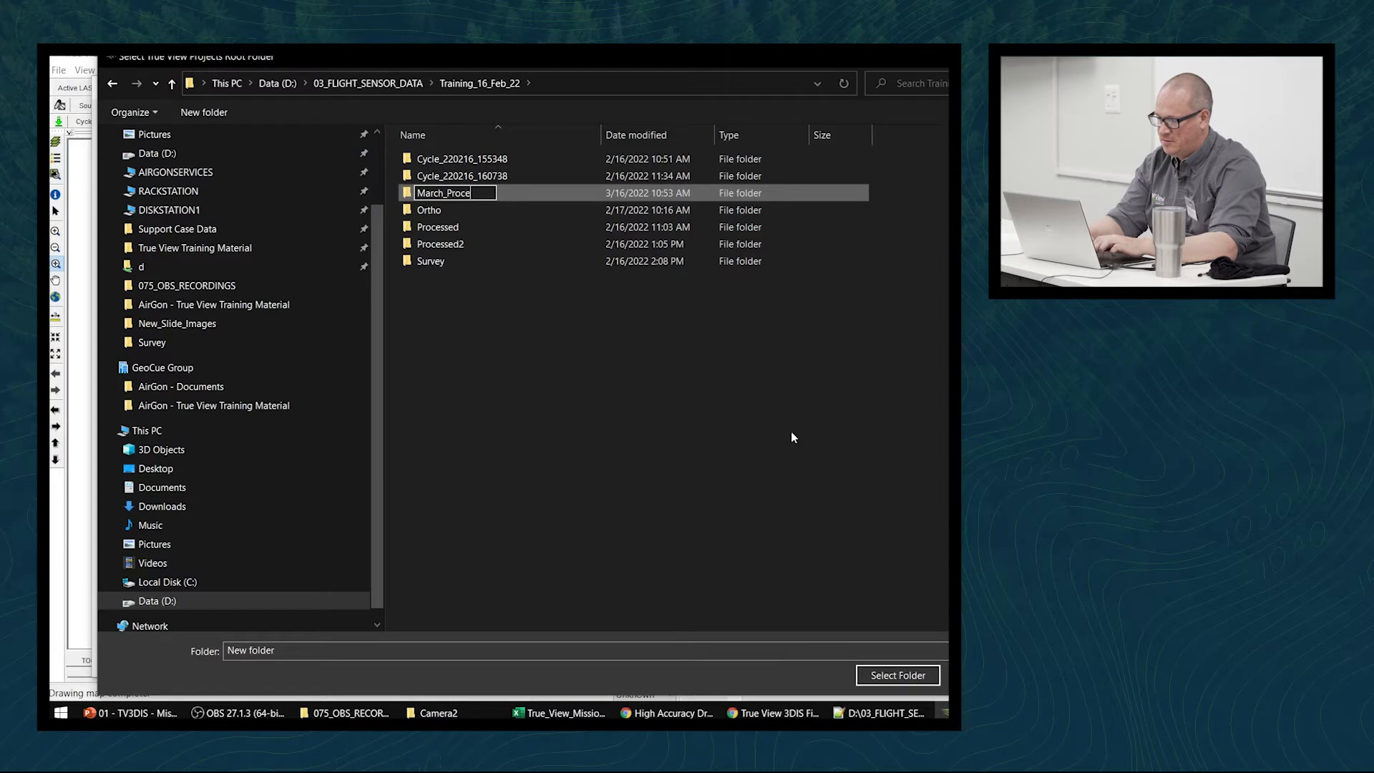
{"action": "type", "text": "ssing"}
{"action": "key", "text": "Return"}
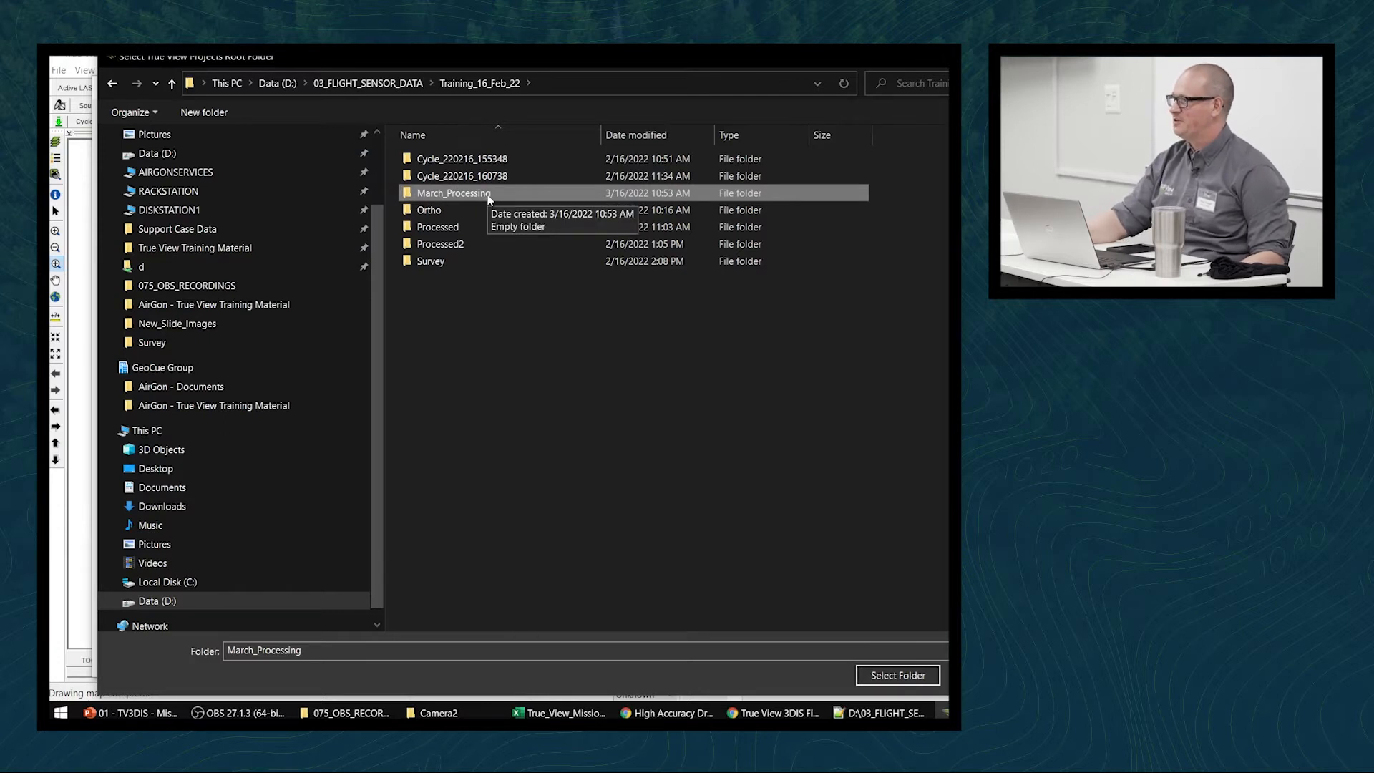
{"action": "left_click", "coordinate": [888, 675]}
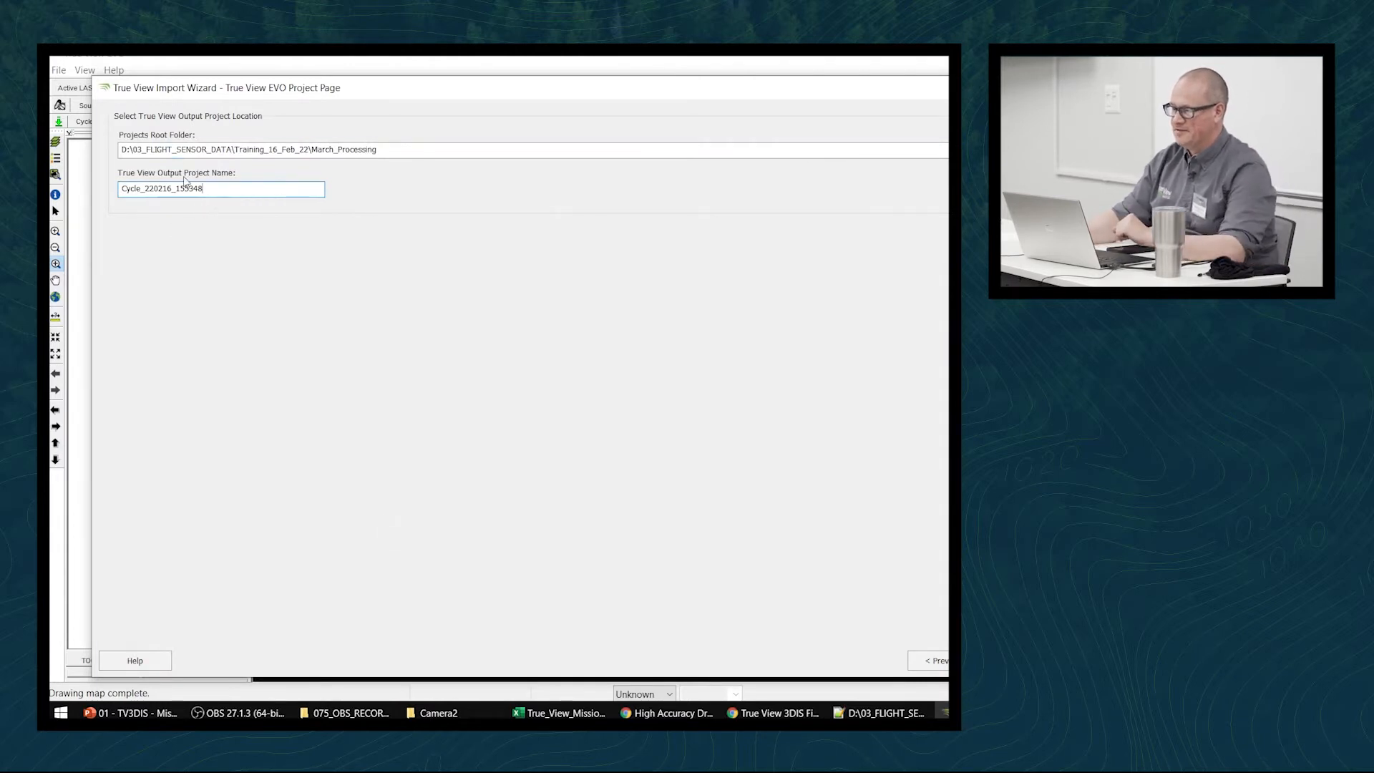
Name the output project Cycle_220216_155348_March_Training and continue to the cycle information
{"action": "left_click_drag", "start_coordinate": [215, 188], "coordinate": [108, 177]}
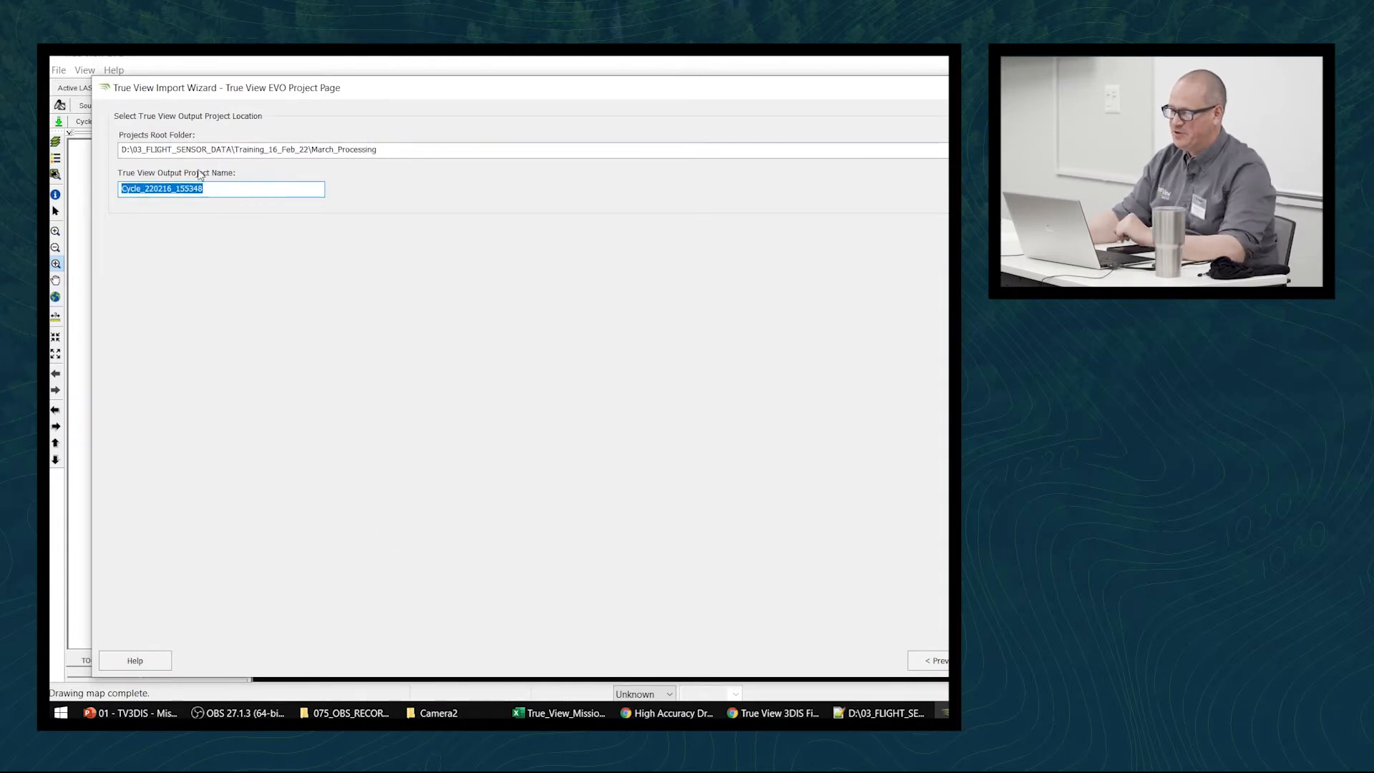
{"action": "left_click", "coordinate": [232, 188]}
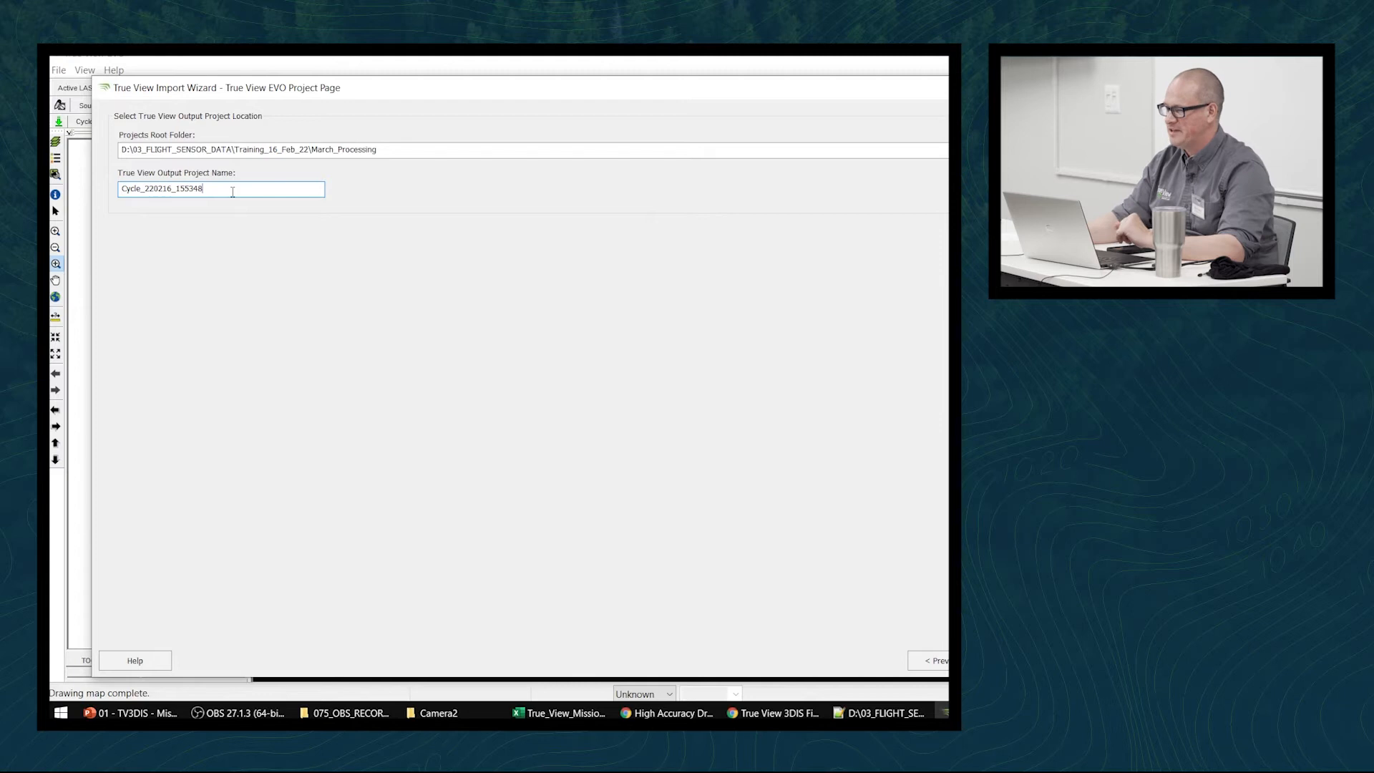
{"action": "left_click_drag", "start_coordinate": [211, 189], "coordinate": [121, 188]}
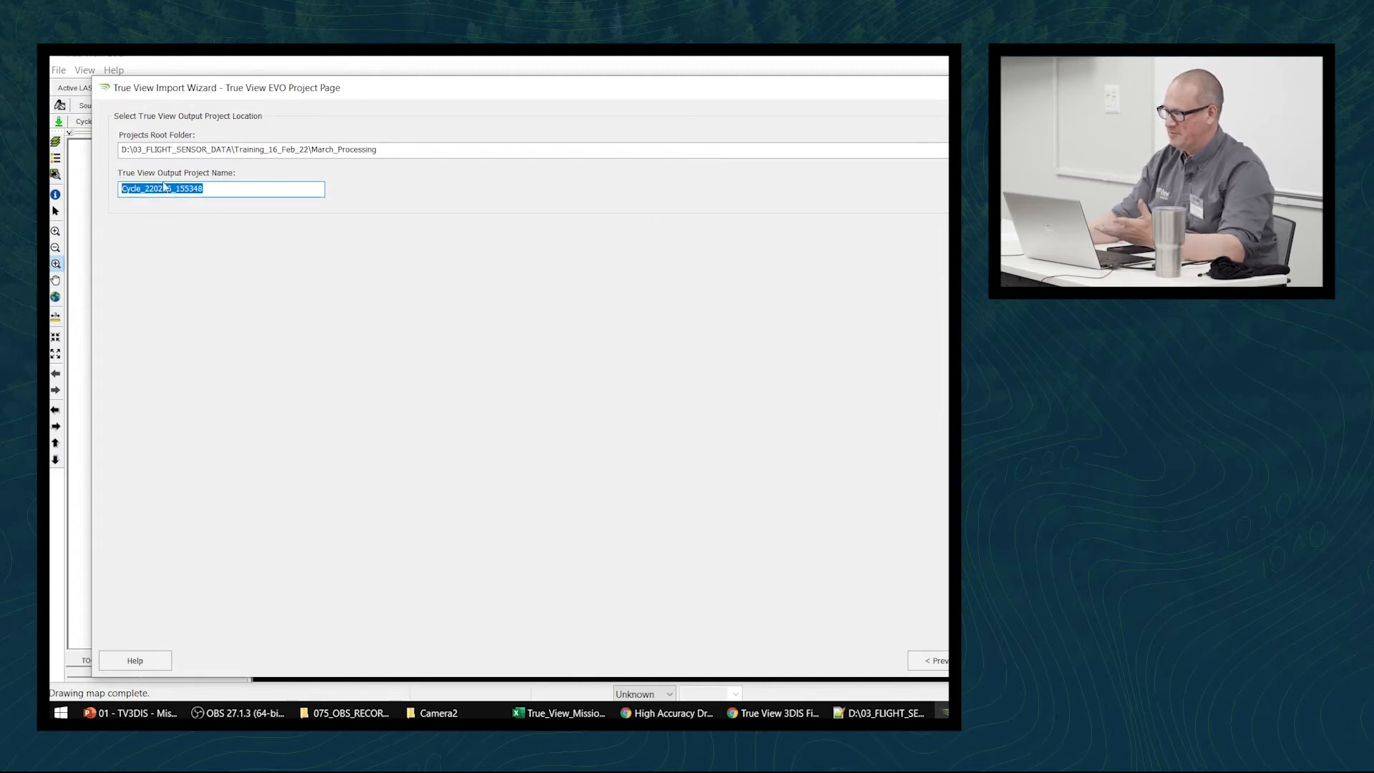
{"action": "left_click", "coordinate": [228, 188]}
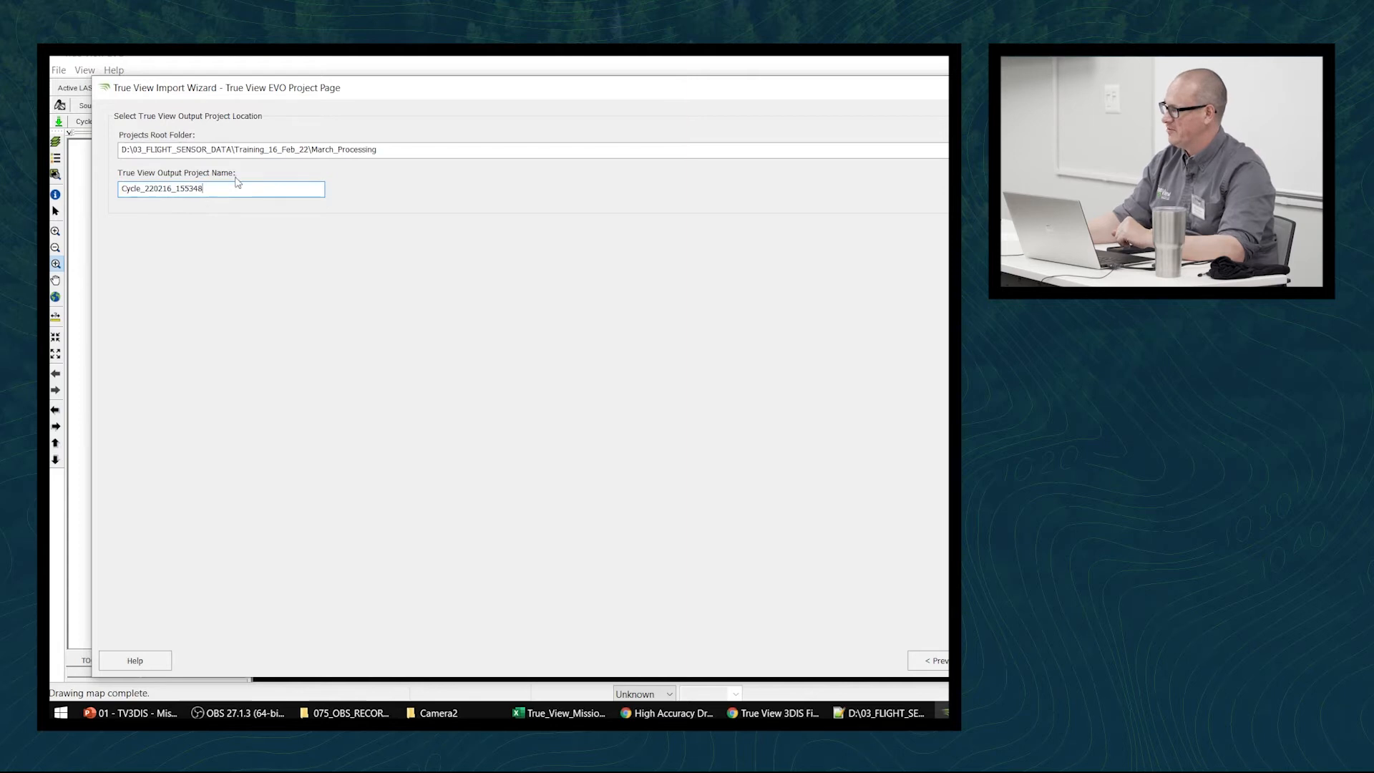
{"action": "type", "text": "_"}
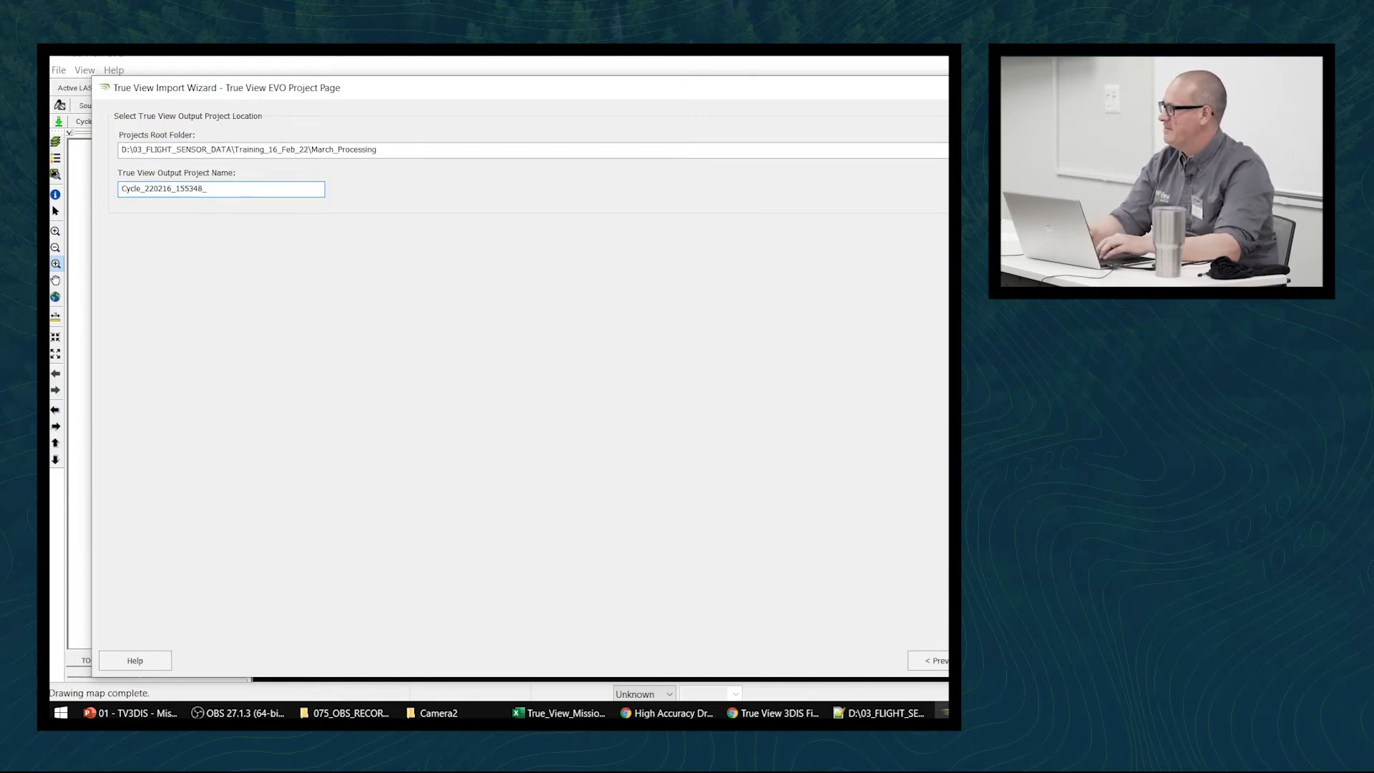
{"action": "type", "text": "March_Training"}
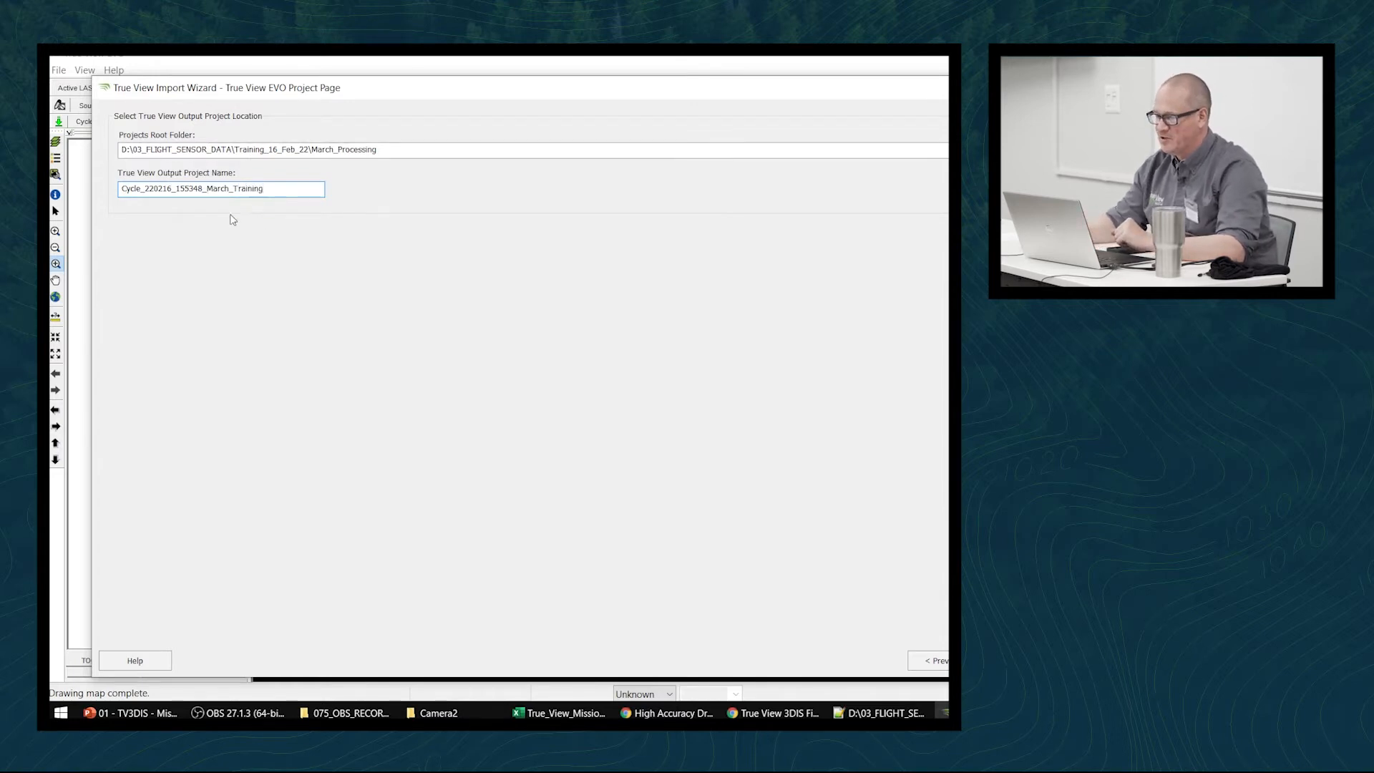
{"action": "left_click_drag", "start_coordinate": [202, 188], "coordinate": [118, 187]}
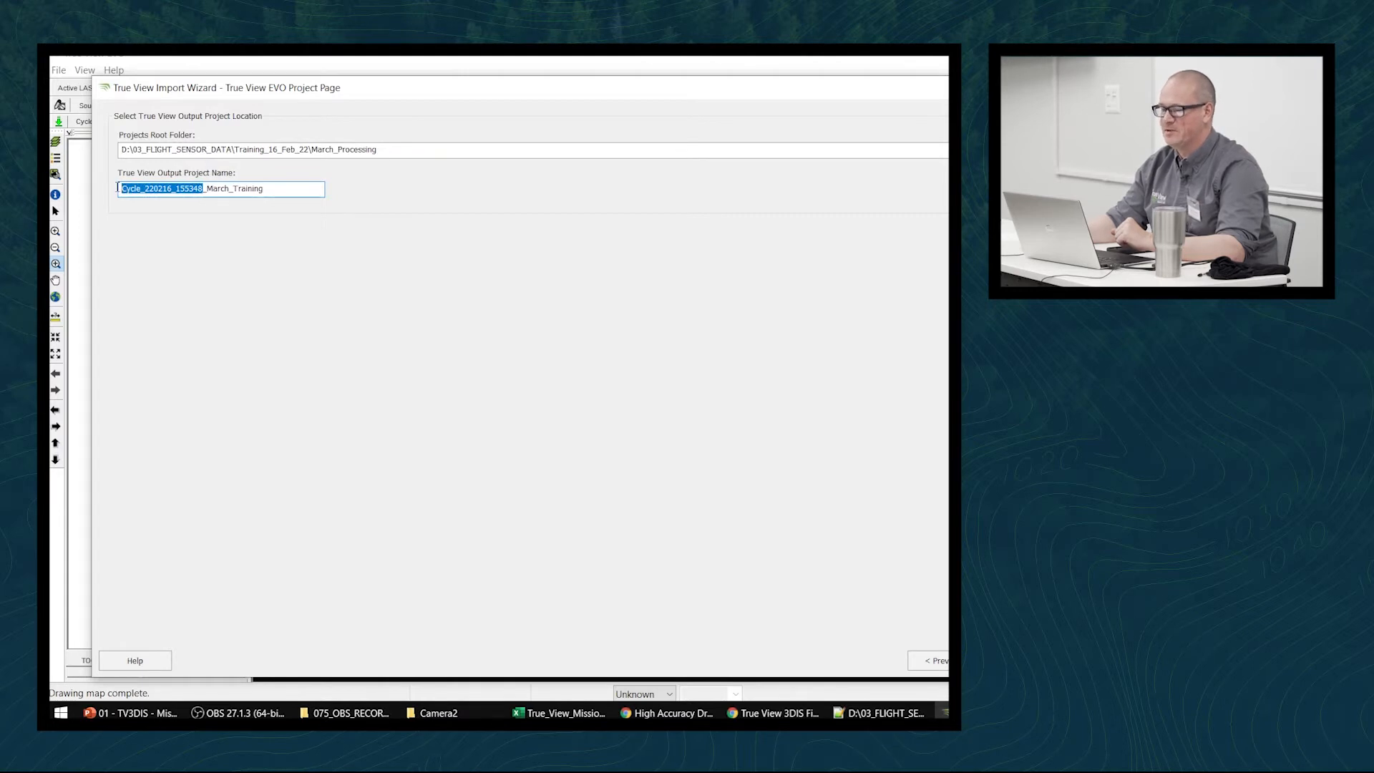
{"action": "left_click", "coordinate": [219, 188]}
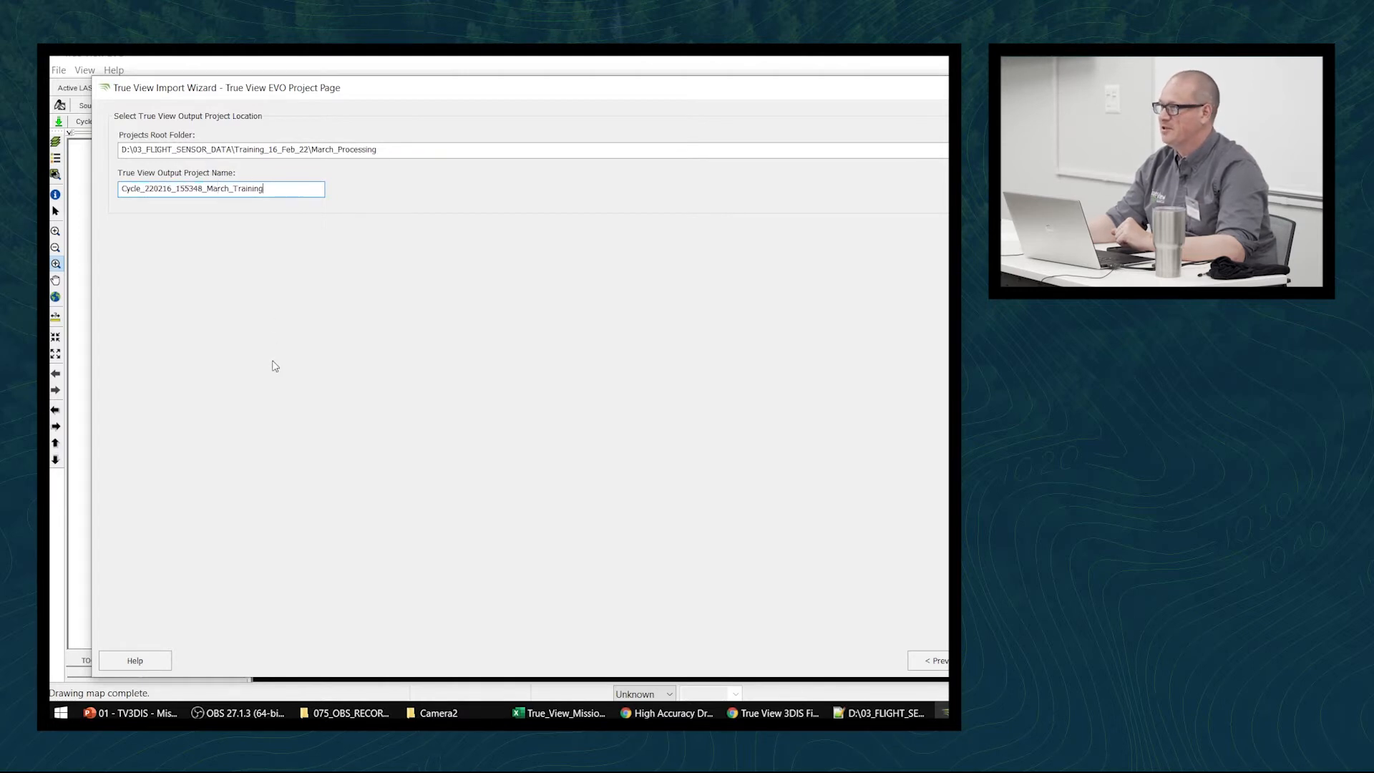
{"action": "mouse_move", "coordinate": [267, 190]}
{"action": "left_mouse_down"}
{"action": "mouse_move", "coordinate": [233, 189]}
{"action": "mouse_move", "coordinate": [268, 191]}
{"action": "left_mouse_up"}
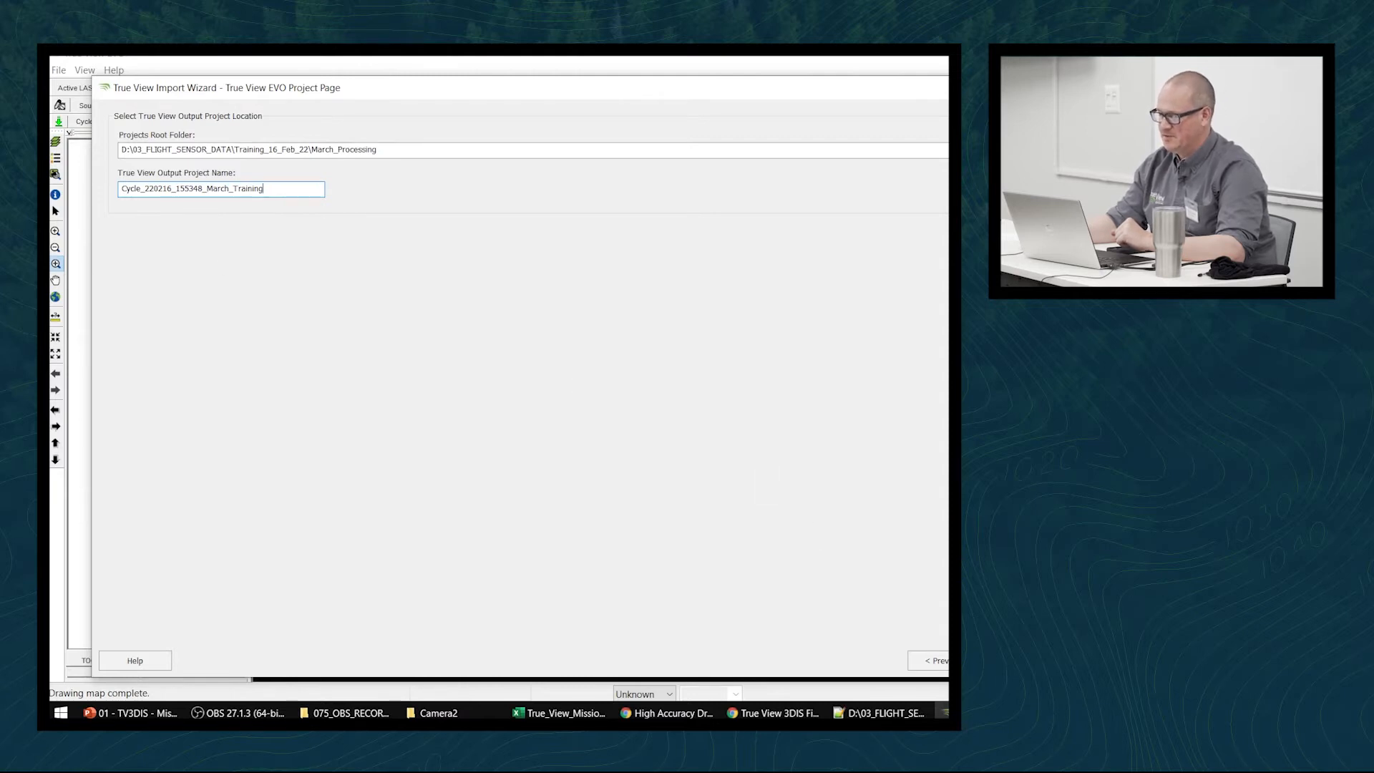
{"action": "key", "text": "Return"}
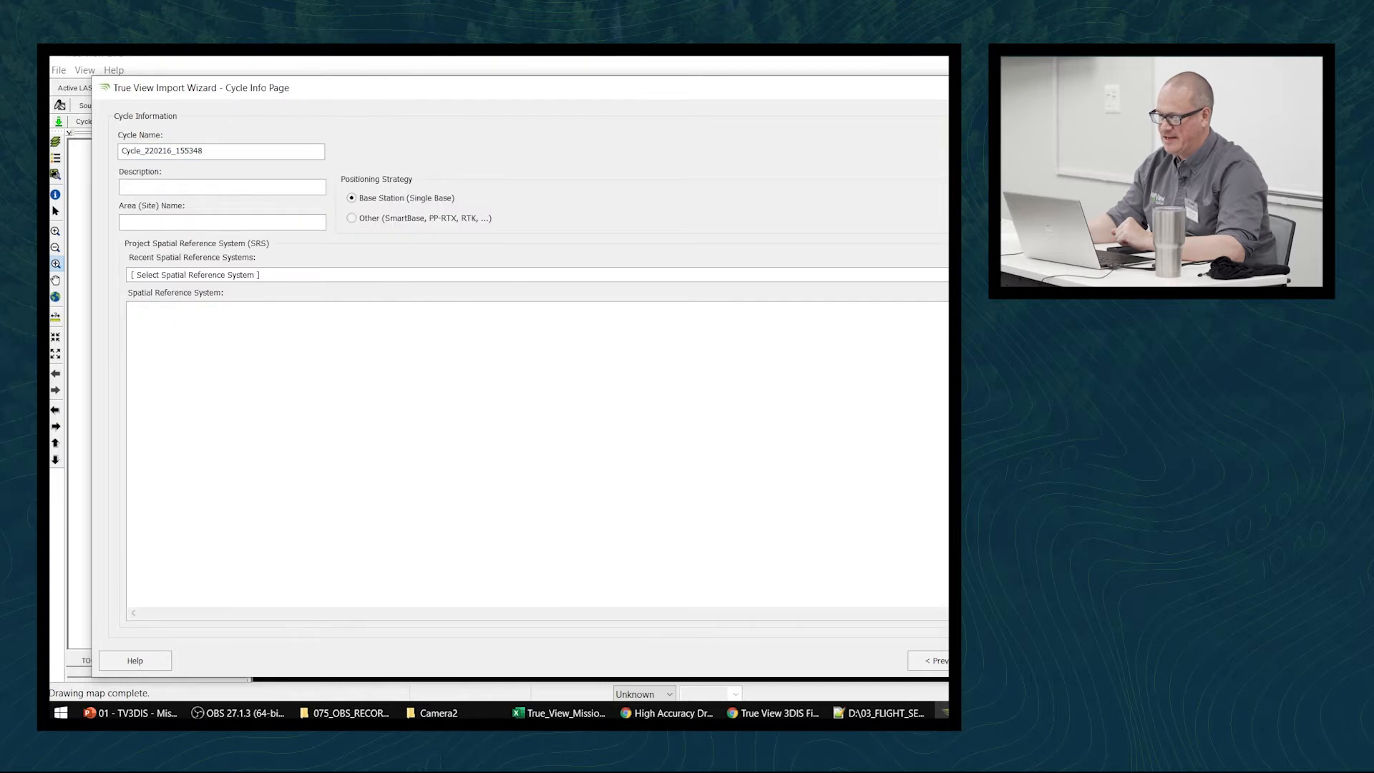
Fill in the cycle information with the description March Training (KC) and the area (site) name Triana, AL
{"action": "left_click", "coordinate": [248, 156]}
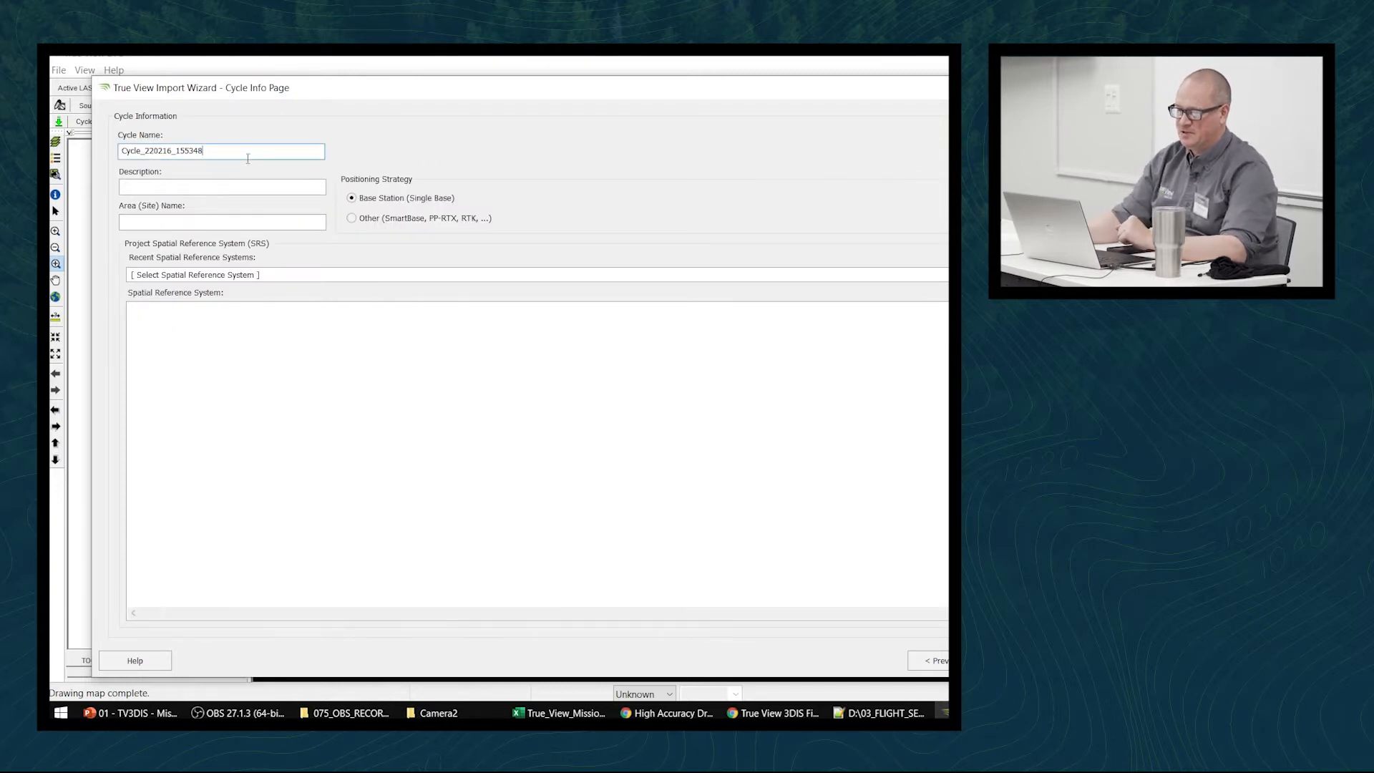
{"action": "left_click", "coordinate": [202, 219]}
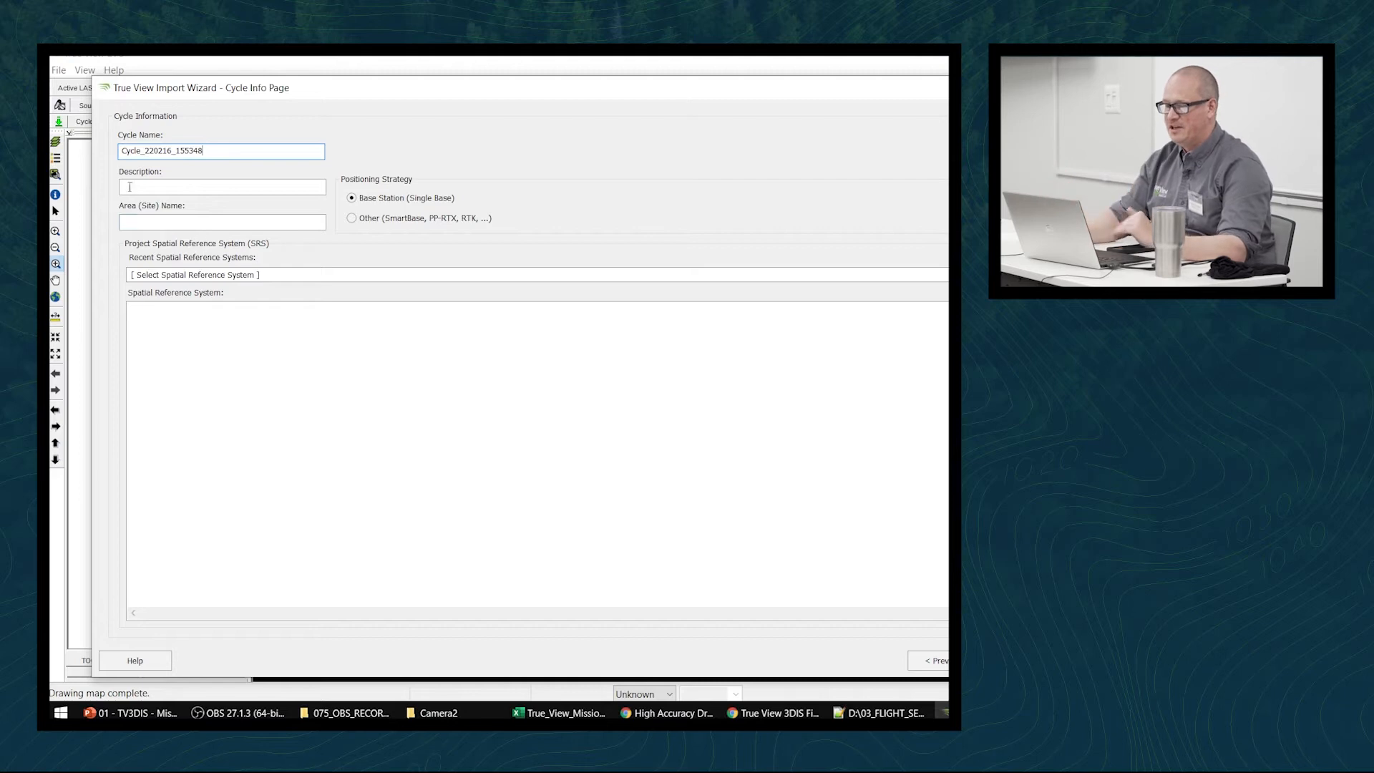
{"action": "left_click", "coordinate": [189, 186]}
{"action": "type", "text": "Mar"}
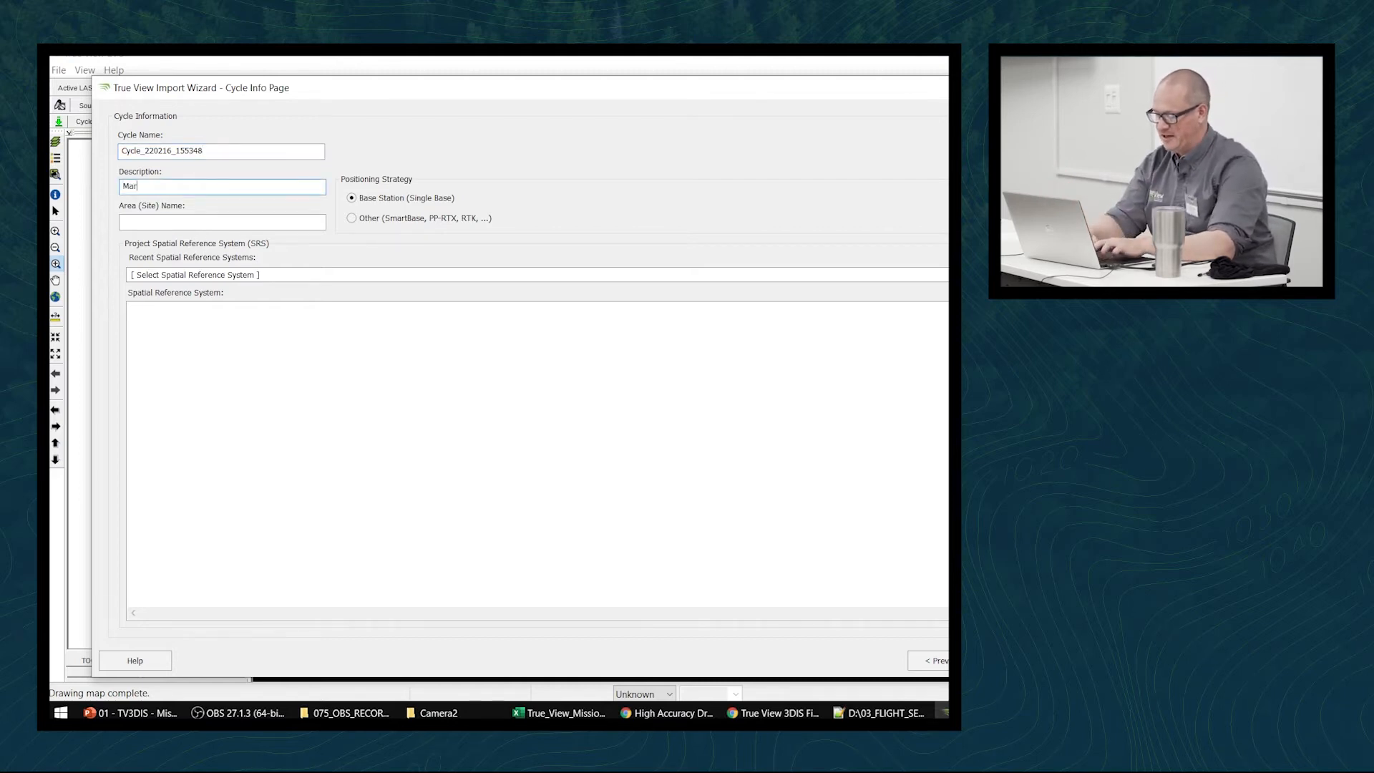
{"action": "type", "text": "ch Training"}
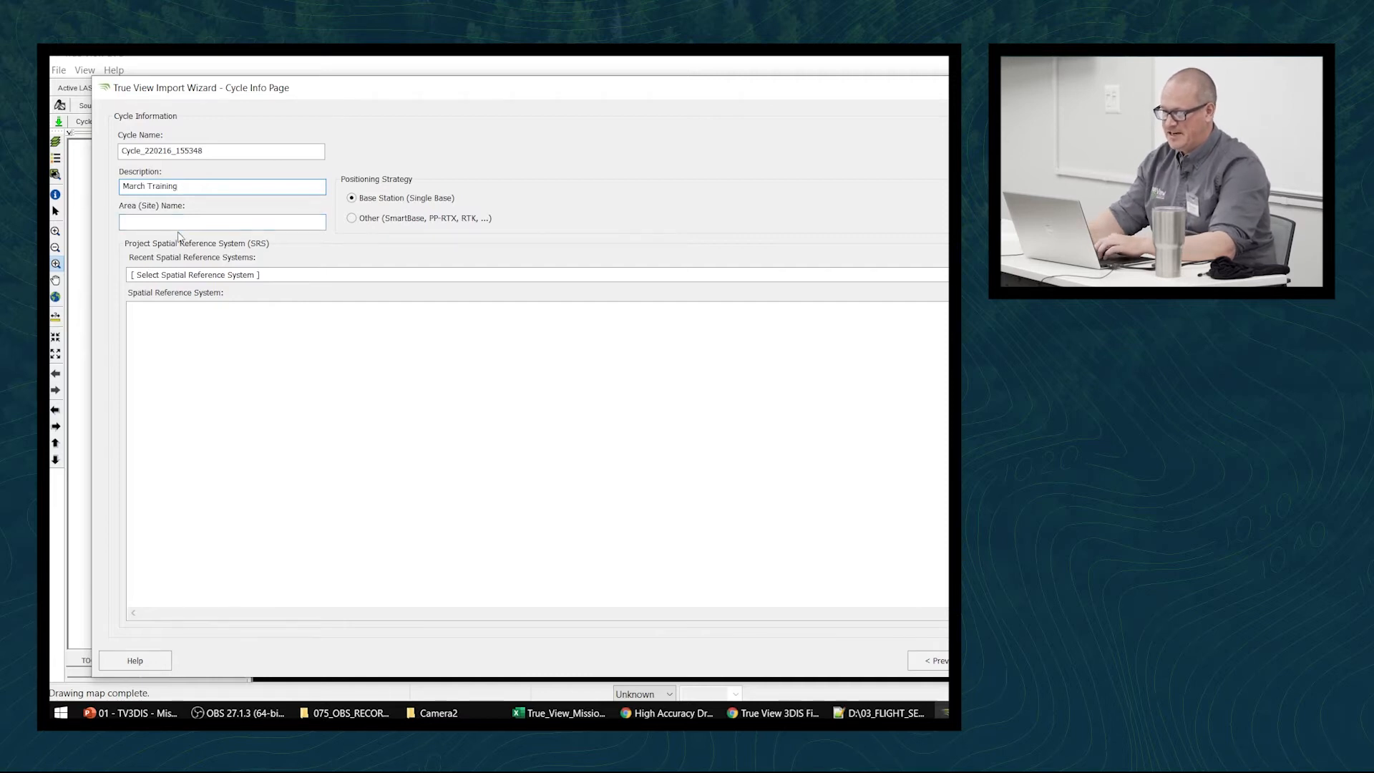
{"action": "key", "text": "Tab"}
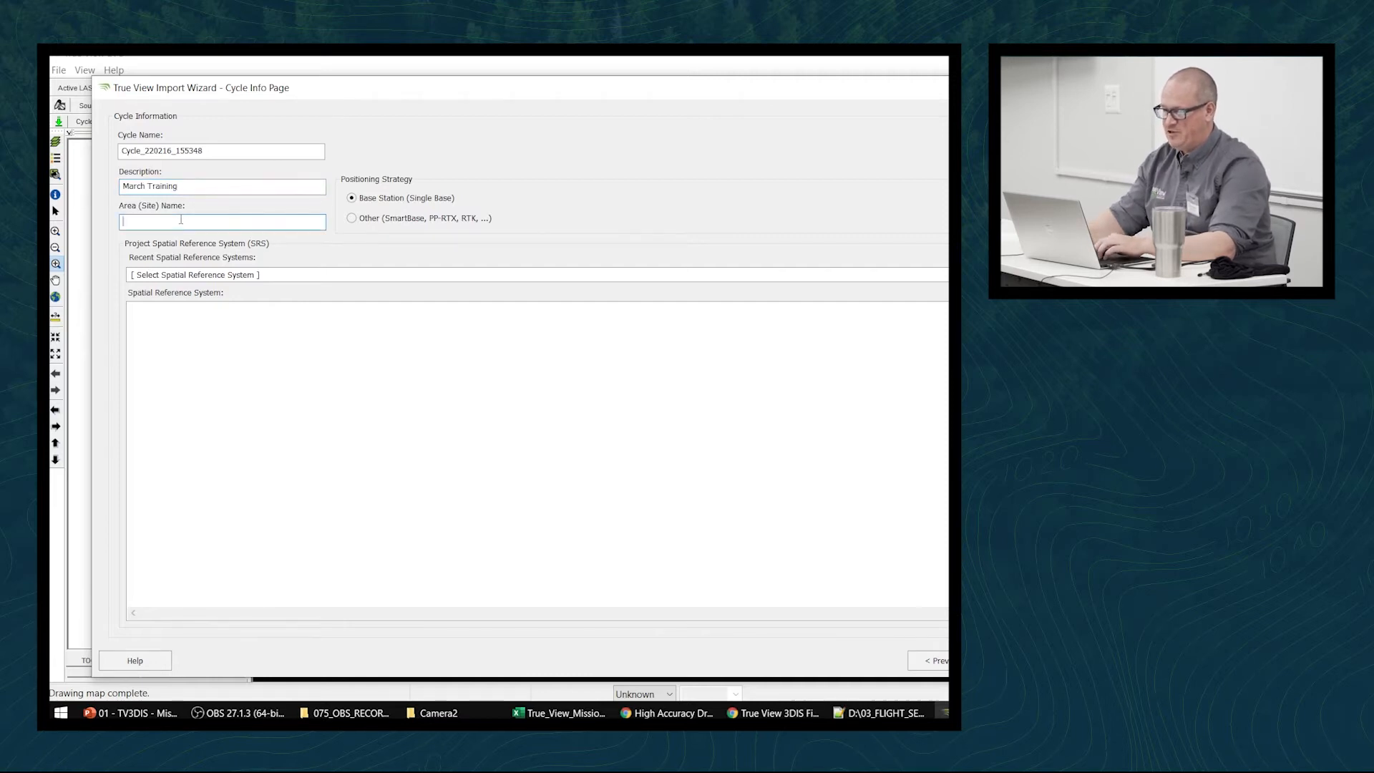
{"action": "type", "text": "Triana, AL"}
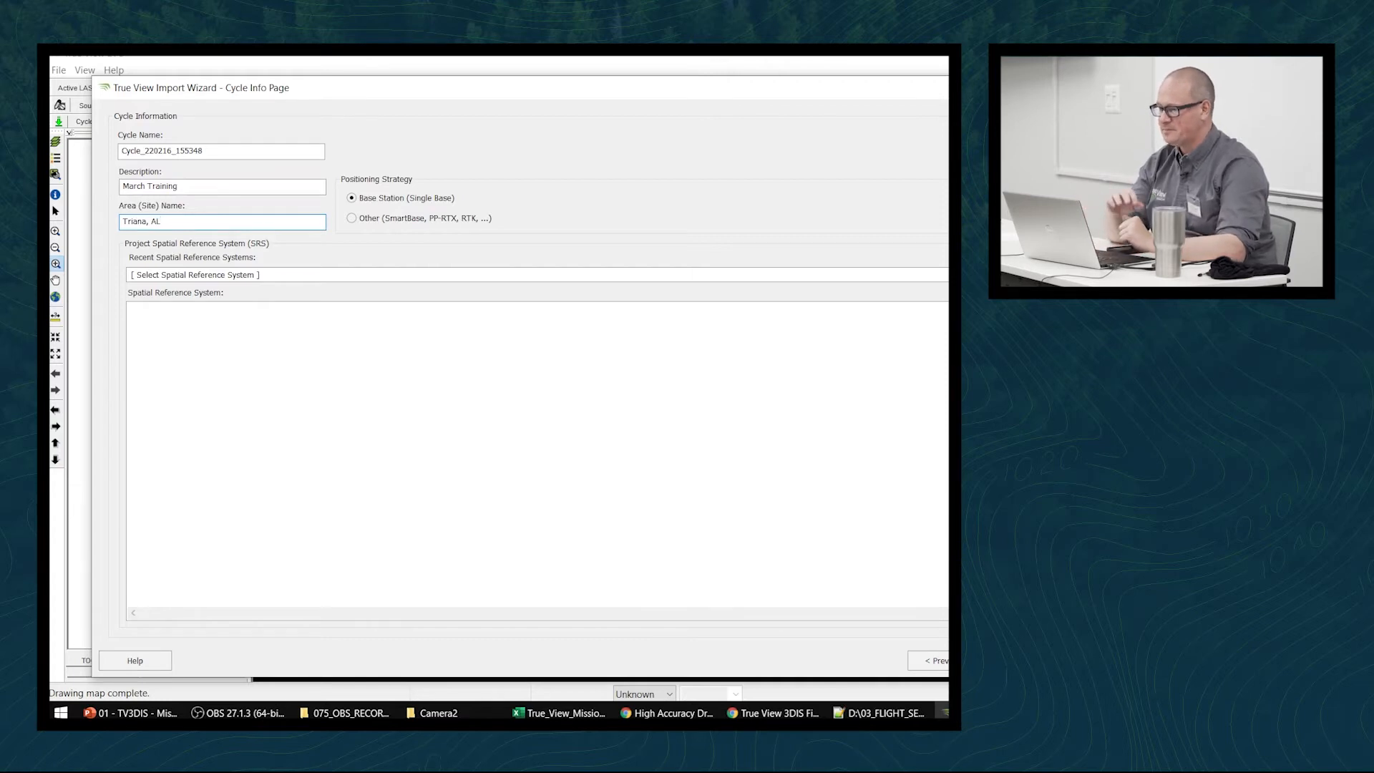
{"action": "left_click", "coordinate": [213, 186]}
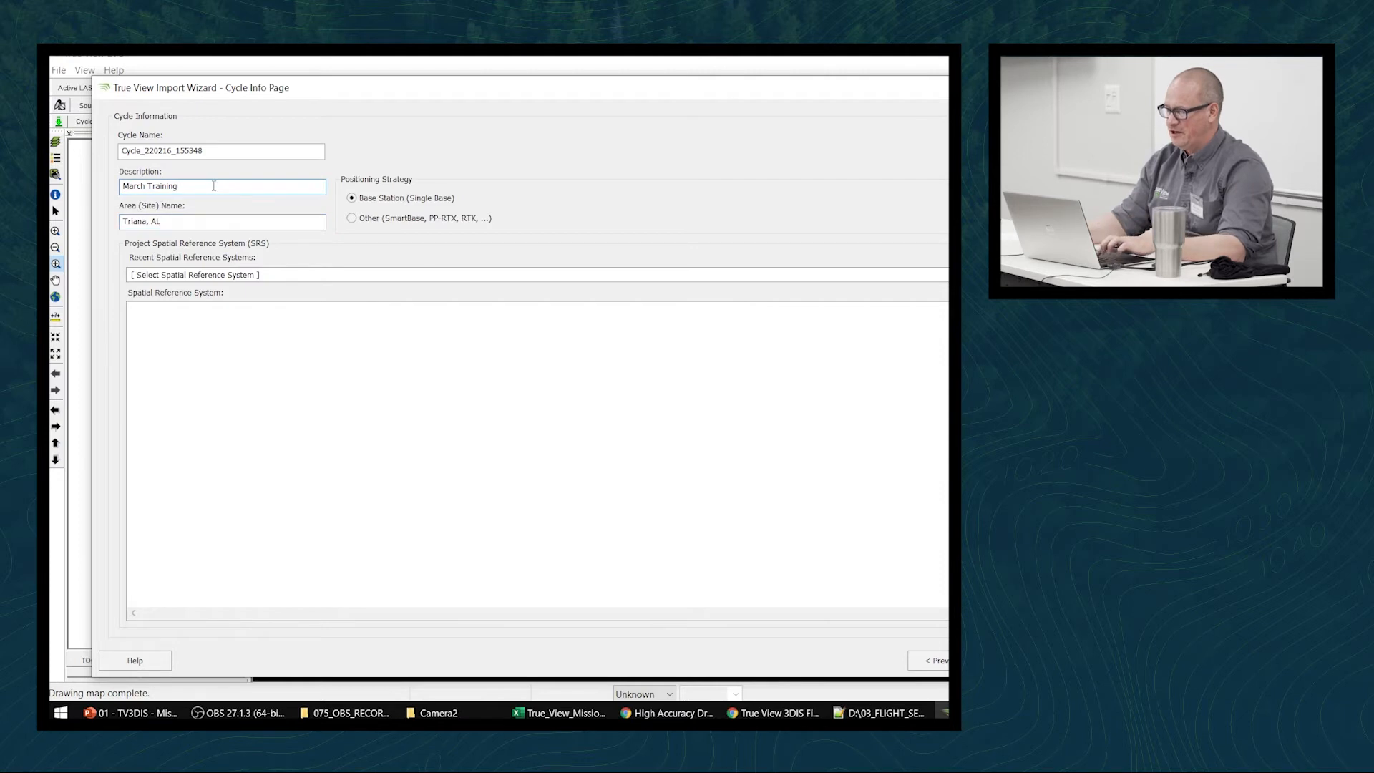
{"action": "type", "text": "(KC)"}
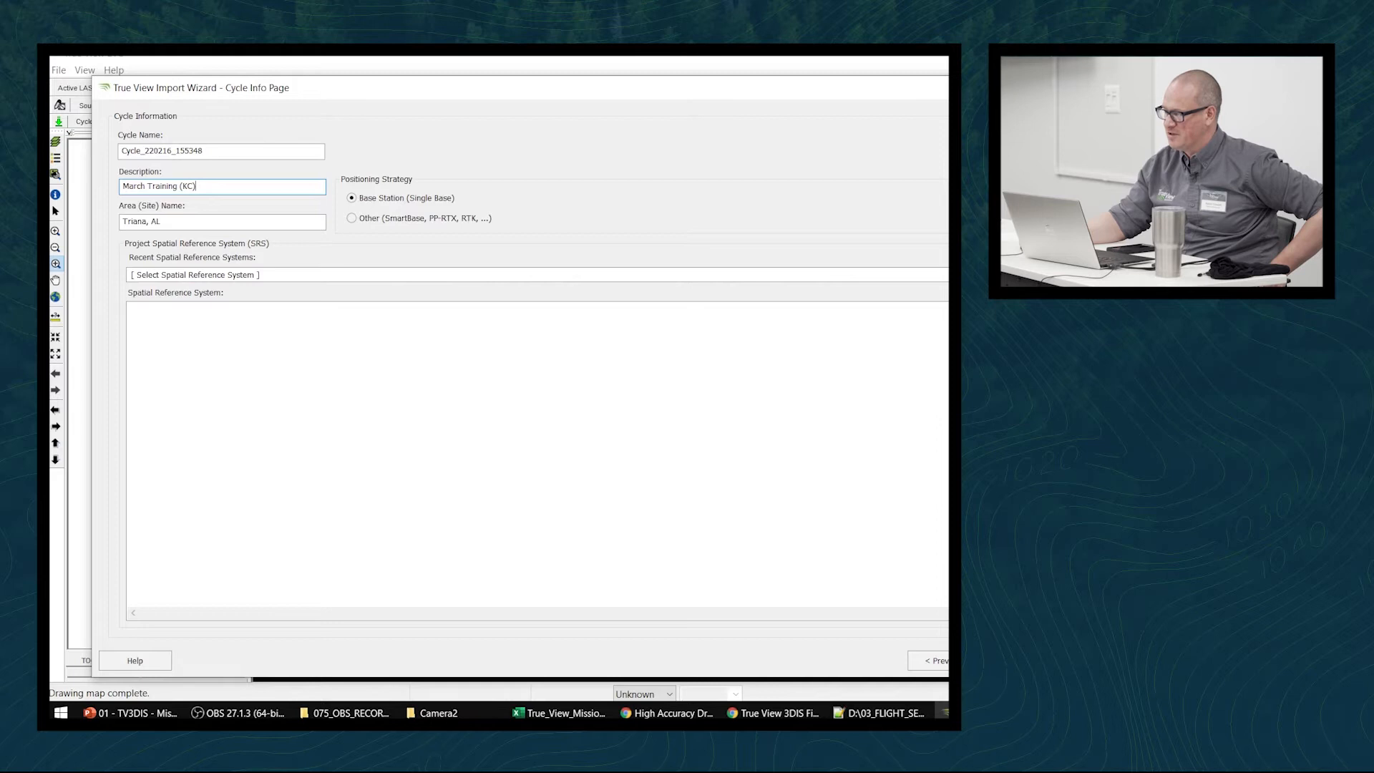
Select NAD 1983 (2011) StatePlane Alabama East FIPS 0101 (Meters) as the project's horizontal coordinate system
{"action": "left_click", "coordinate": [823, 275]}
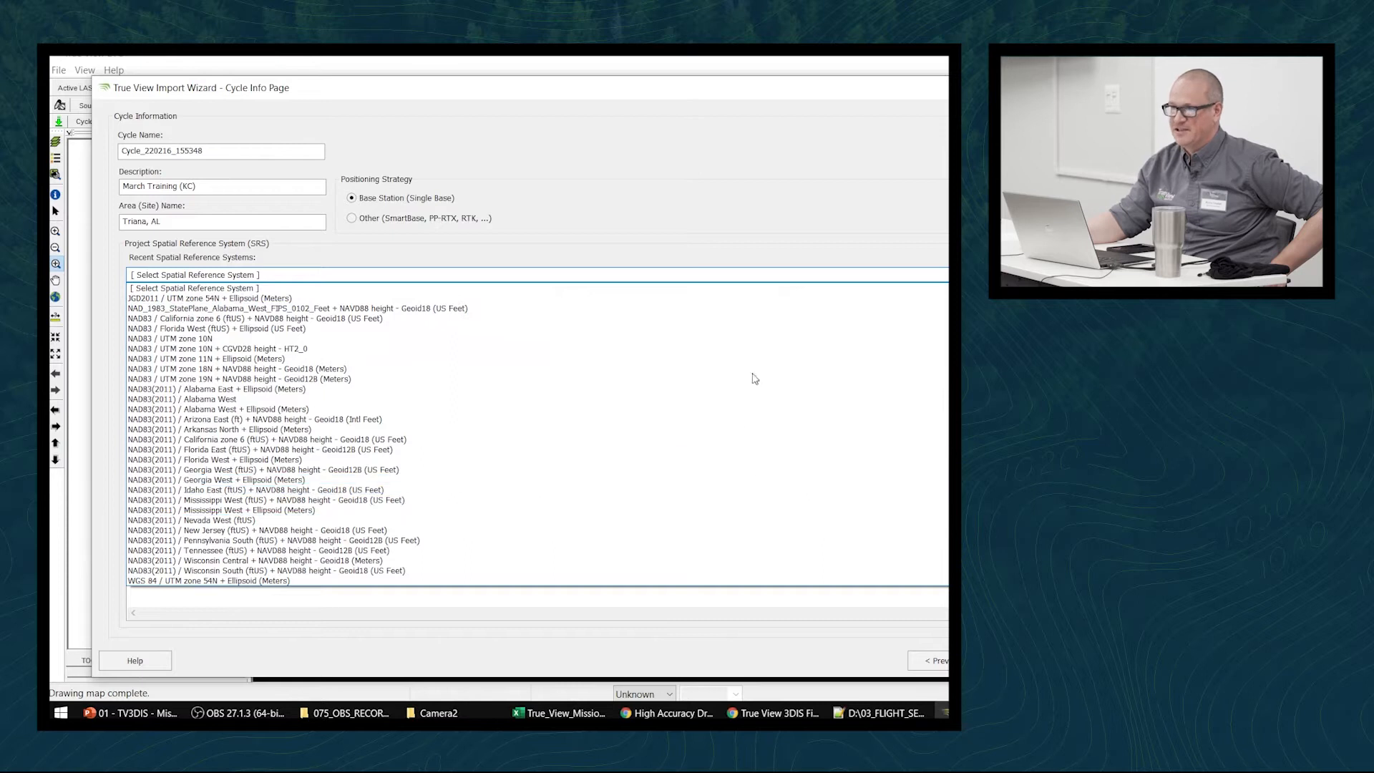
{"action": "left_click", "coordinate": [862, 210]}
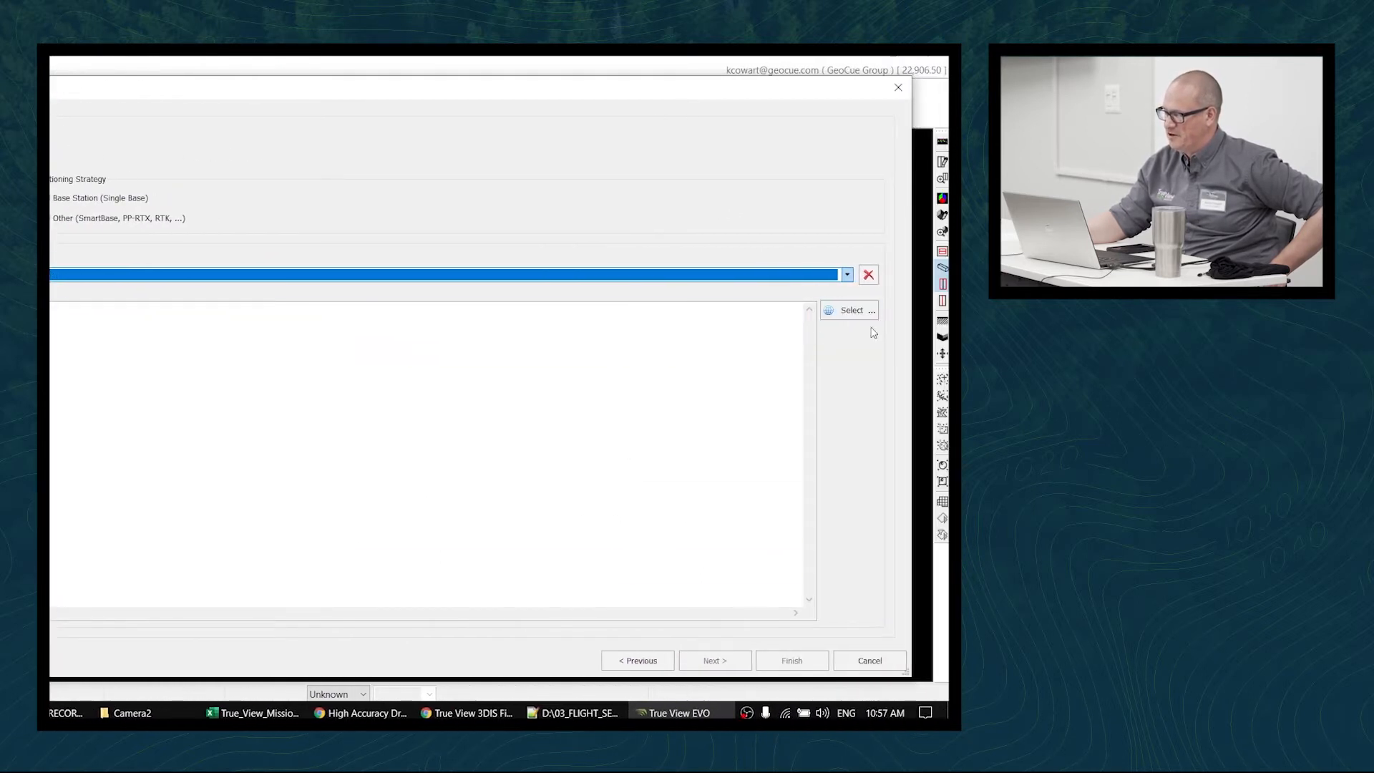
{"action": "left_click", "coordinate": [841, 312]}
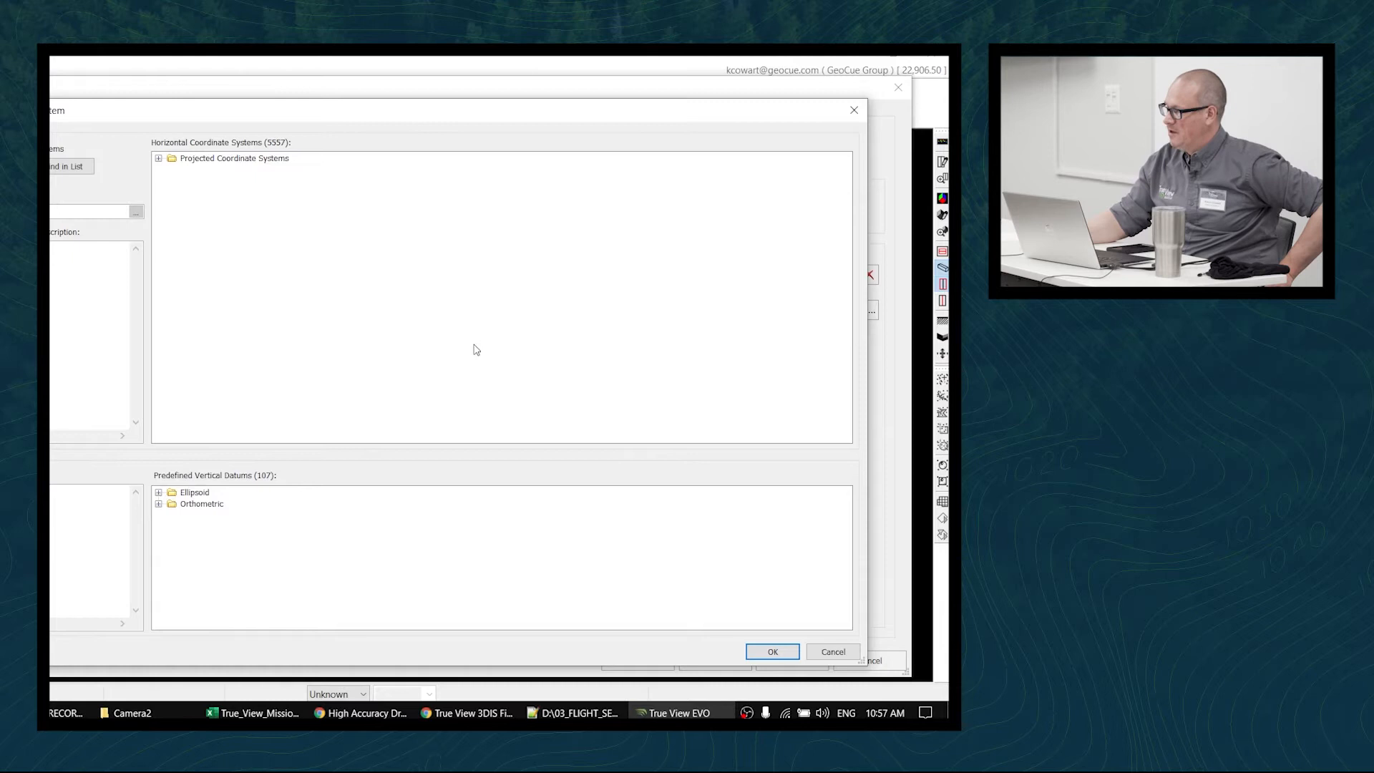
{"action": "left_click", "coordinate": [159, 159]}
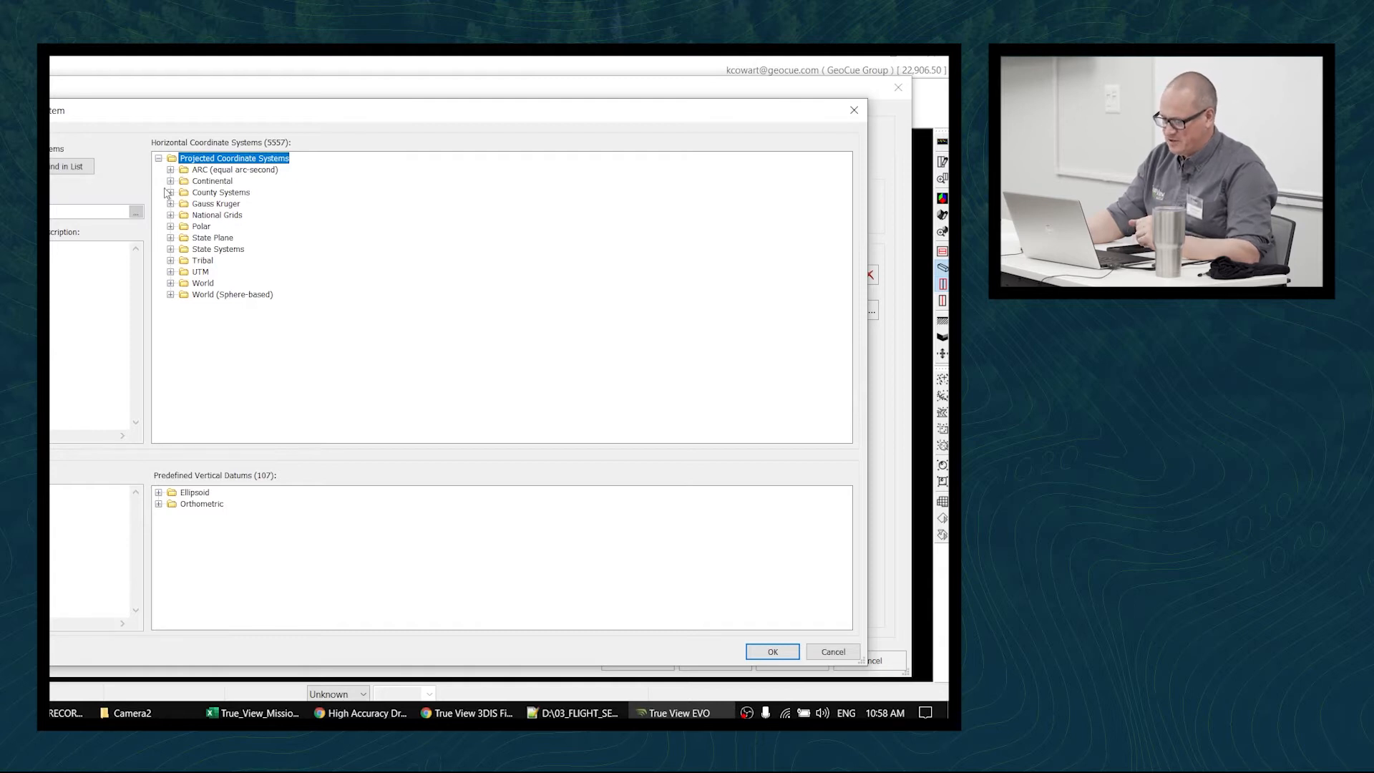
{"action": "left_click", "coordinate": [171, 239]}
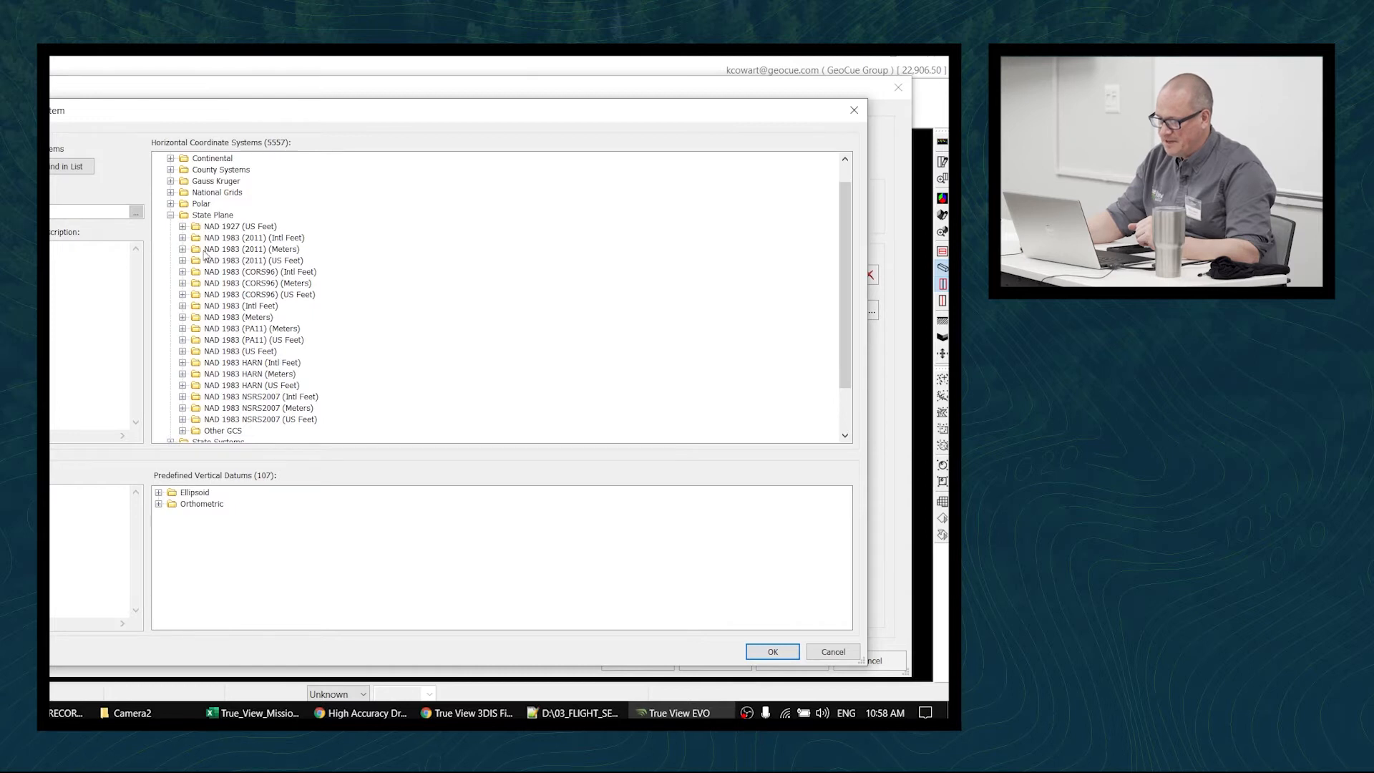
{"action": "left_click", "coordinate": [183, 249]}
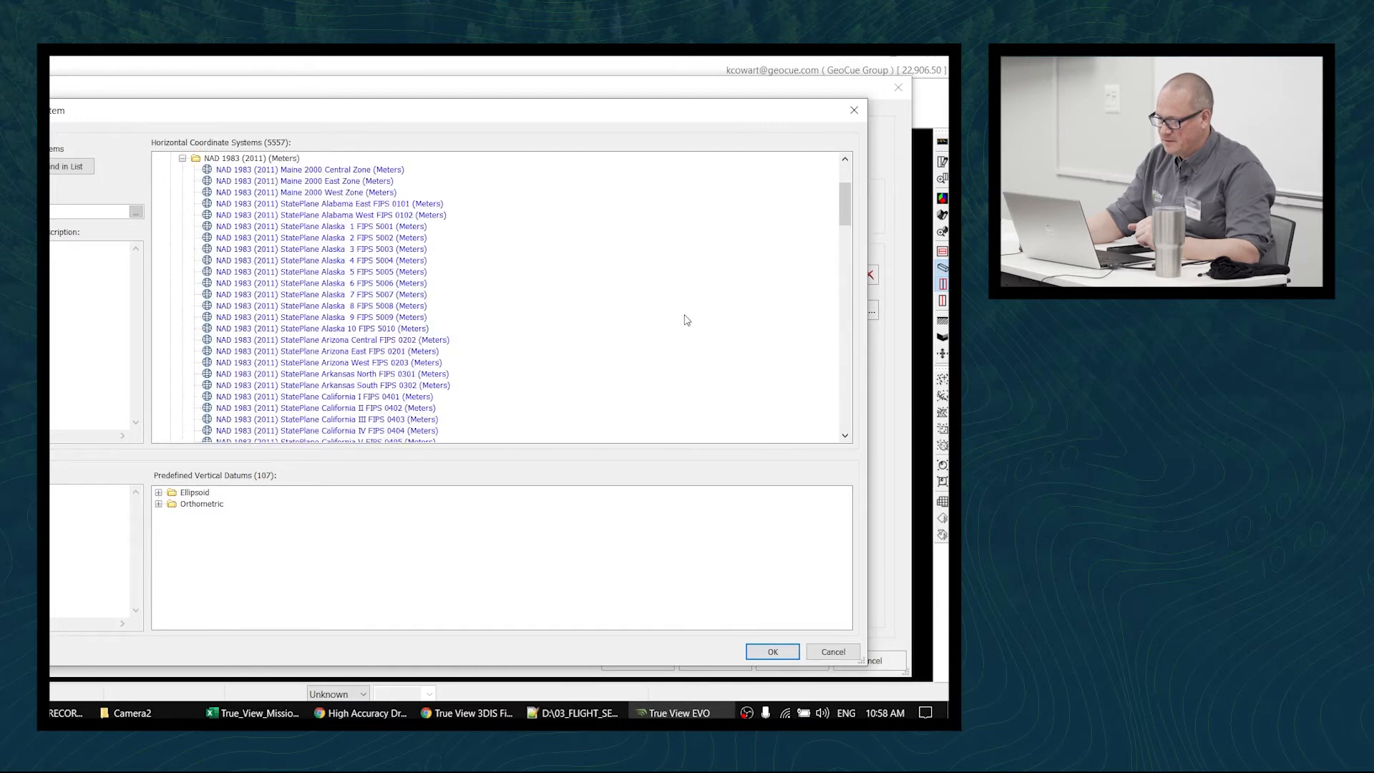
{"action": "left_click", "coordinate": [428, 206]}
{"action": "scroll", "coordinate": [465, 325], "scroll_direction": "up", "scroll_amount": 2}
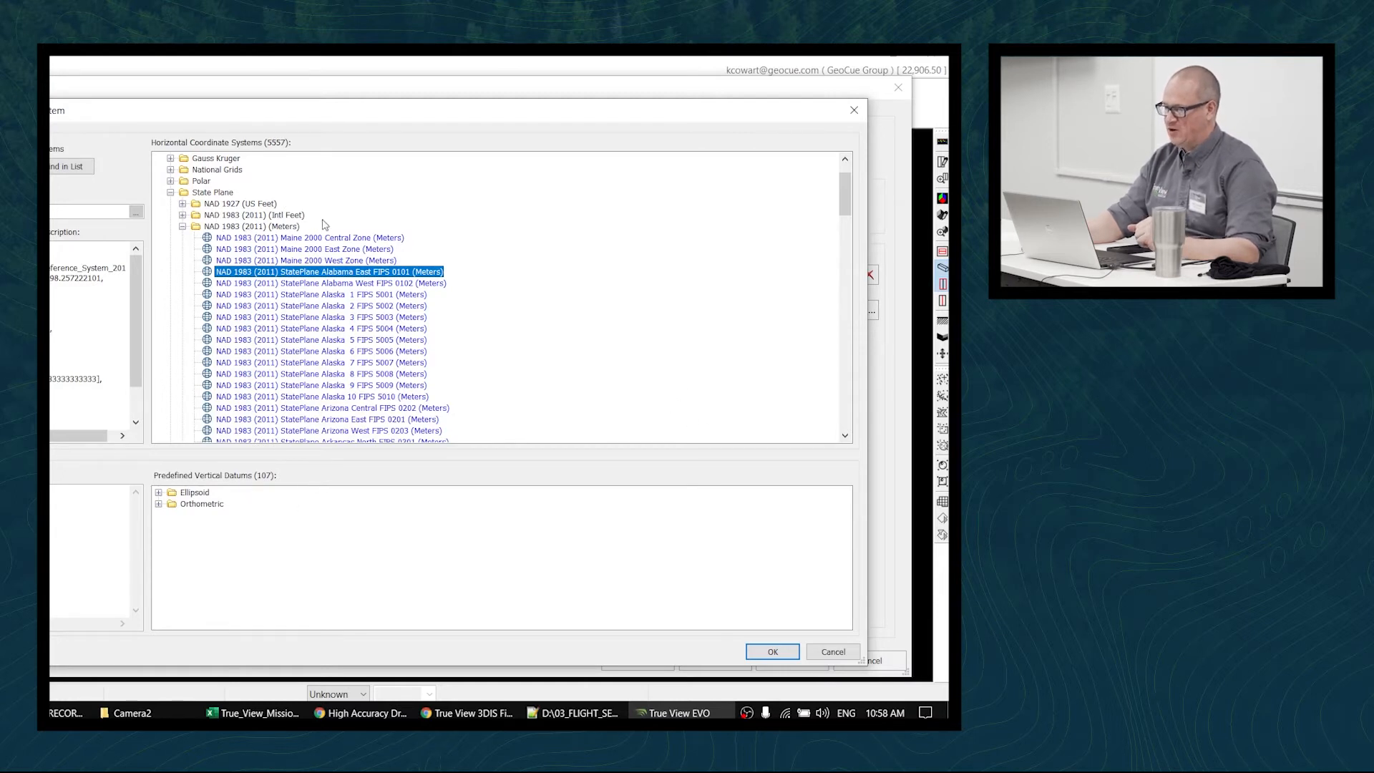
Examine the predefined orthometric vertical datums, including the NAVD88 height options with their geoid models and units
{"action": "left_click", "coordinate": [159, 505]}
{"action": "scroll", "coordinate": [207, 545], "scroll_direction": "down", "scroll_amount": 1}
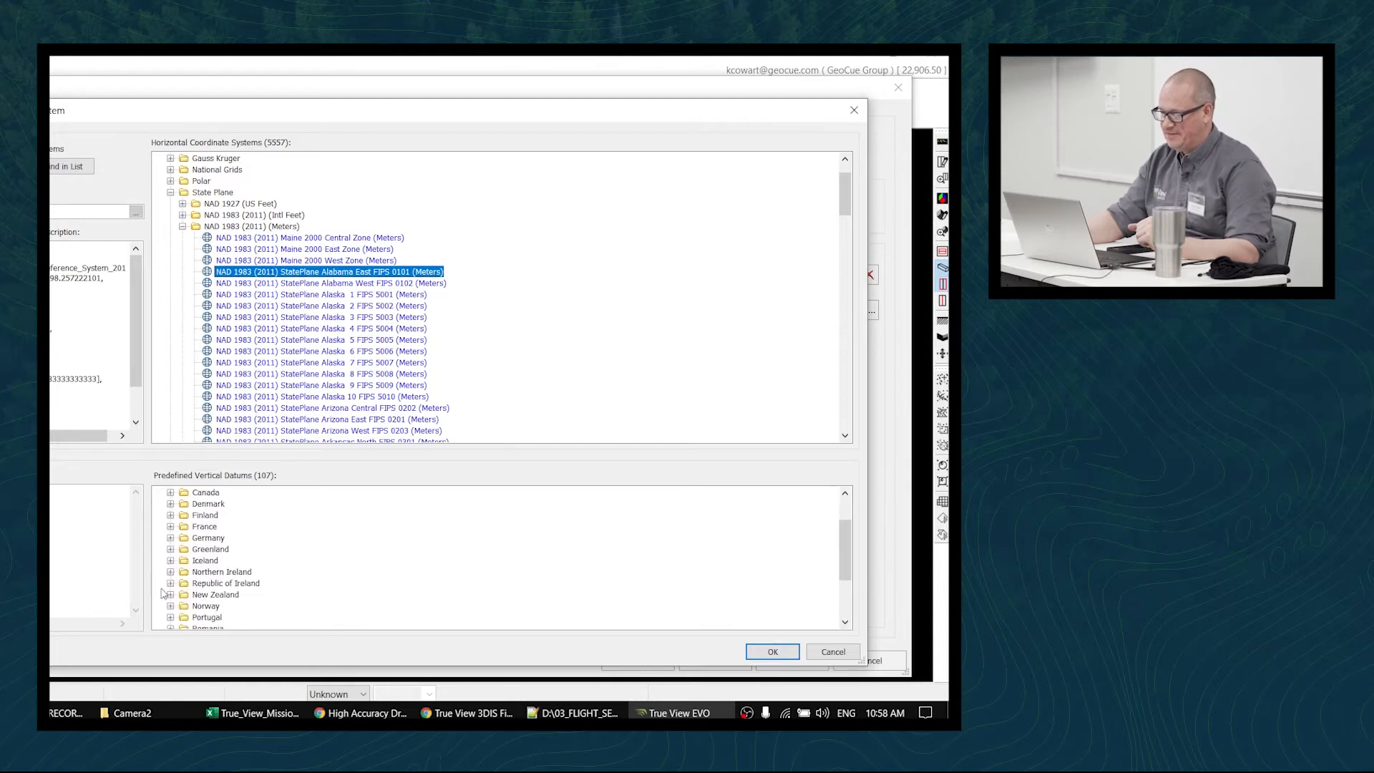
{"action": "scroll", "coordinate": [211, 562], "scroll_direction": "down", "scroll_amount": 1}
{"action": "scroll", "coordinate": [192, 587], "scroll_direction": "down", "scroll_amount": 2}
{"action": "left_click", "coordinate": [172, 615]}
{"action": "scroll", "coordinate": [403, 593], "scroll_direction": "down", "scroll_amount": 1}
{"action": "scroll", "coordinate": [324, 558], "scroll_direction": "down", "scroll_amount": 1}
{"action": "scroll", "coordinate": [313, 582], "scroll_direction": "down", "scroll_amount": 3}
{"action": "scroll", "coordinate": [292, 581], "scroll_direction": "up", "scroll_amount": 2}
{"action": "scroll", "coordinate": [293, 581], "scroll_direction": "up", "scroll_amount": 1}
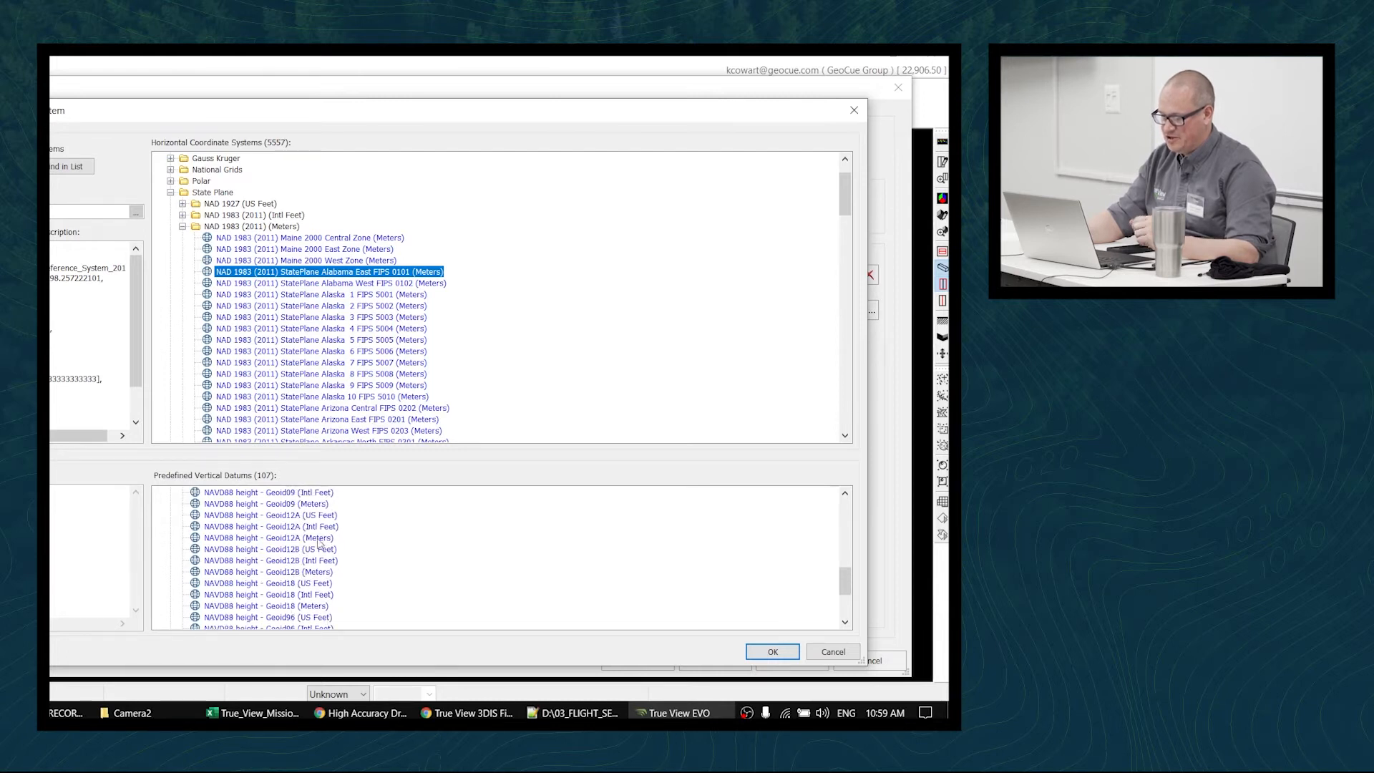
{"action": "scroll", "coordinate": [328, 556], "scroll_direction": "up", "scroll_amount": 3}
{"action": "scroll", "coordinate": [328, 557], "scroll_direction": "up", "scroll_amount": 5}
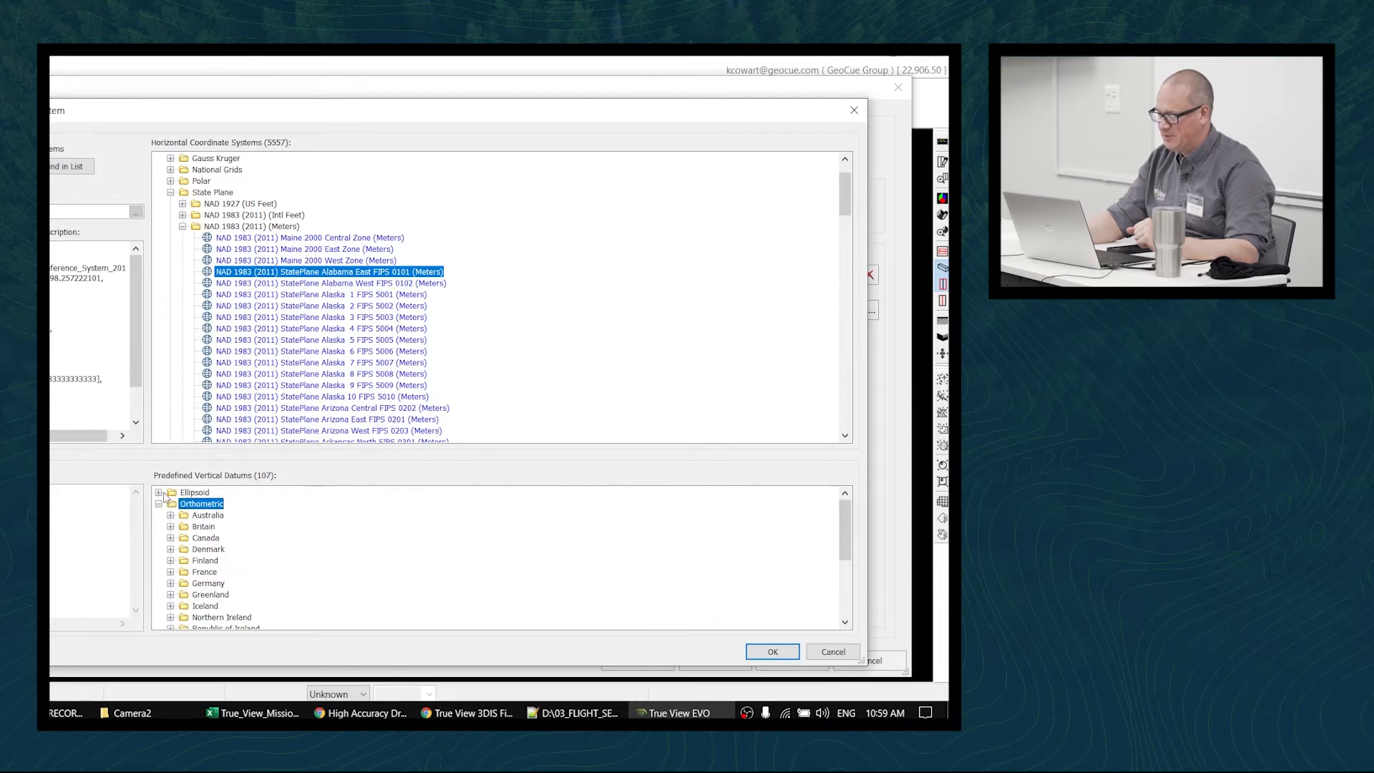
Choose Ellipsoid (Meters) as the vertical datum and accept the spatial reference system
{"action": "left_click", "coordinate": [159, 504]}
{"action": "left_click", "coordinate": [158, 493]}
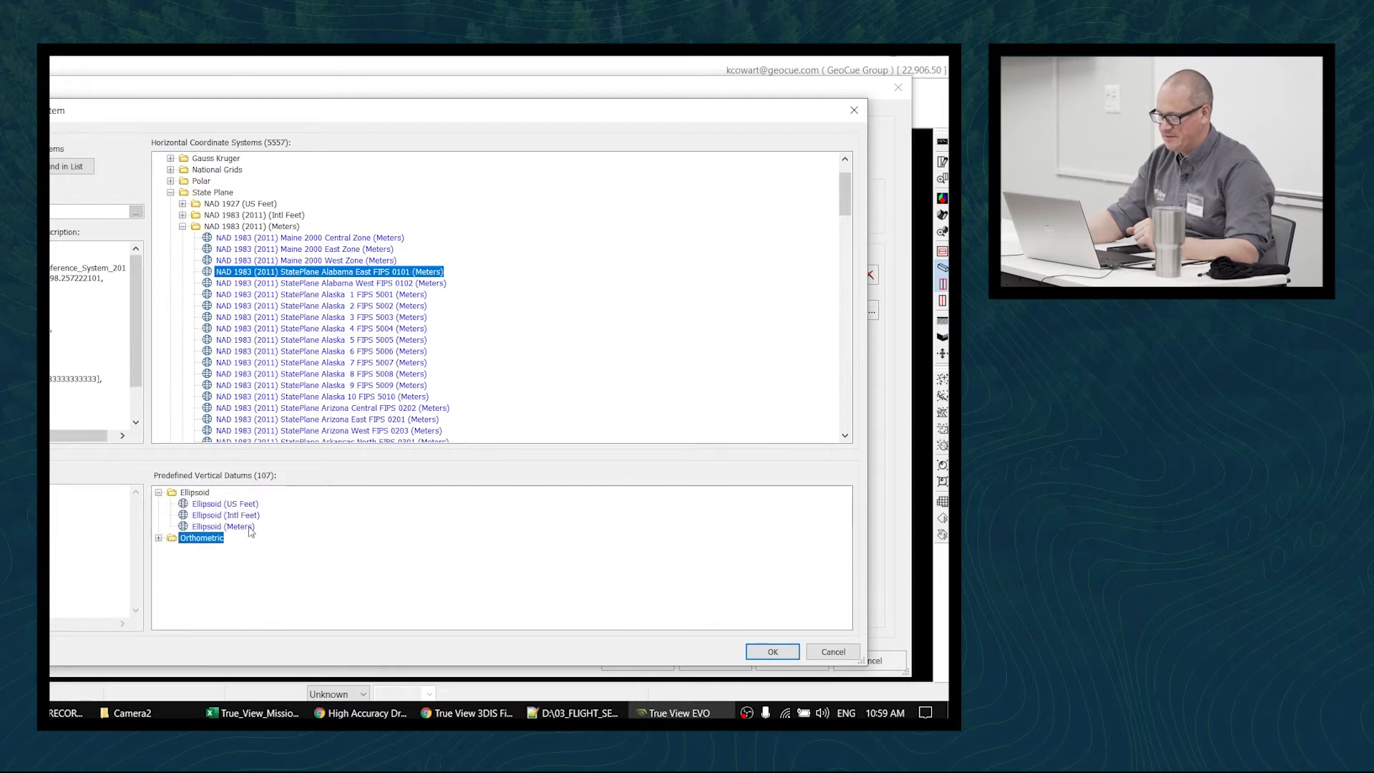
{"action": "left_click", "coordinate": [247, 527]}
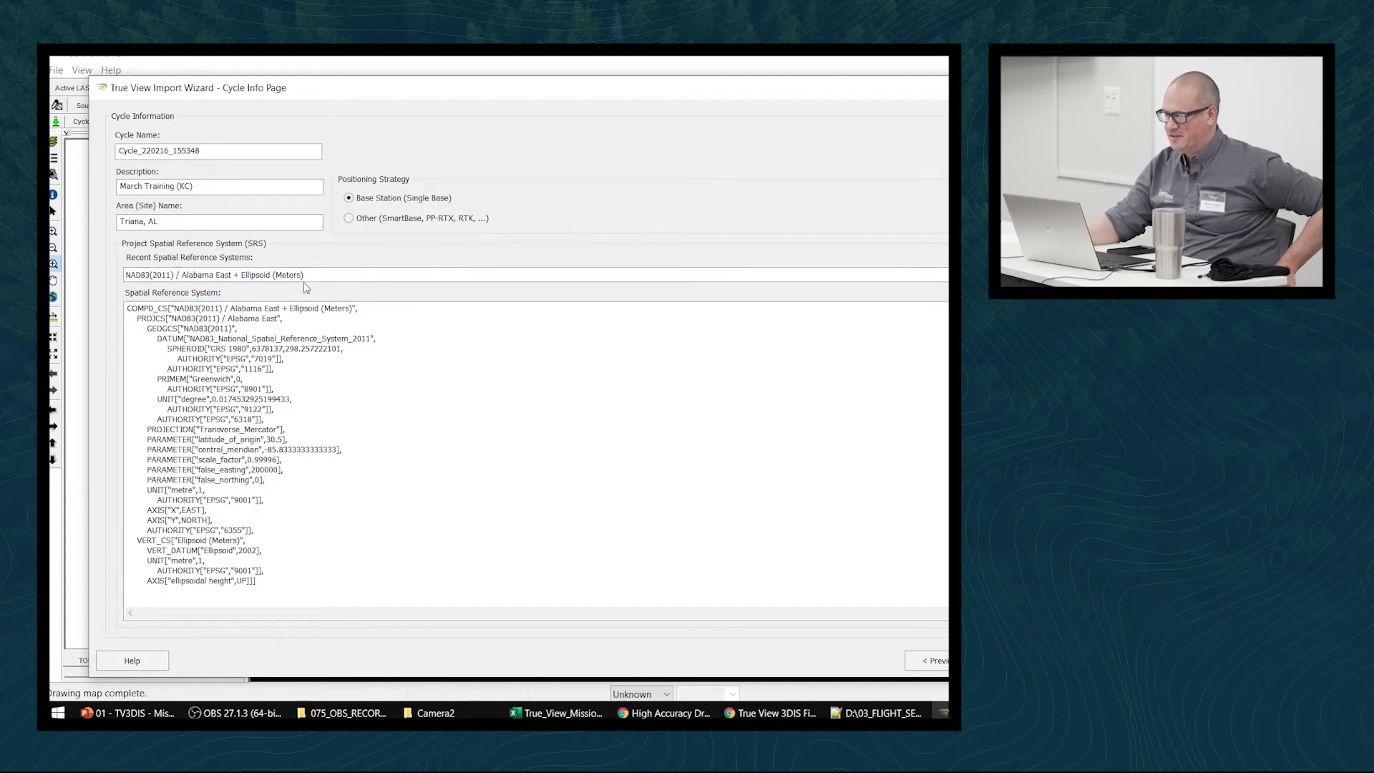
Pick NAD83(2011) / Alabama East + Ellipsoid (Meters) from the recent spatial reference systems and continue to the base station files
{"action": "left_click", "coordinate": [946, 275]}
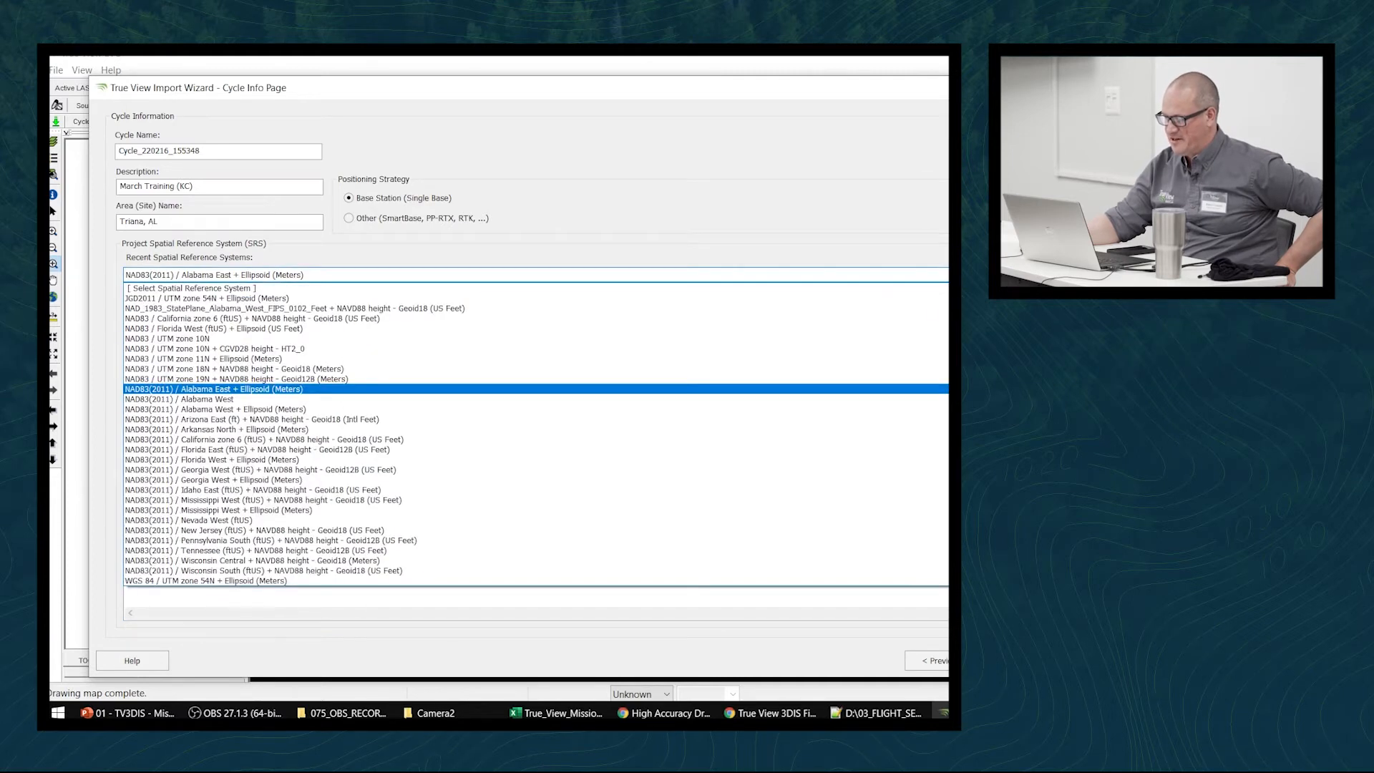
{"action": "left_click", "coordinate": [422, 389]}
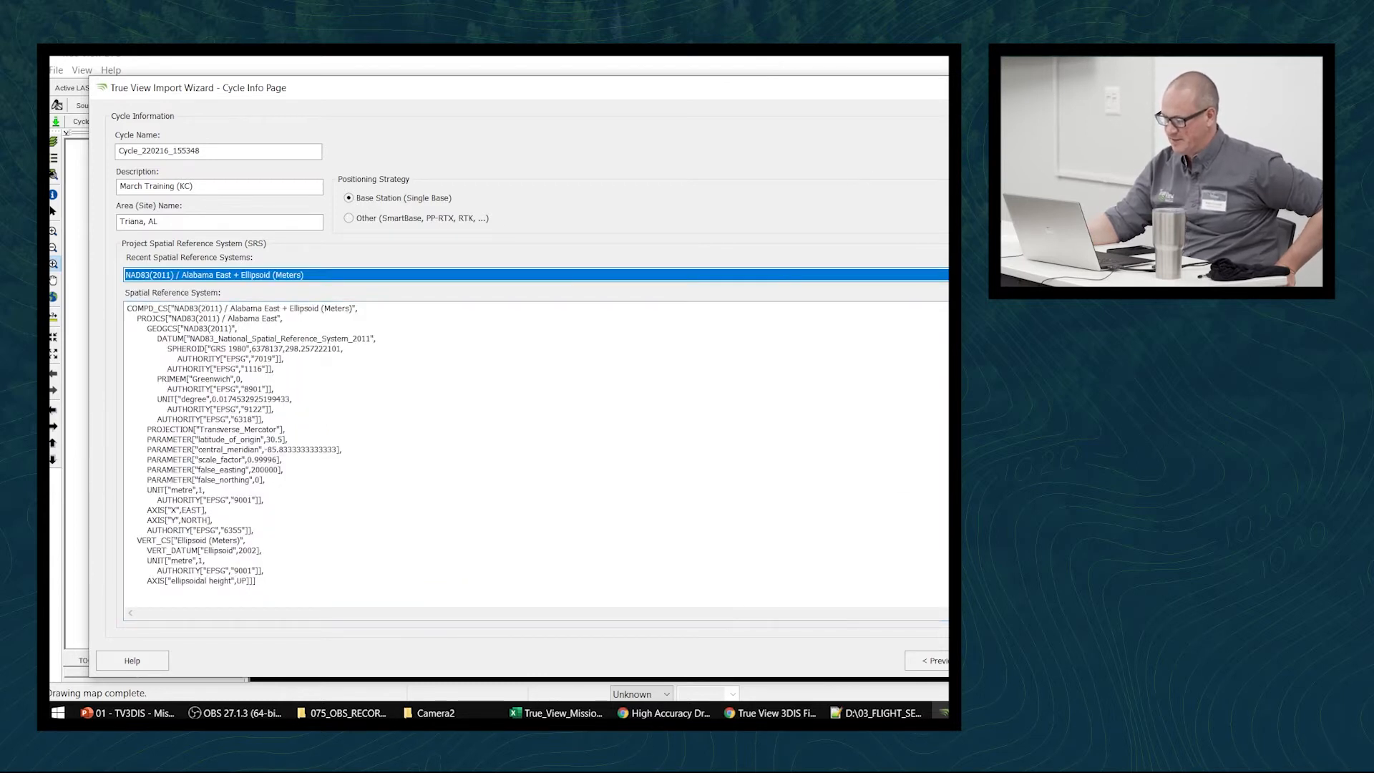
{"action": "left_click", "coordinate": [1017, 661]}
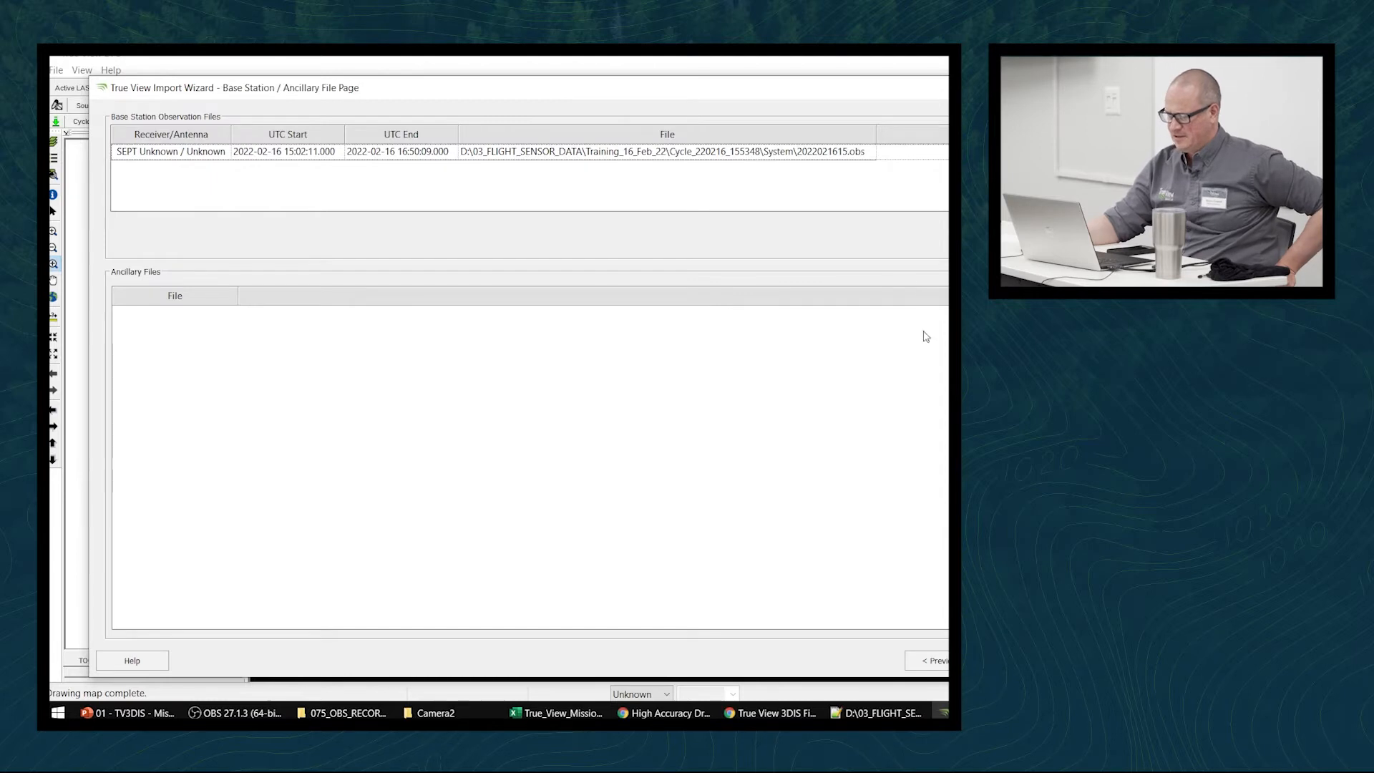
Set the base station antenna height for the 2022021615.obs file to 0.0 m and continue to the base station location
{"action": "left_click", "coordinate": [818, 153]}
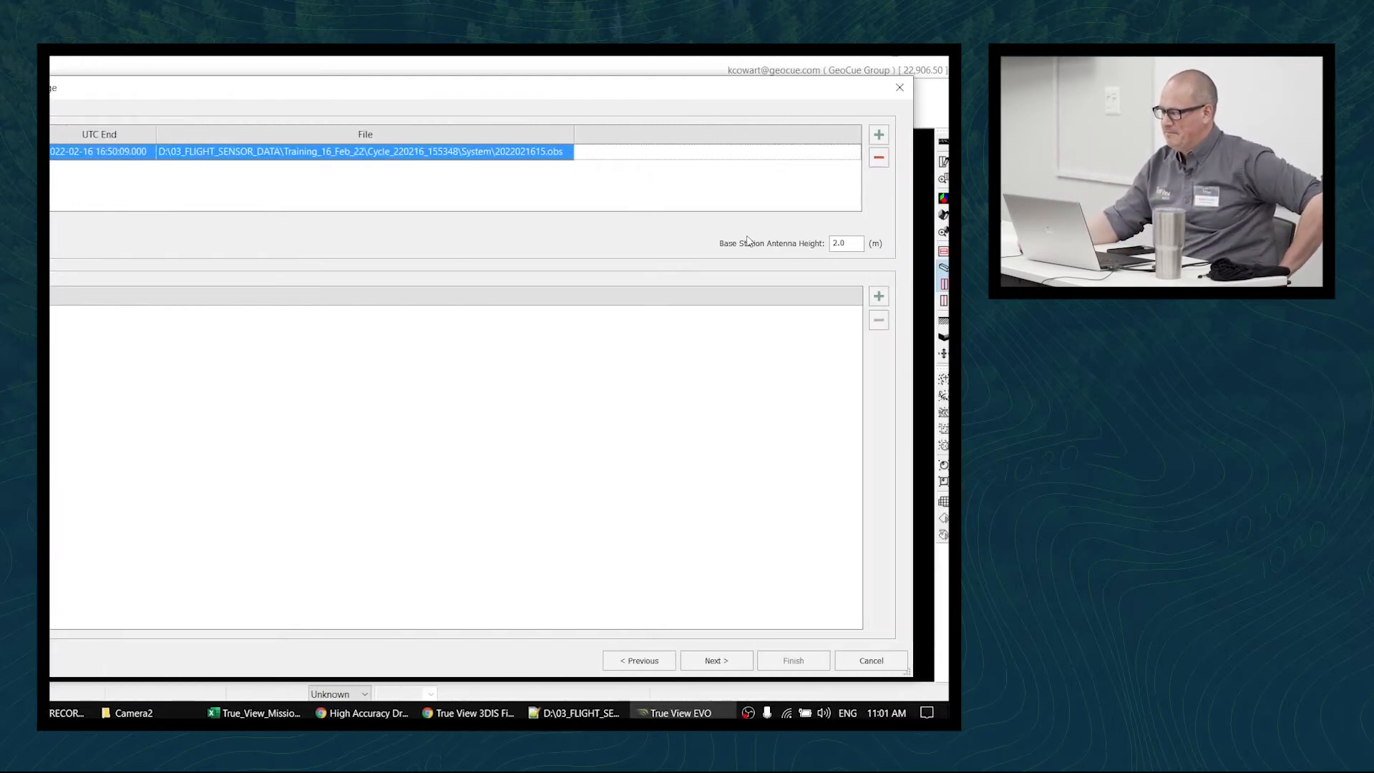
{"action": "left_click", "coordinate": [847, 246]}
{"action": "double_click", "coordinate": [847, 247]}
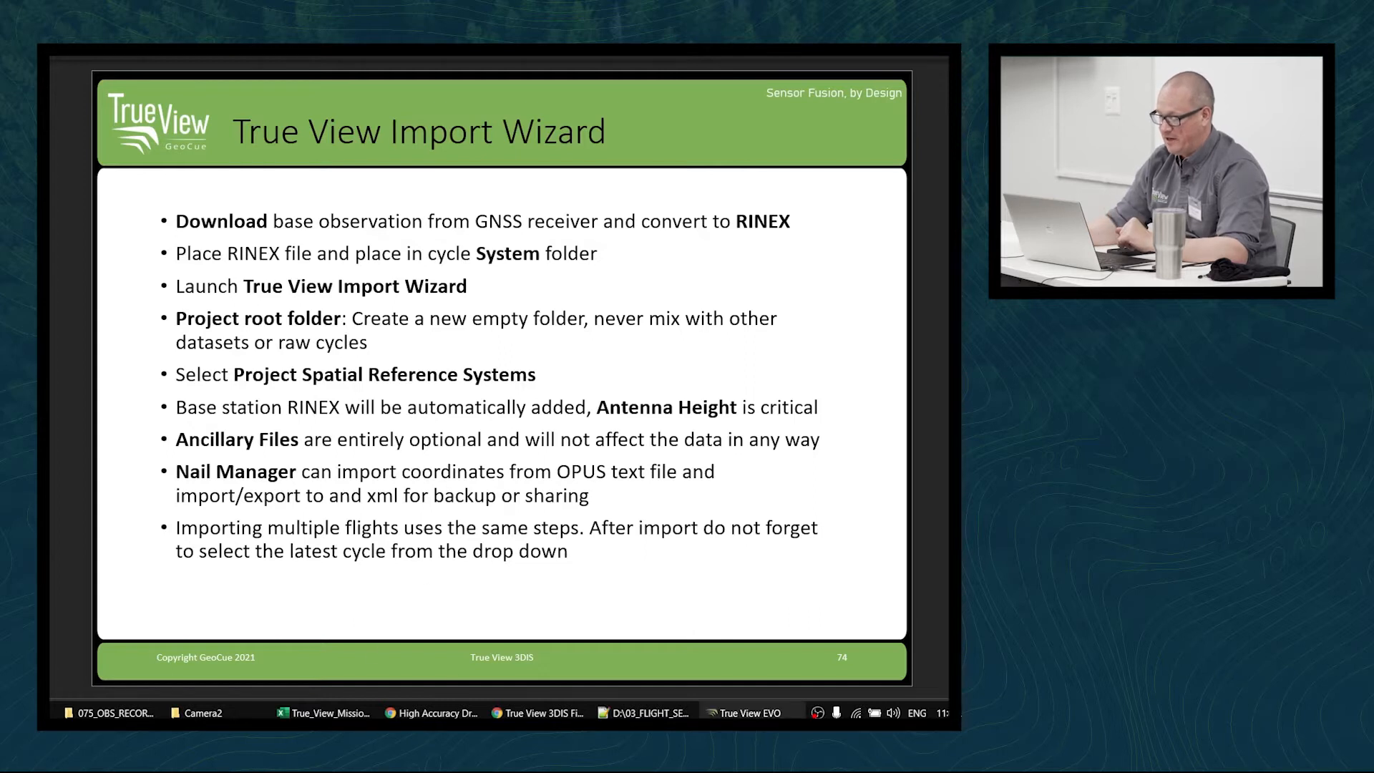
{"action": "left_click", "coordinate": [748, 713]}
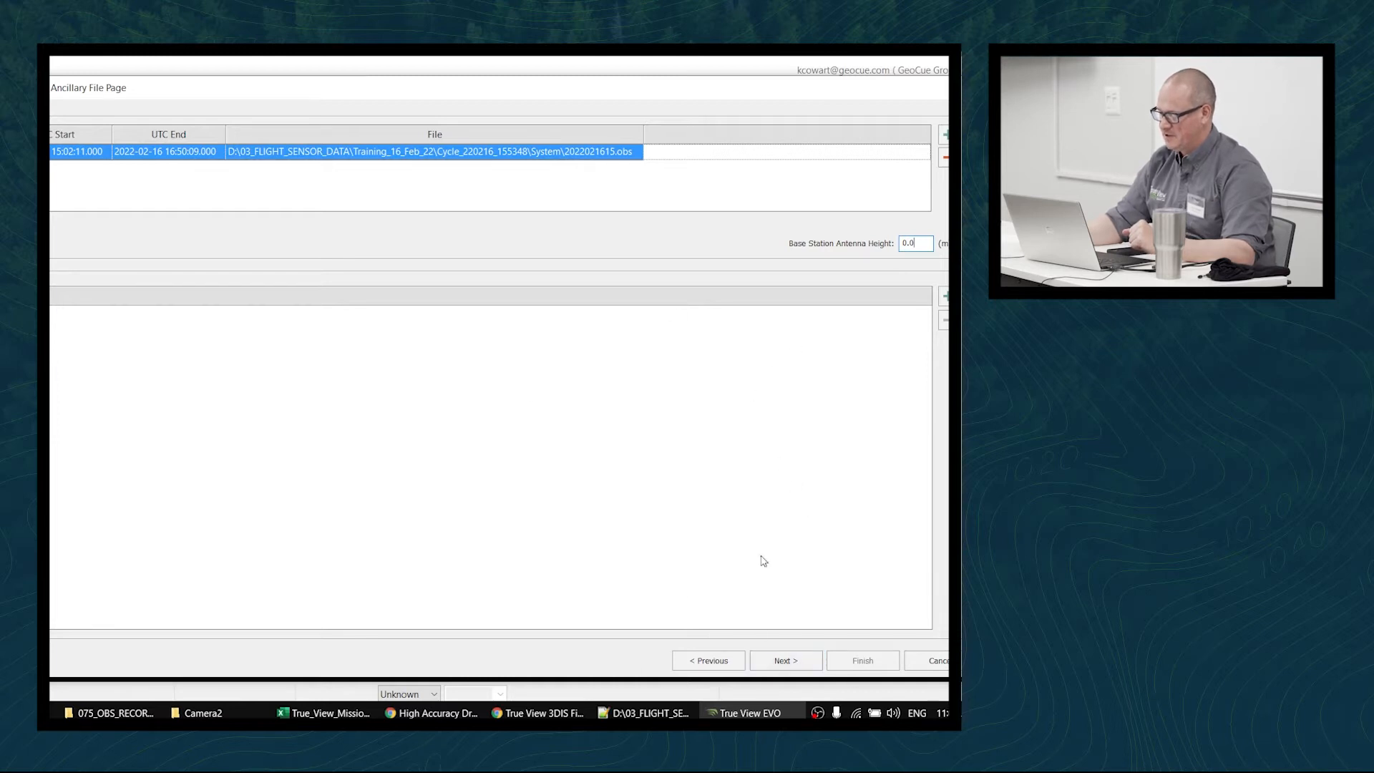
{"action": "left_click", "coordinate": [781, 672]}
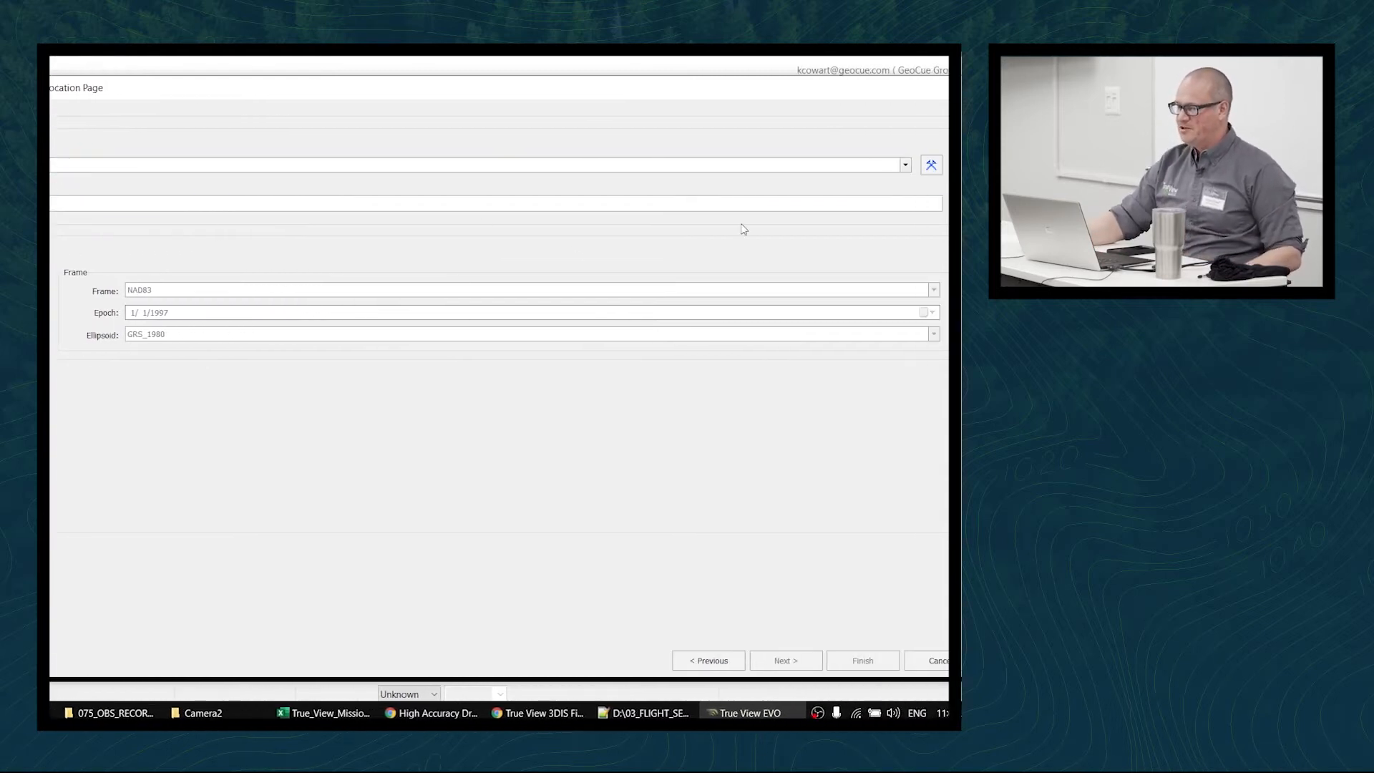
Open the Survey Nail Manager and review the saved survey nails with their coordinates, ellipsoid heights and frames
{"action": "left_click", "coordinate": [932, 166]}
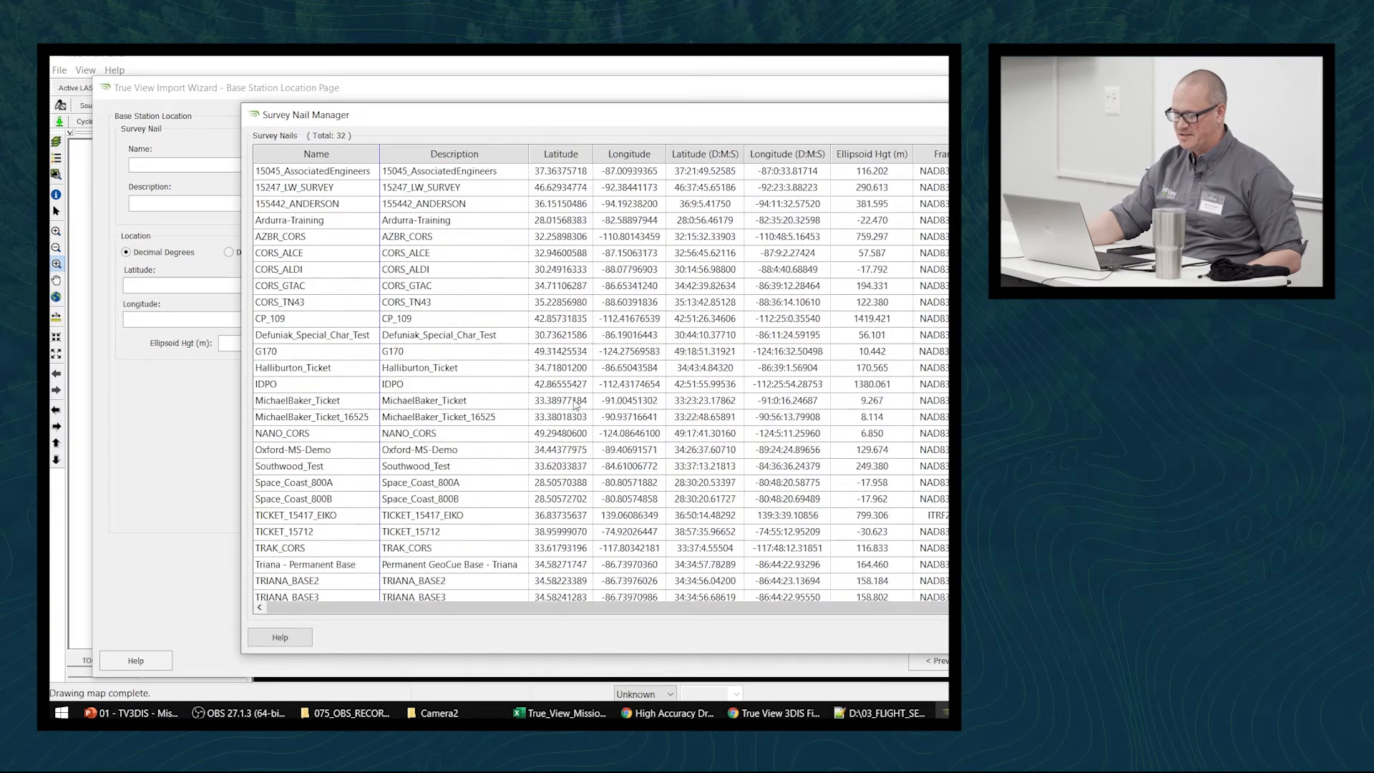
{"action": "left_click_drag", "start_coordinate": [418, 116], "coordinate": [380, 117]}
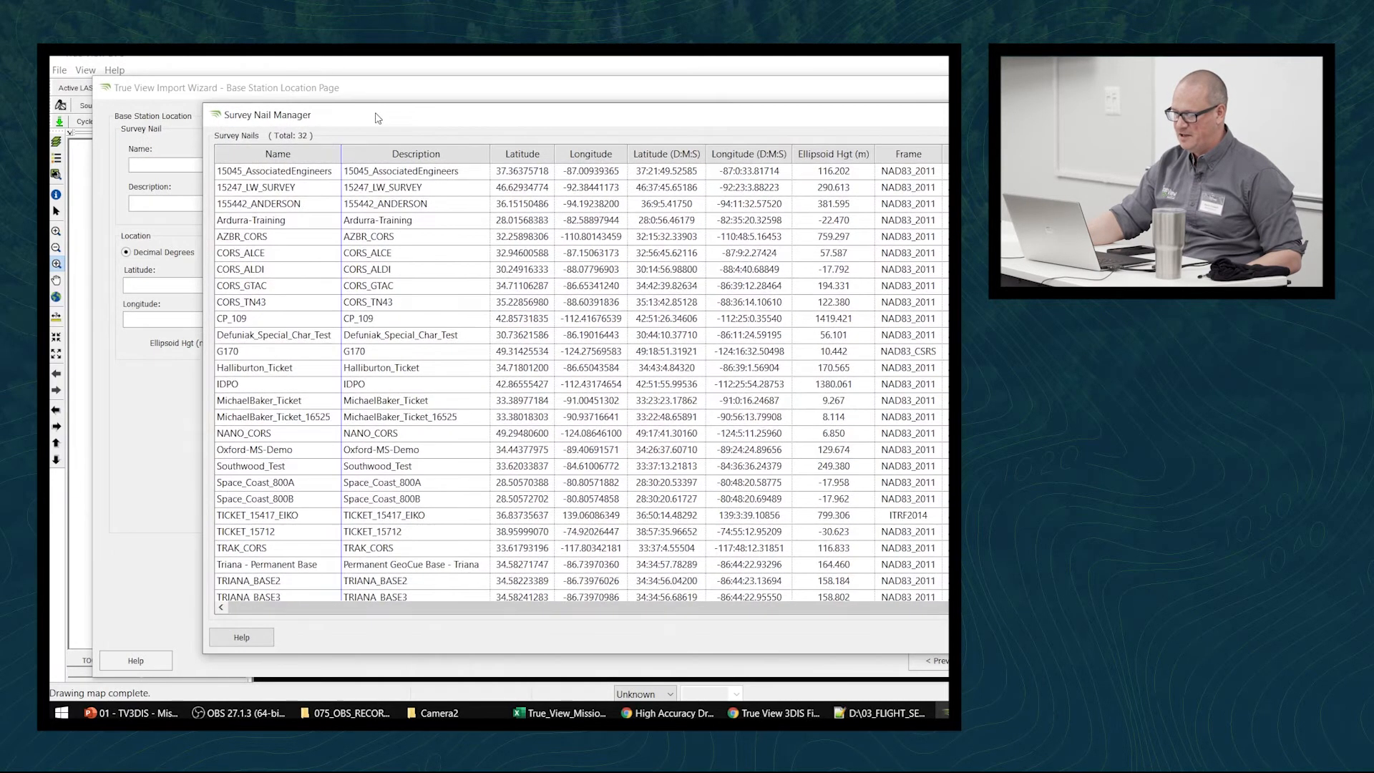
{"action": "left_click", "coordinate": [399, 172]}
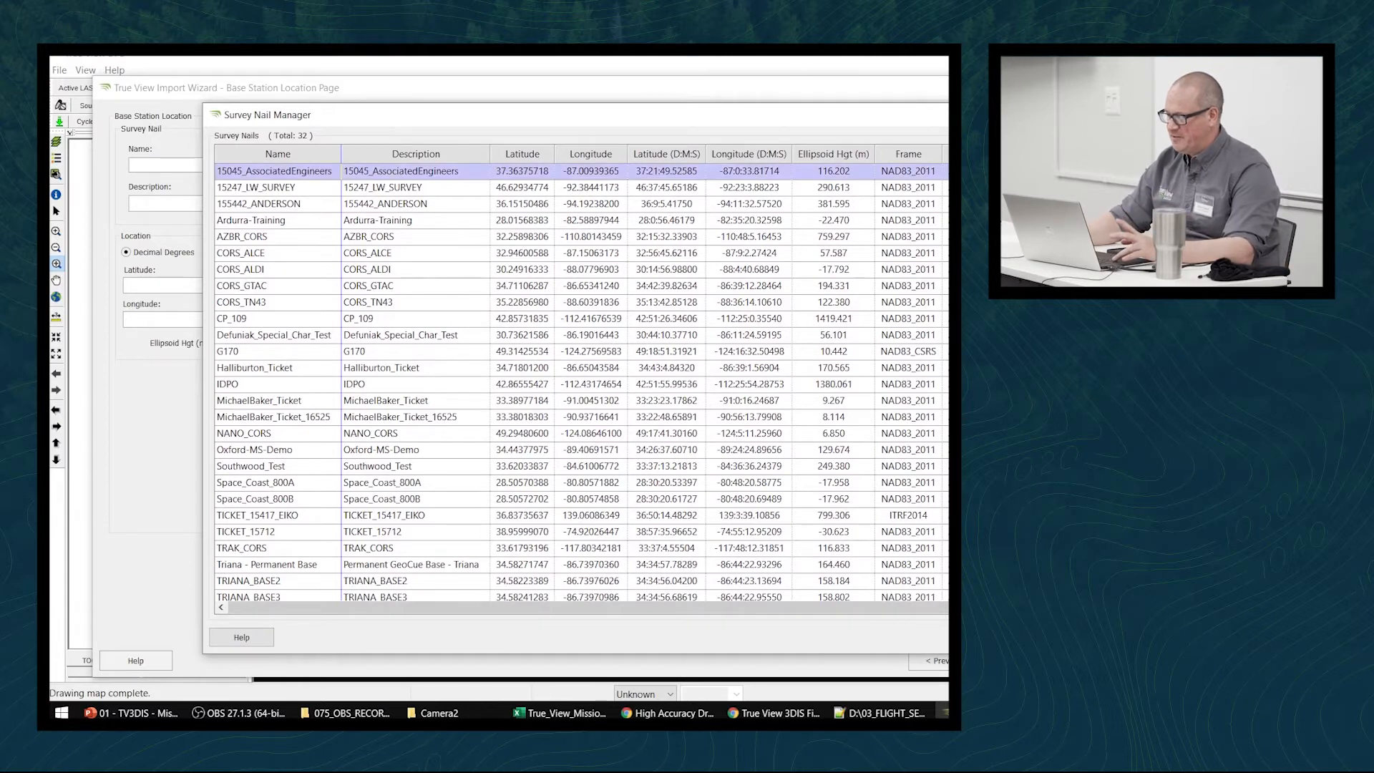
{"action": "scroll", "coordinate": [830, 432], "scroll_direction": "down", "scroll_amount": 1}
{"action": "scroll", "coordinate": [831, 433], "scroll_direction": "down", "scroll_amount": 1}
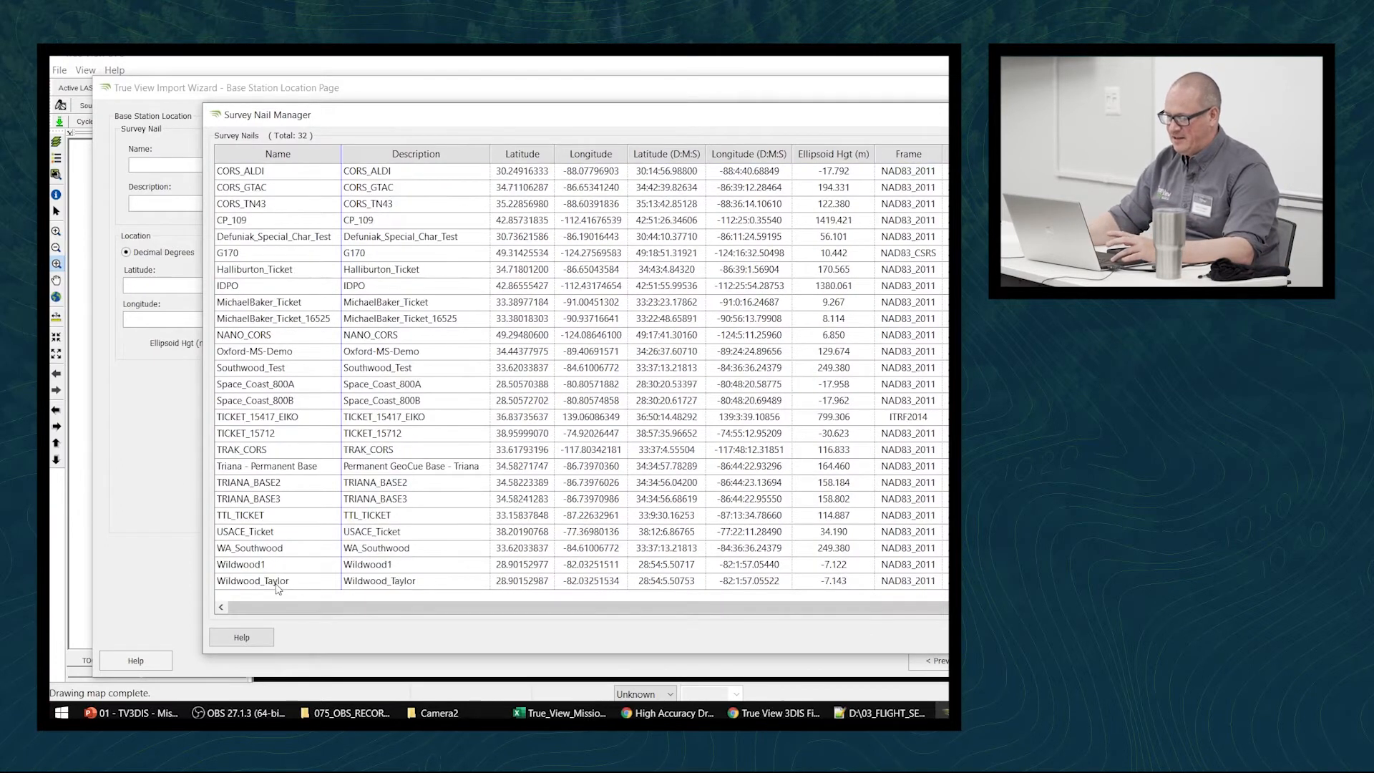
{"action": "key", "text": "ctrl+a"}
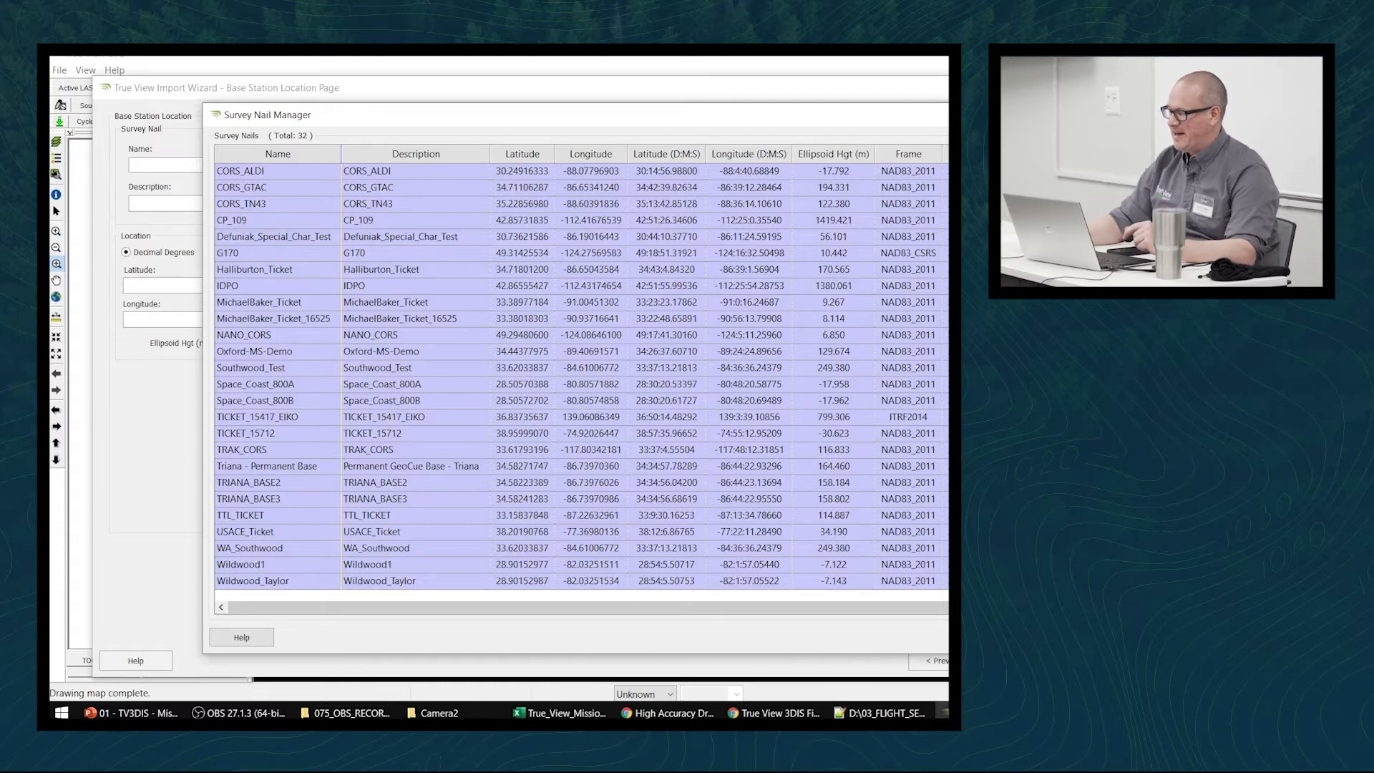
{"action": "left_click", "coordinate": [883, 304]}
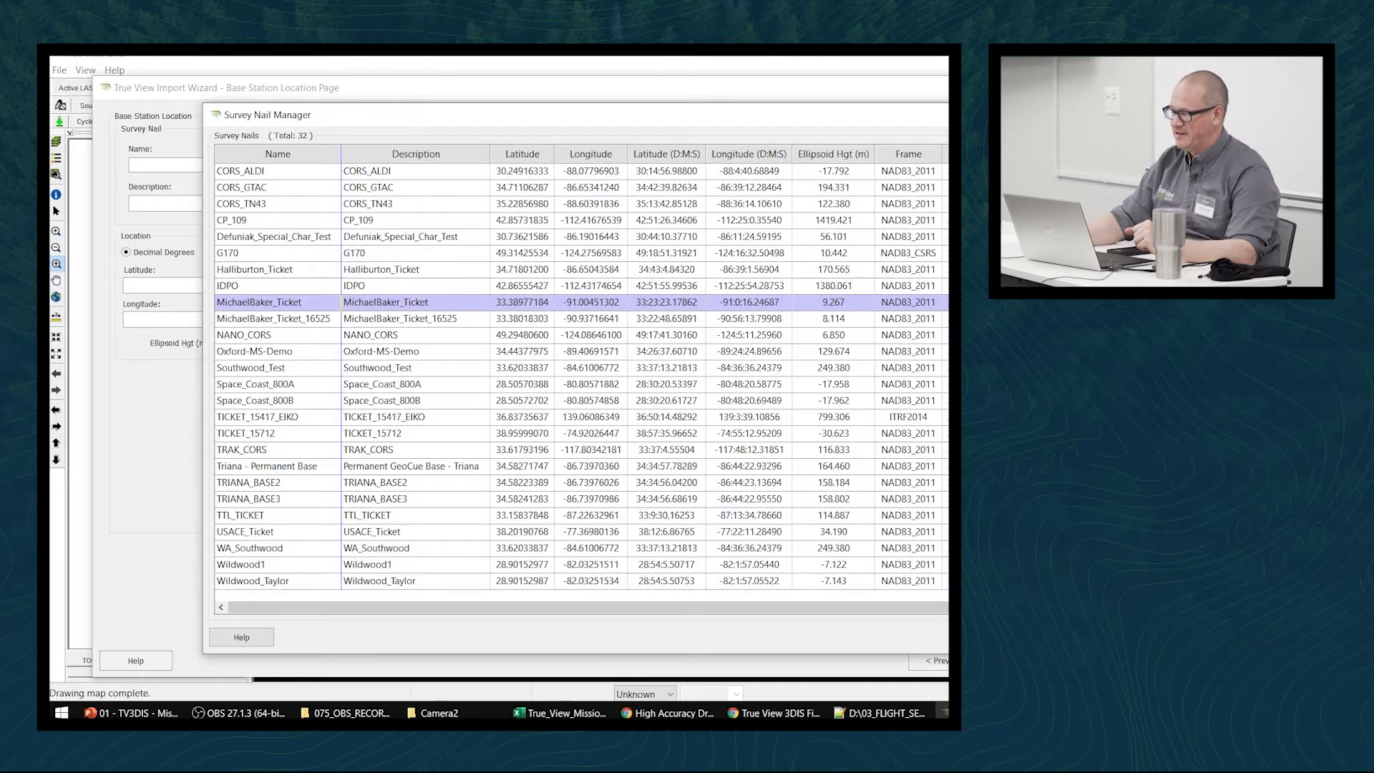
{"action": "scroll", "coordinate": [582, 379], "scroll_direction": "up", "scroll_amount": 2}
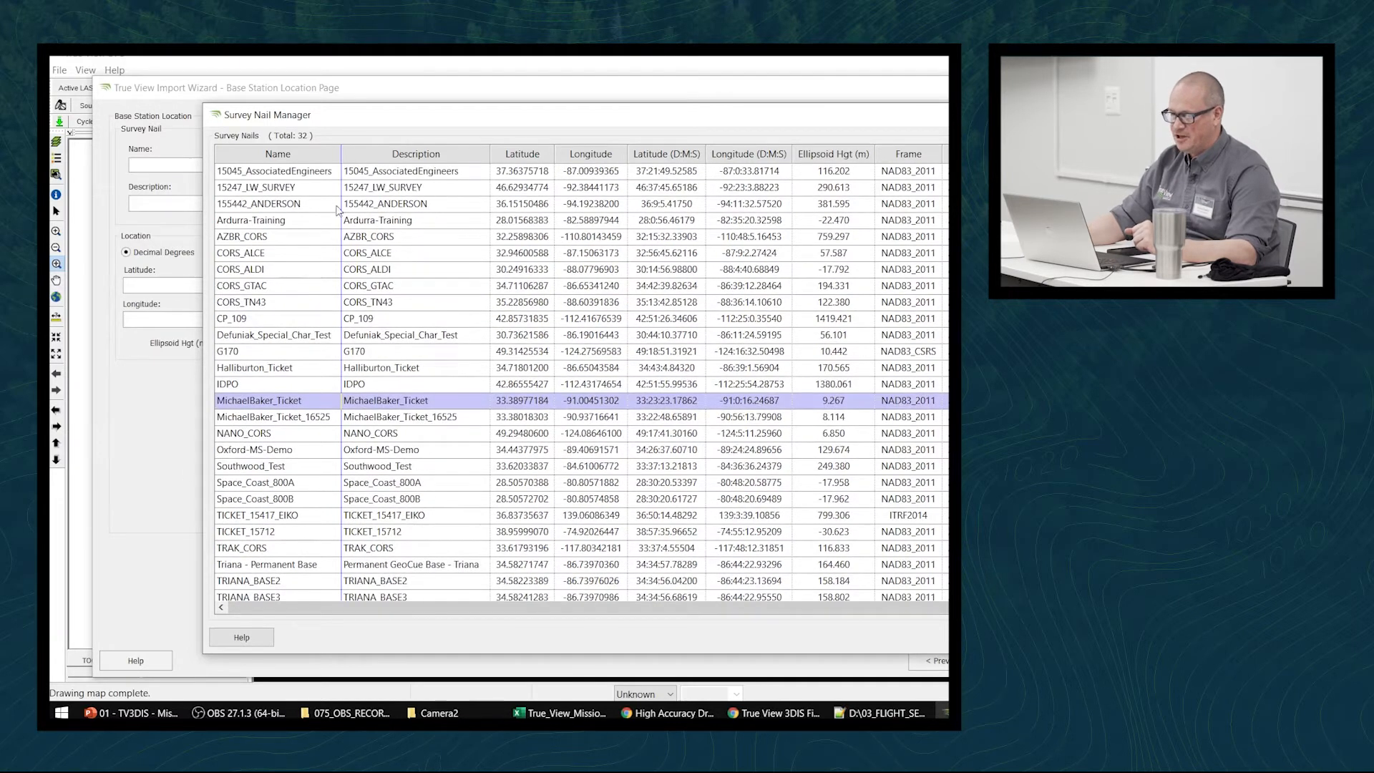
{"action": "left_click", "coordinate": [319, 175]}
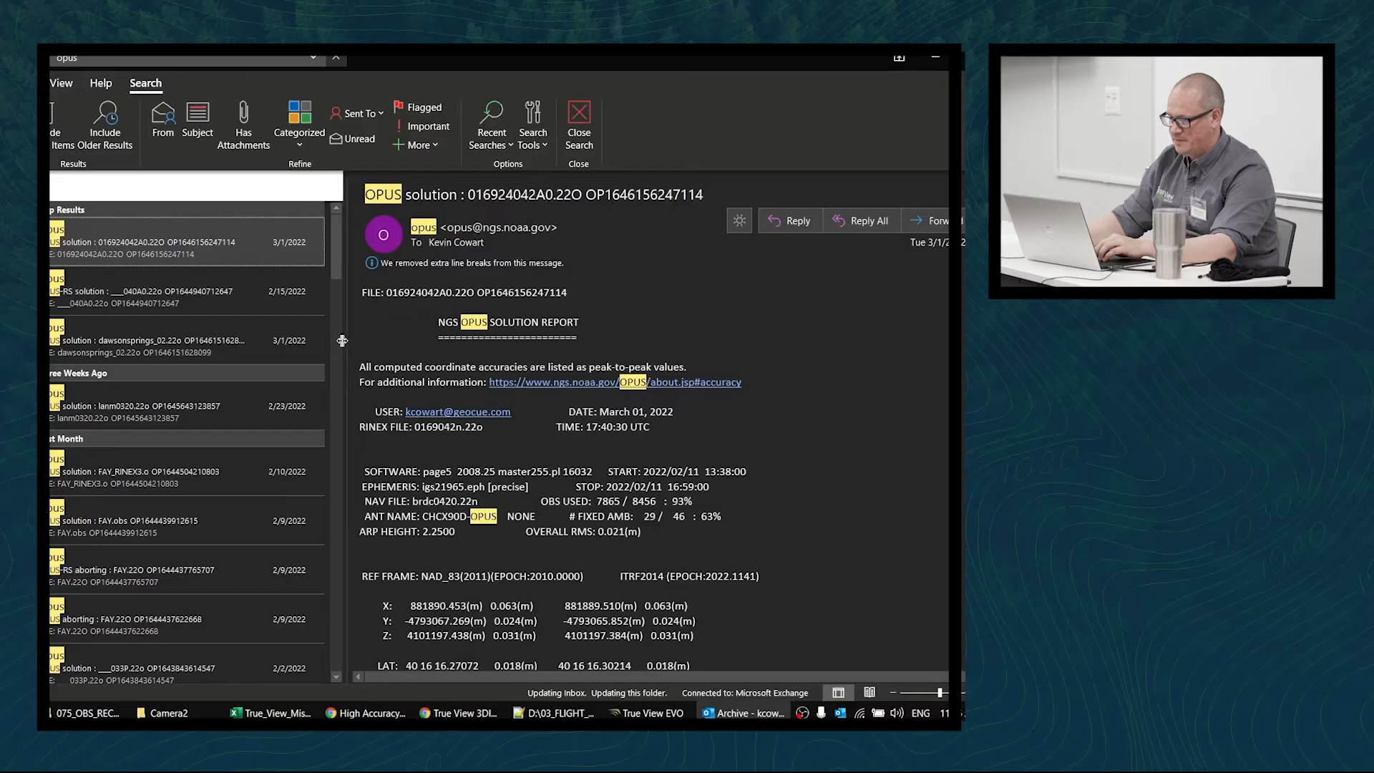
Widen the reading area of the OPUS solution report e-mail, then switch to Chrome and open a new tab
{"action": "left_click_drag", "start_coordinate": [342, 341], "coordinate": [254, 341]}
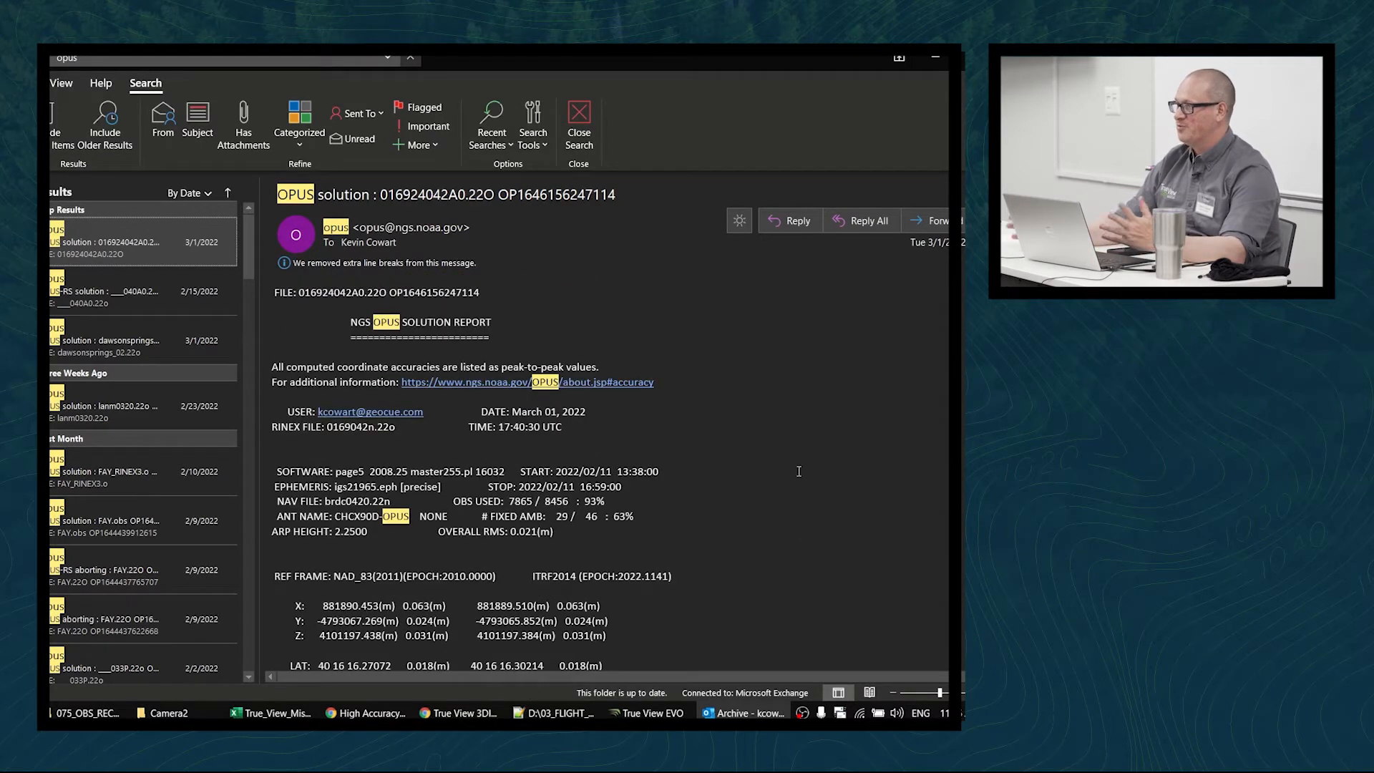
{"action": "left_click", "coordinate": [462, 712]}
{"action": "key", "text": "ctrl+t"}
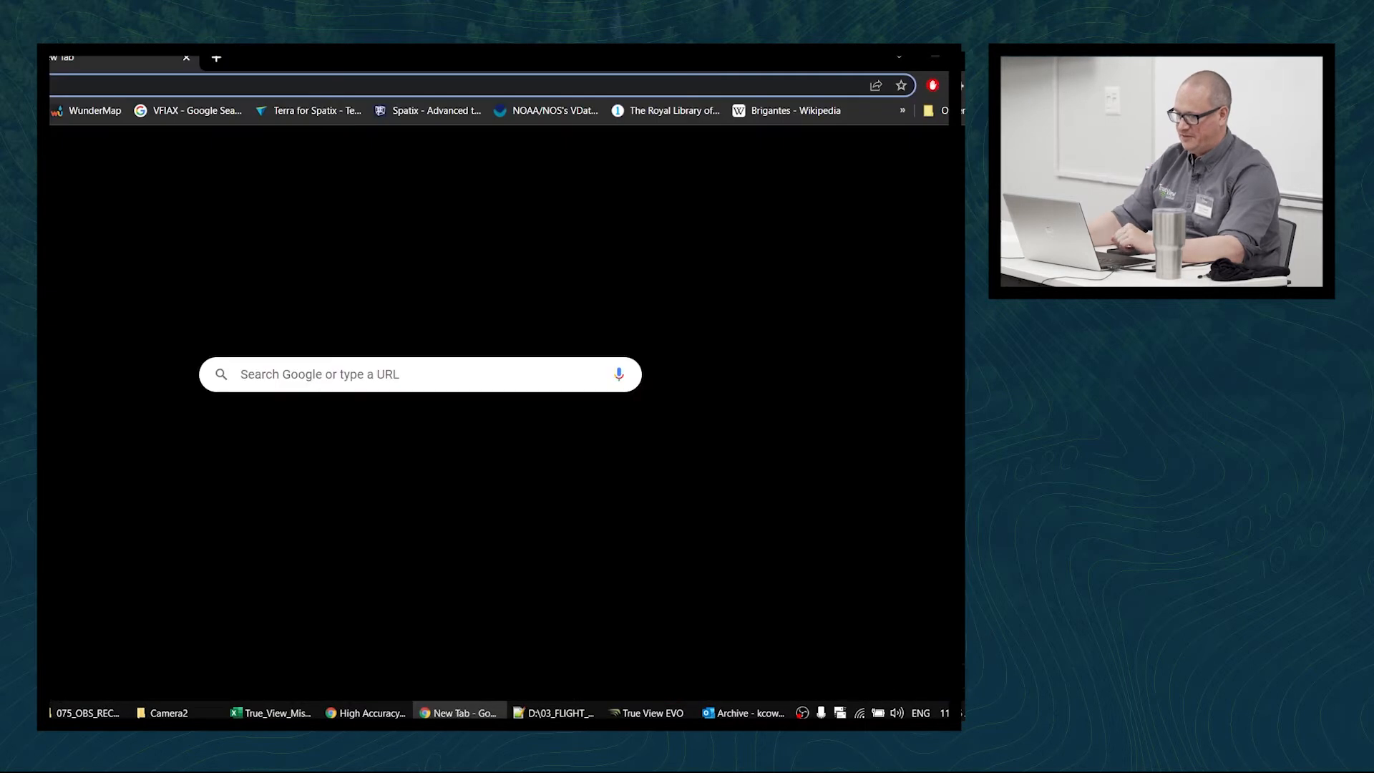
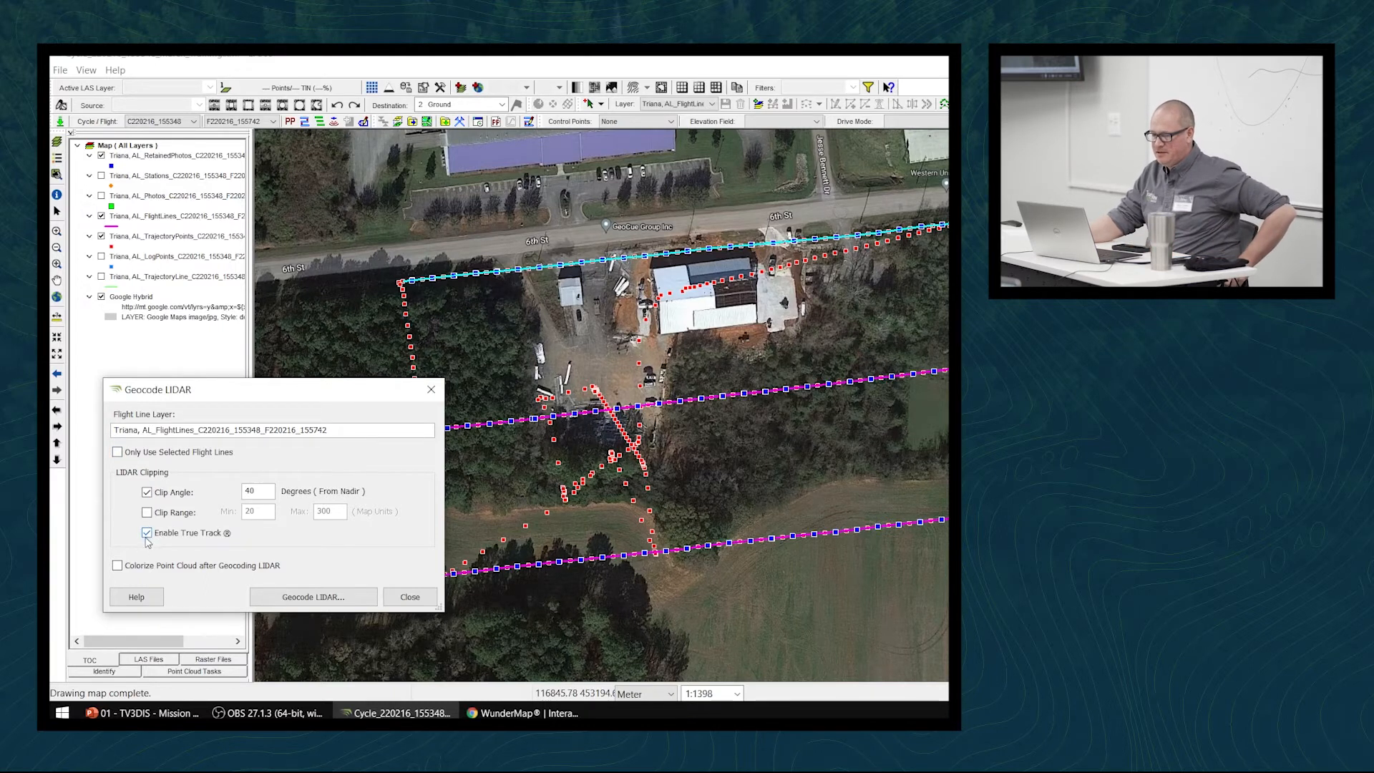
Run Geocode LIDAR on the Triana, AL flight line layer with the current clipping settings
{"action": "left_click", "coordinate": [360, 605]}
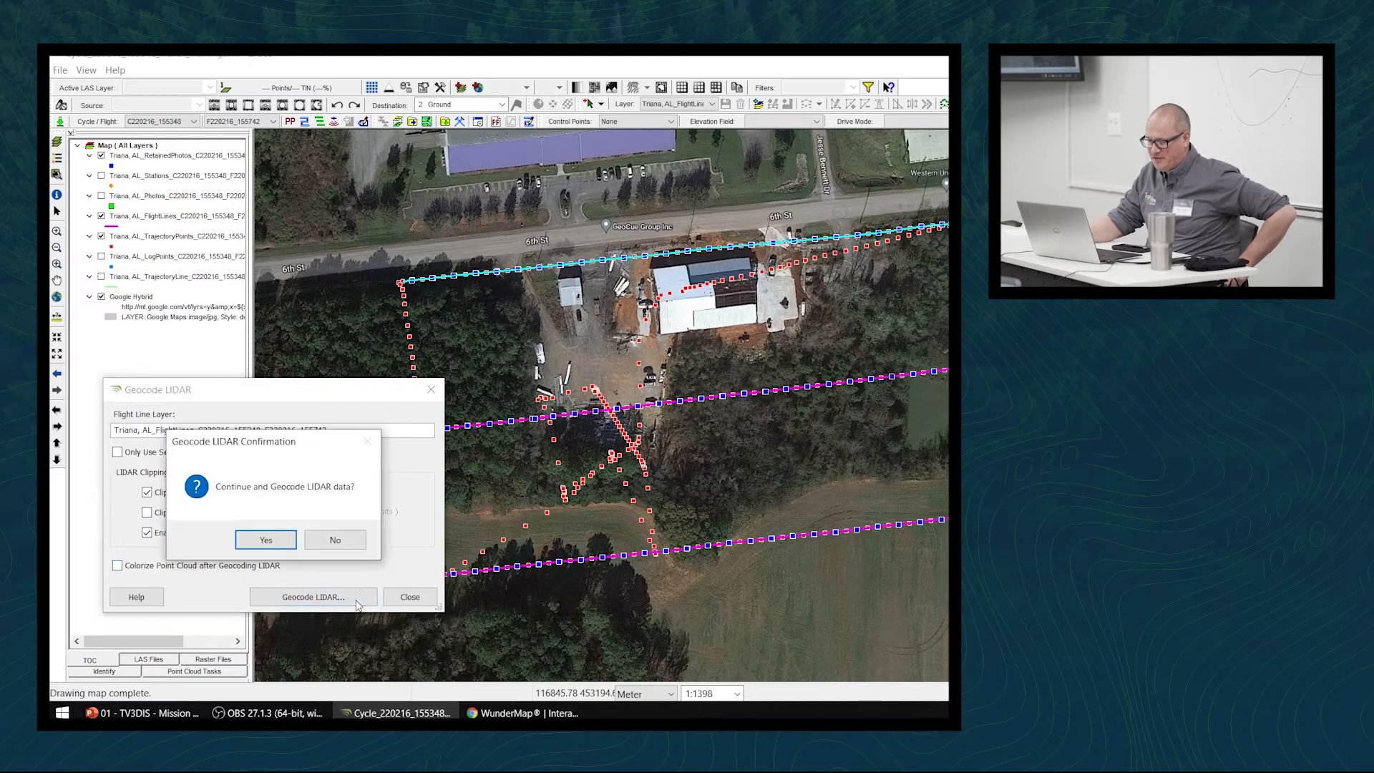
{"action": "left_click", "coordinate": [292, 540]}
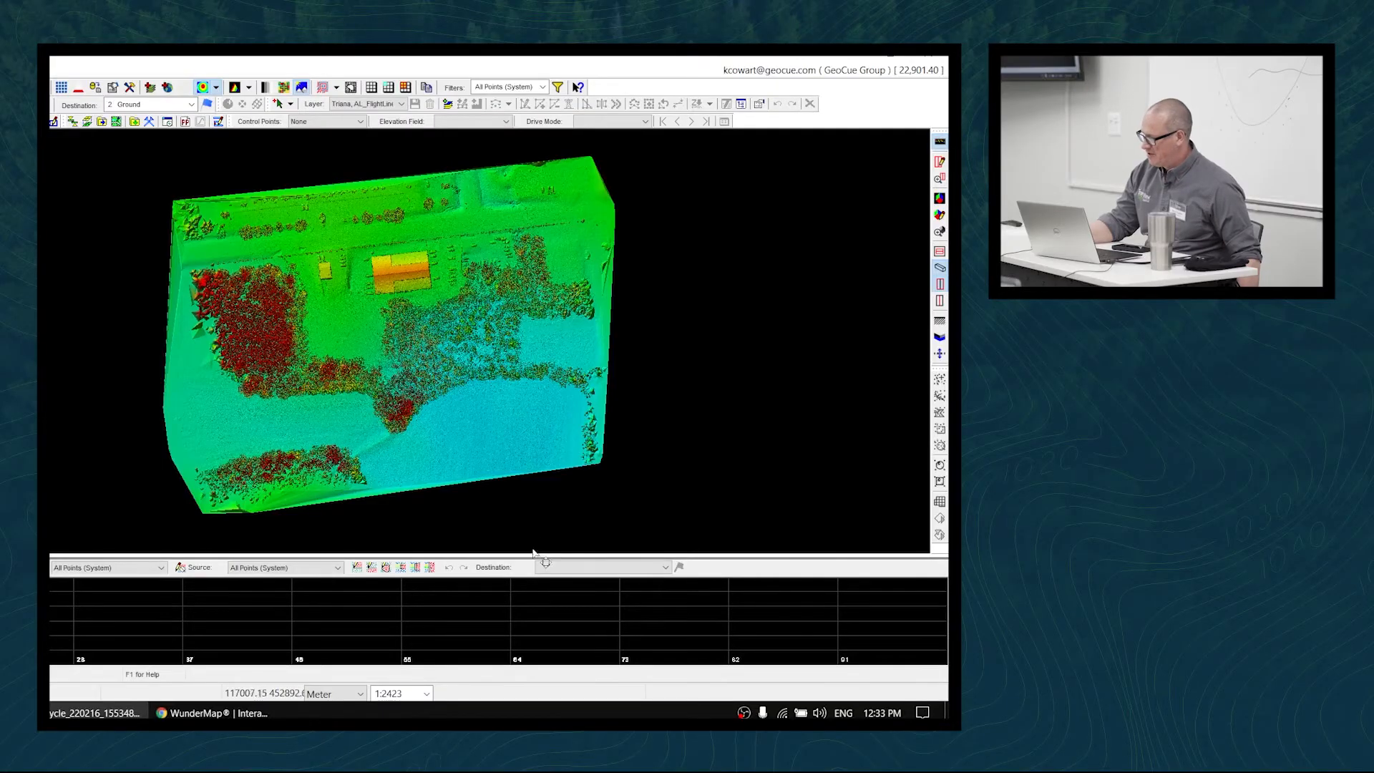
Enlarge the profile window and cut a diagonal profile across the point cloud, from its northwest corner to its southeast corner, with the offered depth
{"action": "left_click_drag", "start_coordinate": [529, 553], "coordinate": [536, 507]}
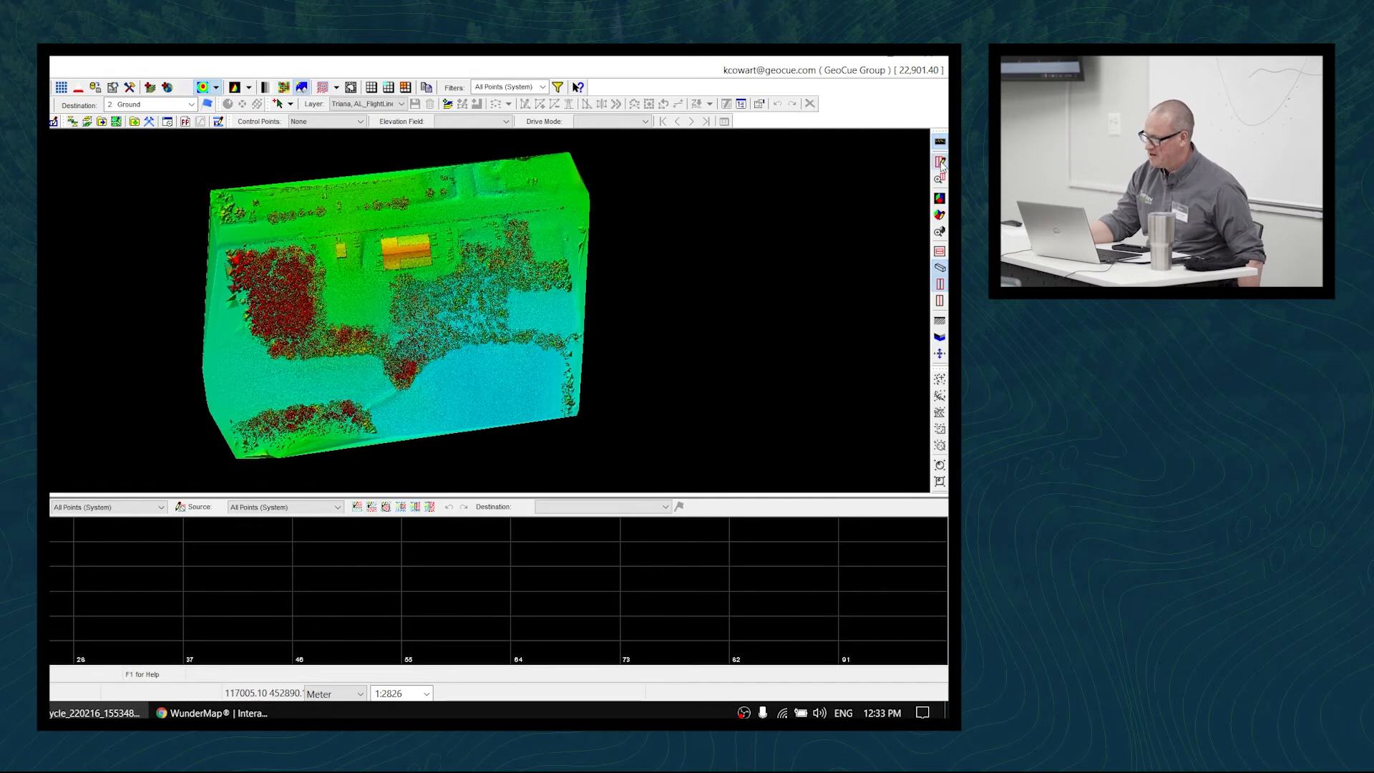
{"action": "left_click", "coordinate": [939, 163]}
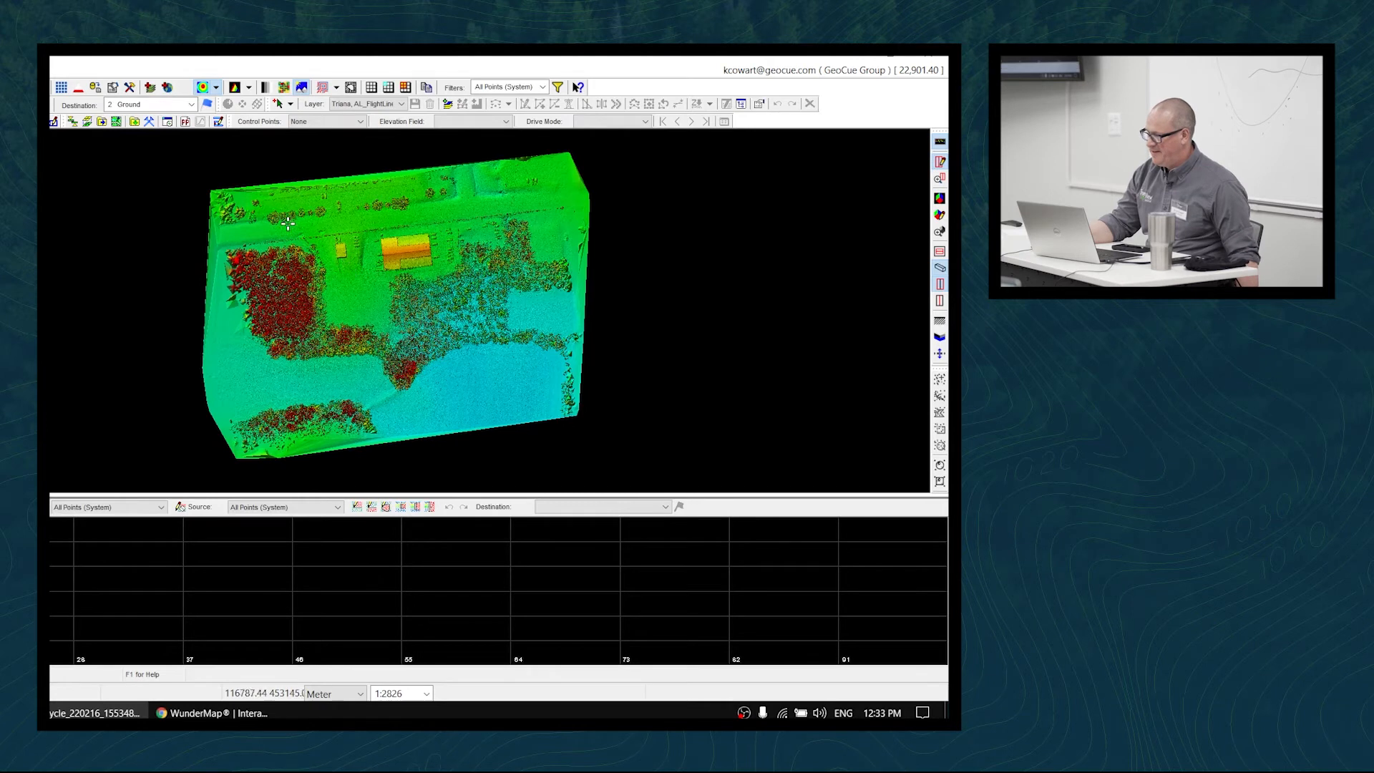
{"action": "left_click", "coordinate": [193, 225]}
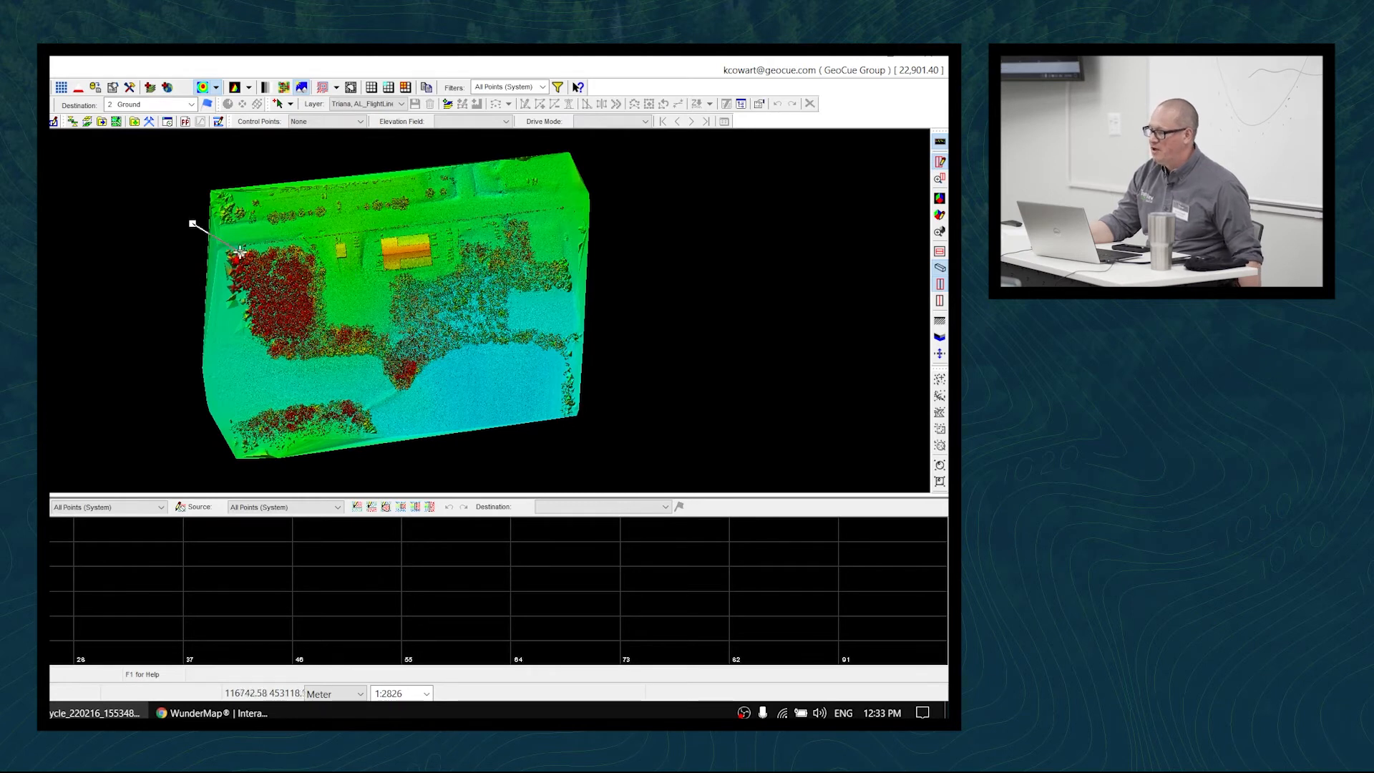
{"action": "left_click", "coordinate": [616, 431]}
{"action": "left_click", "coordinate": [635, 365]}
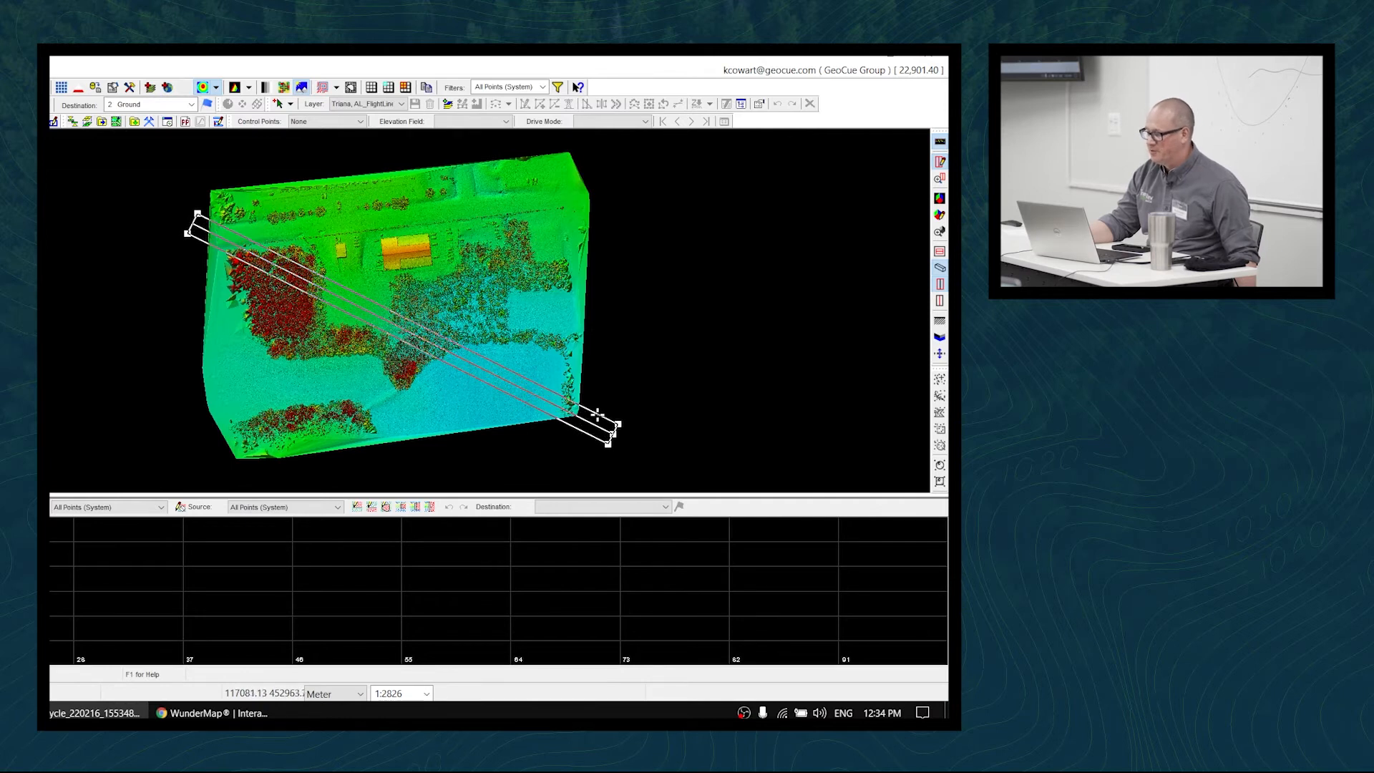
{"action": "left_click", "coordinate": [597, 418]}
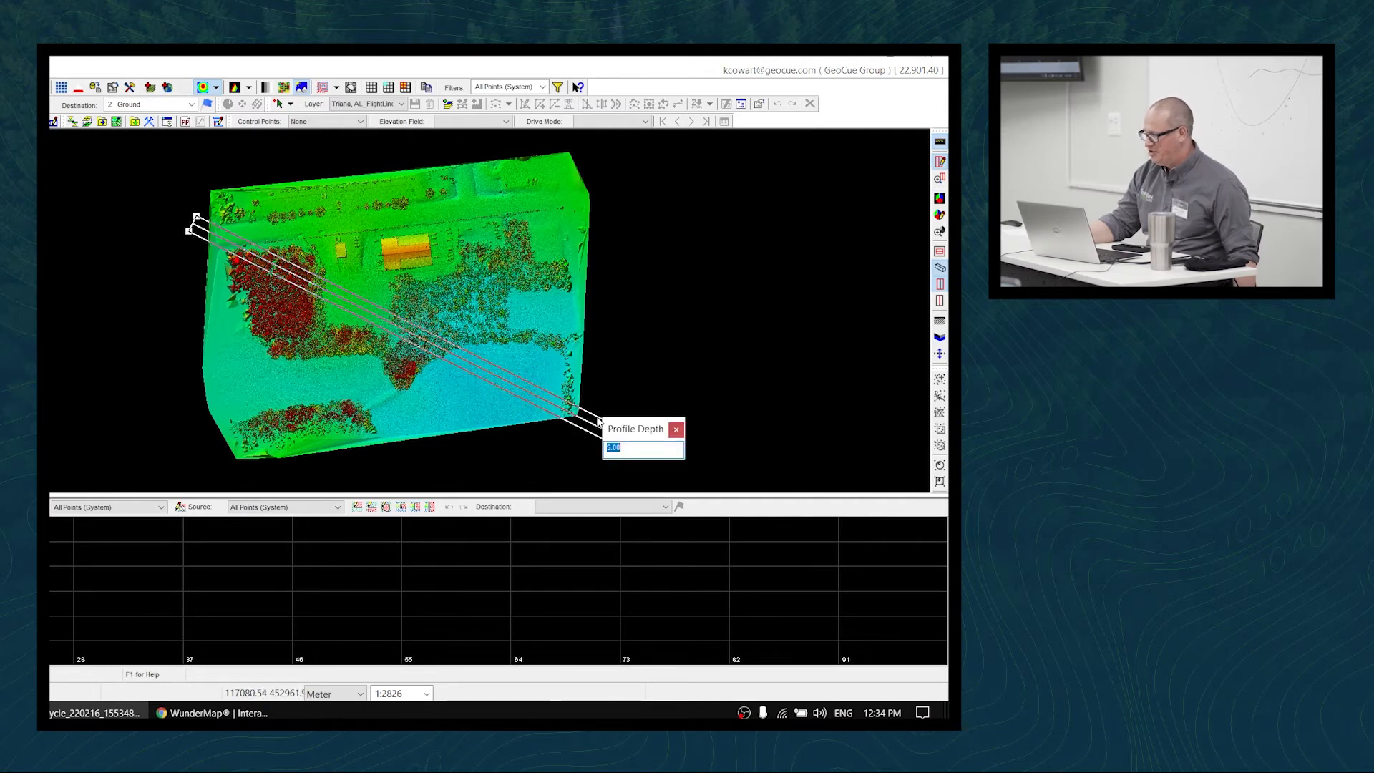
{"action": "left_click_drag", "start_coordinate": [635, 434], "coordinate": [646, 341]}
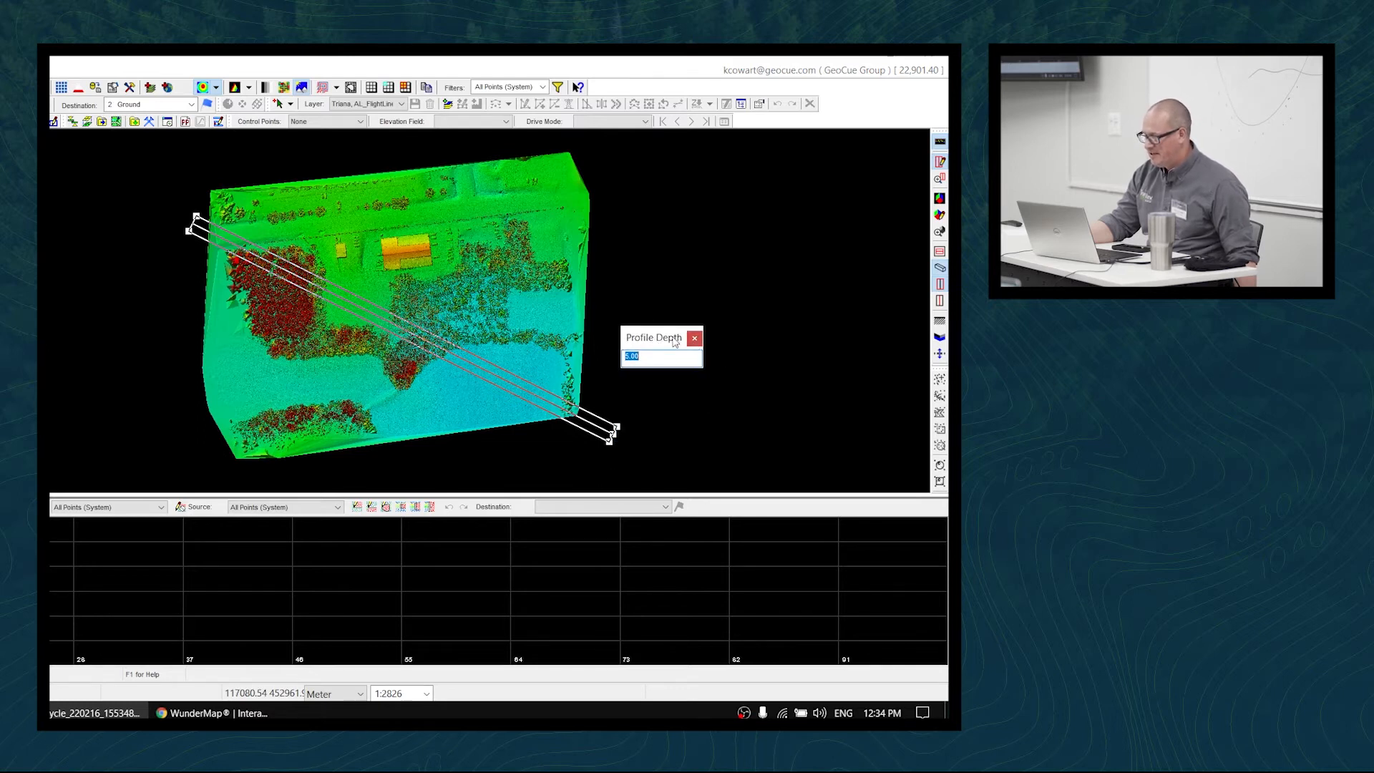
{"action": "key", "text": "Return"}
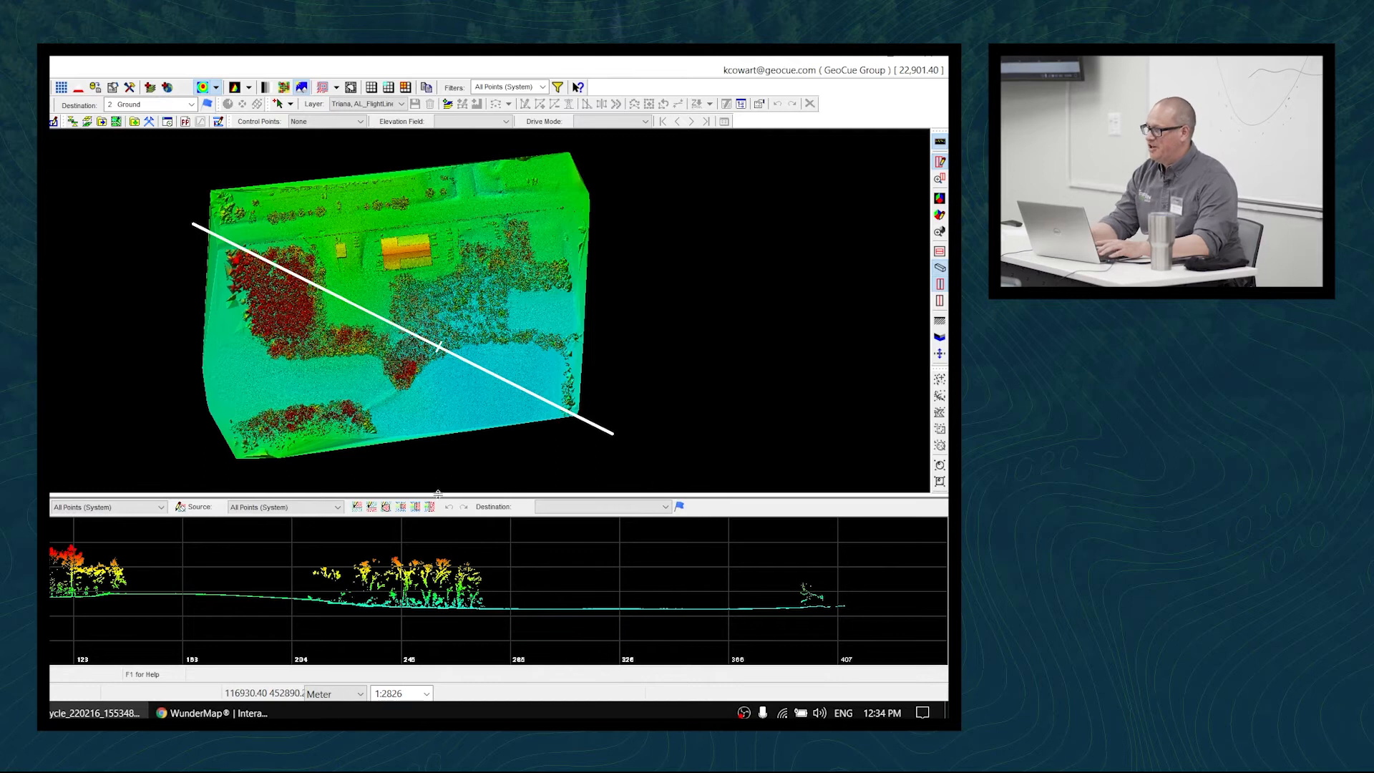
Make the profile window taller and recut the diagonal profile slightly further past the northwest corner, accepting the offered profile depth
{"action": "left_click_drag", "start_coordinate": [438, 493], "coordinate": [439, 393]}
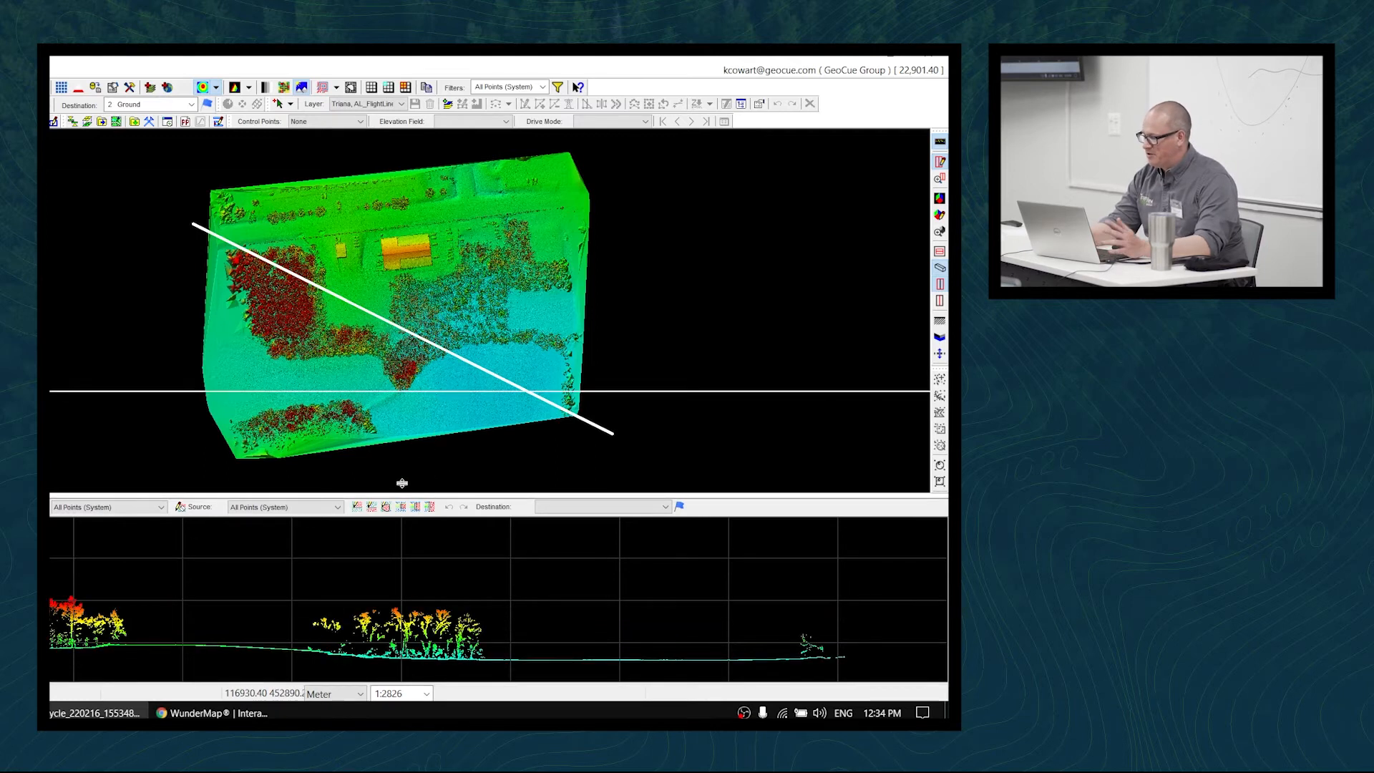
{"action": "scroll", "coordinate": [400, 517], "scroll_direction": "down", "scroll_amount": 2}
{"action": "scroll", "coordinate": [400, 517], "scroll_direction": "up", "scroll_amount": 2}
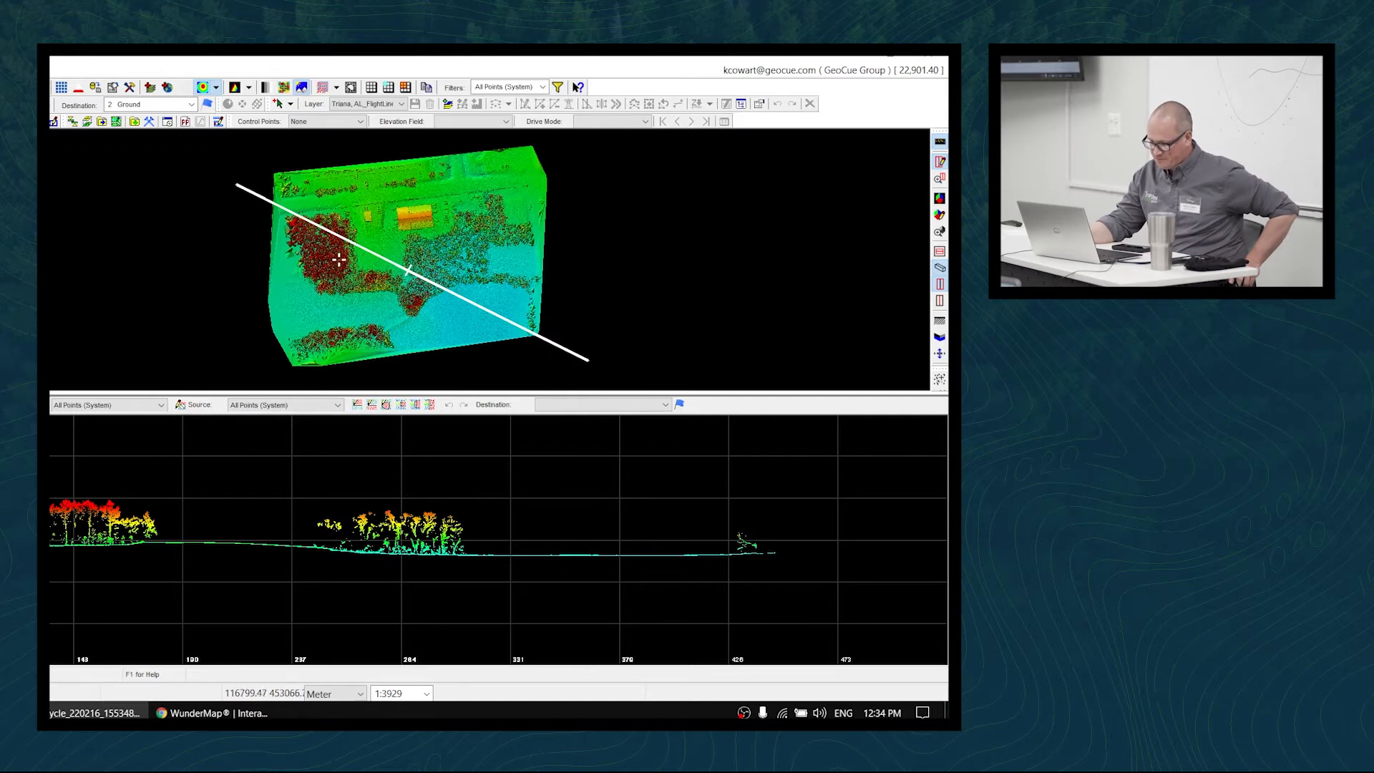
{"action": "left_click", "coordinate": [225, 179]}
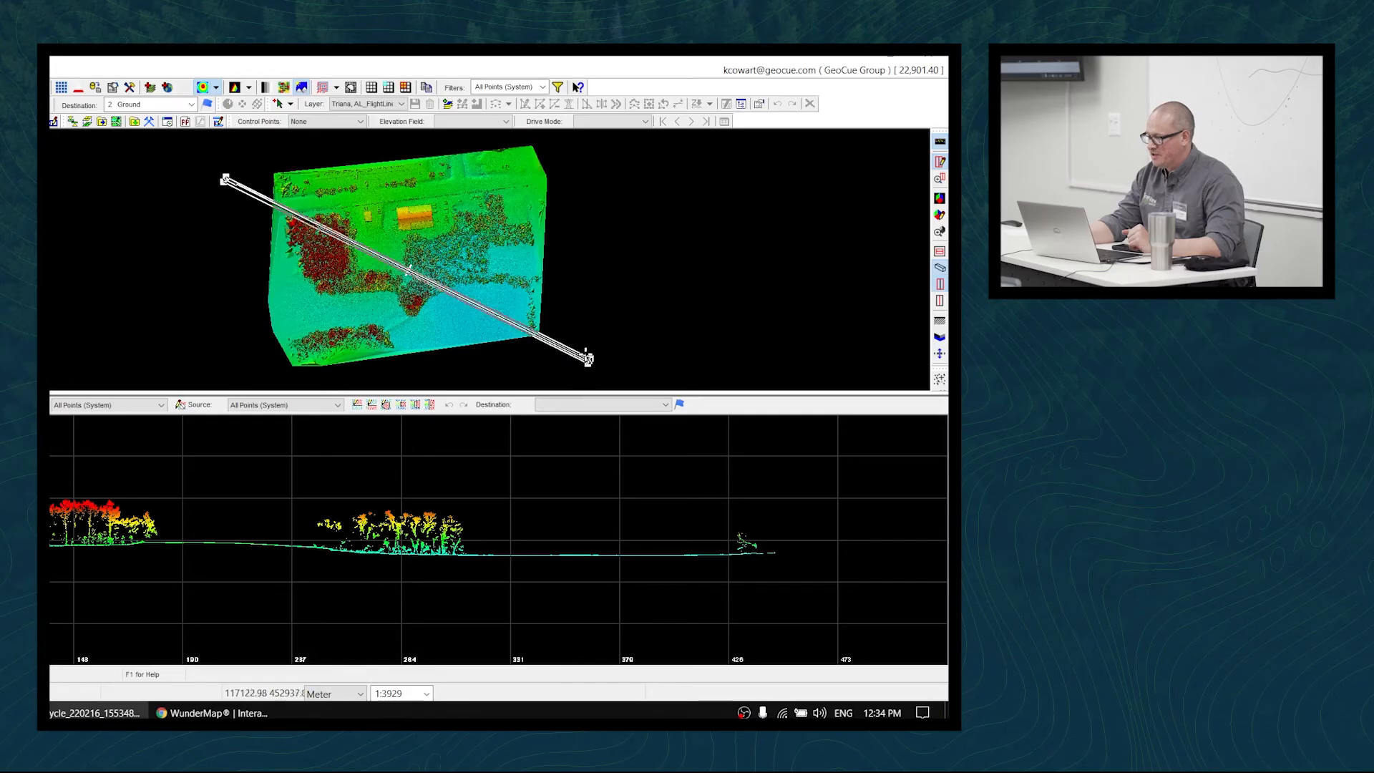
{"action": "left_click", "coordinate": [589, 358]}
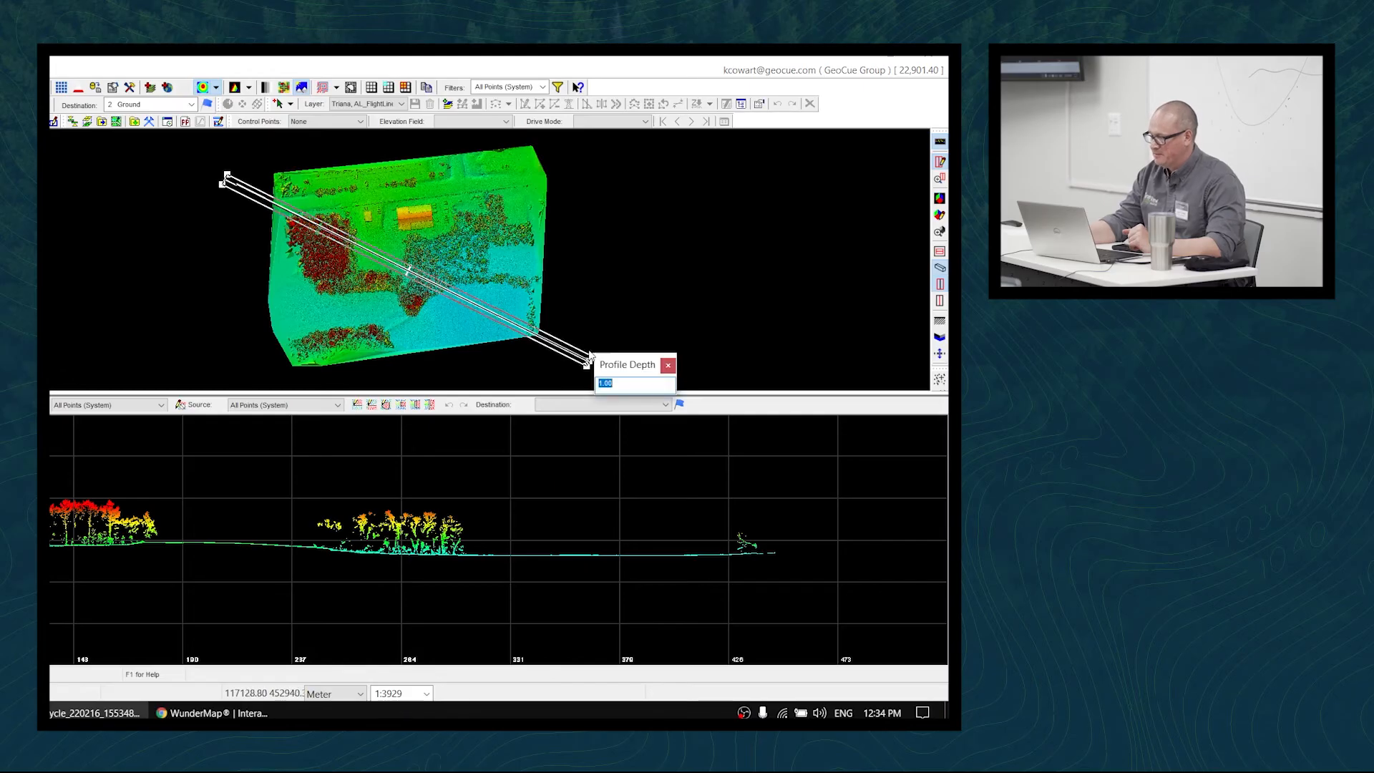
{"action": "key", "text": "Return"}
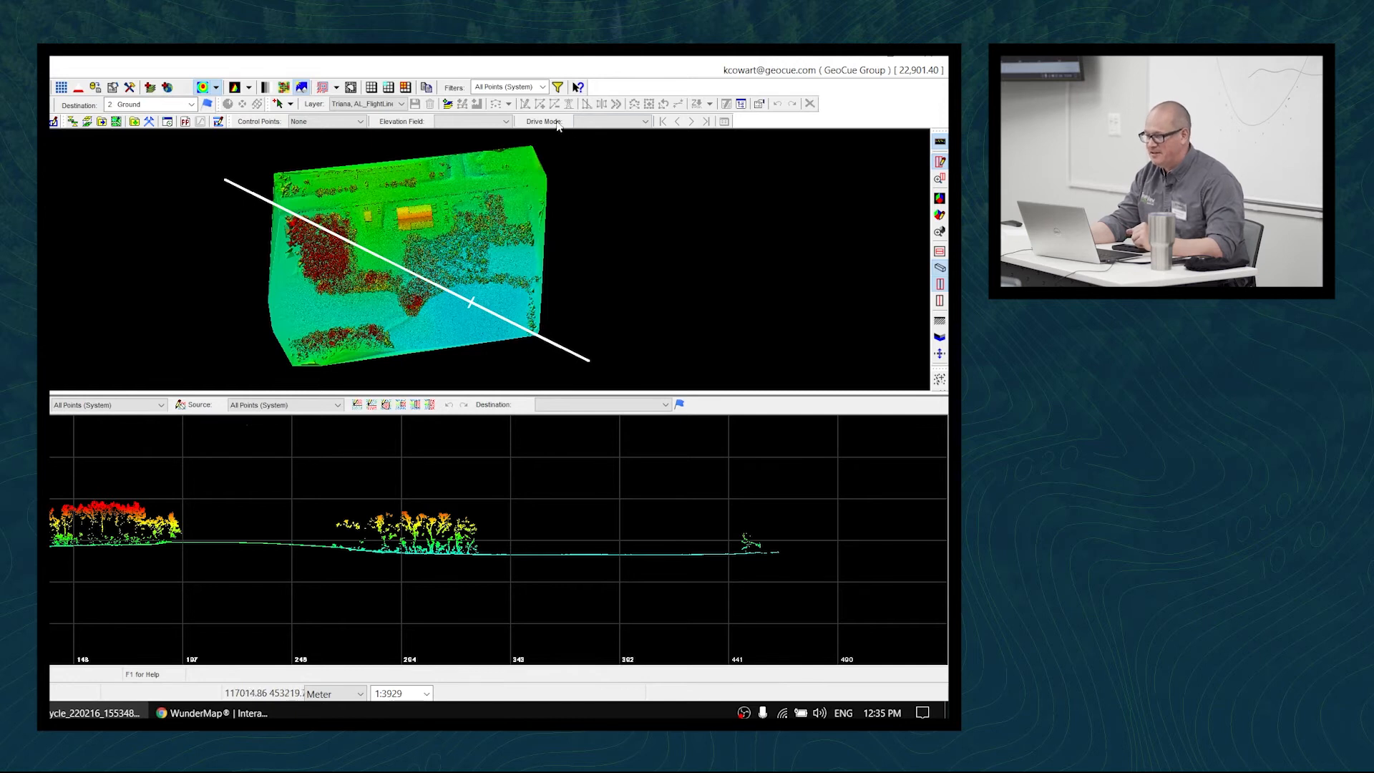
Open the Live View display settings, enlarge the window and widen the Count column to read the point counts per class
{"action": "left_click", "coordinate": [557, 87]}
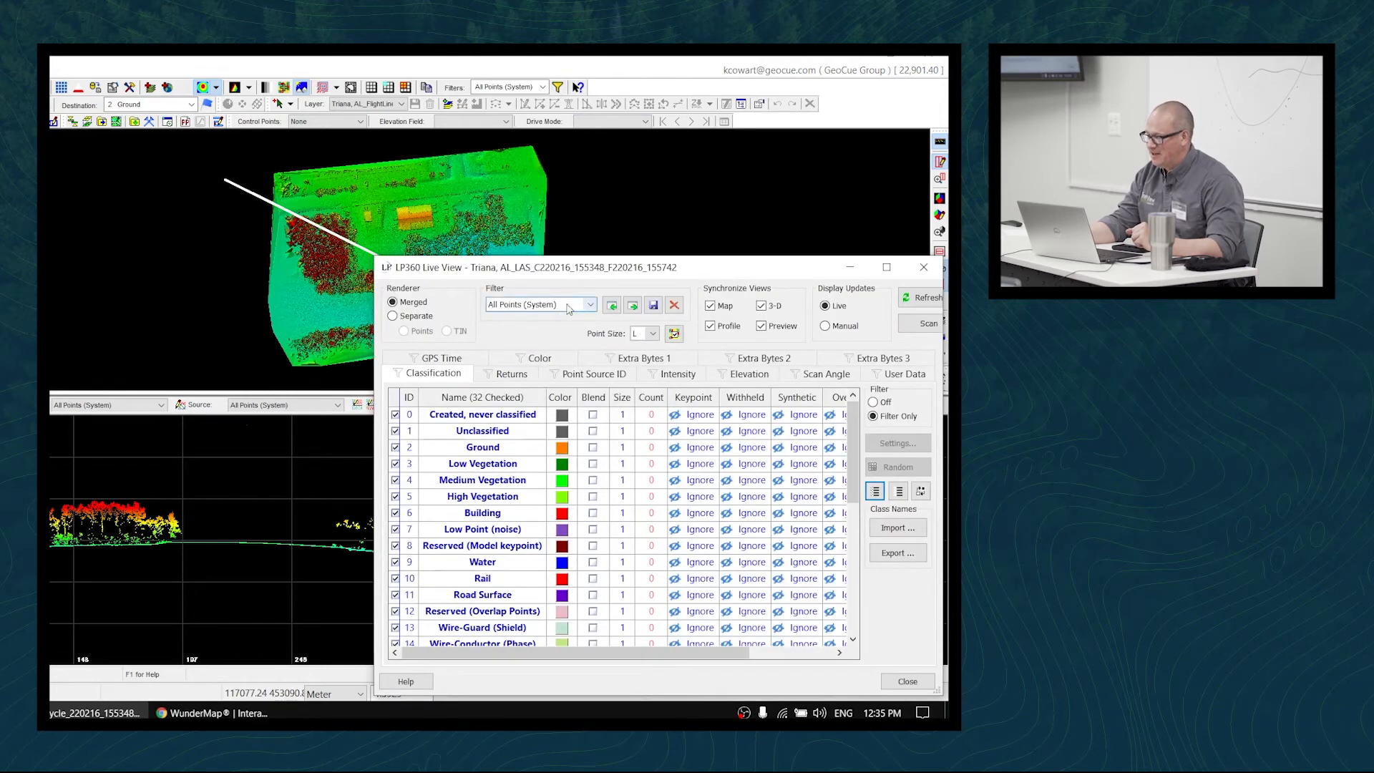
{"action": "left_click_drag", "start_coordinate": [625, 272], "coordinate": [492, 234]}
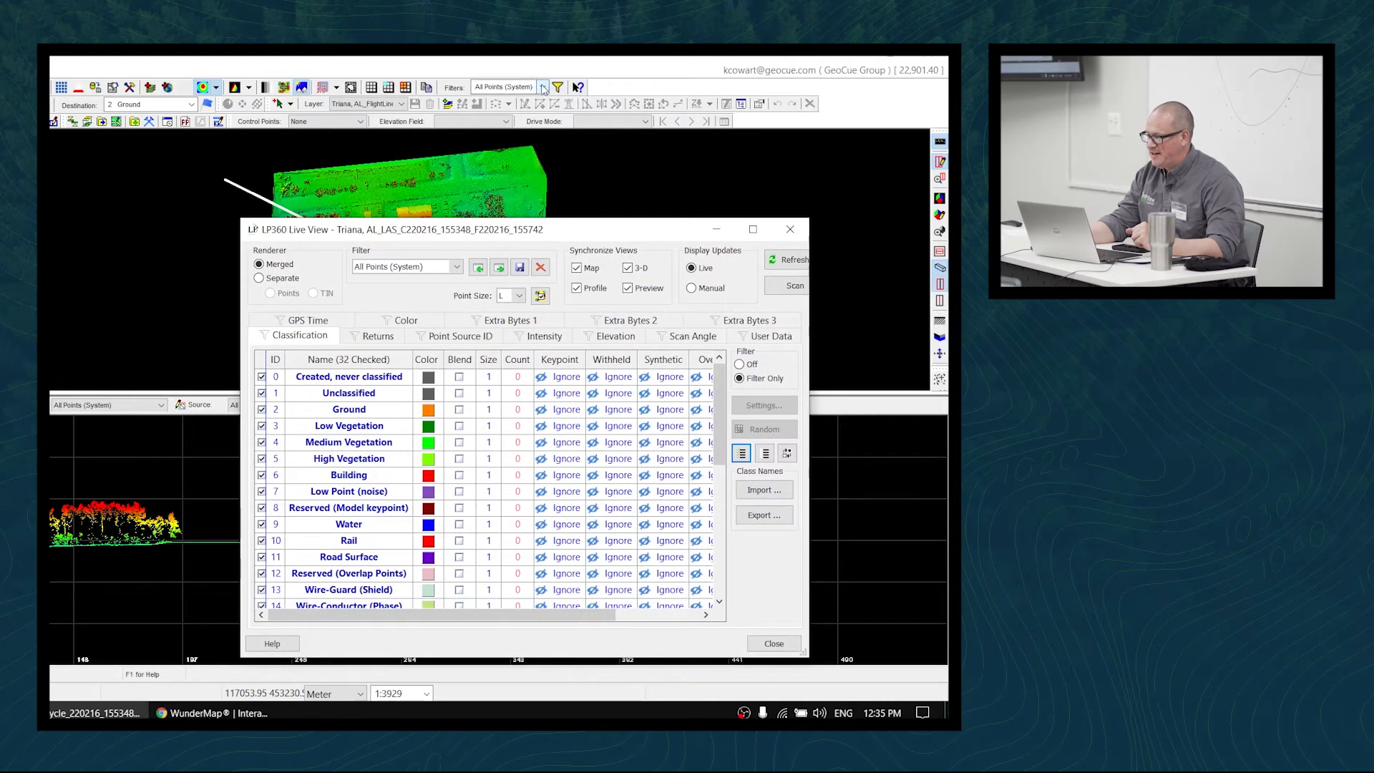
{"action": "left_click_drag", "start_coordinate": [473, 232], "coordinate": [453, 229]}
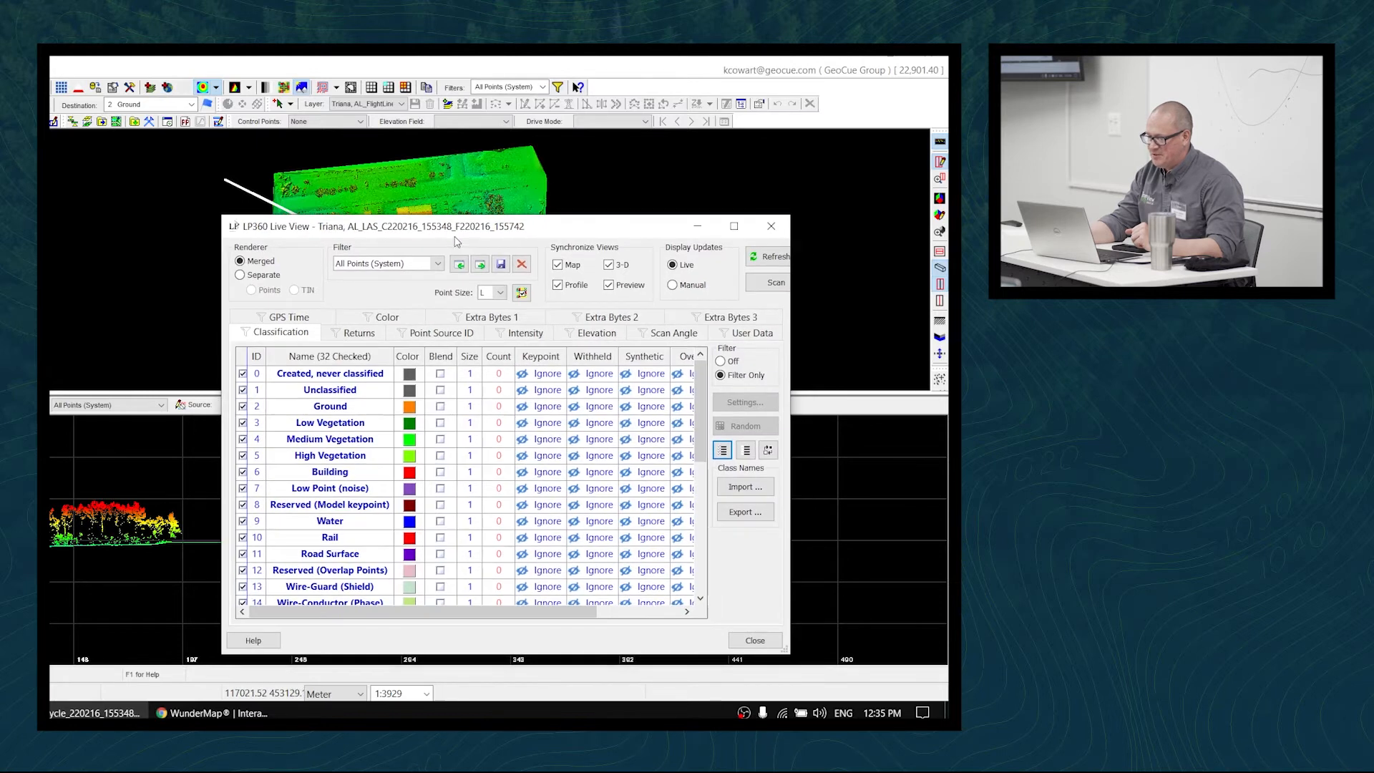
{"action": "left_click_drag", "start_coordinate": [306, 233], "coordinate": [231, 162]}
{"action": "left_click_drag", "start_coordinate": [712, 585], "coordinate": [1008, 640]}
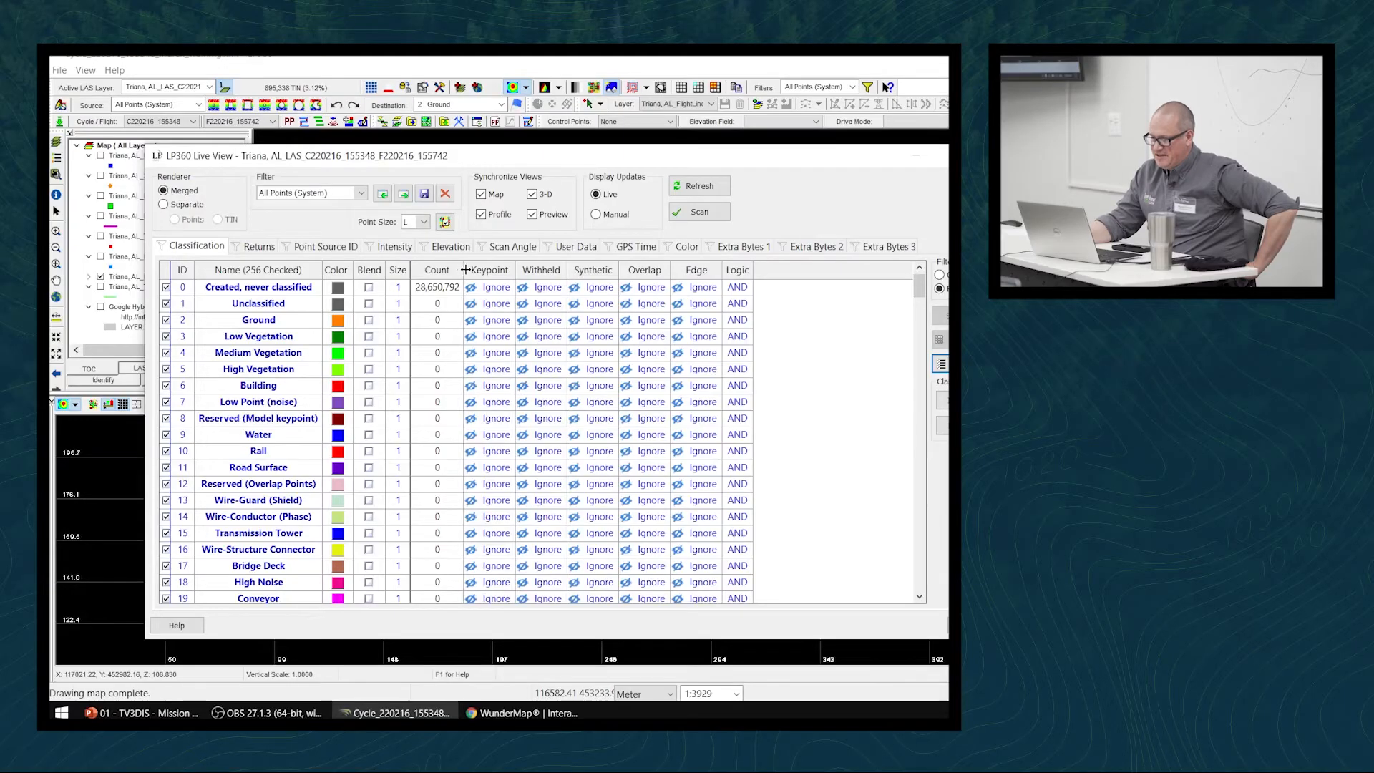
{"action": "left_click_drag", "start_coordinate": [462, 270], "coordinate": [470, 274]}
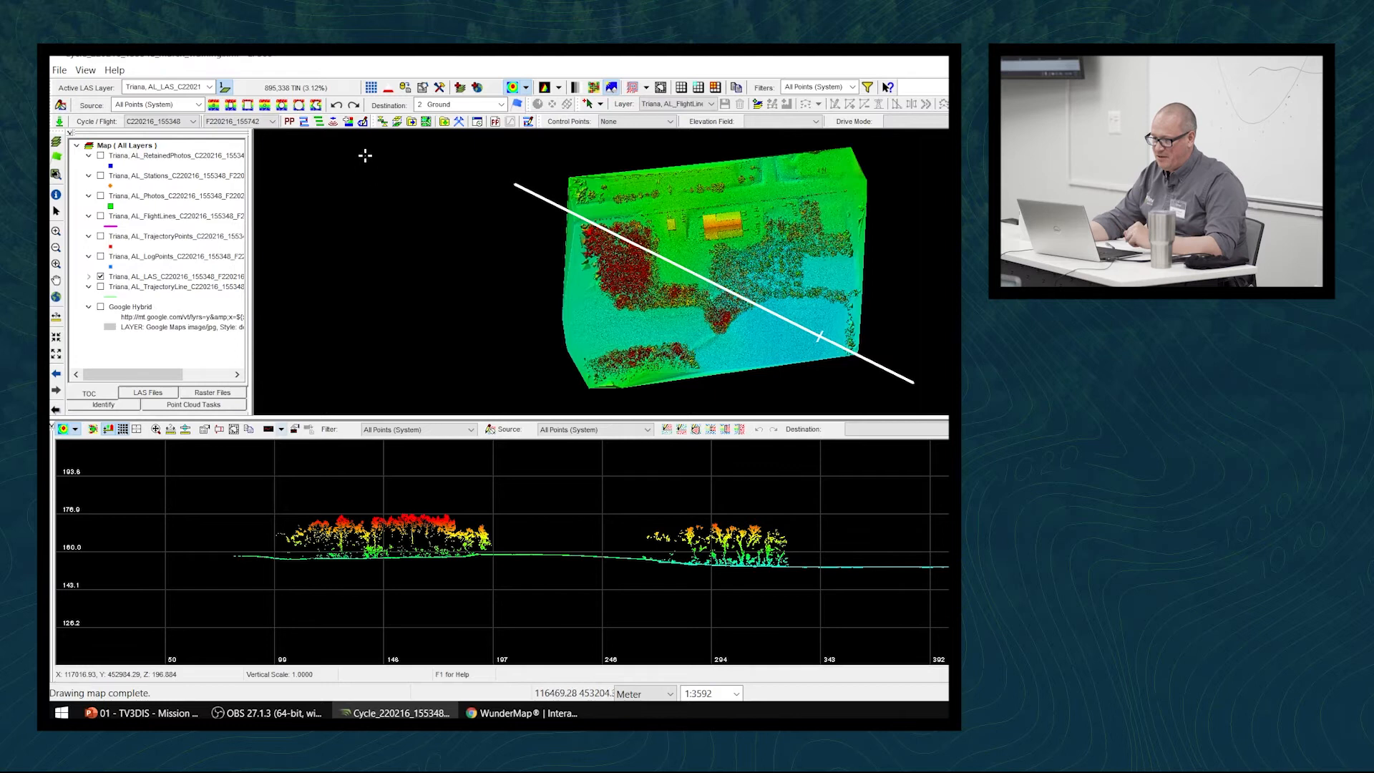
Open the Geocode LIDAR settings and enable the clip range to check its minimum and maximum distances
{"action": "left_click", "coordinate": [333, 122]}
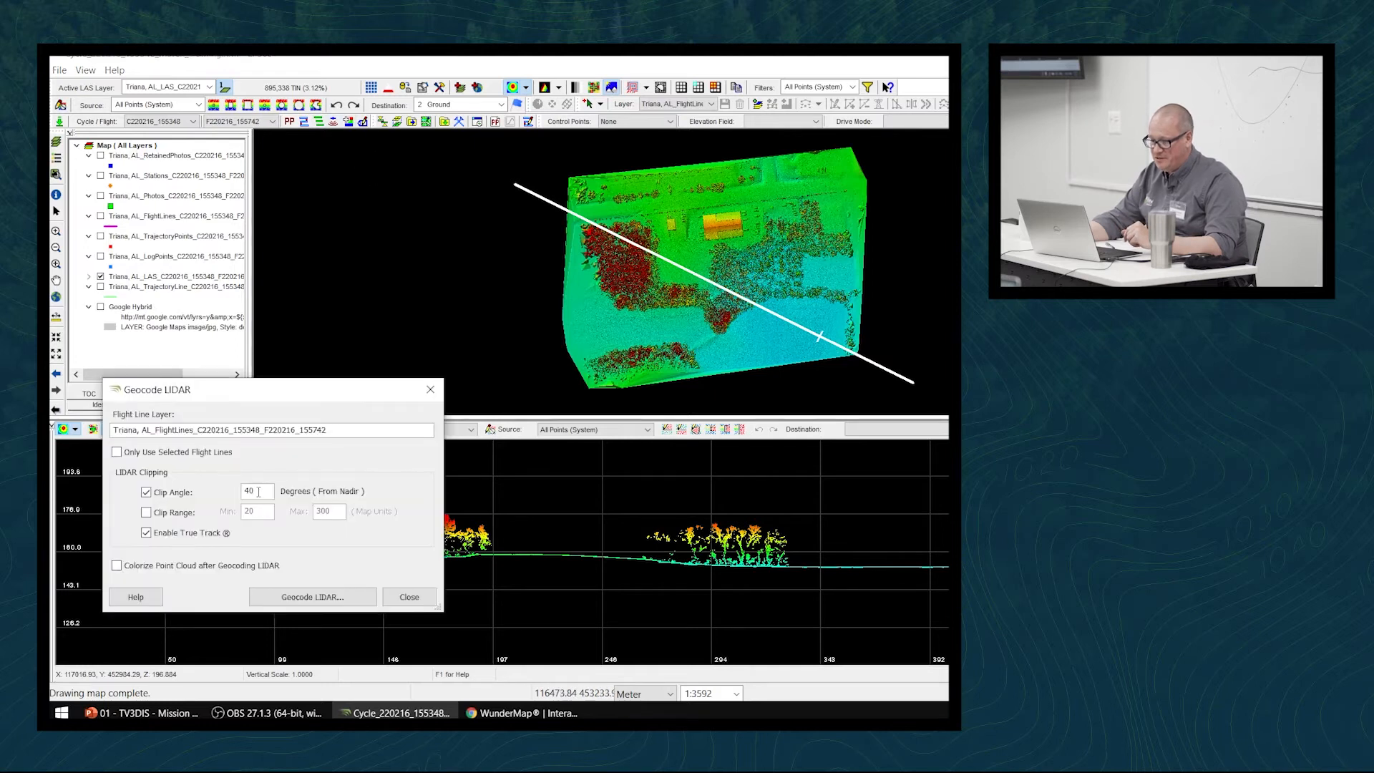
{"action": "left_click", "coordinate": [147, 513]}
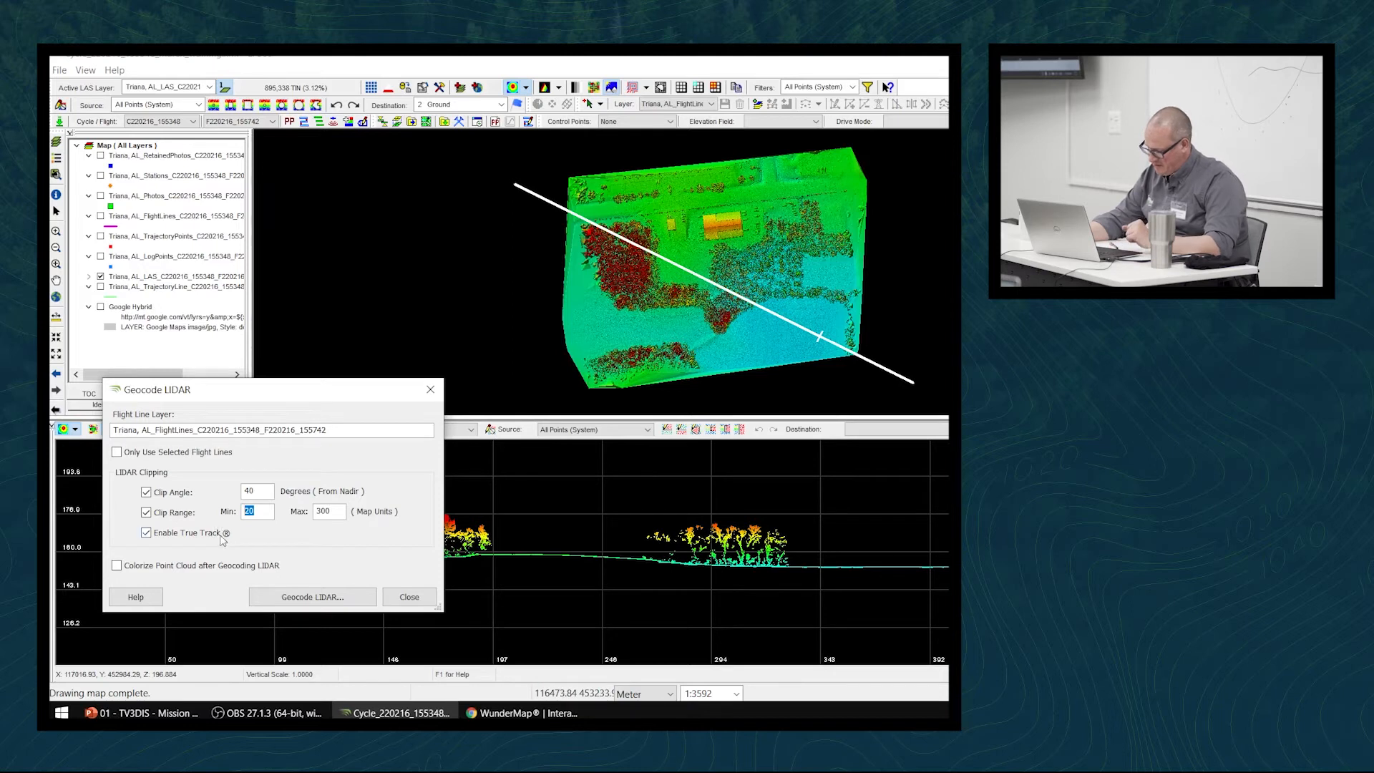
{"action": "left_click", "coordinate": [303, 606]}
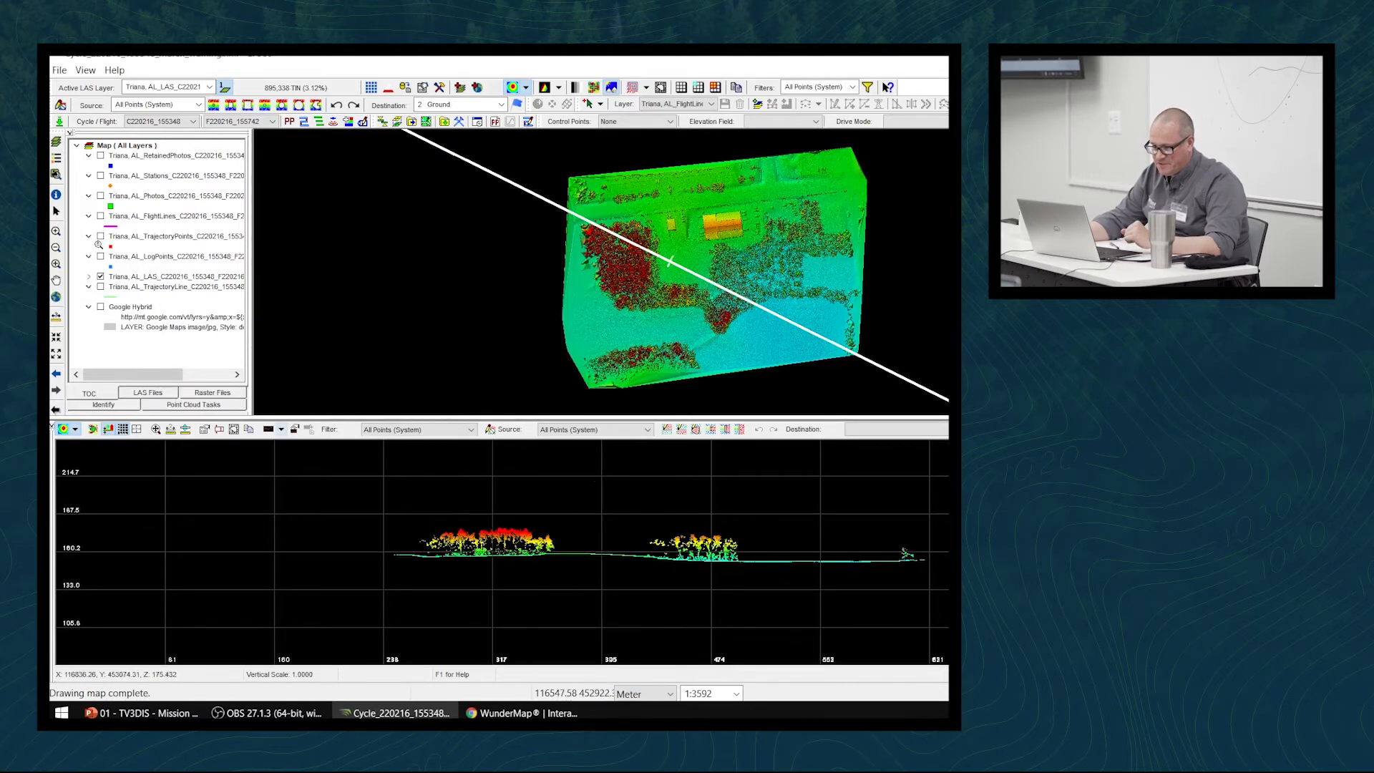
Show the FlightLines layer and frame the profile so that the space above the trees up to the flight lines is in view
{"action": "left_click", "coordinate": [101, 216]}
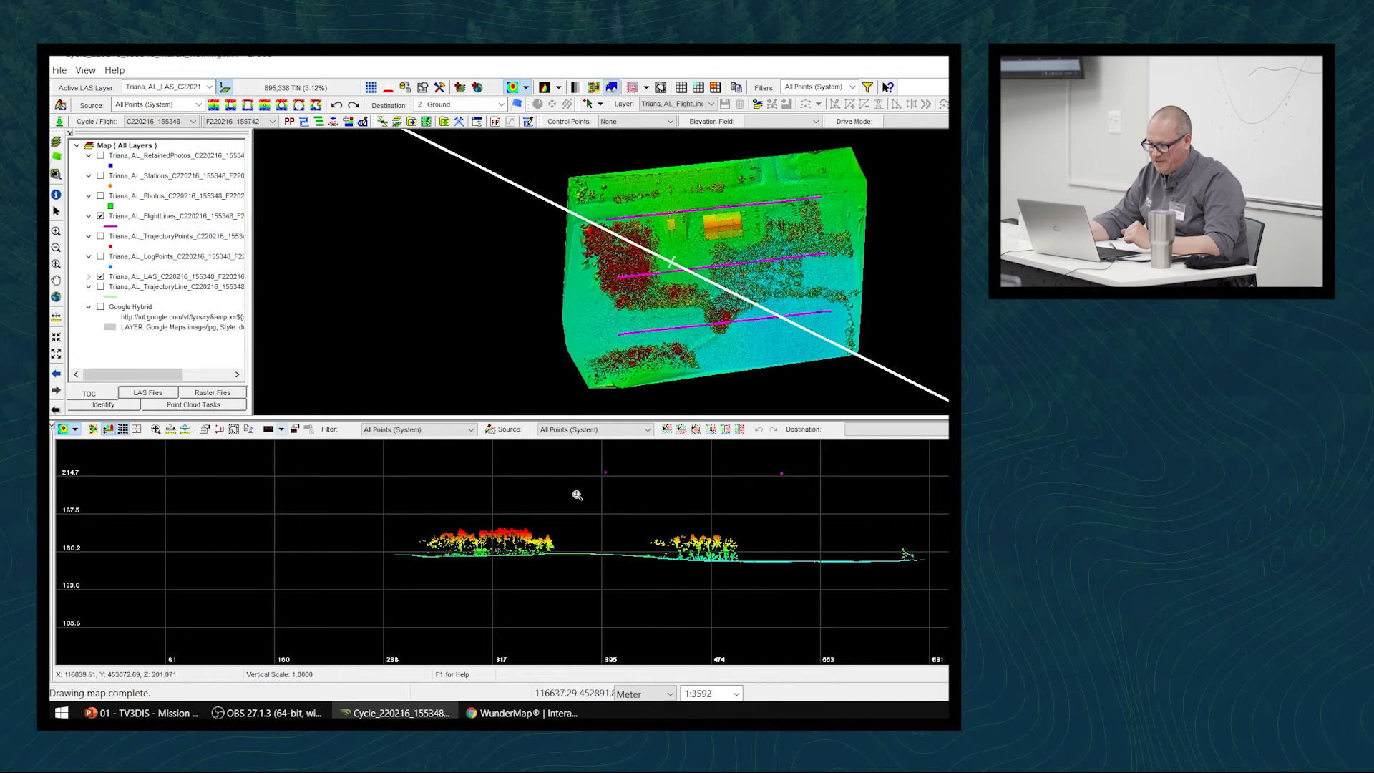
{"action": "scroll", "coordinate": [723, 487], "scroll_direction": "down", "scroll_amount": 3}
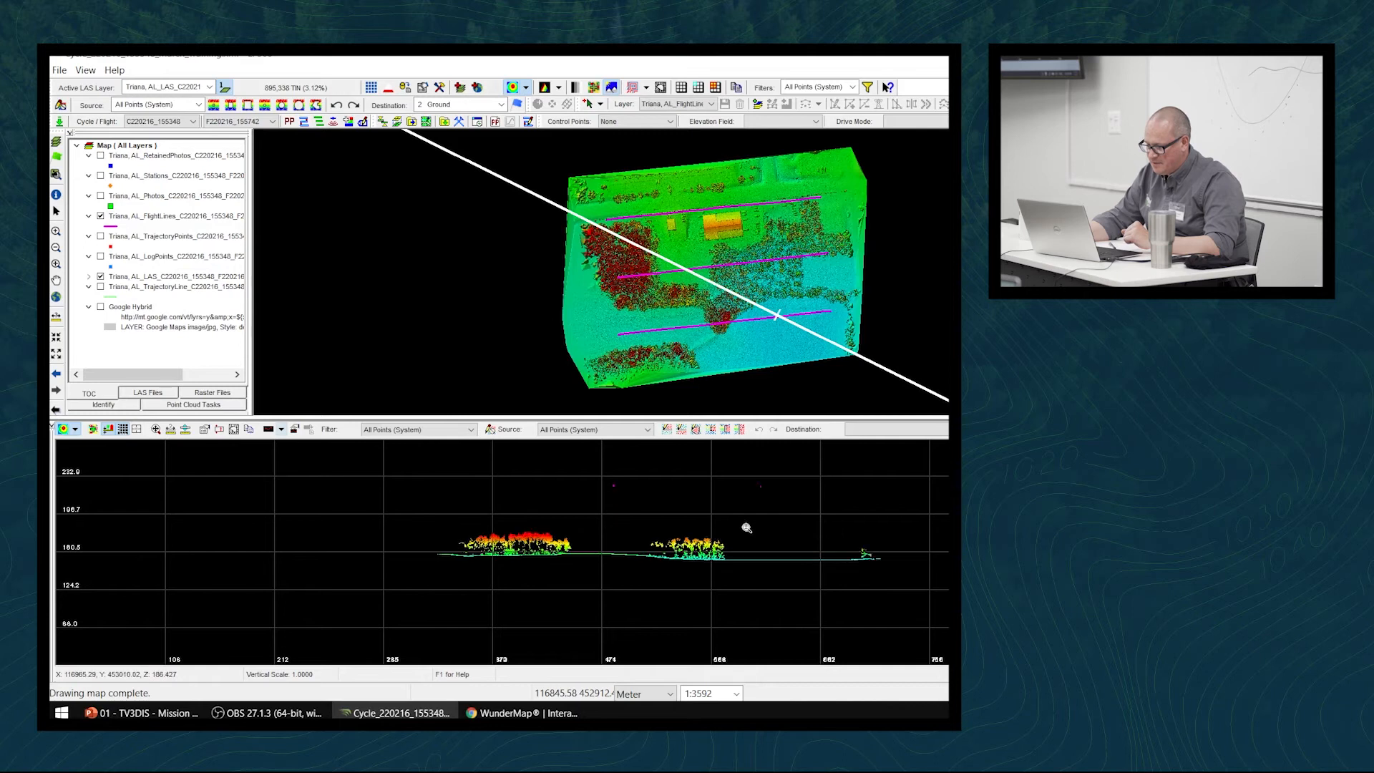
{"action": "scroll", "coordinate": [750, 525], "scroll_direction": "up", "scroll_amount": 3}
{"action": "middle_click_drag", "start_coordinate": [742, 503], "coordinate": [779, 563]}
{"action": "middle_click_drag", "start_coordinate": [492, 549], "coordinate": [537, 497]}
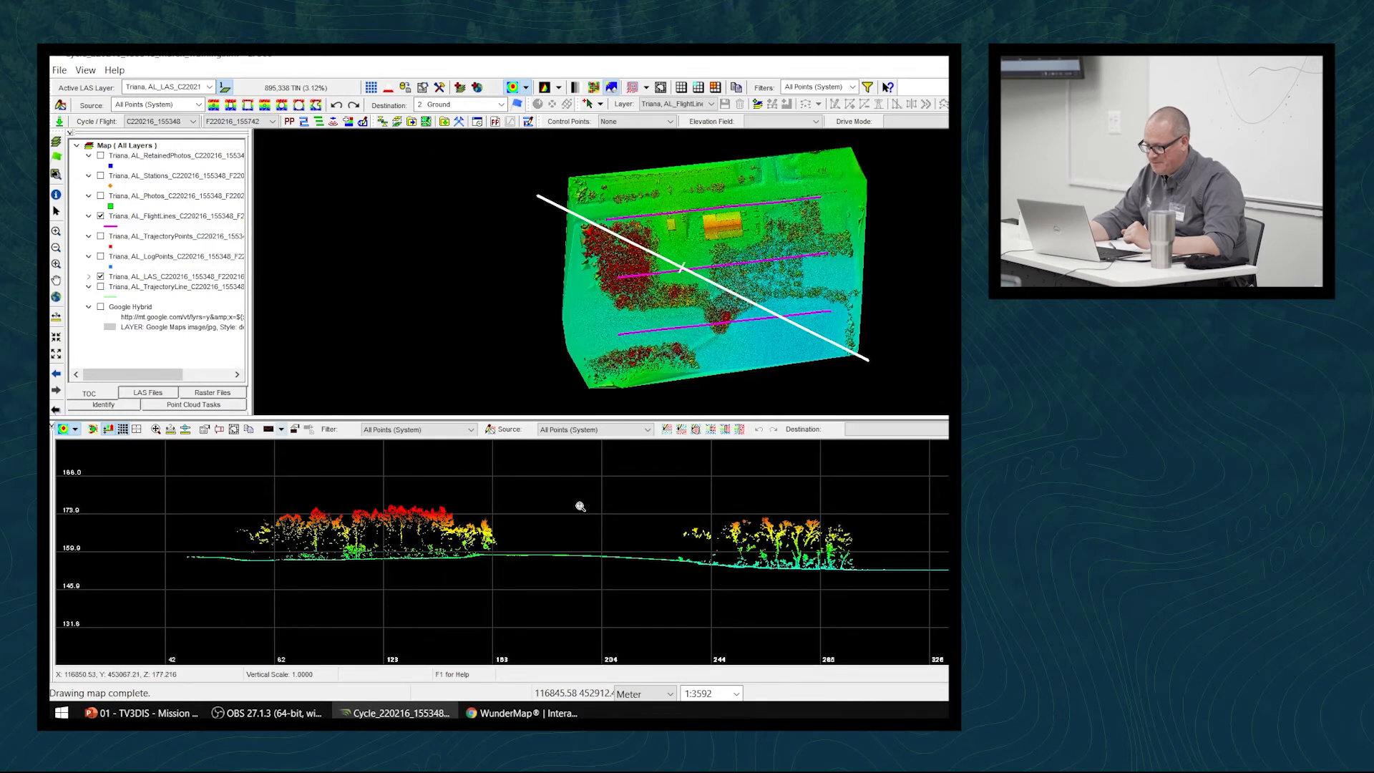
{"action": "middle_click_drag", "start_coordinate": [614, 454], "coordinate": [614, 499]}
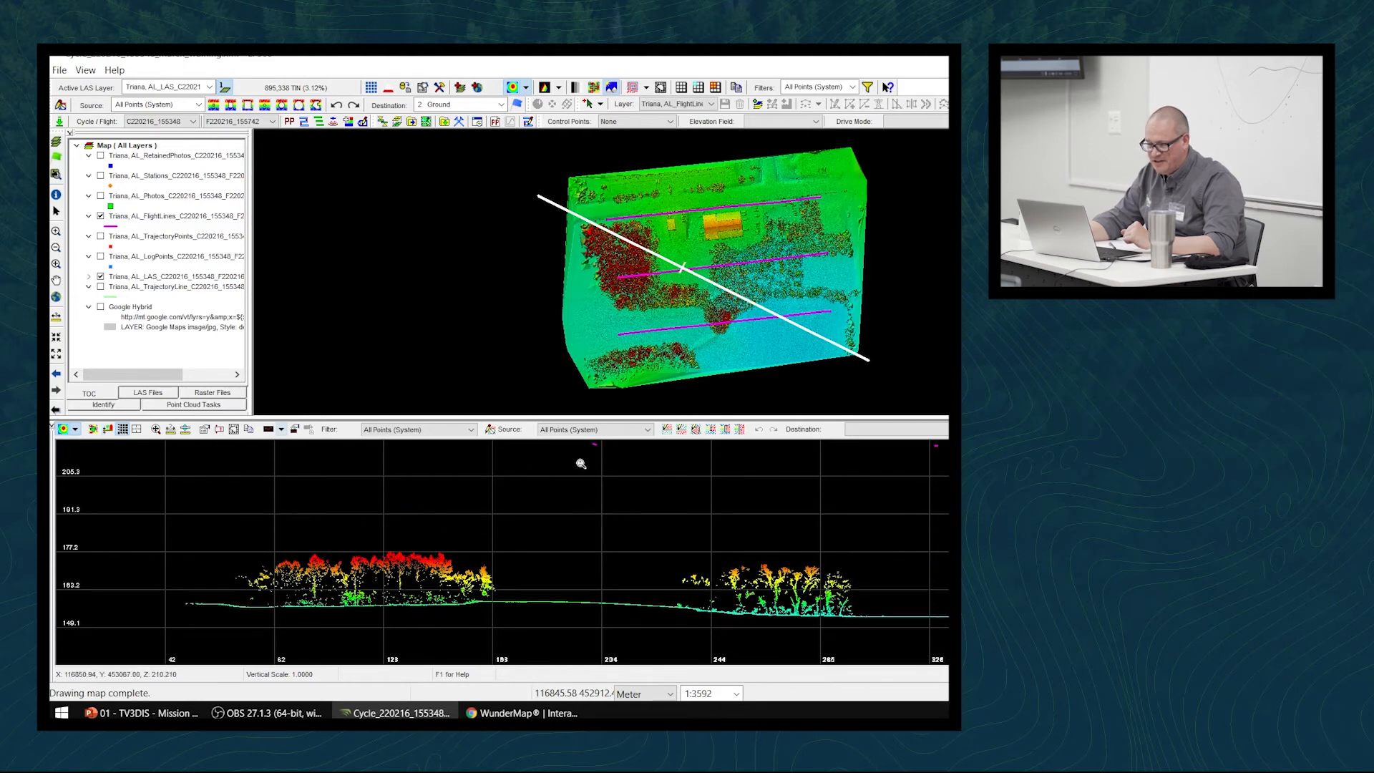
Set the point size to 3 in the Live View display settings and close them
{"action": "left_click", "coordinate": [852, 87]}
{"action": "left_click", "coordinate": [867, 87]}
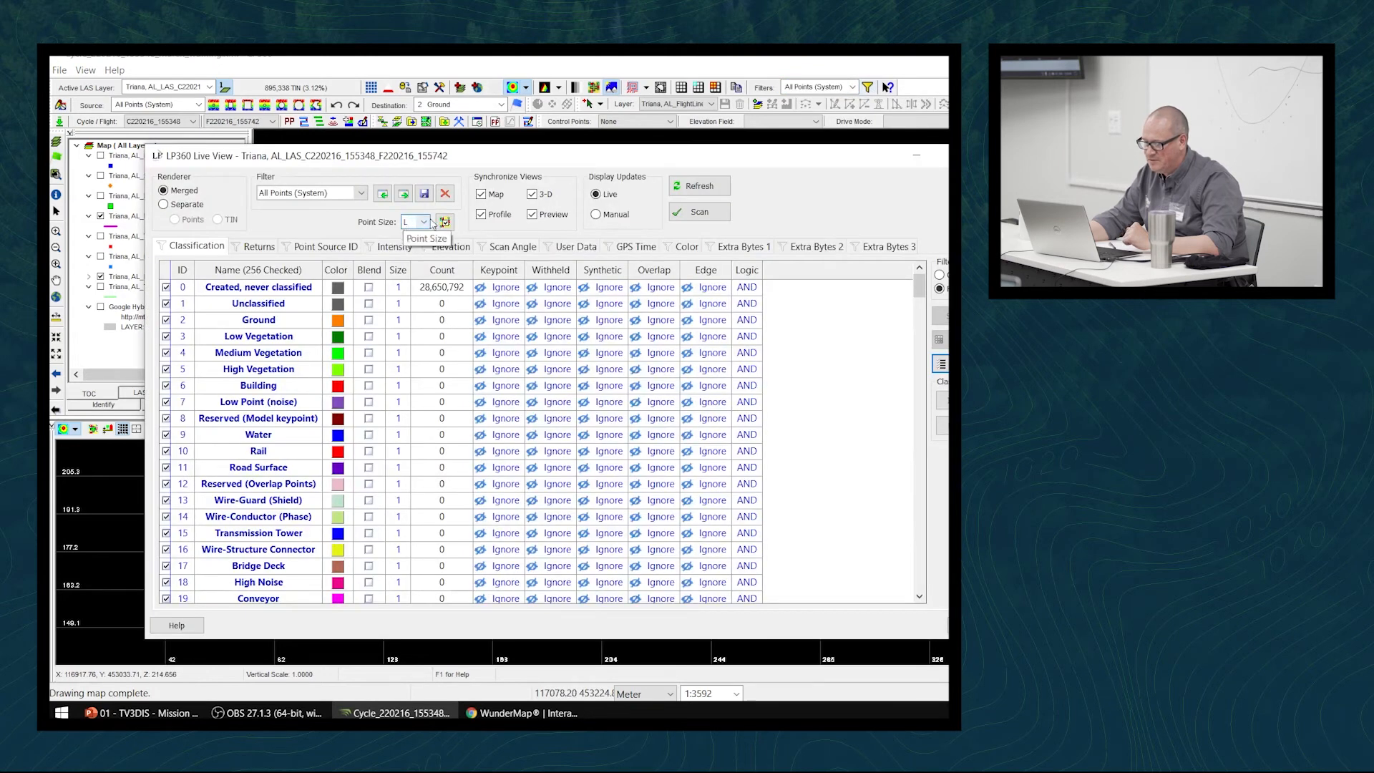
{"action": "left_click_drag", "start_coordinate": [384, 159], "coordinate": [398, 156]}
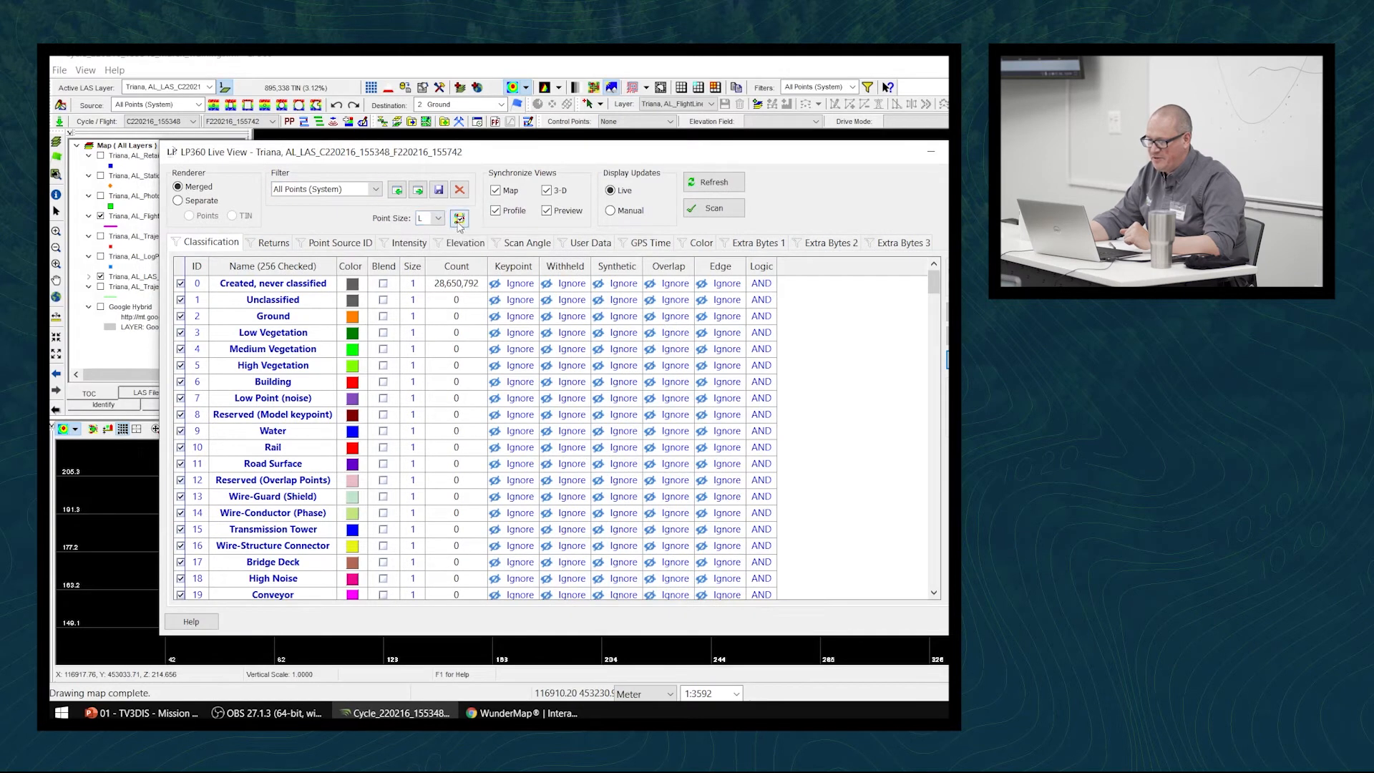
{"action": "left_click", "coordinate": [438, 219]}
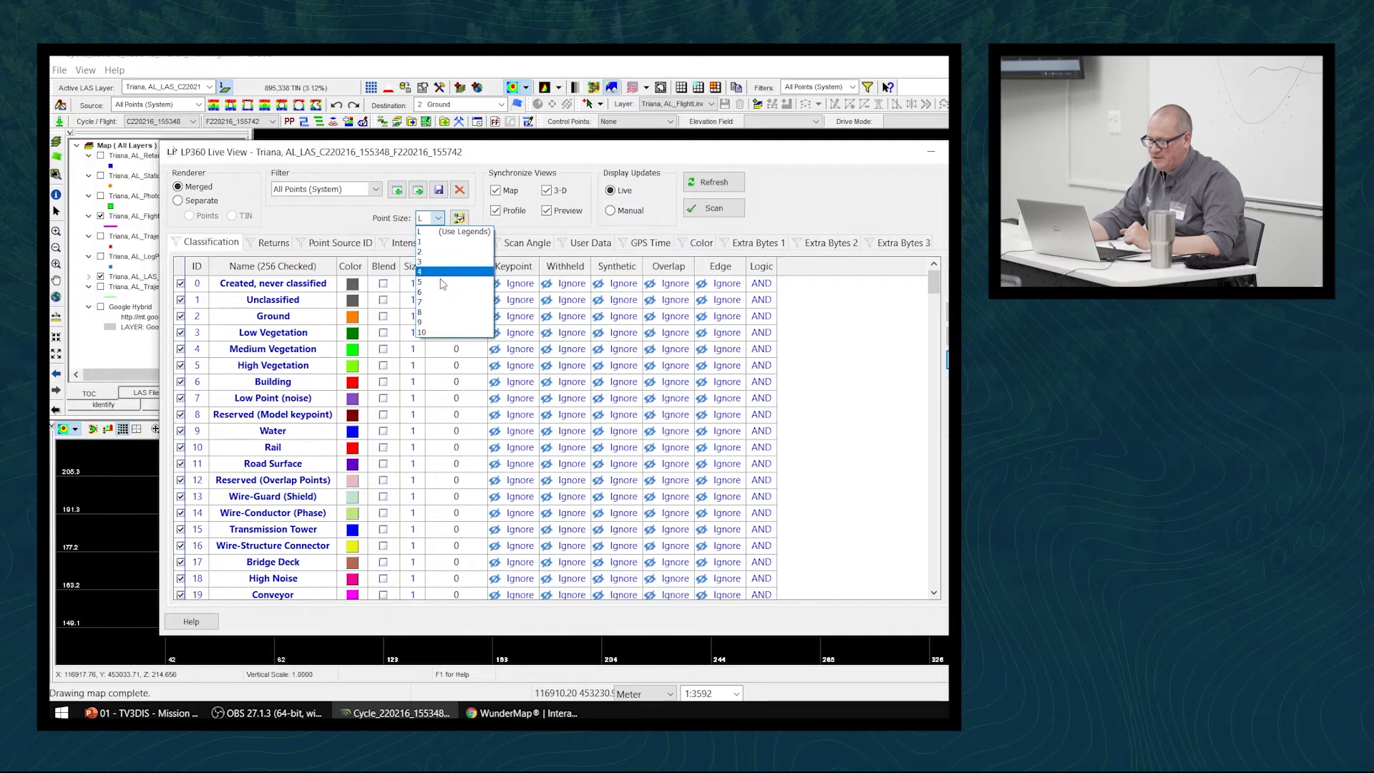
{"action": "left_click", "coordinate": [442, 262]}
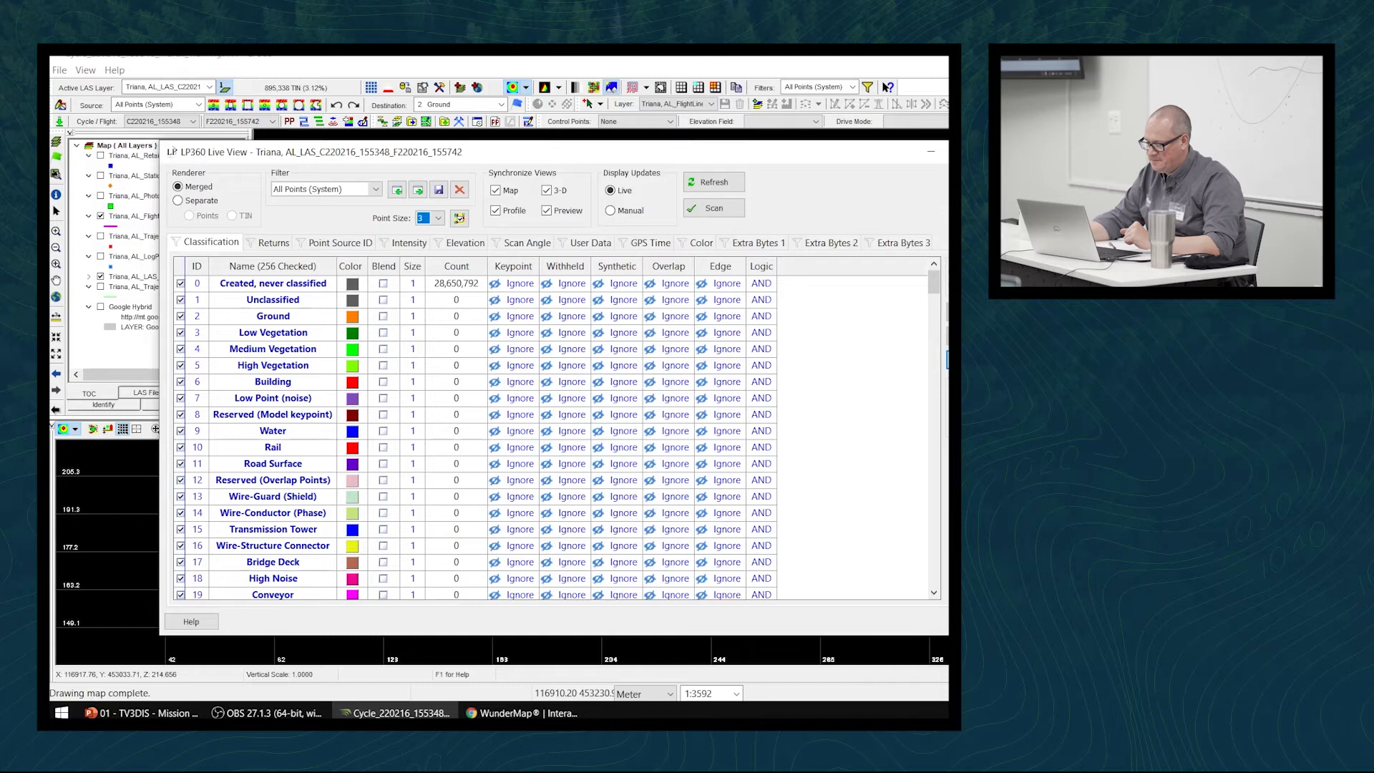
{"action": "key", "text": "Escape"}
Cut a new profile along the middle flight line across the full width of the point cloud
{"action": "scroll", "coordinate": [698, 490], "scroll_direction": "up", "scroll_amount": 1}
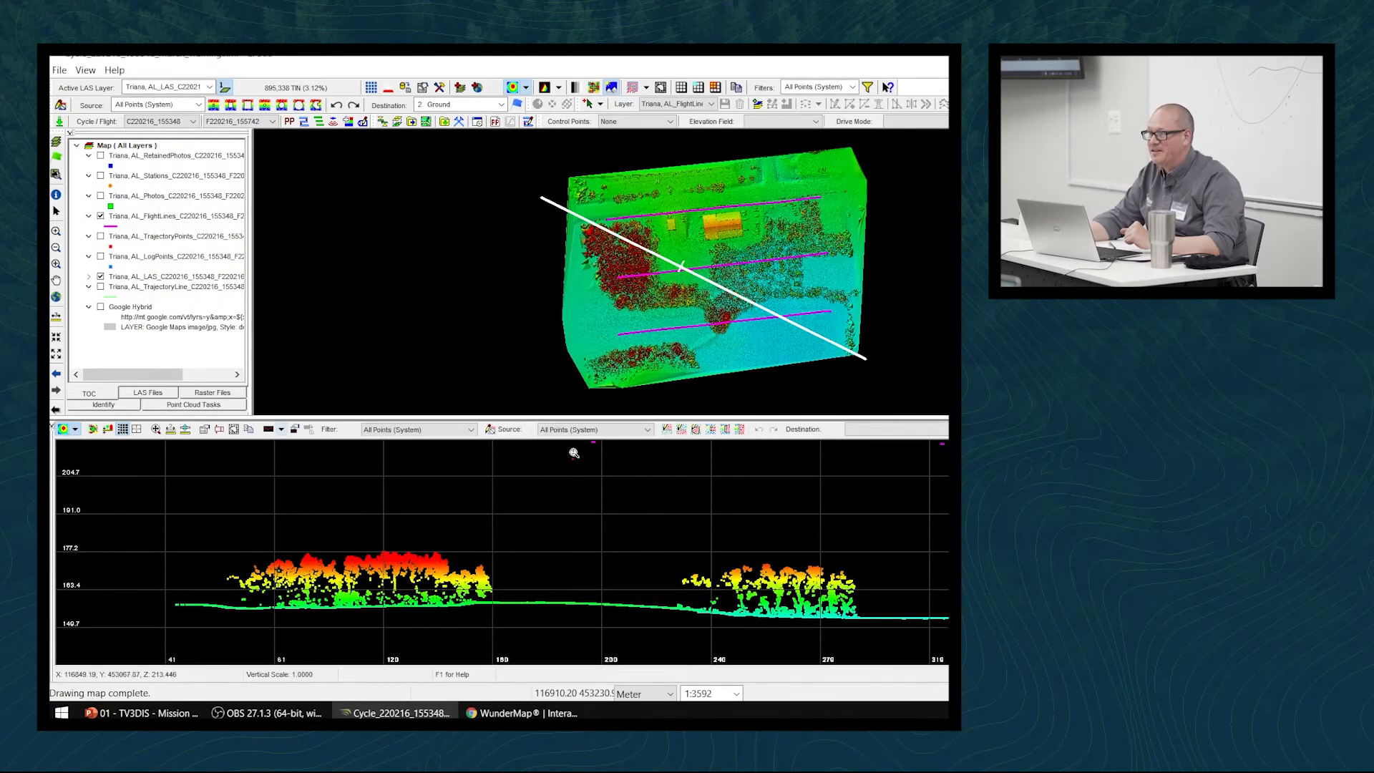
{"action": "scroll", "coordinate": [659, 496], "scroll_direction": "up", "scroll_amount": 1}
{"action": "scroll", "coordinate": [676, 486], "scroll_direction": "up", "scroll_amount": 1}
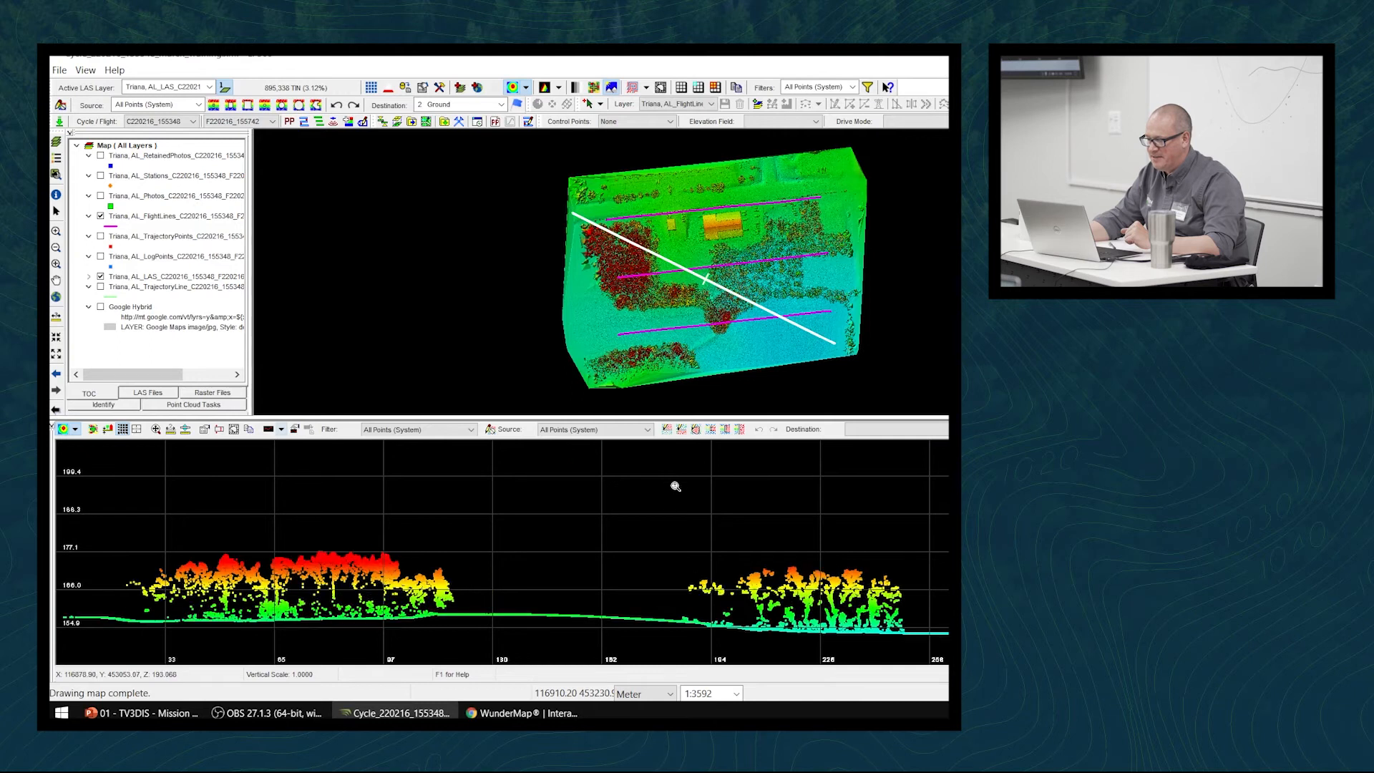
{"action": "scroll", "coordinate": [683, 544], "scroll_direction": "down", "scroll_amount": 1}
{"action": "scroll", "coordinate": [689, 552], "scroll_direction": "down", "scroll_amount": 1}
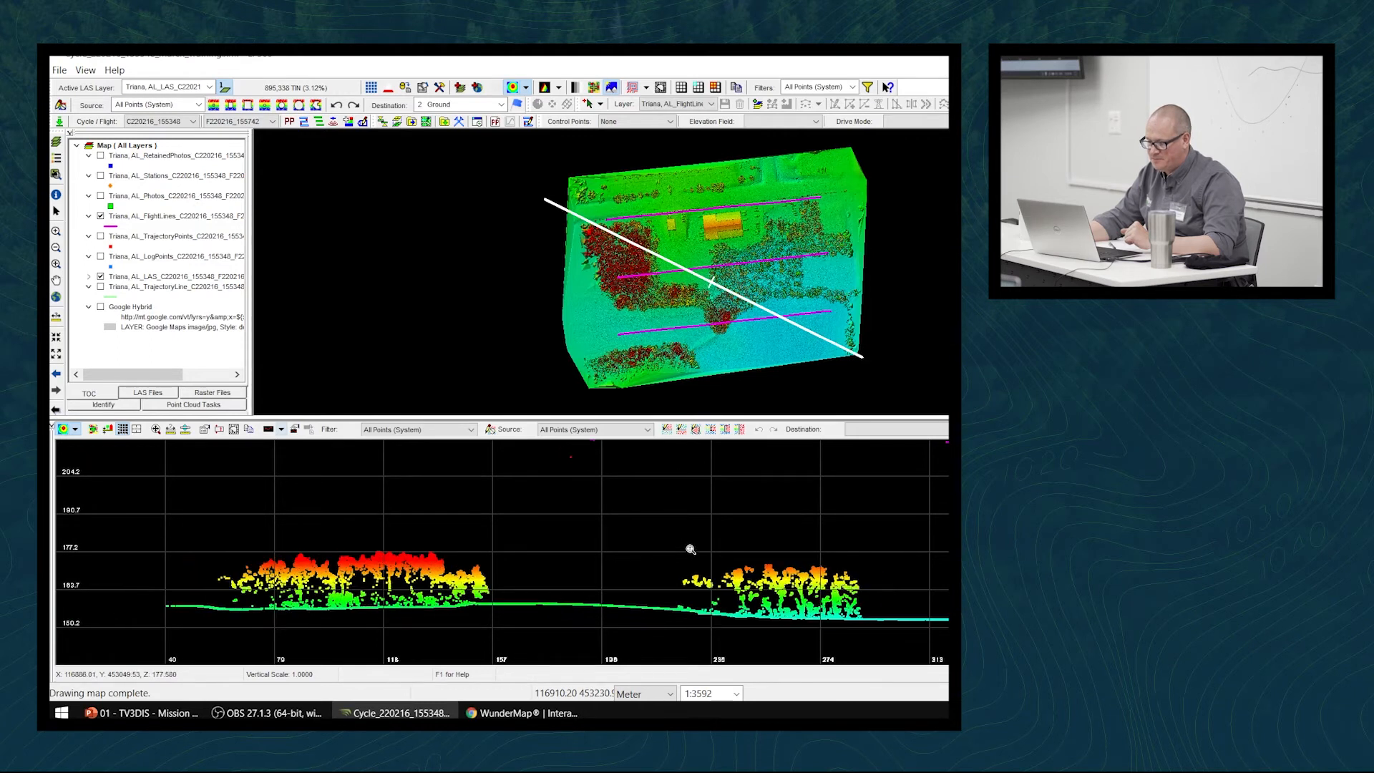
{"action": "scroll", "coordinate": [686, 547], "scroll_direction": "down", "scroll_amount": 1}
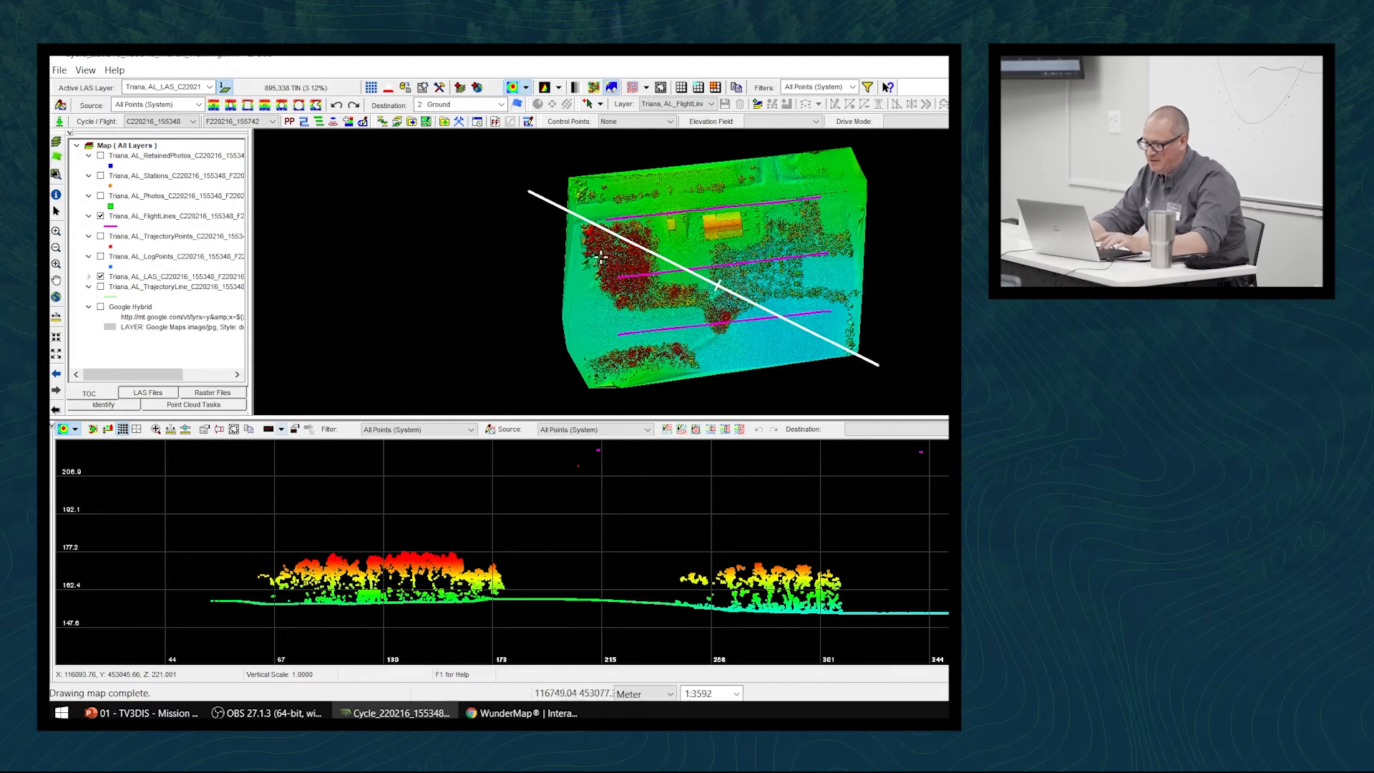
{"action": "left_click", "coordinate": [561, 280]}
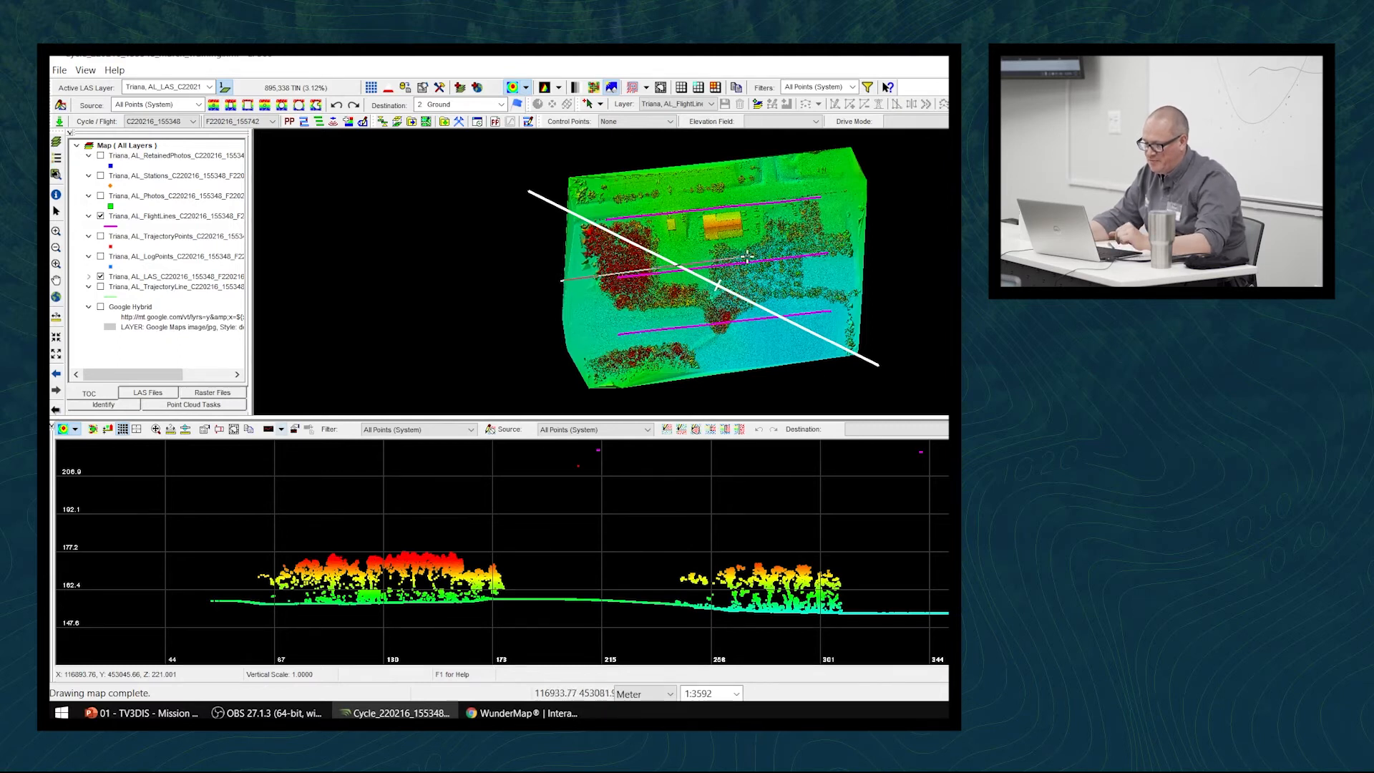
{"action": "left_click", "coordinate": [877, 246]}
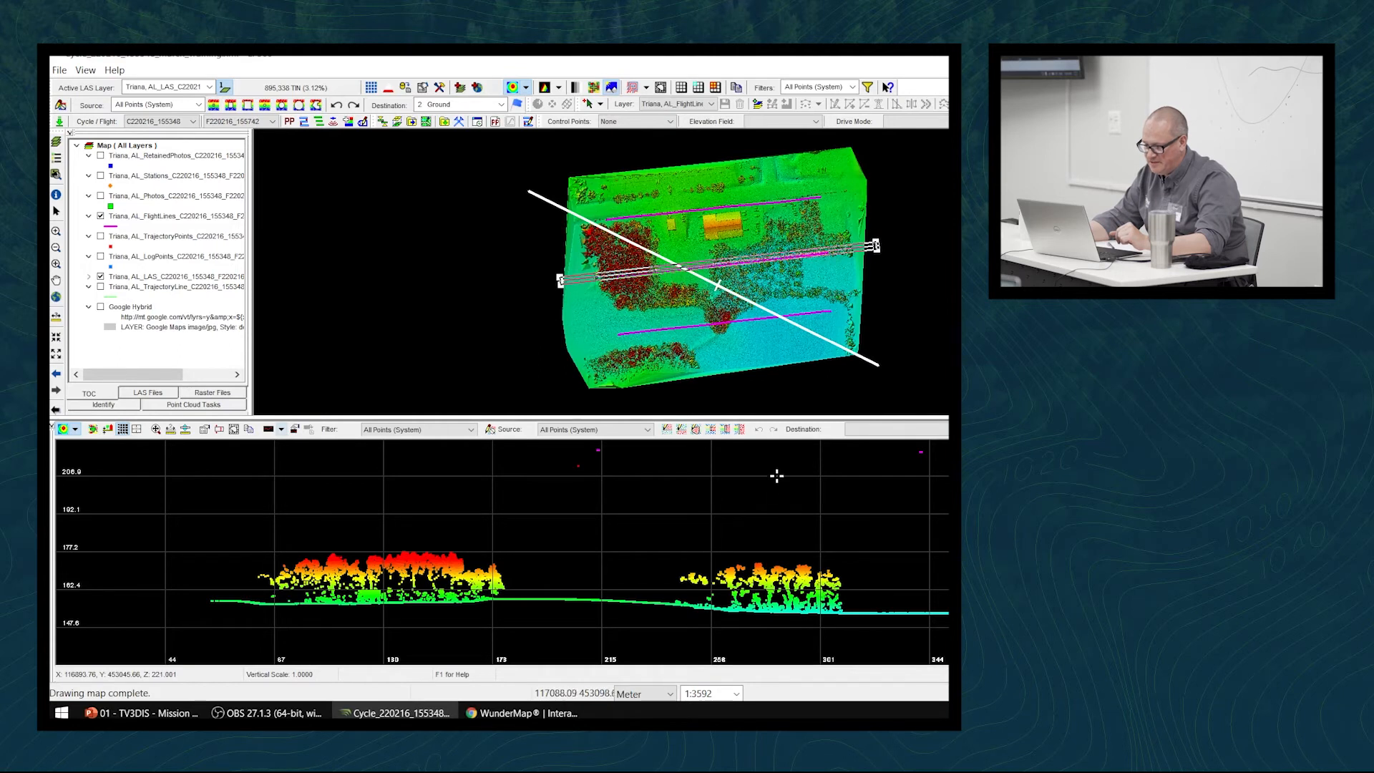
{"action": "scroll", "coordinate": [463, 515], "scroll_direction": "down", "scroll_amount": 2}
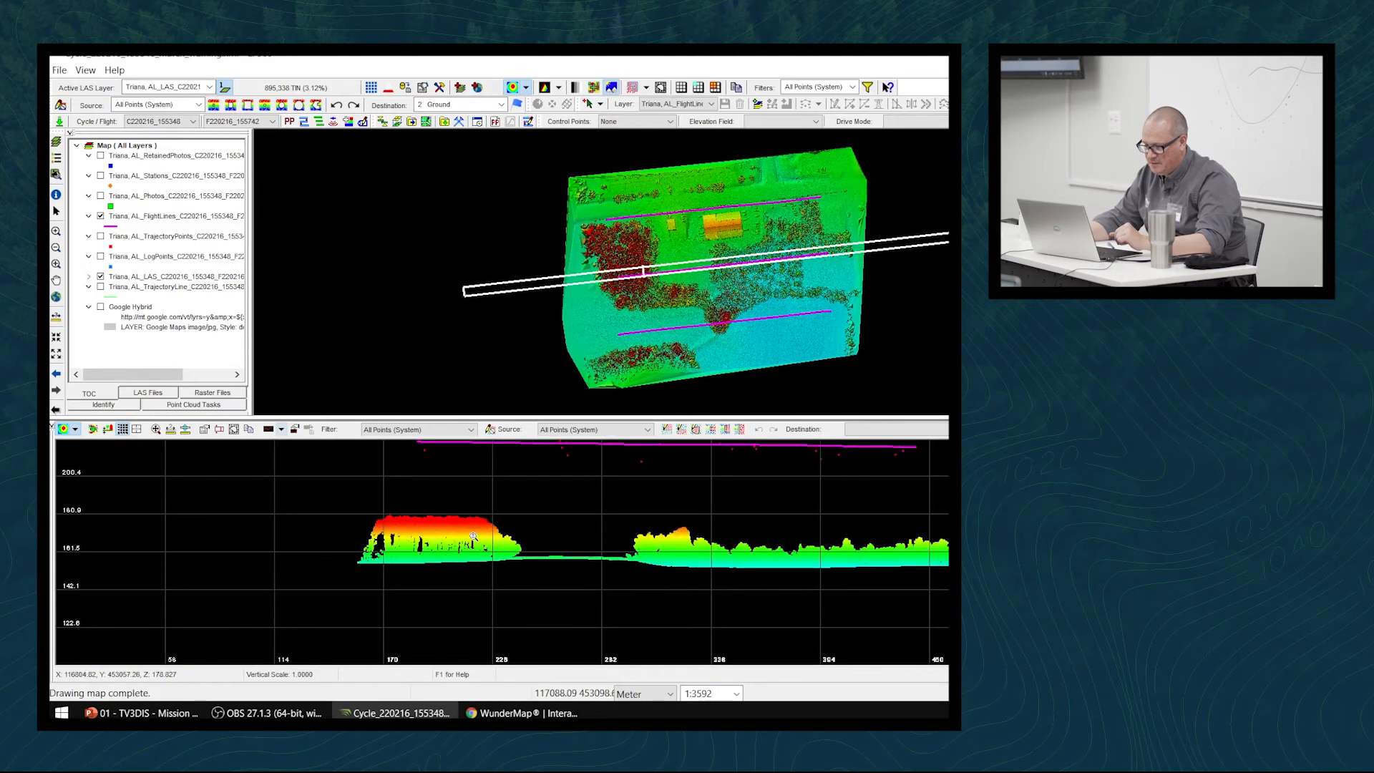
Measure from the flight line down to the ground and treetops at the far end of the profile
{"action": "middle_click_drag", "start_coordinate": [480, 557], "coordinate": [529, 563]}
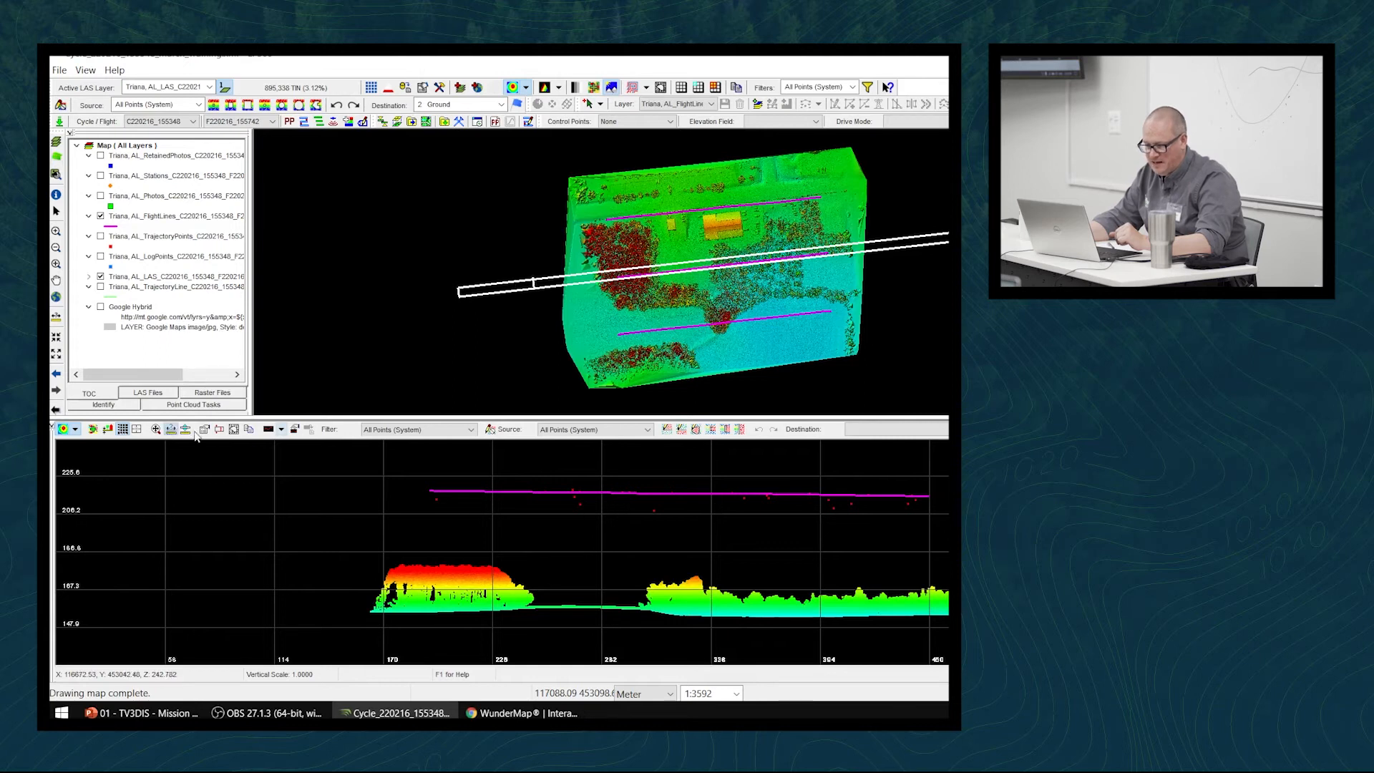
{"action": "left_click", "coordinate": [170, 430]}
{"action": "left_click", "coordinate": [451, 491]}
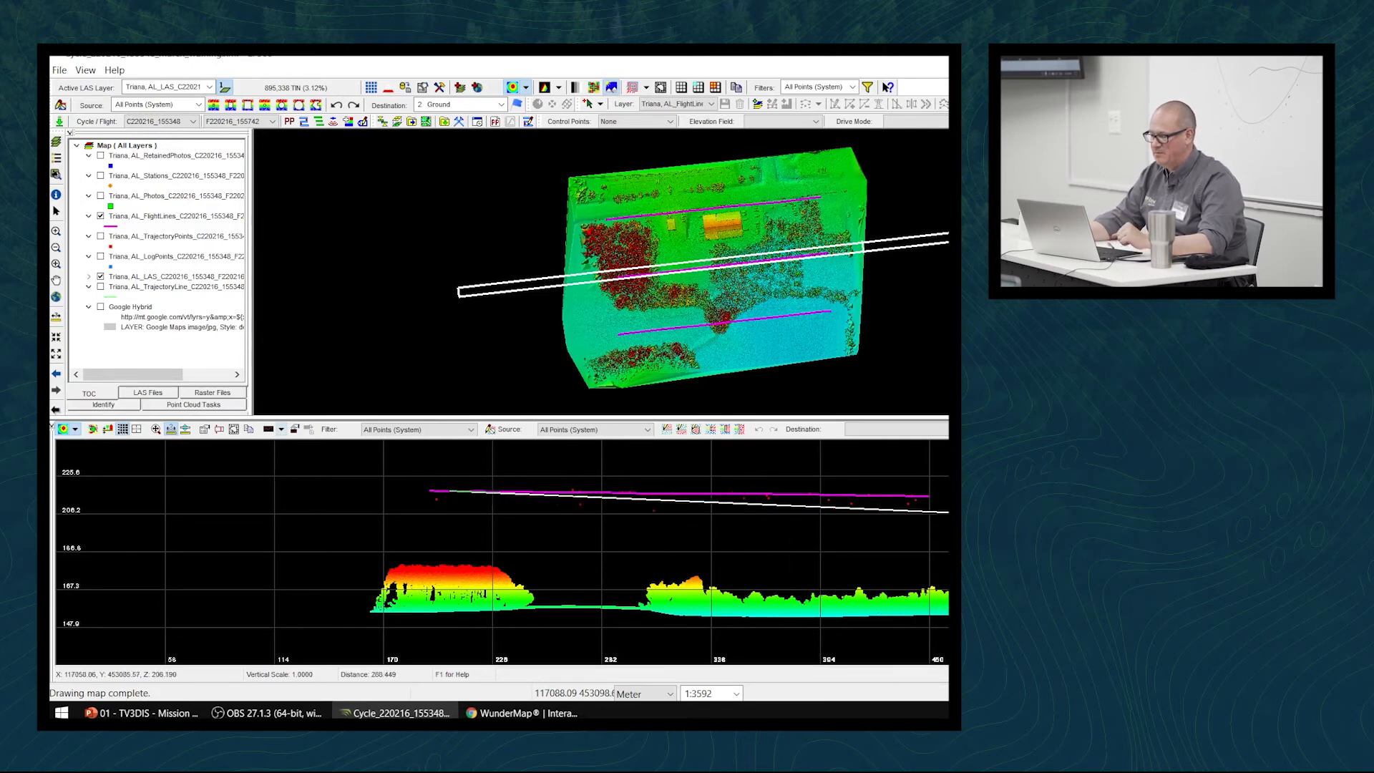
{"action": "left_click", "coordinate": [918, 622]}
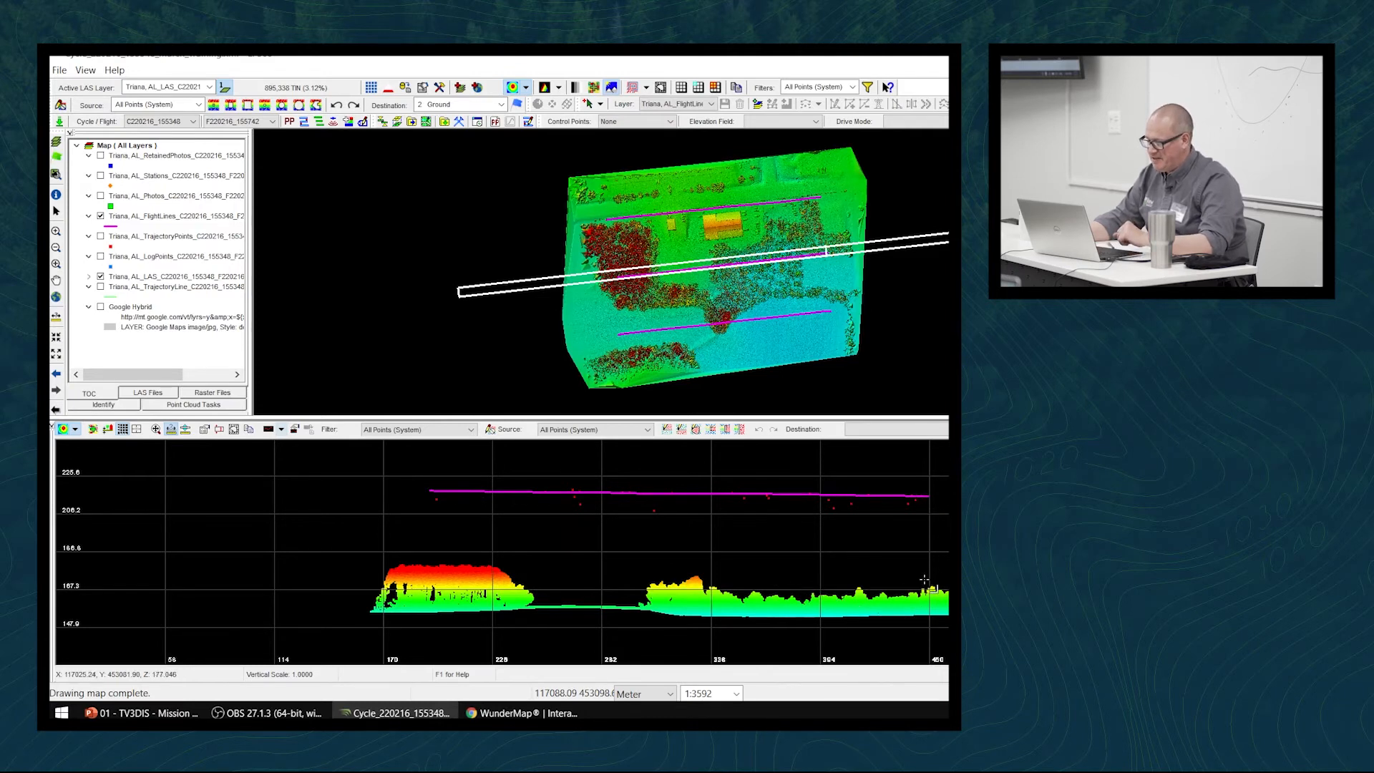
{"action": "left_click", "coordinate": [927, 495]}
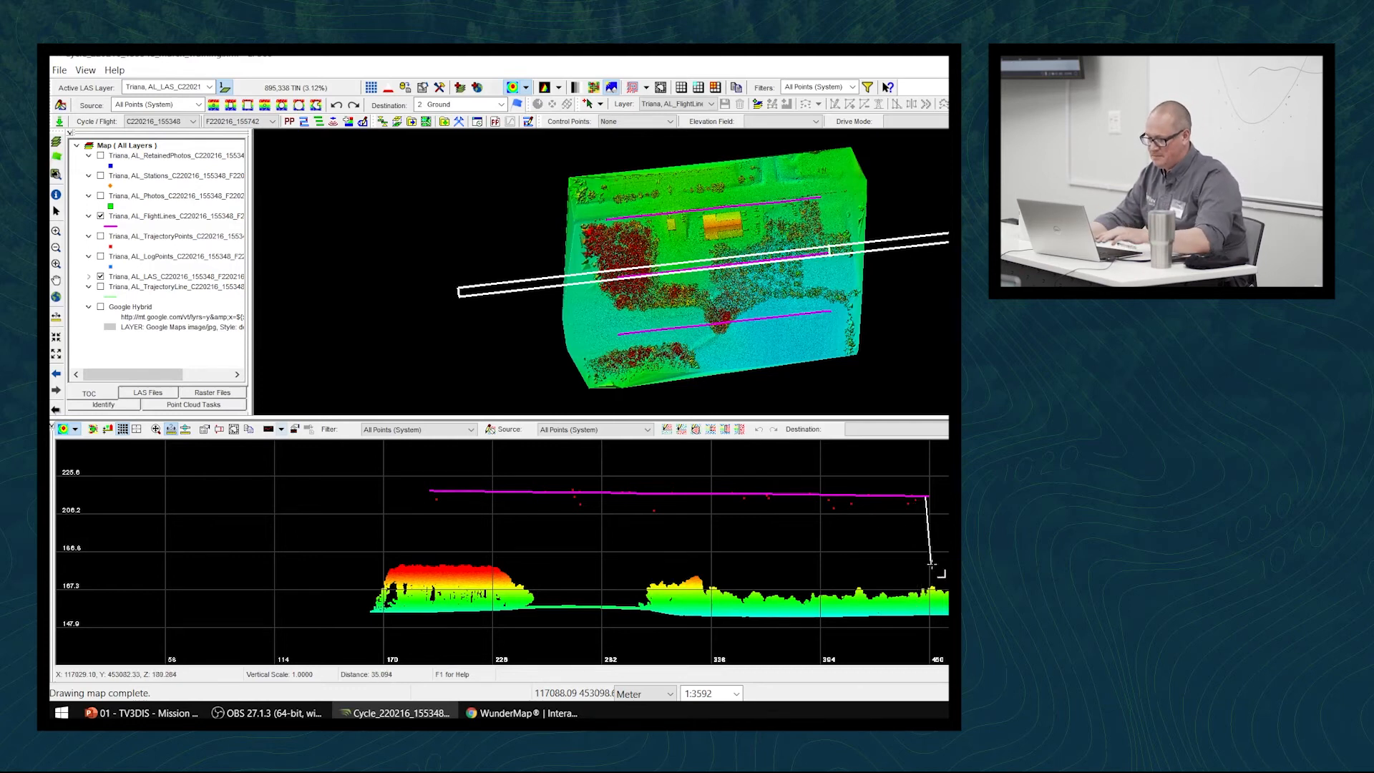
Cut a narrow profile along the column of parked cars beside the large building
{"action": "scroll", "coordinate": [791, 257], "scroll_direction": "up", "scroll_amount": 3}
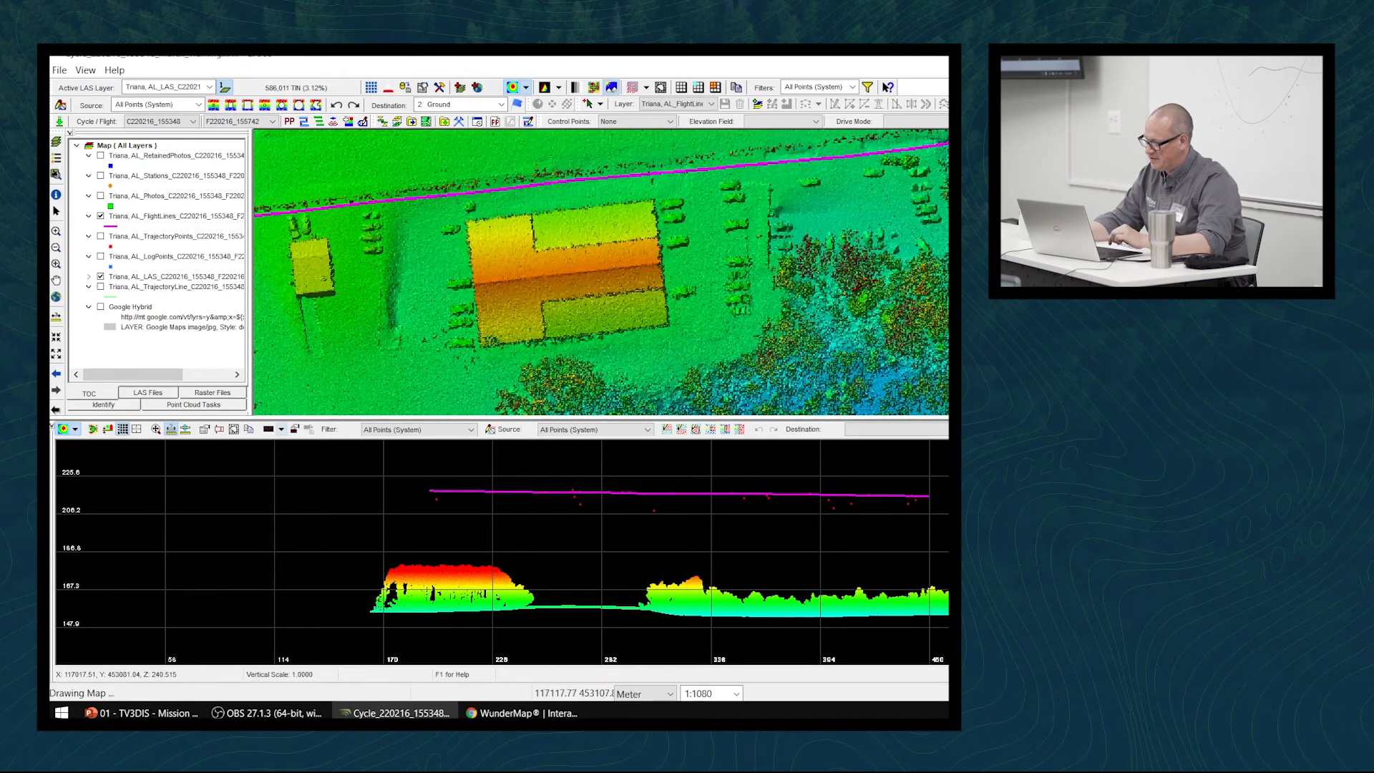
{"action": "left_click", "coordinate": [740, 348]}
{"action": "left_click", "coordinate": [753, 348]}
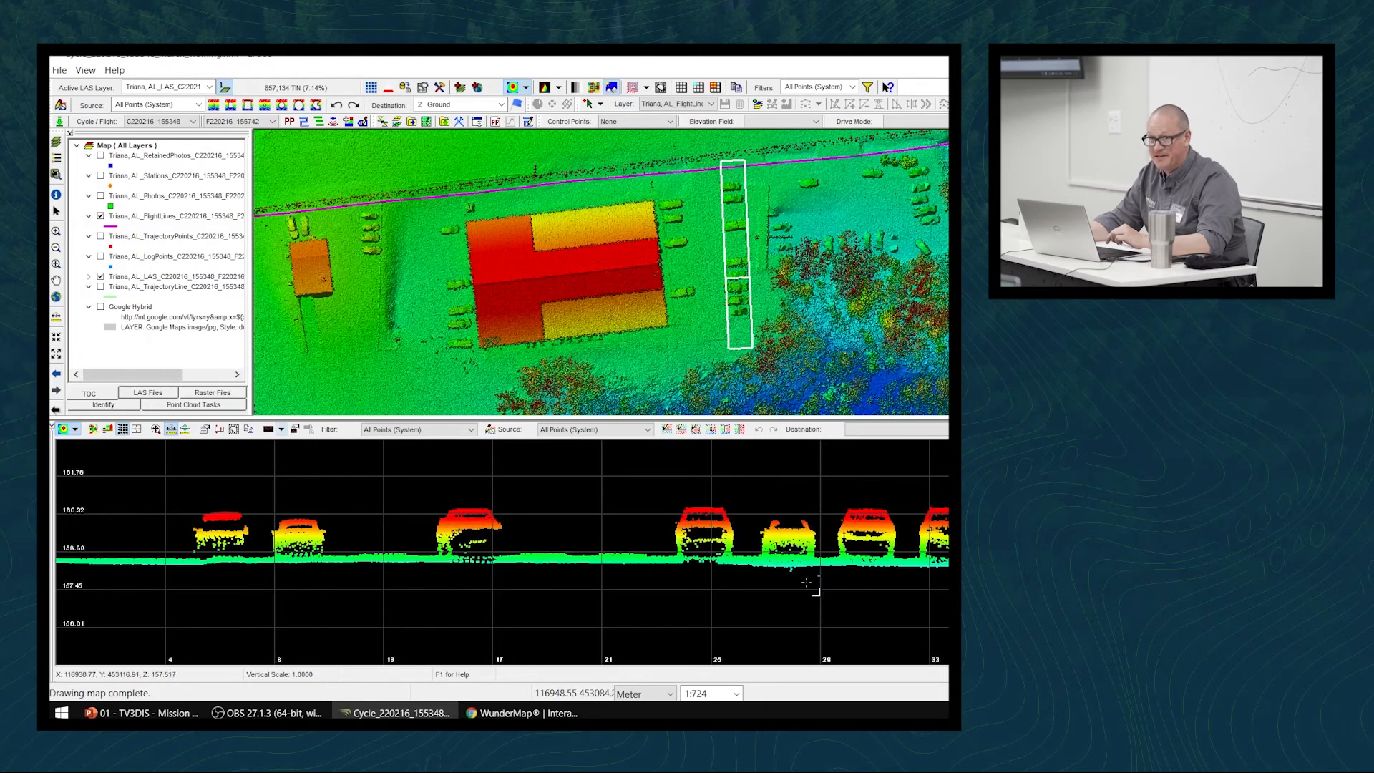
Widen the profile's extent and advance it in increments from the parked cars across the large building to the small building
{"action": "left_click", "coordinate": [156, 431]}
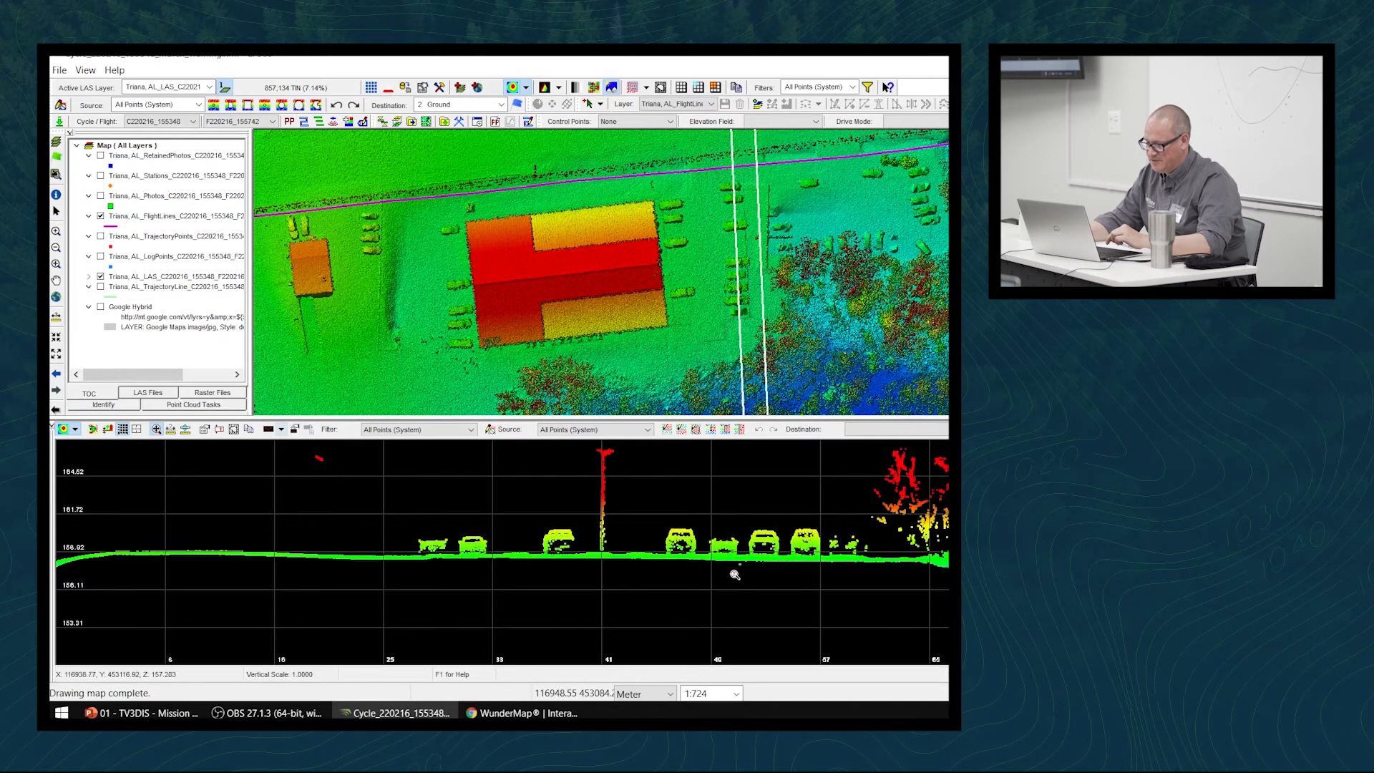
{"action": "key", "text": "Down"}
{"action": "key", "text": "Down"}
{"action": "key", "text": "Down"}
{"action": "key", "text": "Down"}
{"action": "key", "text": "Down"}
{"action": "key", "text": "Down"}
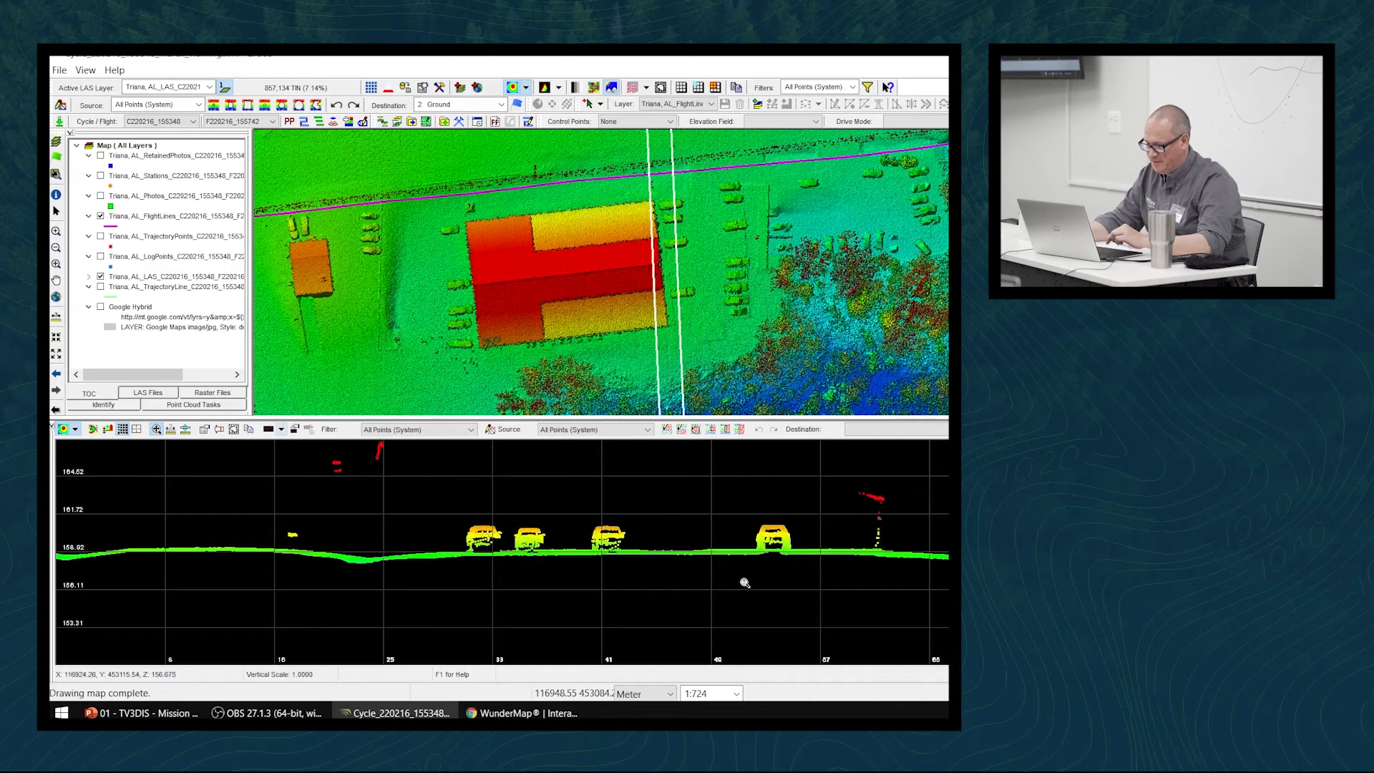
{"action": "key", "text": "Down"}
{"action": "key", "text": "Down"}
{"action": "key", "text": "Down"}
{"action": "key", "text": "Down"}
{"action": "key", "text": "Down"}
{"action": "key", "text": "Down"}
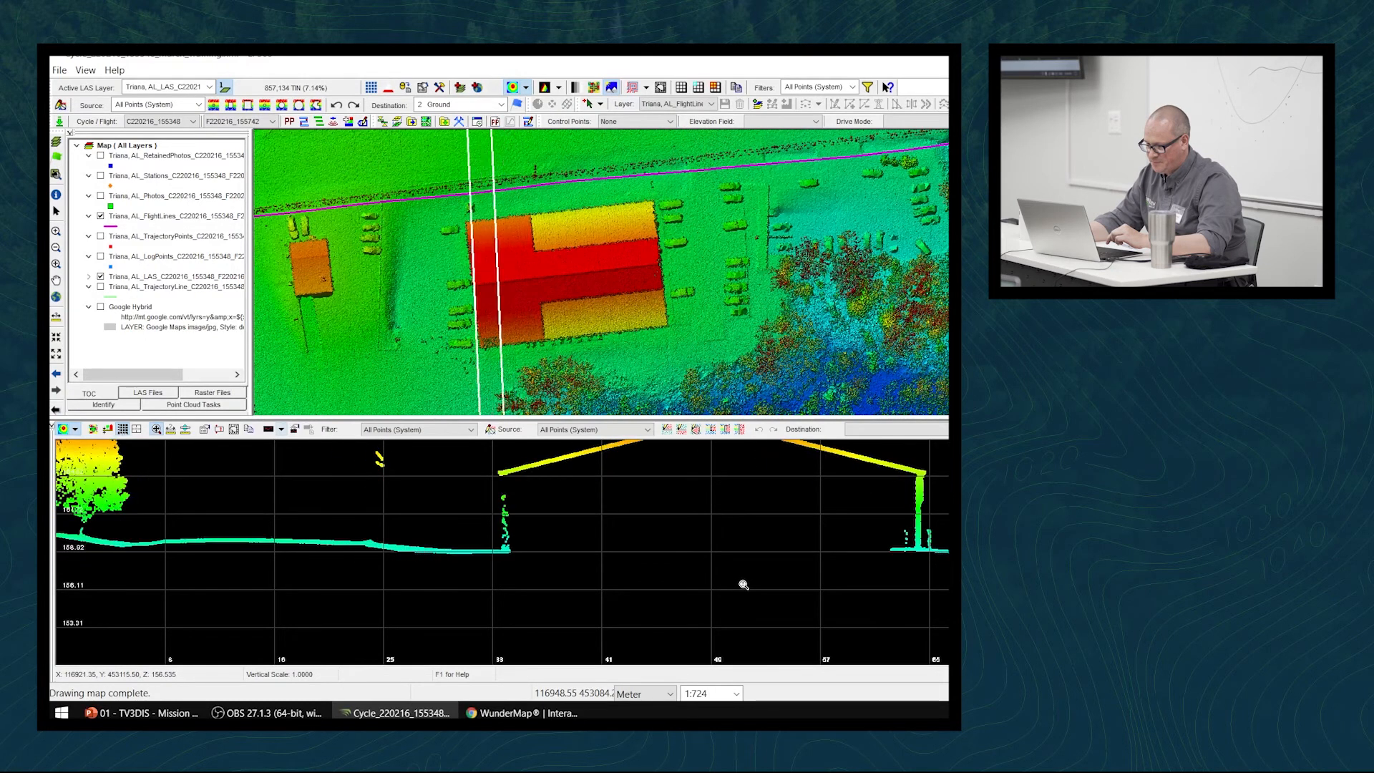
{"action": "key", "text": "Down"}
{"action": "key", "text": "Down"}
{"action": "key", "text": "Down"}
{"action": "key", "text": "Down"}
{"action": "key", "text": "Down"}
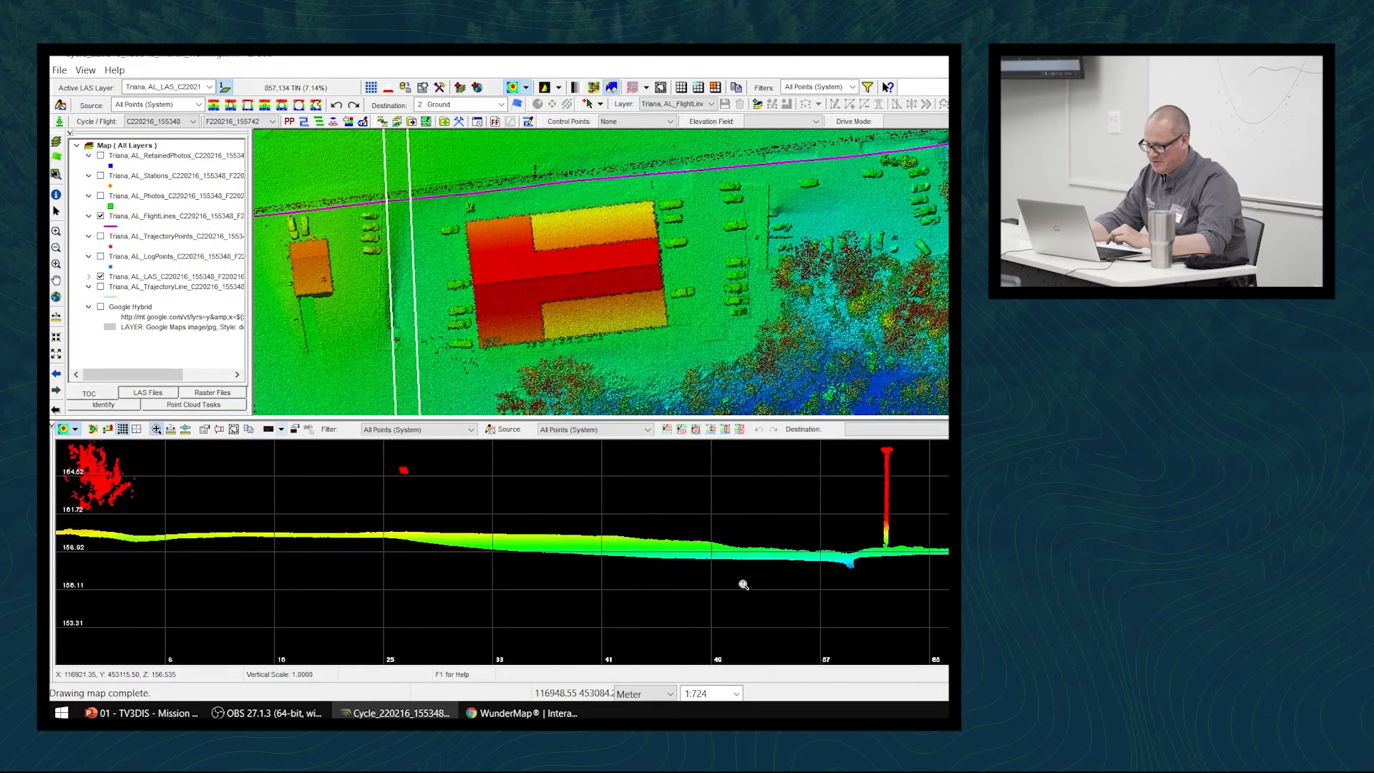
{"action": "key", "text": "Down"}
{"action": "key", "text": "Down"}
{"action": "key", "text": "Down"}
{"action": "key", "text": "Down"}
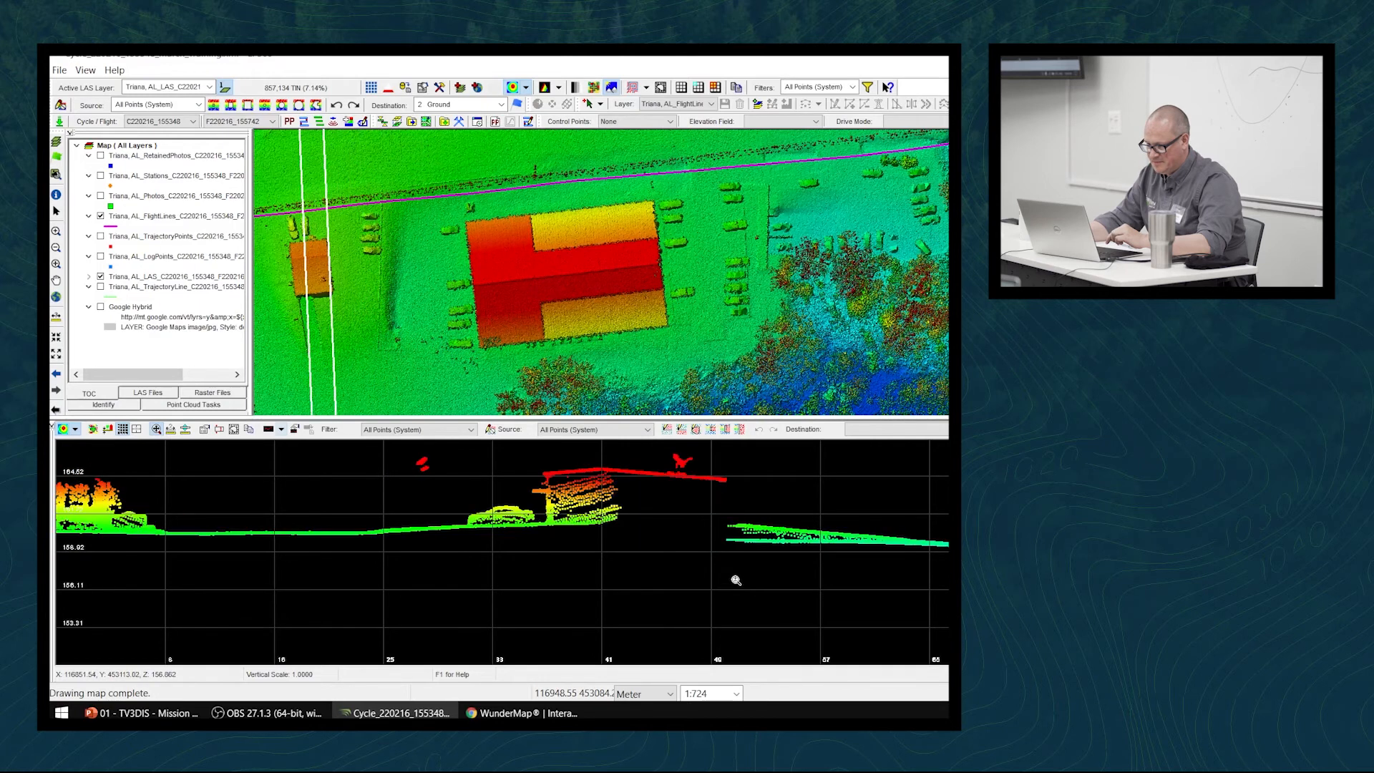
Step the profile back from the small building across the large building toward the parked cars
{"action": "key", "text": "Up"}
{"action": "key", "text": "Up"}
{"action": "key", "text": "Up"}
{"action": "key", "text": "Up"}
{"action": "key", "text": "Up"}
{"action": "key", "text": "Up"}
{"action": "key", "text": "Up"}
{"action": "key", "text": "Up"}
{"action": "key", "text": "Up"}
{"action": "key", "text": "Up"}
{"action": "key", "text": "Up"}
{"action": "key", "text": "Up"}
{"action": "key", "text": "Up"}
{"action": "key", "text": "Up"}
{"action": "key", "text": "Up"}
{"action": "key", "text": "Up"}
{"action": "key", "text": "Up"}
{"action": "key", "text": "Up"}
{"action": "key", "text": "Up"}
{"action": "key", "text": "Up"}
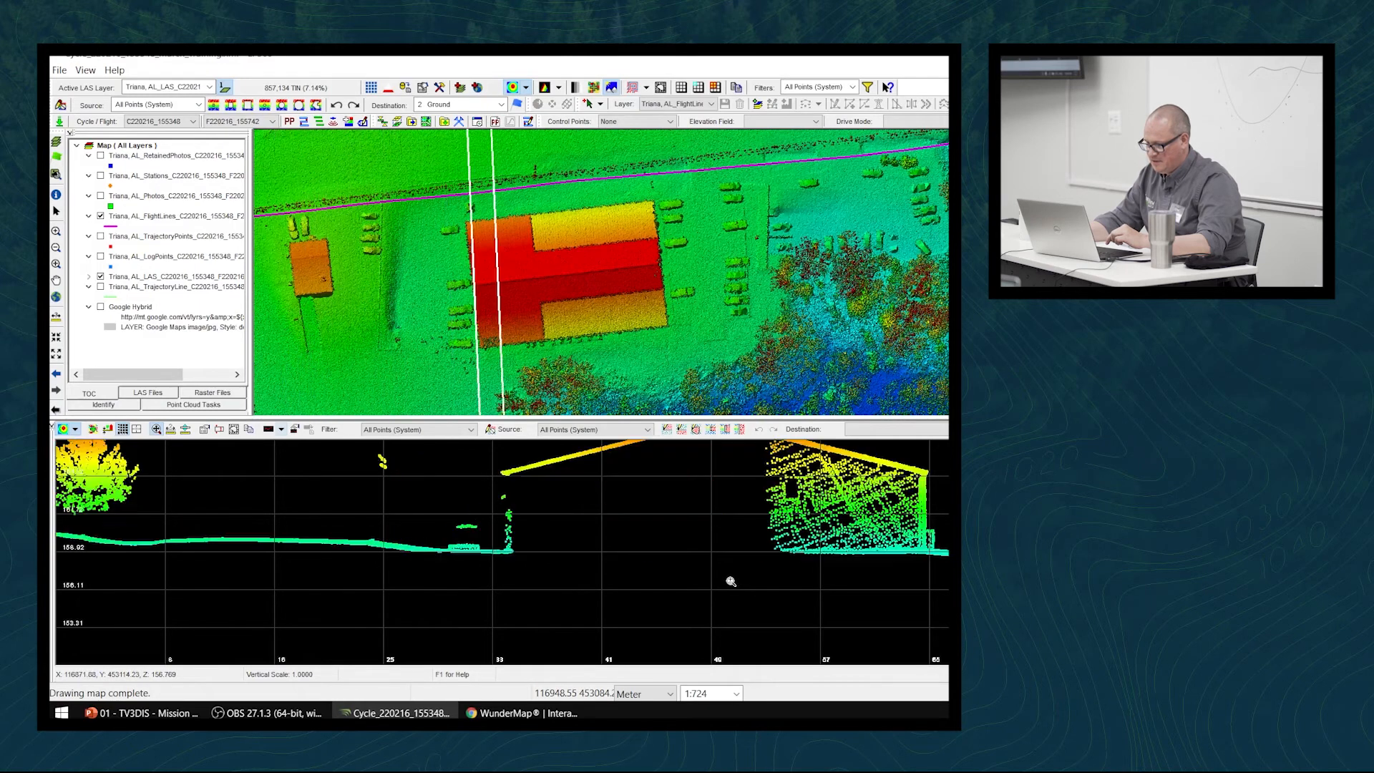
{"action": "key", "text": "Up"}
{"action": "key", "text": "Up"}
{"action": "key", "text": "Up"}
{"action": "key", "text": "Up"}
{"action": "key", "text": "Up"}
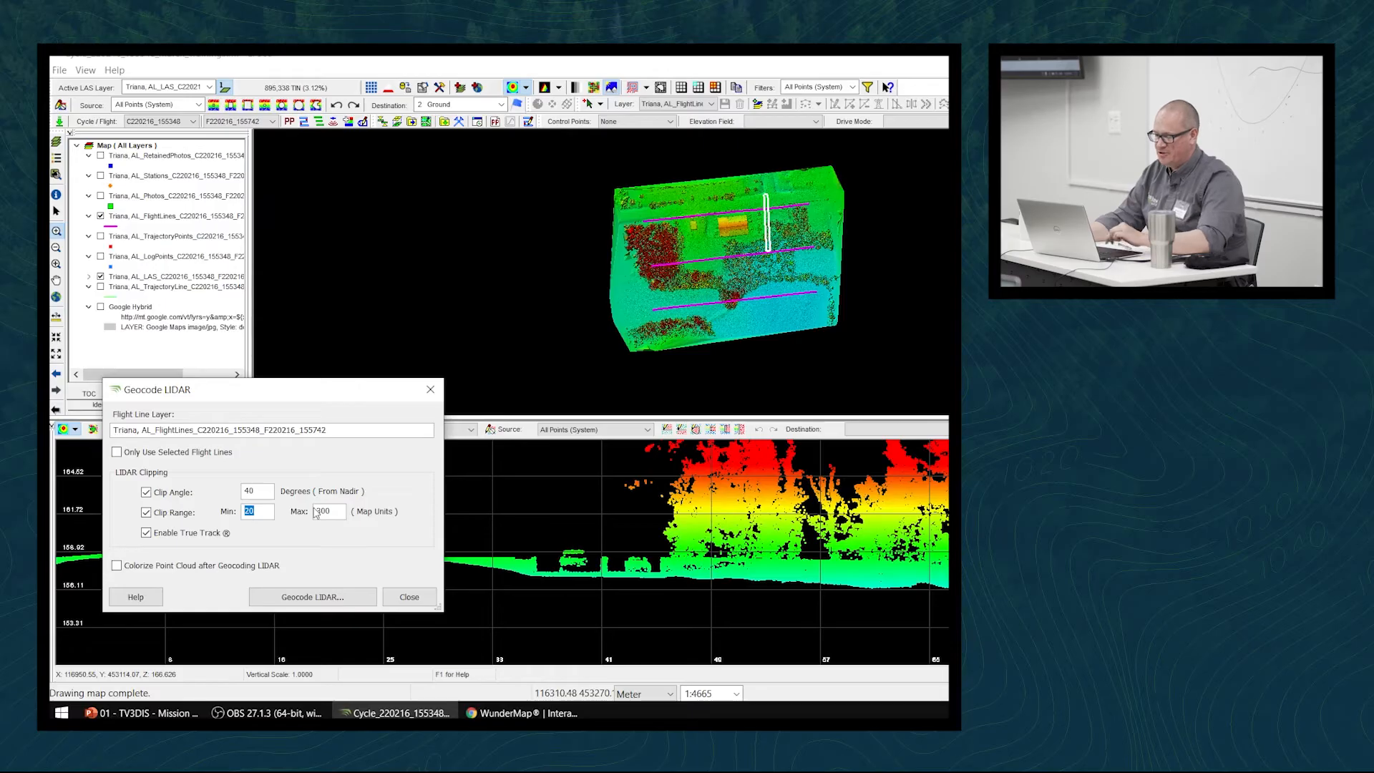
Set the LIDAR clip range to a minimum of 35 and a maximum of 75 map units
{"action": "type", "text": "5"}
{"action": "double_click", "coordinate": [331, 509]}
{"action": "type", "text": "75"}
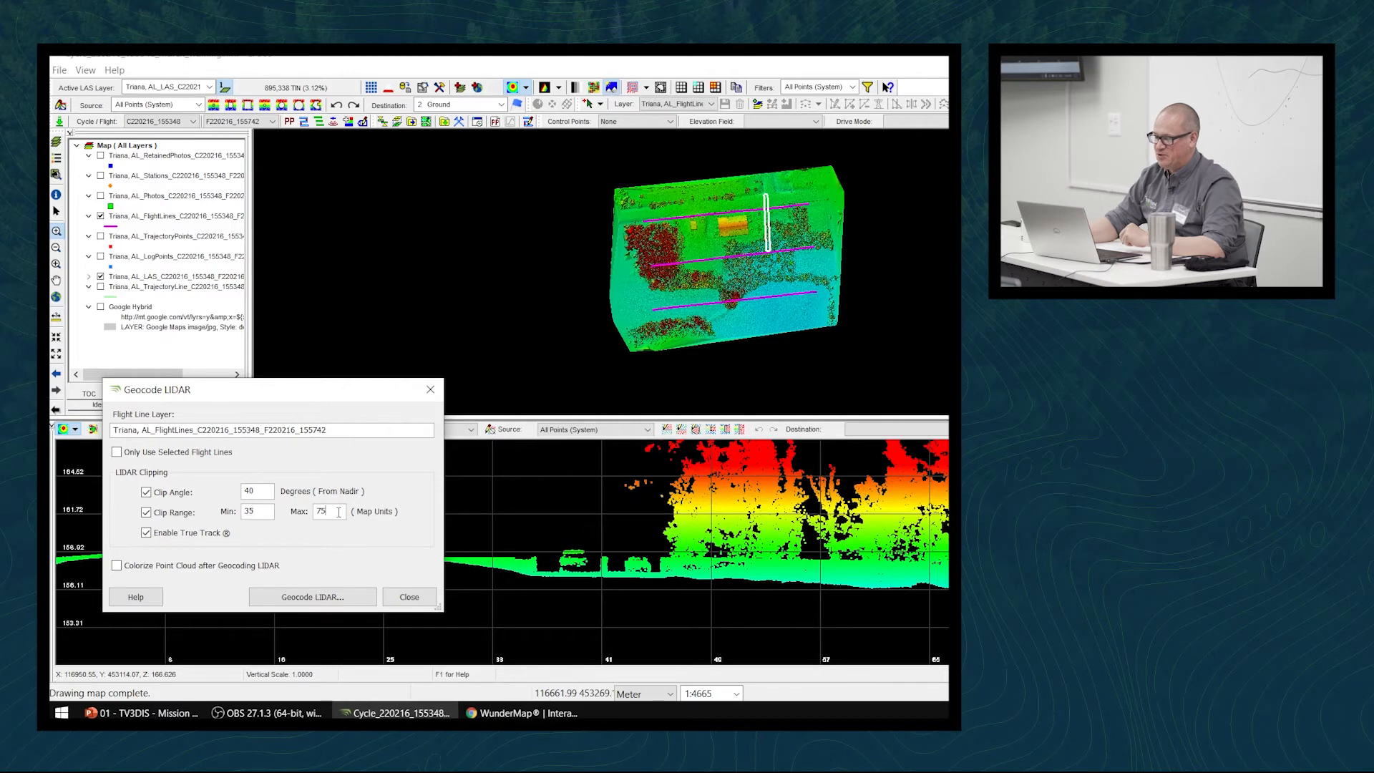
{"action": "double_click", "coordinate": [339, 512]}
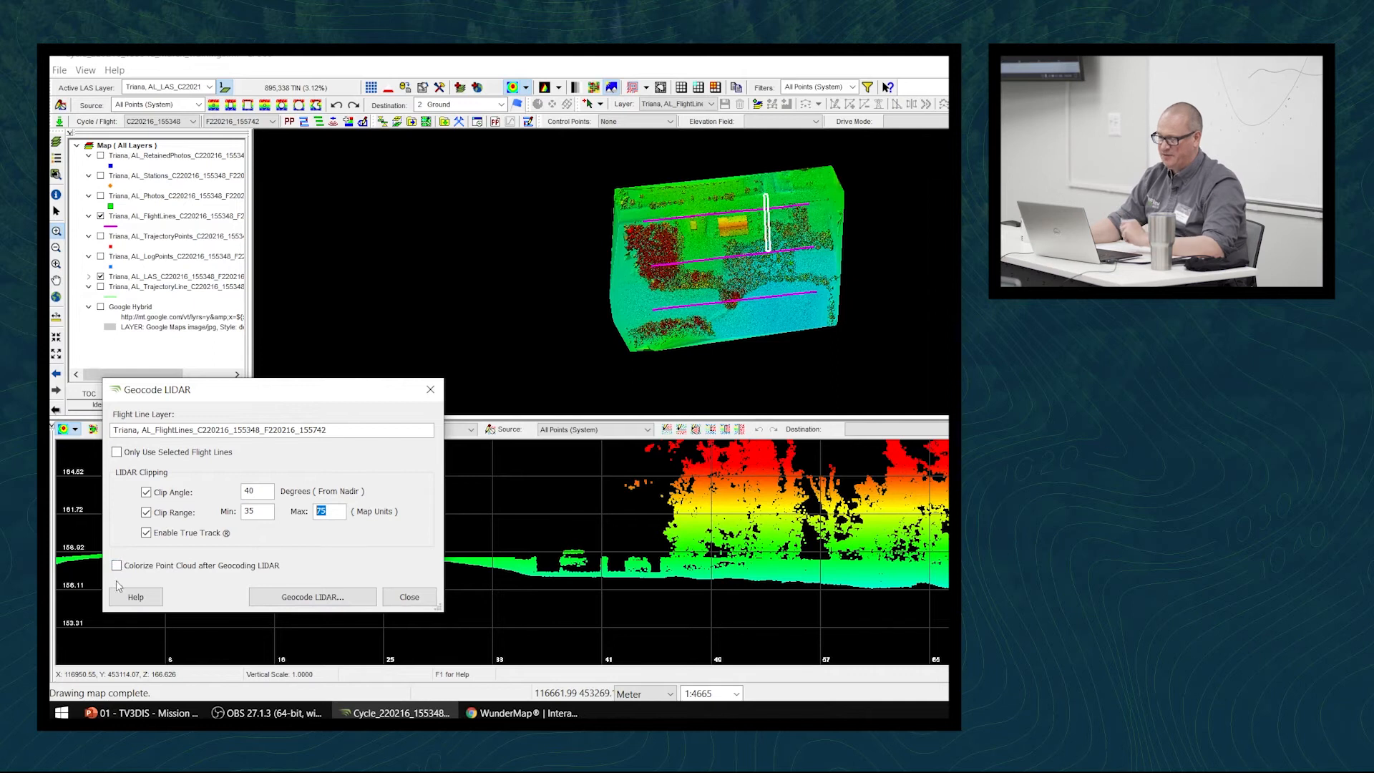
Geocode the LIDAR again and check the profile along the middle flight line for noise up to the flight line
{"action": "left_click", "coordinate": [331, 597]}
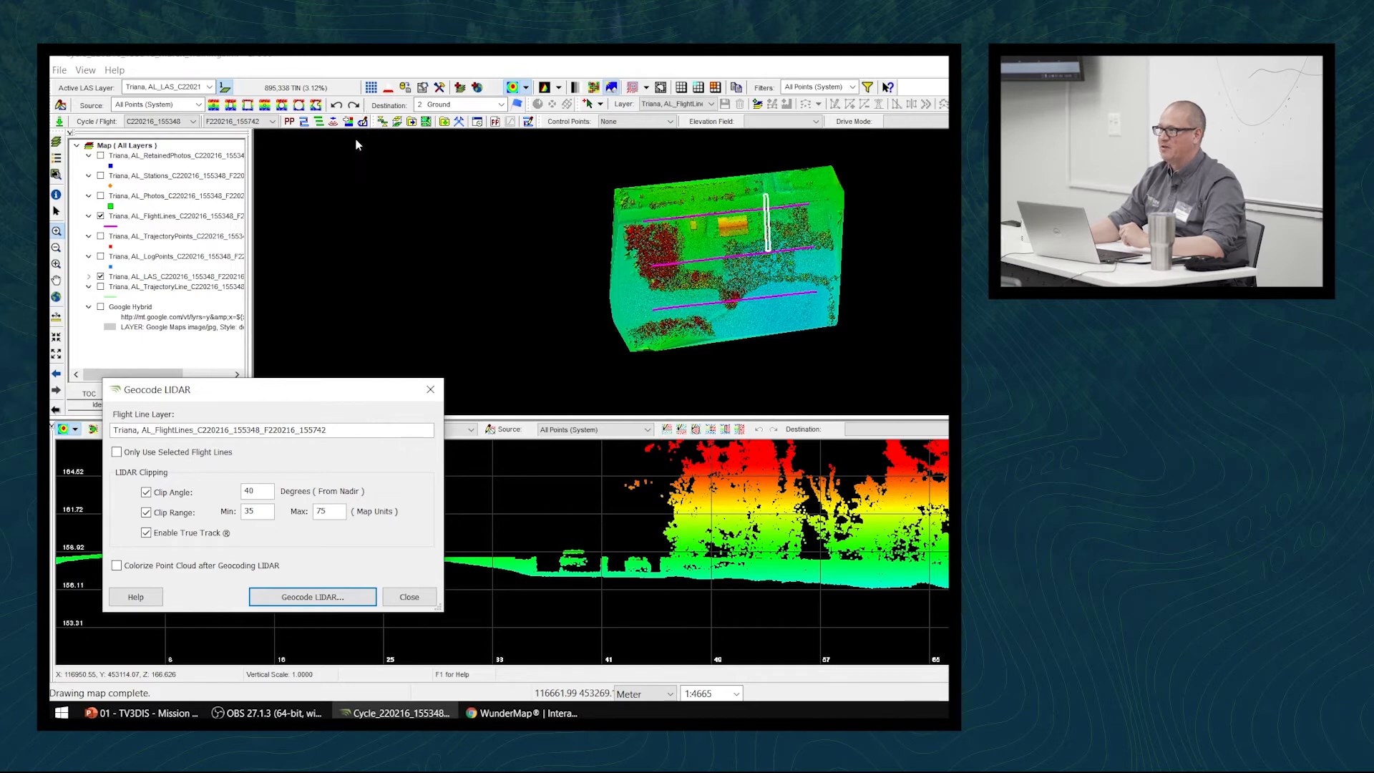
{"action": "left_click", "coordinate": [318, 601]}
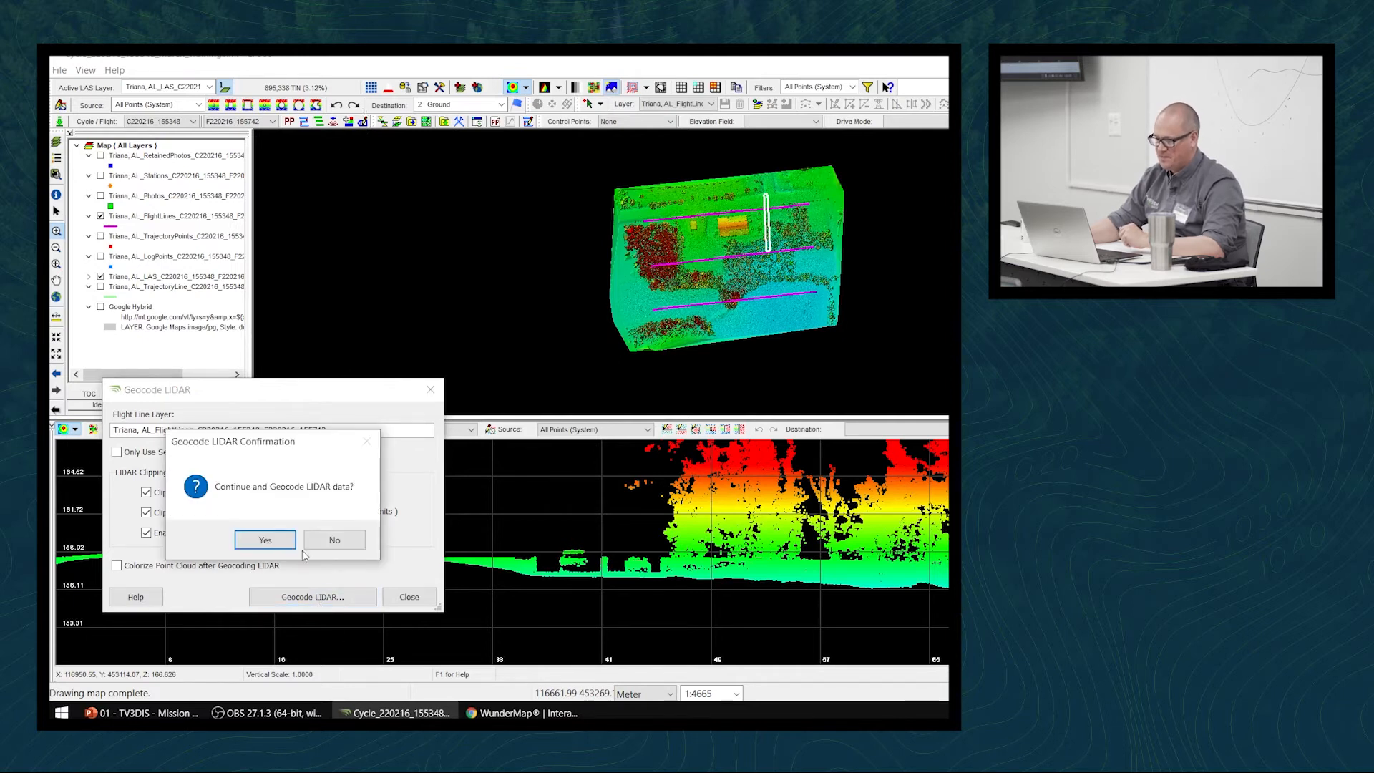
{"action": "left_click", "coordinate": [265, 540]}
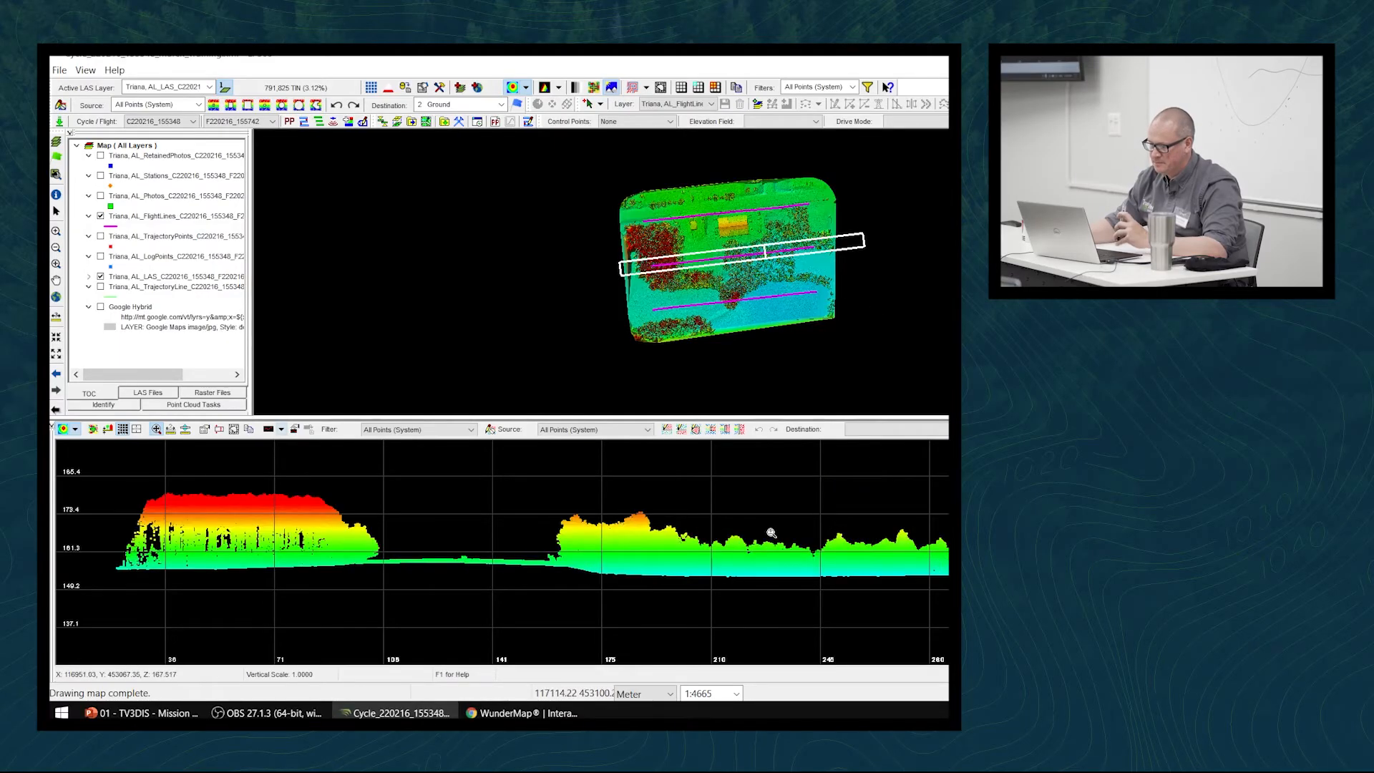
{"action": "scroll", "coordinate": [771, 533], "scroll_direction": "down", "scroll_amount": 3}
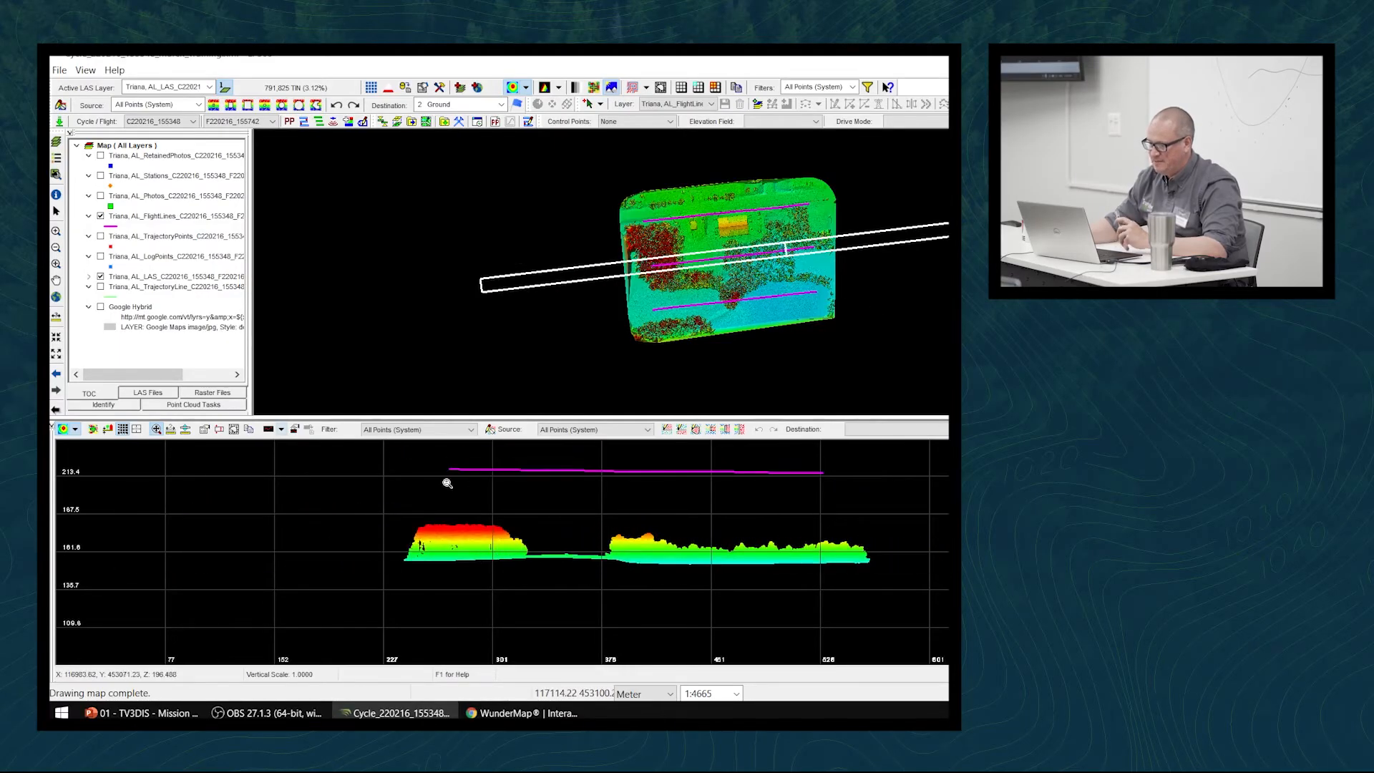
{"action": "middle_click_drag", "start_coordinate": [579, 506], "coordinate": [610, 522]}
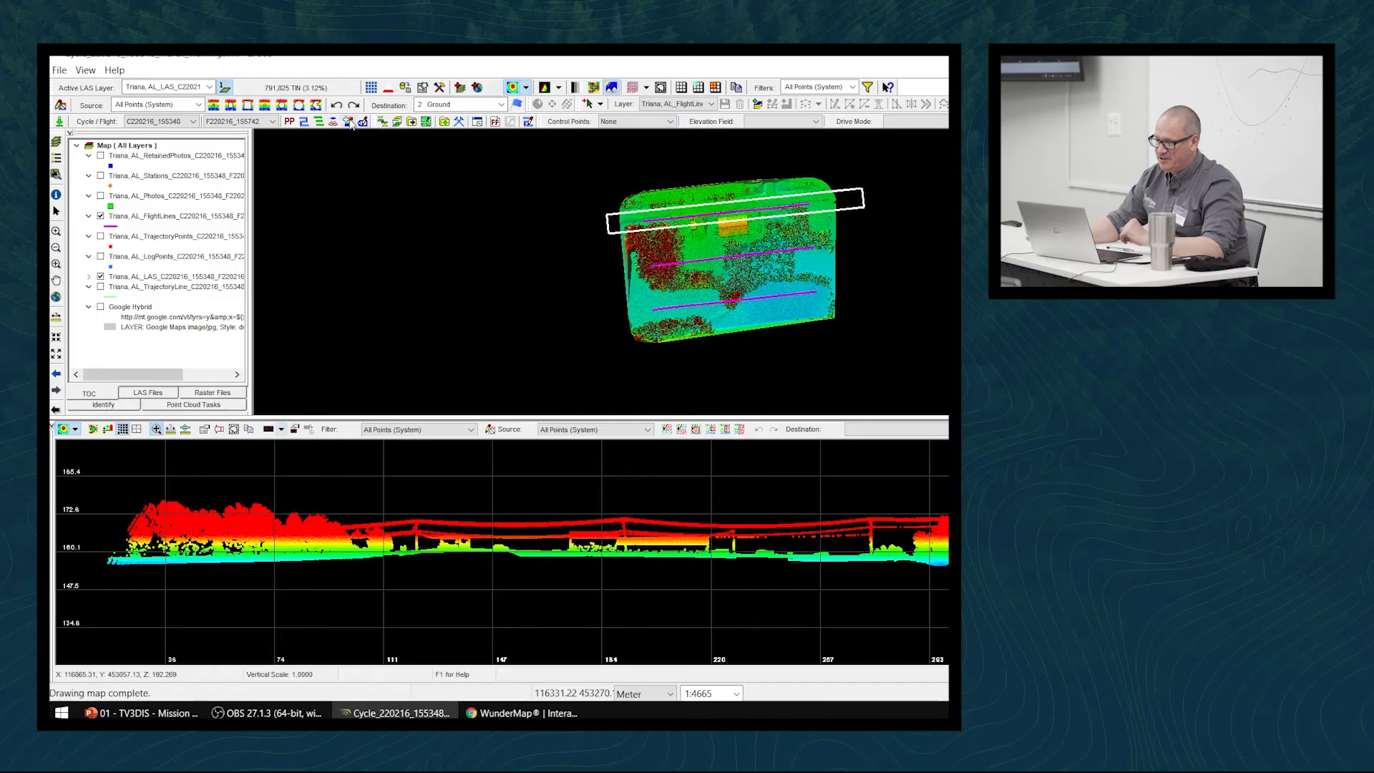
Colorize the LAS point cloud layer and enlarge the map view above the profile
{"action": "left_click", "coordinate": [348, 121]}
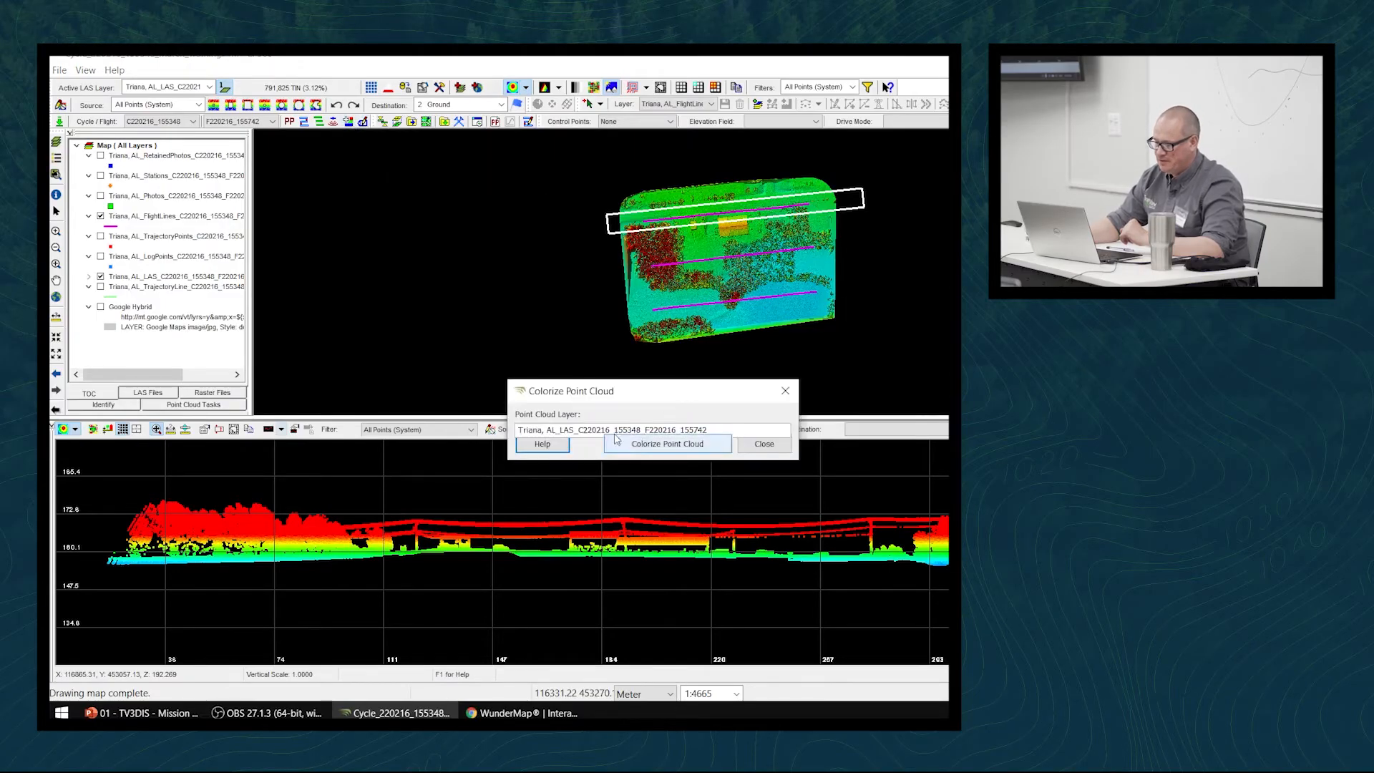
{"action": "left_click", "coordinate": [666, 445]}
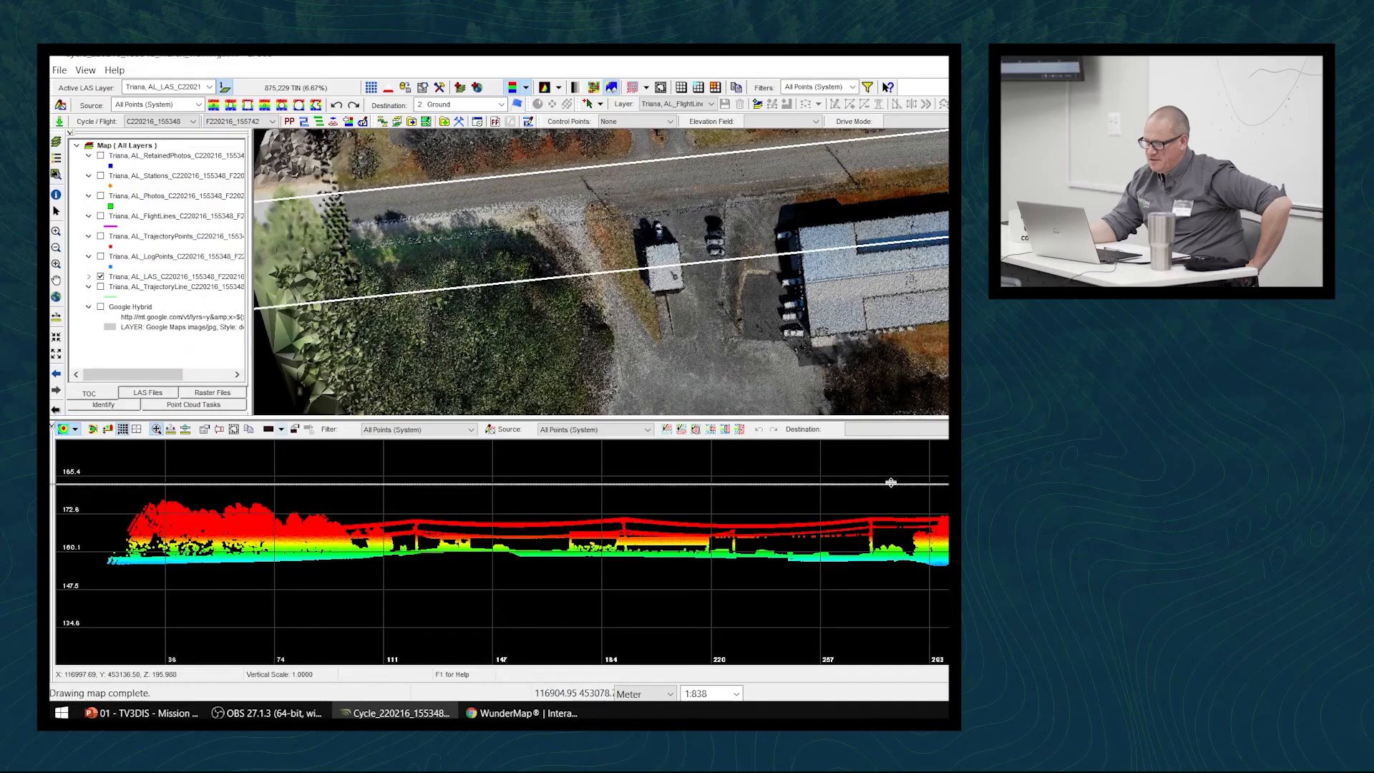
{"action": "left_click_drag", "start_coordinate": [891, 483], "coordinate": [891, 484]}
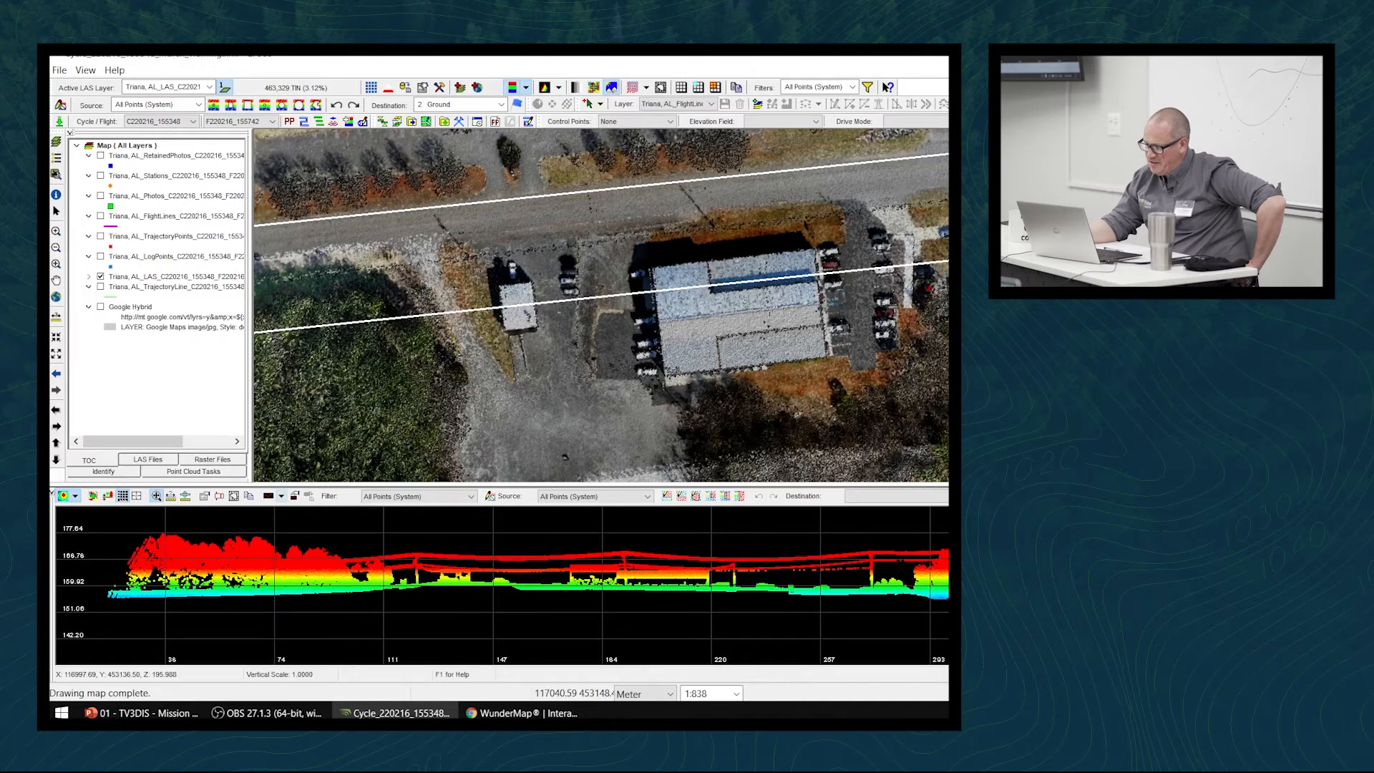
Show the area around the small building in an enlarged 3D window and orbit to a lower viewing angle
{"action": "left_click_drag", "start_coordinate": [449, 240], "coordinate": [580, 377]}
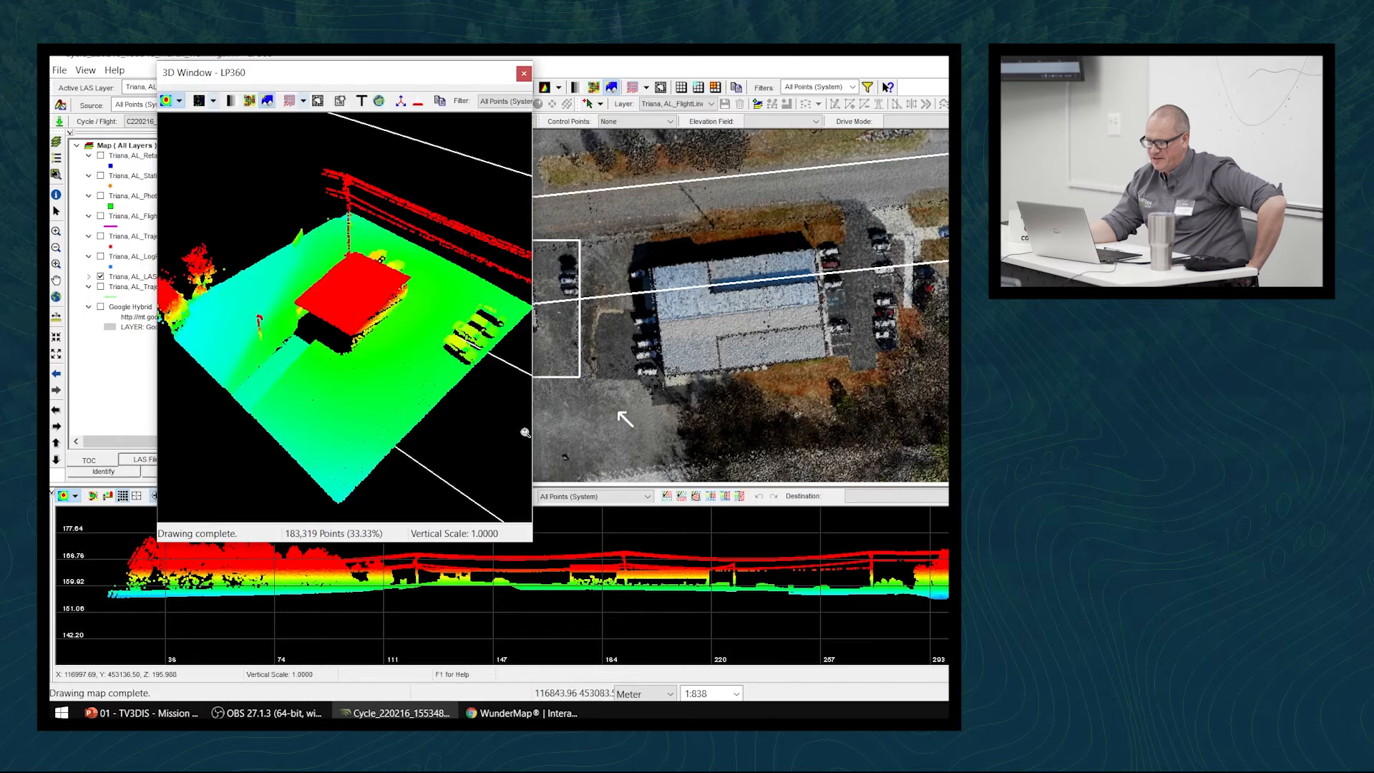
{"action": "left_click_drag", "start_coordinate": [532, 542], "coordinate": [724, 634]}
{"action": "mouse_move", "coordinate": [568, 307]}
{"action": "left_mouse_down"}
{"action": "mouse_move", "coordinate": [570, 286]}
{"action": "mouse_move", "coordinate": [560, 343]}
{"action": "mouse_move", "coordinate": [534, 306]}
{"action": "left_mouse_up"}
{"action": "scroll", "coordinate": [535, 306], "scroll_direction": "up", "scroll_amount": 2}
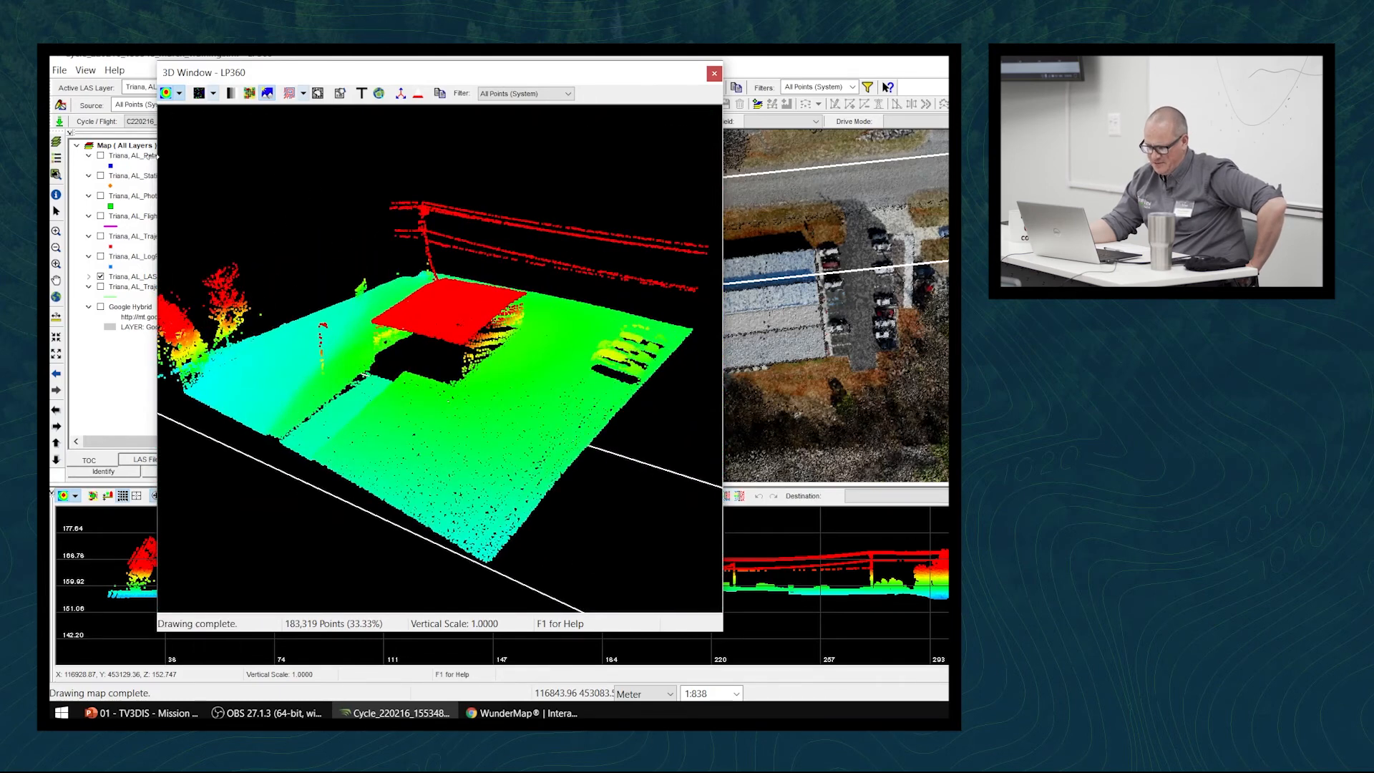
Display the 3D points in RGB colors and orbit around the small building
{"action": "left_click", "coordinate": [180, 98]}
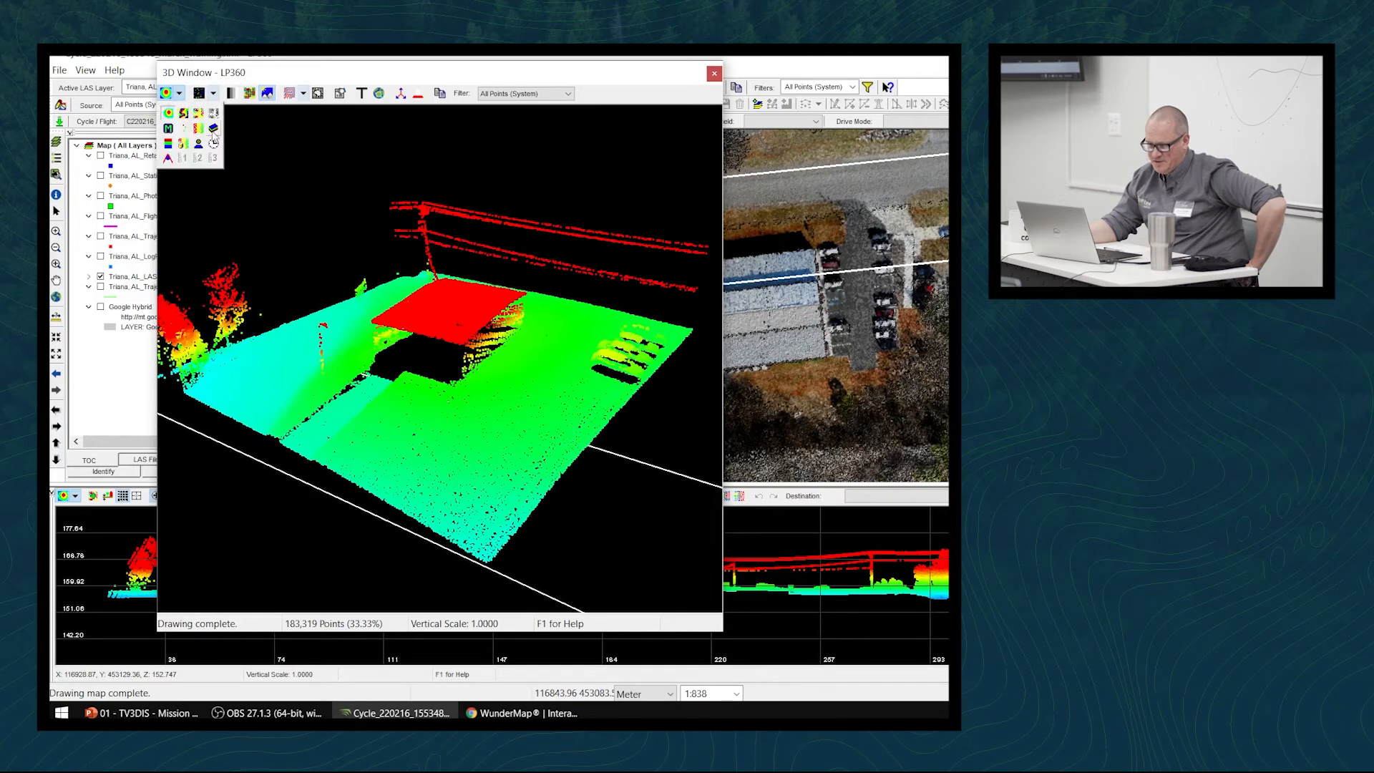
{"action": "left_click", "coordinate": [168, 144]}
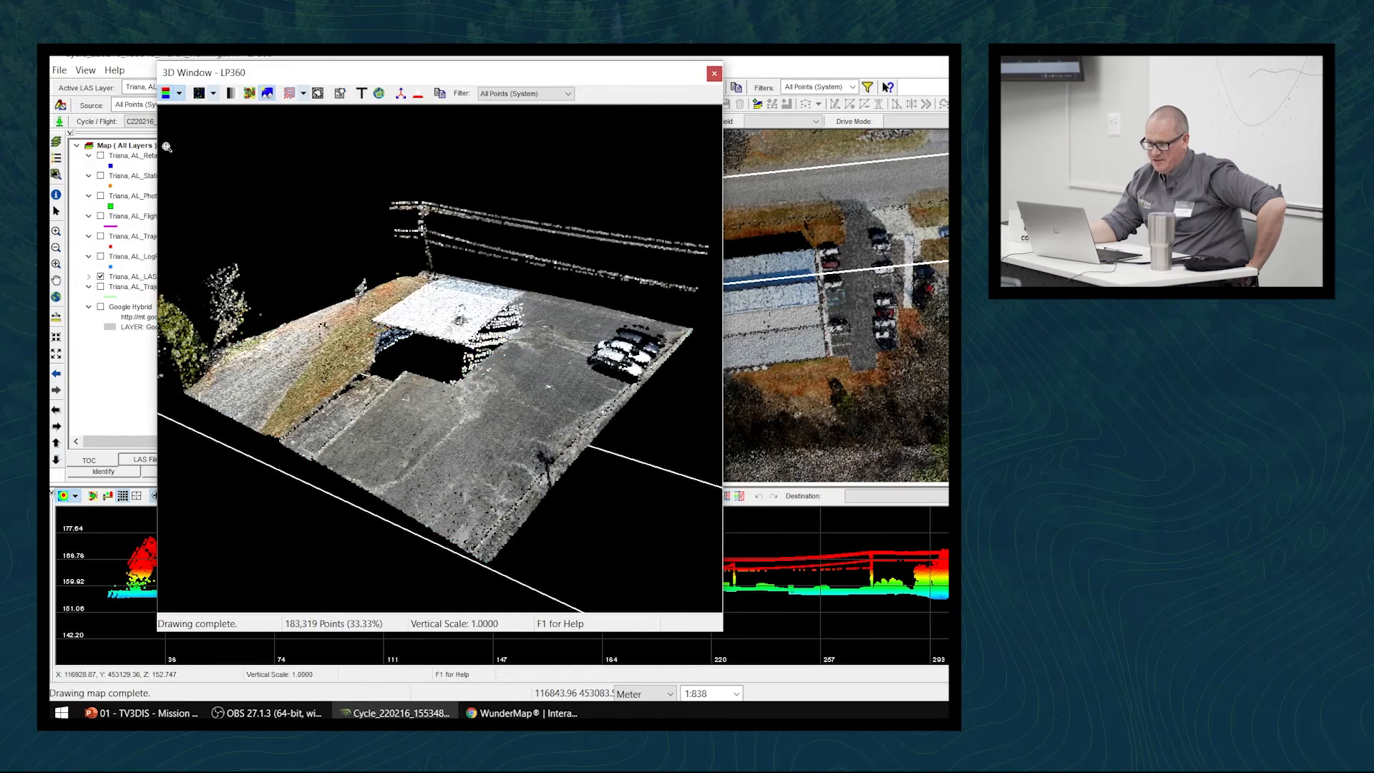
{"action": "mouse_move", "coordinate": [480, 371]}
{"action": "left_mouse_down"}
{"action": "mouse_move", "coordinate": [554, 370]}
{"action": "mouse_move", "coordinate": [454, 383]}
{"action": "mouse_move", "coordinate": [456, 444]}
{"action": "left_mouse_up"}
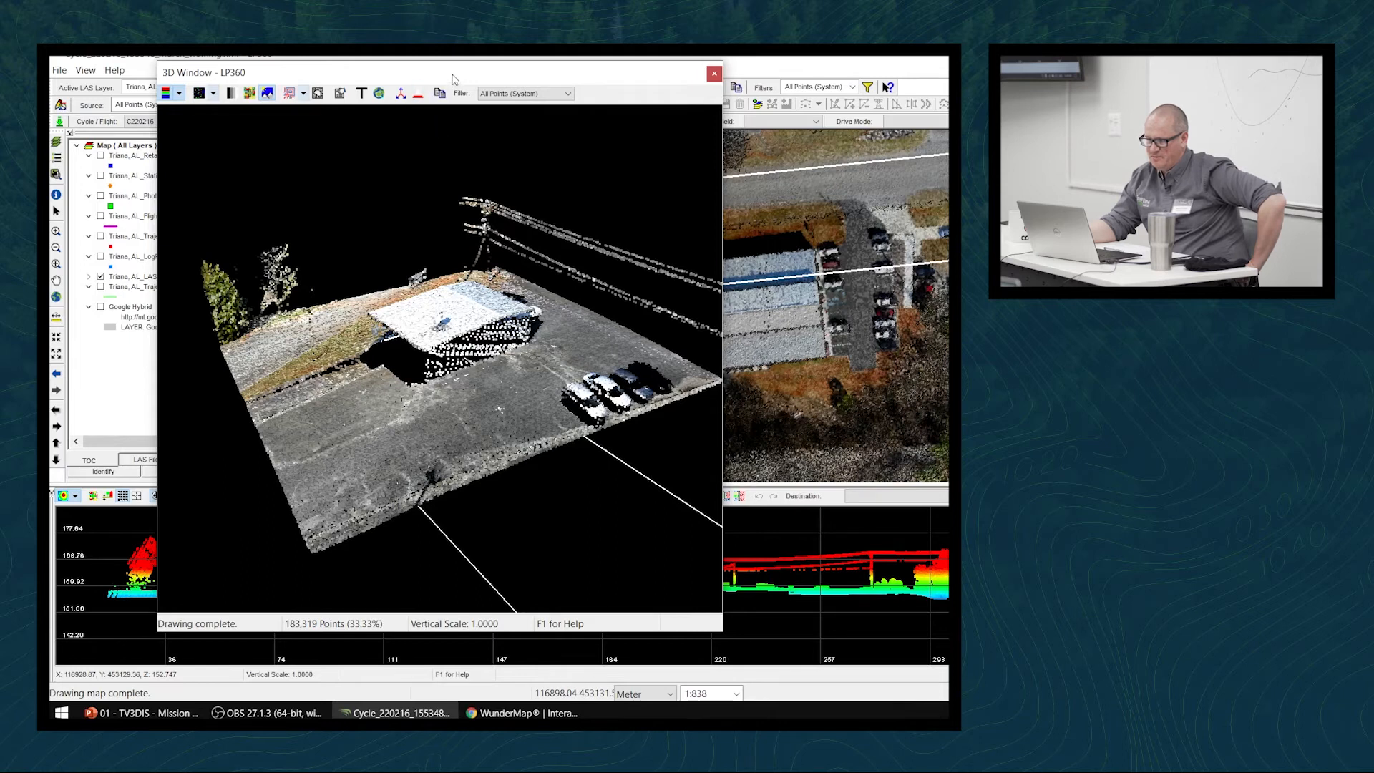
Move the 3D window aside, display all points at full resolution, and inspect the small building
{"action": "left_click_drag", "start_coordinate": [453, 77], "coordinate": [849, 87]}
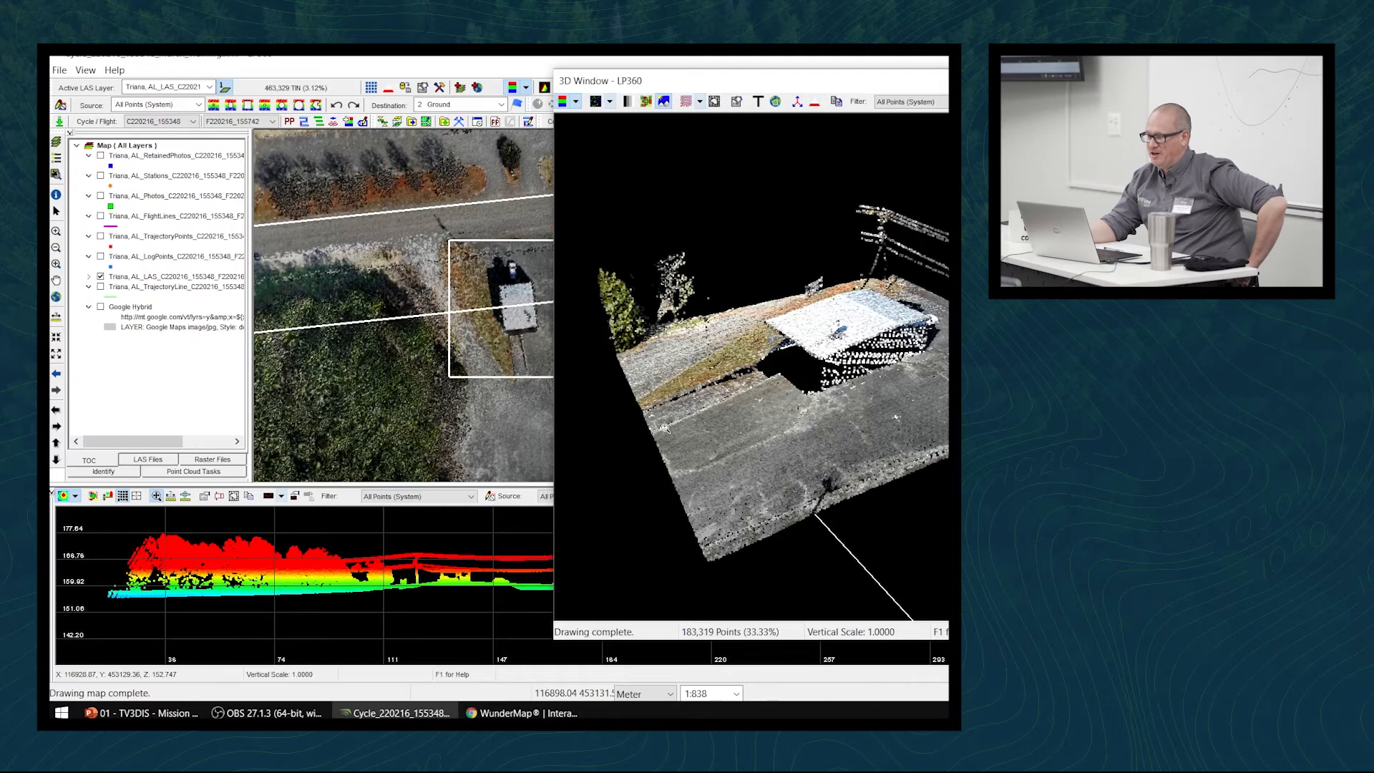
{"action": "left_click", "coordinate": [814, 104]}
{"action": "scroll", "coordinate": [829, 370], "scroll_direction": "up", "scroll_amount": 2}
{"action": "scroll", "coordinate": [829, 370], "scroll_direction": "down", "scroll_amount": 2}
{"action": "left_click_drag", "start_coordinate": [829, 370], "coordinate": [891, 378]}
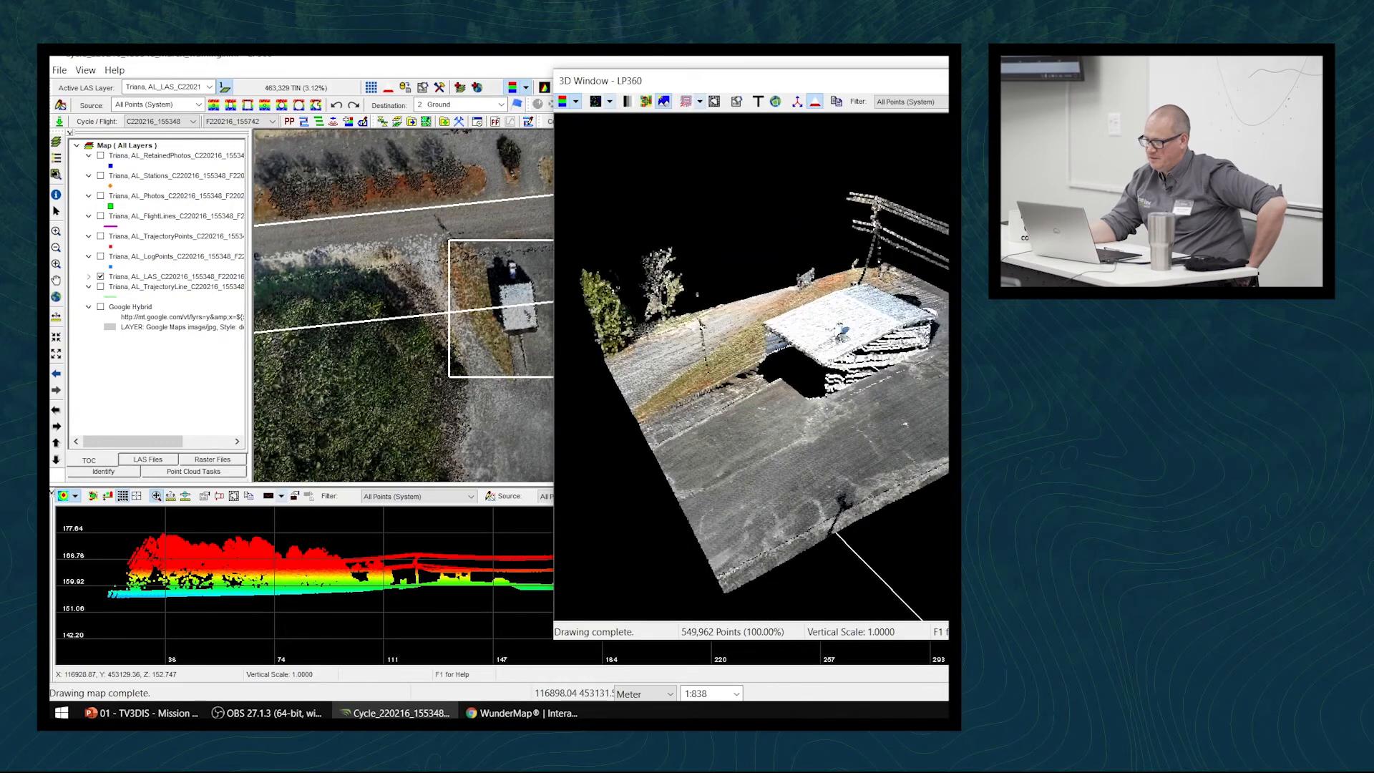
Load the parking and wooded area beyond the large building into the 3D view and examine its trees and power lines
{"action": "left_click", "coordinate": [1077, 80]}
{"action": "middle_click_drag", "start_coordinate": [1042, 176], "coordinate": [840, 206]}
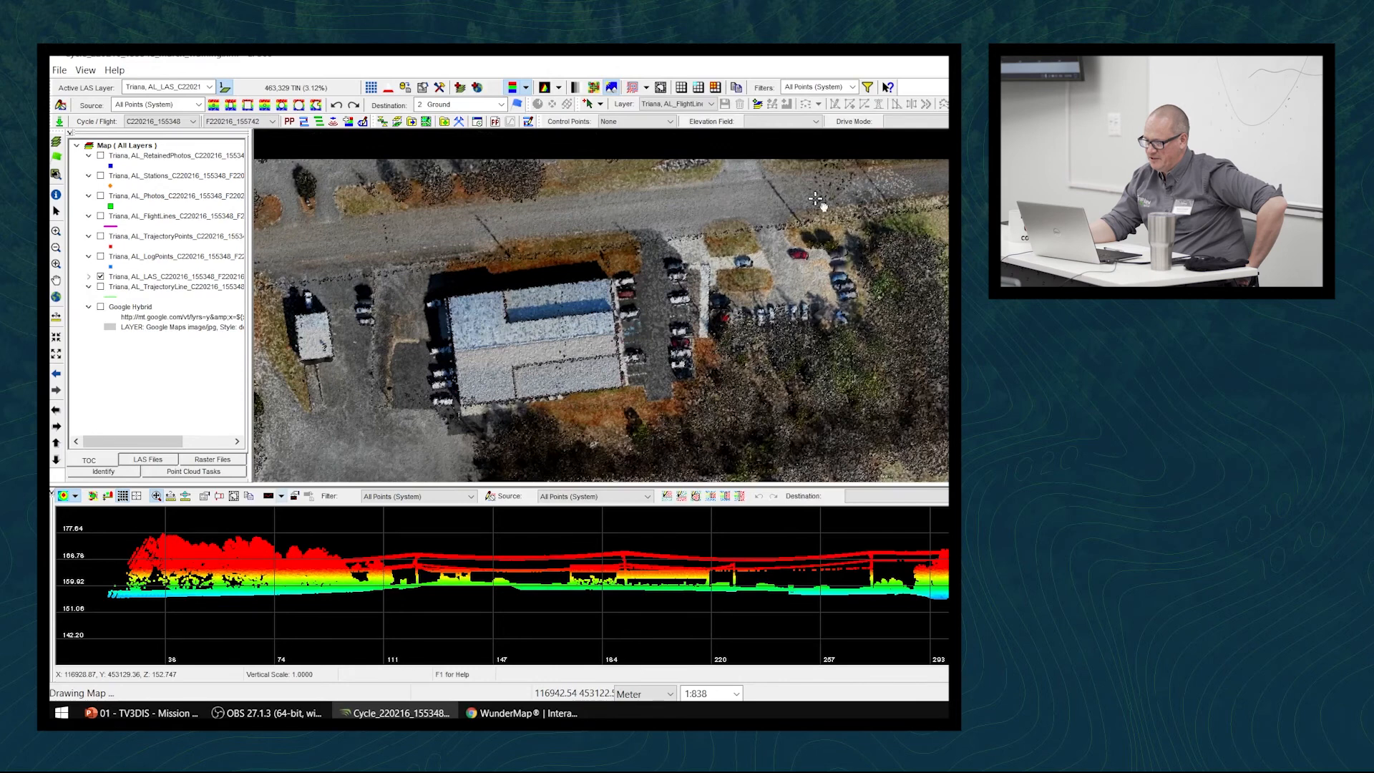
{"action": "left_click", "coordinate": [1077, 86]}
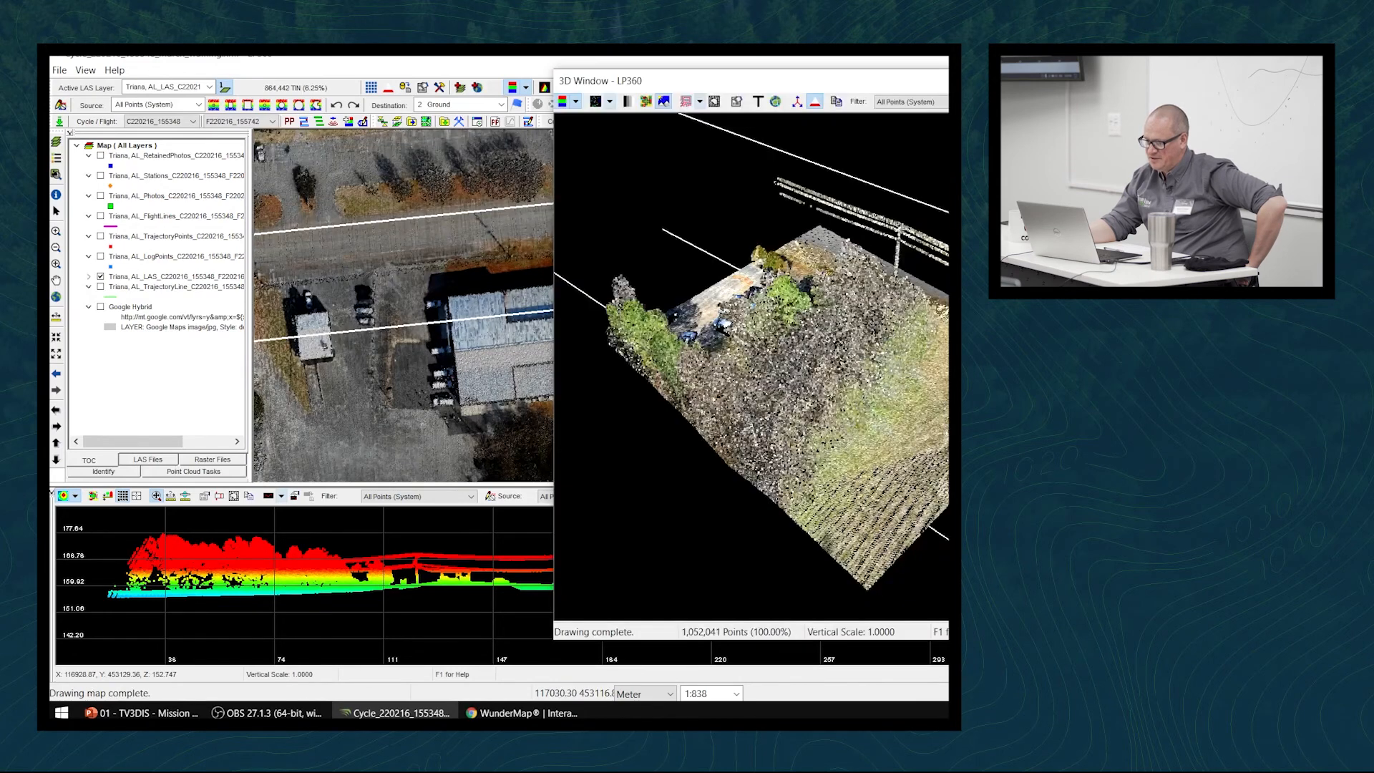
{"action": "left_click_drag", "start_coordinate": [946, 473], "coordinate": [809, 464]}
{"action": "scroll", "coordinate": [823, 462], "scroll_direction": "up", "scroll_amount": 3}
{"action": "left_click_drag", "start_coordinate": [895, 459], "coordinate": [885, 392]}
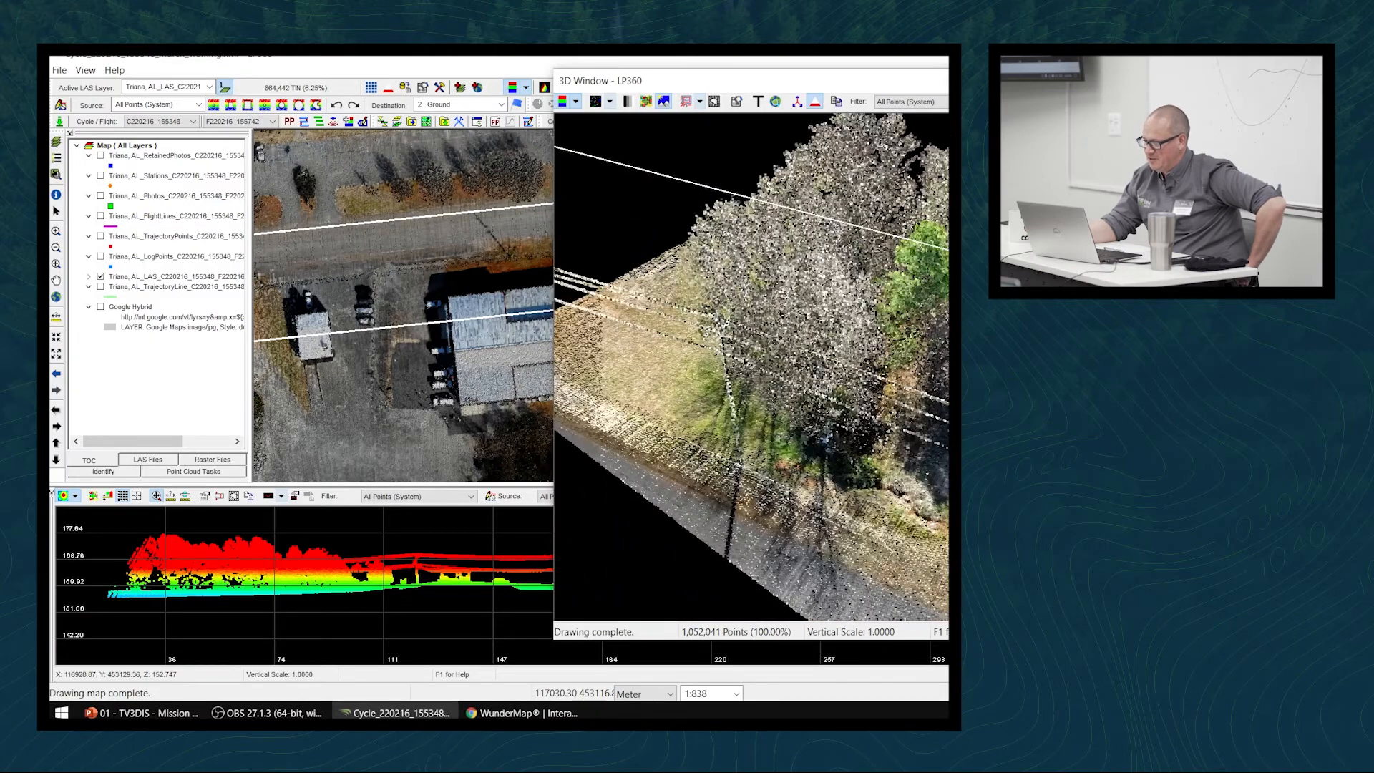
Load a wider area around the car park with the red car into the 3D view and orbit around it
{"action": "middle_click_drag", "start_coordinate": [783, 248], "coordinate": [763, 229]}
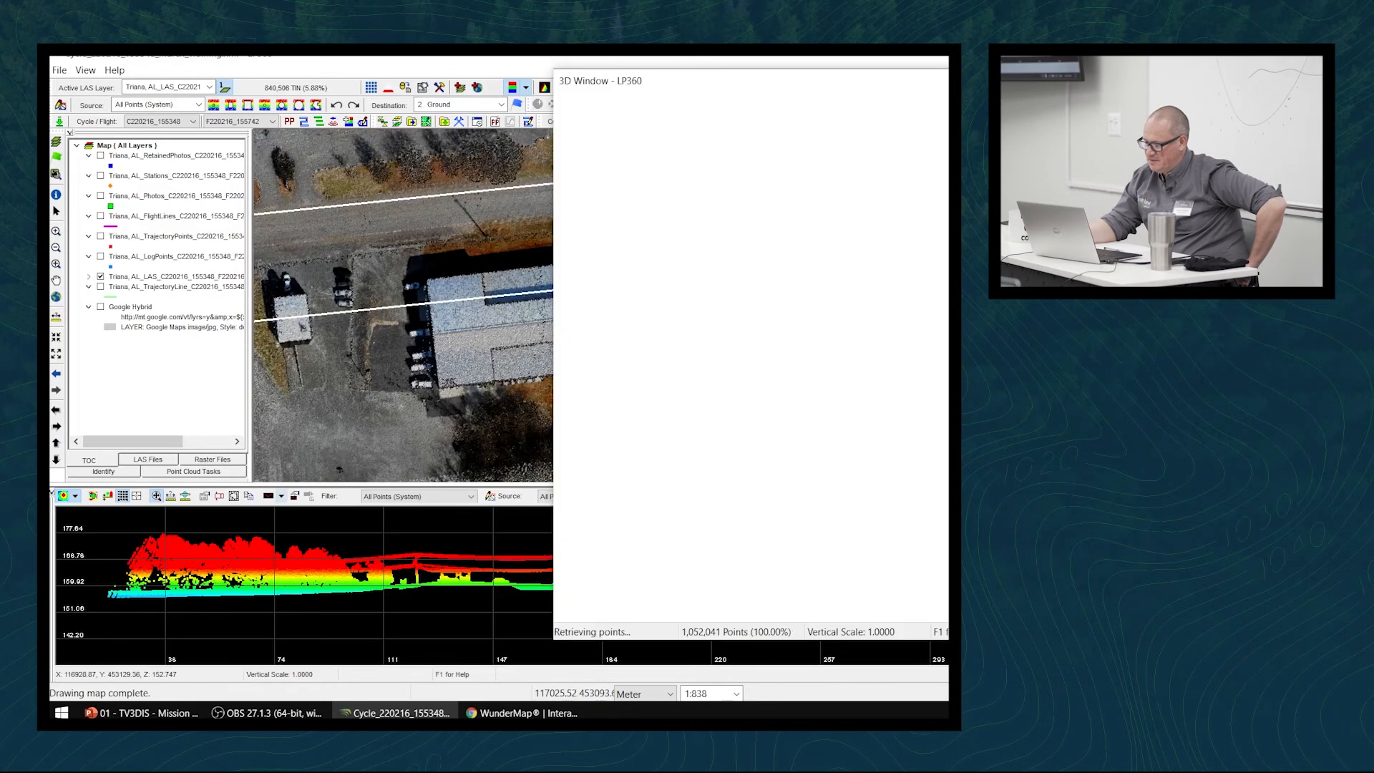
{"action": "mouse_move", "coordinate": [823, 373]}
{"action": "left_mouse_down"}
{"action": "mouse_move", "coordinate": [884, 337]}
{"action": "mouse_move", "coordinate": [899, 423]}
{"action": "mouse_move", "coordinate": [634, 104]}
{"action": "left_mouse_up"}
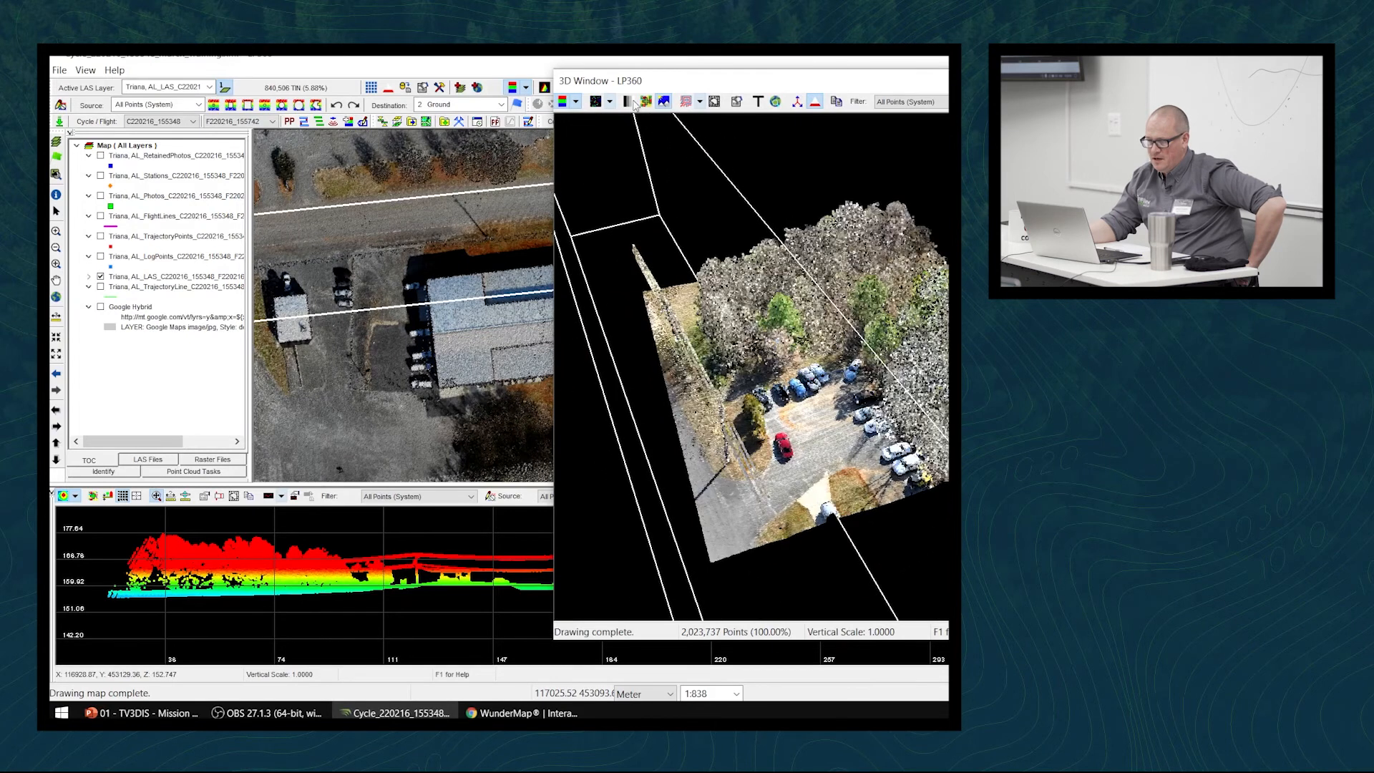
Examine the parked cars, the red car and the surrounding trees of the car park from several angles in the 3D view
{"action": "left_click", "coordinate": [576, 104]}
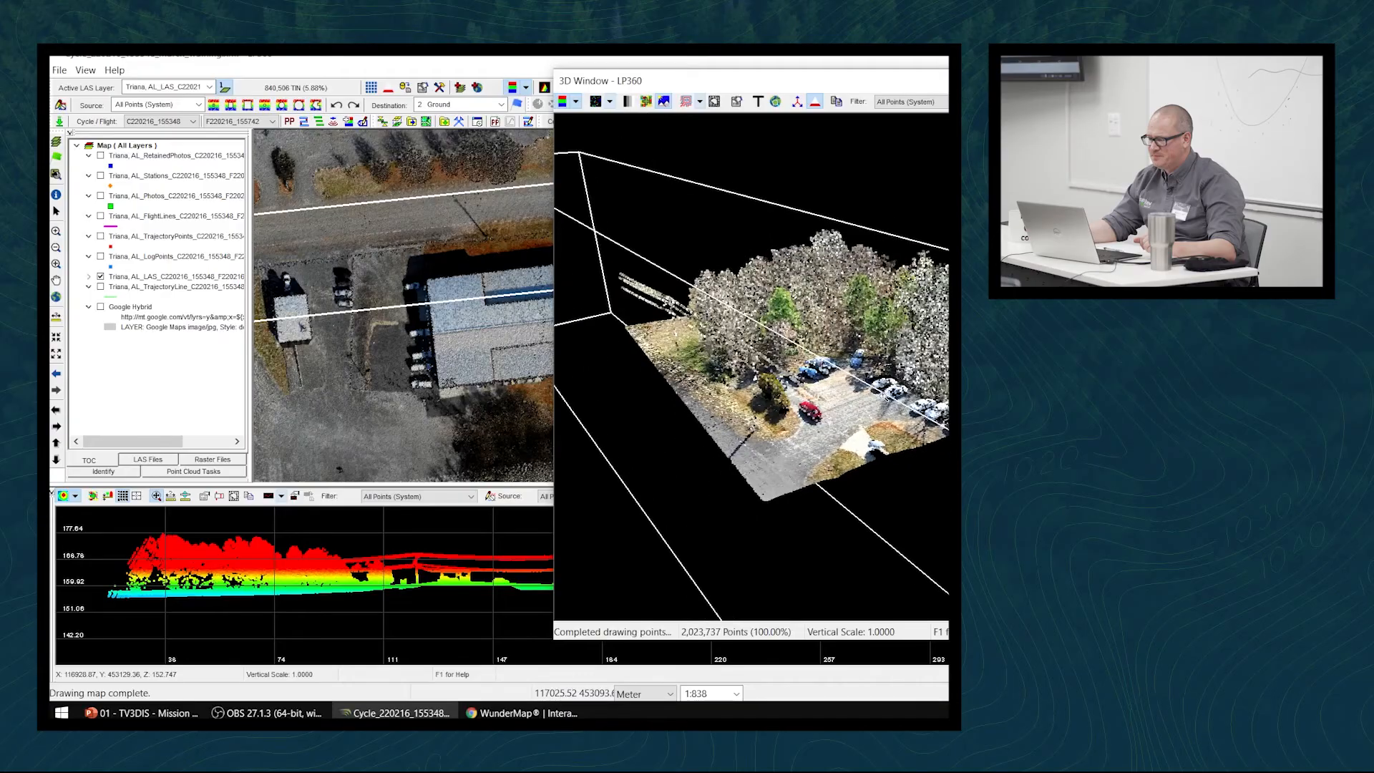
{"action": "mouse_move", "coordinate": [833, 391]}
{"action": "left_mouse_down"}
{"action": "mouse_move", "coordinate": [836, 427]}
{"action": "mouse_move", "coordinate": [858, 390]}
{"action": "mouse_move", "coordinate": [891, 378]}
{"action": "mouse_move", "coordinate": [870, 398]}
{"action": "mouse_move", "coordinate": [926, 368]}
{"action": "mouse_move", "coordinate": [947, 379]}
{"action": "mouse_move", "coordinate": [898, 307]}
{"action": "left_mouse_up"}
{"action": "left_click_drag", "start_coordinate": [916, 255], "coordinate": [878, 262]}
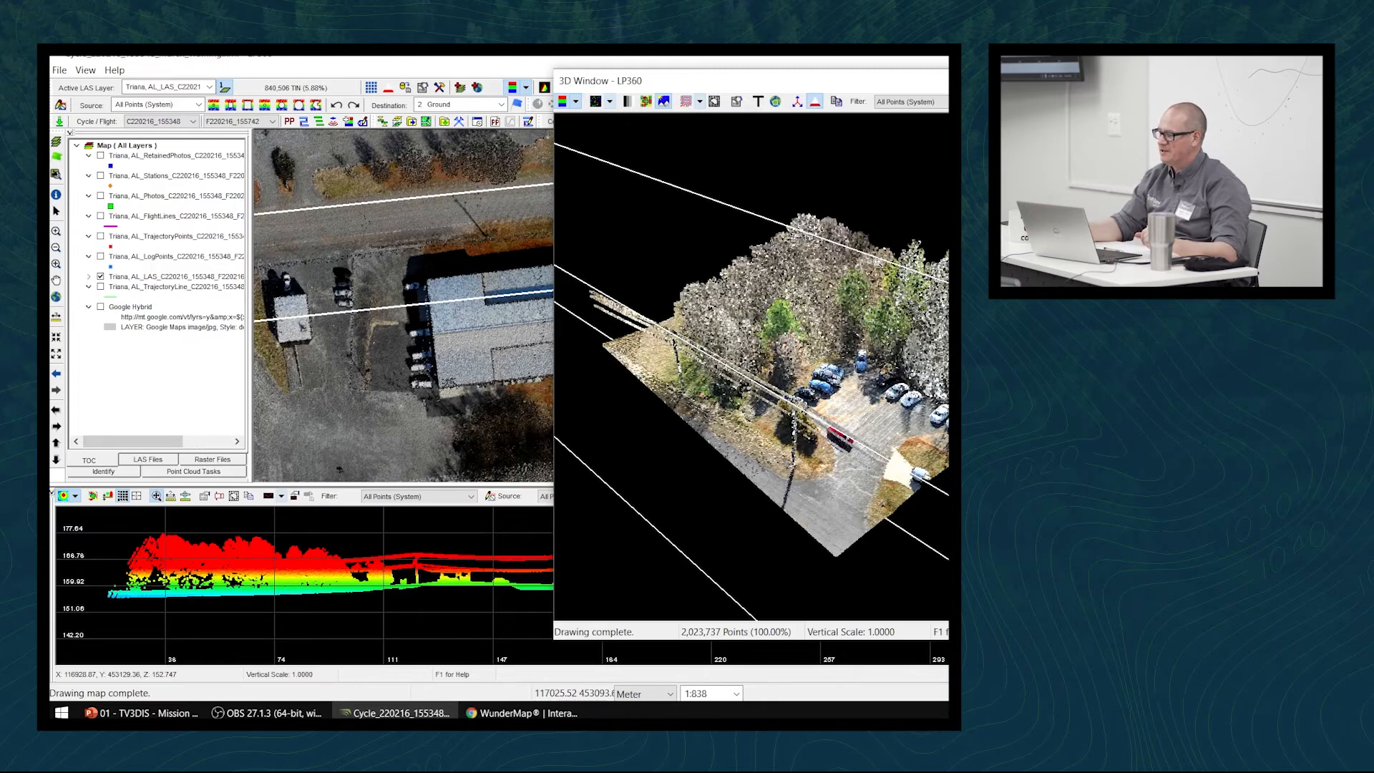
{"action": "scroll", "coordinate": [918, 384], "scroll_direction": "up", "scroll_amount": 6}
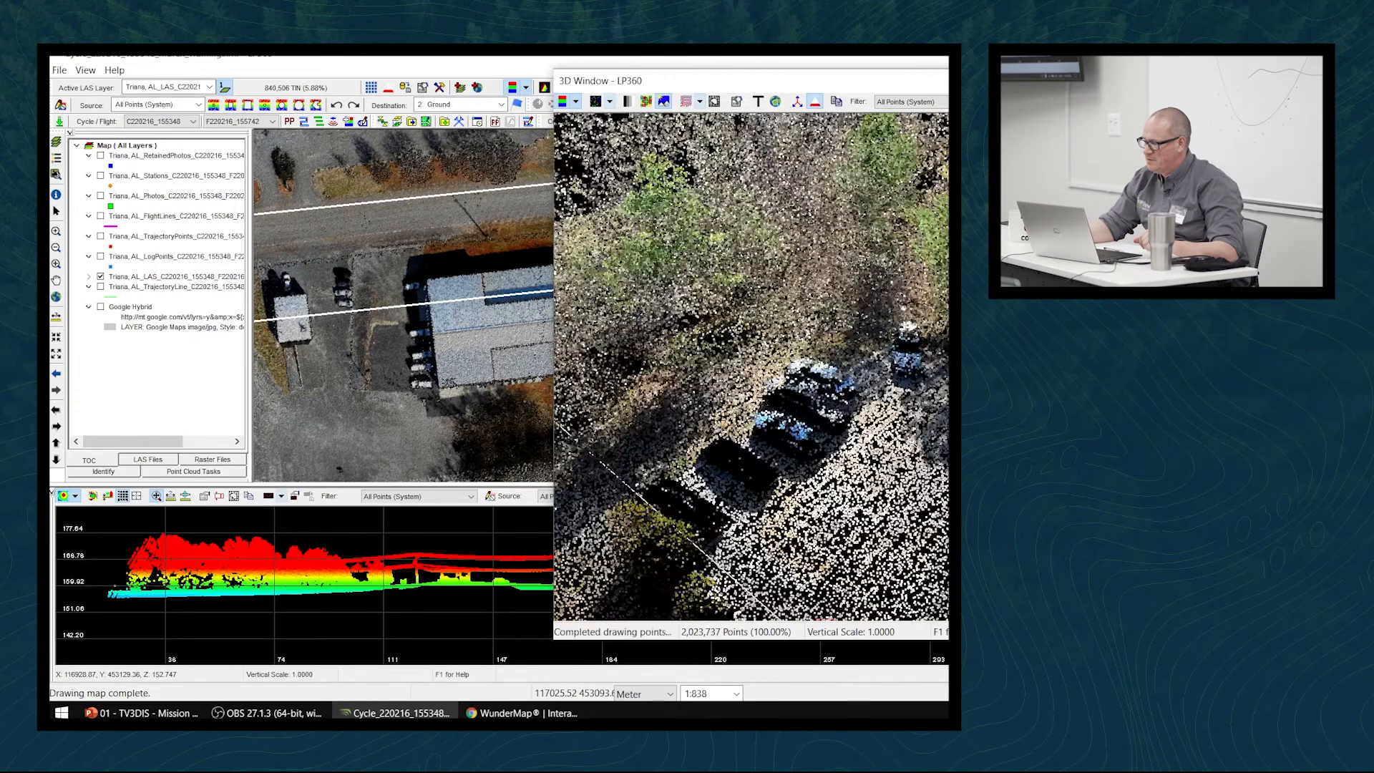
{"action": "scroll", "coordinate": [862, 449], "scroll_direction": "down", "scroll_amount": 5}
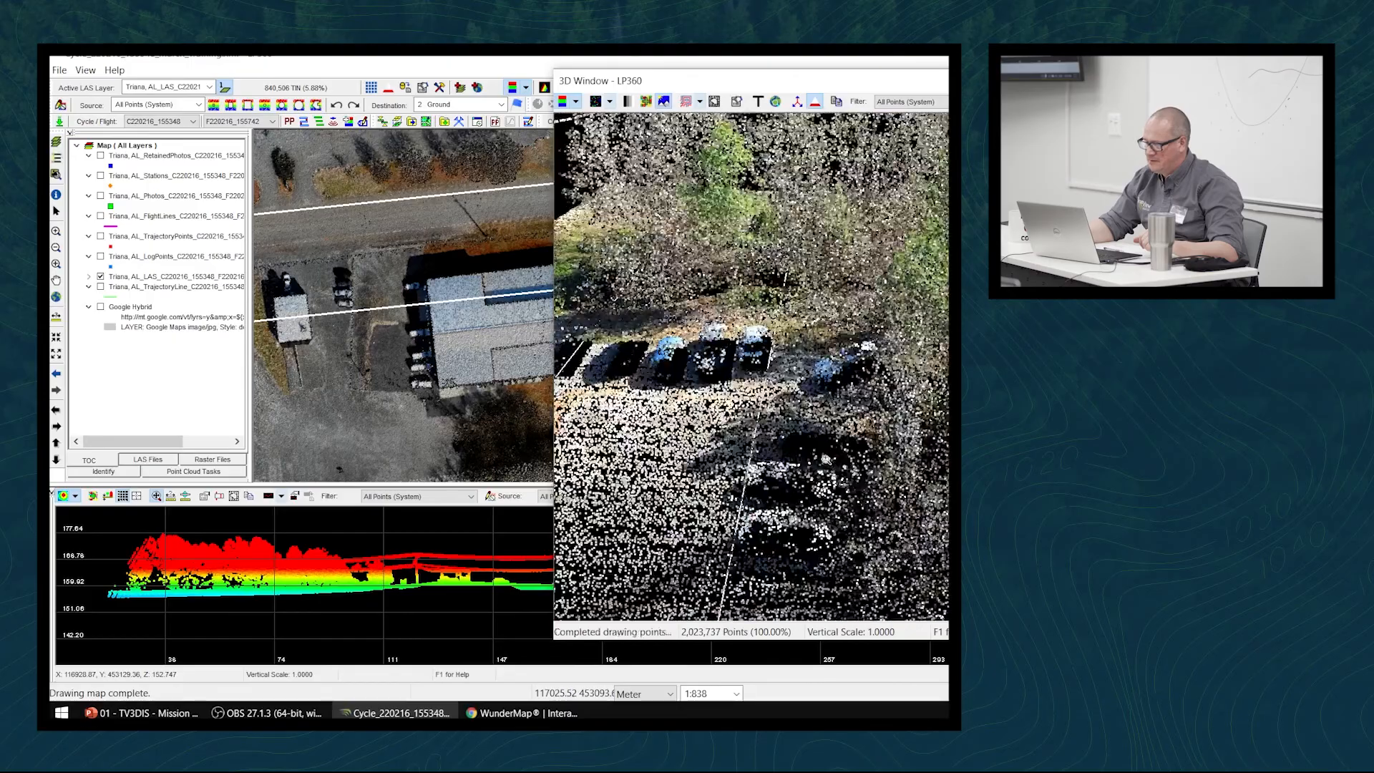
{"action": "scroll", "coordinate": [944, 444], "scroll_direction": "up", "scroll_amount": 6}
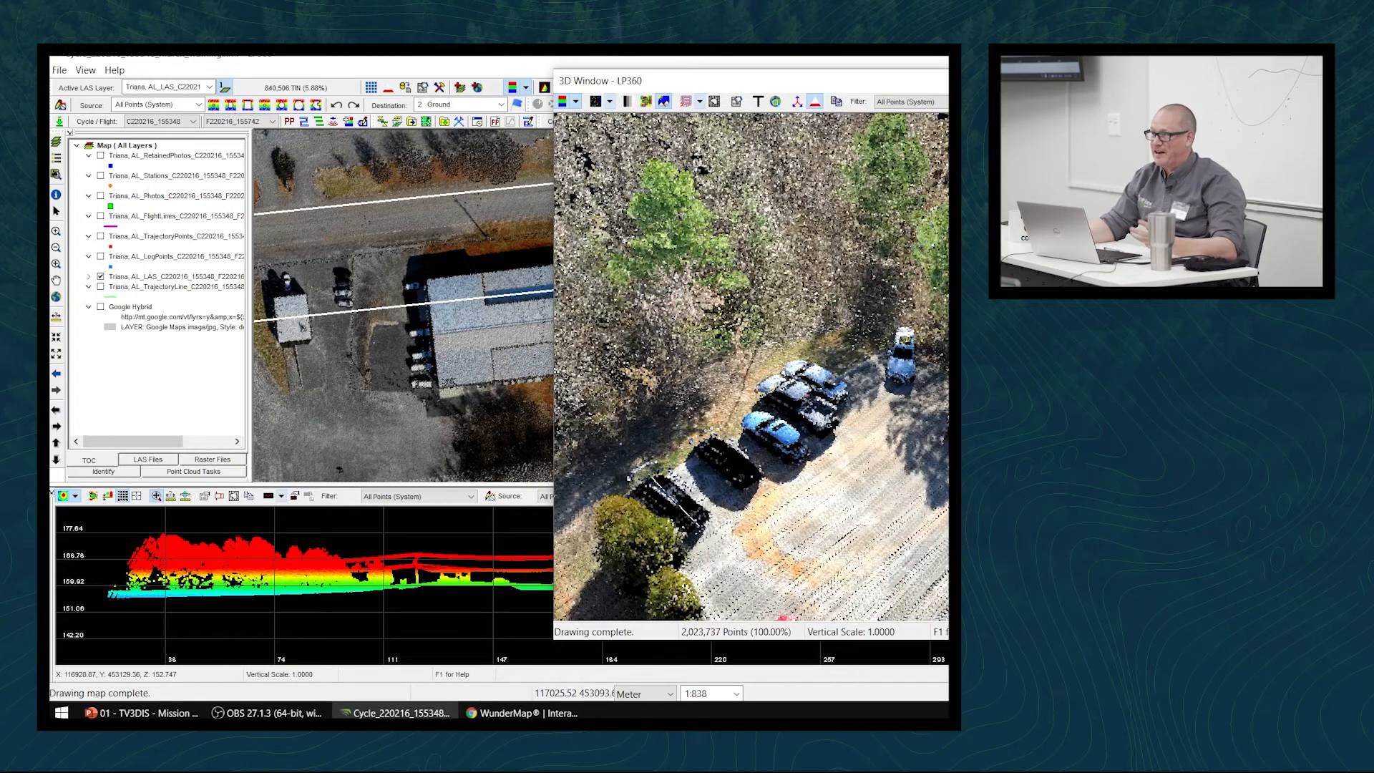
{"action": "mouse_move", "coordinate": [780, 458]}
{"action": "left_mouse_down"}
{"action": "mouse_move", "coordinate": [751, 351]}
{"action": "mouse_move", "coordinate": [709, 326]}
{"action": "mouse_move", "coordinate": [744, 373]}
{"action": "mouse_move", "coordinate": [752, 429]}
{"action": "left_mouse_up"}
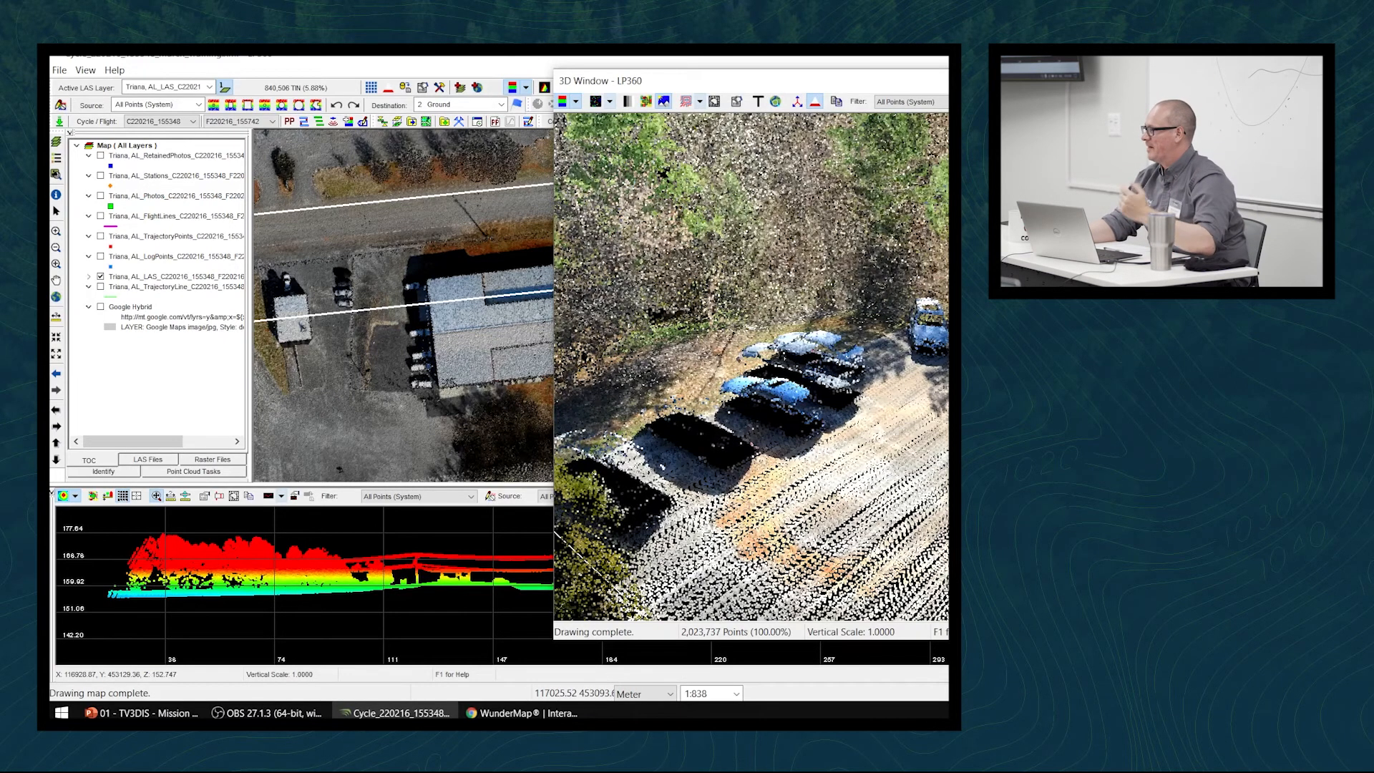
{"action": "scroll", "coordinate": [752, 366], "scroll_direction": "down", "scroll_amount": 3}
{"action": "mouse_move", "coordinate": [752, 387]}
{"action": "left_mouse_down"}
{"action": "mouse_move", "coordinate": [752, 365]}
{"action": "mouse_move", "coordinate": [752, 394]}
{"action": "left_mouse_up"}
{"action": "scroll", "coordinate": [751, 366], "scroll_direction": "down", "scroll_amount": 4}
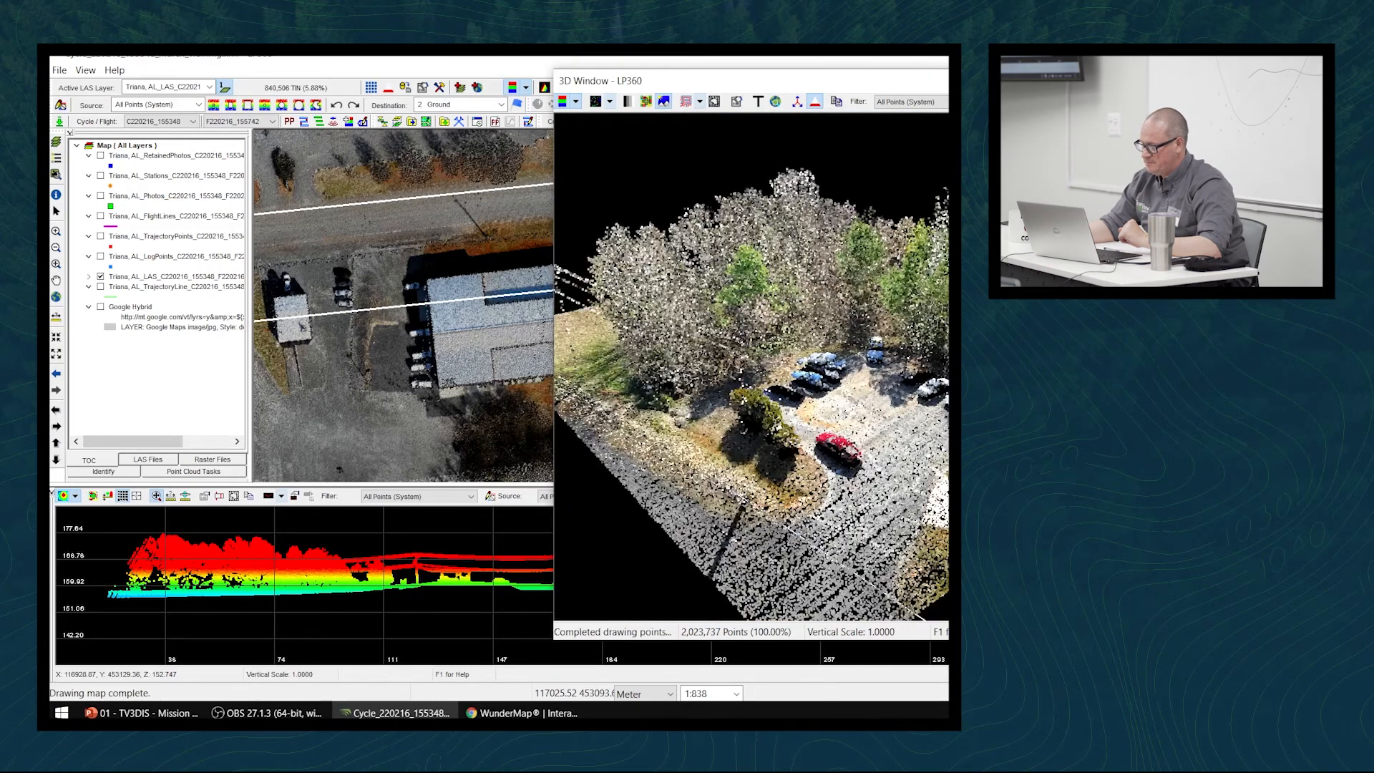
Close the 3D window and show the full extent of the colorized point cloud in the map
{"action": "left_click", "coordinate": [947, 80]}
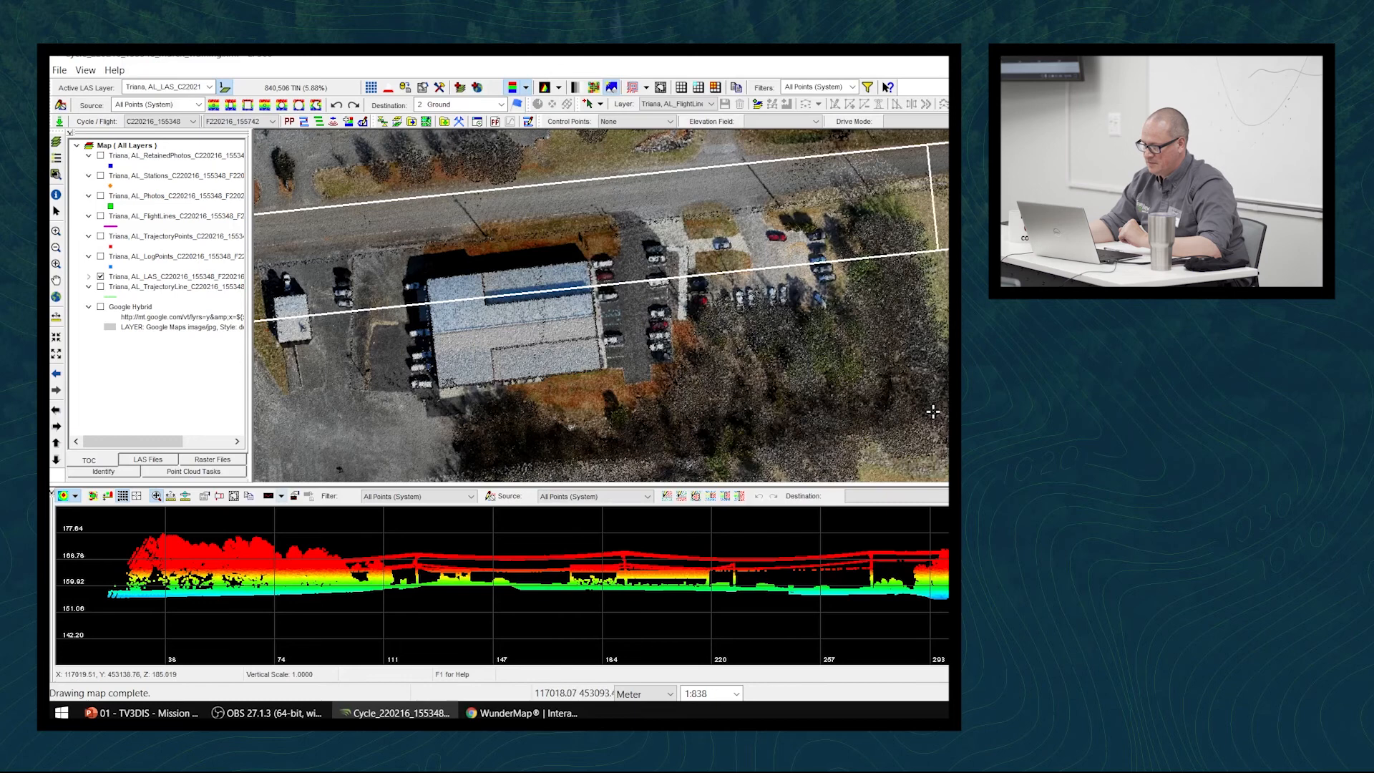
{"action": "scroll", "coordinate": [932, 413], "scroll_direction": "down", "scroll_amount": 4}
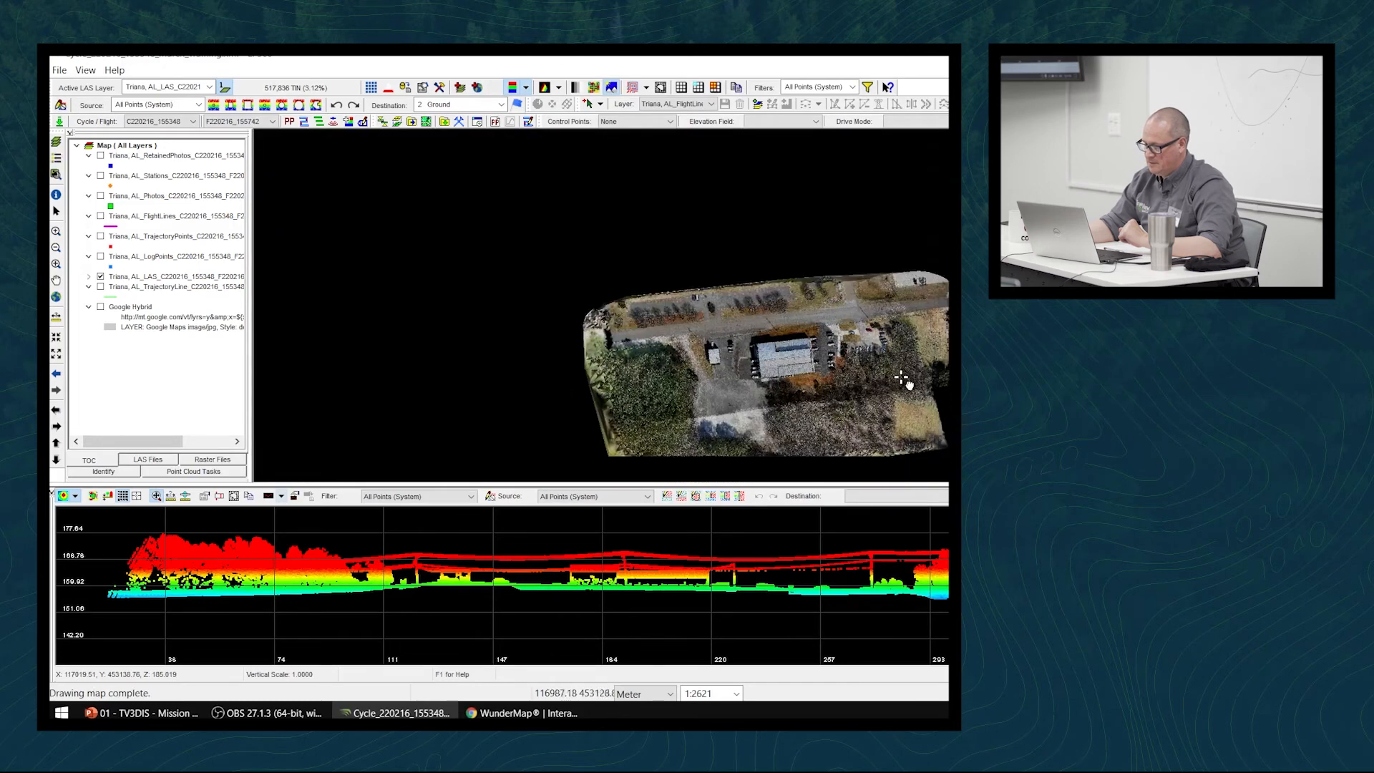
{"action": "left_click_drag", "start_coordinate": [908, 398], "coordinate": [868, 282]}
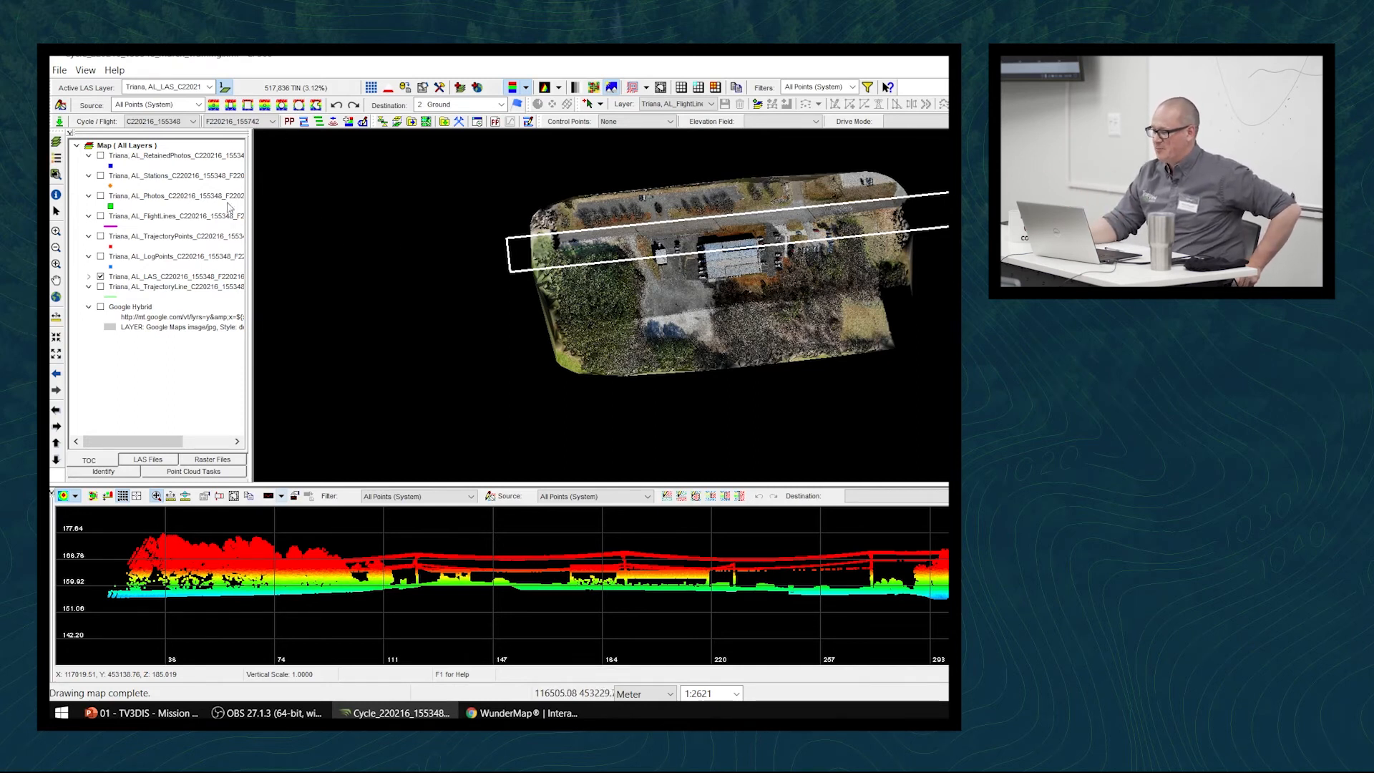
Start a True View cycle import from UMS / Folder as Import Only, without an archive backup
{"action": "left_click", "coordinate": [60, 124]}
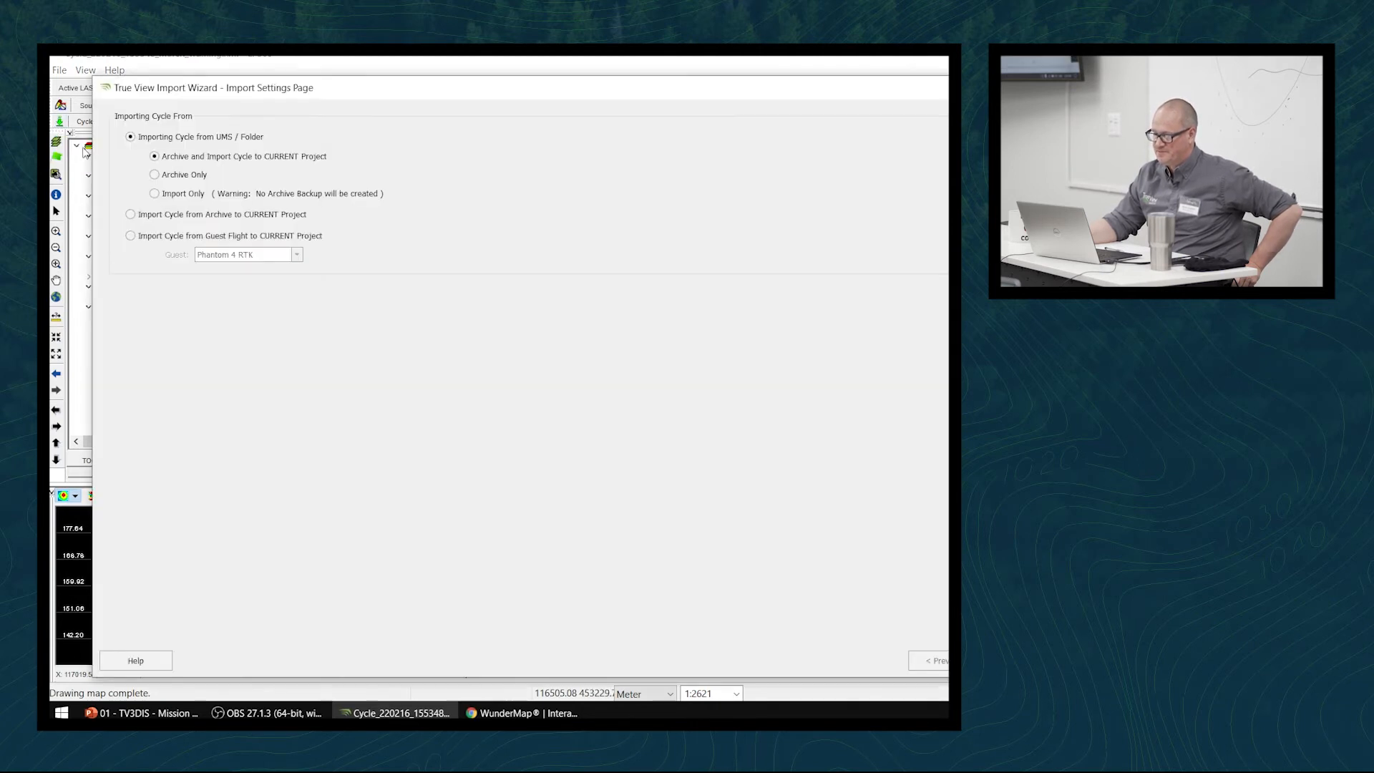
{"action": "left_click", "coordinate": [164, 194]}
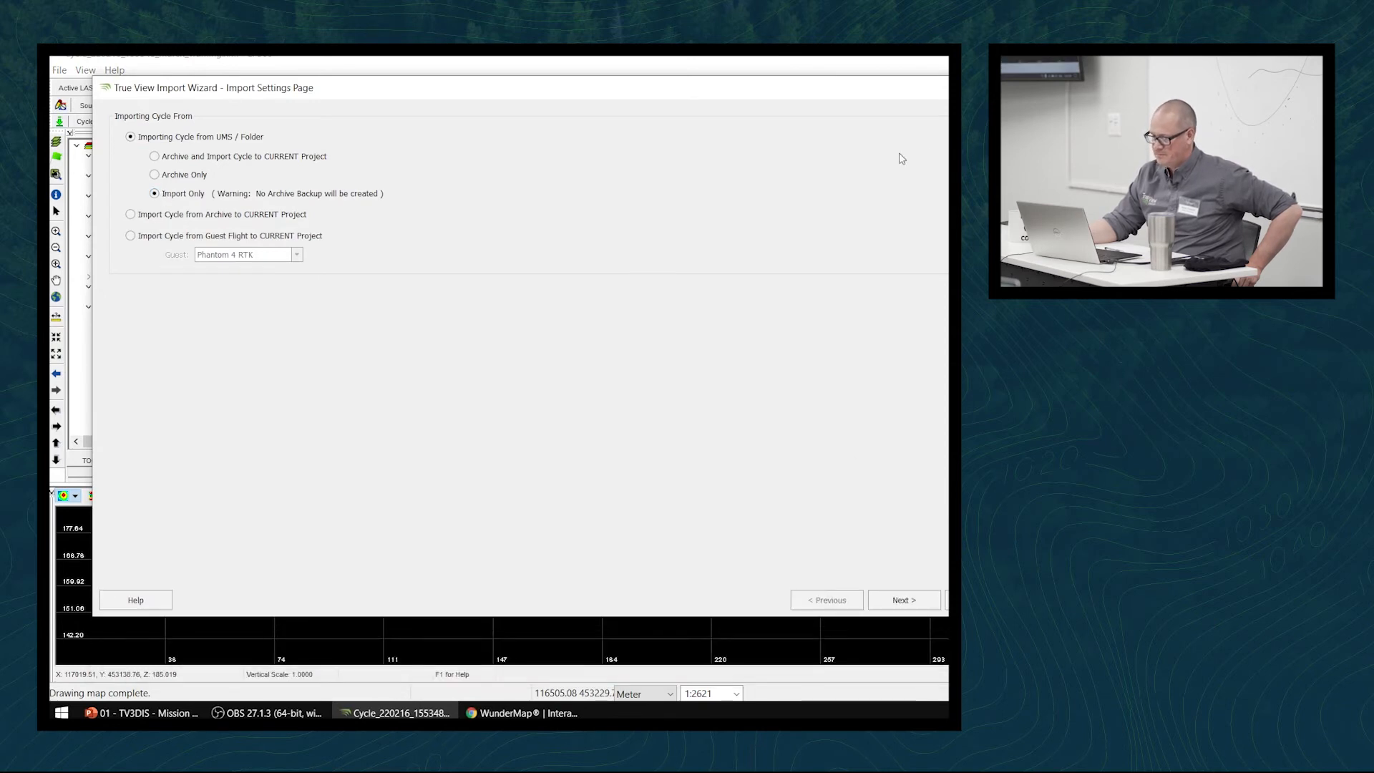
{"action": "left_click_drag", "start_coordinate": [914, 97], "coordinate": [978, 92]}
{"action": "left_click", "coordinate": [968, 595]}
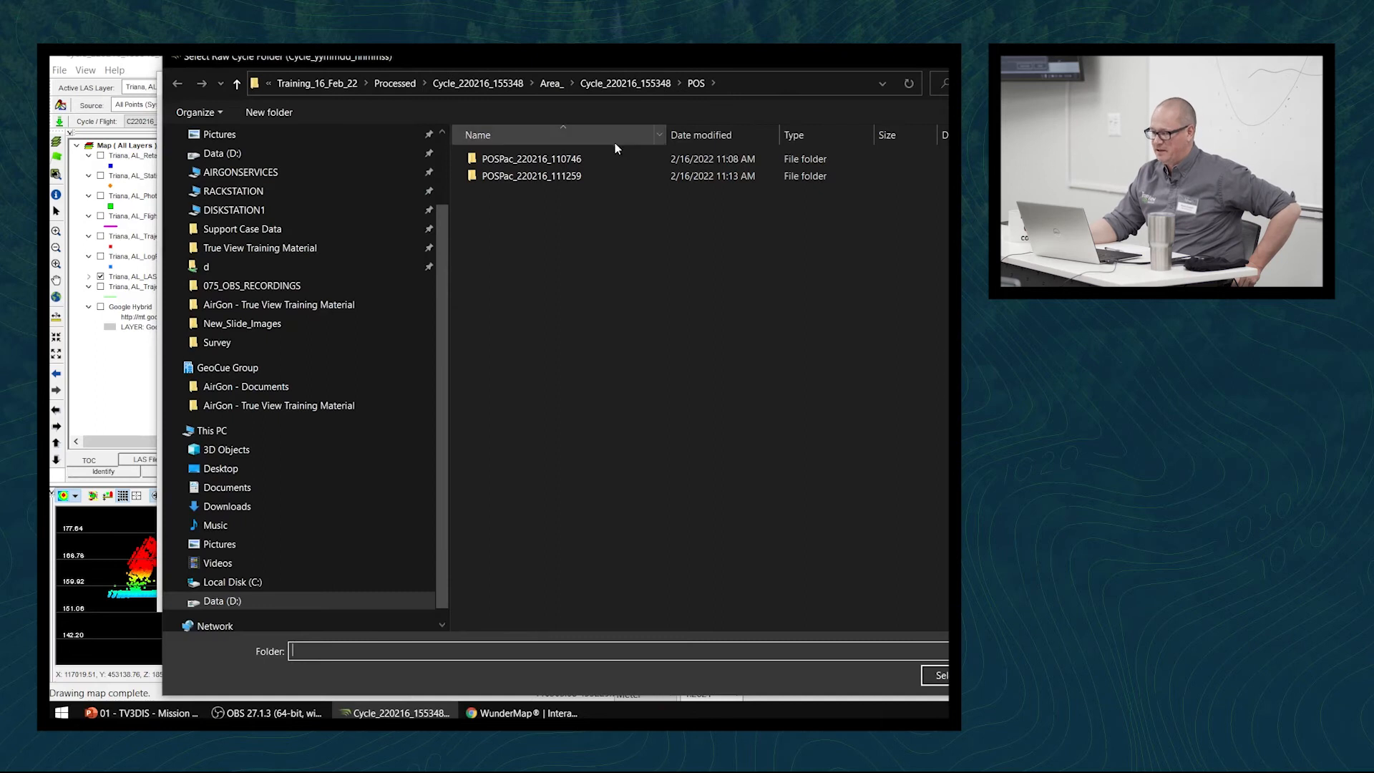
Choose Cycle_220216_160738 in the Training_16_Feb_22 folder as the input cycle folder and continue to the cycle information
{"action": "left_click", "coordinate": [318, 83]}
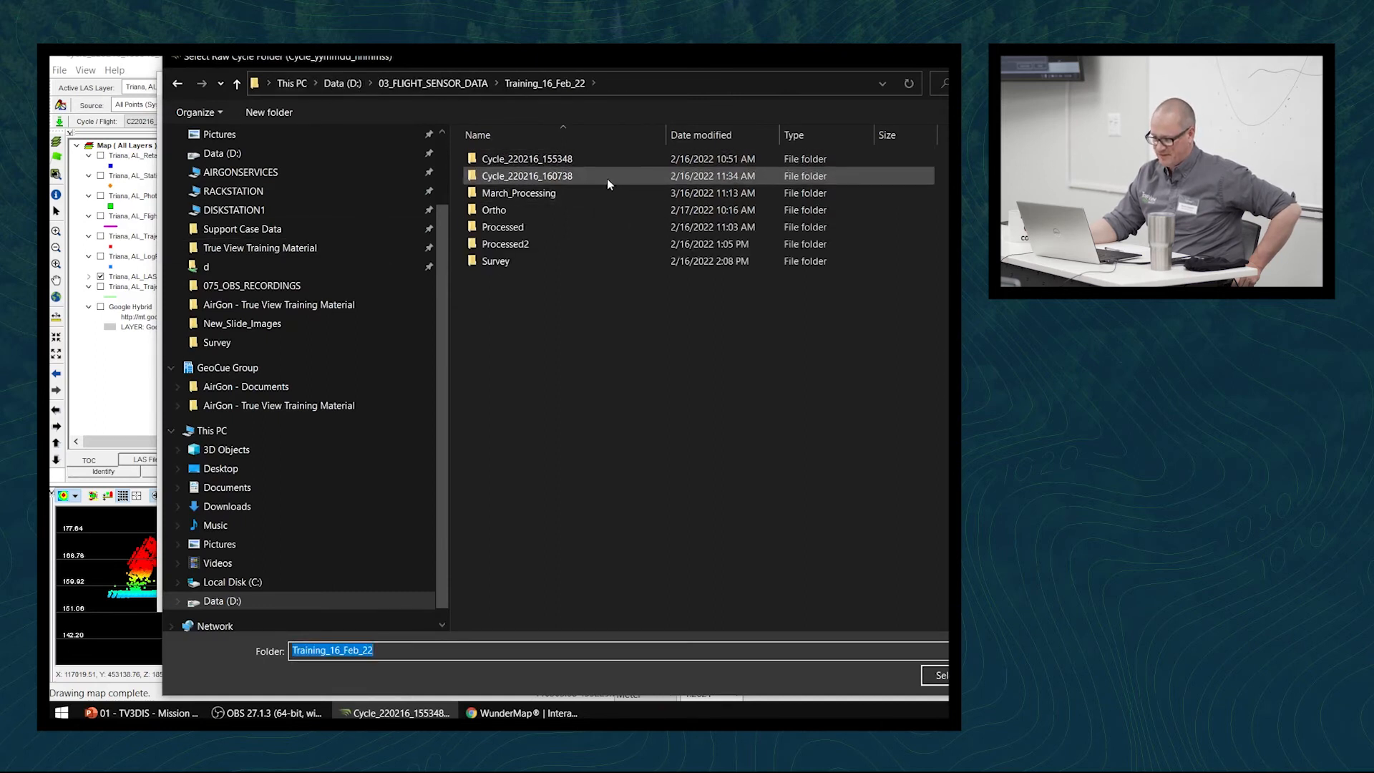
{"action": "left_click", "coordinate": [519, 180]}
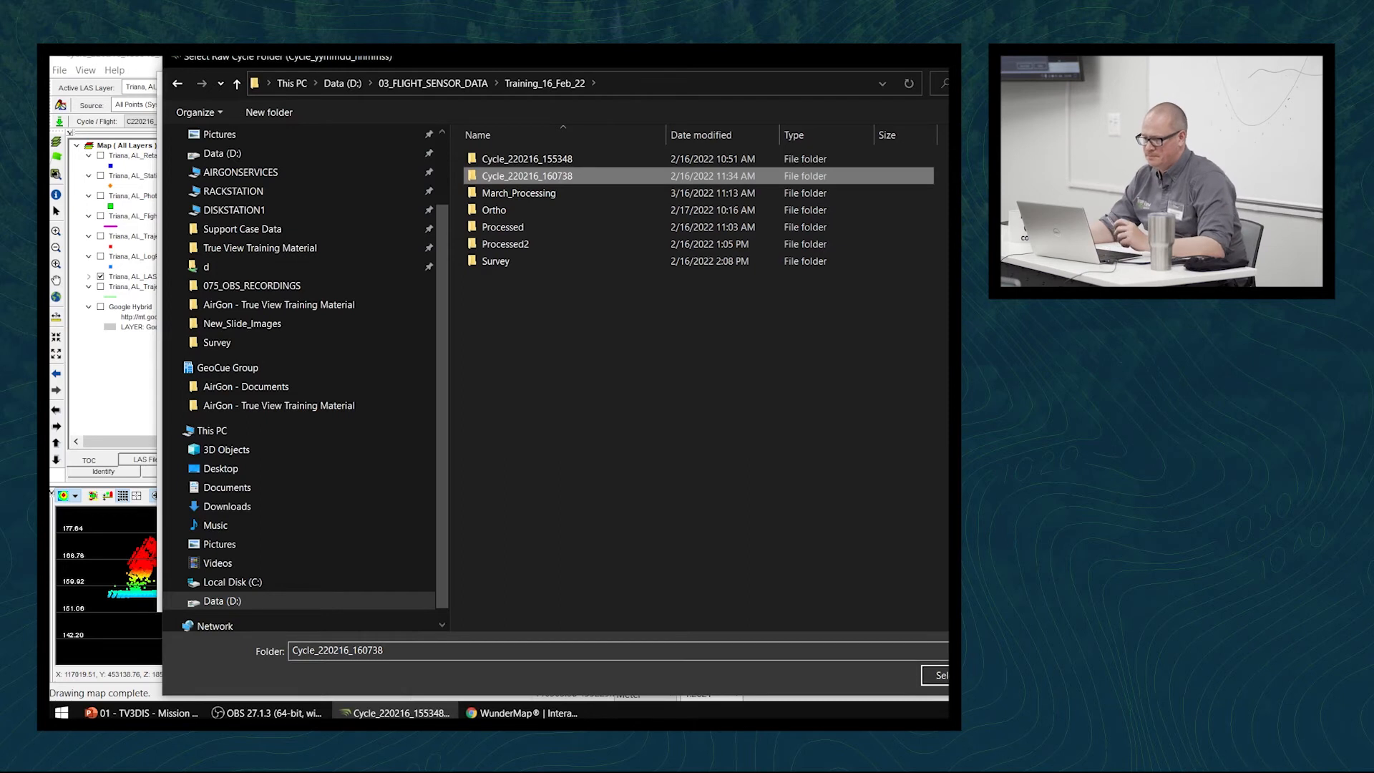
{"action": "left_click", "coordinate": [938, 675]}
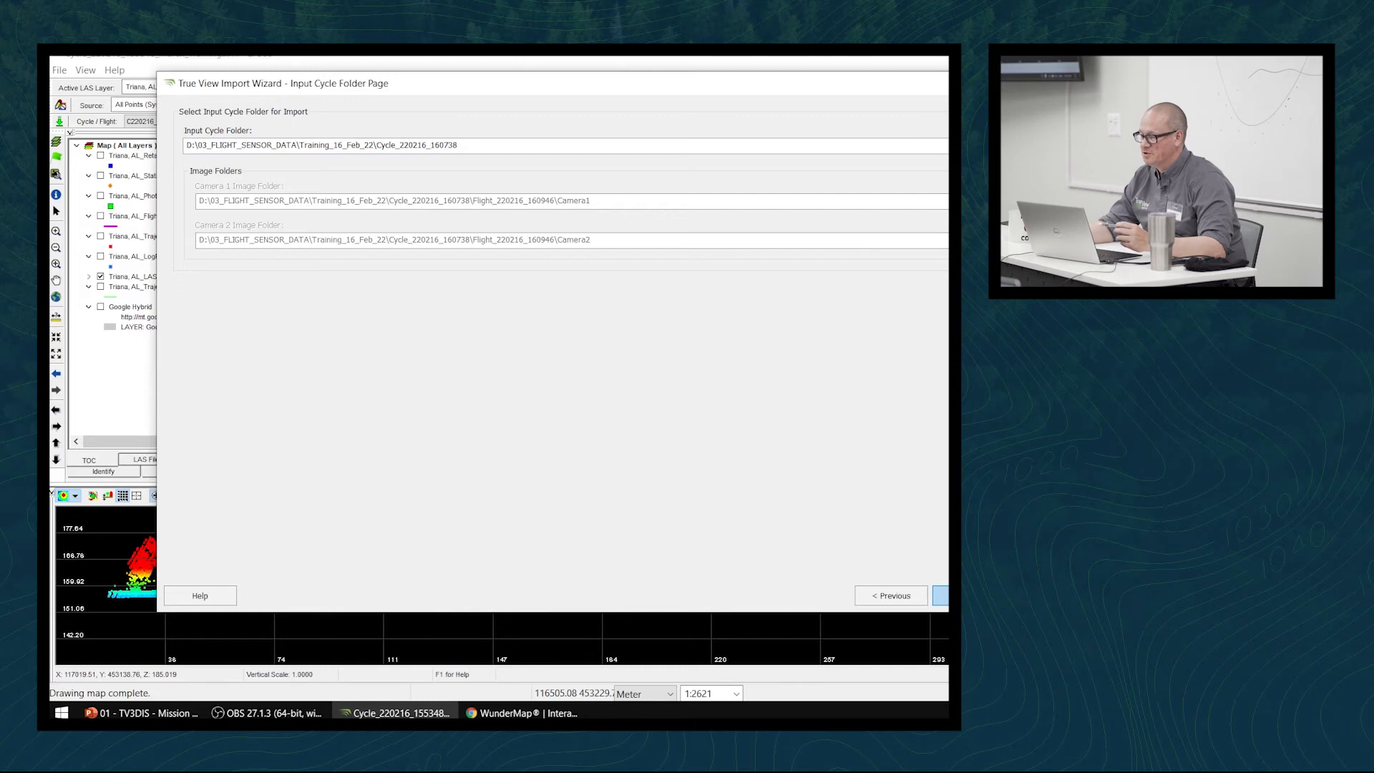
{"action": "left_click", "coordinate": [940, 596]}
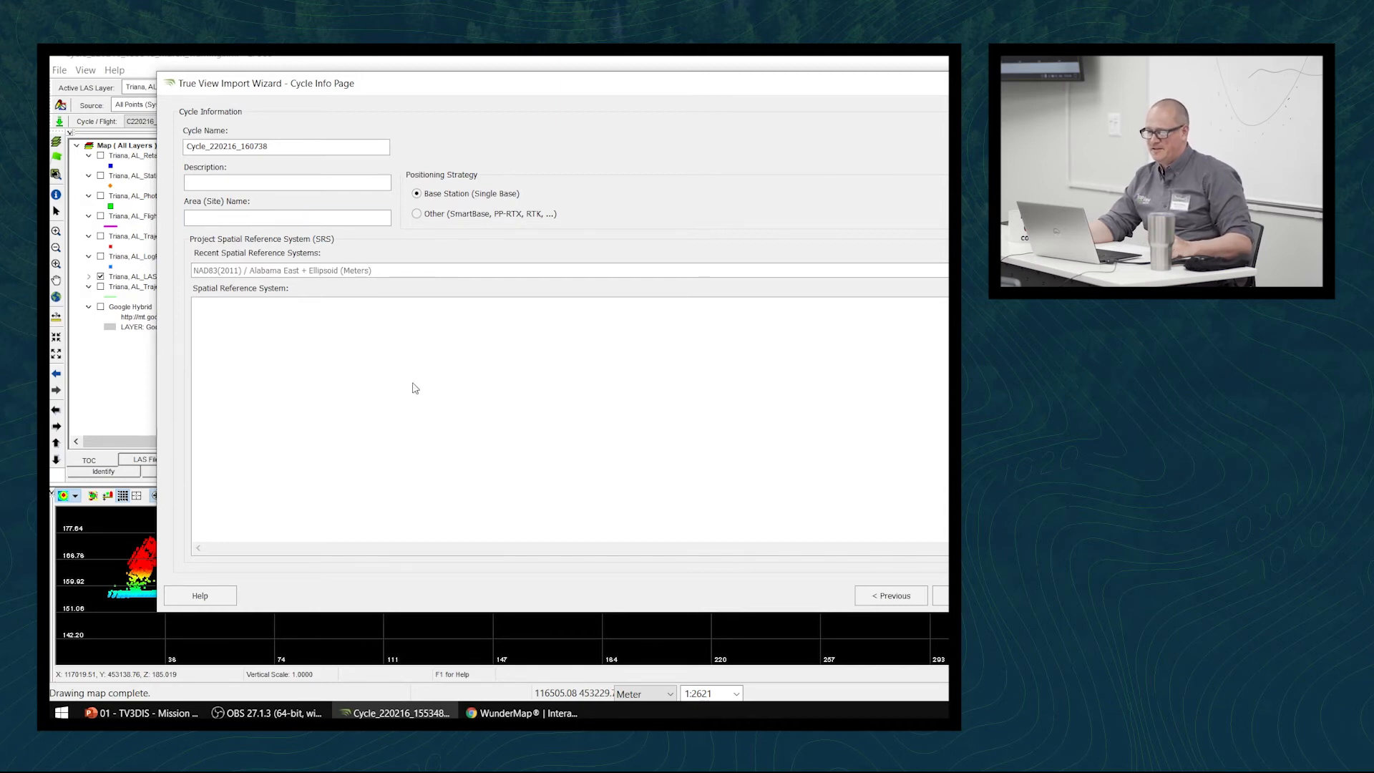
Describe the cycle as Flight 2, enter TrianaAL as the area name, and accept the single base station strategy
{"action": "left_click", "coordinate": [269, 184]}
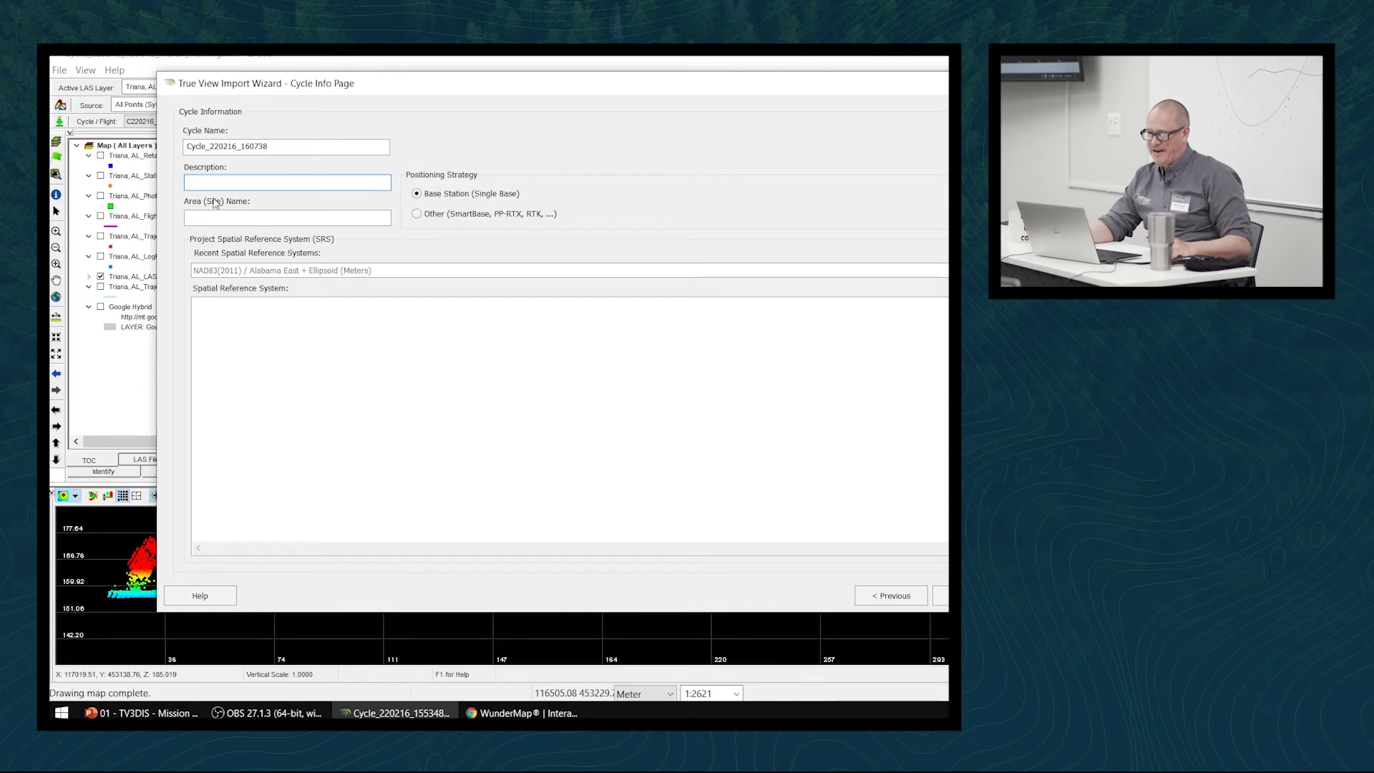
{"action": "left_click", "coordinate": [222, 217]}
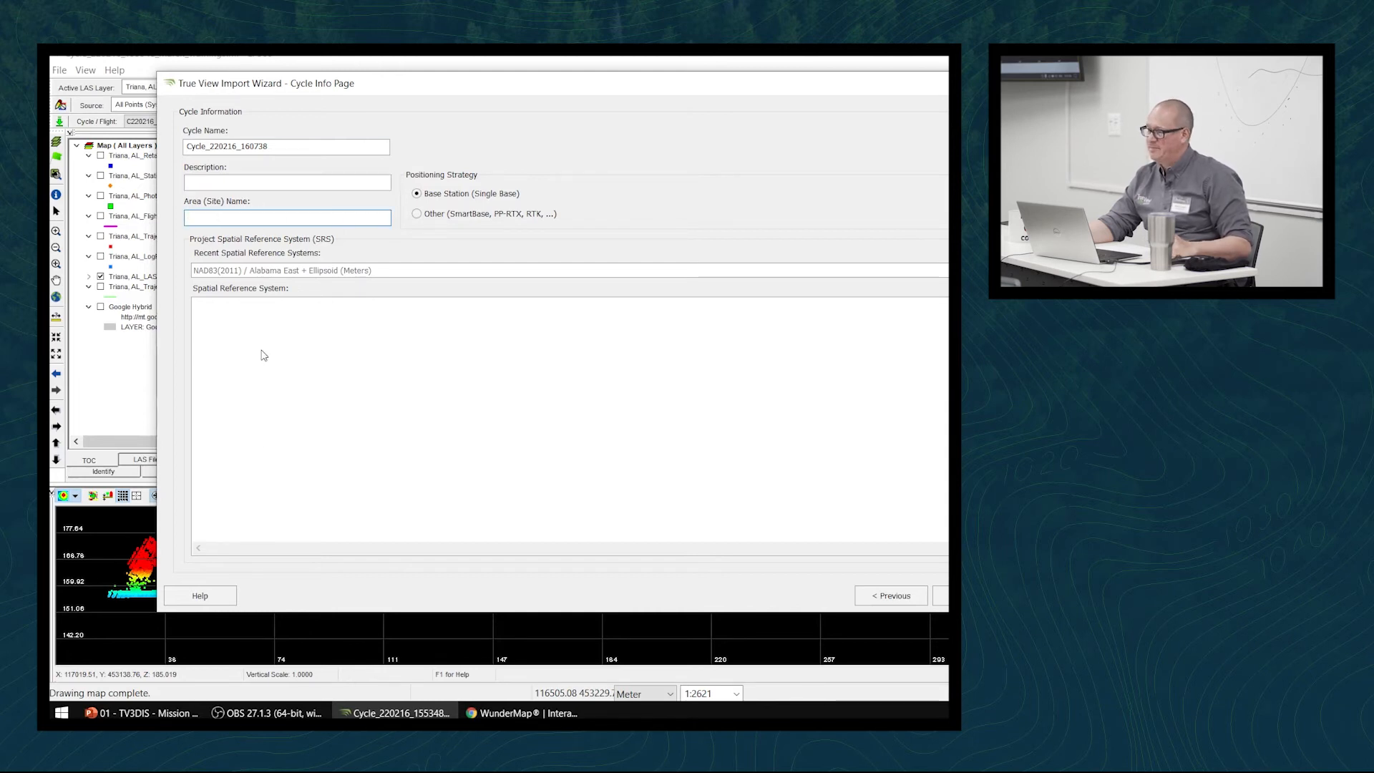
{"action": "left_click", "coordinate": [256, 180]}
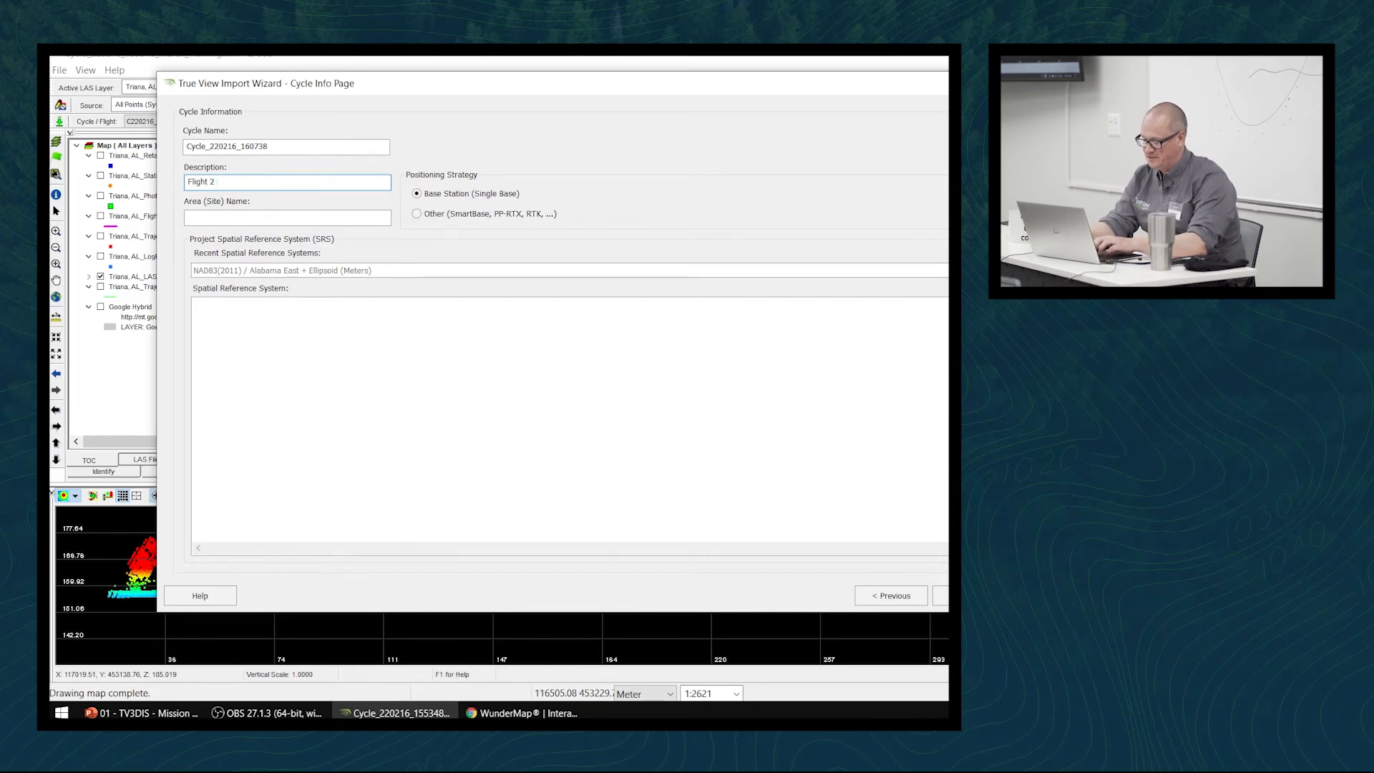
{"action": "left_click", "coordinate": [342, 217]}
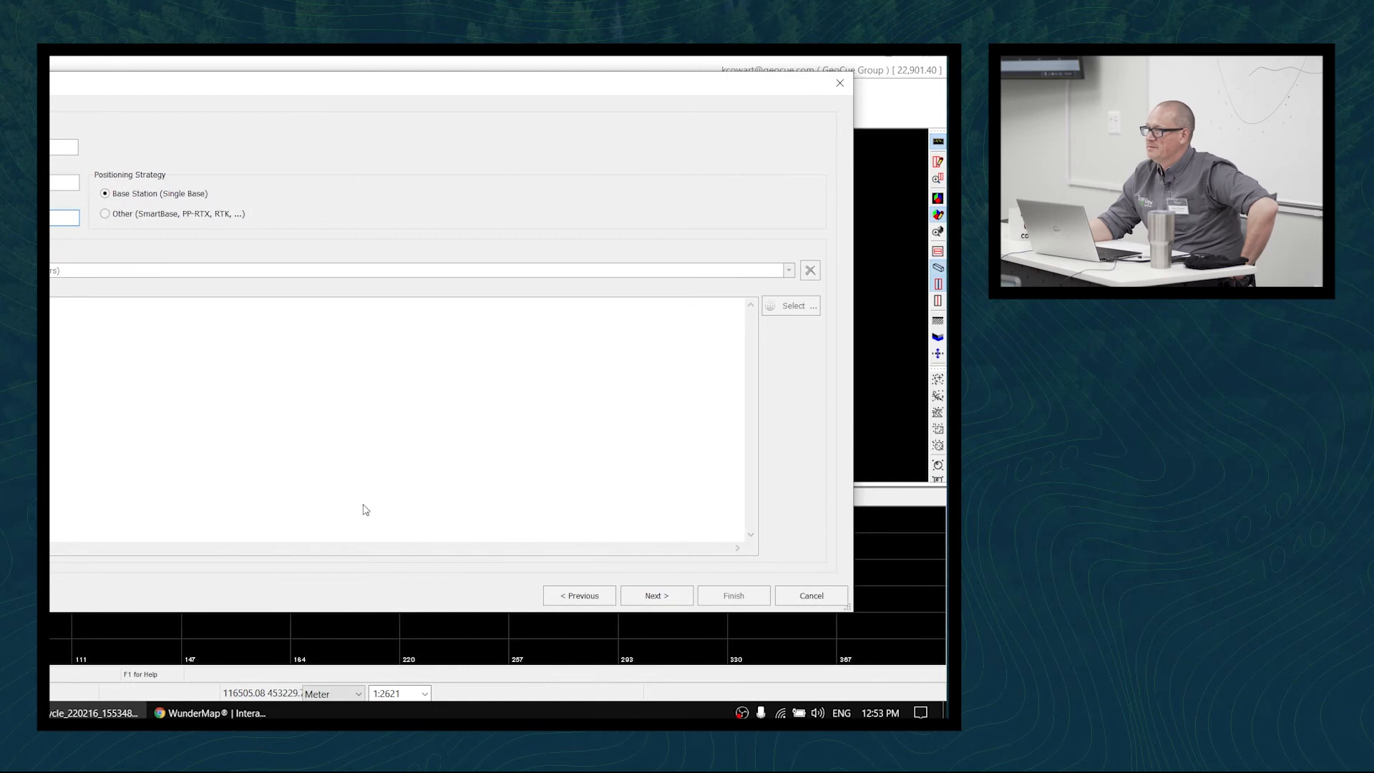
{"action": "left_click", "coordinate": [667, 596]}
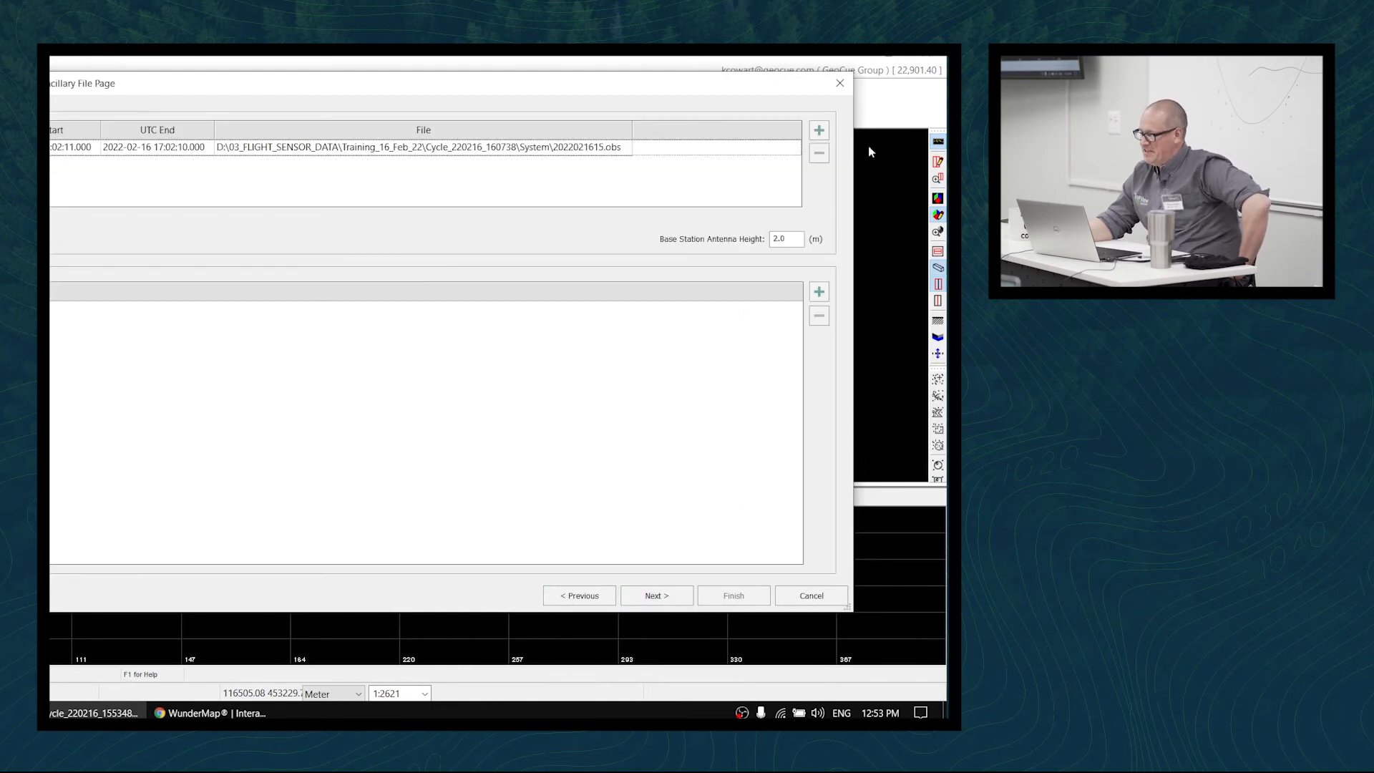
Set the base station antenna height for the 2022021615.obs file to 0.0 m and continue to the base location
{"action": "left_click", "coordinate": [483, 150]}
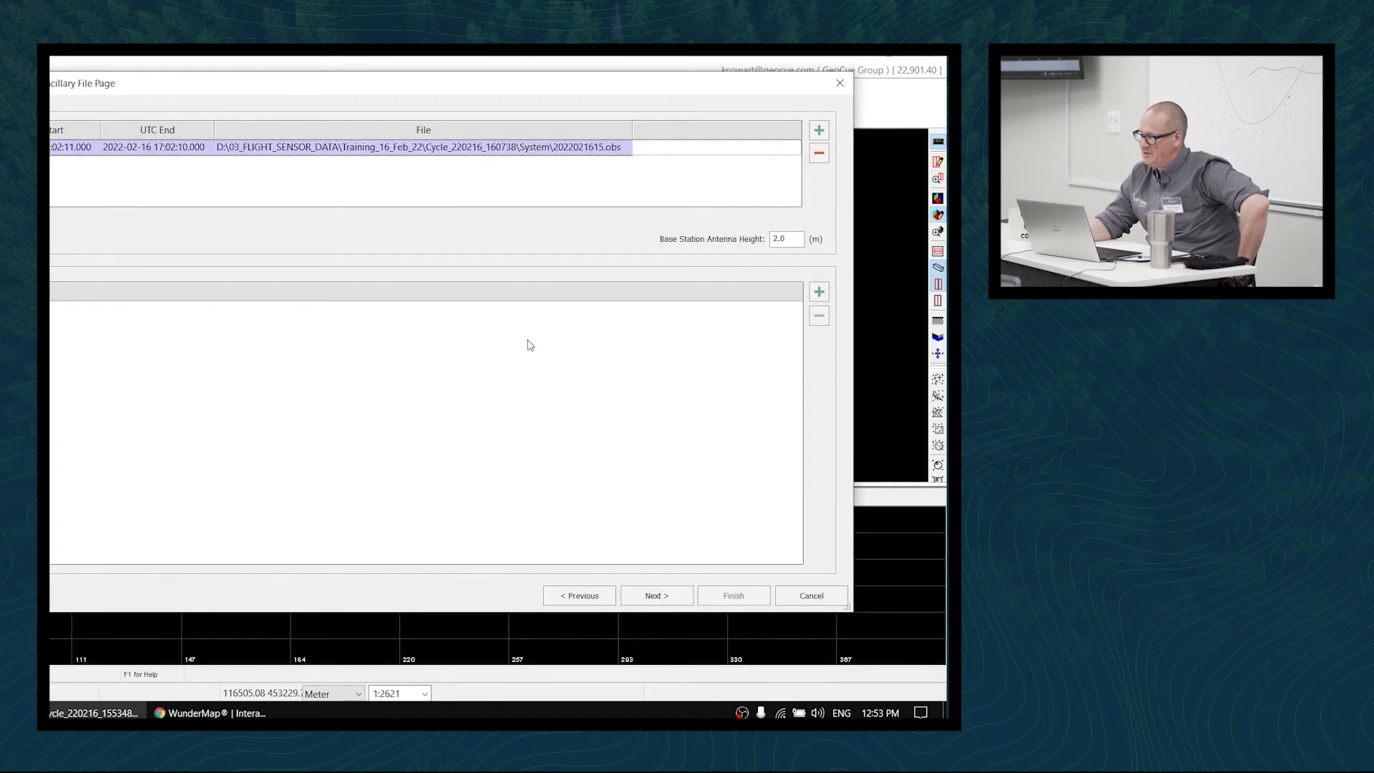
{"action": "double_click", "coordinate": [777, 238]}
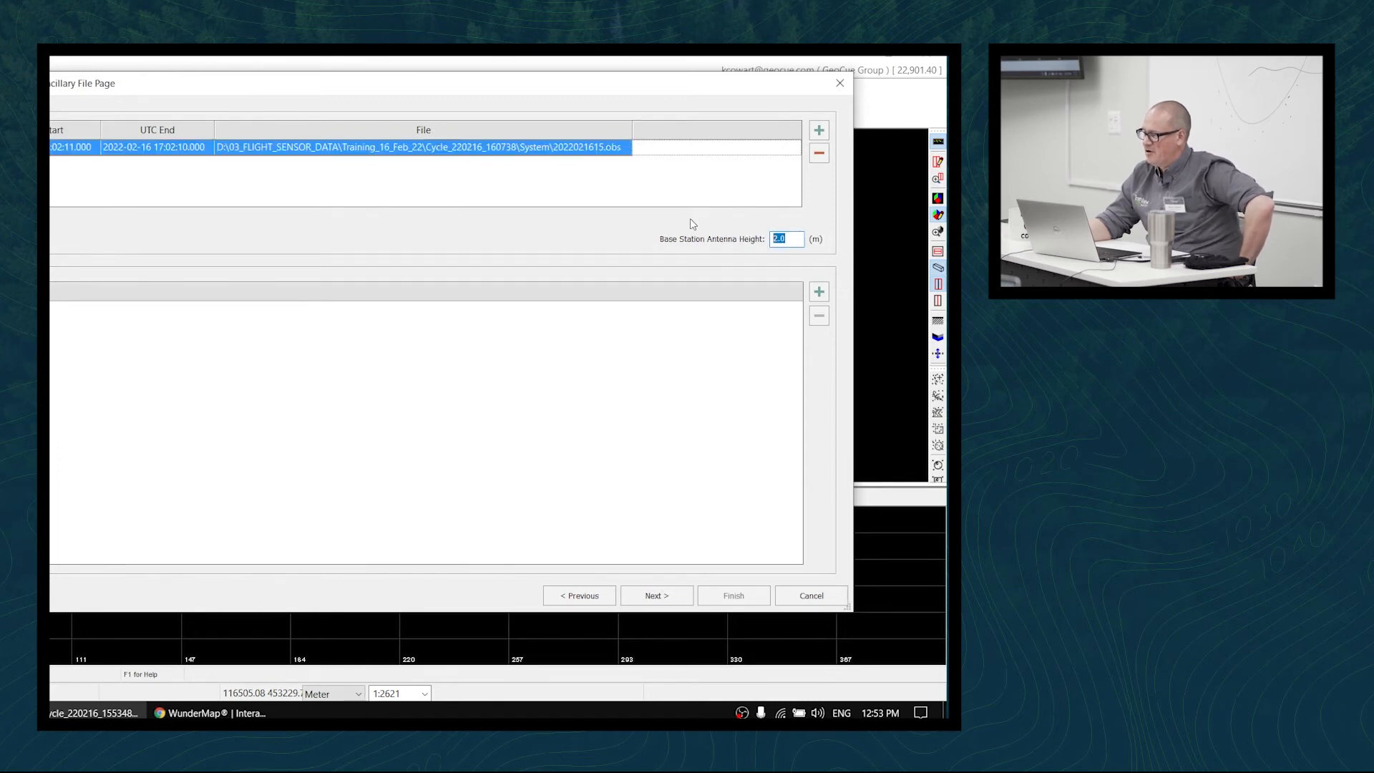
{"action": "type", "text": "0"}
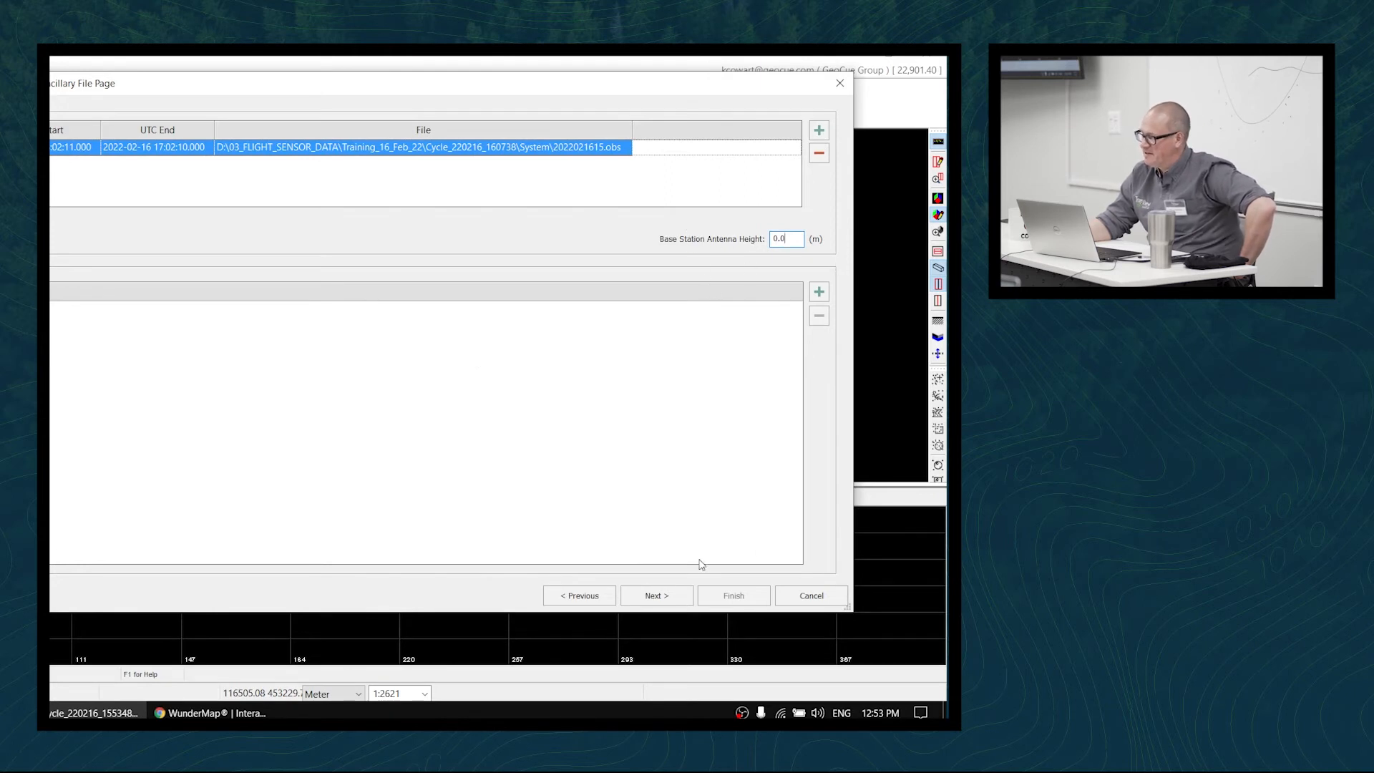
{"action": "left_click", "coordinate": [673, 605]}
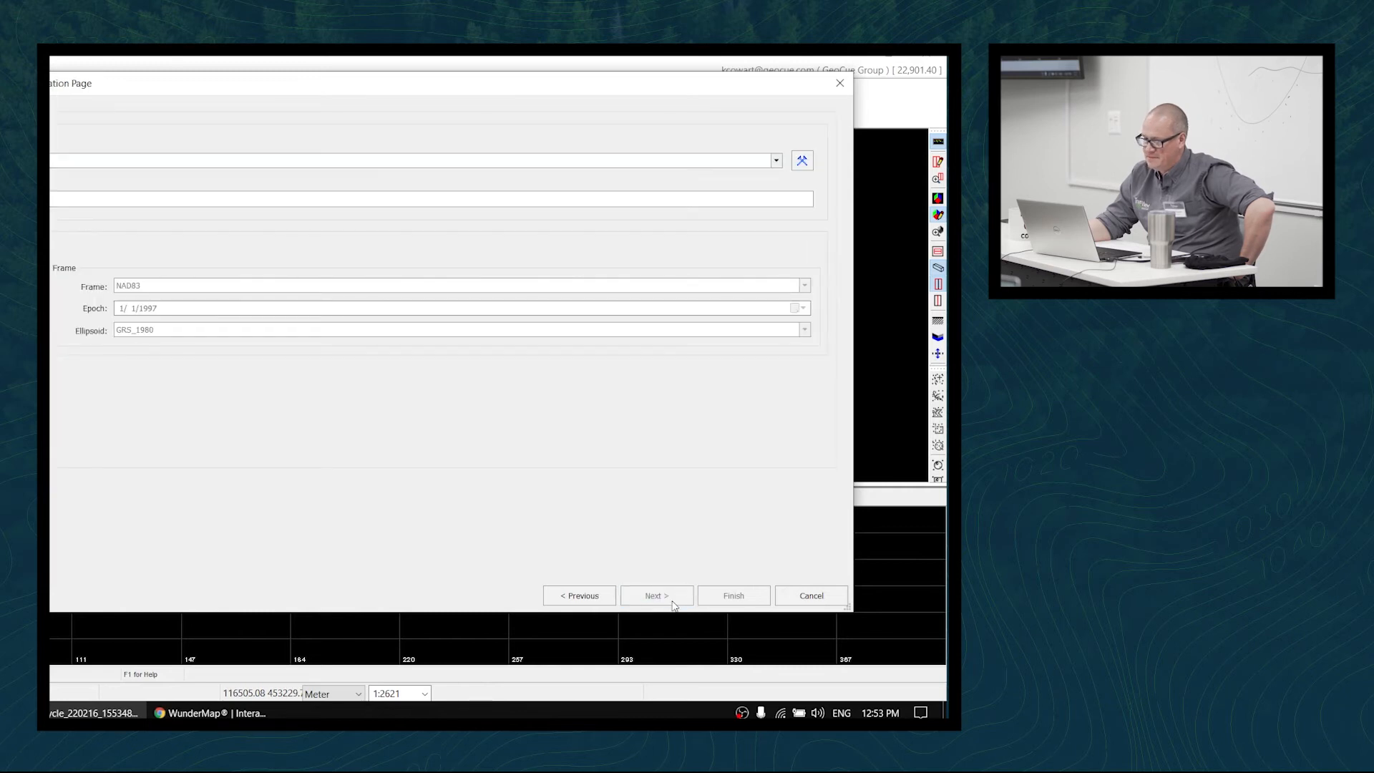
Use Triana - Permanent Base as the survey nail and complete the import of the second cycle
{"action": "left_click", "coordinate": [776, 161]}
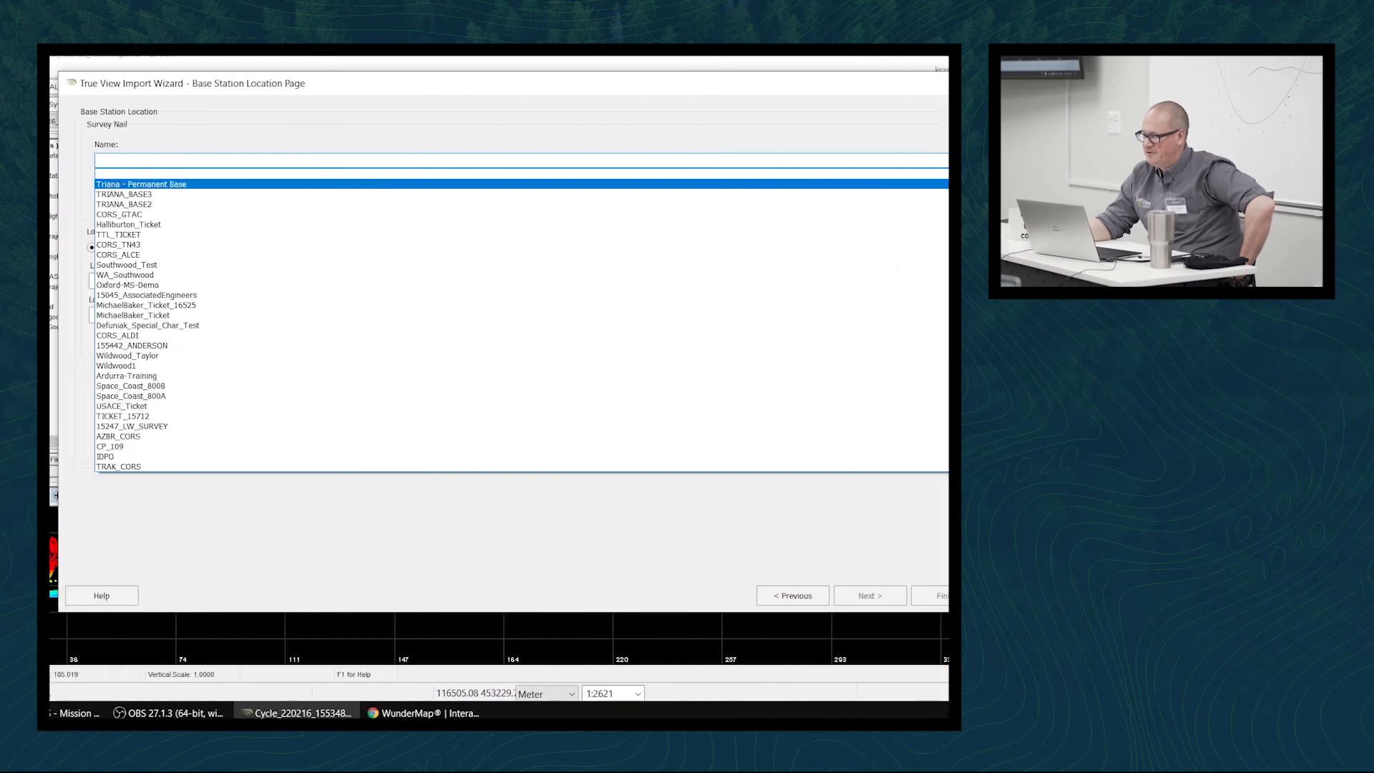
{"action": "key", "text": "Return"}
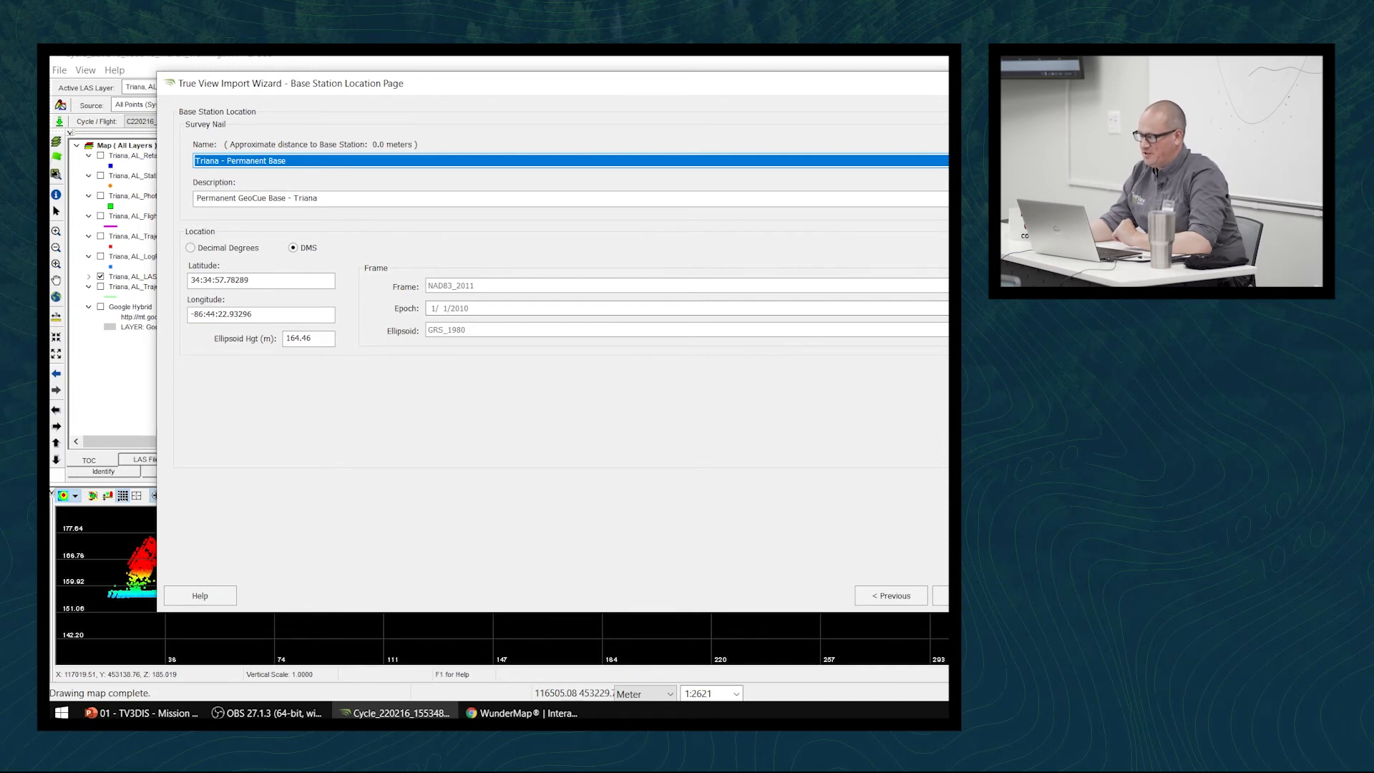
{"action": "key", "text": "Return"}
{"action": "left_click", "coordinate": [719, 412]}
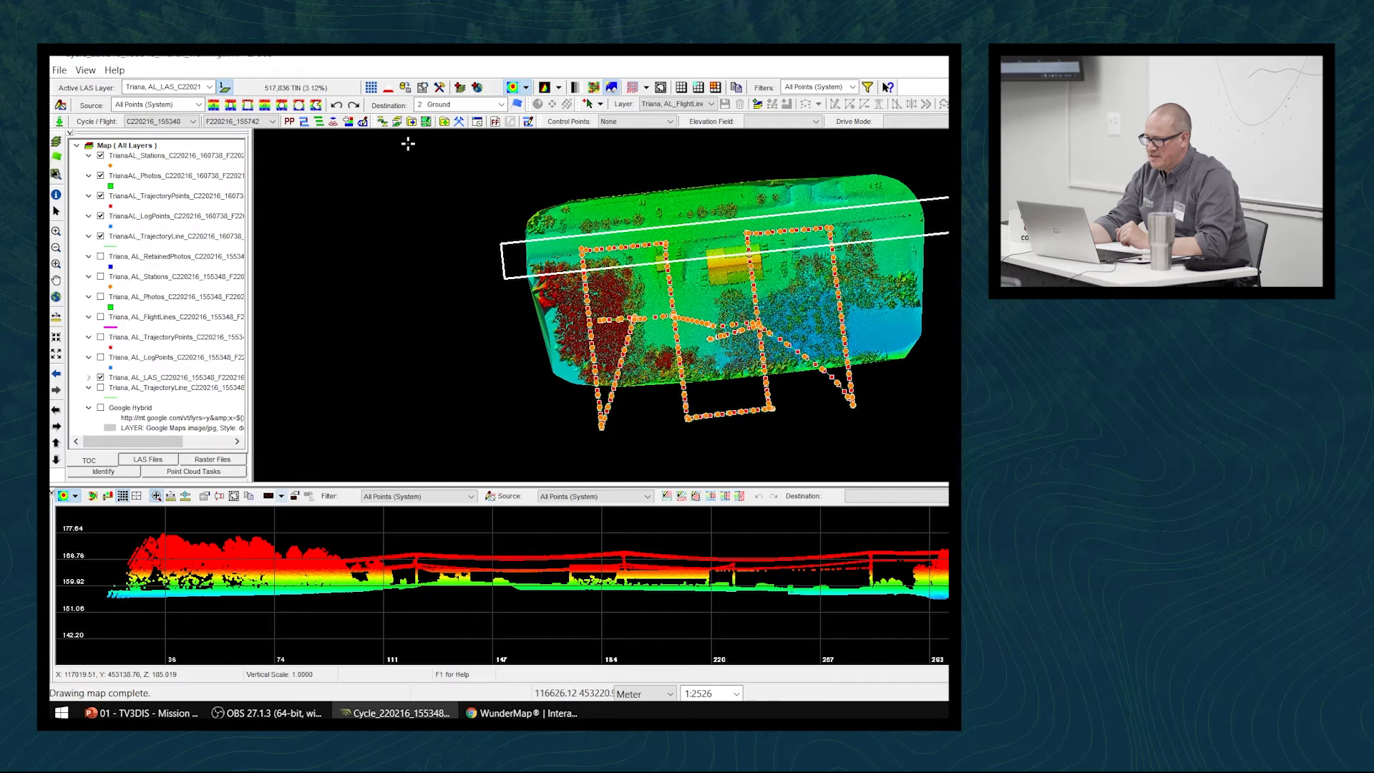
Leave the automatic flight line settings and measure the long trajectory leg just west of the large building
{"action": "left_click", "coordinate": [305, 122]}
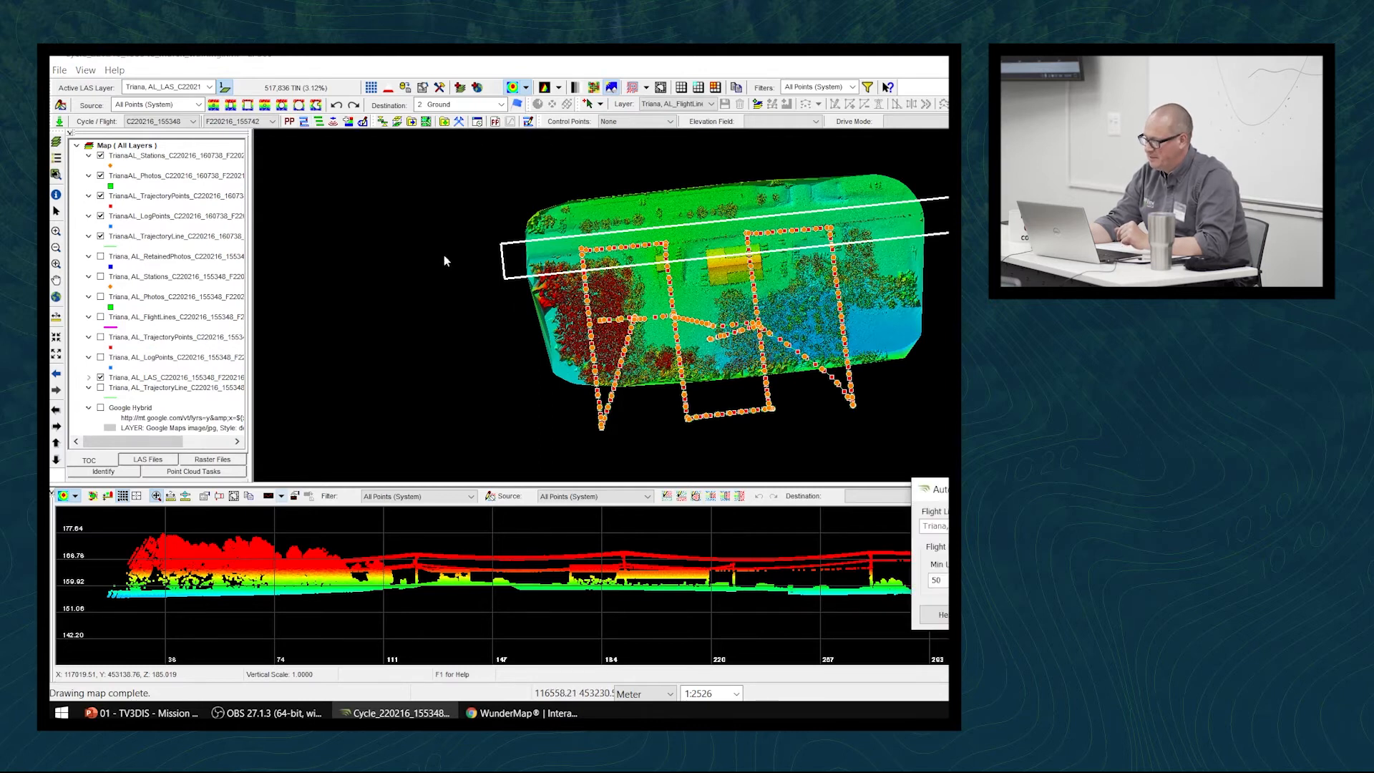
{"action": "key", "text": "Escape"}
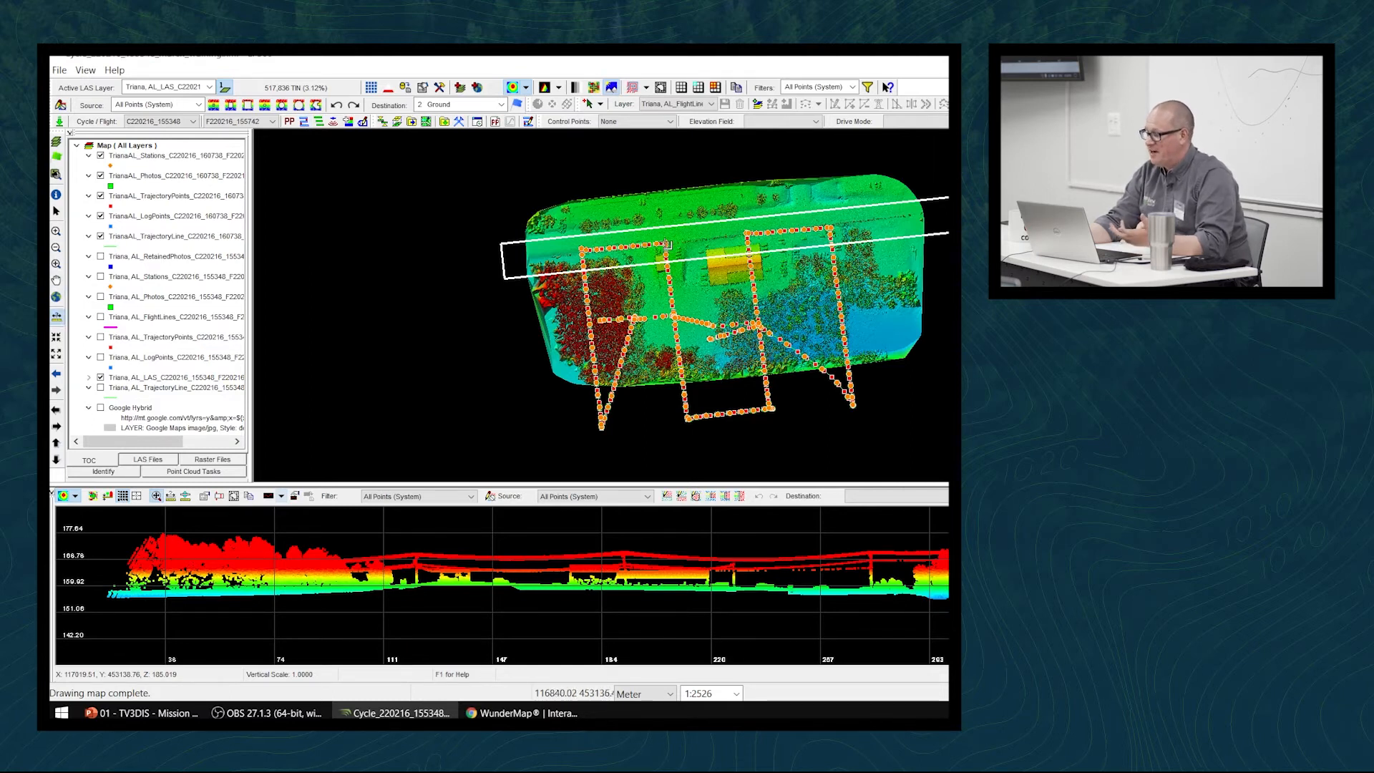
{"action": "left_click", "coordinate": [667, 243]}
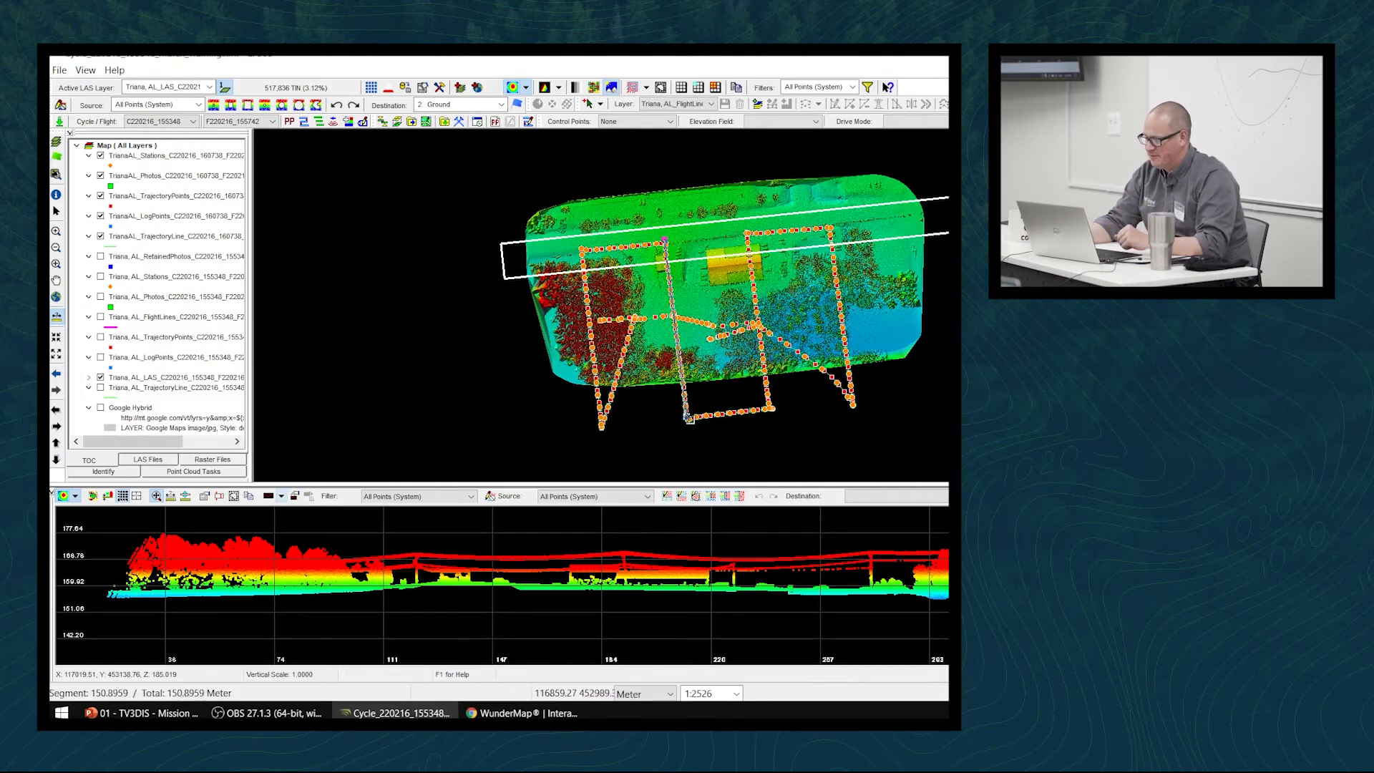
{"action": "double_click", "coordinate": [688, 422]}
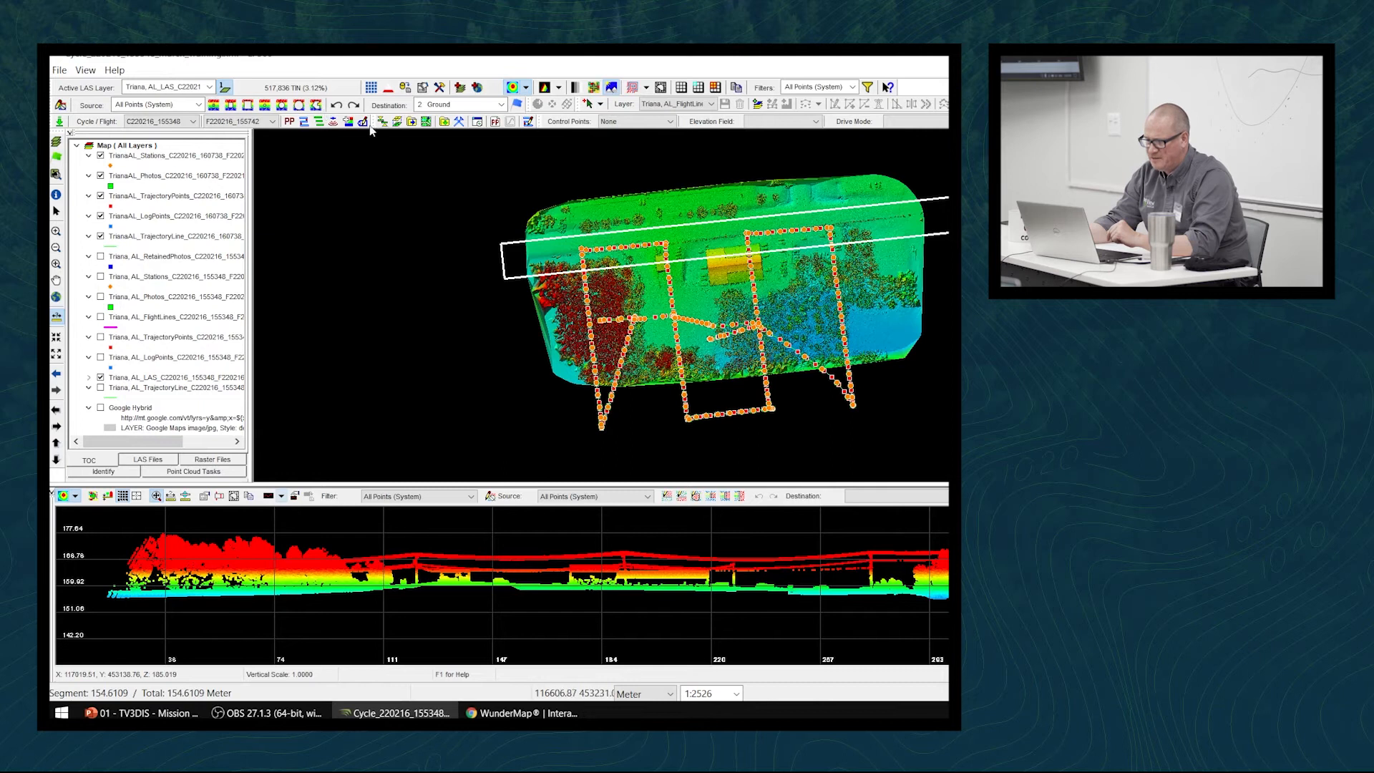
Recompute the first cycle's flight lines with a minimum length of 145 and close the flight line settings
{"action": "left_click", "coordinate": [333, 123]}
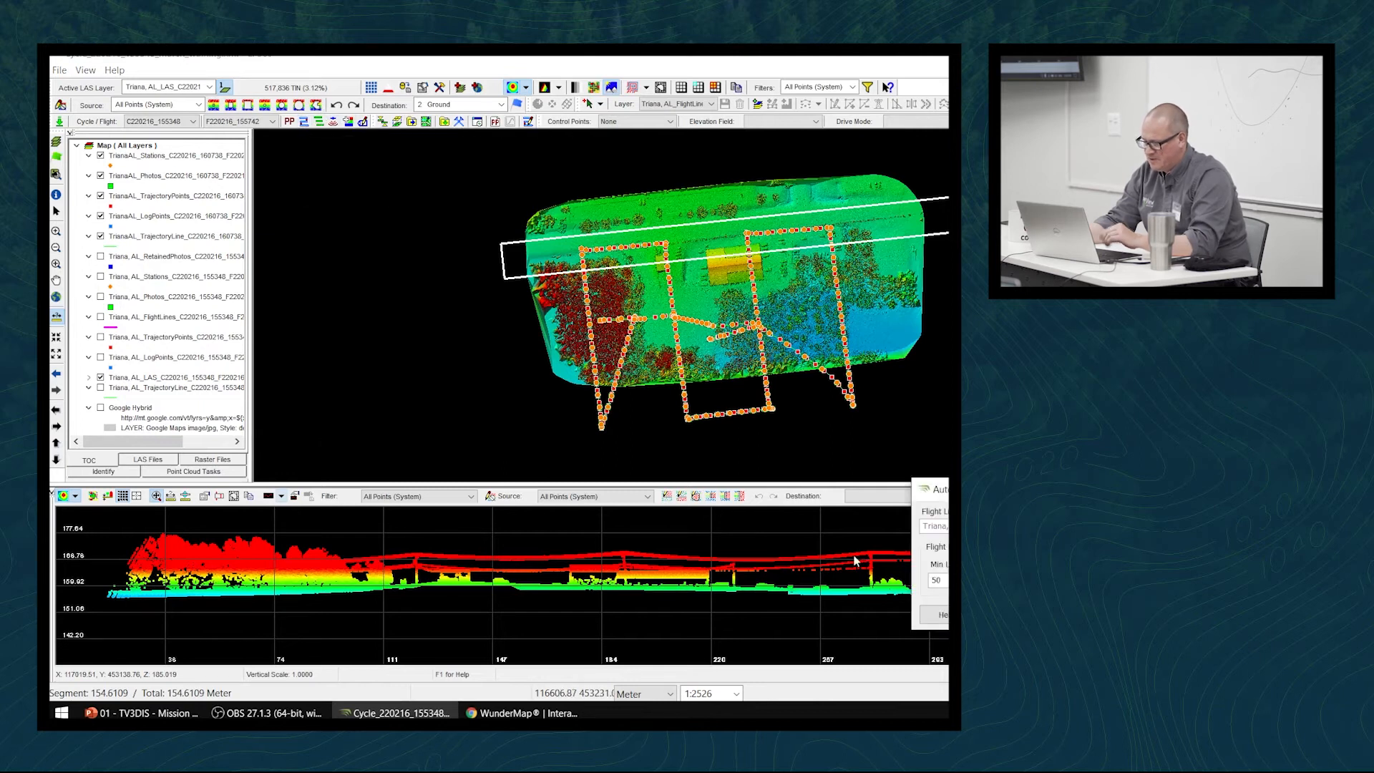
{"action": "type", "text": "145"}
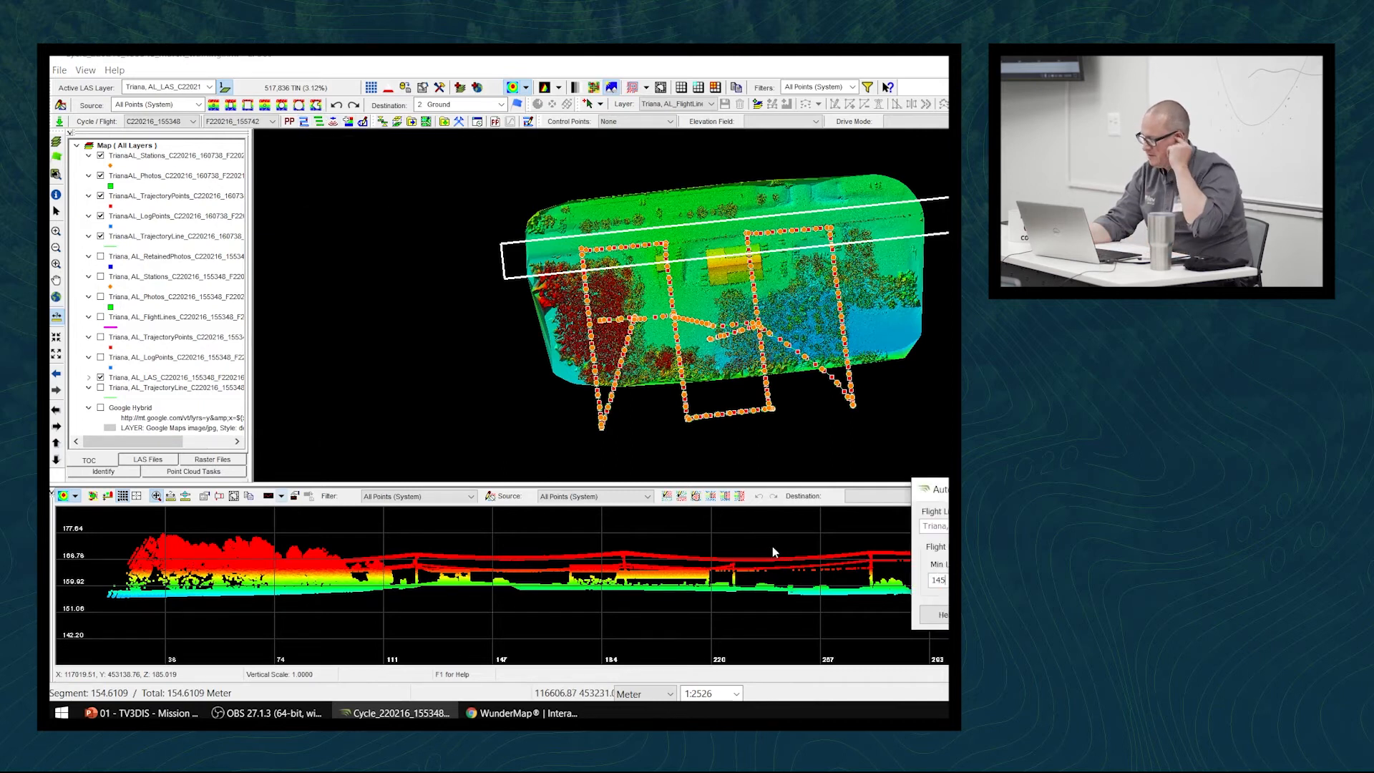
{"action": "left_click_drag", "start_coordinate": [931, 489], "coordinate": [126, 184]}
{"action": "left_click", "coordinate": [317, 310]}
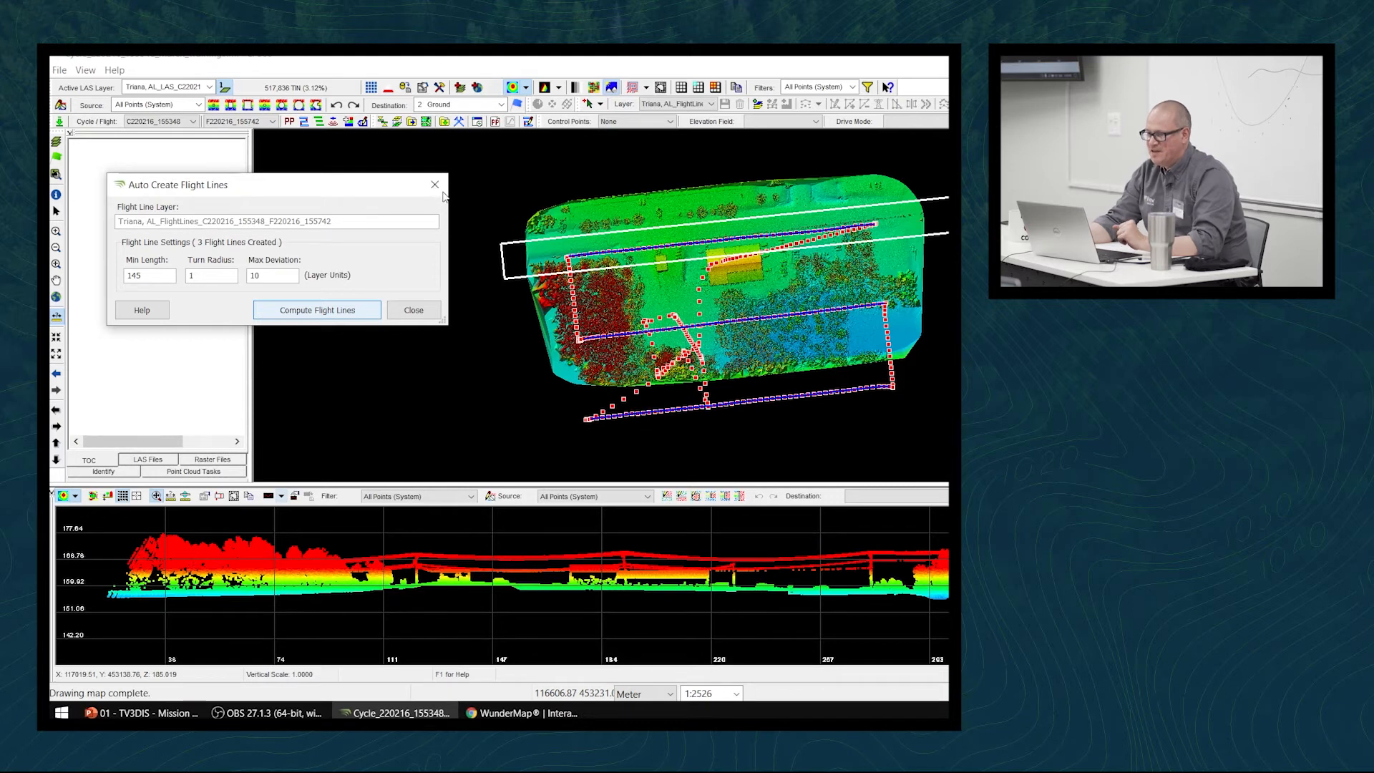
{"action": "left_click", "coordinate": [435, 186]}
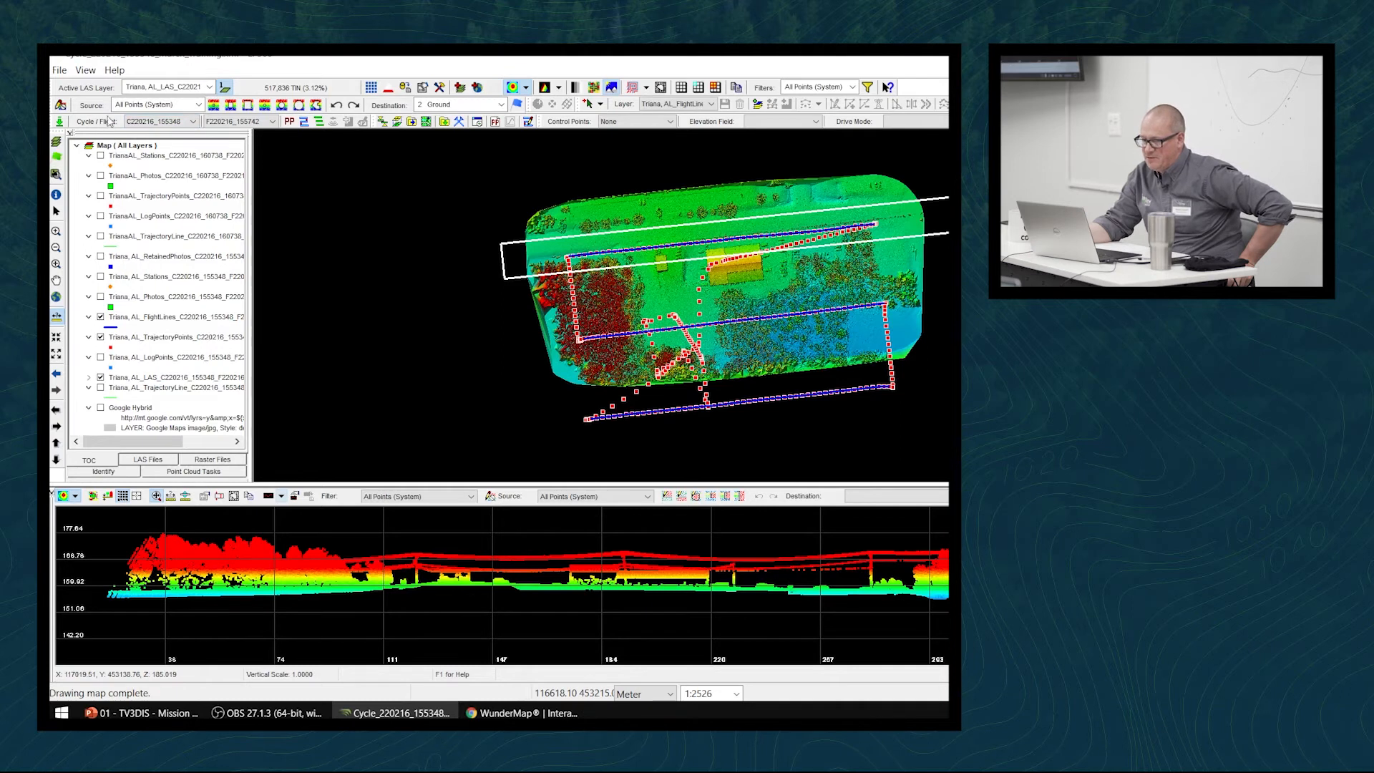
Make C220216_160738 the active cycle and compute its flight lines with a minimum length of 145
{"action": "left_click", "coordinate": [154, 121]}
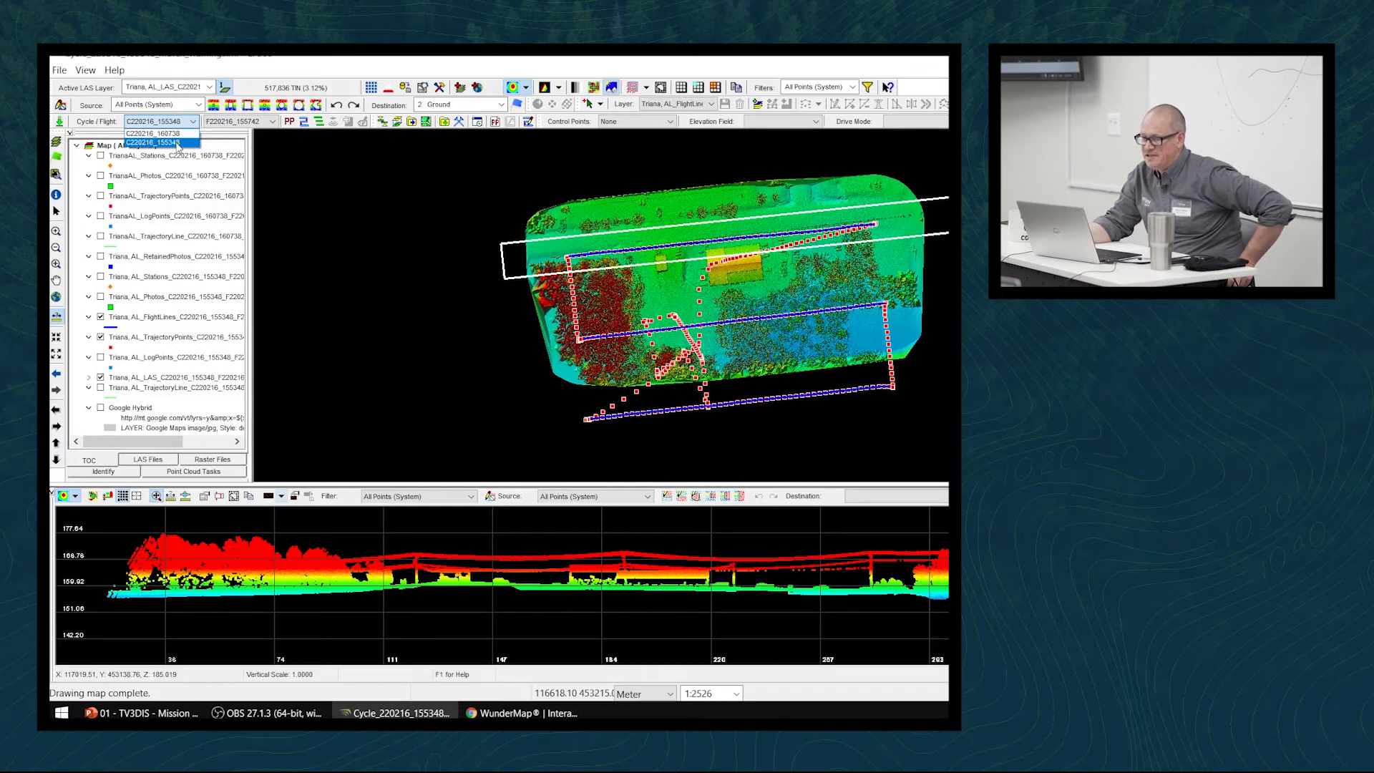
{"action": "left_click", "coordinate": [179, 134]}
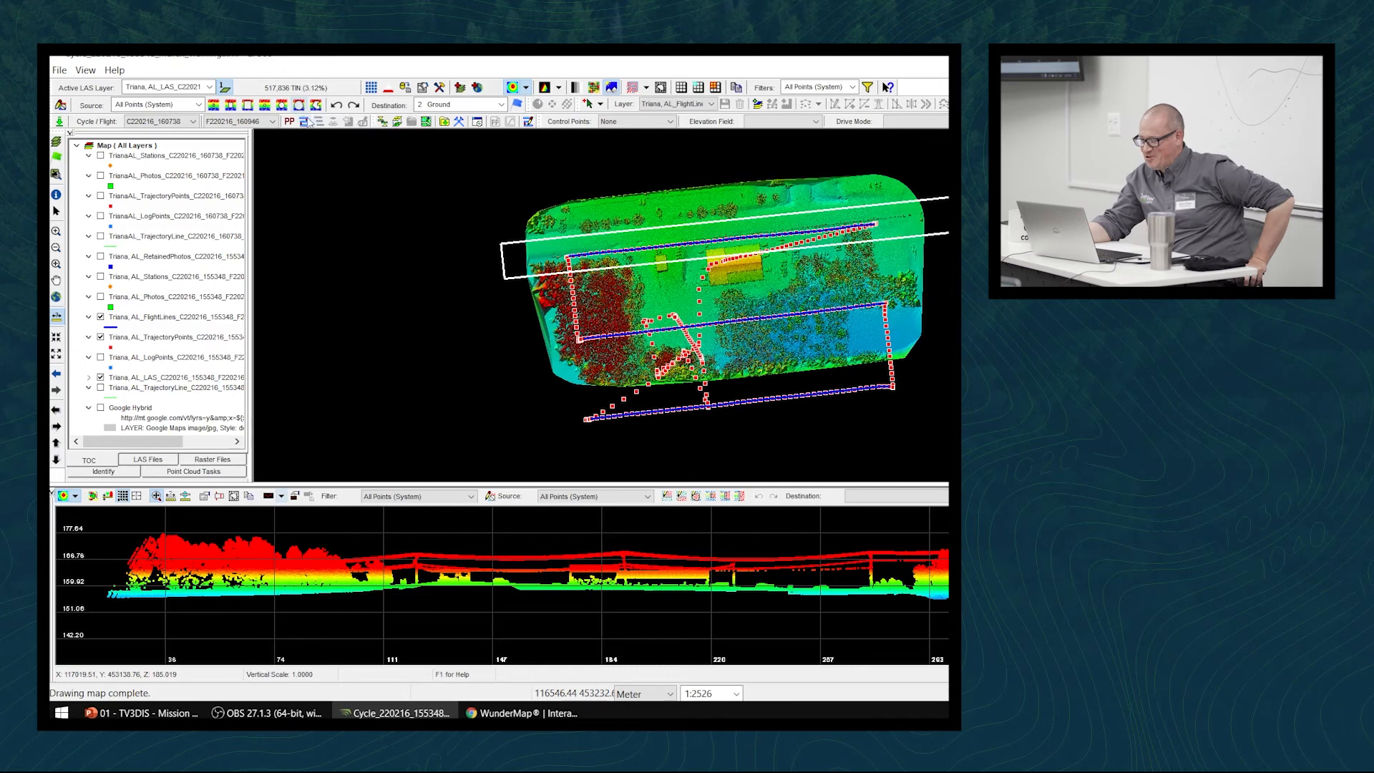
{"action": "left_click", "coordinate": [306, 121]}
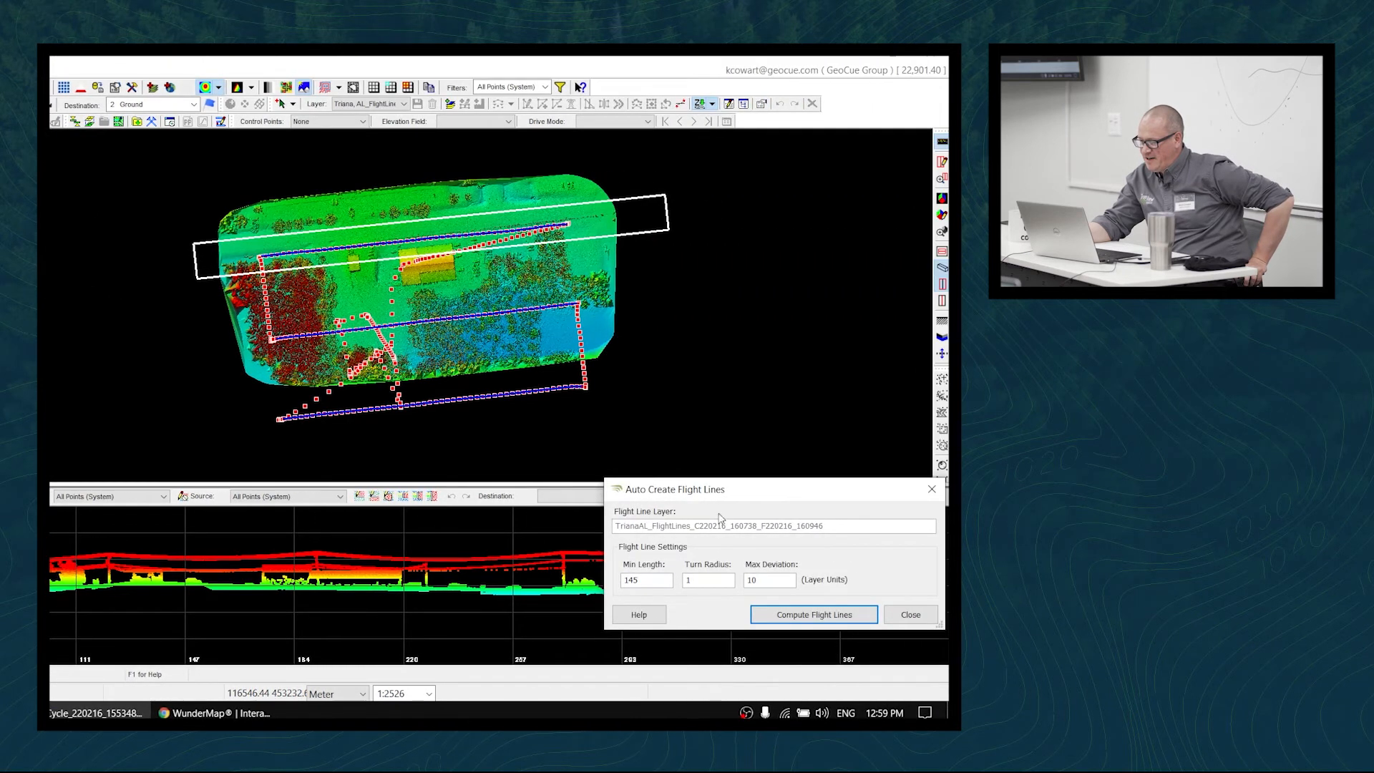
{"action": "left_click_drag", "start_coordinate": [787, 499], "coordinate": [781, 497]}
{"action": "left_click", "coordinate": [837, 617]}
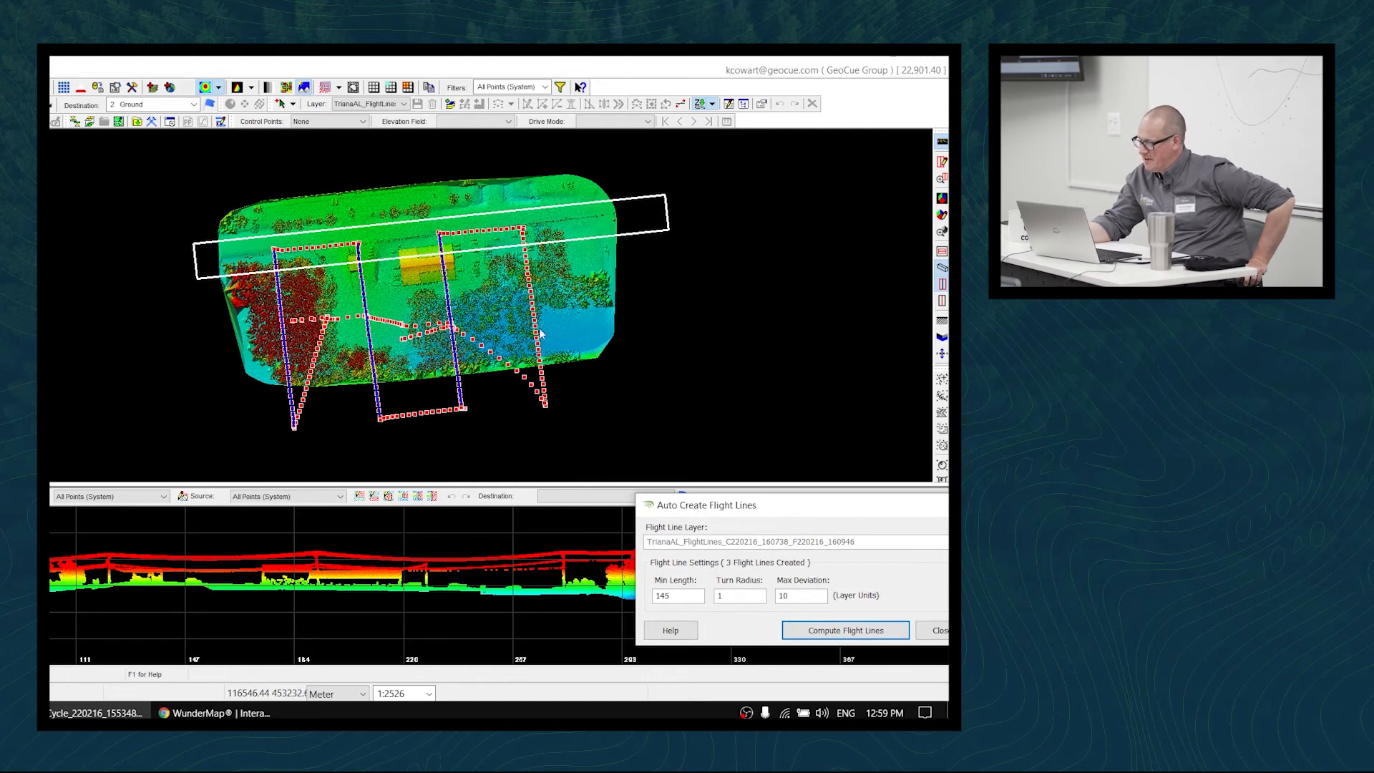
Recompute the second cycle's flight lines with a minimum length of 135 and close the flight line settings
{"action": "left_click_drag", "start_coordinate": [852, 501], "coordinate": [414, 383]}
{"action": "double_click", "coordinate": [240, 475]}
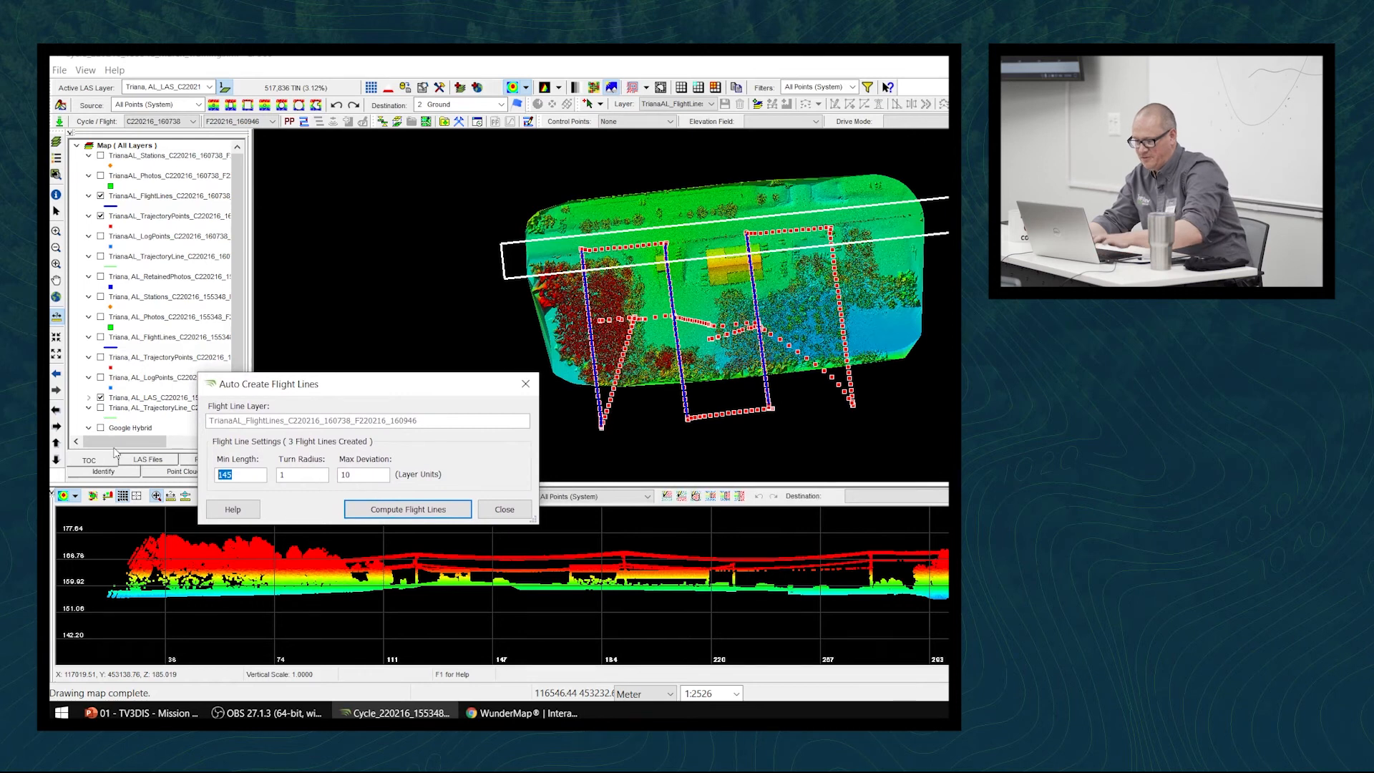
{"action": "type", "text": "135"}
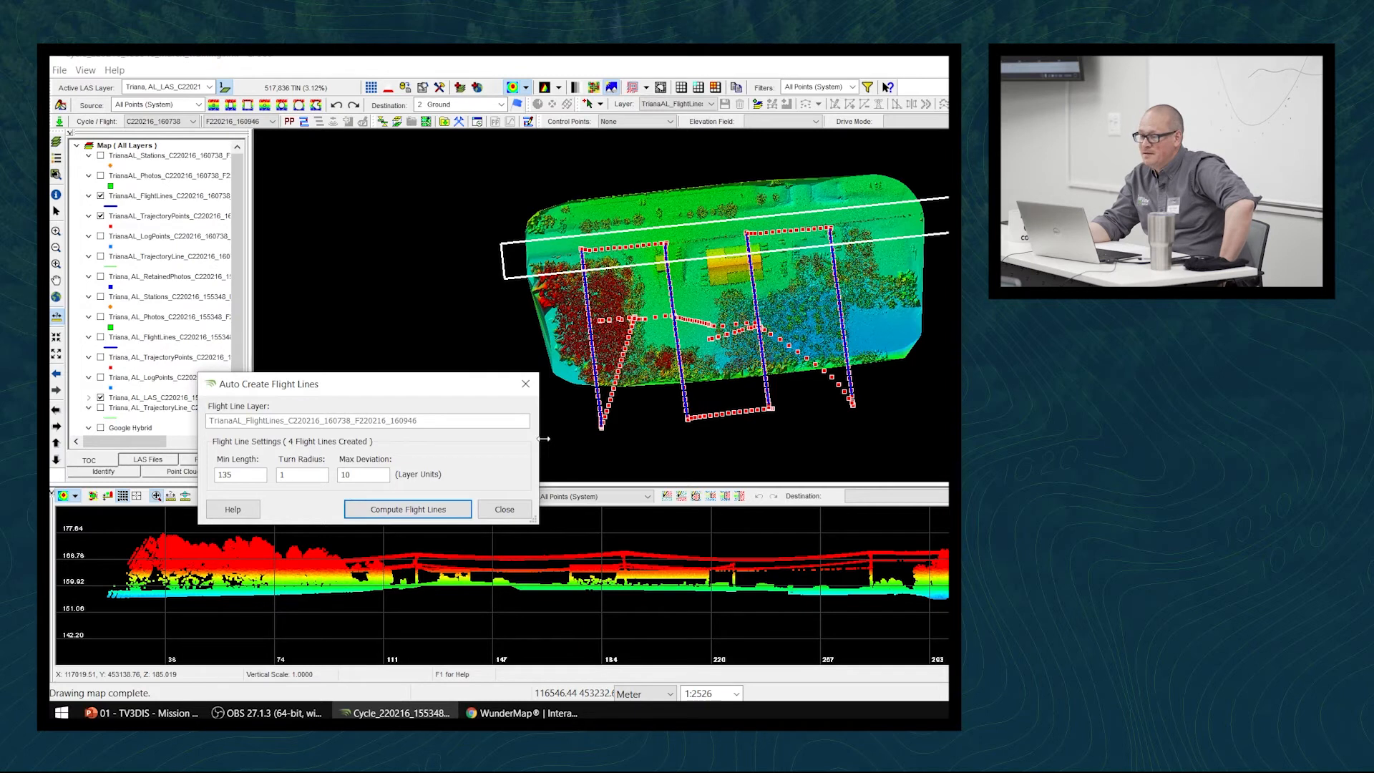
{"action": "left_click", "coordinate": [504, 509]}
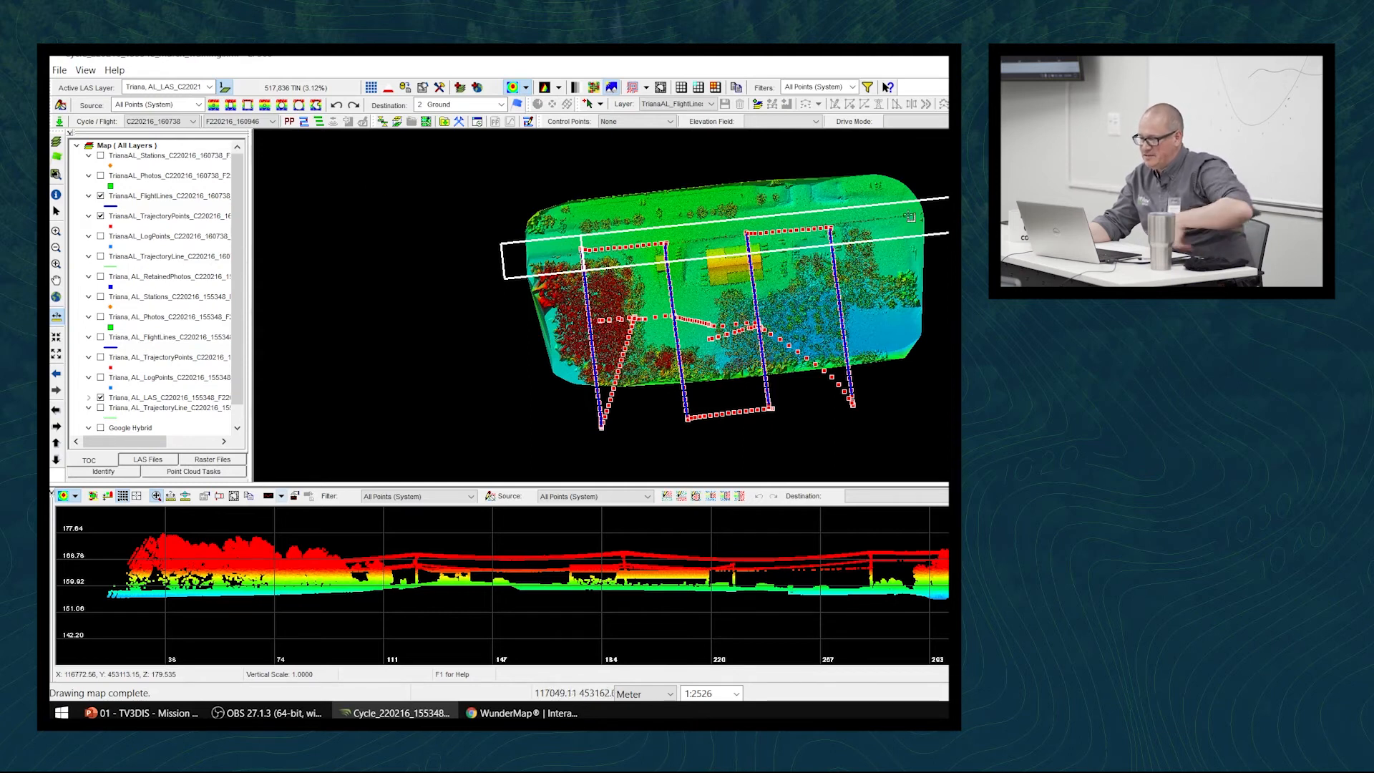
Start creating True View trajectories for the second cycle and import its post-processed trajectory file from the Training_16_Feb_22 data
{"action": "left_click", "coordinate": [319, 123]}
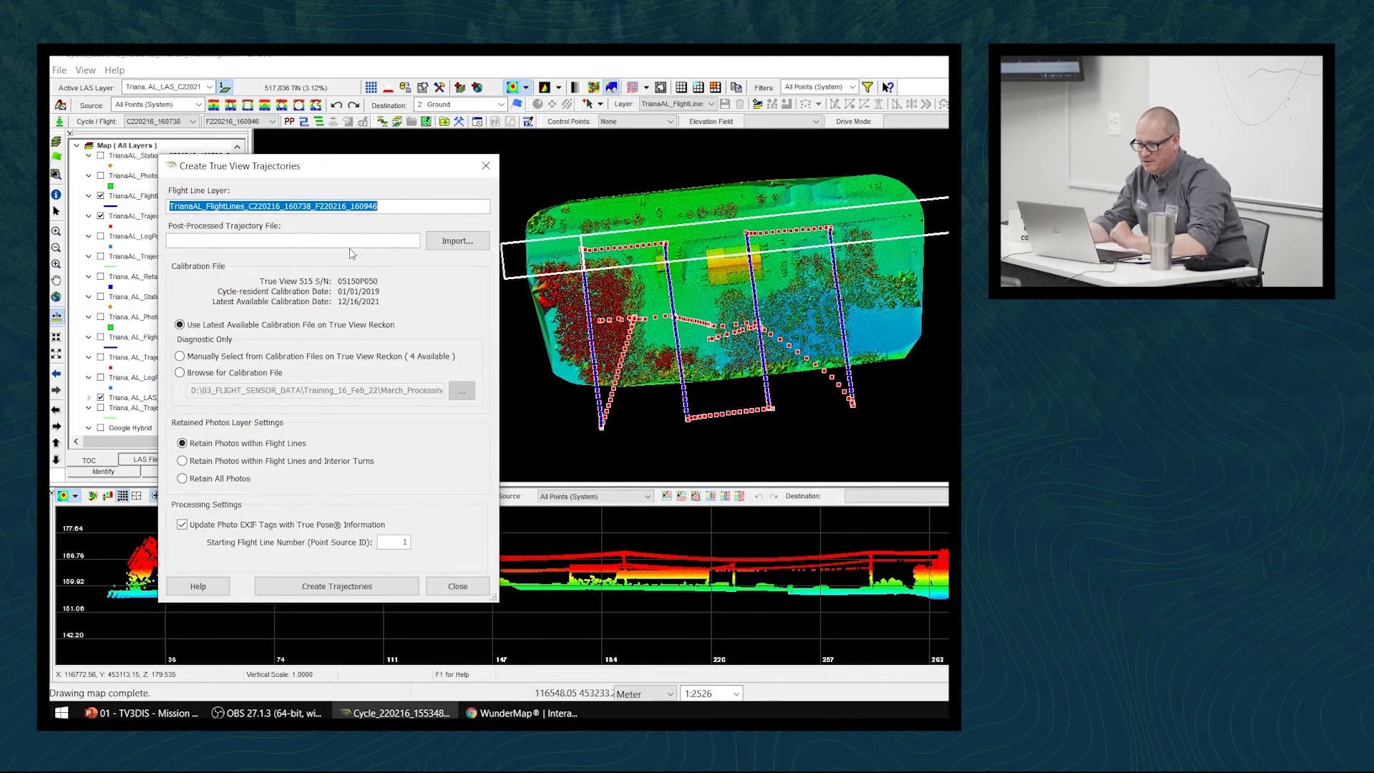
{"action": "left_click", "coordinate": [451, 240]}
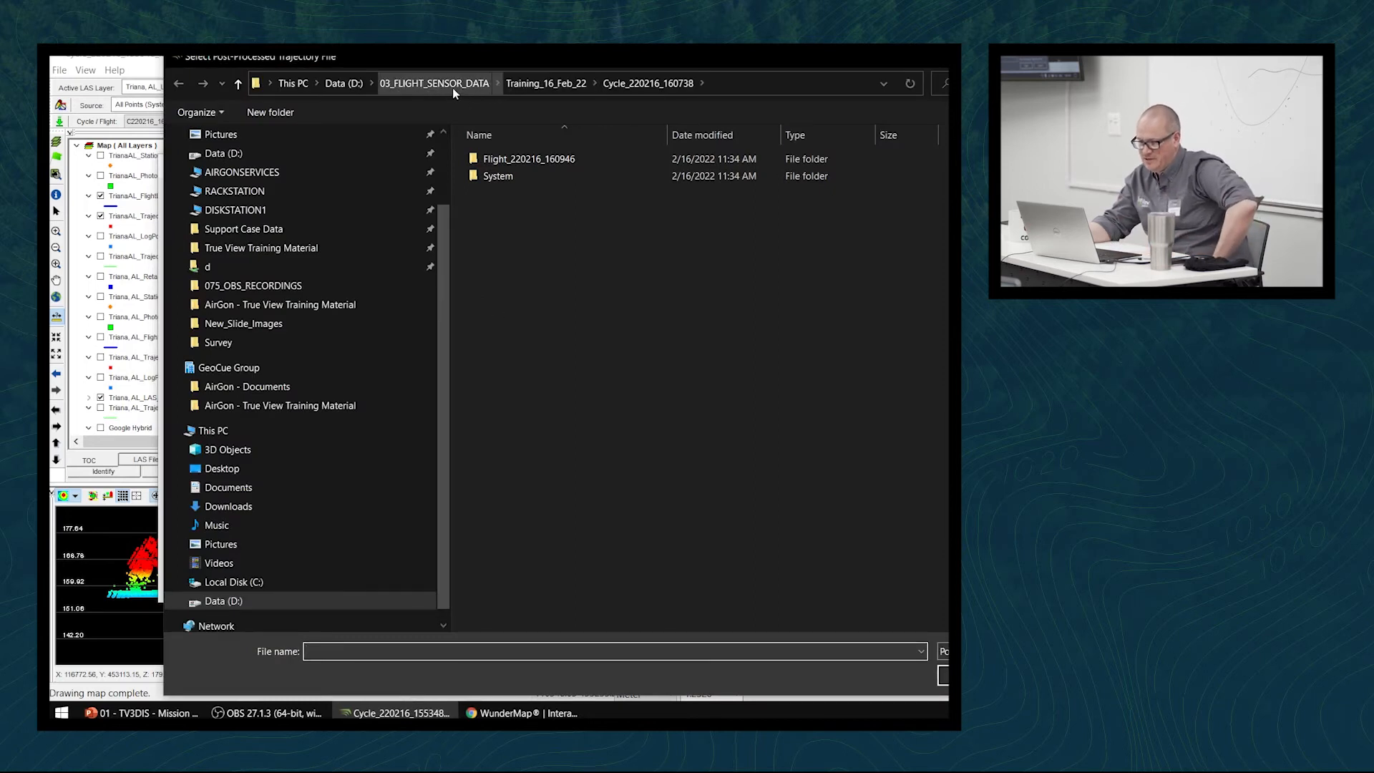
{"action": "left_click", "coordinate": [344, 83]}
{"action": "double_click", "coordinate": [614, 210]}
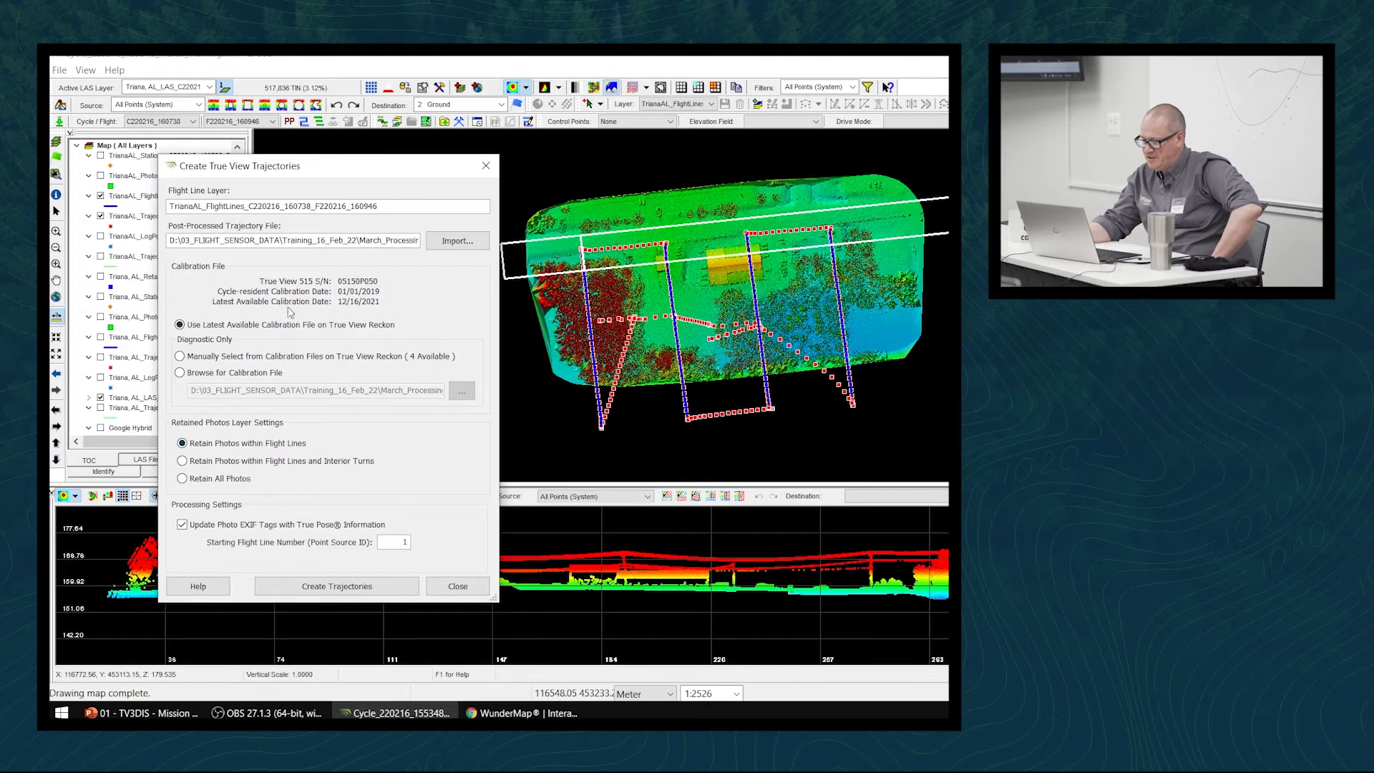
Create the trajectories with starting flight line number 2000 and start geocoding the second cycle's LIDAR
{"action": "double_click", "coordinate": [398, 542]}
{"action": "type", "text": "2000"}
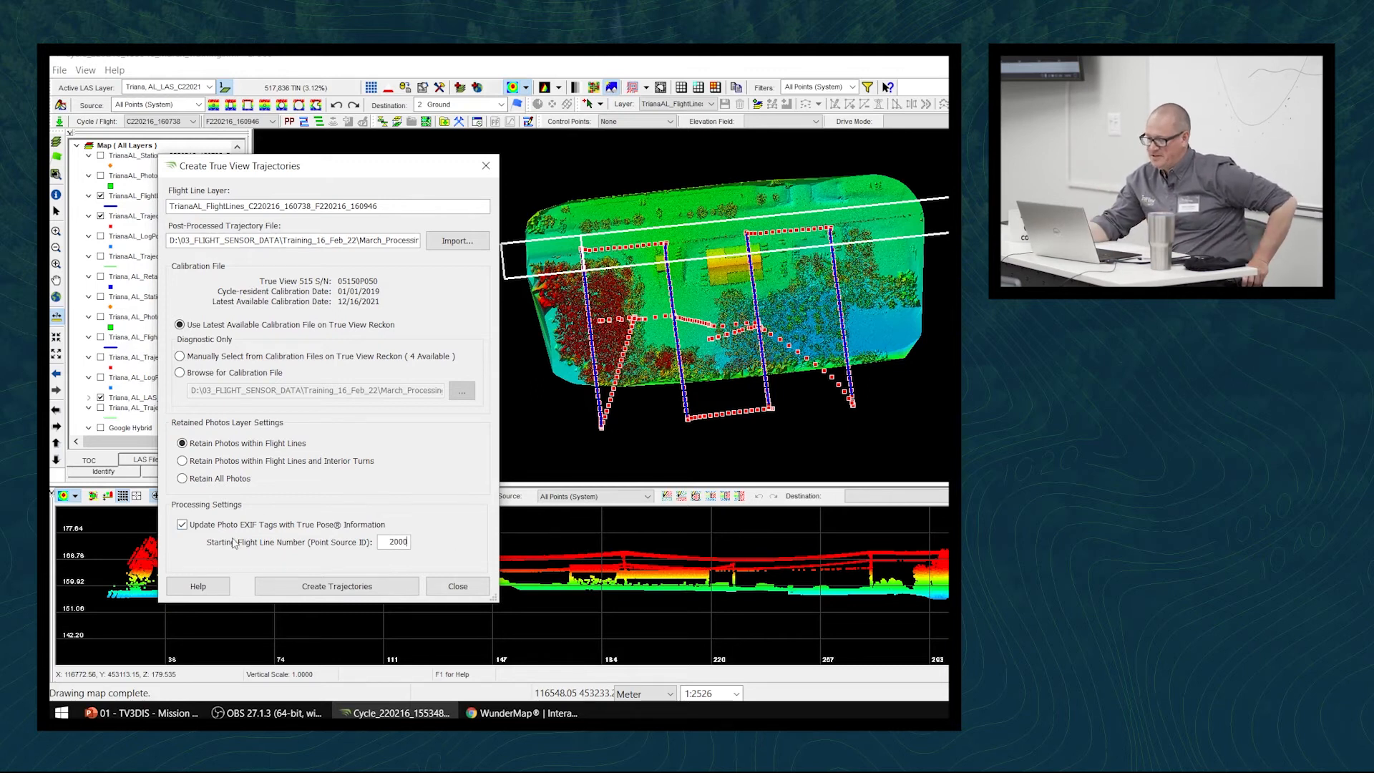
{"action": "left_click", "coordinate": [368, 593]}
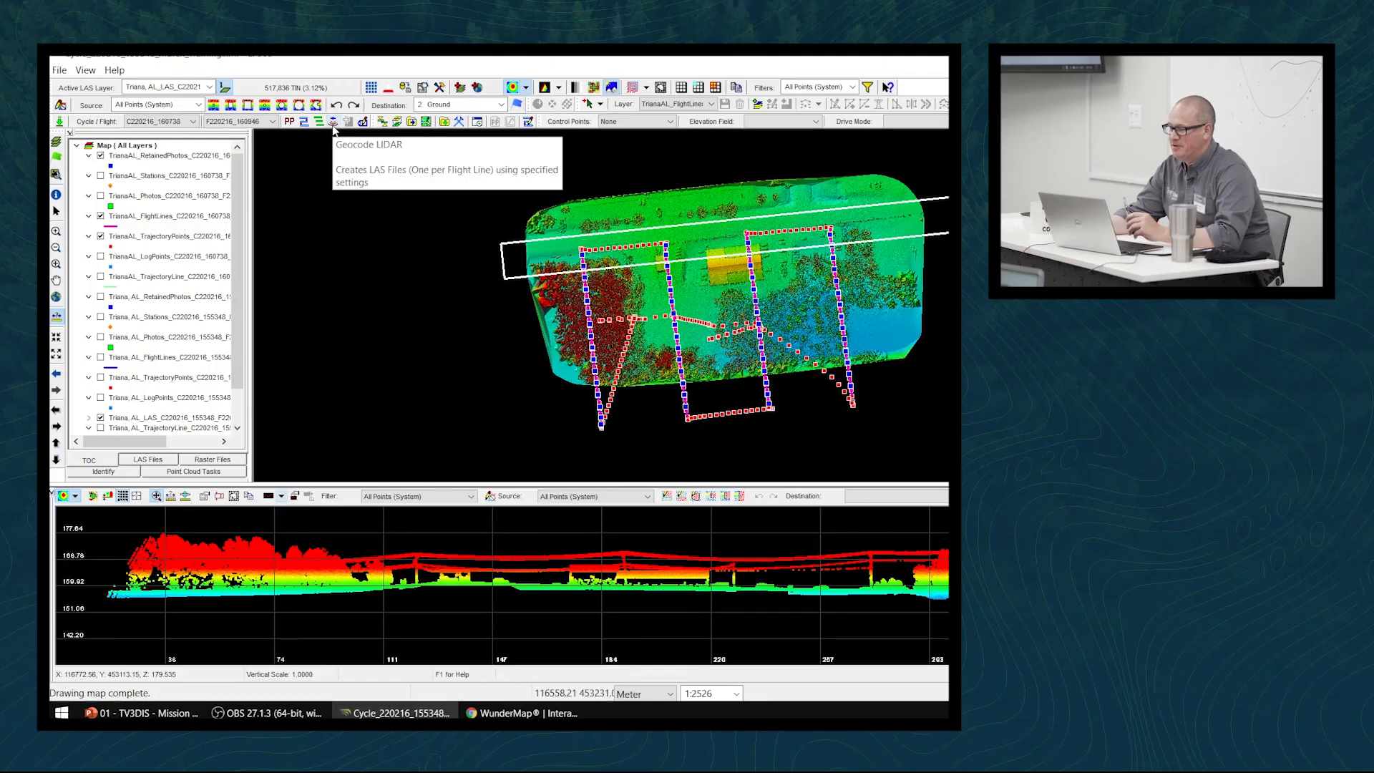
{"action": "left_click", "coordinate": [334, 123]}
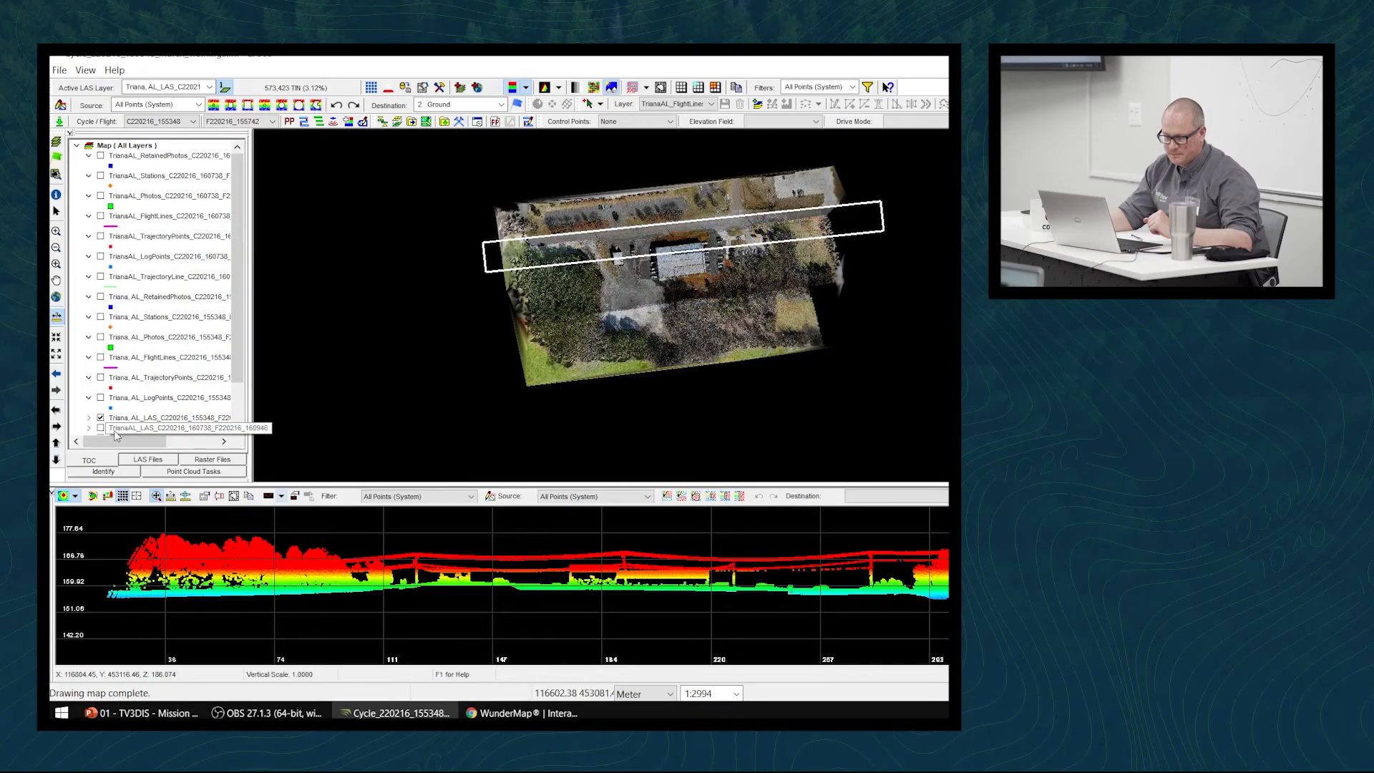
Color the displayed point cloud by elevation and view the area around the large building up close
{"action": "left_click_drag", "start_coordinate": [240, 378], "coordinate": [253, 274]}
{"action": "left_click", "coordinate": [526, 84]}
{"action": "left_click", "coordinate": [511, 106]}
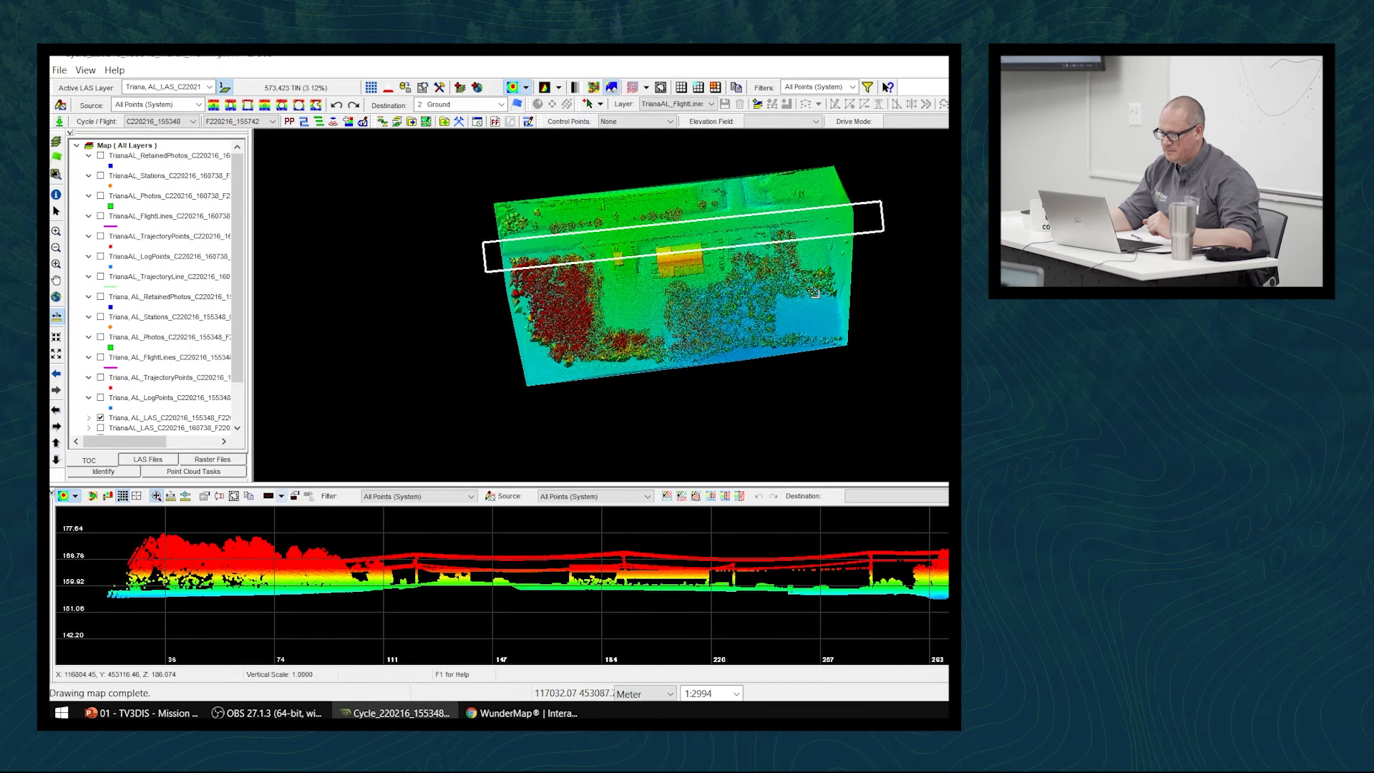
{"action": "scroll", "coordinate": [825, 319], "scroll_direction": "up", "scroll_amount": 2}
{"action": "middle_click_drag", "start_coordinate": [601, 202], "coordinate": [660, 234]}
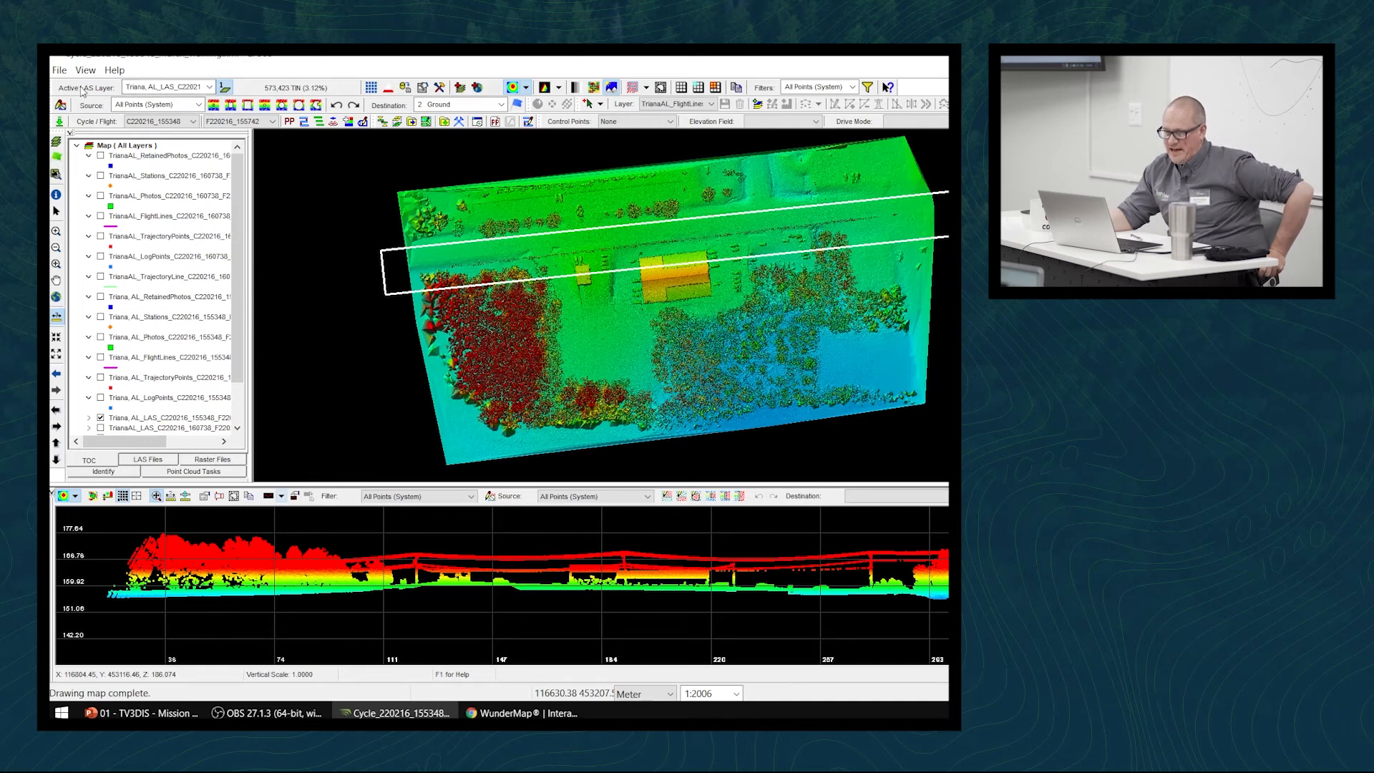
Open the choice of active LAS layer
{"action": "left_click", "coordinate": [188, 88]}
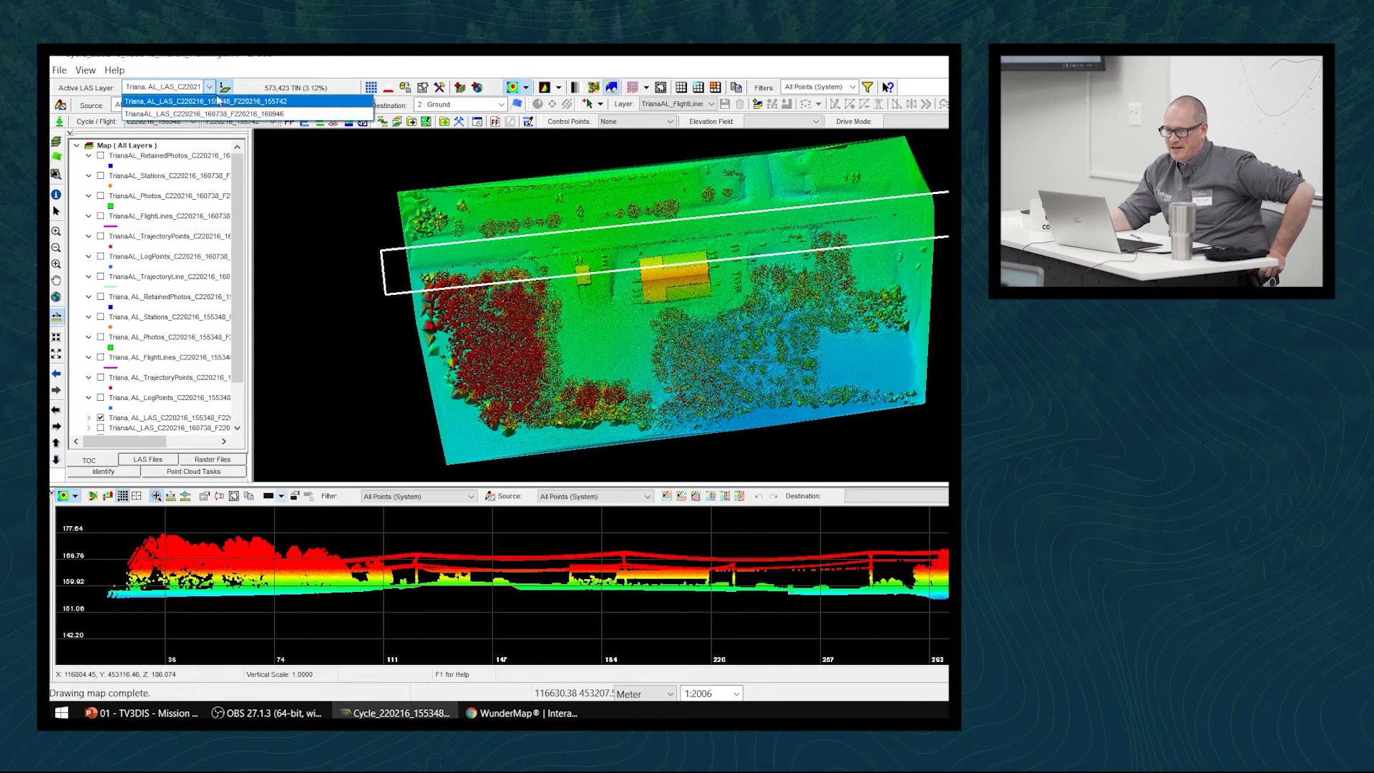
Open the LAS File Analyst for the Triana, AL_LAS_C220216_155348_F220216_155742 layer and review its files, point counts and sizes
{"action": "left_click", "coordinate": [244, 66]}
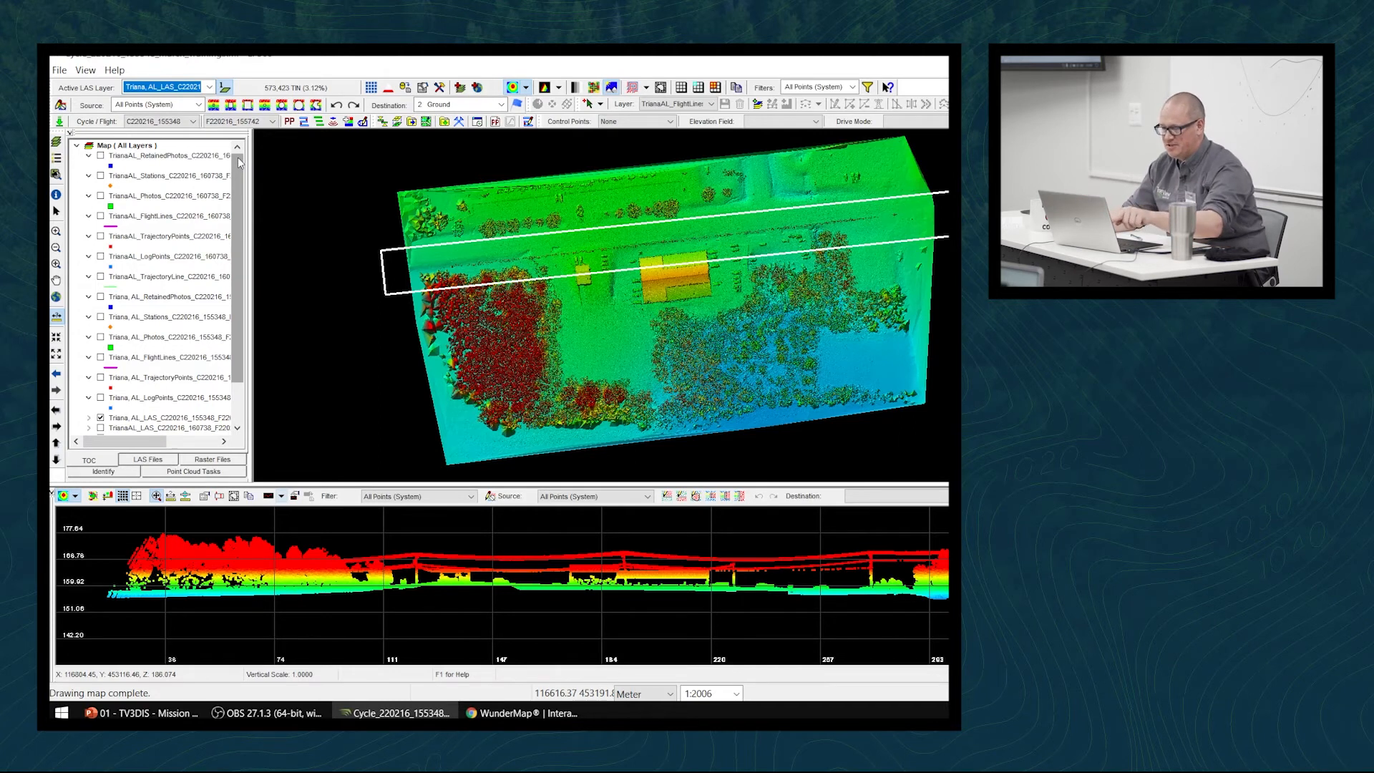
{"action": "scroll", "coordinate": [215, 250], "scroll_direction": "down", "scroll_amount": 3}
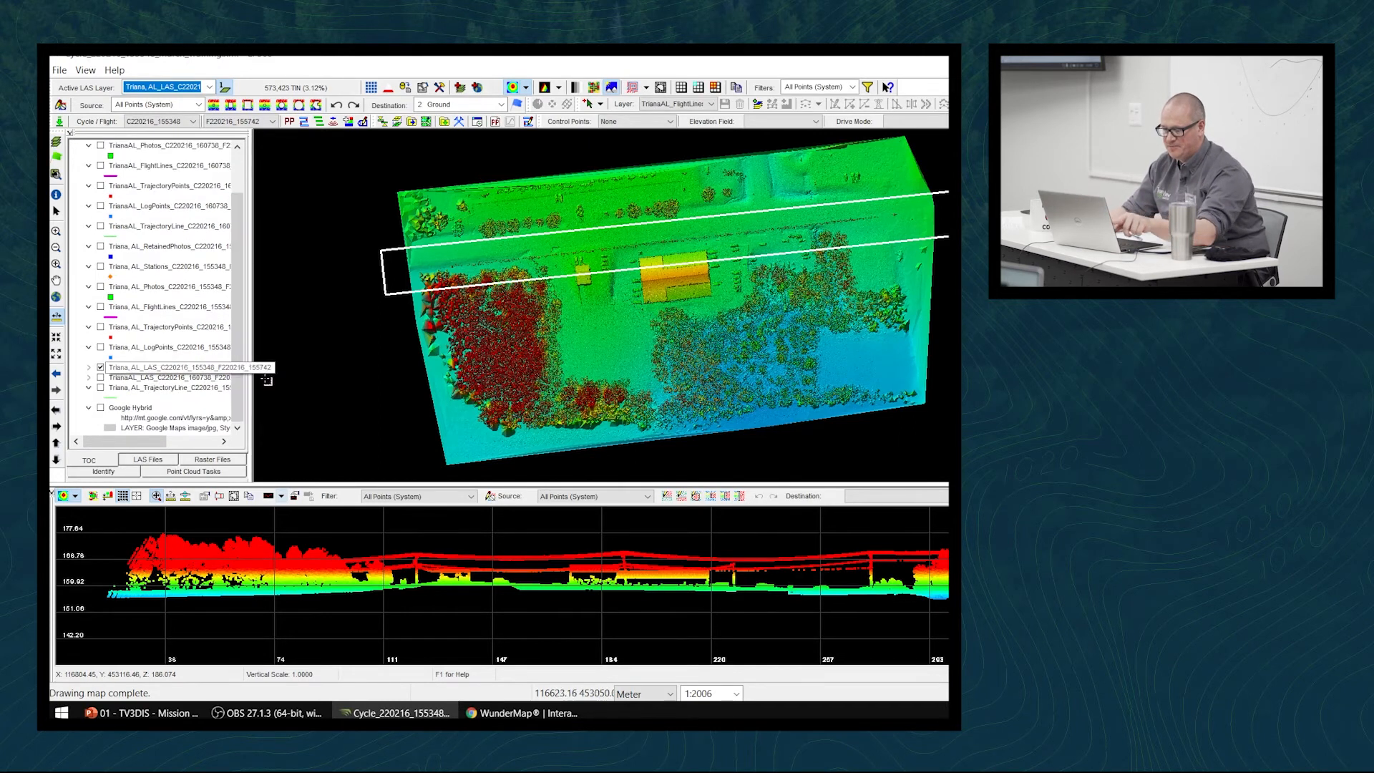
{"action": "left_click_drag", "start_coordinate": [250, 377], "coordinate": [292, 377]}
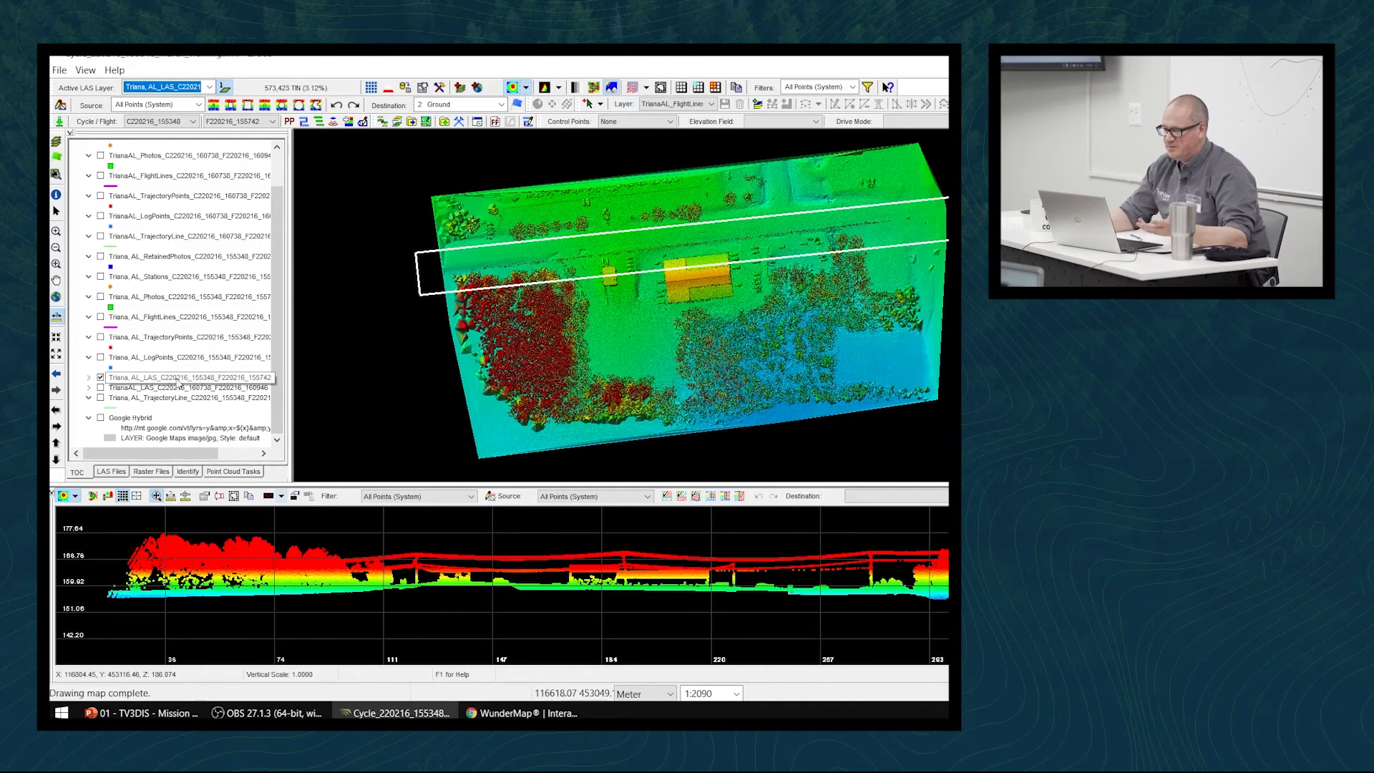
{"action": "right_click", "coordinate": [179, 382]}
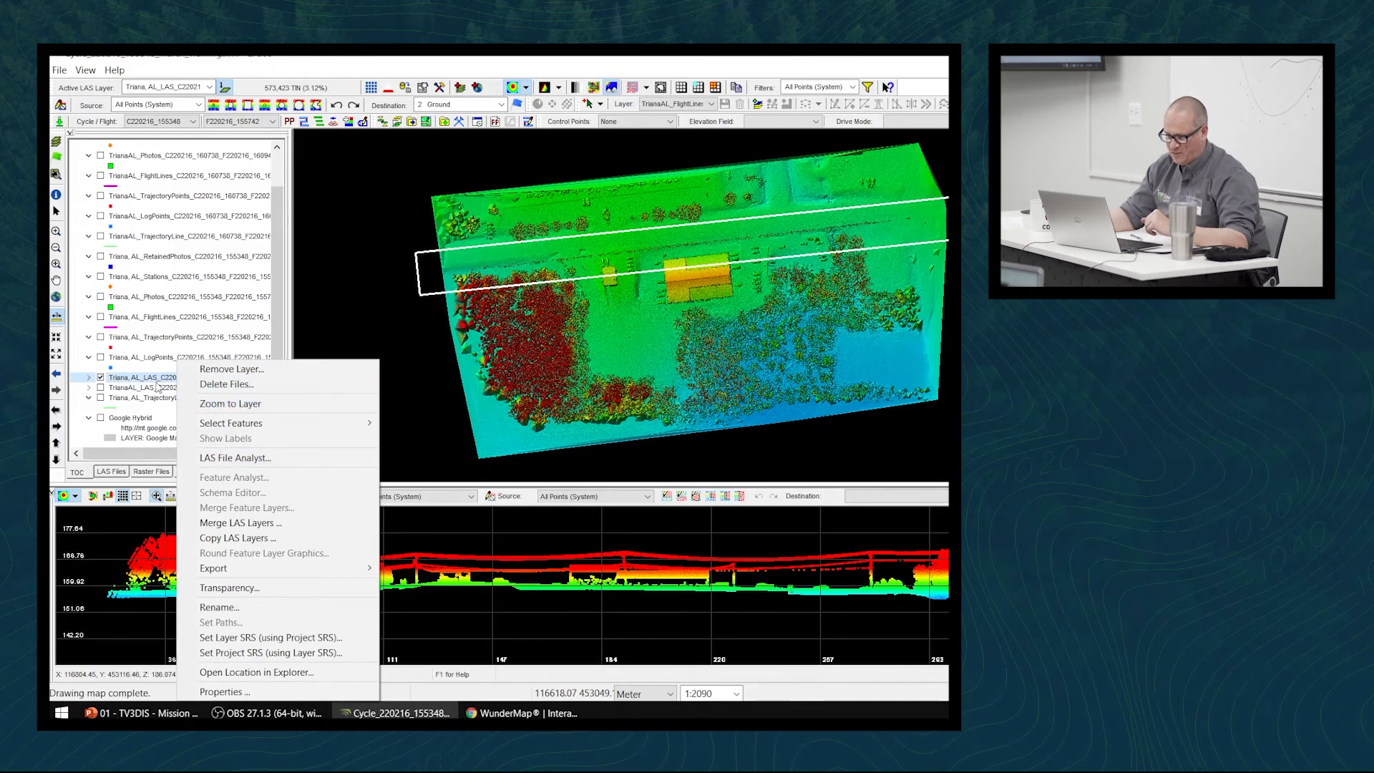
{"action": "left_click", "coordinate": [161, 382]}
{"action": "right_click", "coordinate": [166, 379]}
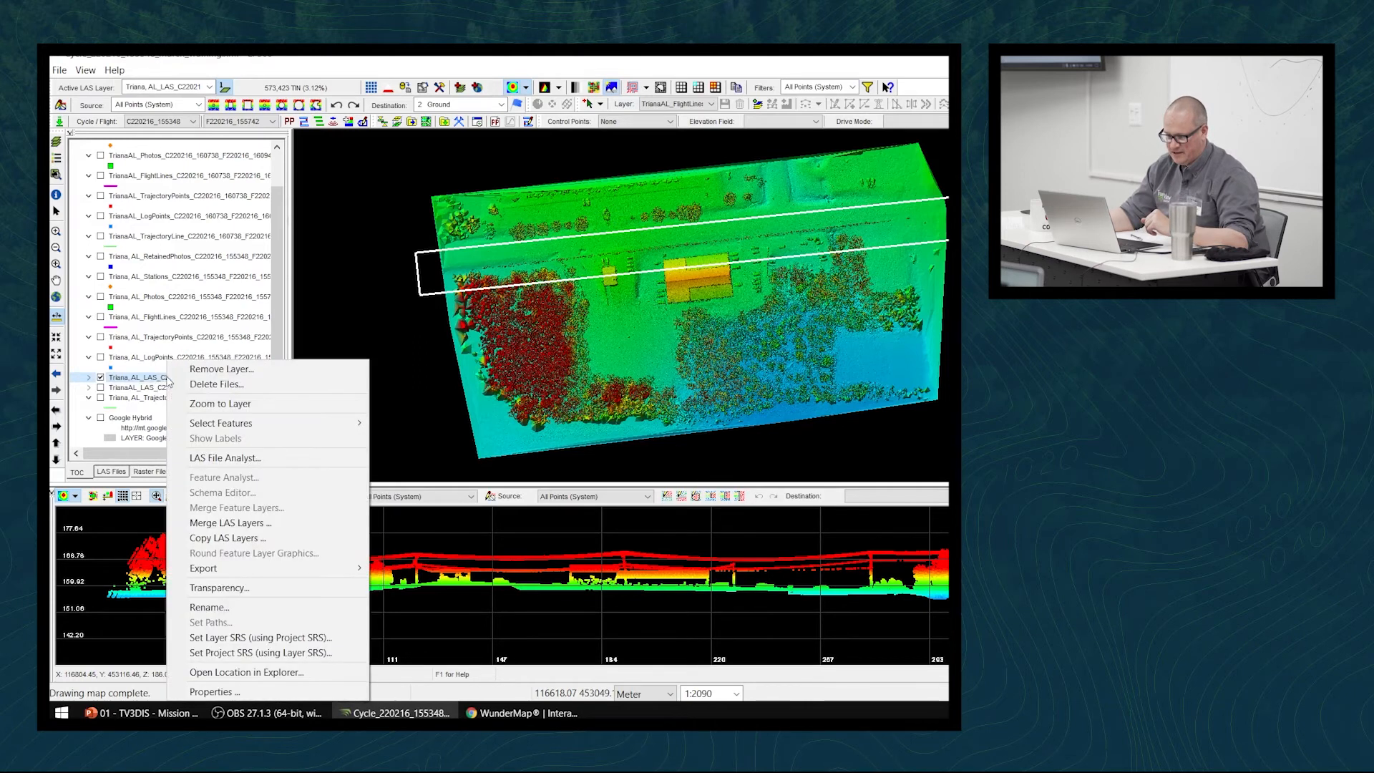
{"action": "left_click", "coordinate": [221, 459]}
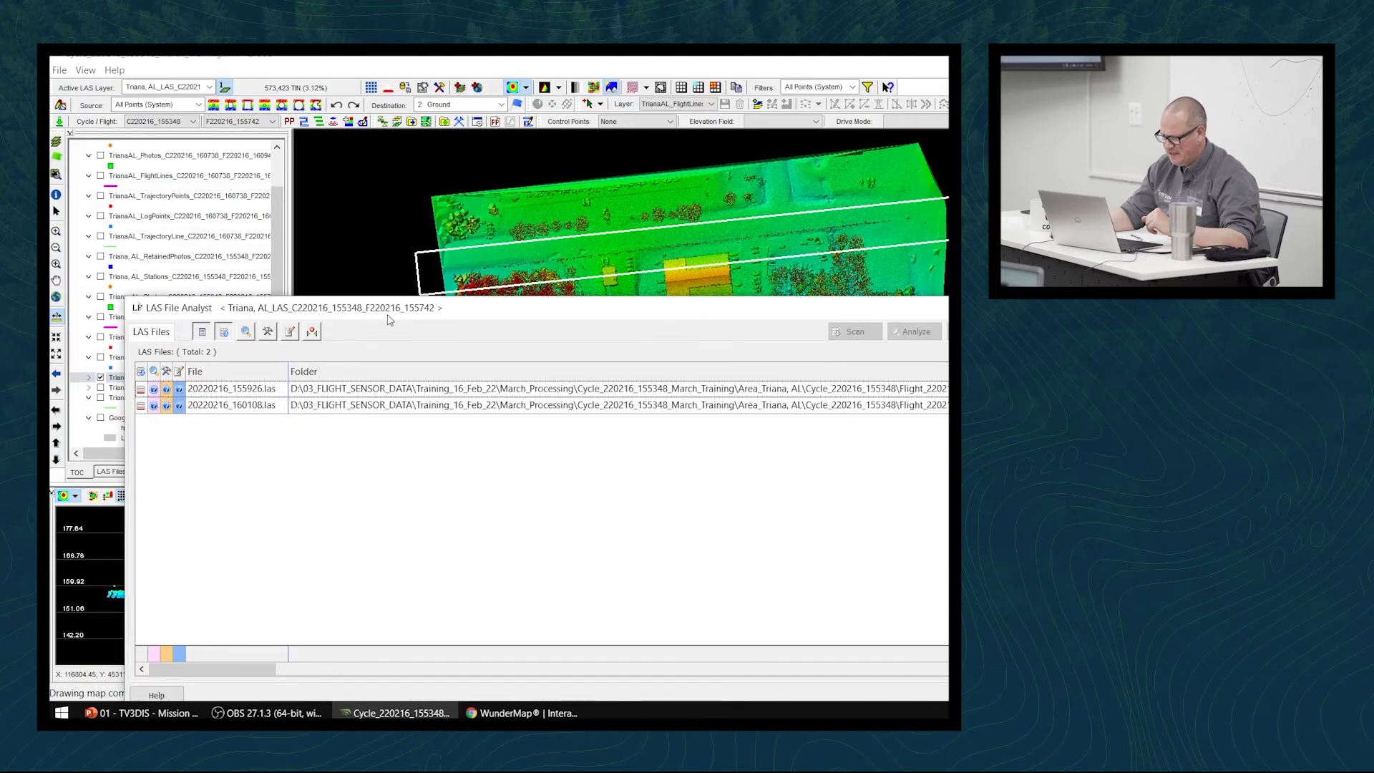
{"action": "left_click_drag", "start_coordinate": [388, 320], "coordinate": [361, 229]}
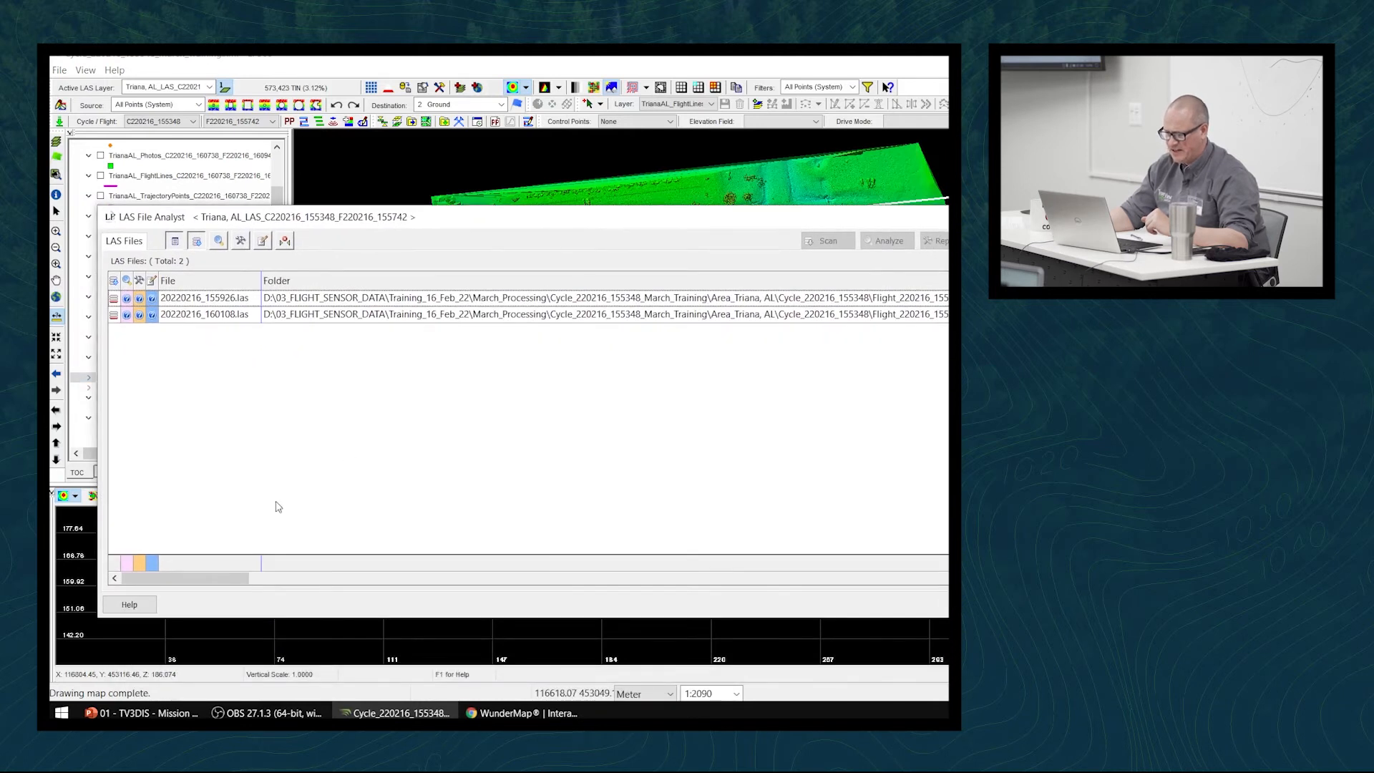
{"action": "left_click_drag", "start_coordinate": [216, 583], "coordinate": [321, 578]}
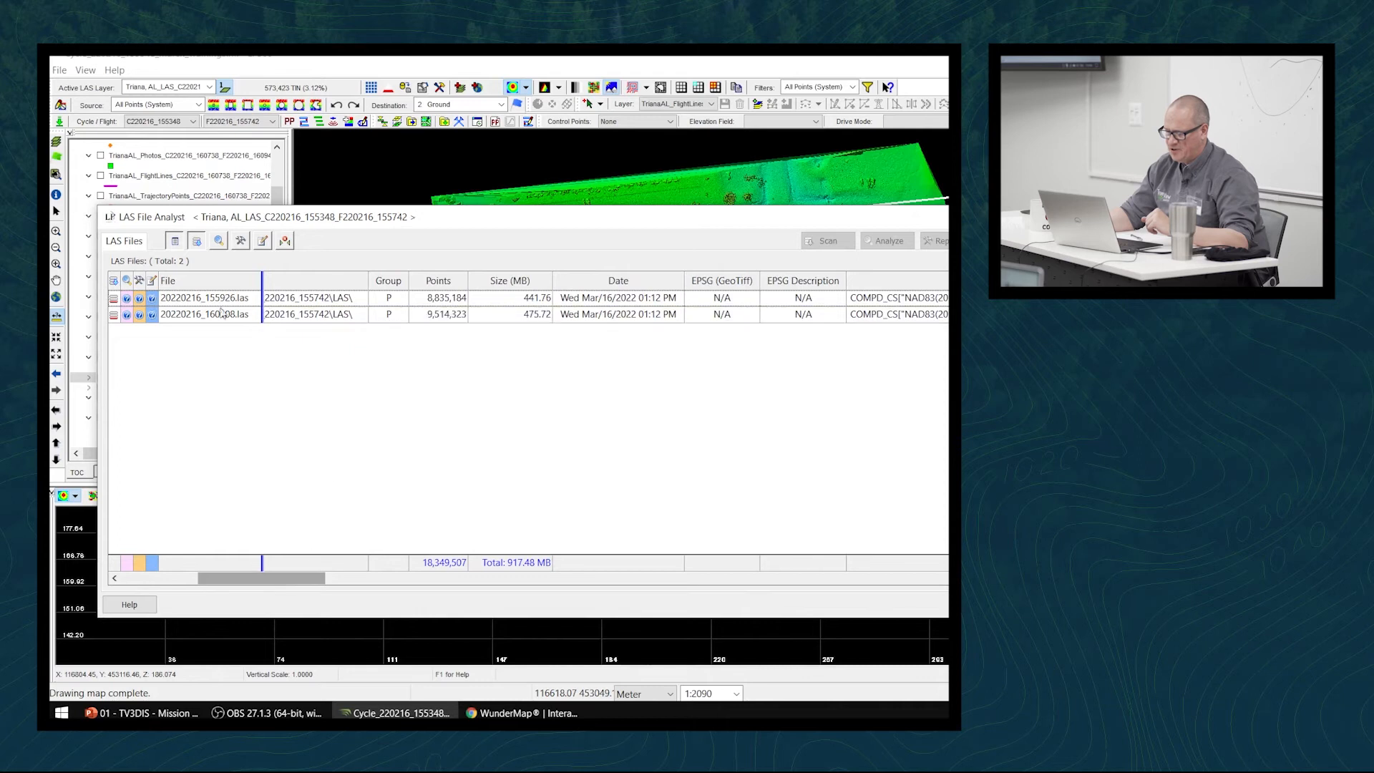
{"action": "left_click_drag", "start_coordinate": [285, 579], "coordinate": [244, 589]}
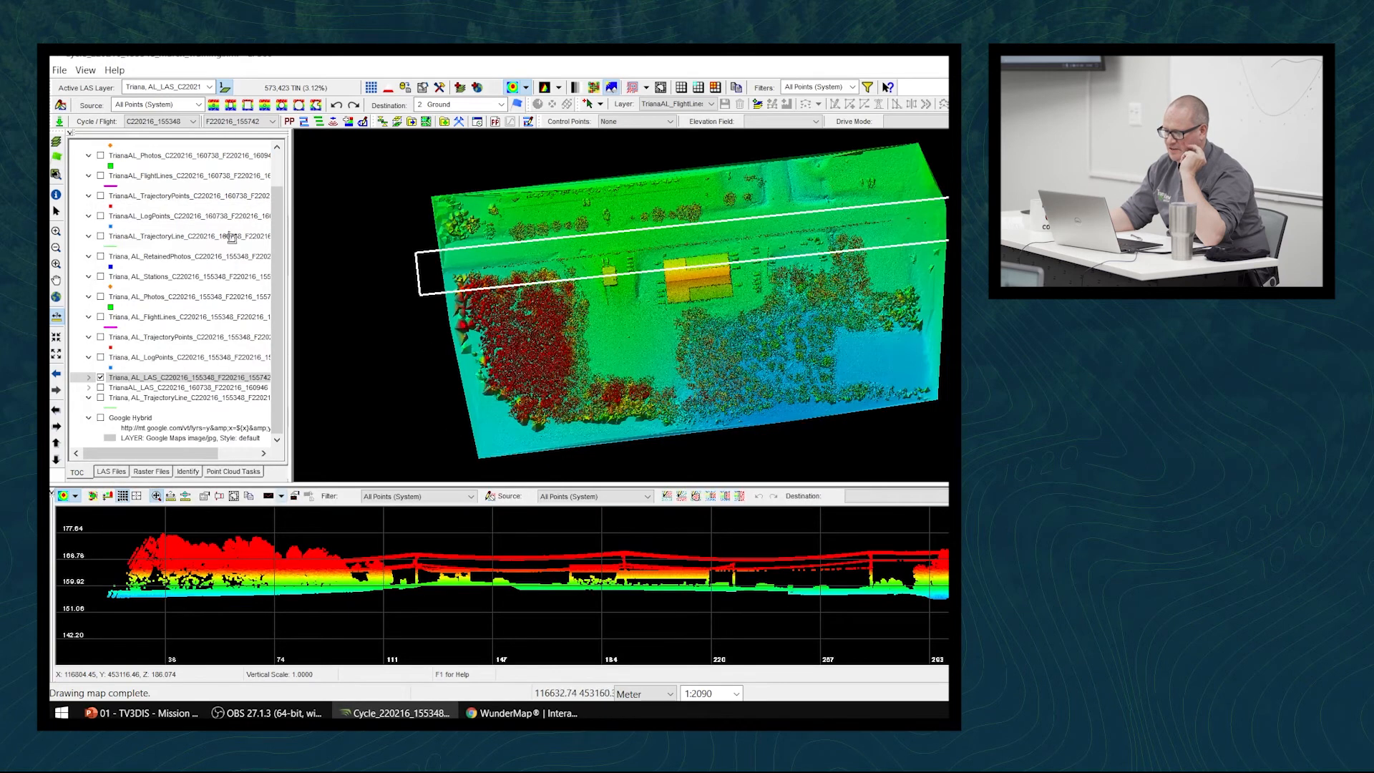
Review the LAS files of the TrianaAL_LAS_C220216_160738_F220216_160946 layer in the LAS File Analyst, and close it
{"action": "left_click", "coordinate": [172, 389]}
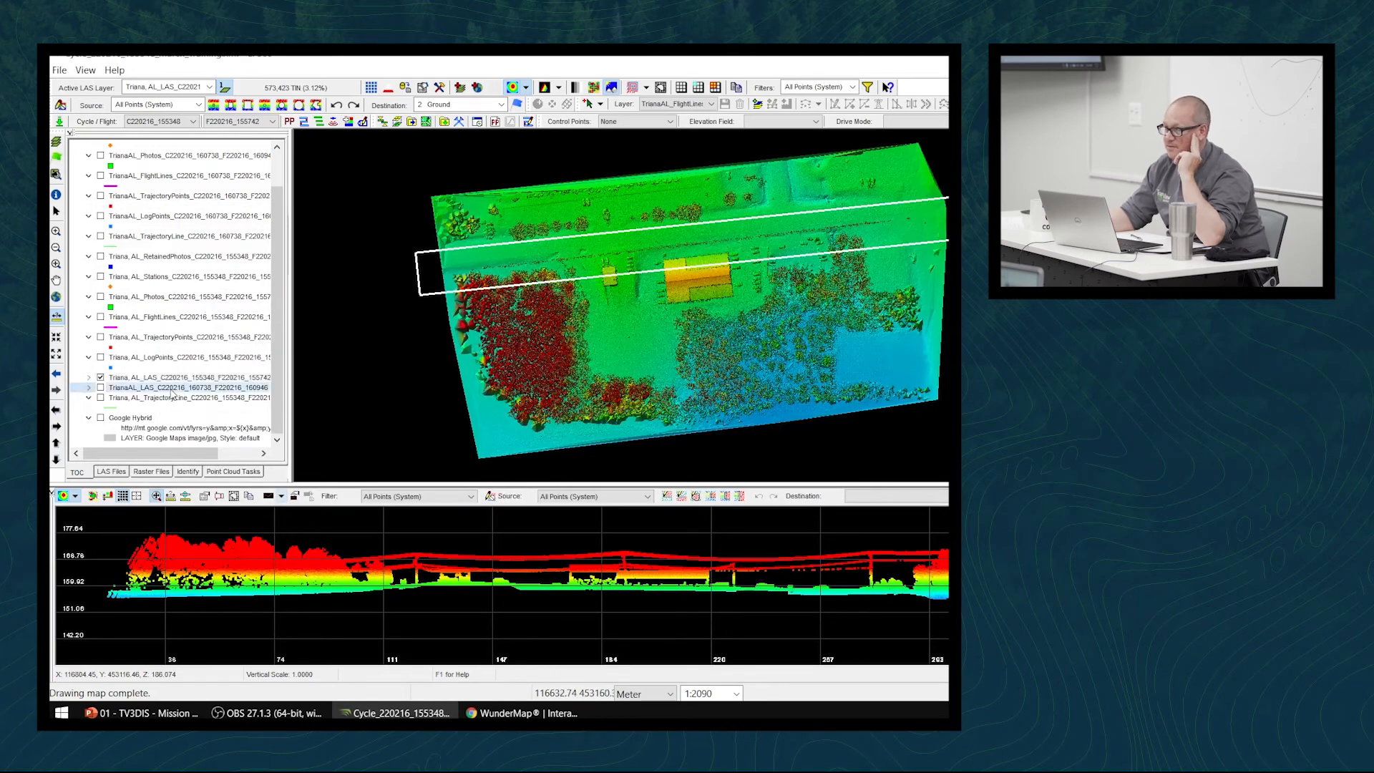
{"action": "right_click", "coordinate": [172, 393]}
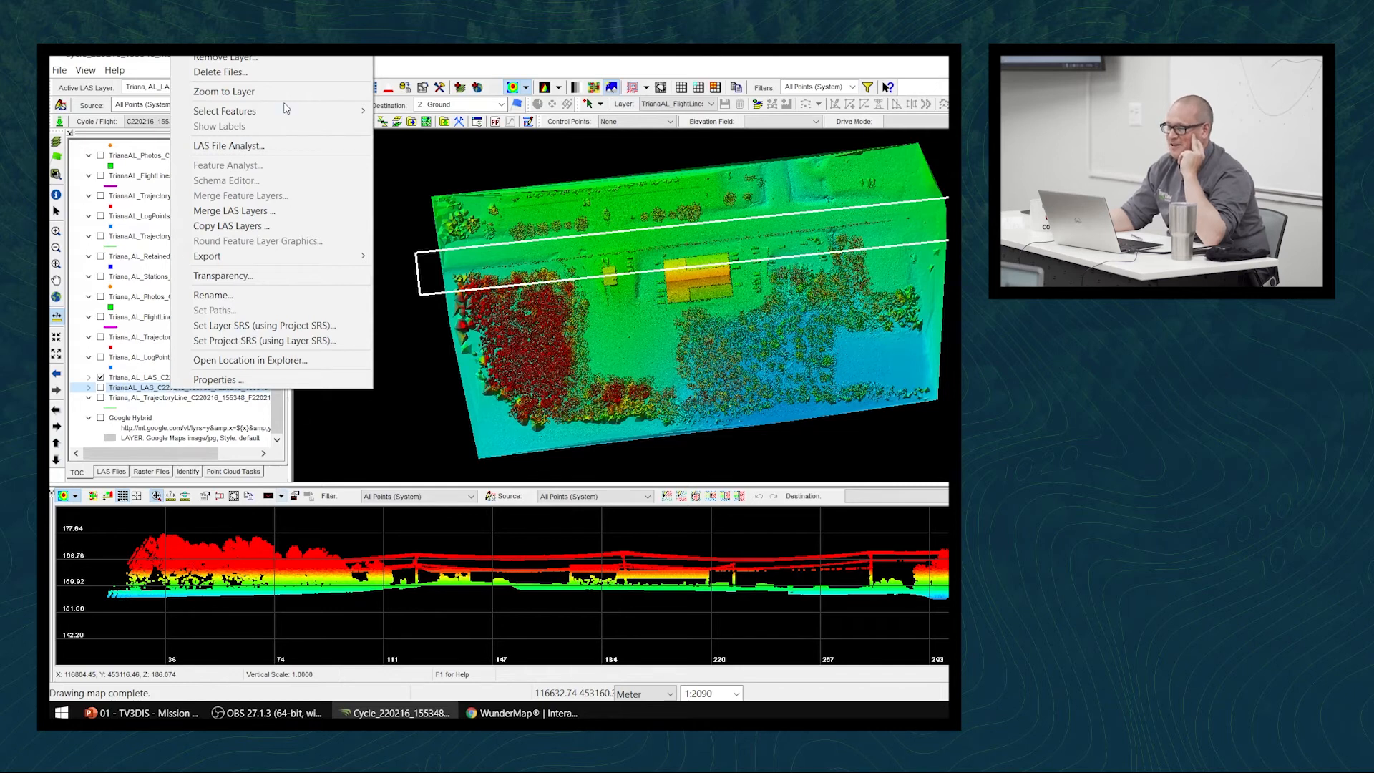
{"action": "left_click", "coordinate": [285, 145]}
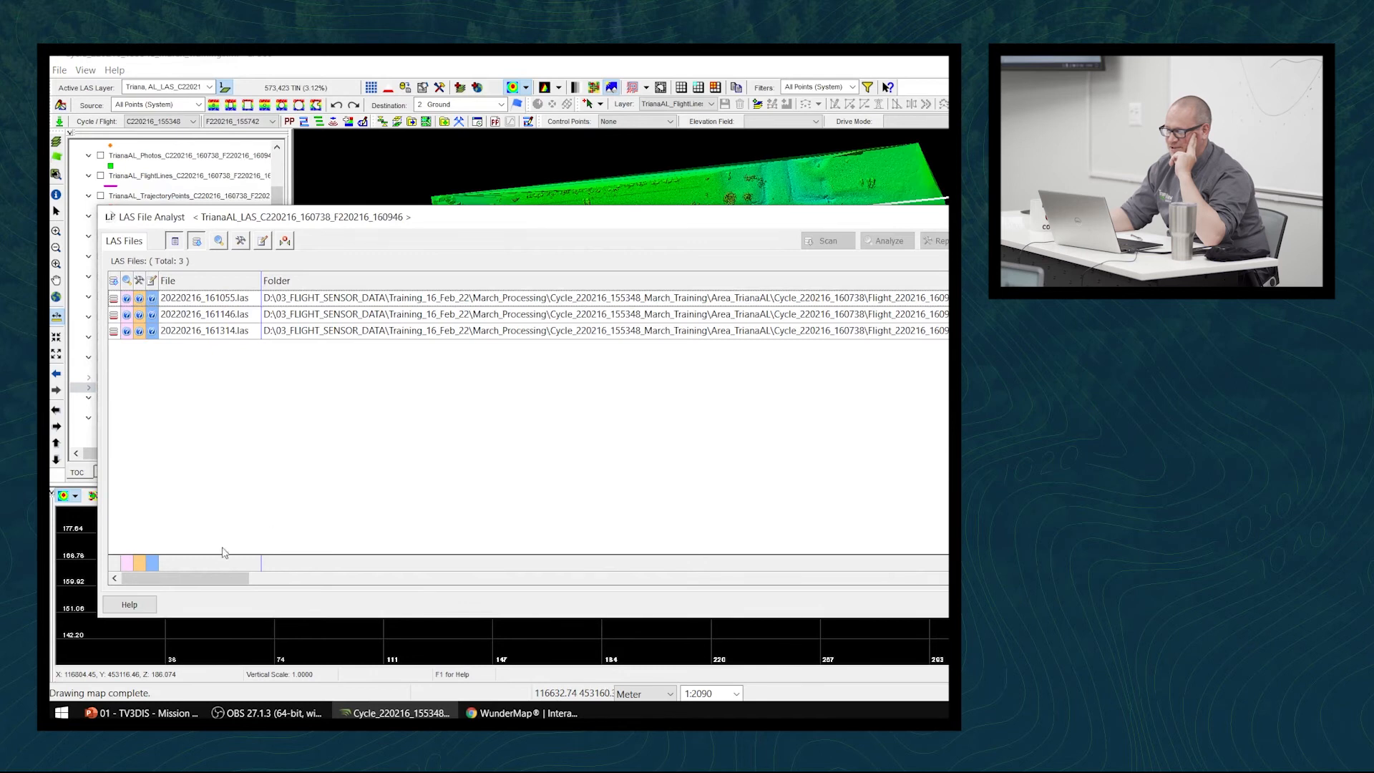
{"action": "mouse_move", "coordinate": [222, 578]}
{"action": "left_mouse_down"}
{"action": "mouse_move", "coordinate": [354, 589]}
{"action": "mouse_move", "coordinate": [215, 589]}
{"action": "left_mouse_up"}
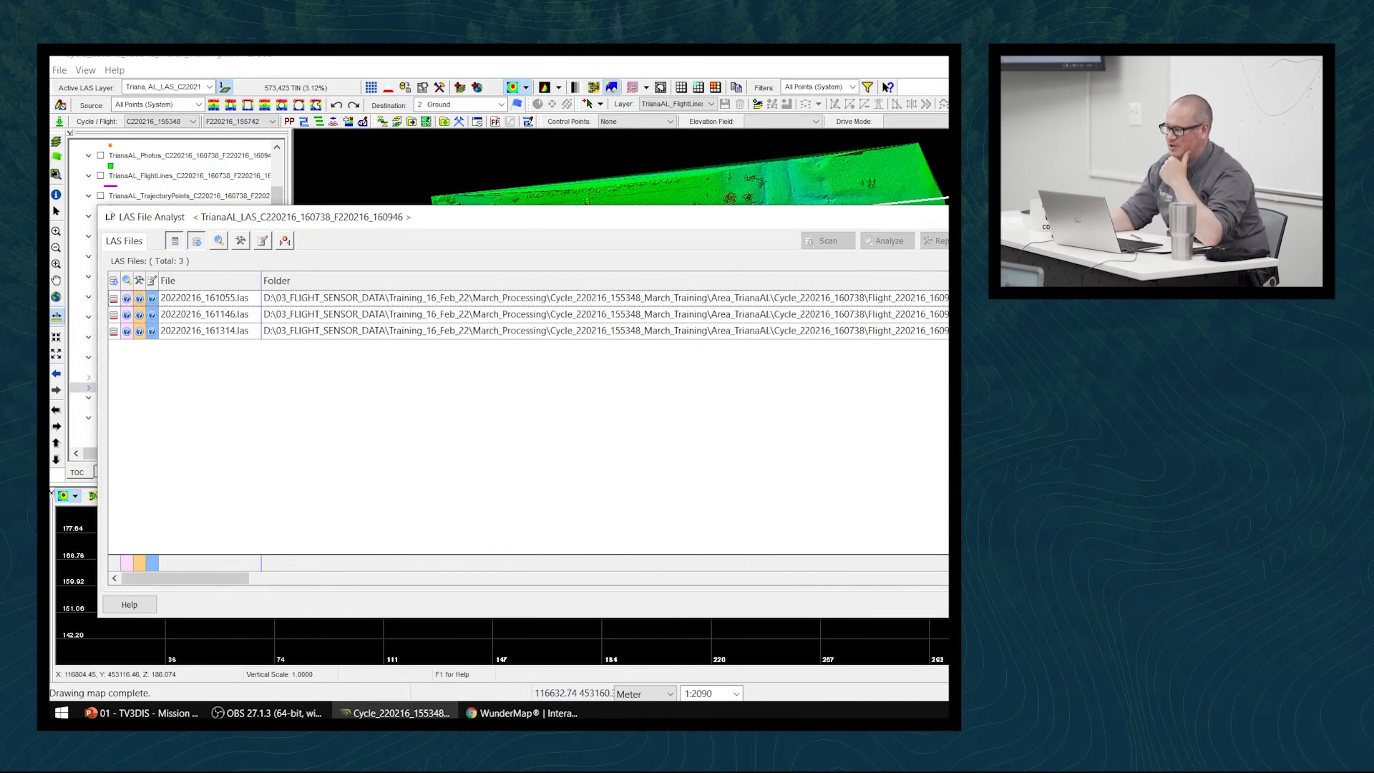
{"action": "key", "text": "Escape"}
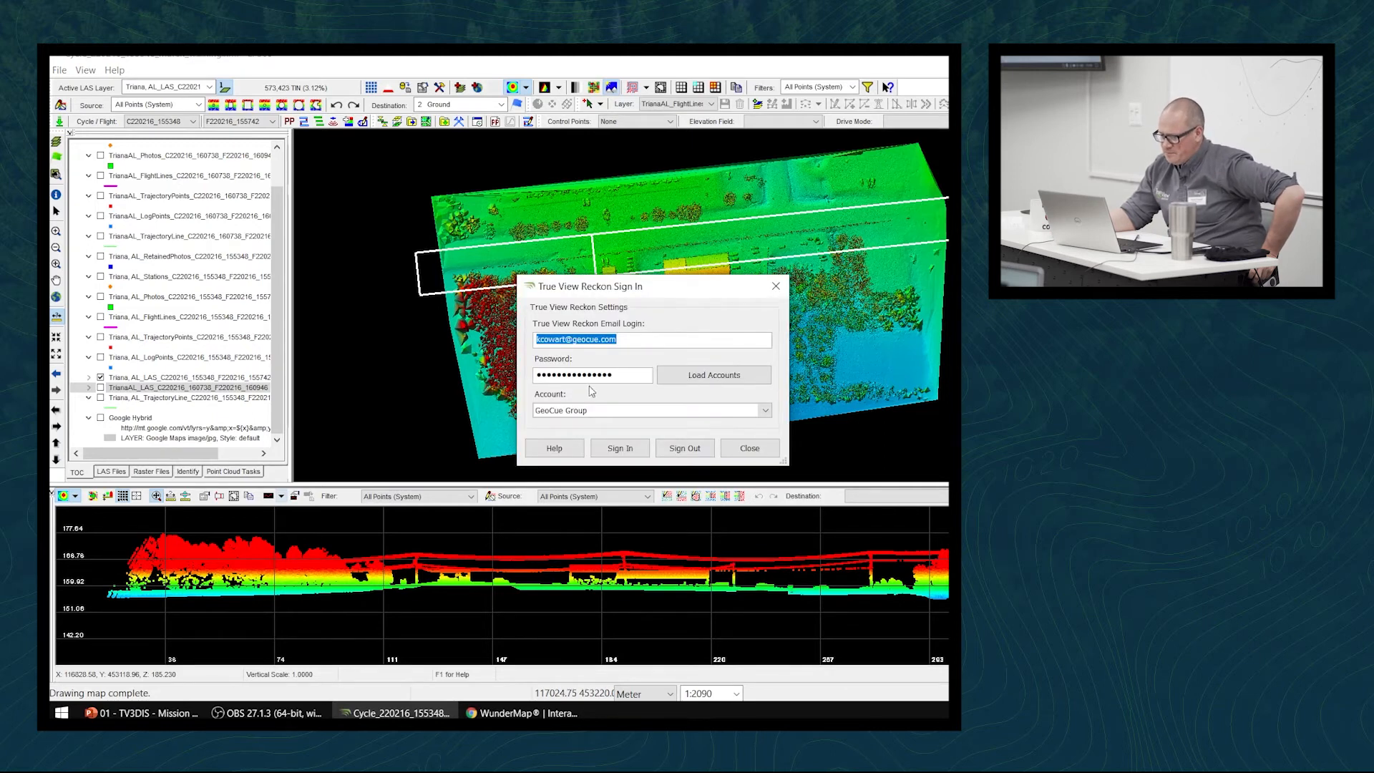
Check the login, password and account fields in the True View Reckon sign-in settings
{"action": "left_click_drag", "start_coordinate": [720, 291], "coordinate": [727, 297]}
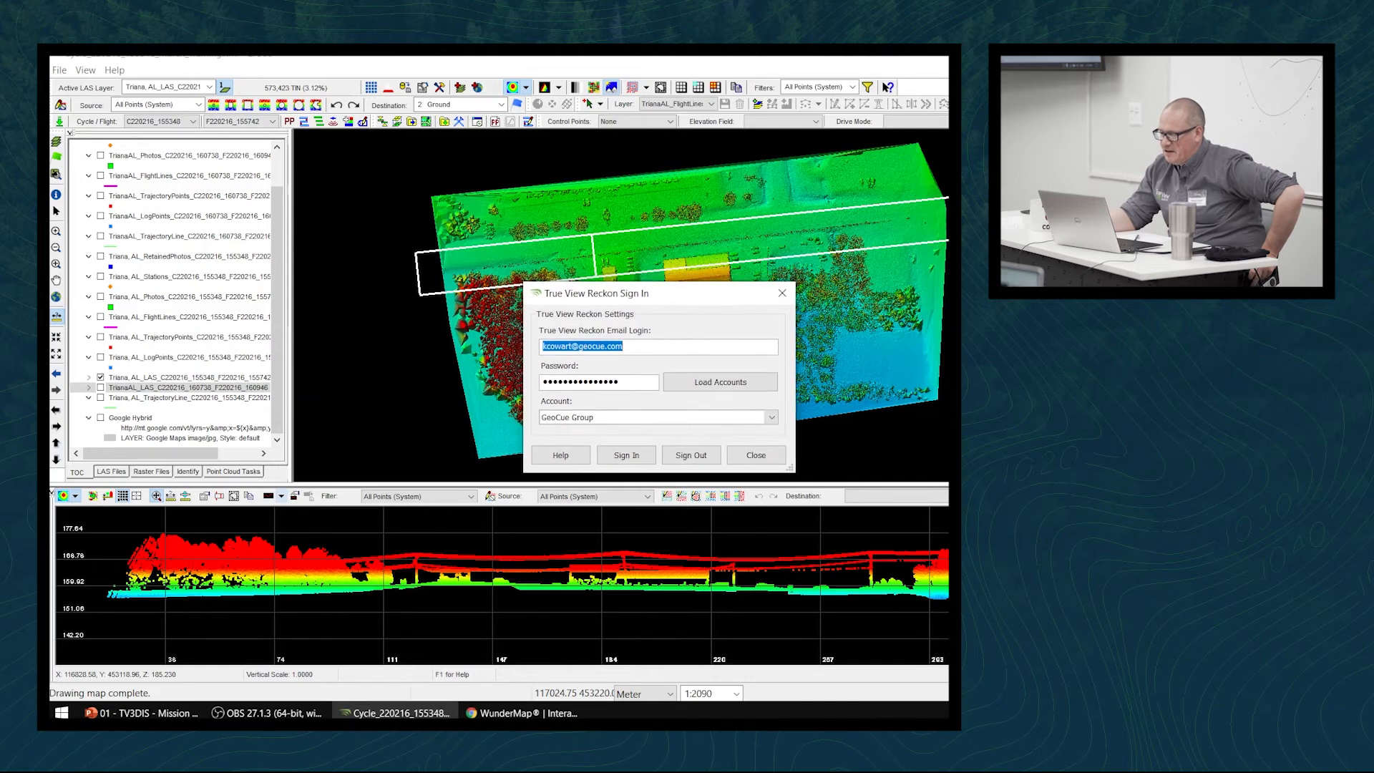
{"action": "left_click", "coordinate": [622, 379]}
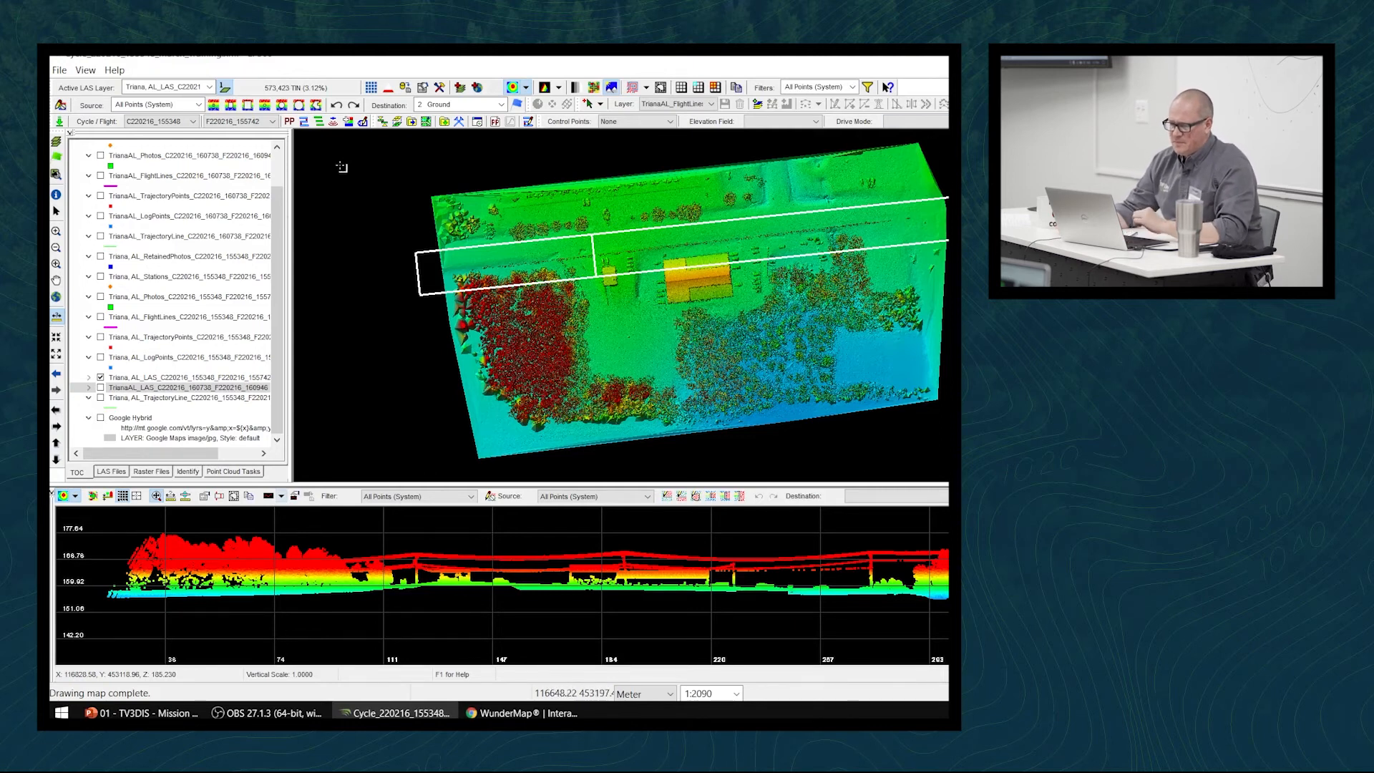
Open the Job Manager, examine the states and types of the submitted jobs, and close it
{"action": "left_click", "coordinate": [56, 163]}
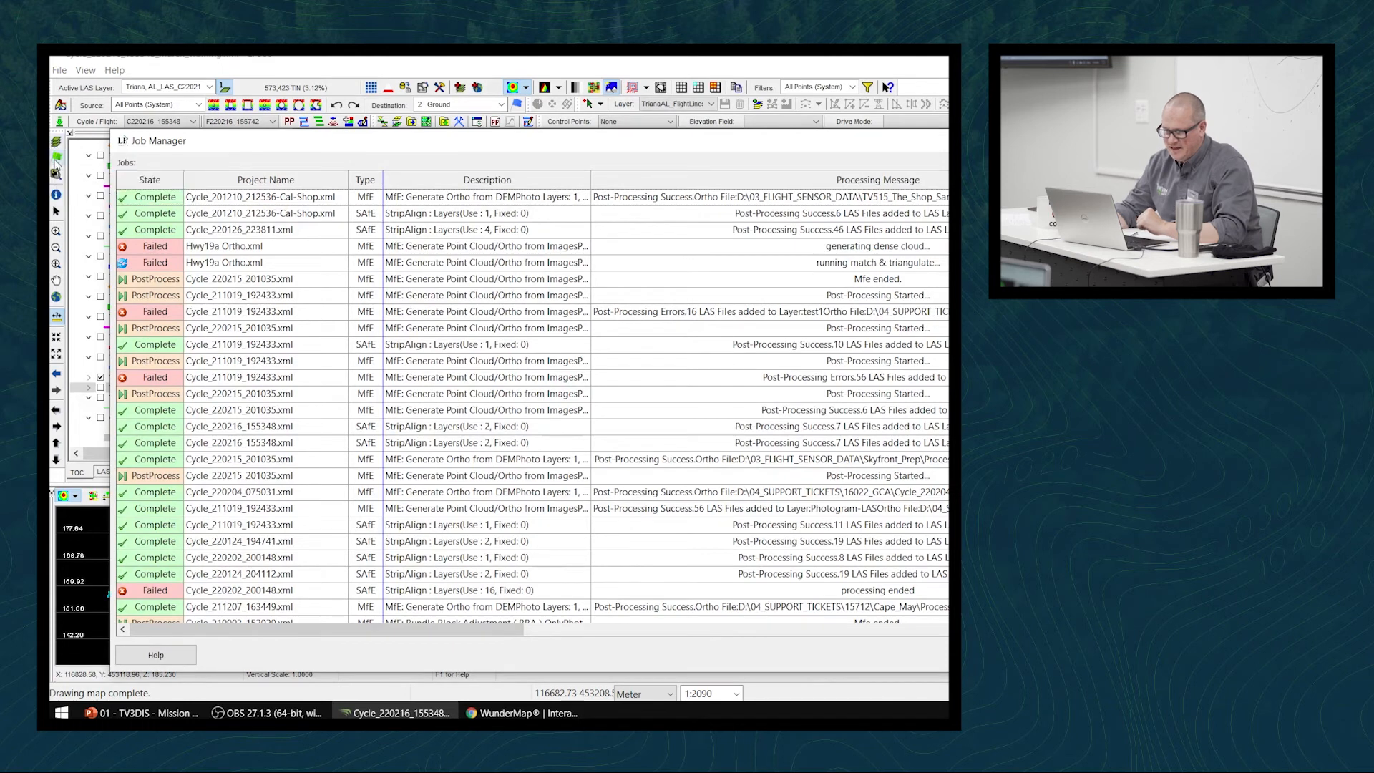
{"action": "left_click_drag", "start_coordinate": [425, 146], "coordinate": [415, 117]}
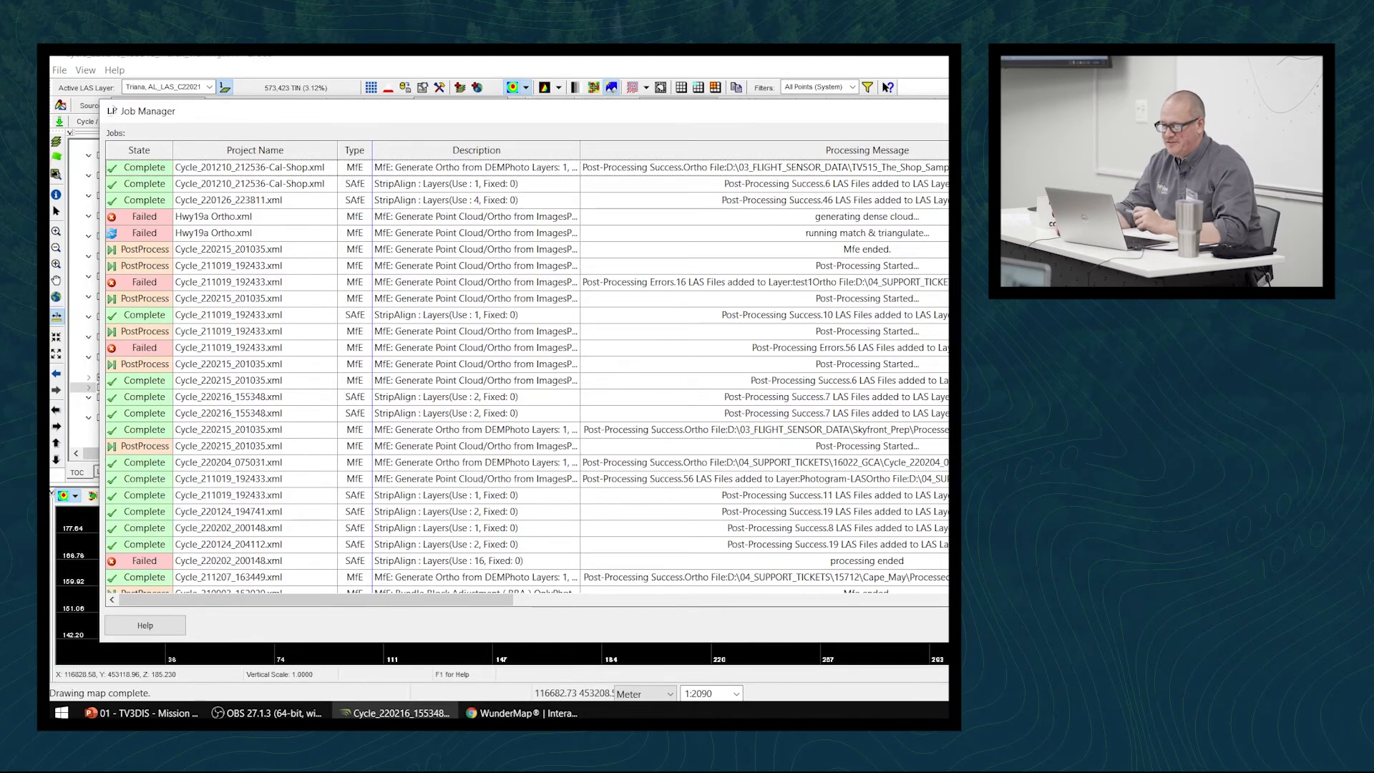
{"action": "left_click", "coordinate": [345, 187]}
{"action": "left_click", "coordinate": [360, 168]}
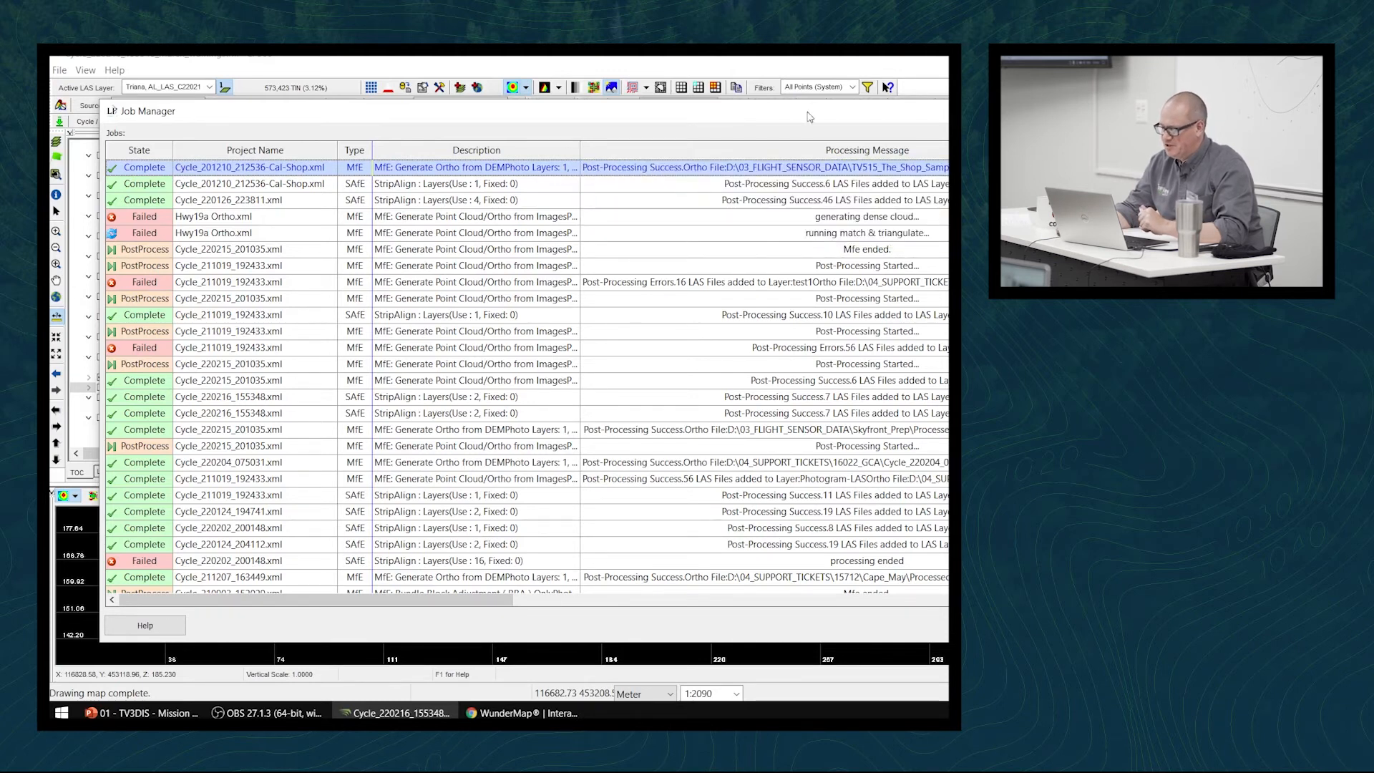
{"action": "key", "text": "Escape"}
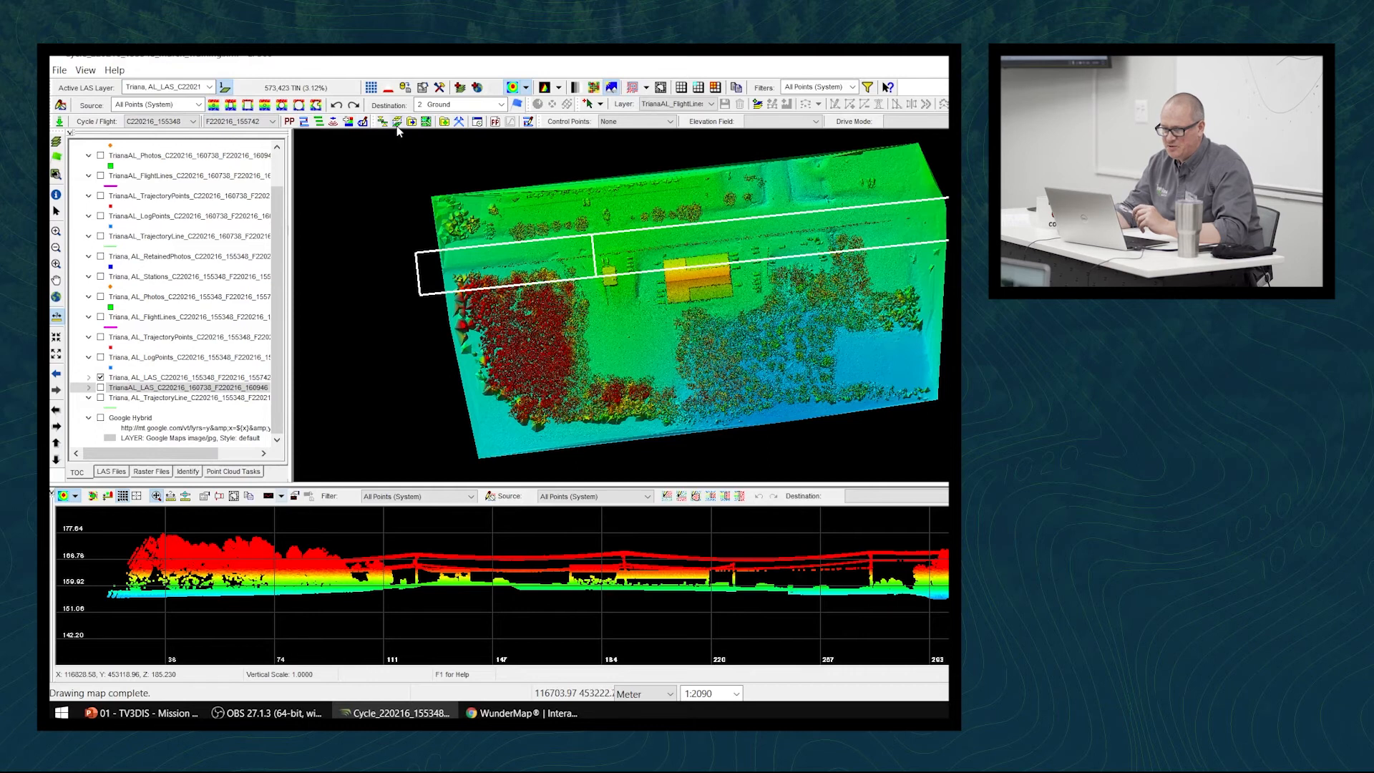
Open StripAlign for EVO and mark both Triana LAS layers for use, with neither layer fixed
{"action": "left_click", "coordinate": [83, 69]}
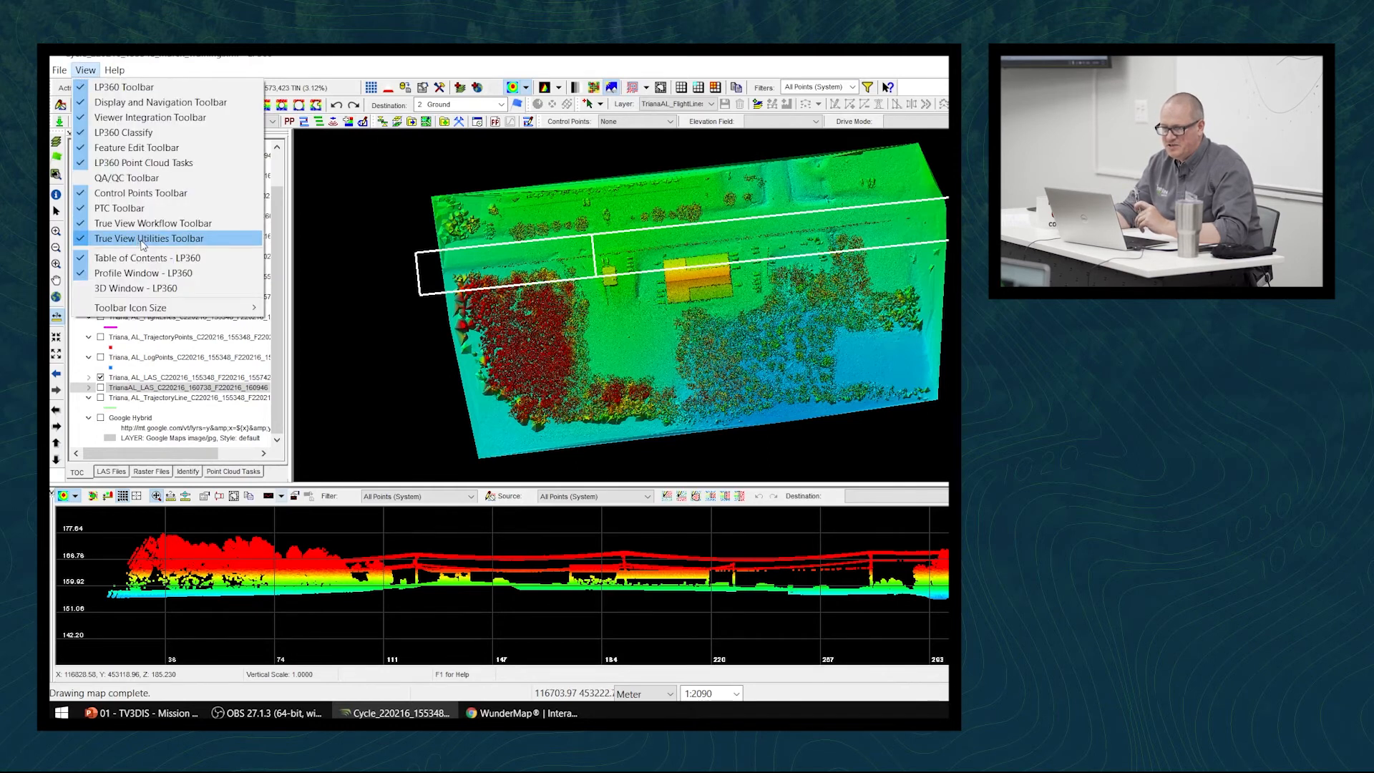
{"action": "left_click", "coordinate": [486, 60]}
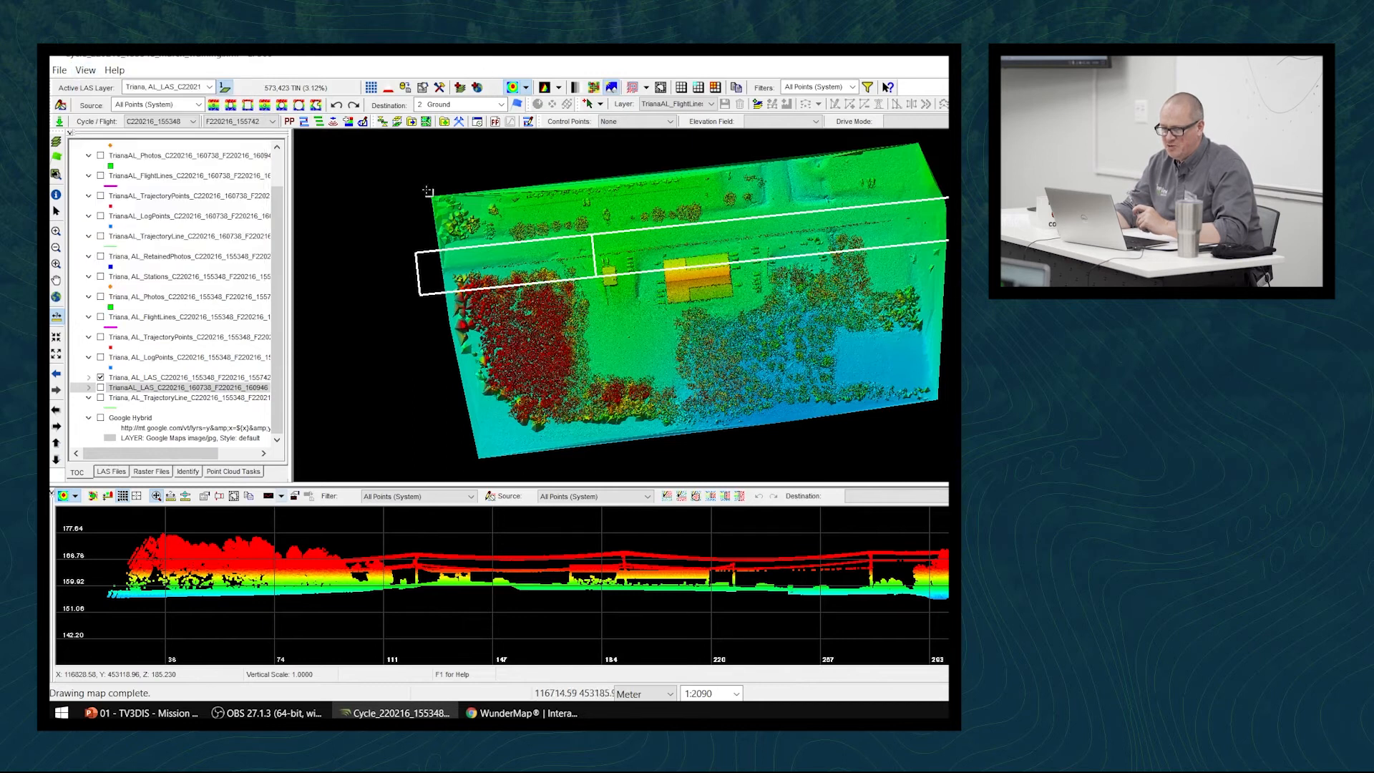
{"action": "left_click", "coordinate": [383, 122]}
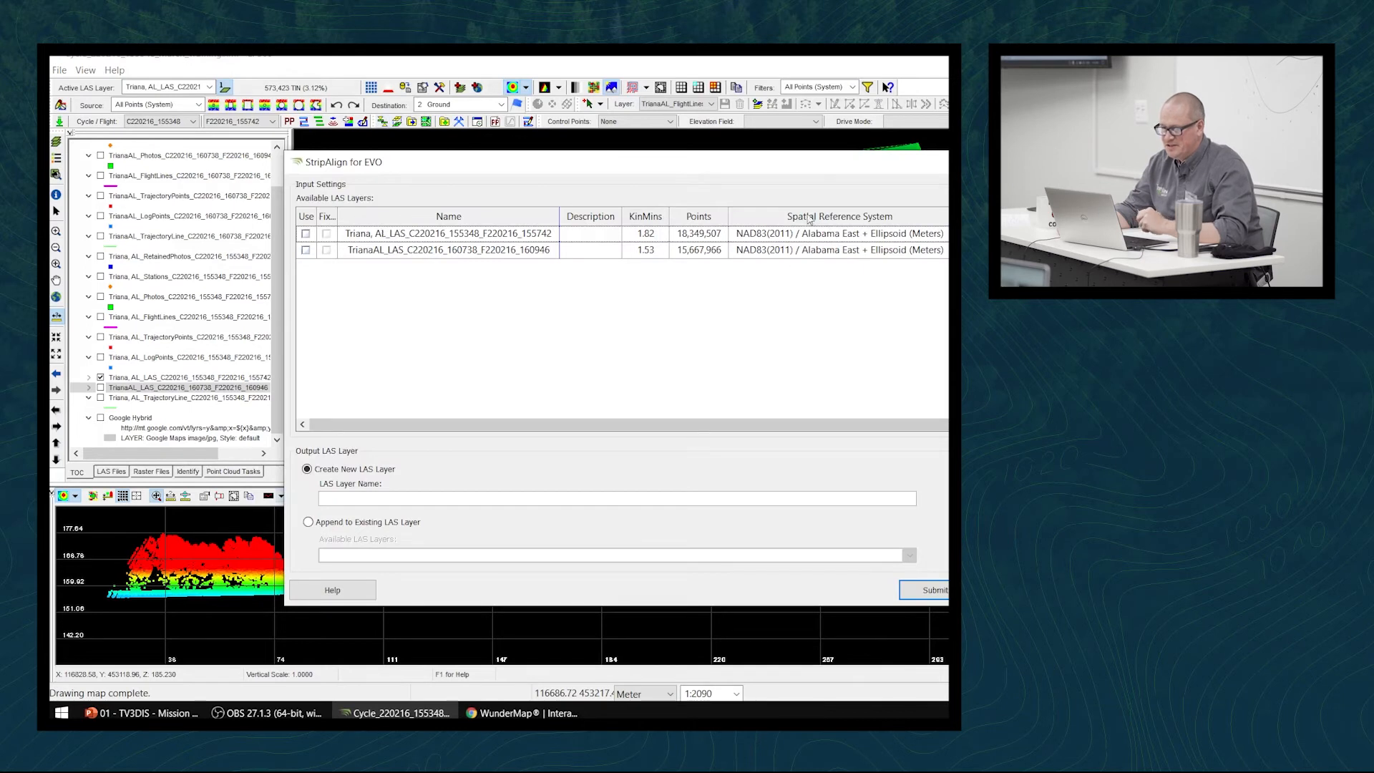
{"action": "left_click_drag", "start_coordinate": [543, 162], "coordinate": [570, 145]}
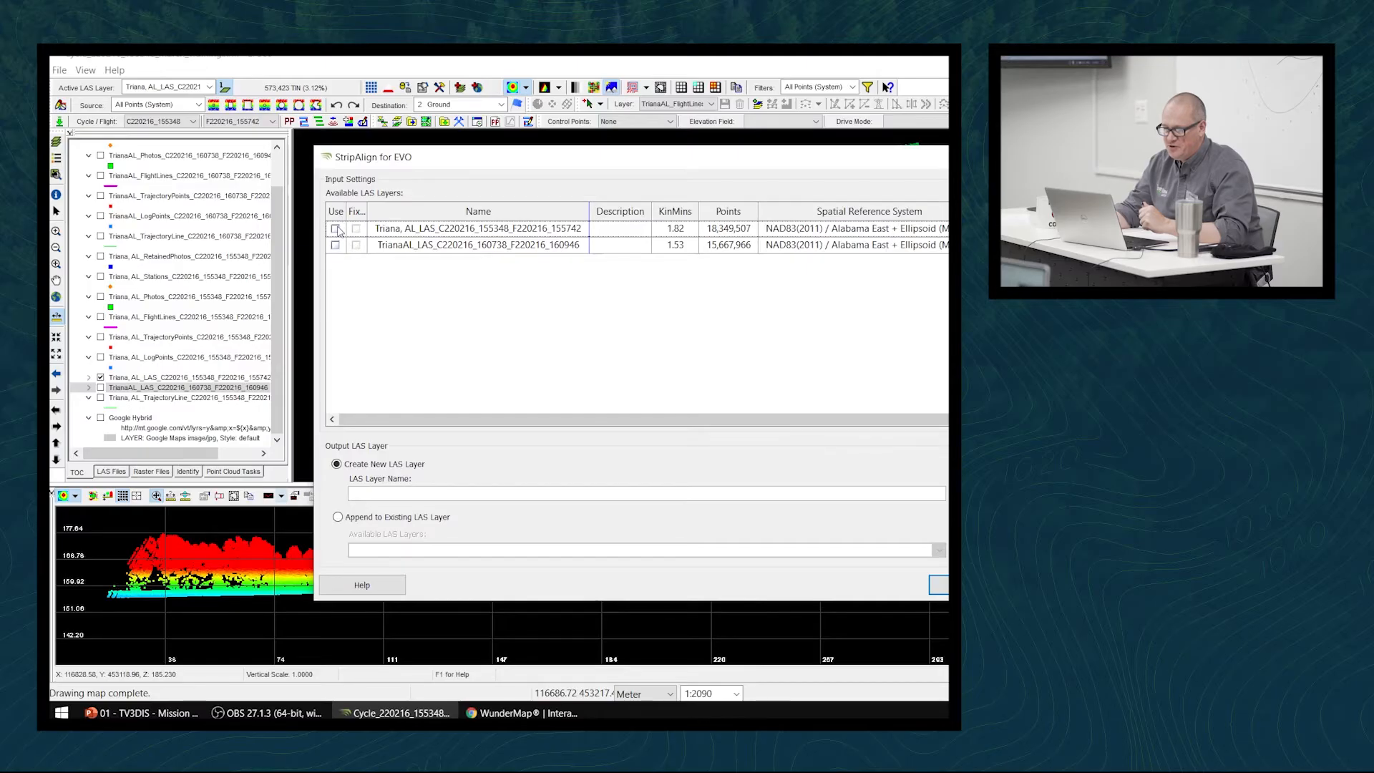
{"action": "left_click", "coordinate": [336, 230]}
{"action": "left_click", "coordinate": [335, 245]}
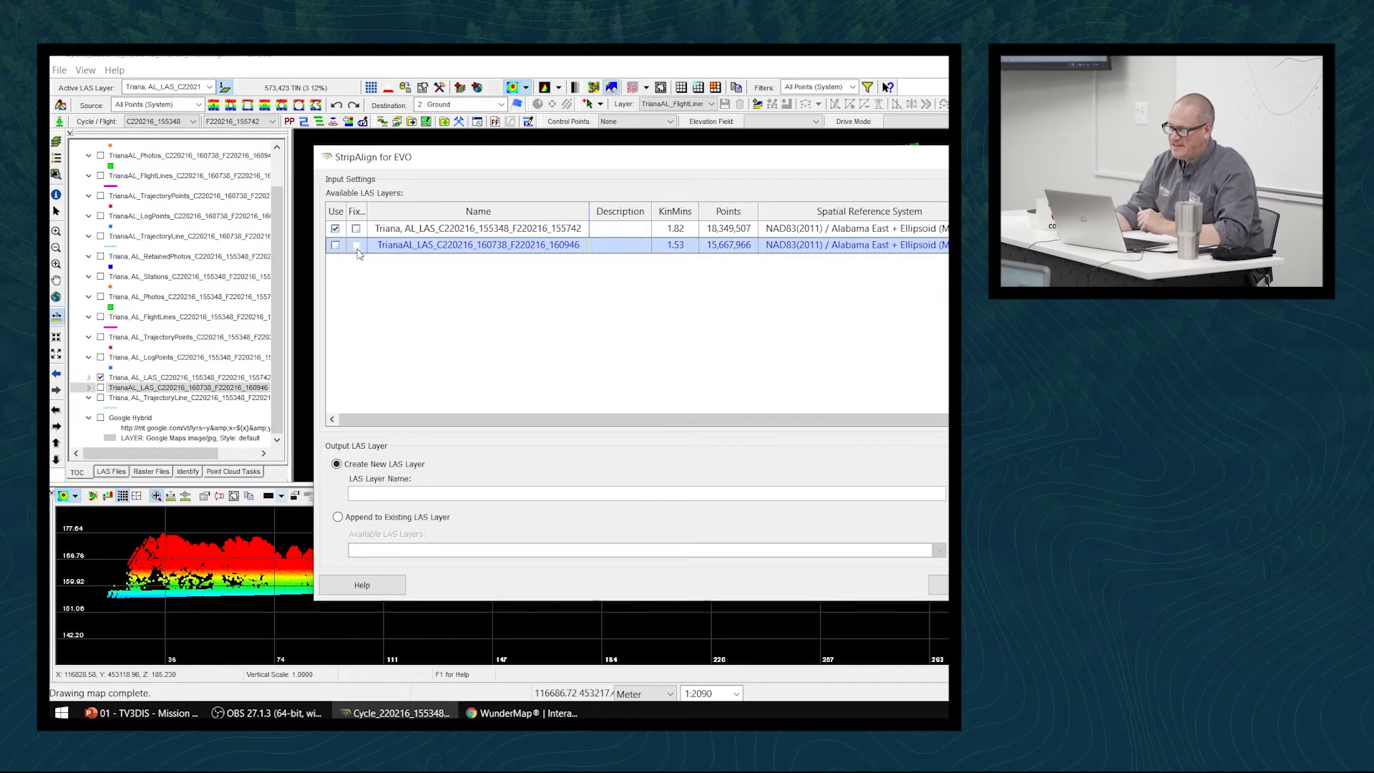
{"action": "left_click", "coordinate": [356, 229]}
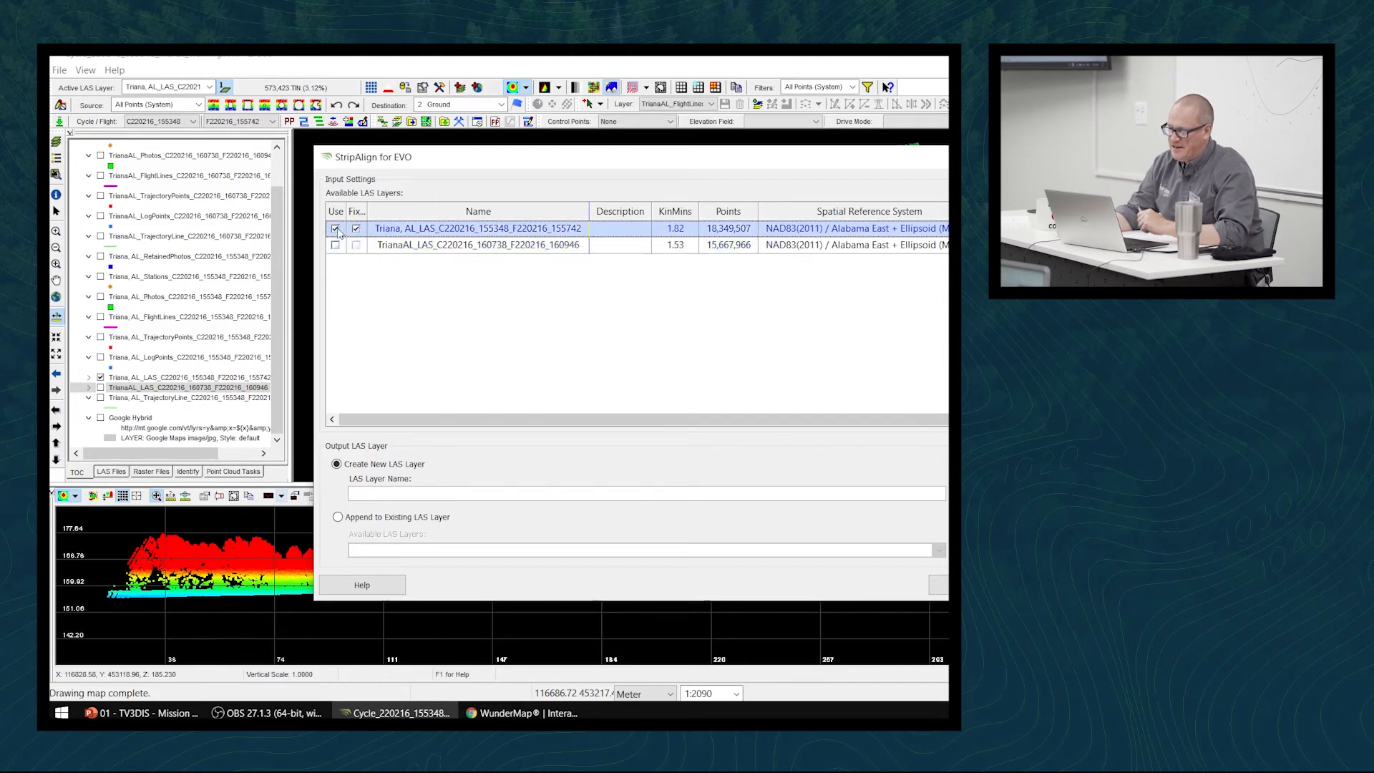
{"action": "left_click", "coordinate": [340, 251]}
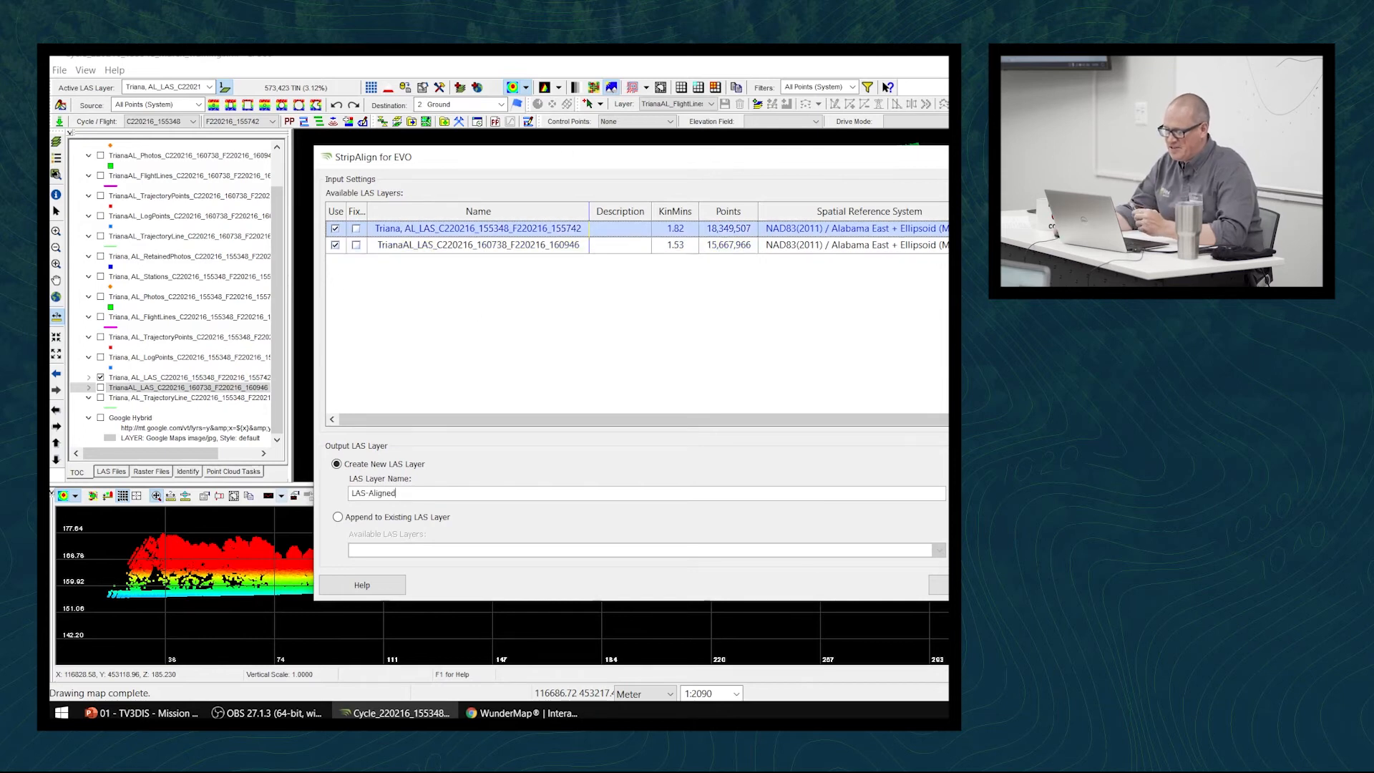
Submit the StripAlign job with output to a new LAS layer named LAS-Aligned
{"action": "left_click", "coordinate": [939, 585]}
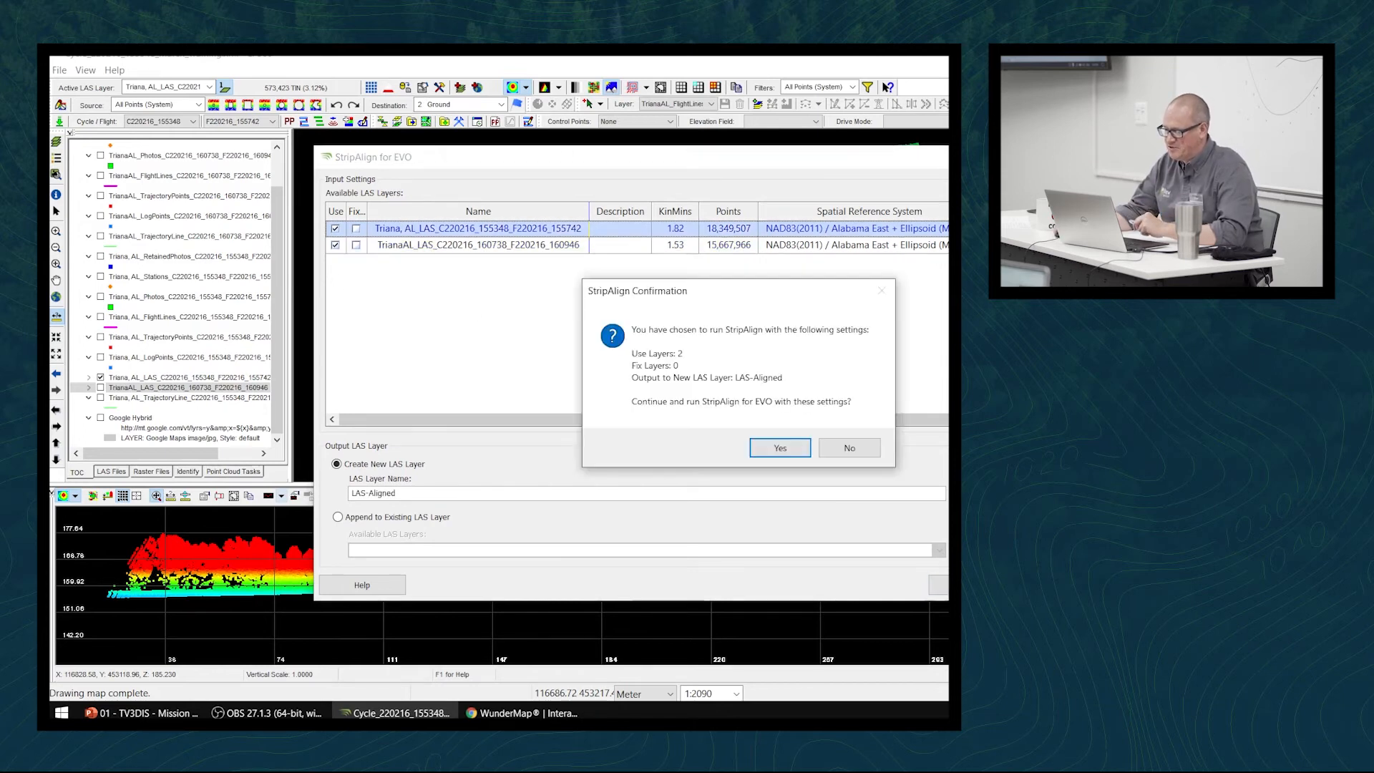
{"action": "left_click", "coordinate": [781, 451]}
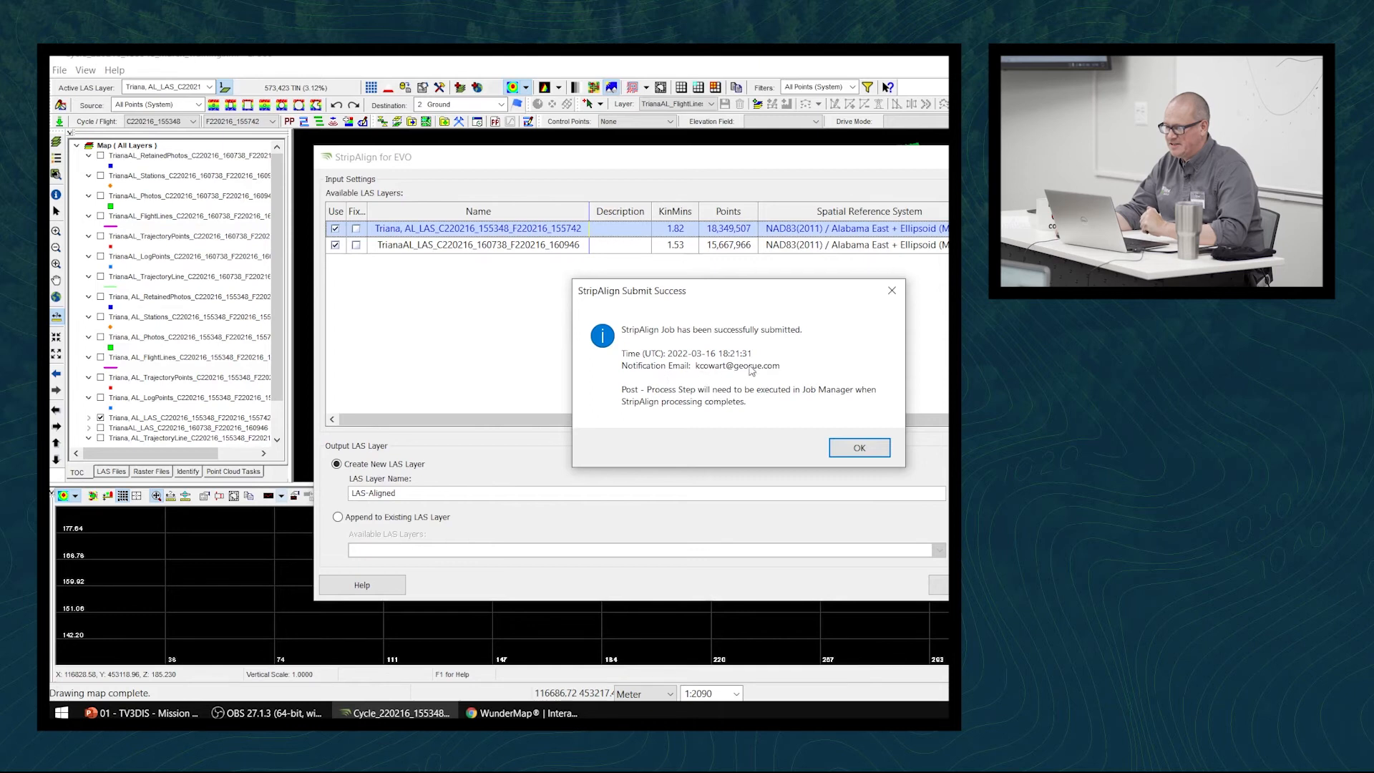
{"action": "left_click", "coordinate": [858, 447]}
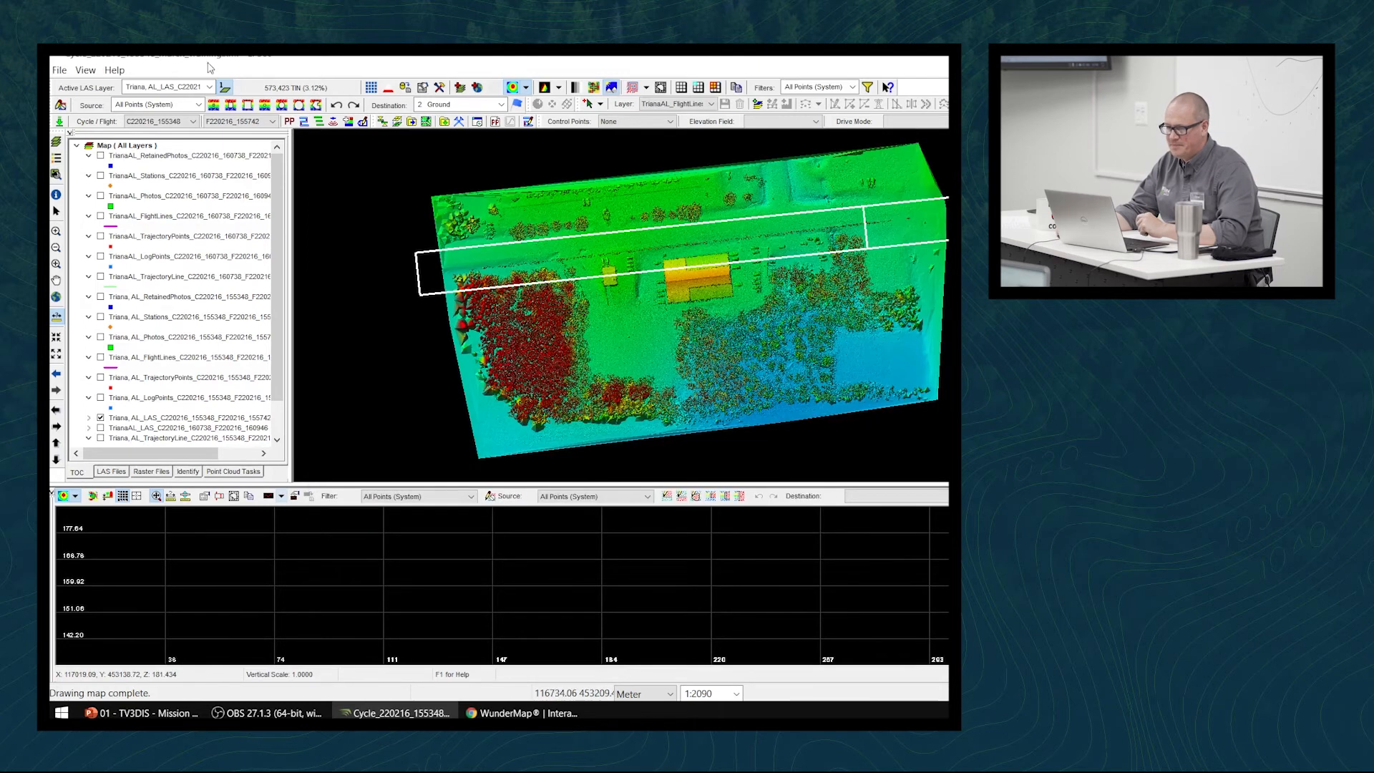
Open the global project settings and select the email address used for LP360 notifications
{"action": "left_click", "coordinate": [59, 70]}
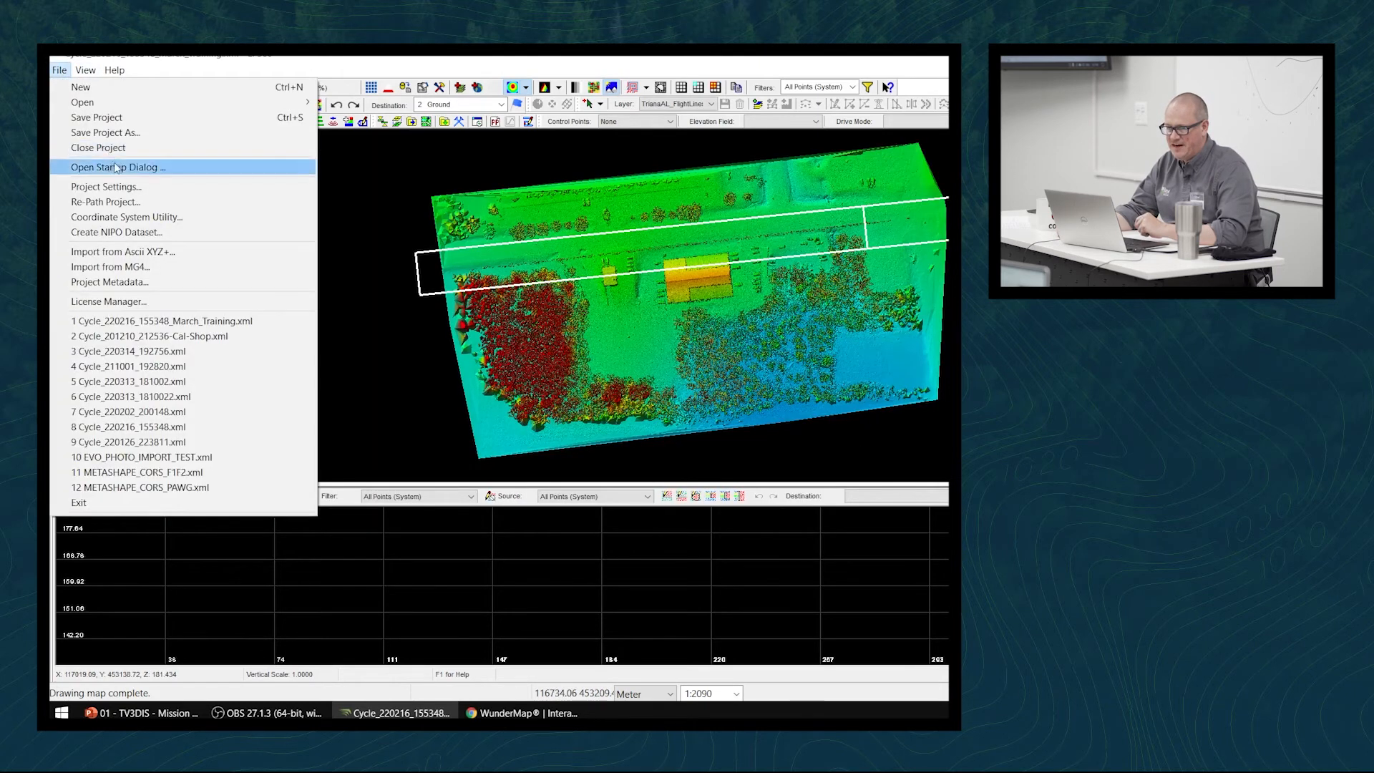
{"action": "left_click", "coordinate": [103, 186]}
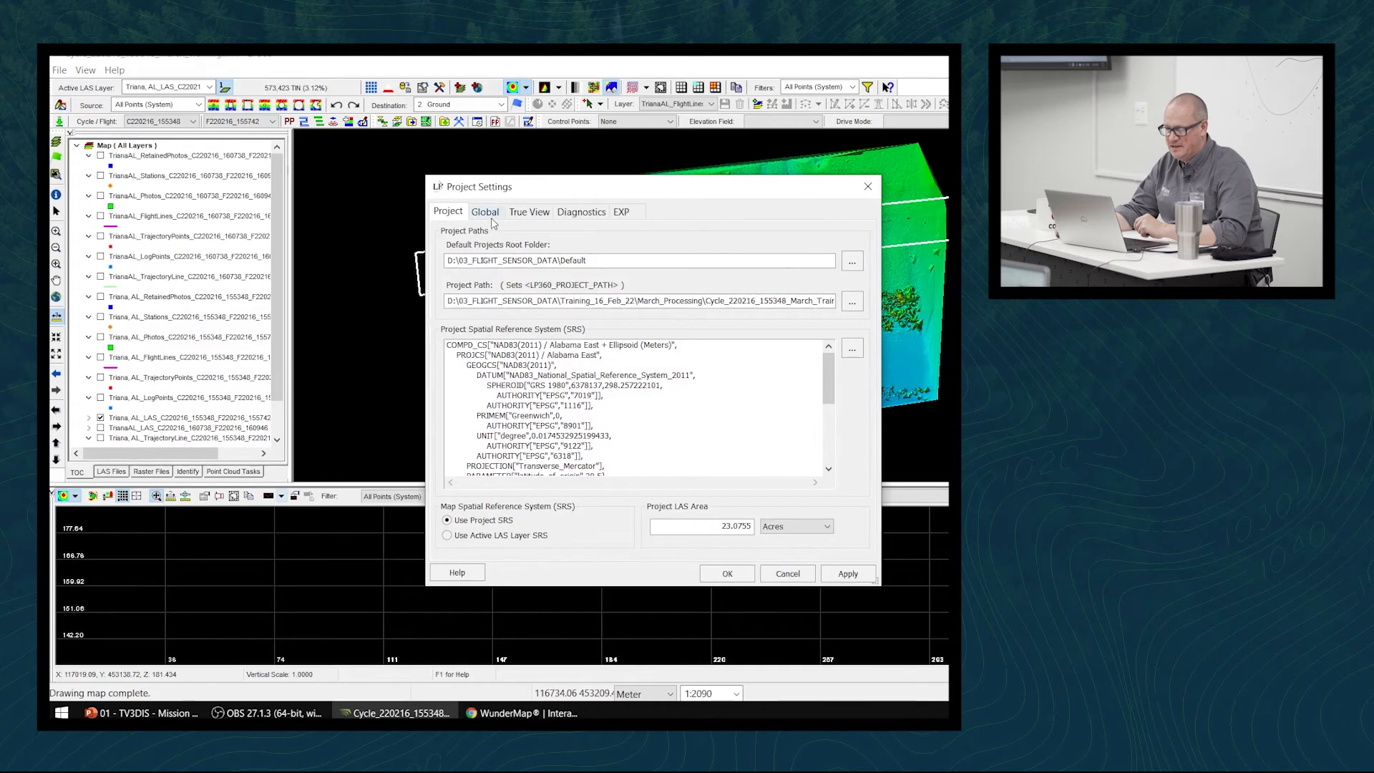
{"action": "left_click", "coordinate": [530, 212]}
{"action": "left_click", "coordinate": [486, 212]}
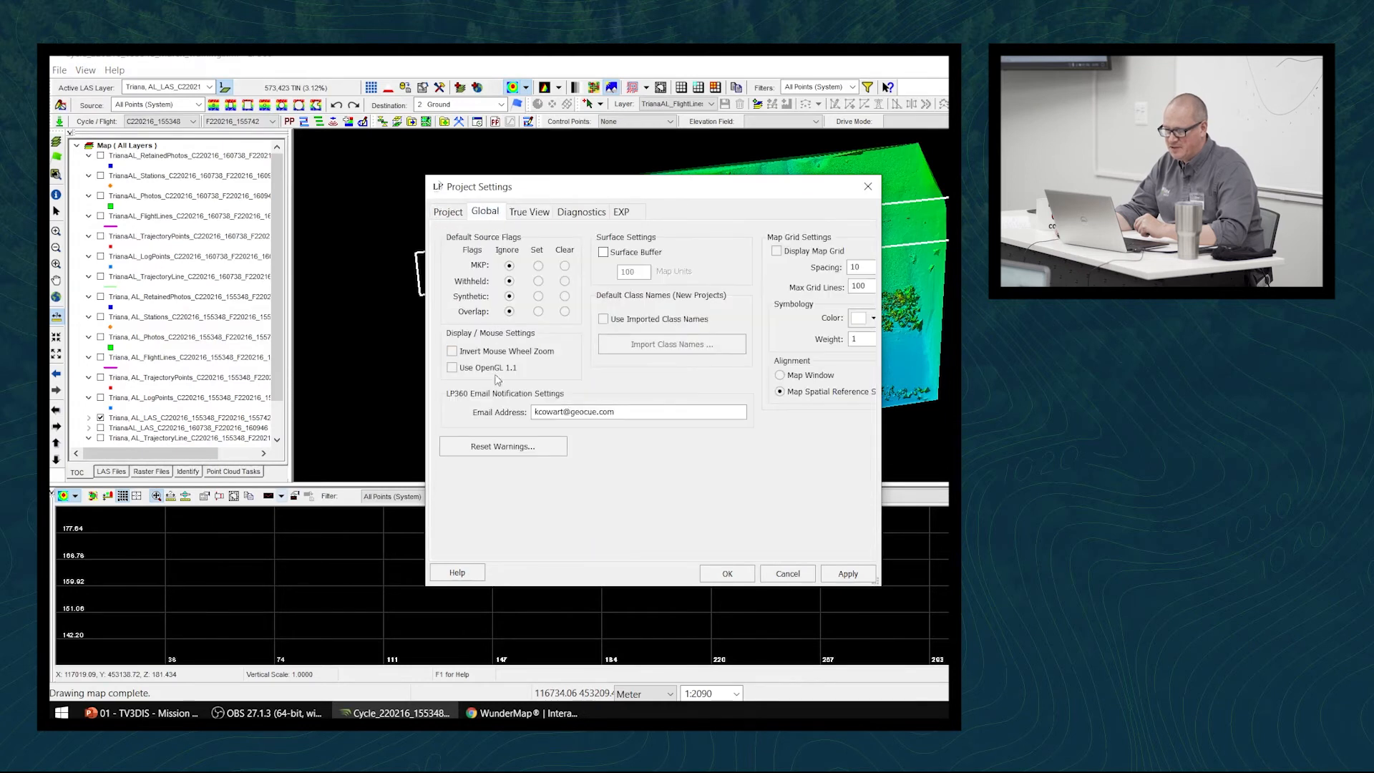
{"action": "left_click", "coordinate": [632, 414]}
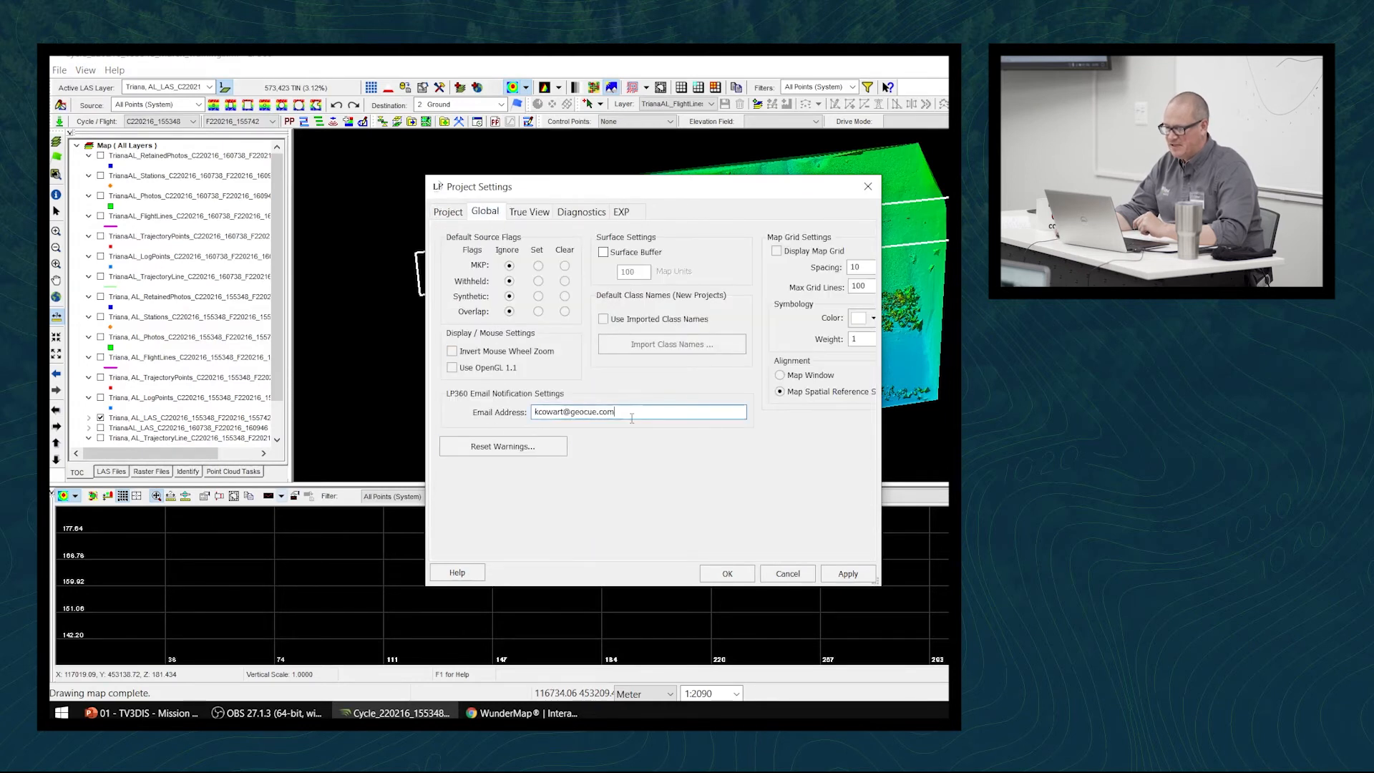
{"action": "left_click_drag", "start_coordinate": [632, 418], "coordinate": [517, 407]}
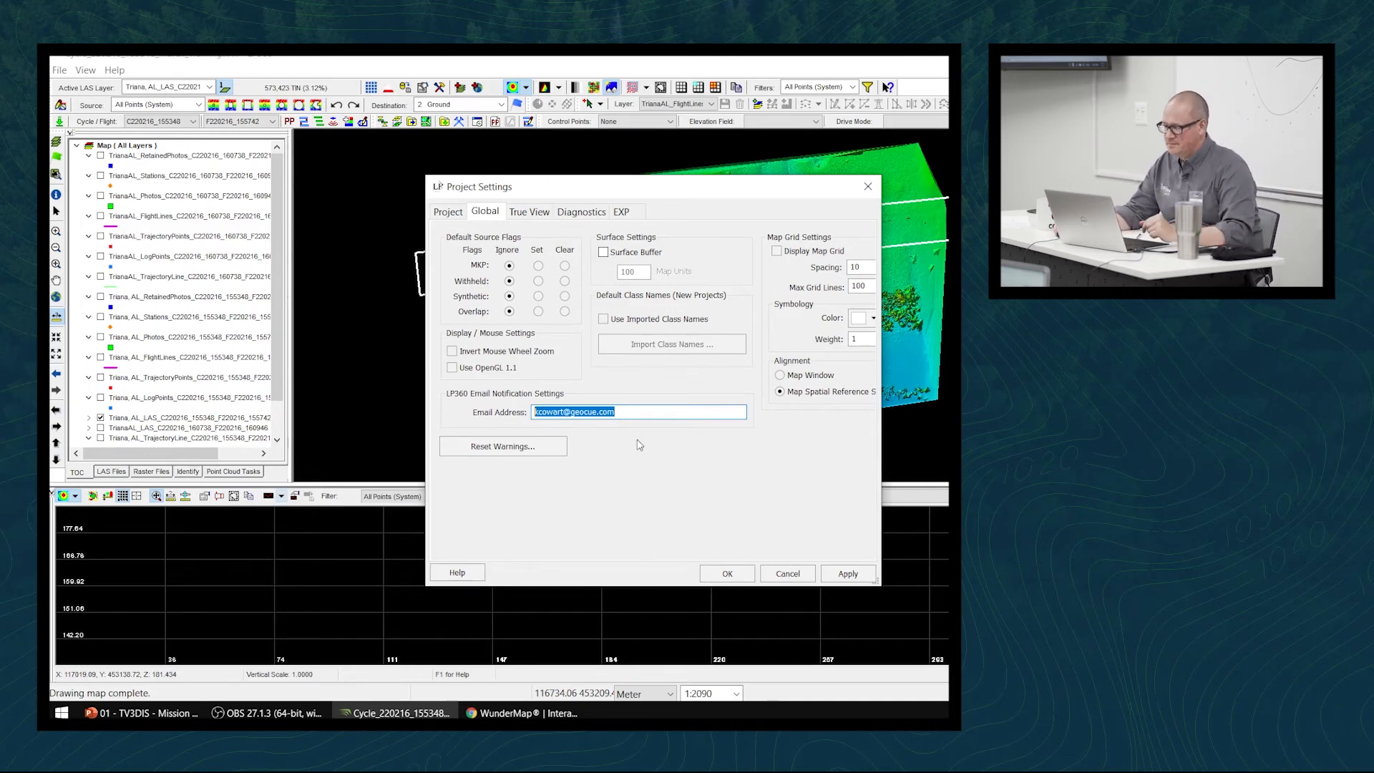
Widen the project settings dialog and accept the global settings
{"action": "left_click_drag", "start_coordinate": [879, 583], "coordinate": [942, 589]}
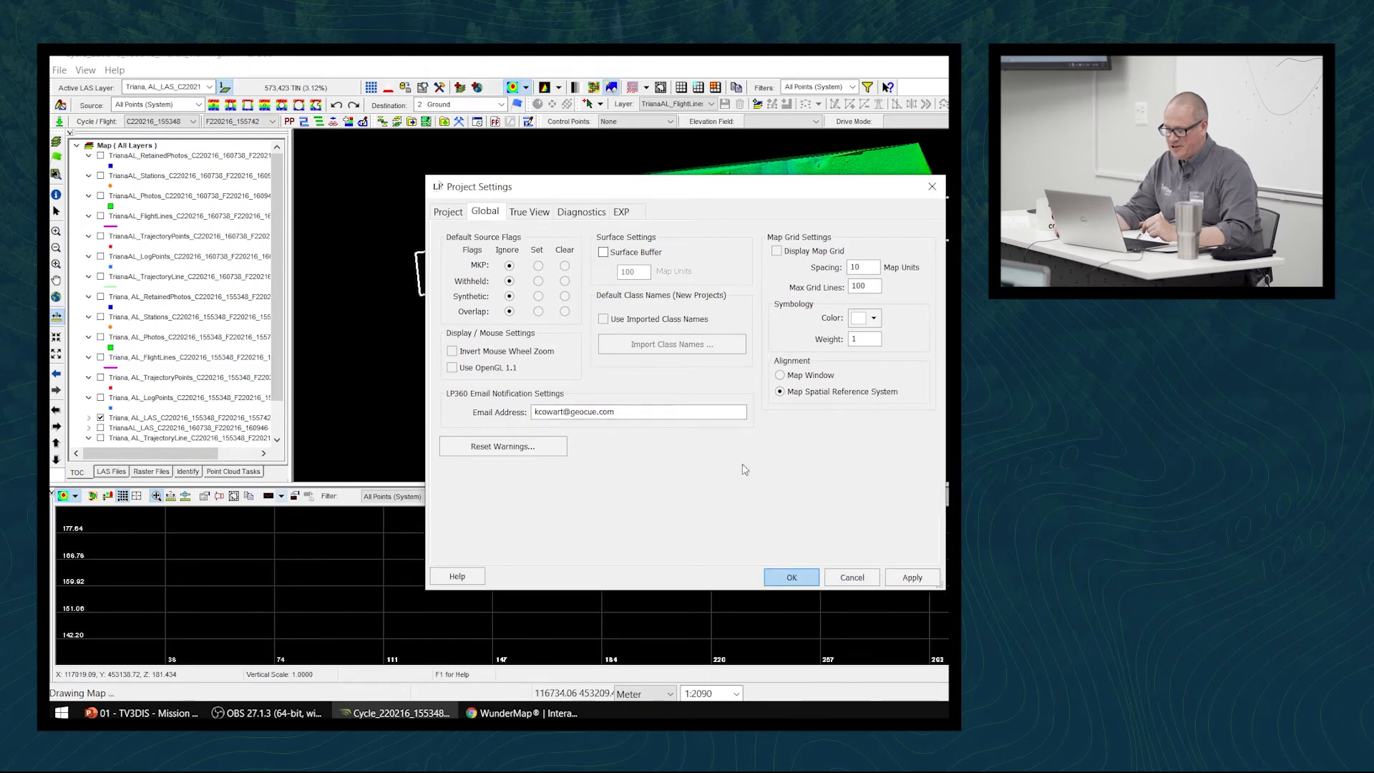
{"action": "left_click", "coordinate": [792, 577]}
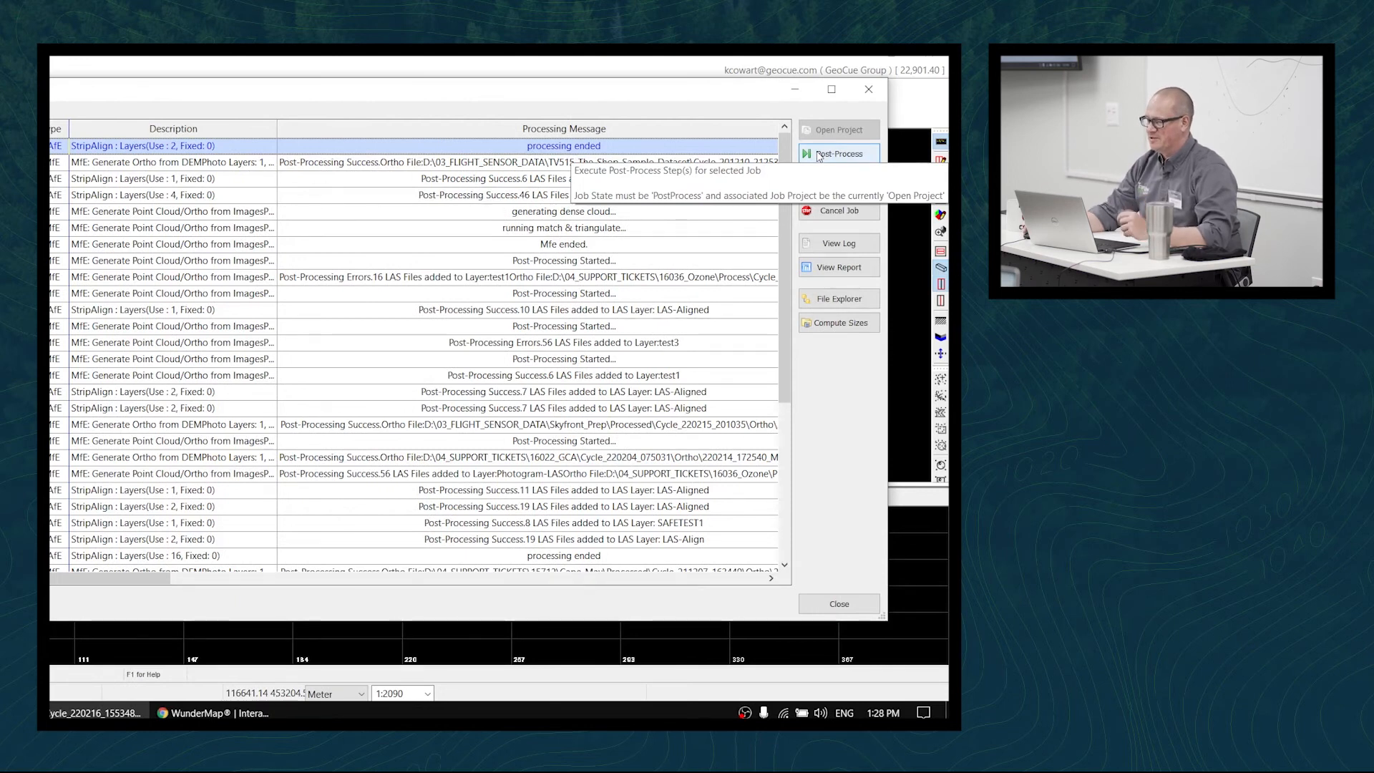
Run the post-process steps for the finished two-layer StripAlign job, acknowledge the result and close the job list
{"action": "left_click", "coordinate": [819, 155]}
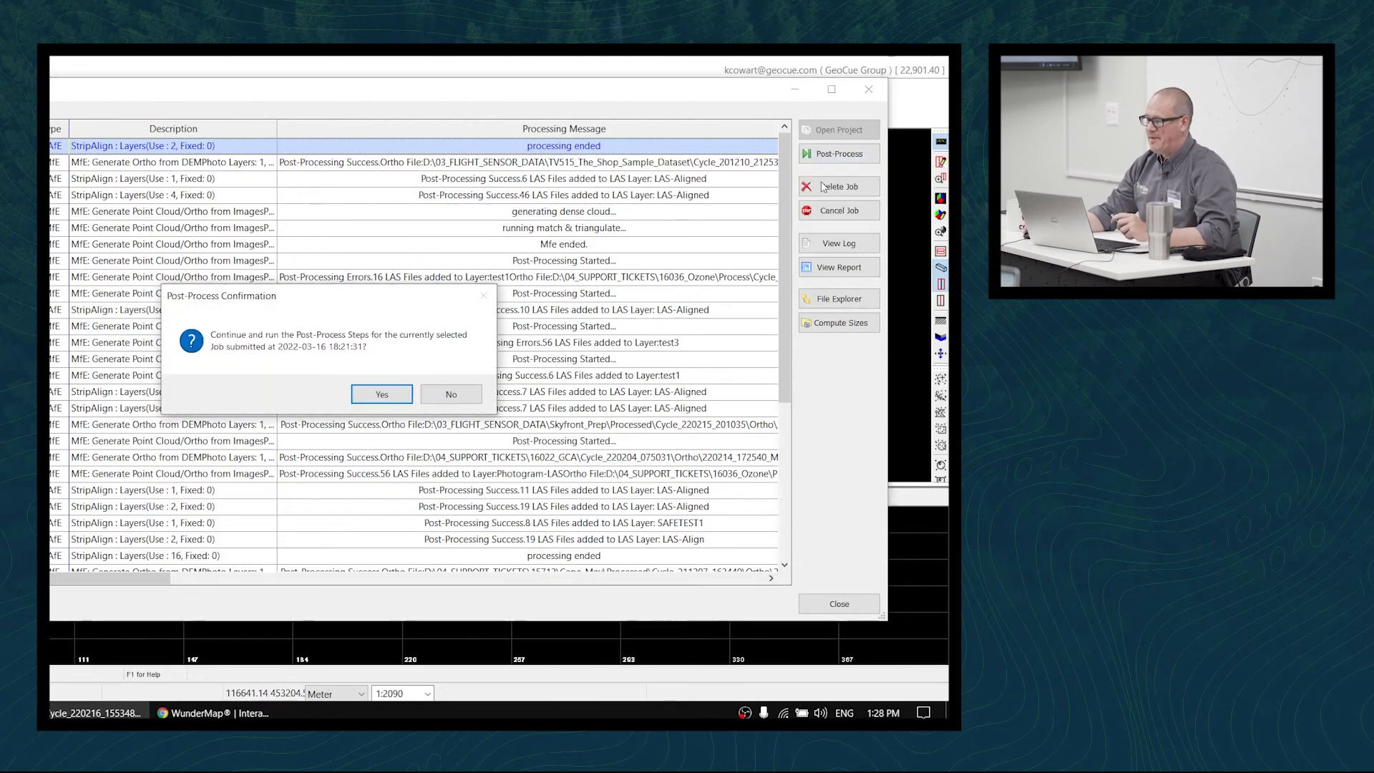
{"action": "left_click", "coordinate": [391, 394]}
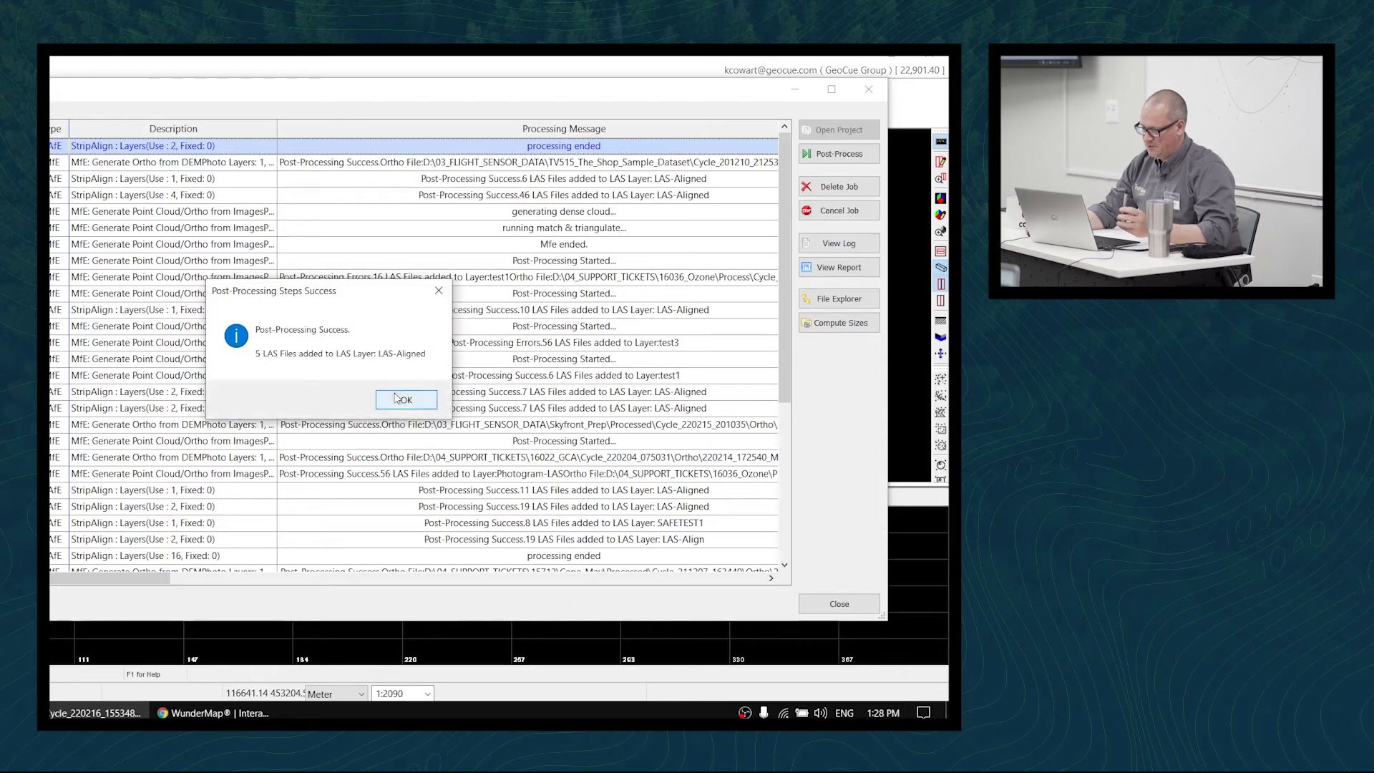
{"action": "left_click", "coordinate": [396, 399]}
{"action": "left_click", "coordinate": [839, 604]}
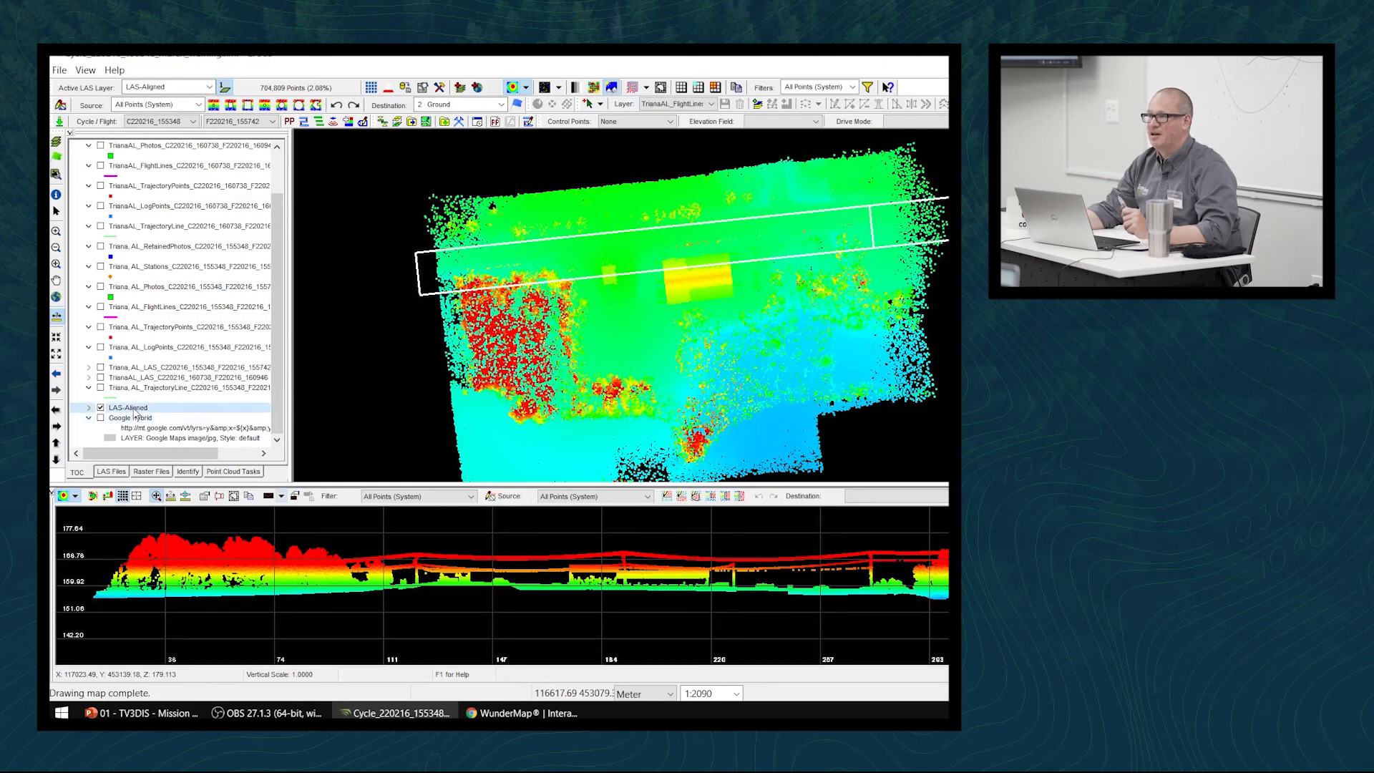
Choose LAS-Aligned as the active LAS layer
{"action": "left_click", "coordinate": [174, 88]}
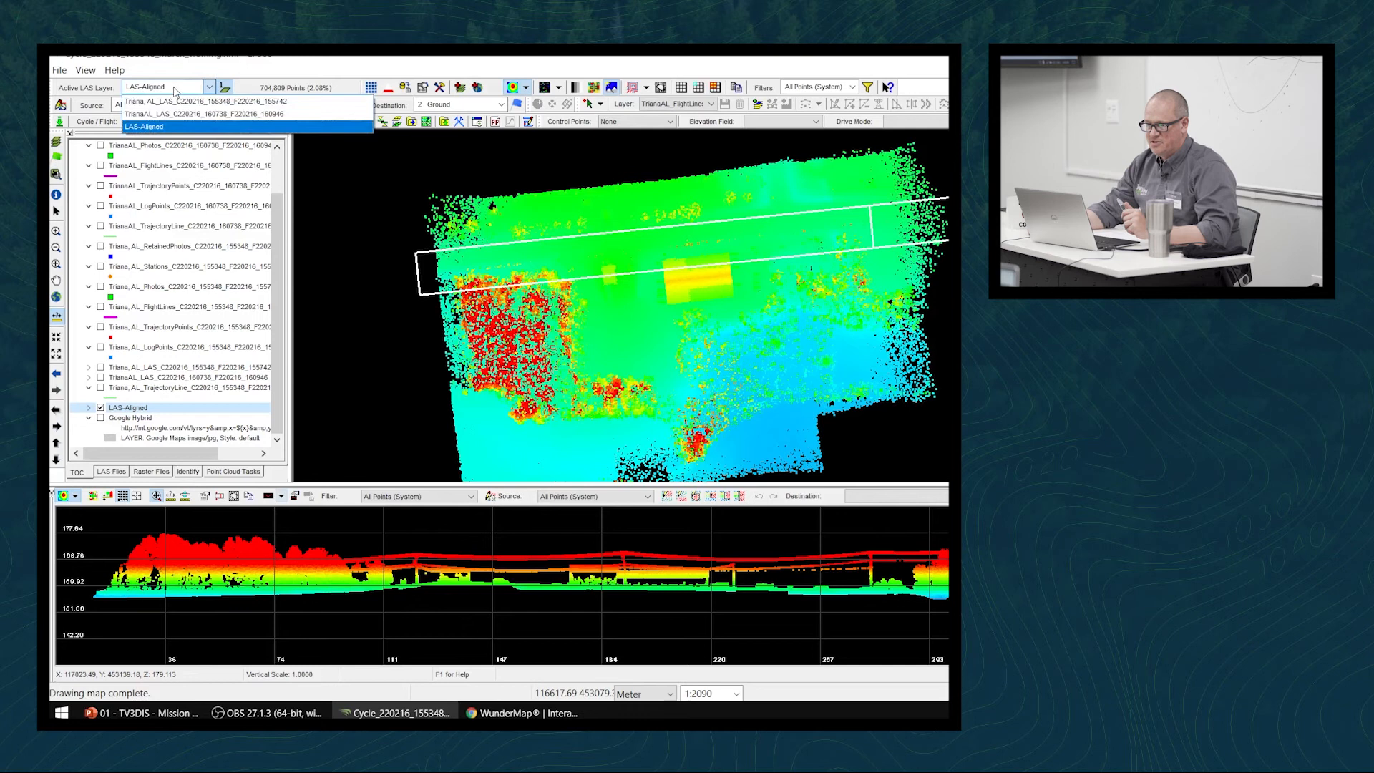
{"action": "left_click", "coordinate": [164, 127]}
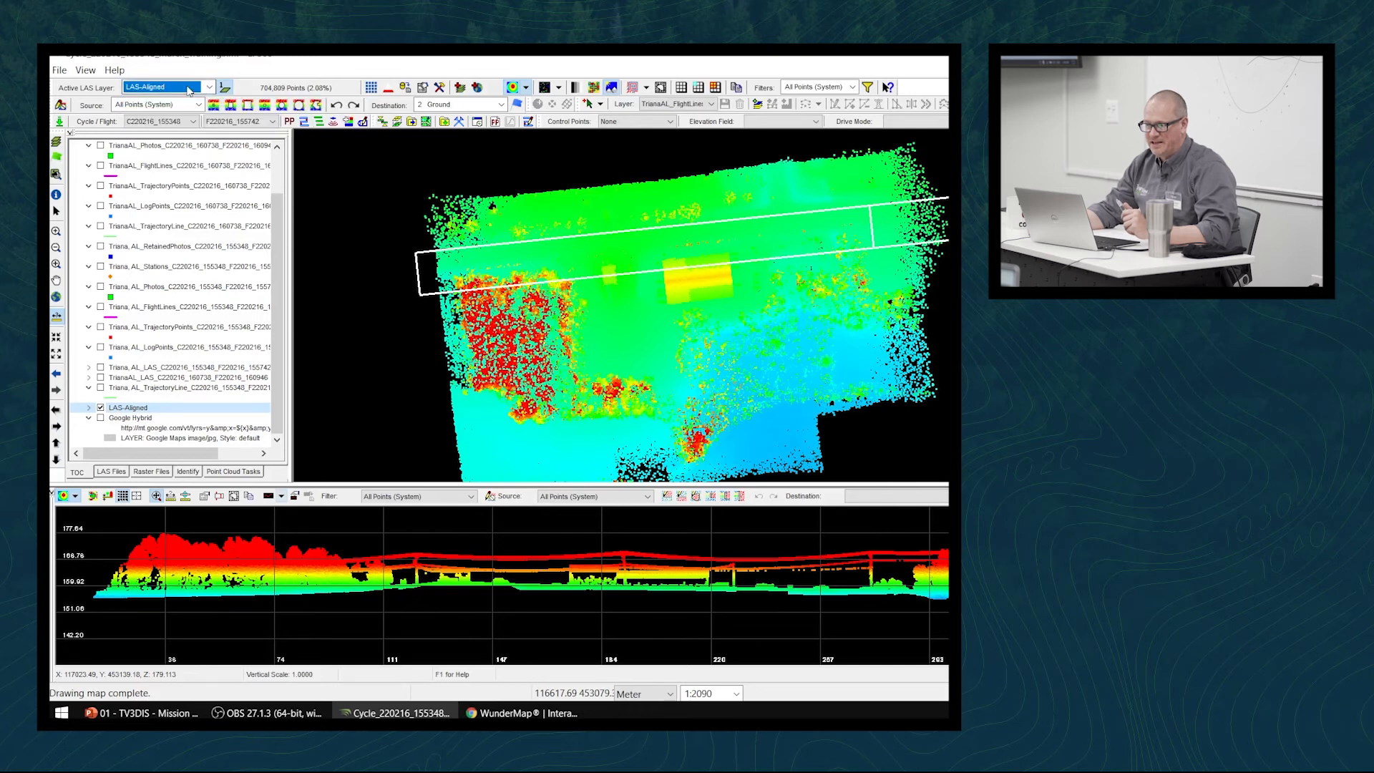
{"action": "scroll", "coordinate": [607, 283], "scroll_direction": "down", "scroll_amount": 2}
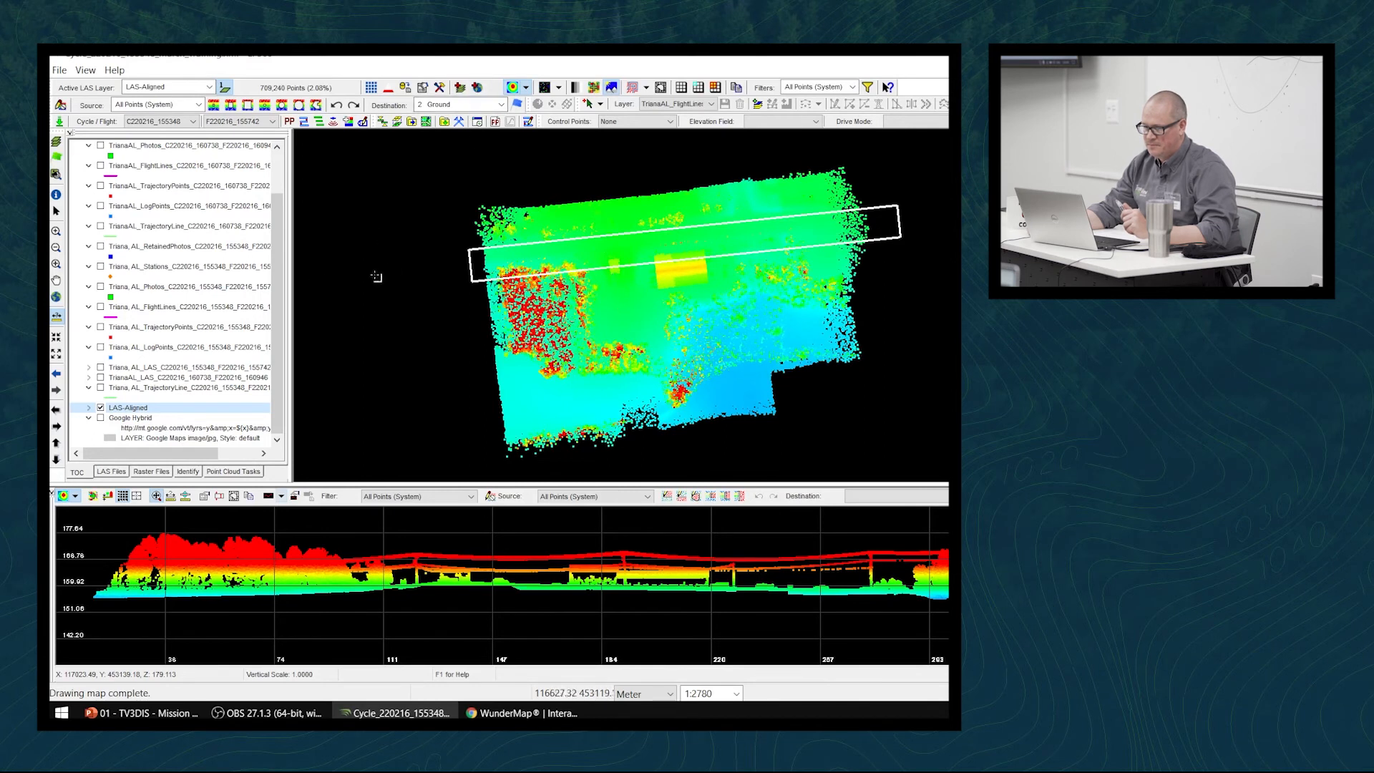
{"action": "right_click", "coordinate": [131, 409]}
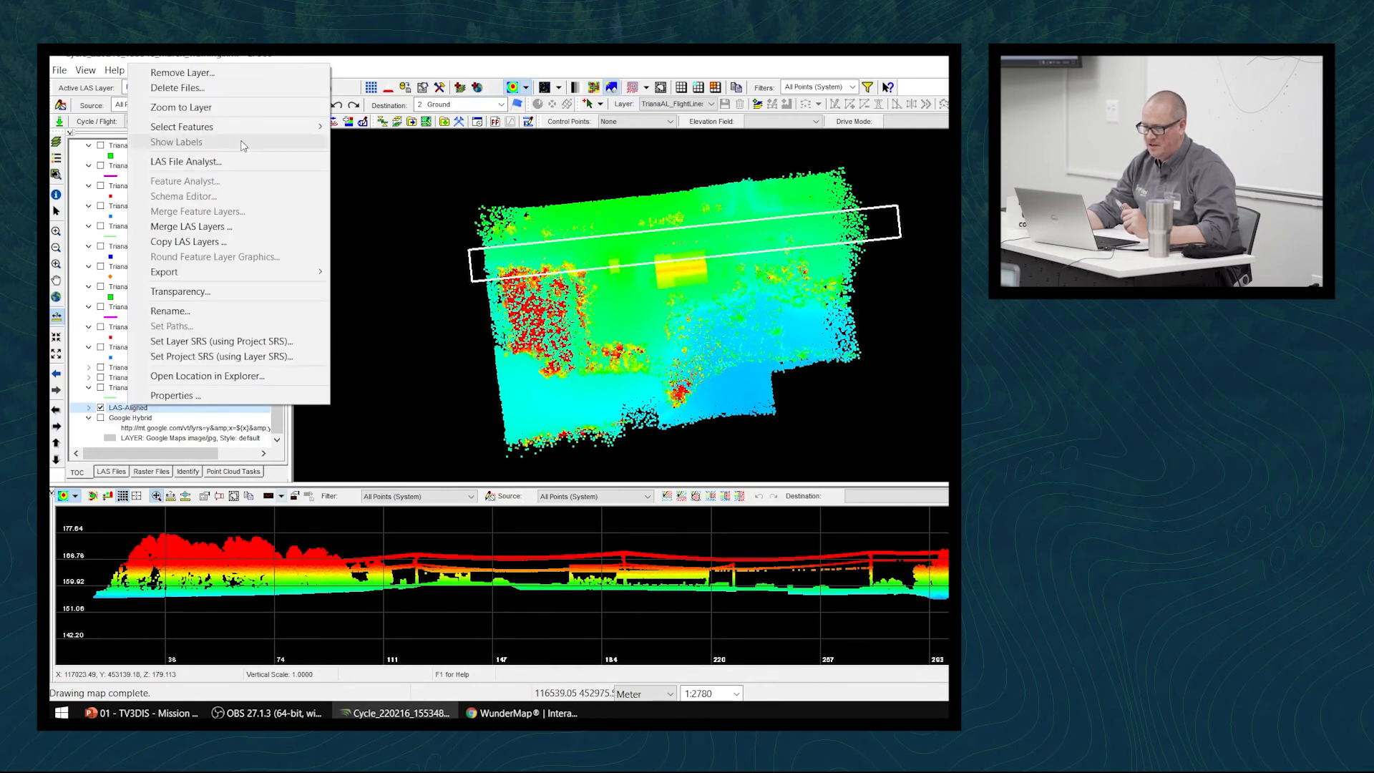
{"action": "left_click", "coordinate": [185, 161]}
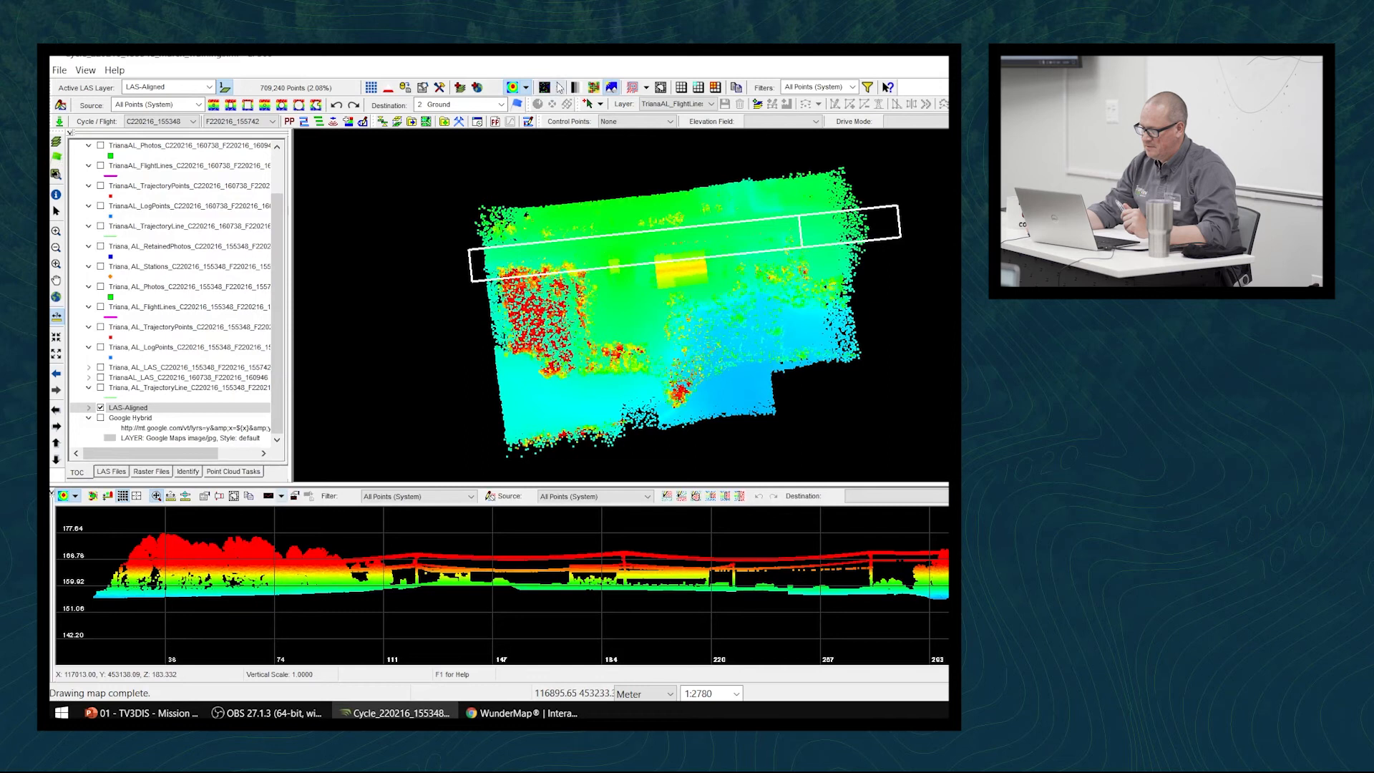
Display the LAS-Aligned layer as a TIN surface and inspect the yellow building roof up close
{"action": "left_click", "coordinate": [560, 87]}
{"action": "left_click", "coordinate": [563, 111]}
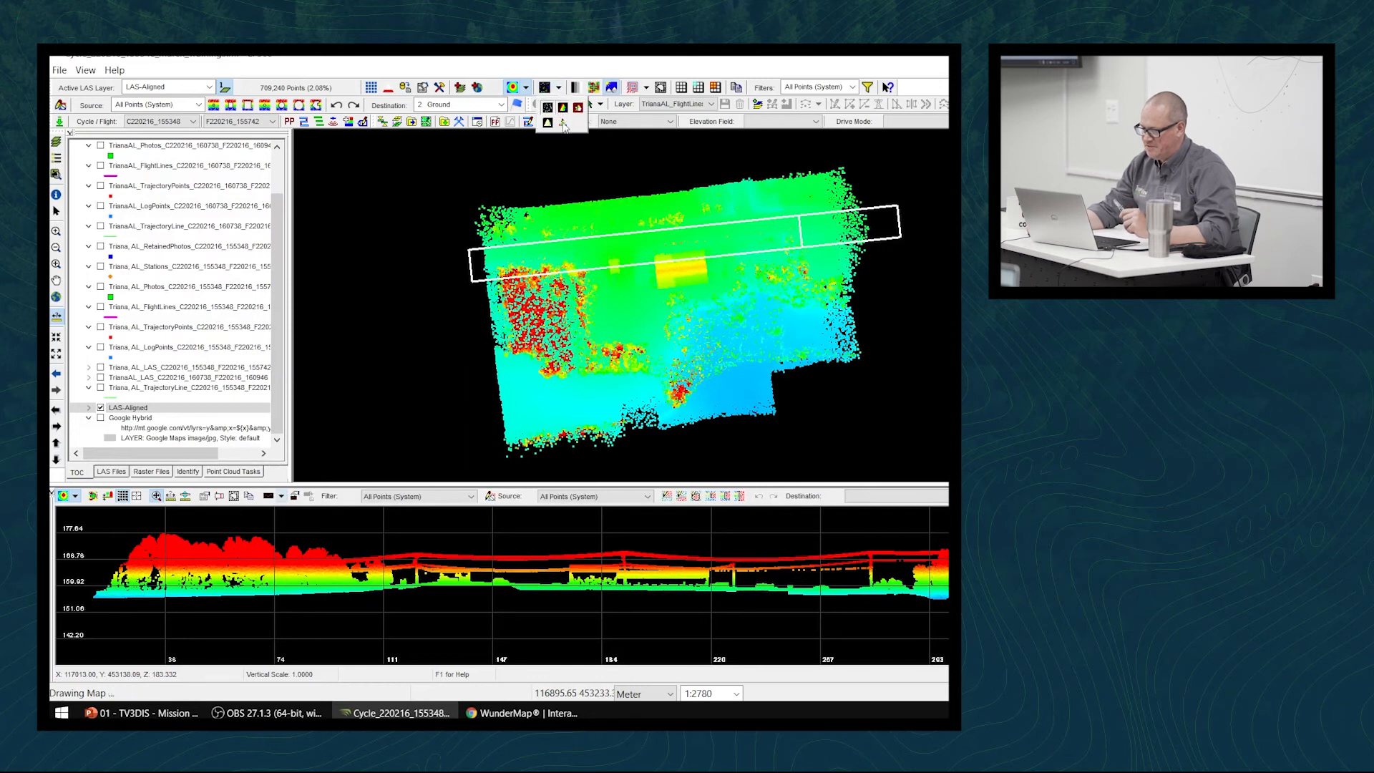
{"action": "scroll", "coordinate": [732, 377], "scroll_direction": "up", "scroll_amount": 1}
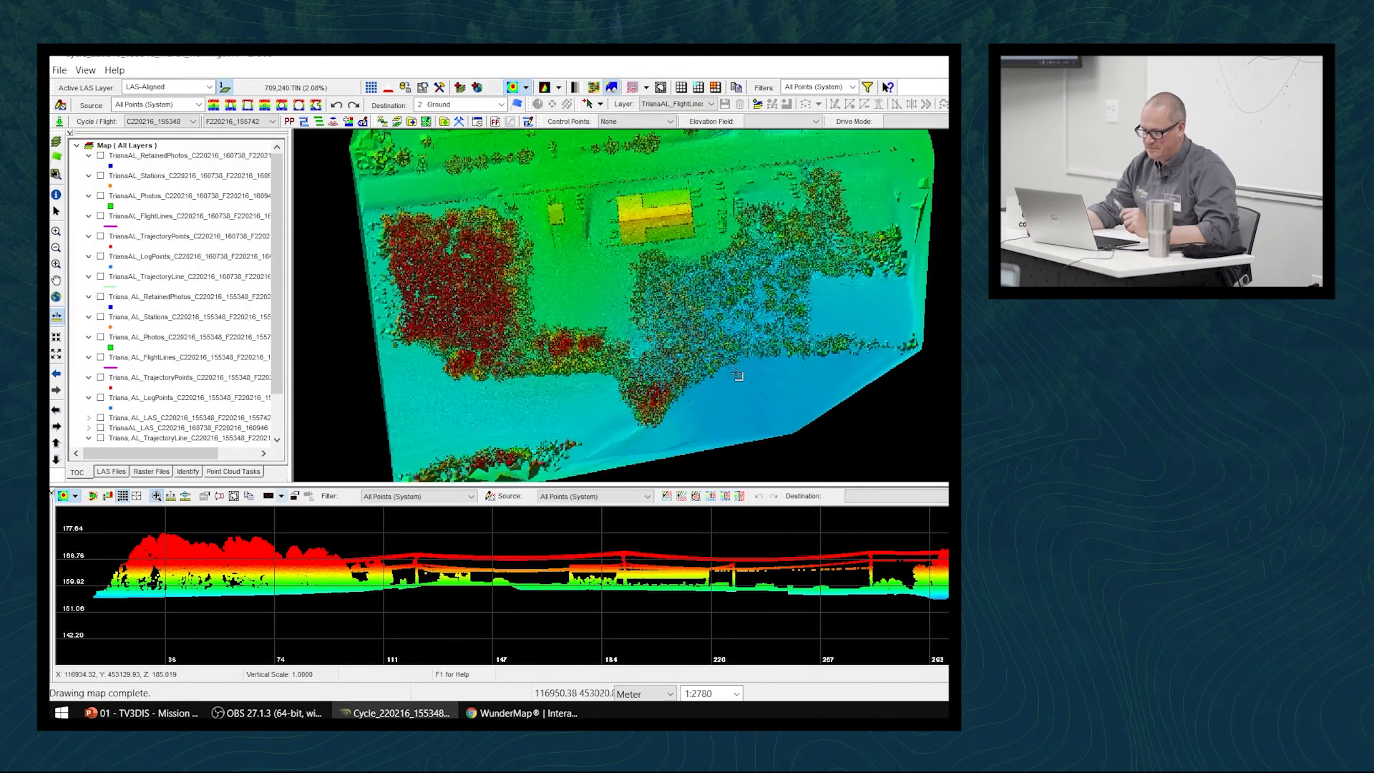
{"action": "scroll", "coordinate": [652, 207], "scroll_direction": "up", "scroll_amount": 4}
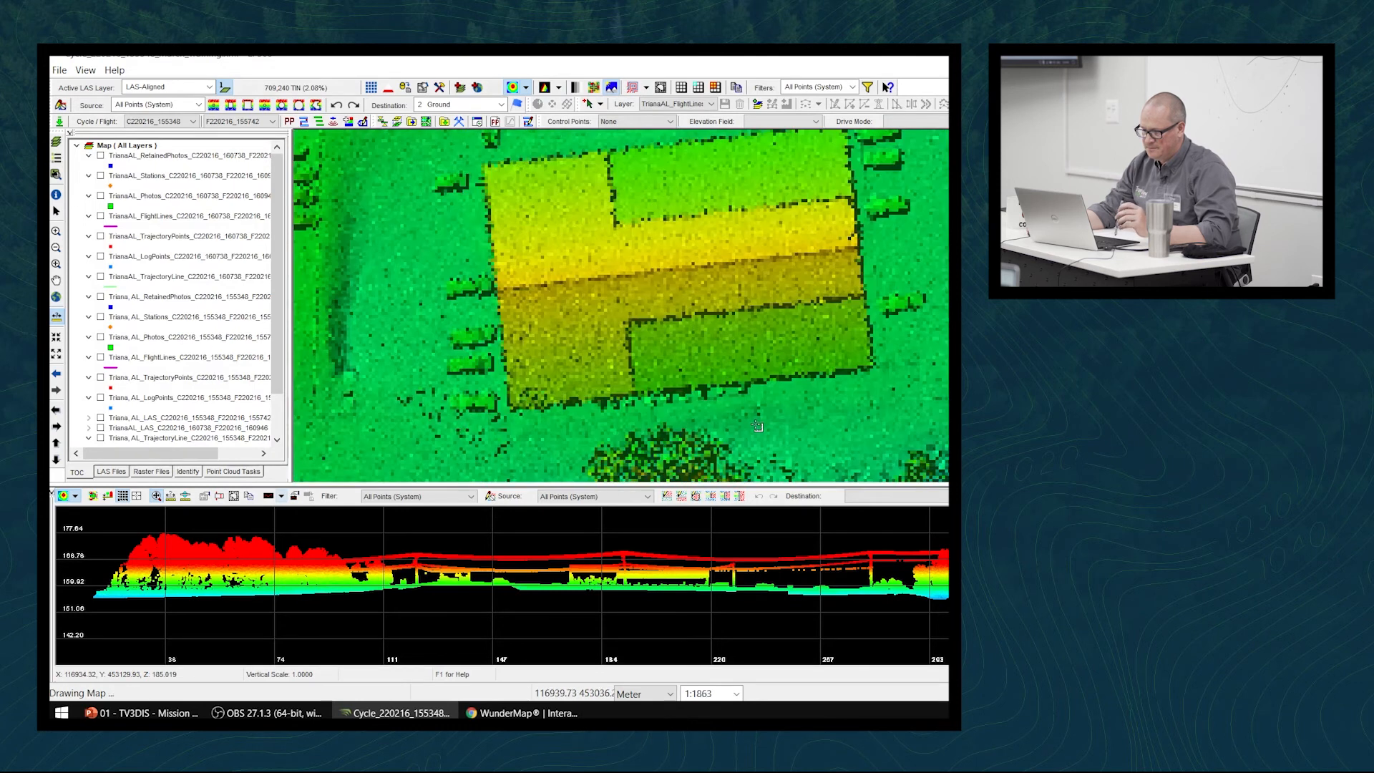
{"action": "scroll", "coordinate": [757, 426], "scroll_direction": "up", "scroll_amount": 4}
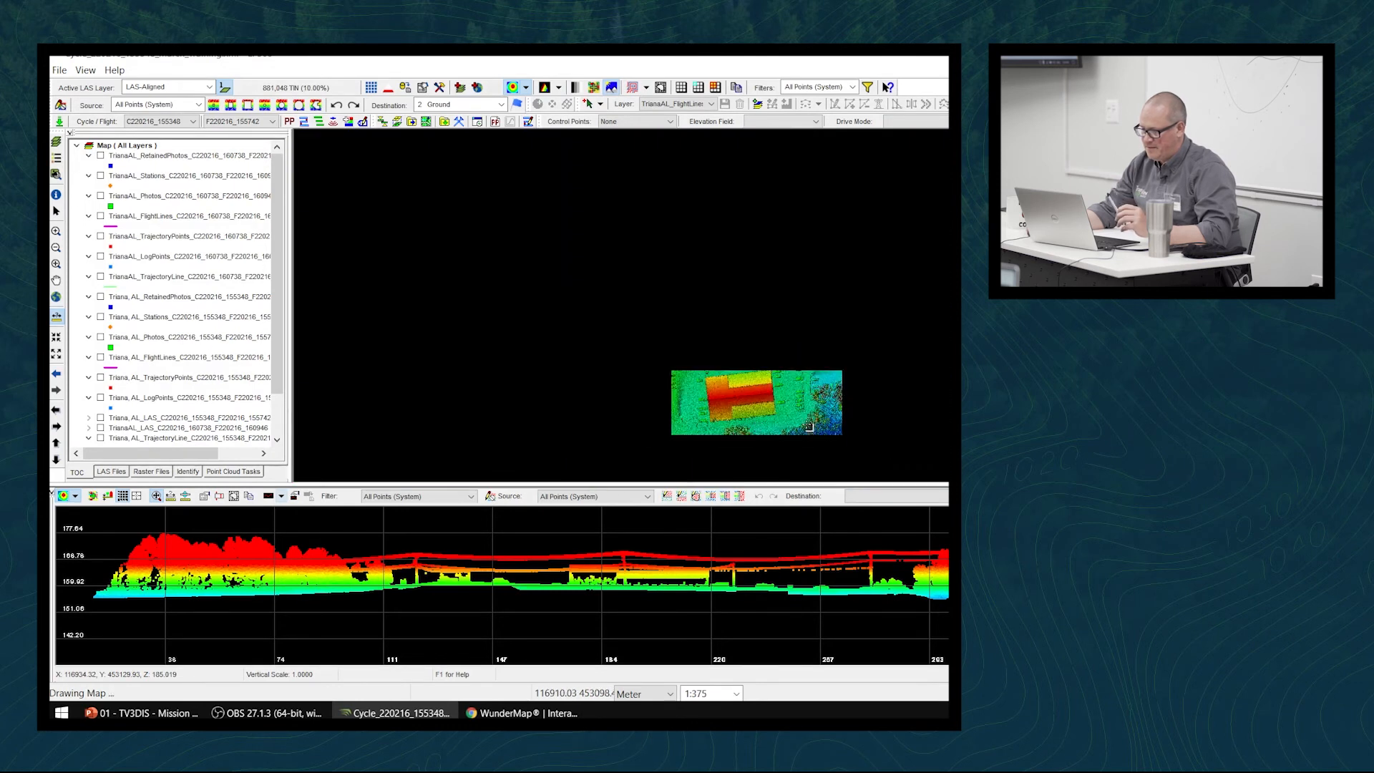
{"action": "scroll", "coordinate": [814, 408], "scroll_direction": "down", "scroll_amount": 4}
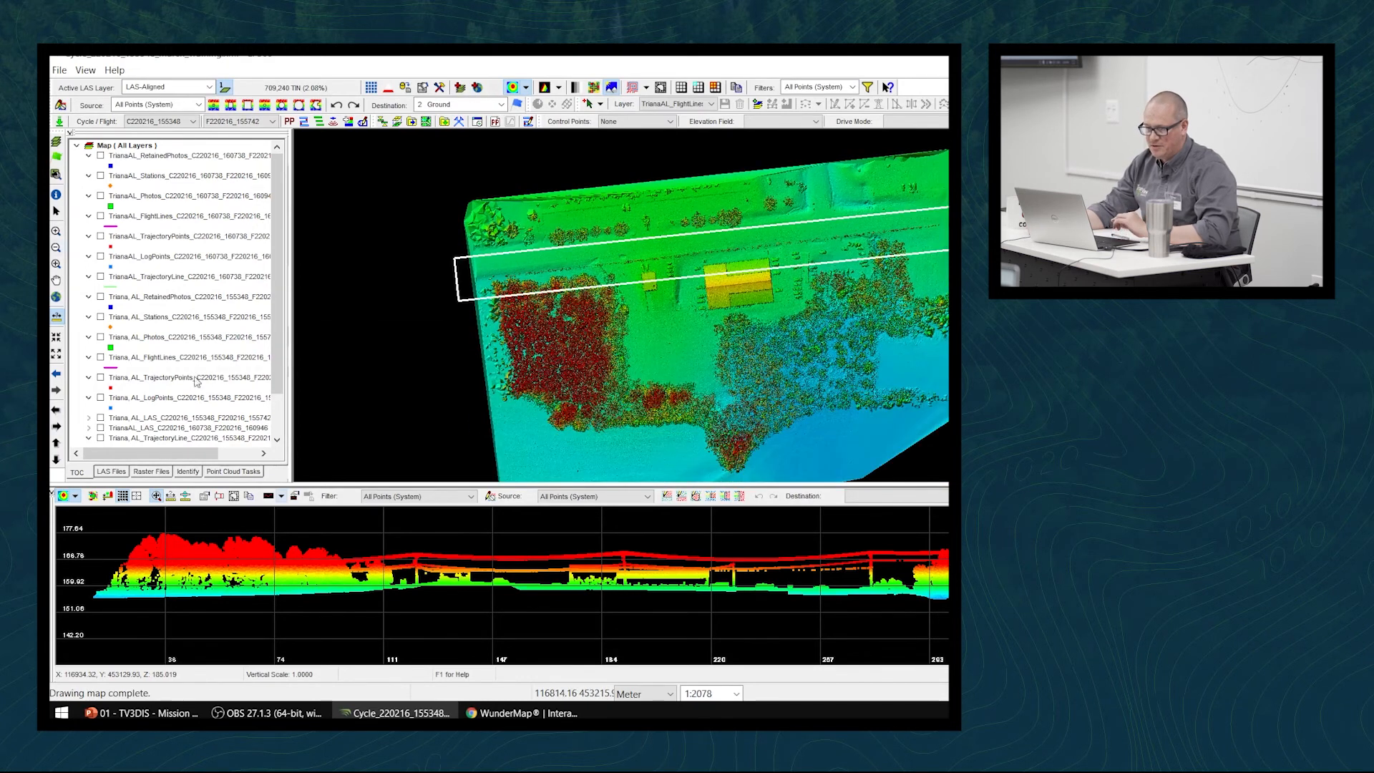
Select both original Triana LAS layers in the layer list and review the removal and file deletion commands available for them
{"action": "scroll", "coordinate": [263, 374], "scroll_direction": "down", "scroll_amount": 2}
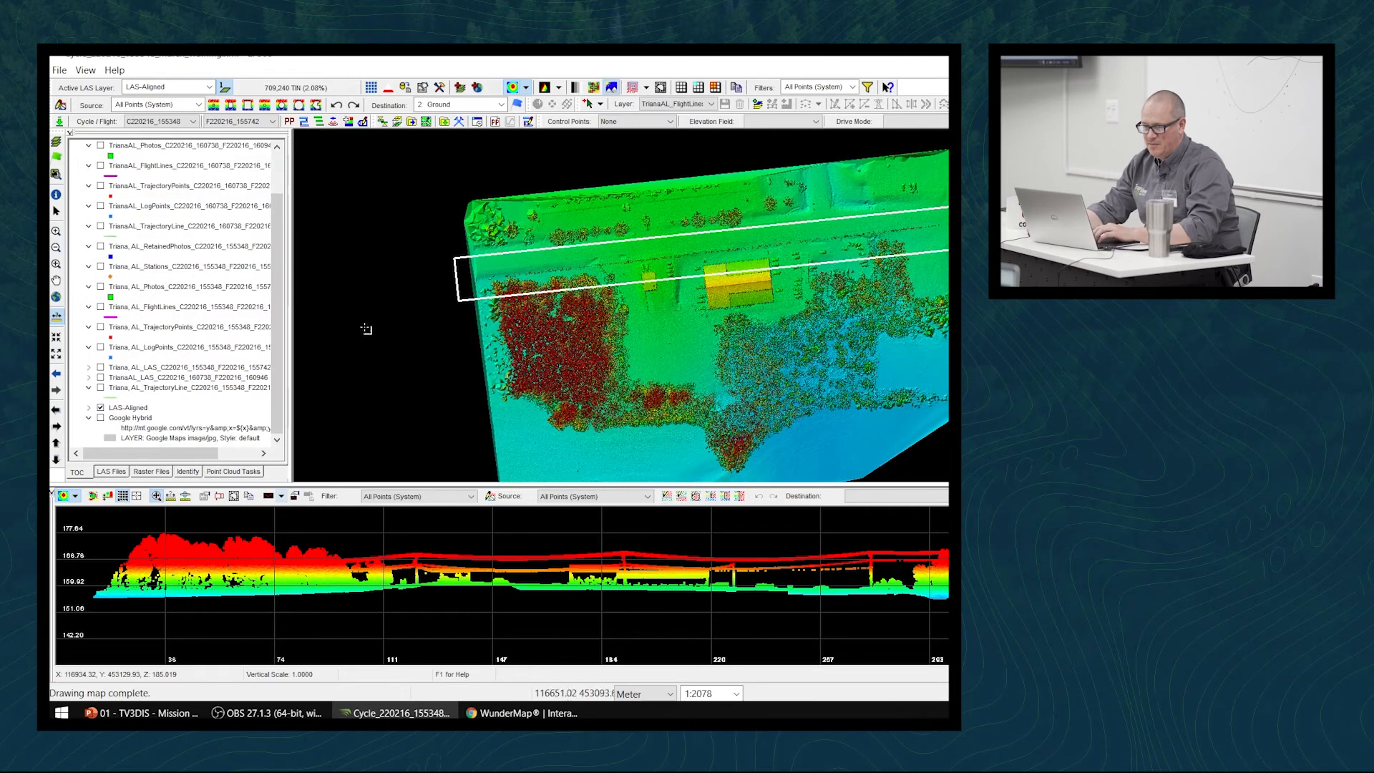
{"action": "left_click", "coordinate": [233, 369]}
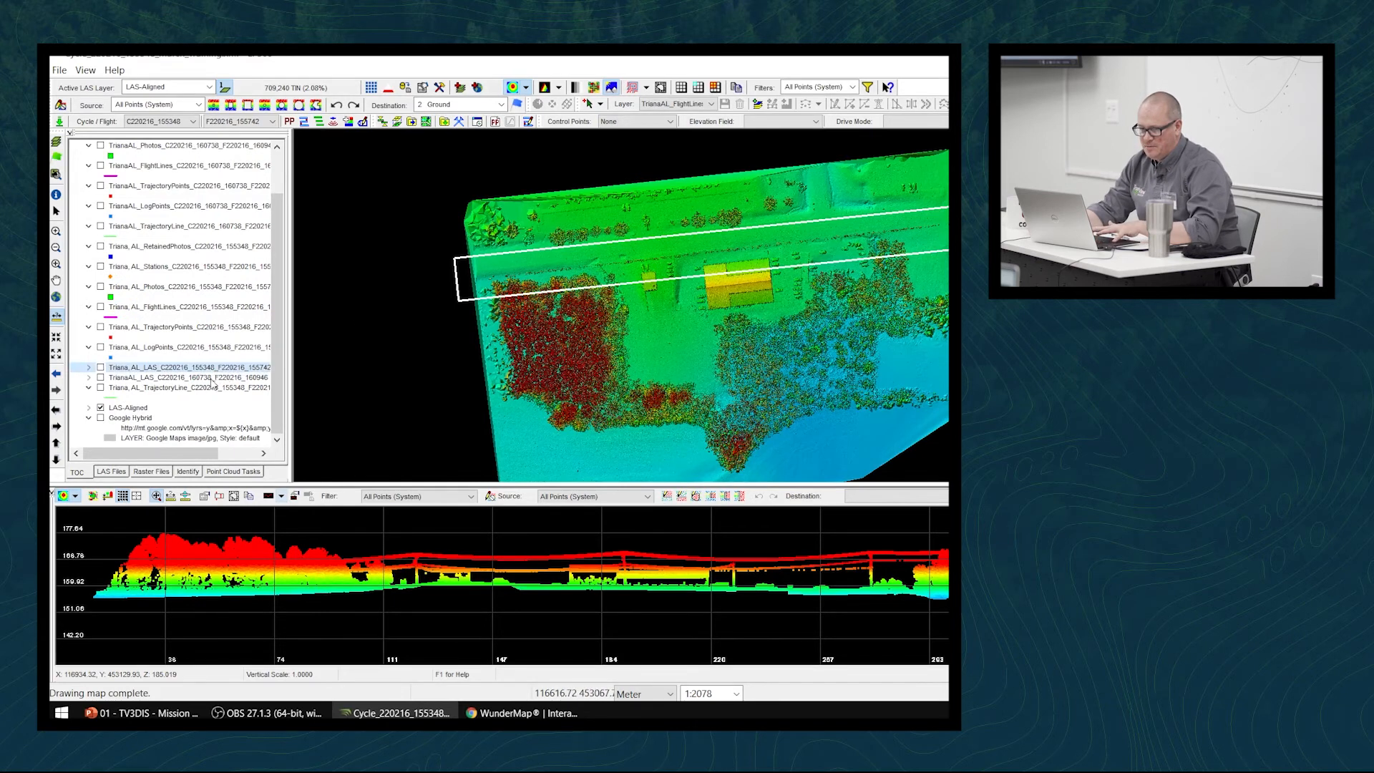
{"action": "left_click", "coordinate": [215, 378]}
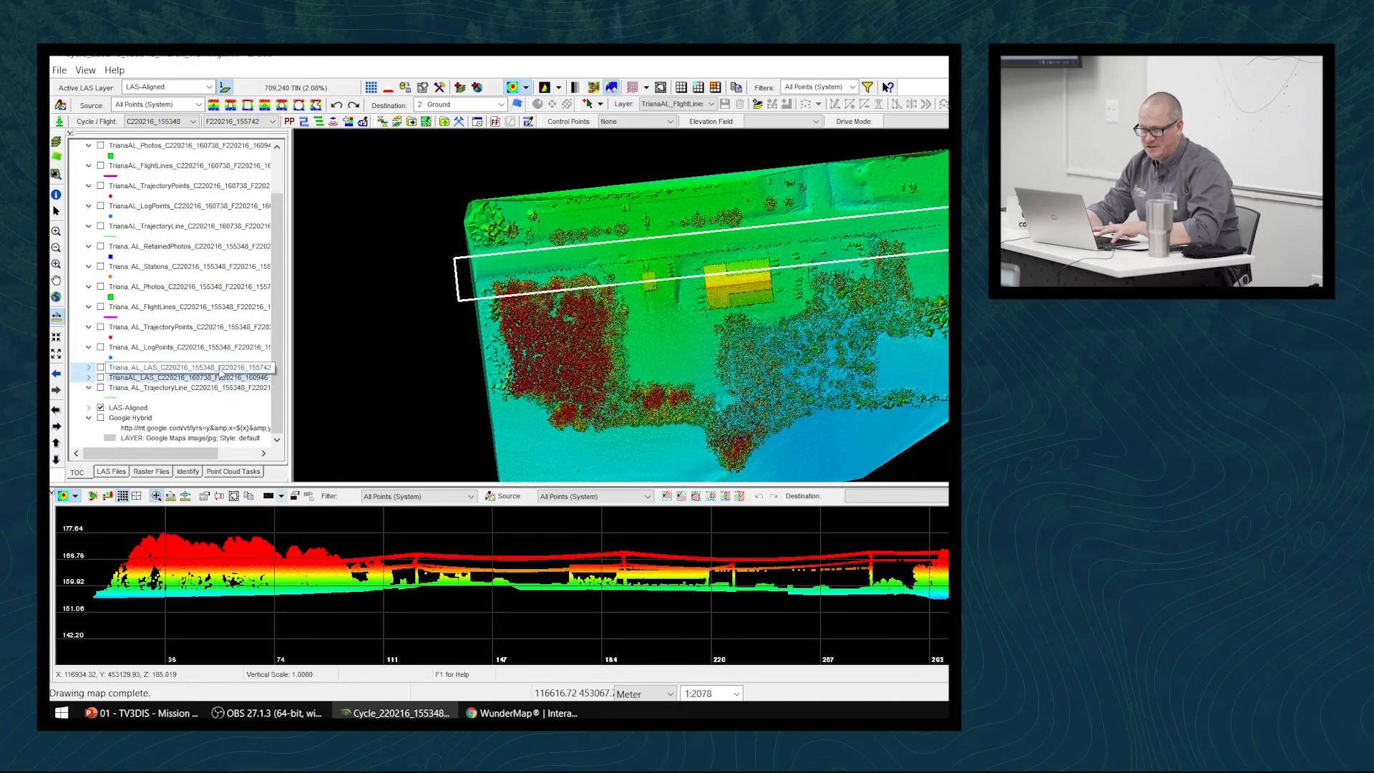
{"action": "left_click", "coordinate": [219, 368], "text": "ctrl"}
{"action": "right_click", "coordinate": [221, 373]}
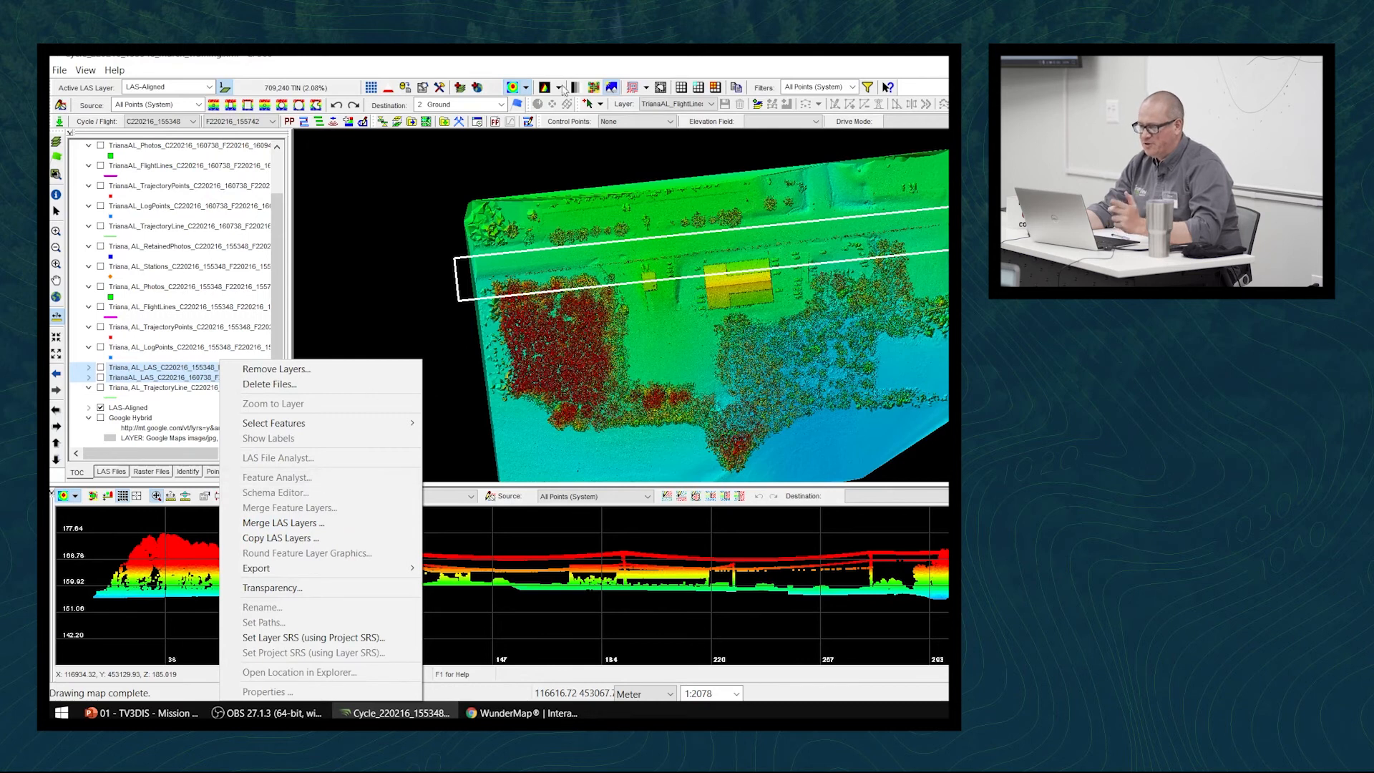
{"action": "left_click", "coordinate": [551, 137]}
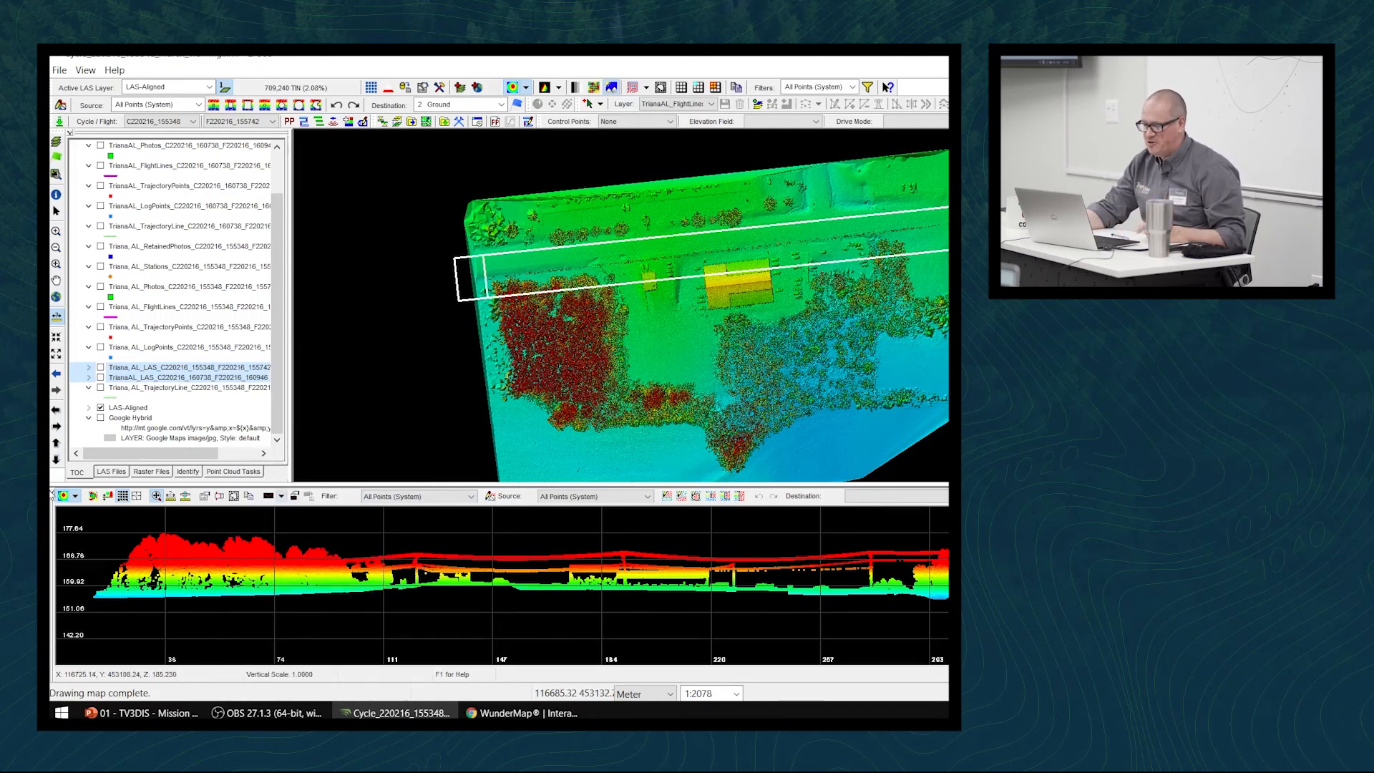
Hide the profile view so the map takes up its space
{"action": "left_click", "coordinate": [52, 493]}
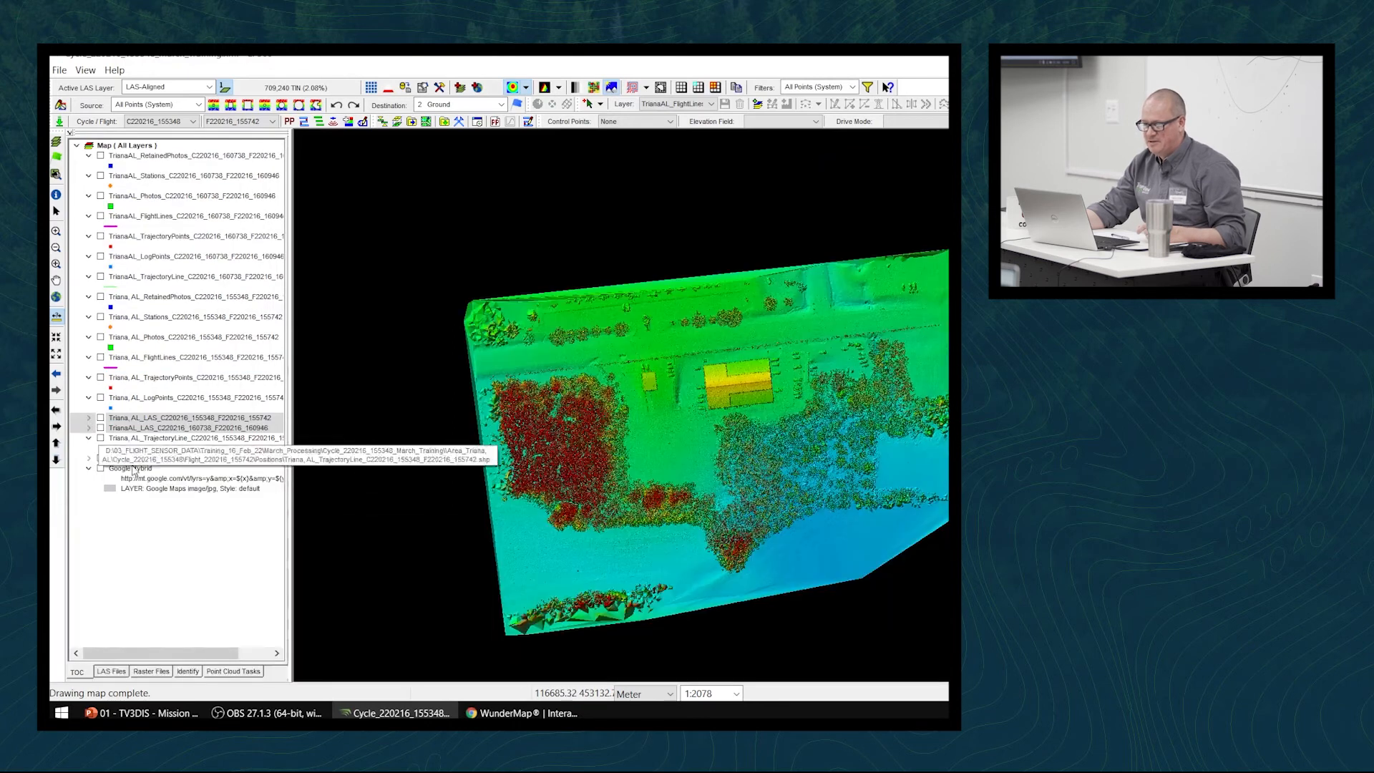
{"action": "middle_click_drag", "start_coordinate": [630, 404], "coordinate": [673, 379]}
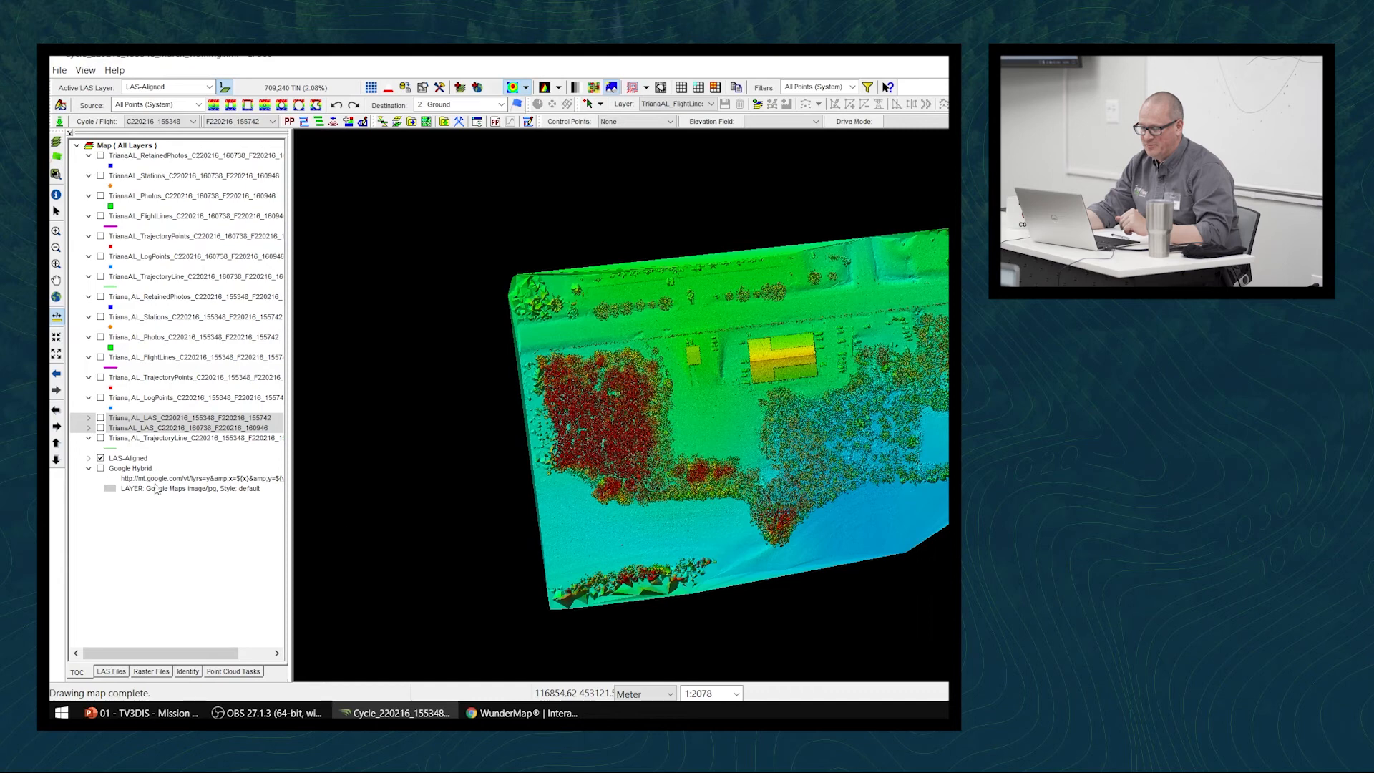
{"action": "right_click", "coordinate": [241, 425]}
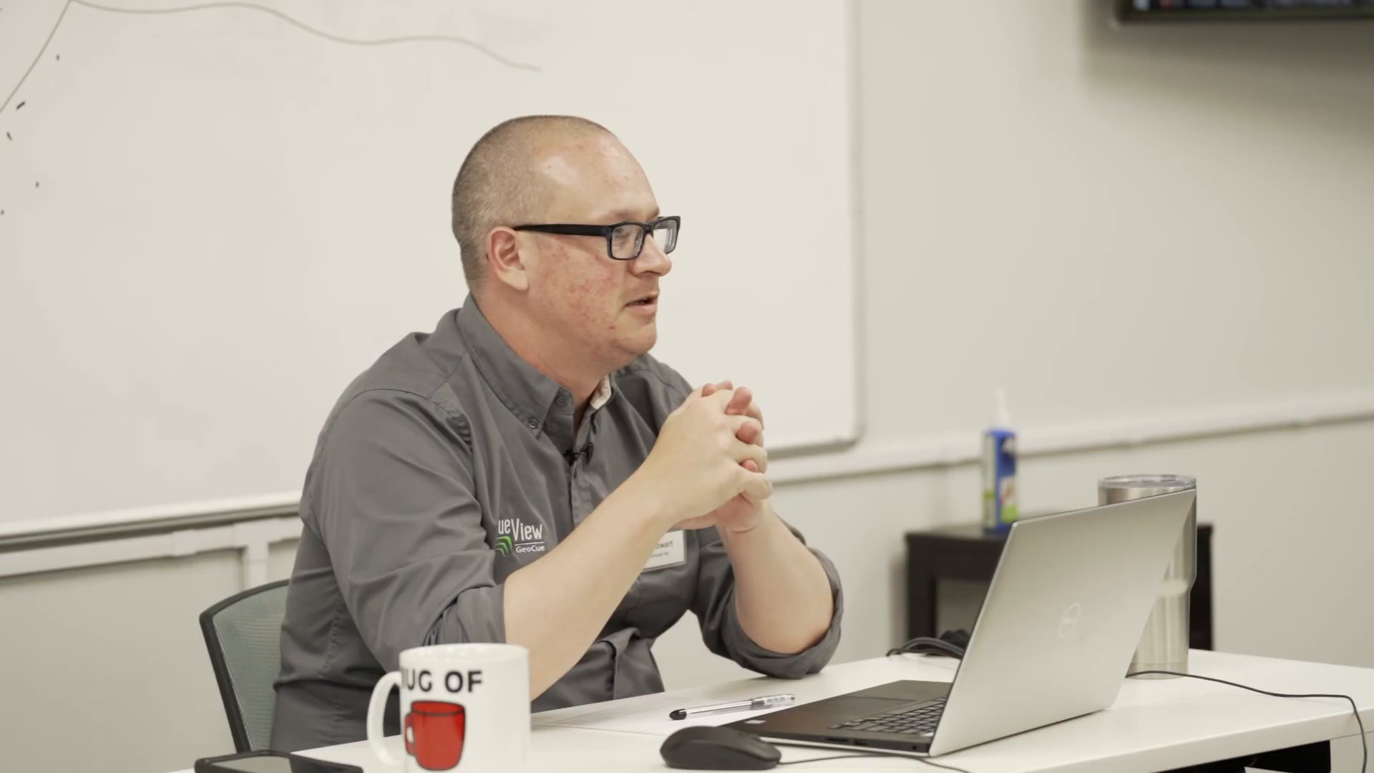
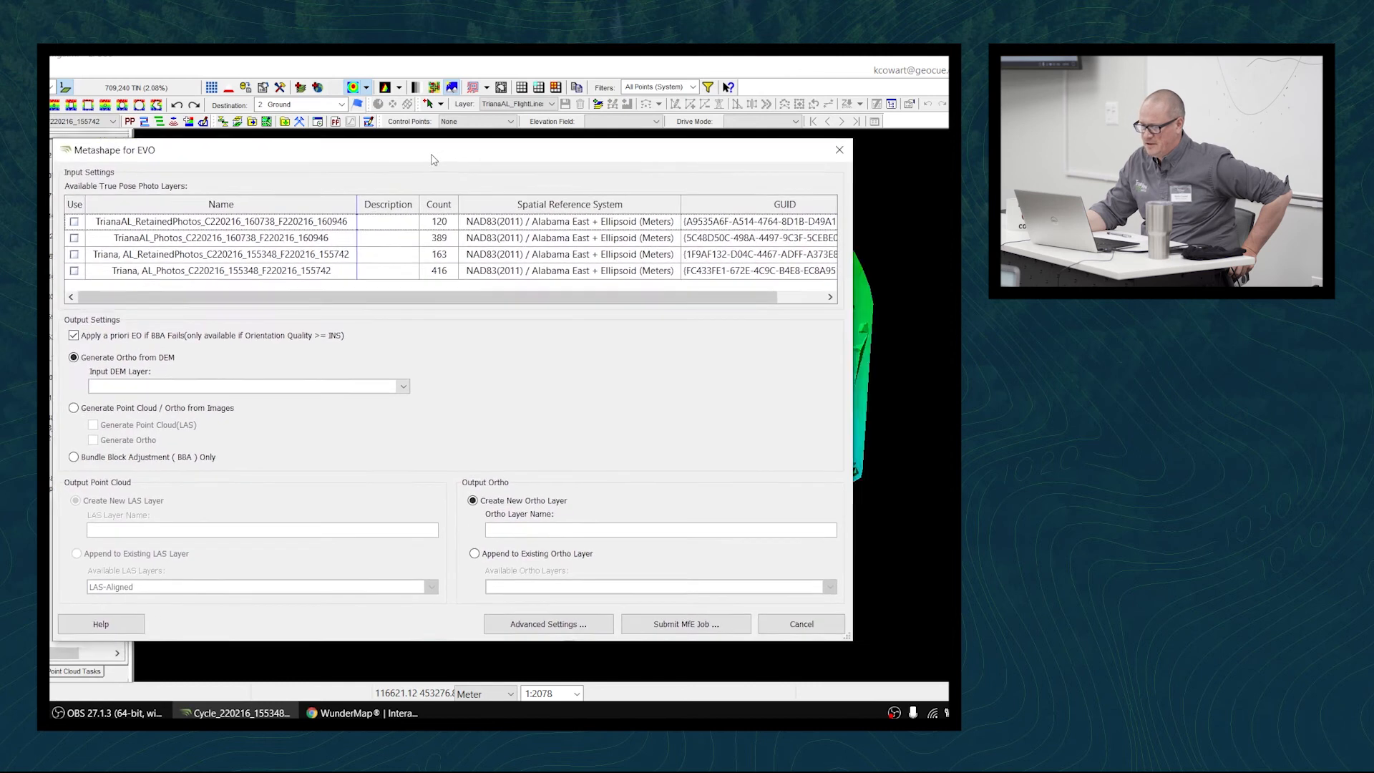
Enlarge the Metashape for EVO dialog and mark the RetainedPhotos layers of both Triana cycles for use
{"action": "left_click_drag", "start_coordinate": [806, 604], "coordinate": [959, 615]}
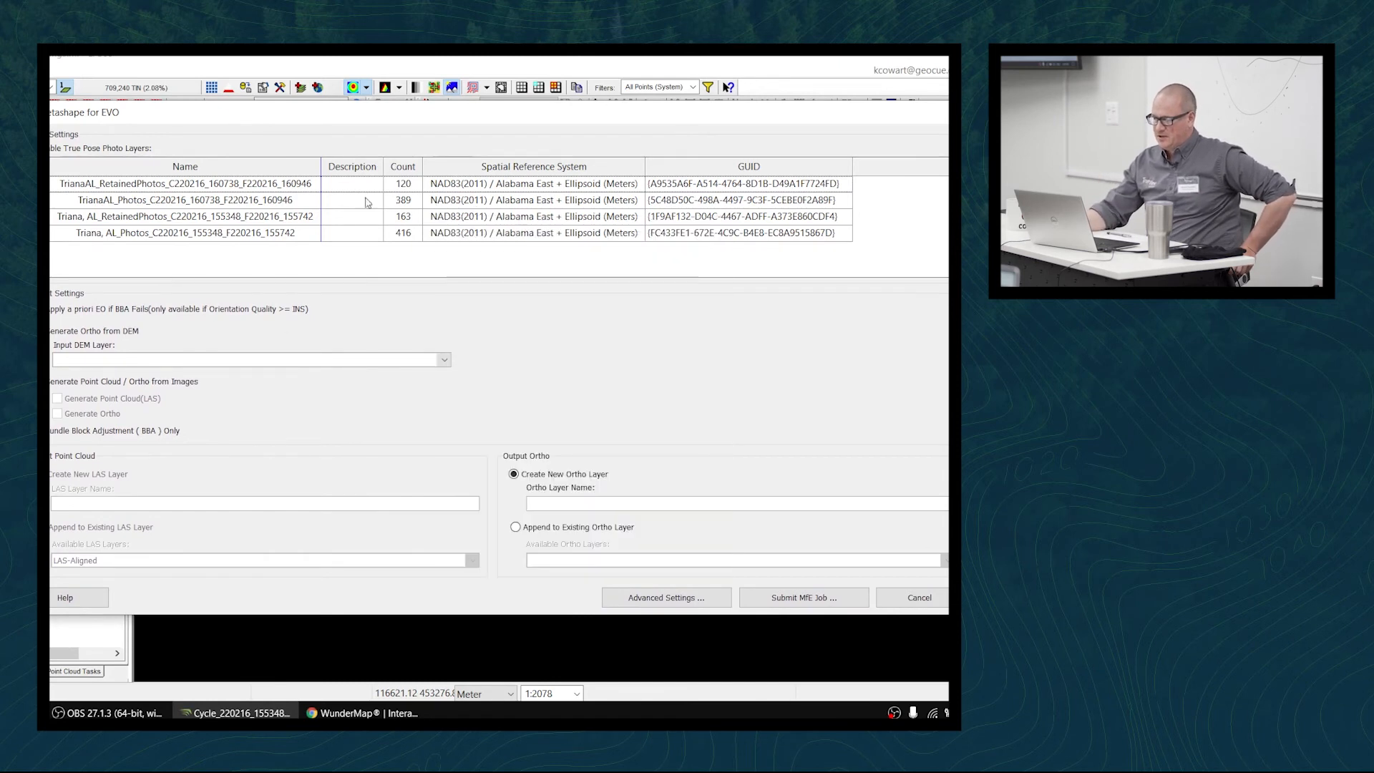
{"action": "left_click_drag", "start_coordinate": [173, 114], "coordinate": [344, 141]}
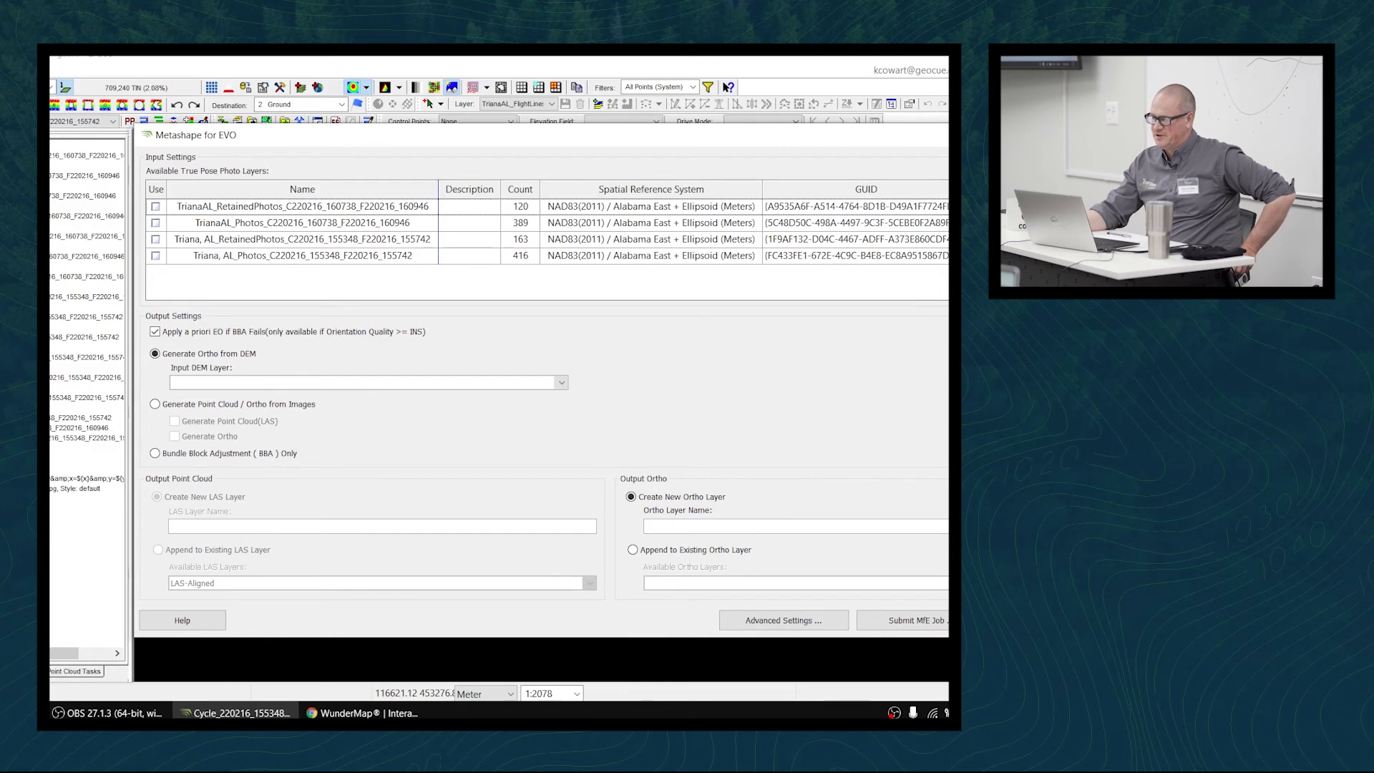
{"action": "left_click", "coordinate": [371, 226]}
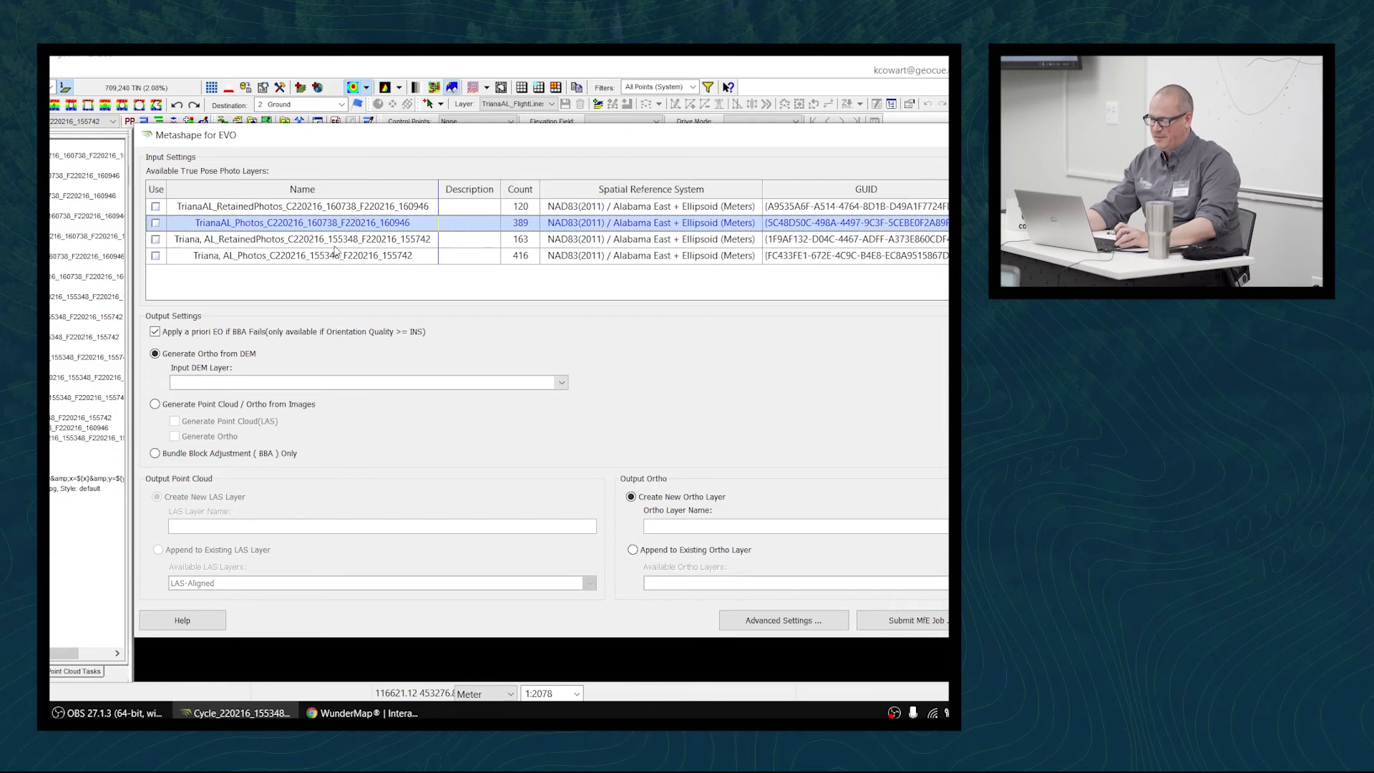
{"action": "left_click", "coordinate": [374, 259]}
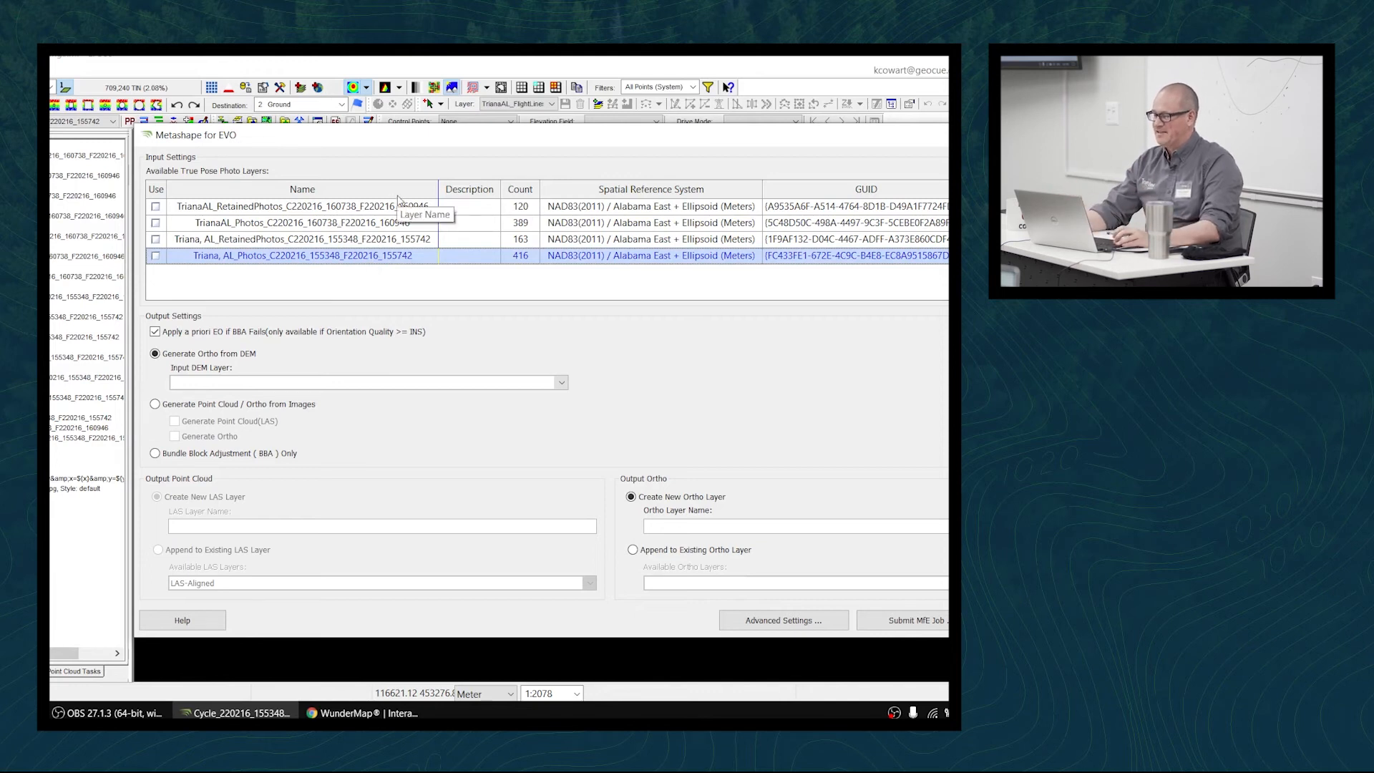
{"action": "left_click", "coordinate": [432, 243]}
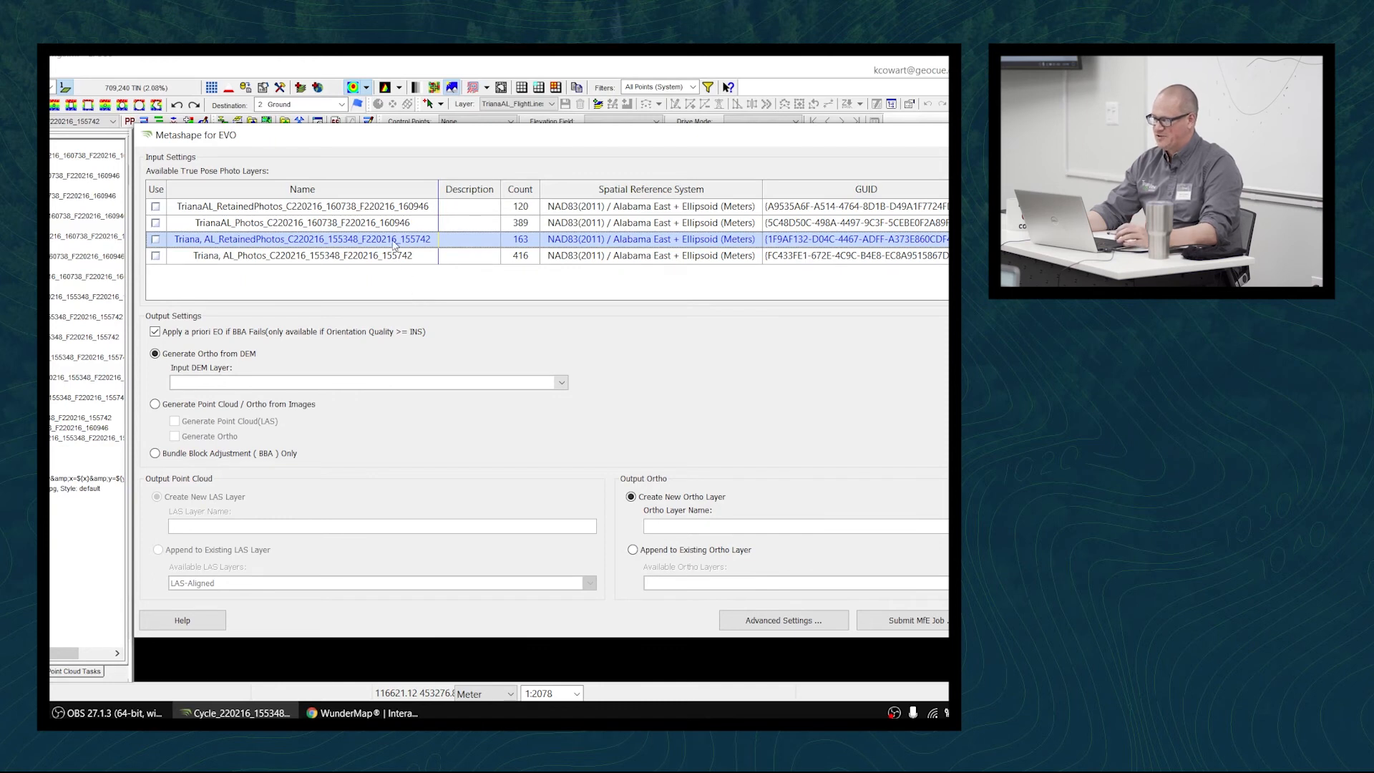
{"action": "left_click", "coordinate": [156, 239]}
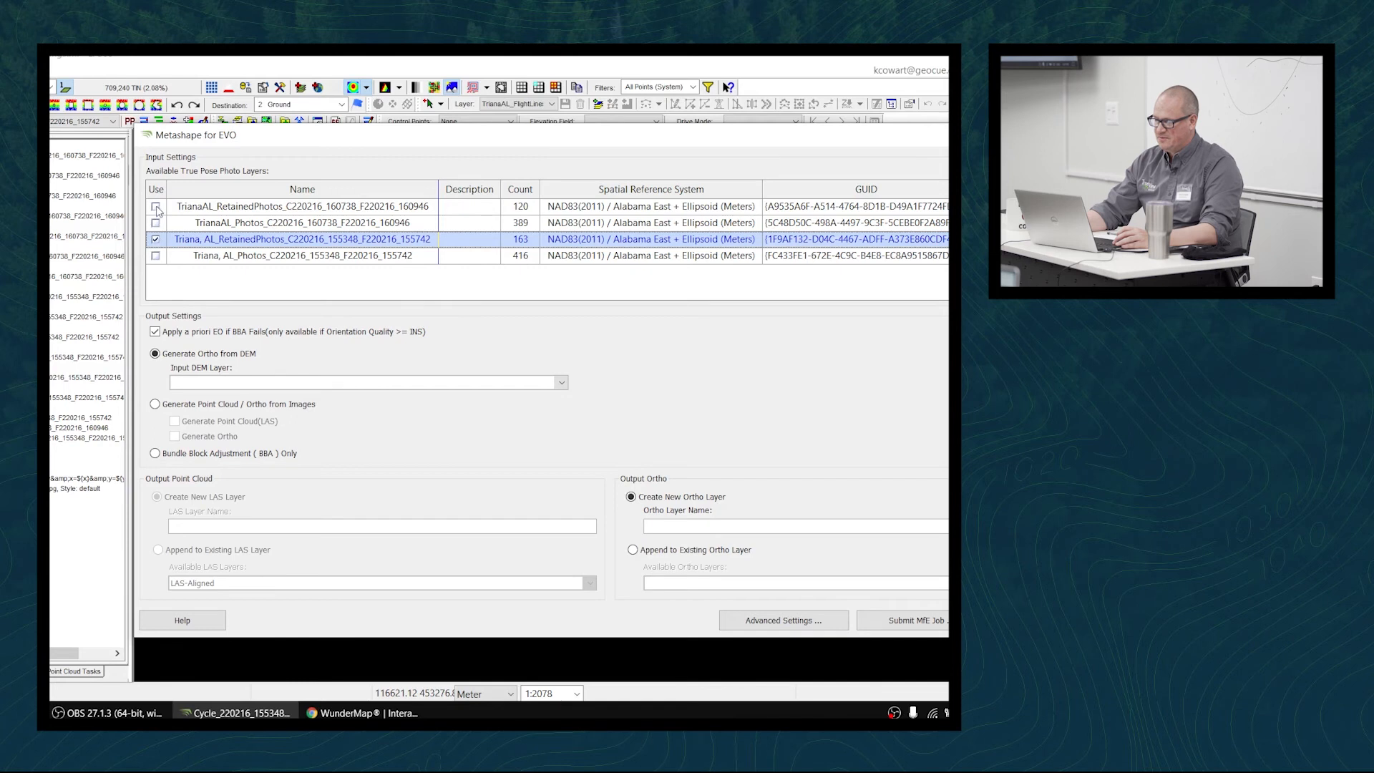
{"action": "left_click", "coordinate": [155, 206]}
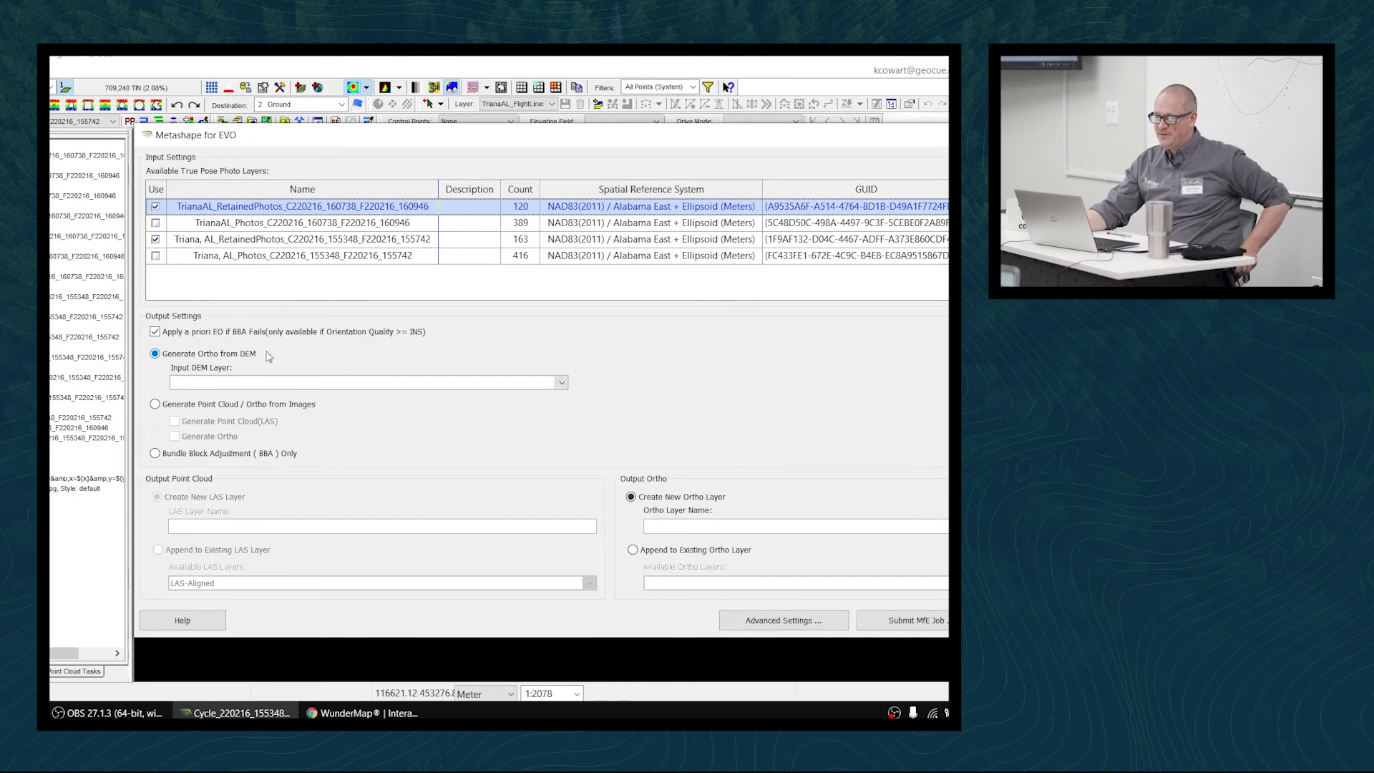
Check which input DEM layers are offered for generating the ortho, and go to the name of the new ortho layer
{"action": "left_click", "coordinate": [563, 384]}
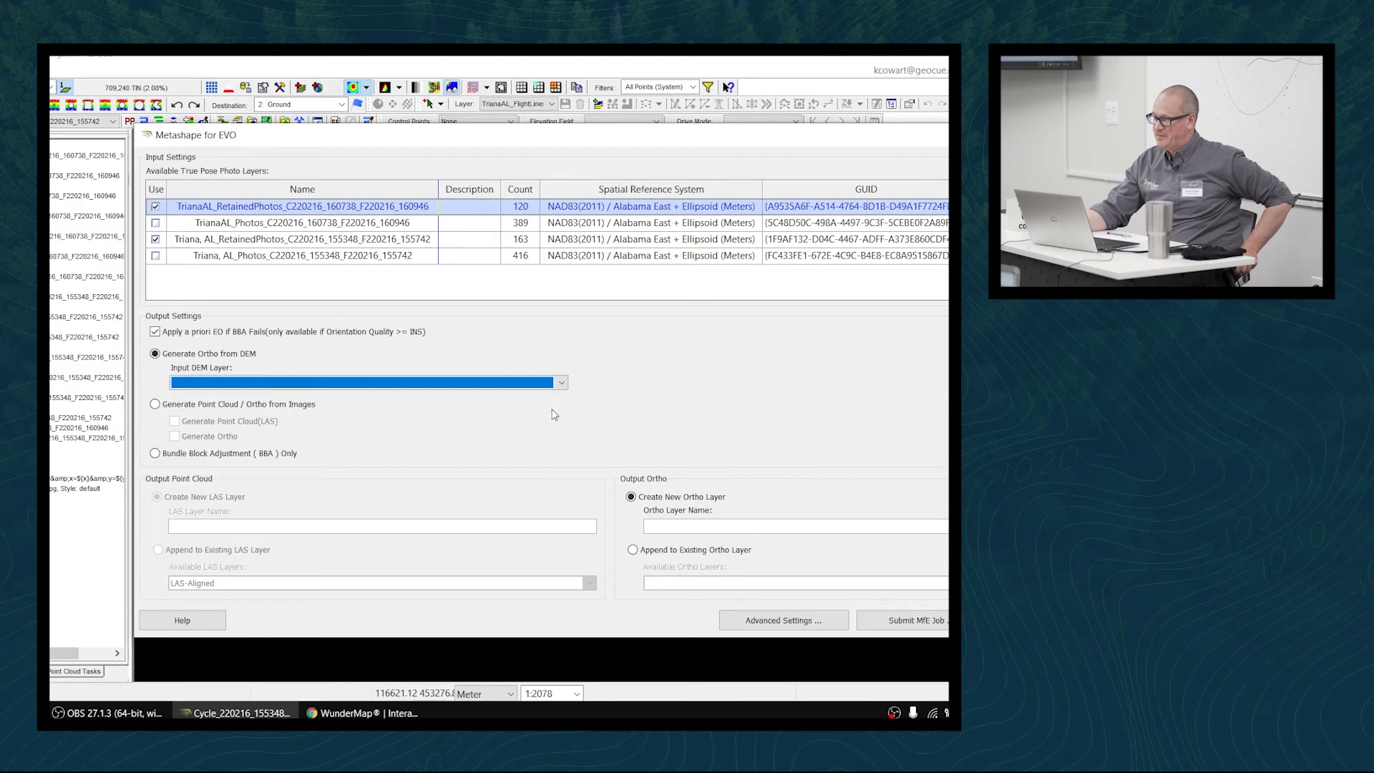
{"action": "left_click", "coordinate": [564, 386]}
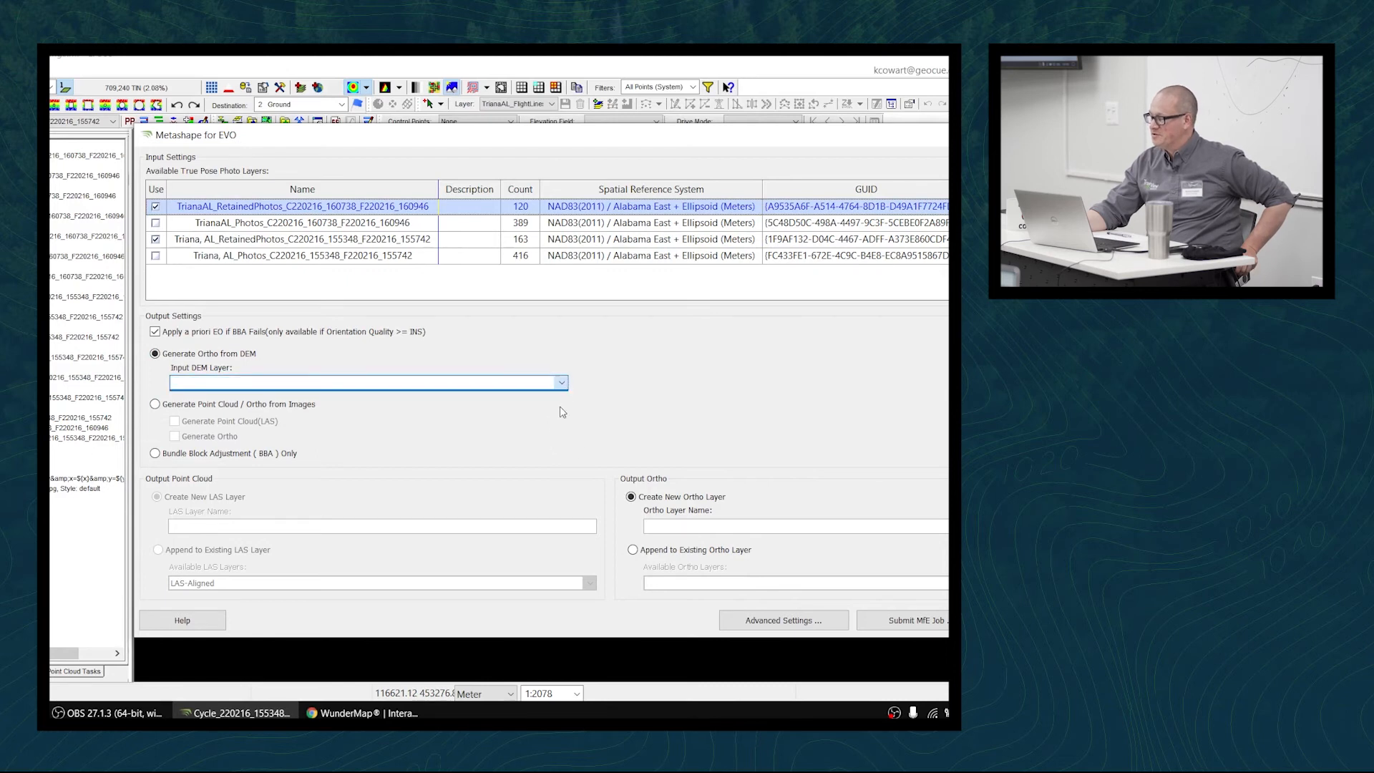
{"action": "left_click", "coordinate": [596, 359]}
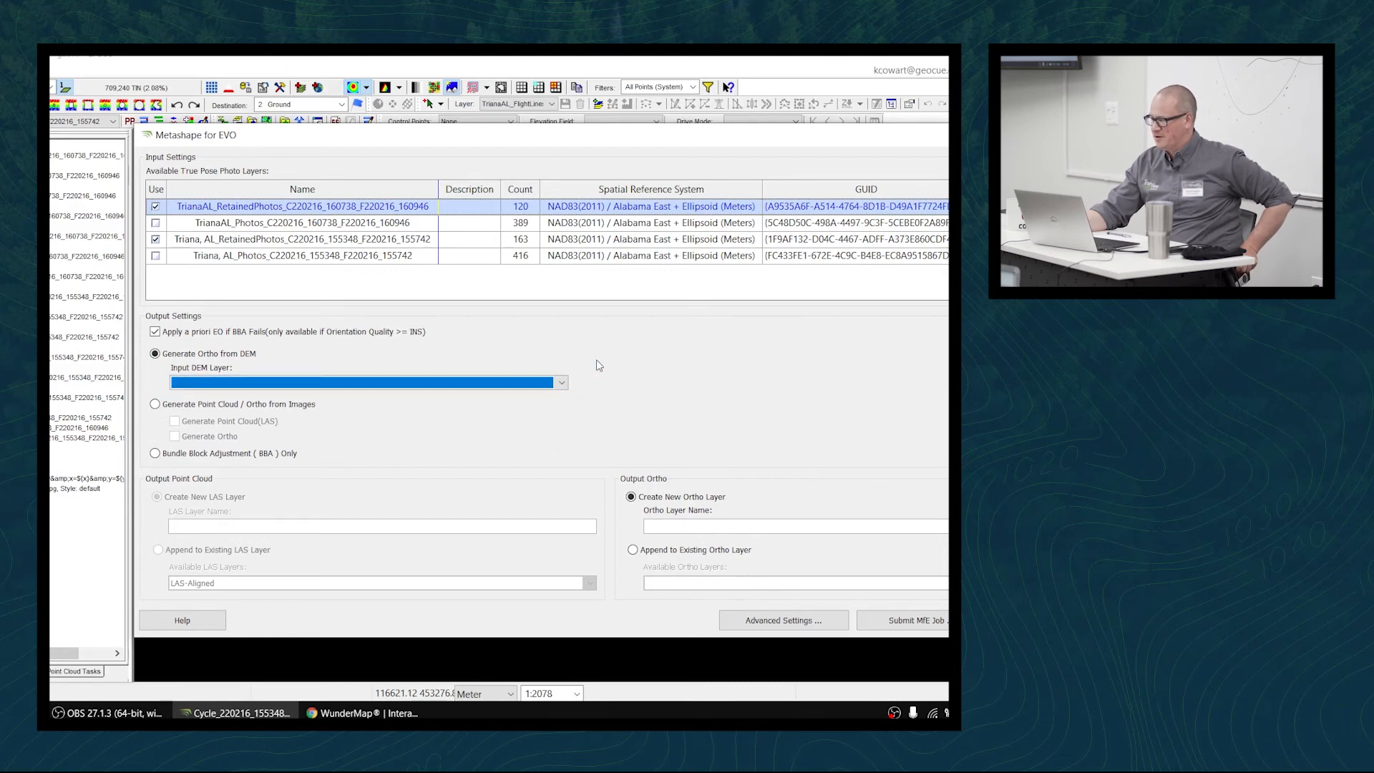
{"action": "left_click", "coordinate": [562, 382]}
{"action": "left_click", "coordinate": [562, 383]}
{"action": "left_click", "coordinate": [681, 526]}
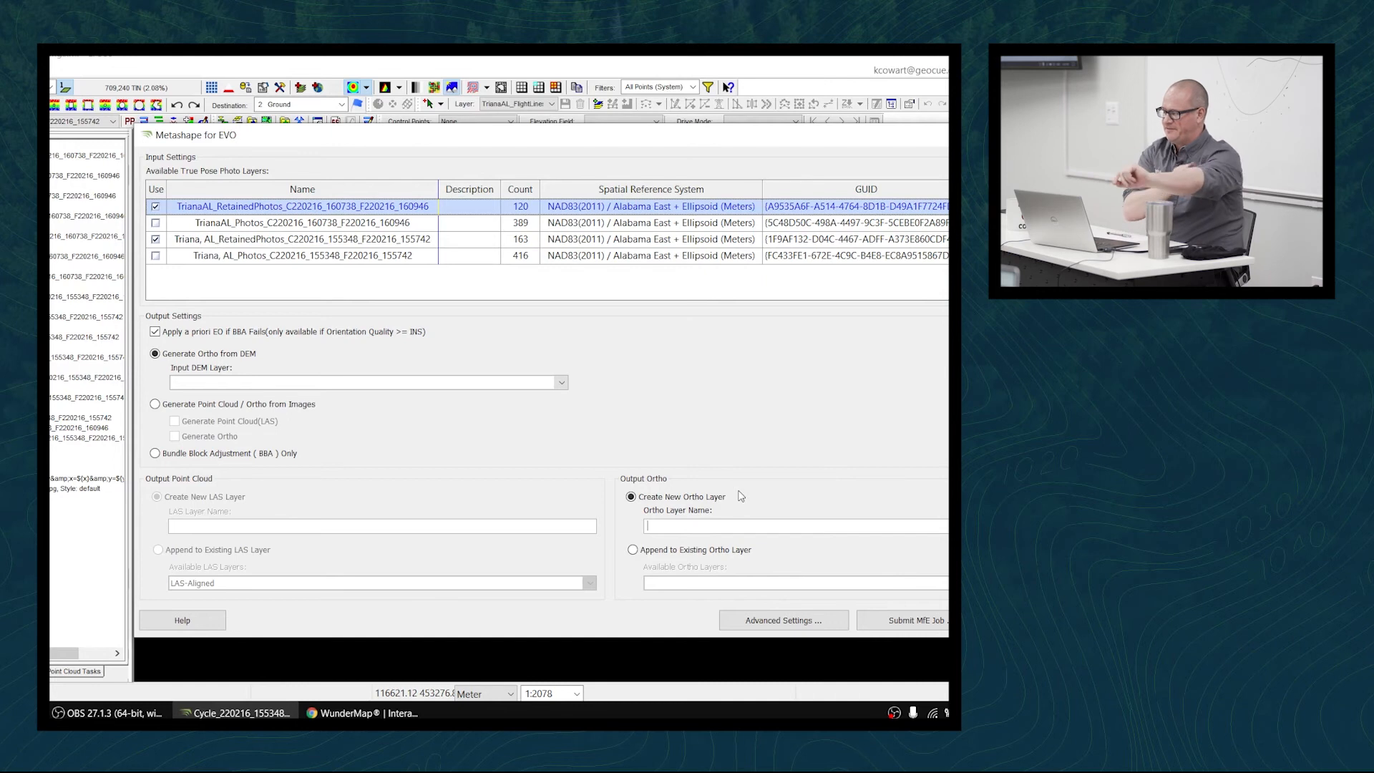
Try fixed ortho ground sample distances of .025 and .05 instead of the optimal GSD, and leave the Metashape setup without submitting a job
{"action": "left_click", "coordinate": [794, 621]}
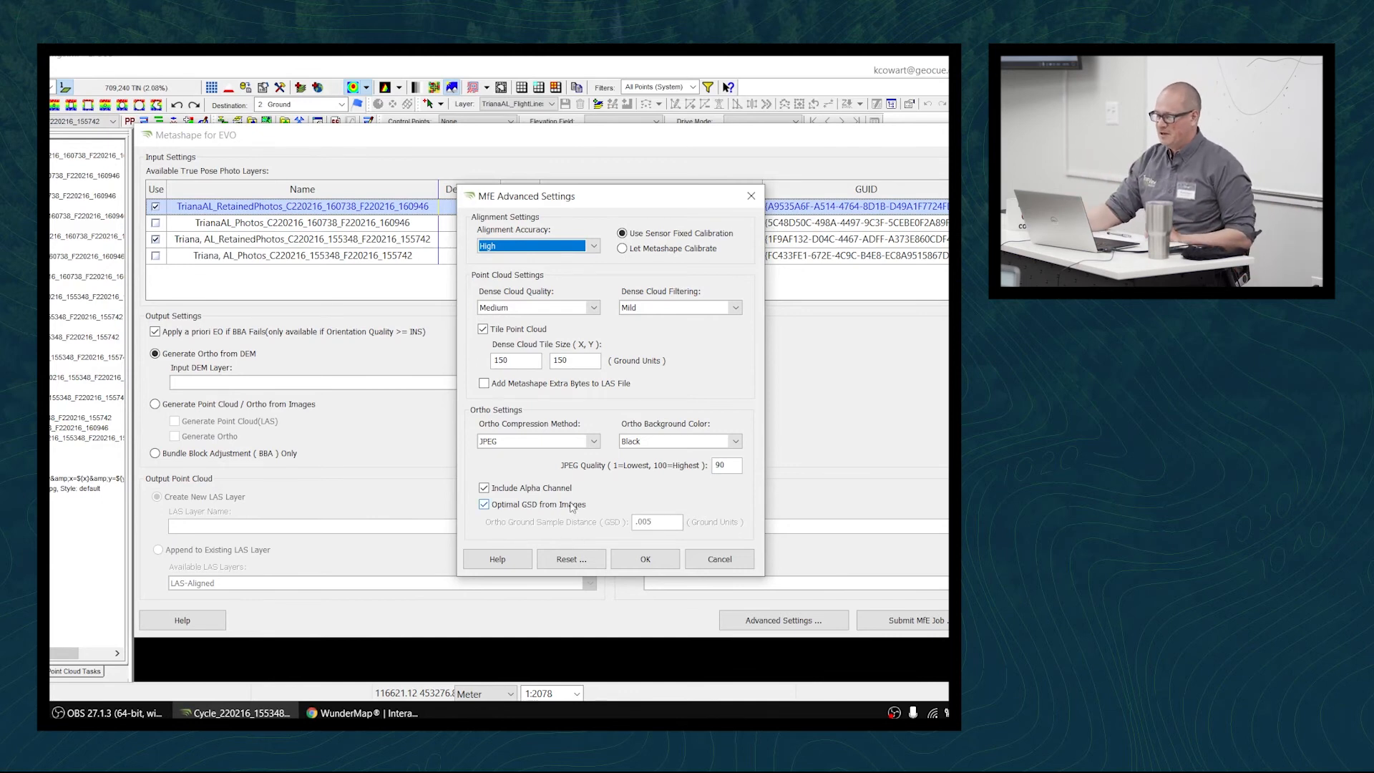
{"action": "left_click", "coordinate": [485, 505]}
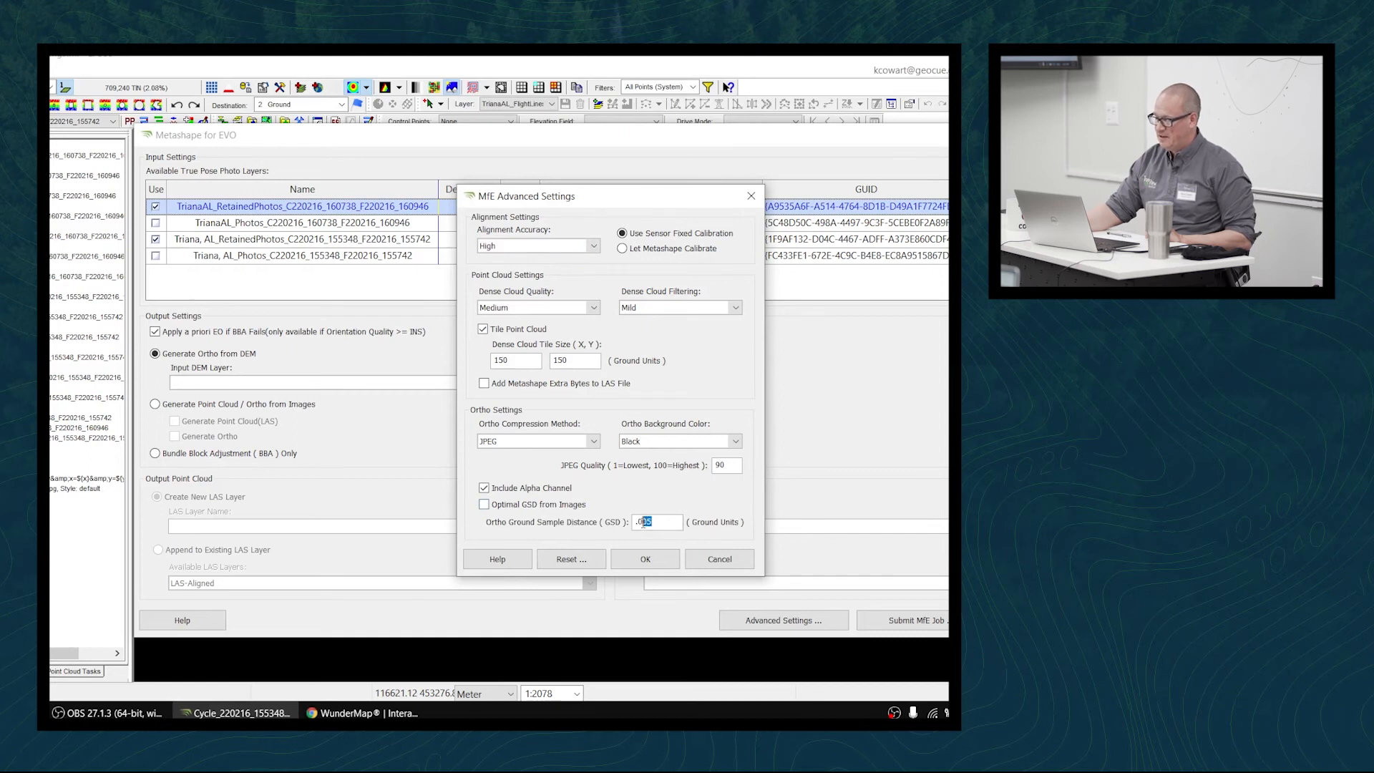
{"action": "type", "text": "025"}
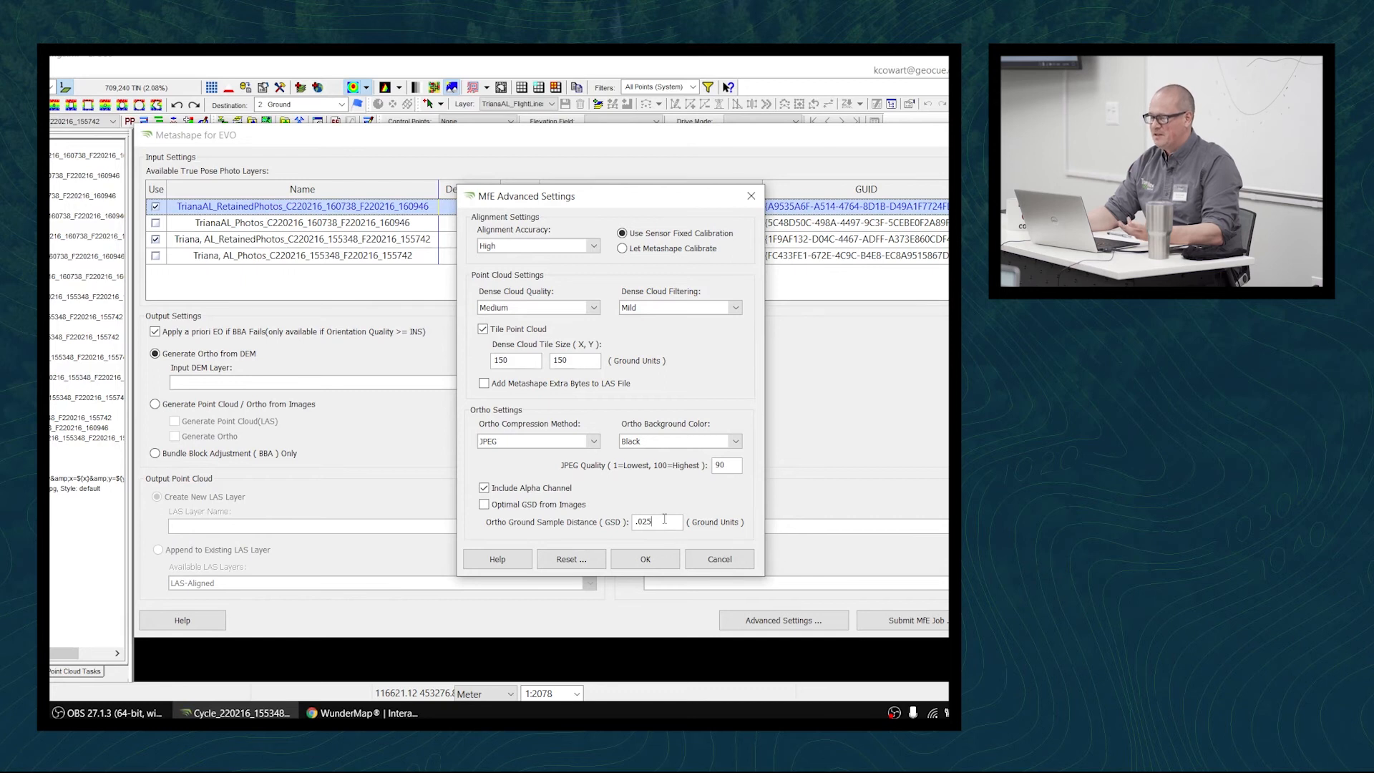
{"action": "left_click_drag", "start_coordinate": [658, 515], "coordinate": [644, 516]}
{"action": "type", "text": "5"}
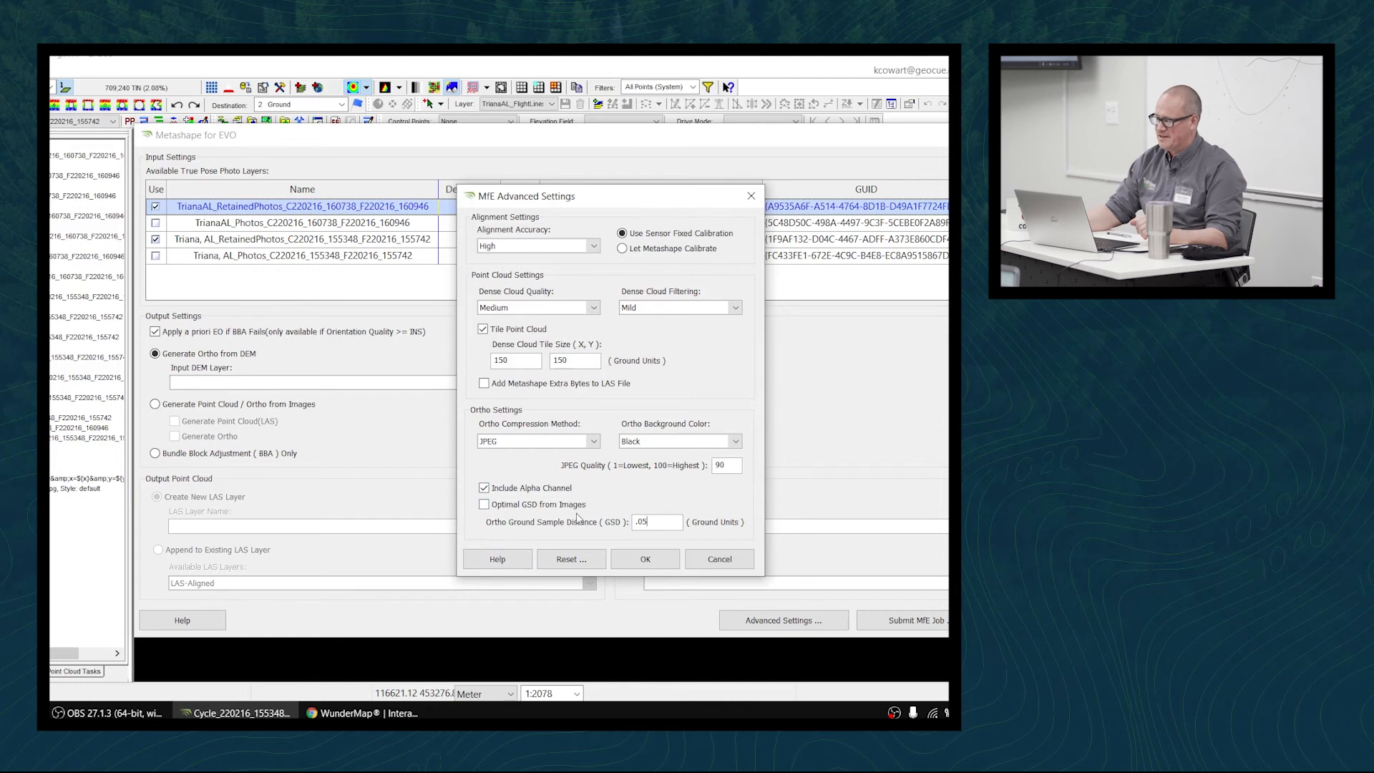
{"action": "left_click", "coordinate": [720, 559]}
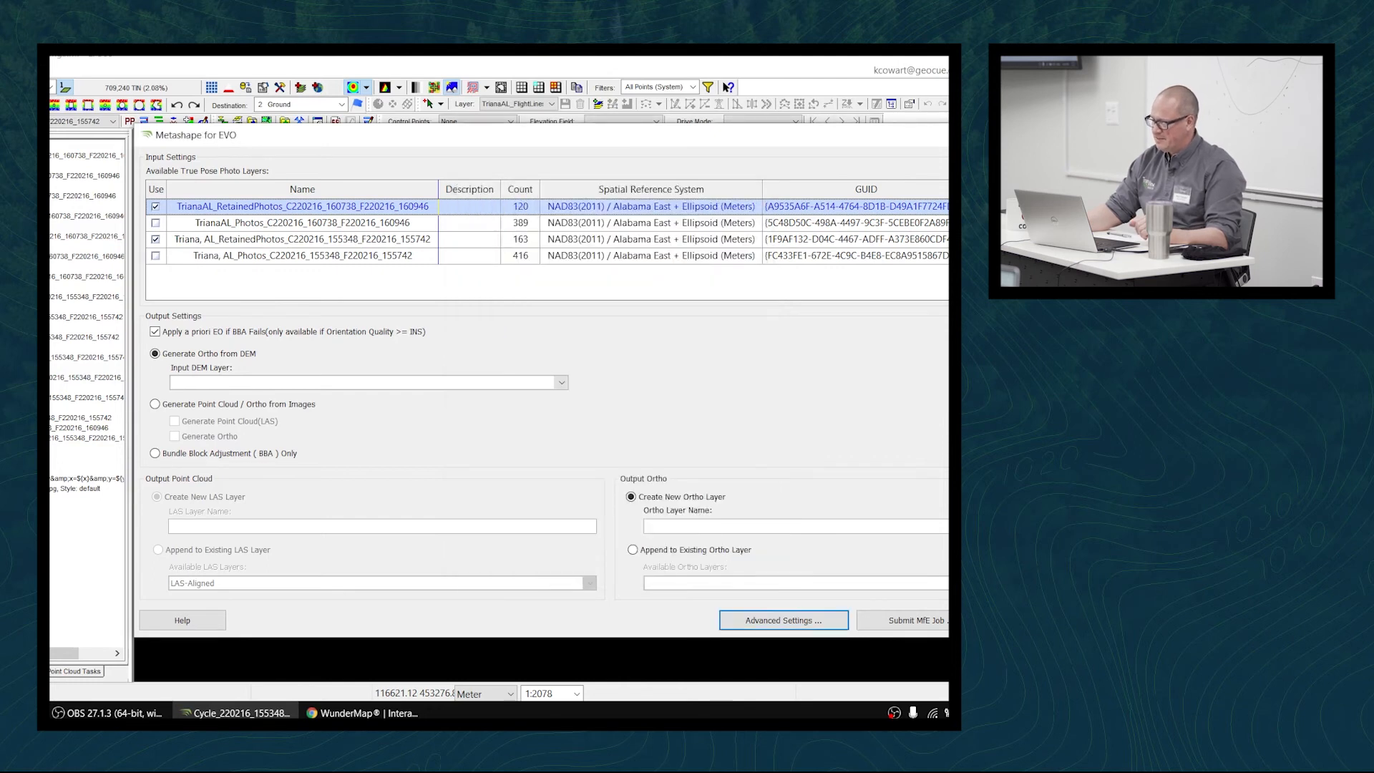
{"action": "left_click", "coordinate": [1038, 620]}
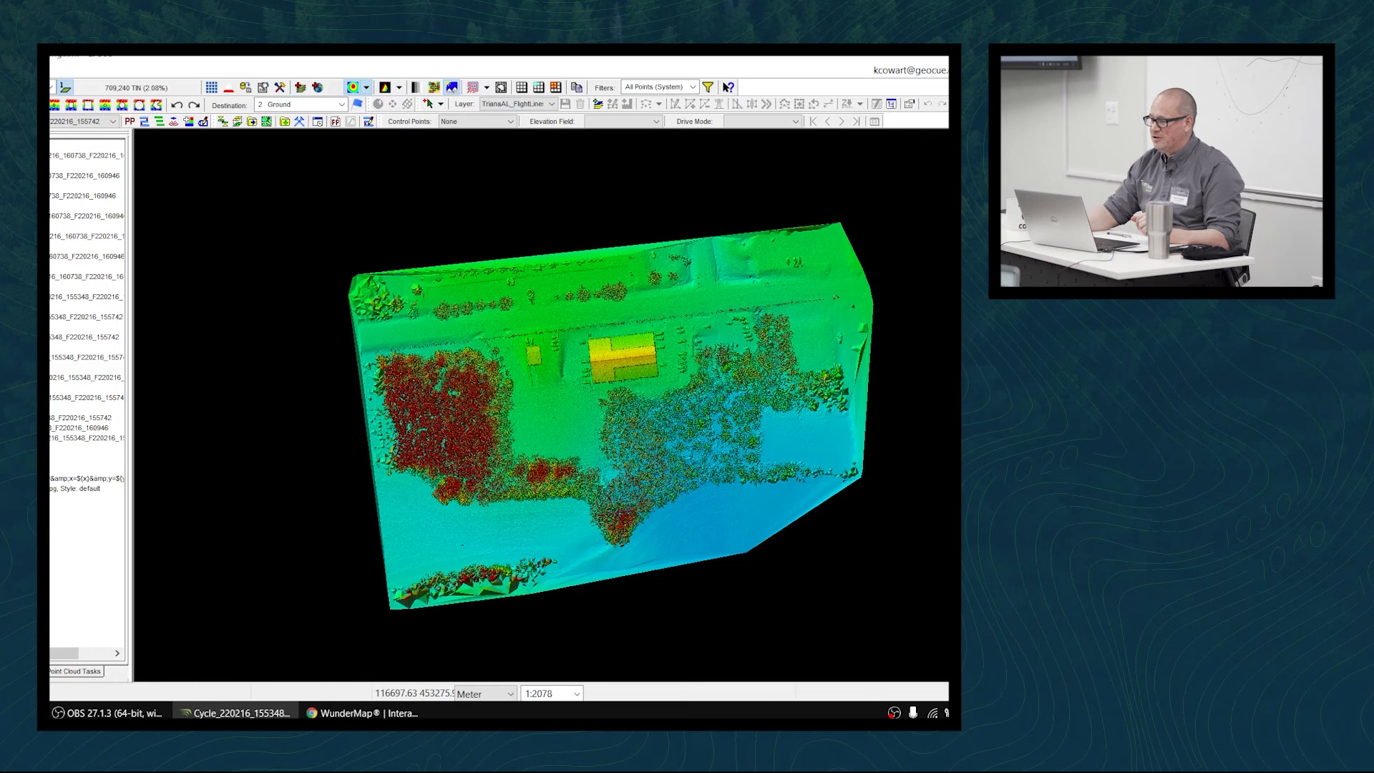
Add the raster ortho.tif from the 220217_134339_MFE folder under Training_16_Feb_22\Ortho to the map
{"action": "left_click", "coordinate": [301, 89]}
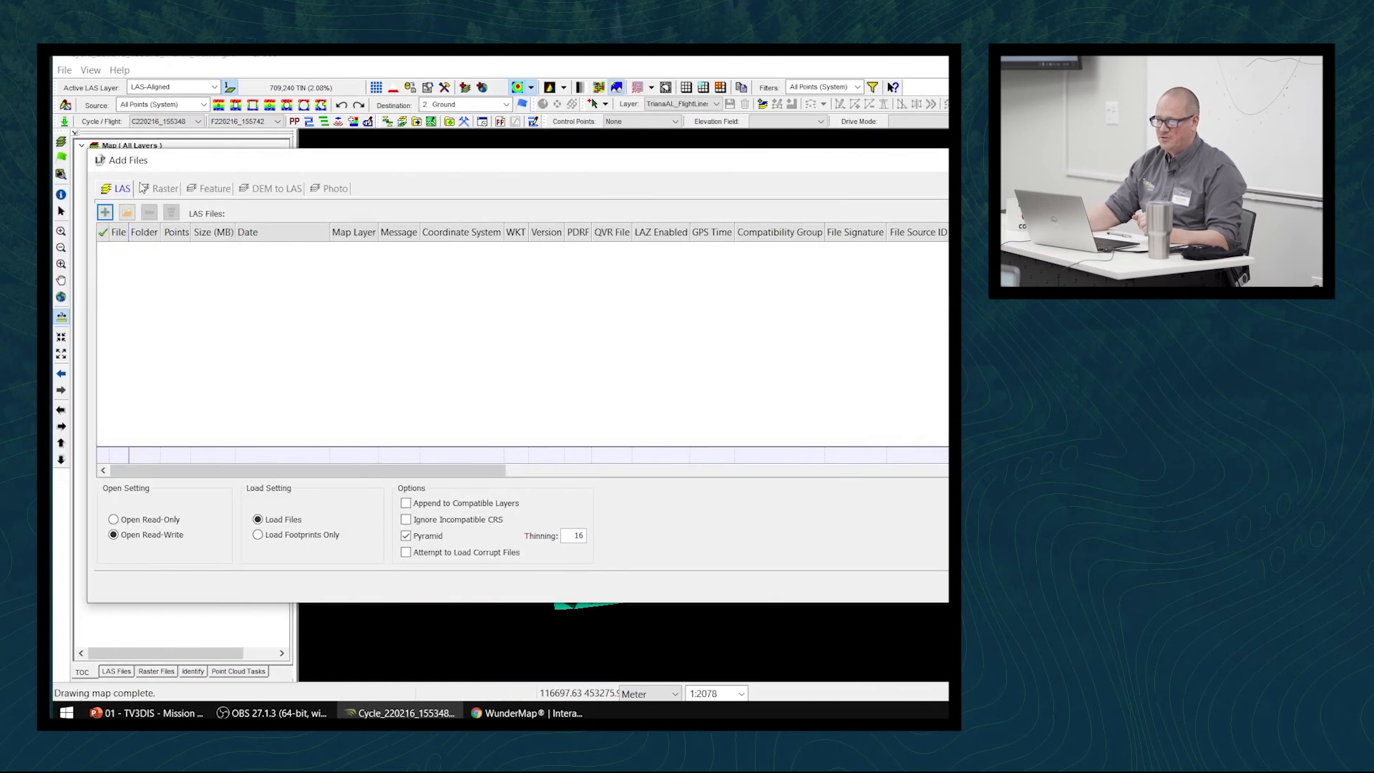
{"action": "left_click", "coordinate": [159, 187]}
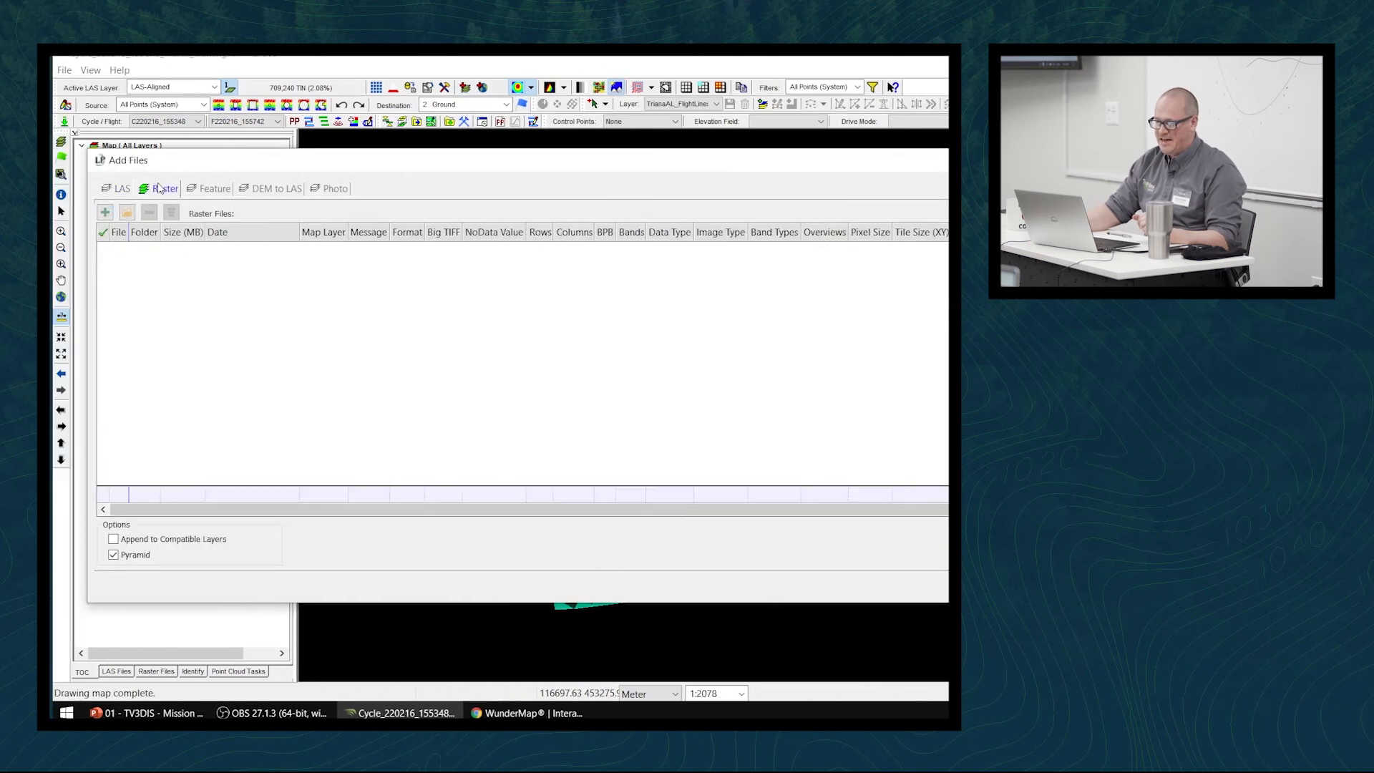
{"action": "left_click", "coordinate": [105, 213]}
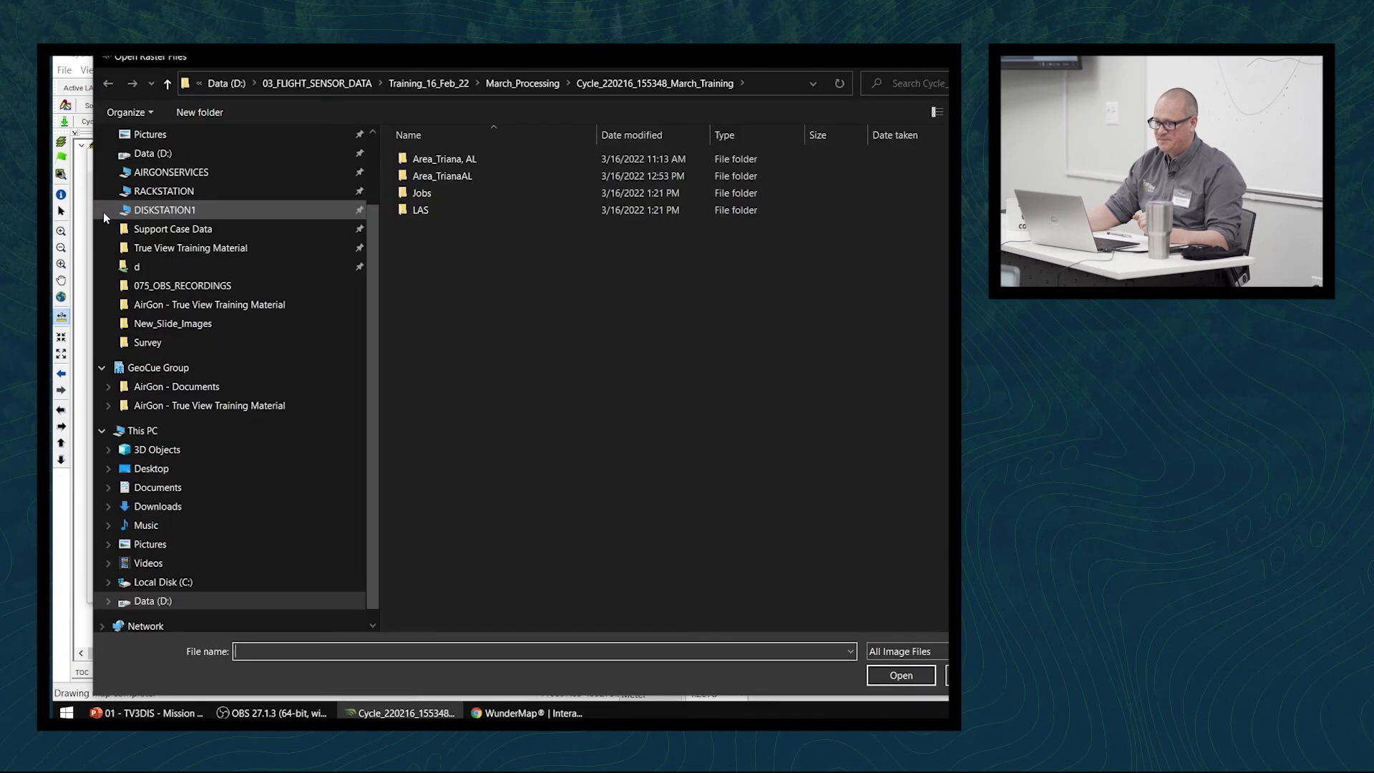
{"action": "left_click", "coordinate": [317, 83]}
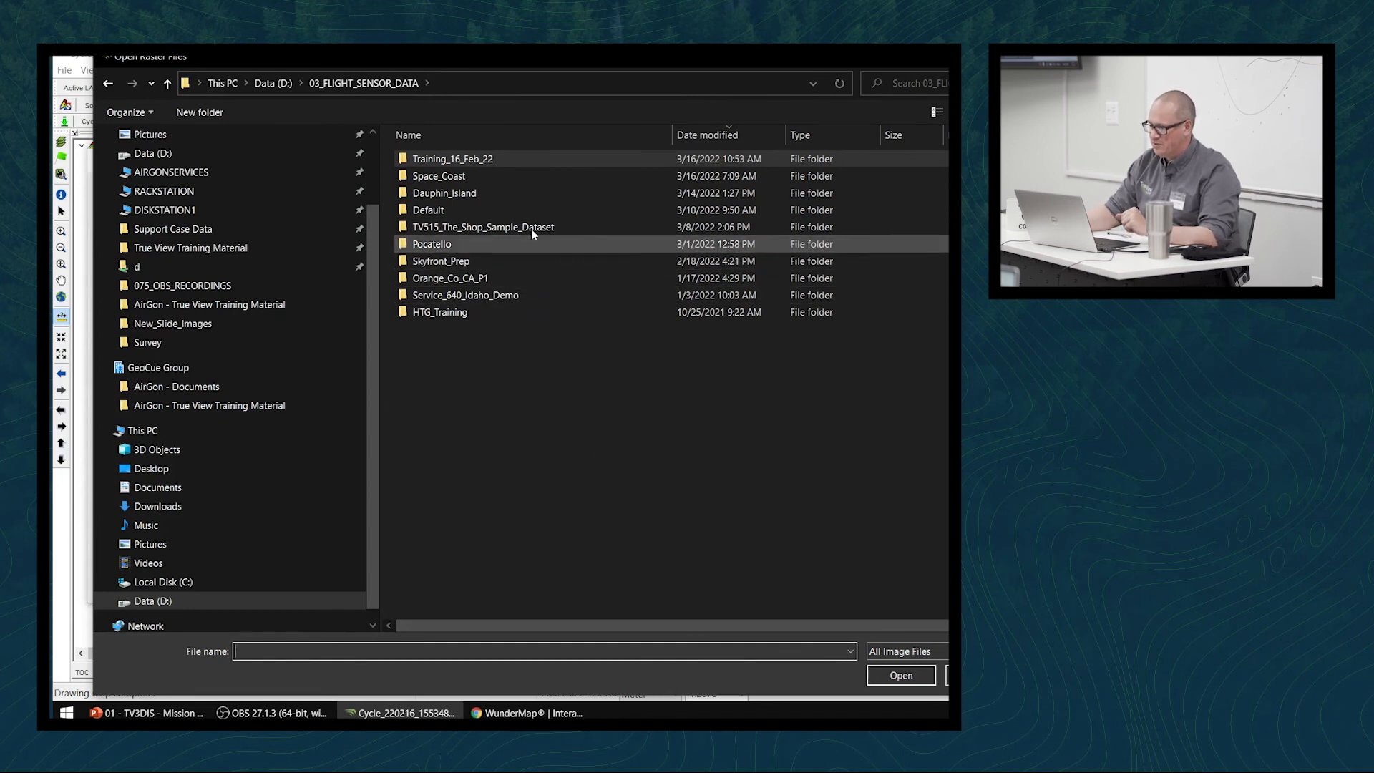
{"action": "double_click", "coordinate": [545, 159]}
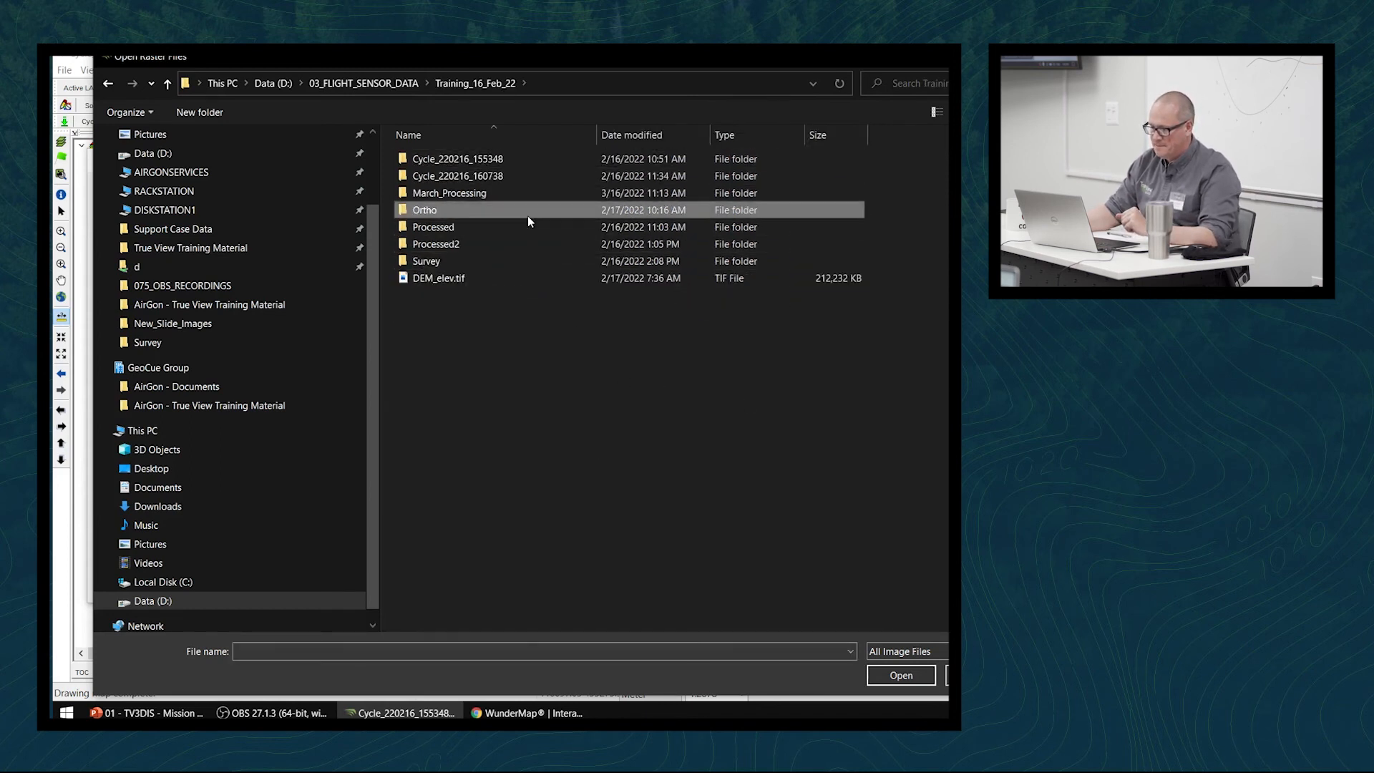
{"action": "double_click", "coordinate": [527, 213]}
{"action": "left_click", "coordinate": [498, 159]}
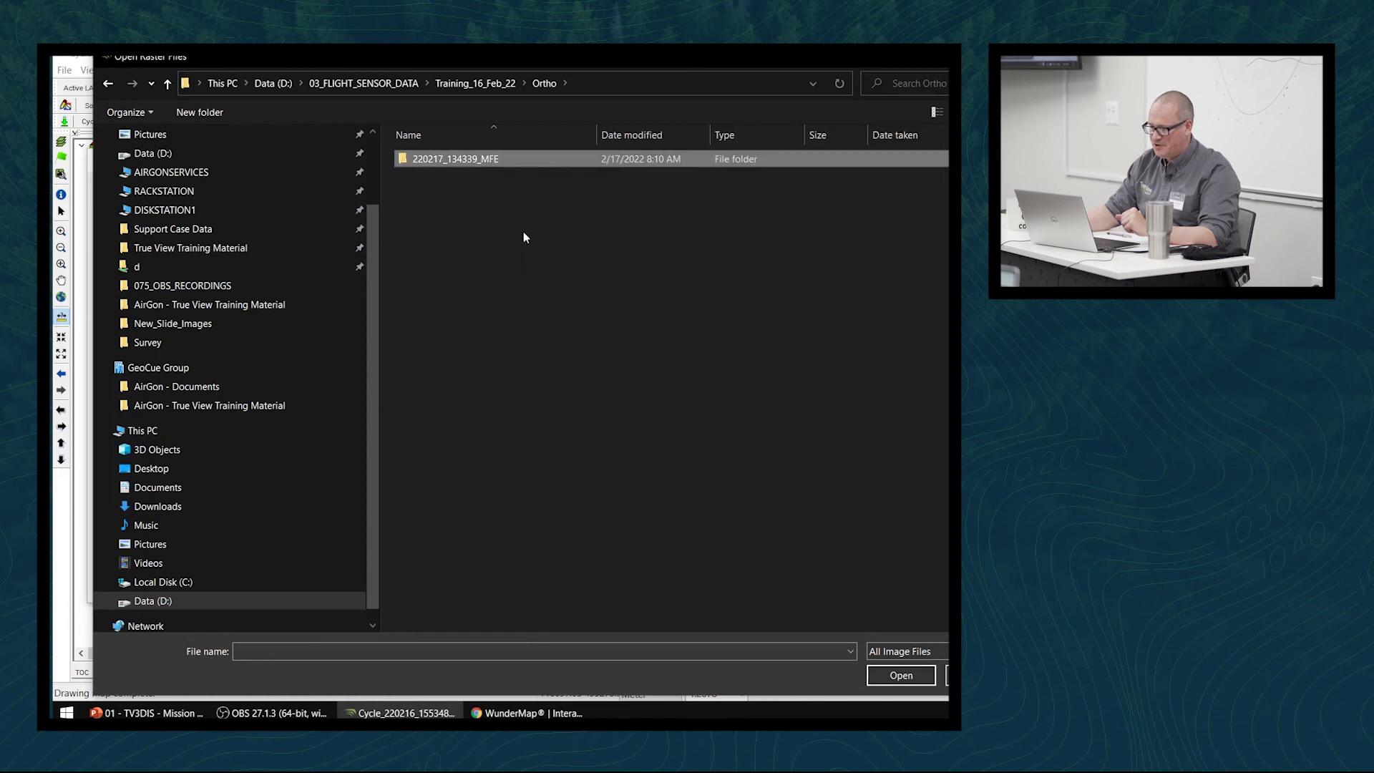
{"action": "double_click", "coordinate": [493, 158]}
{"action": "left_click", "coordinate": [434, 176]}
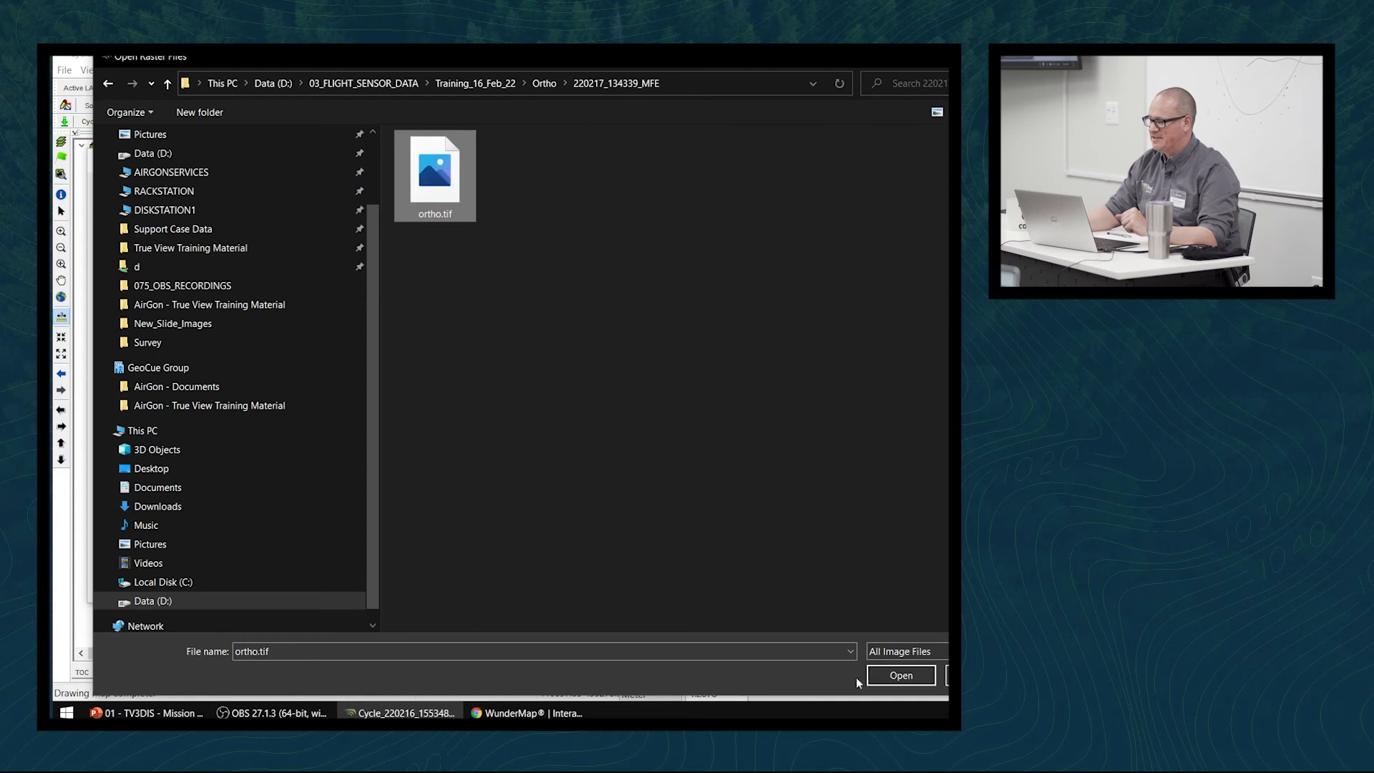
{"action": "left_click", "coordinate": [917, 681]}
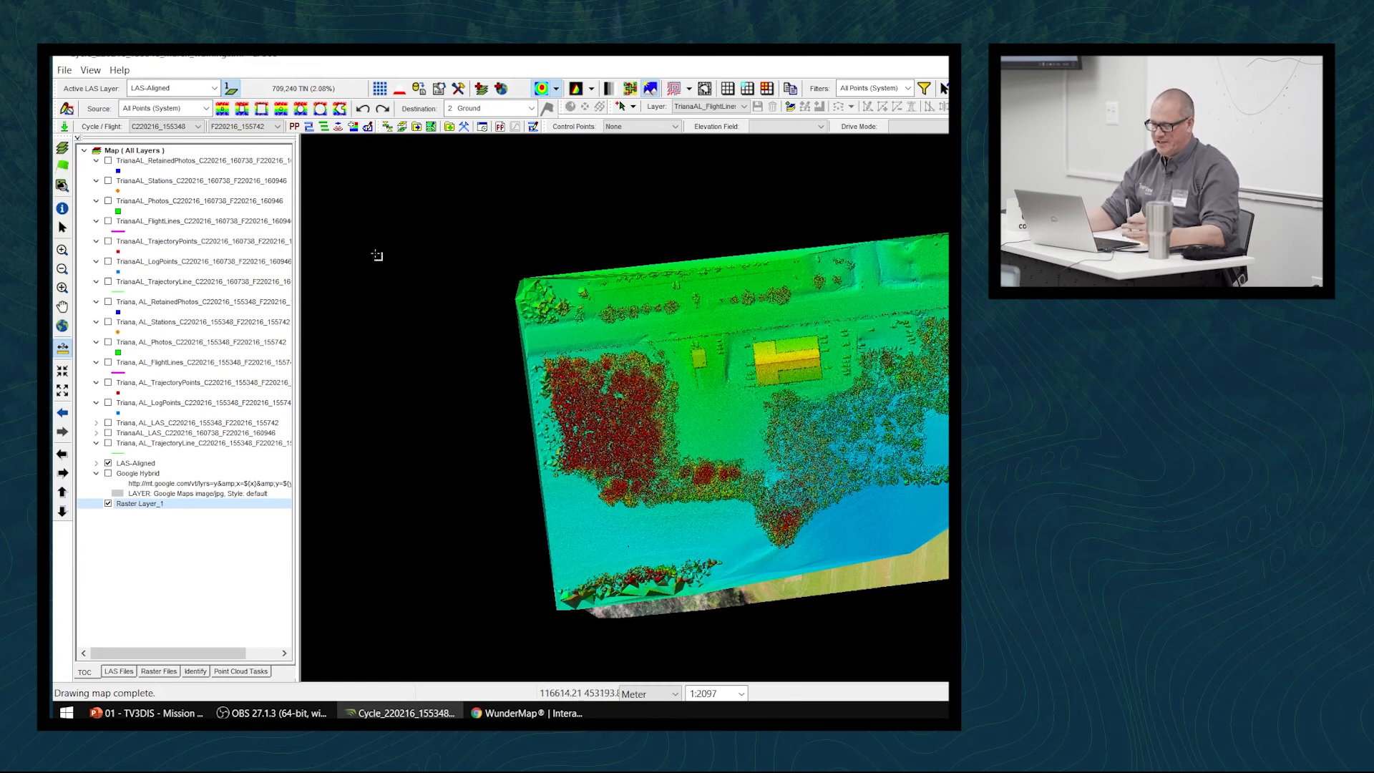
Reorder all project layers to the default display order in the Project Manager
{"action": "left_click", "coordinate": [62, 149]}
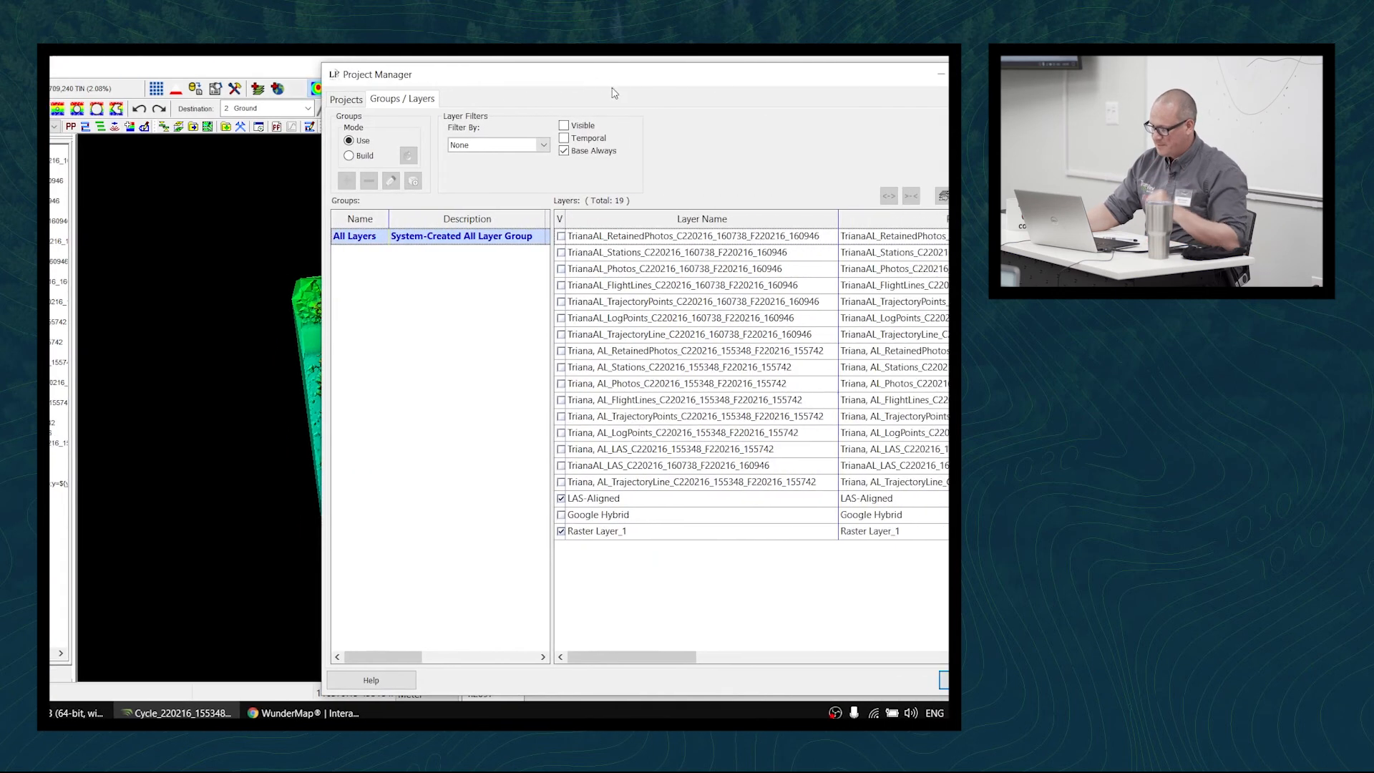
{"action": "left_click_drag", "start_coordinate": [619, 74], "coordinate": [552, 73]}
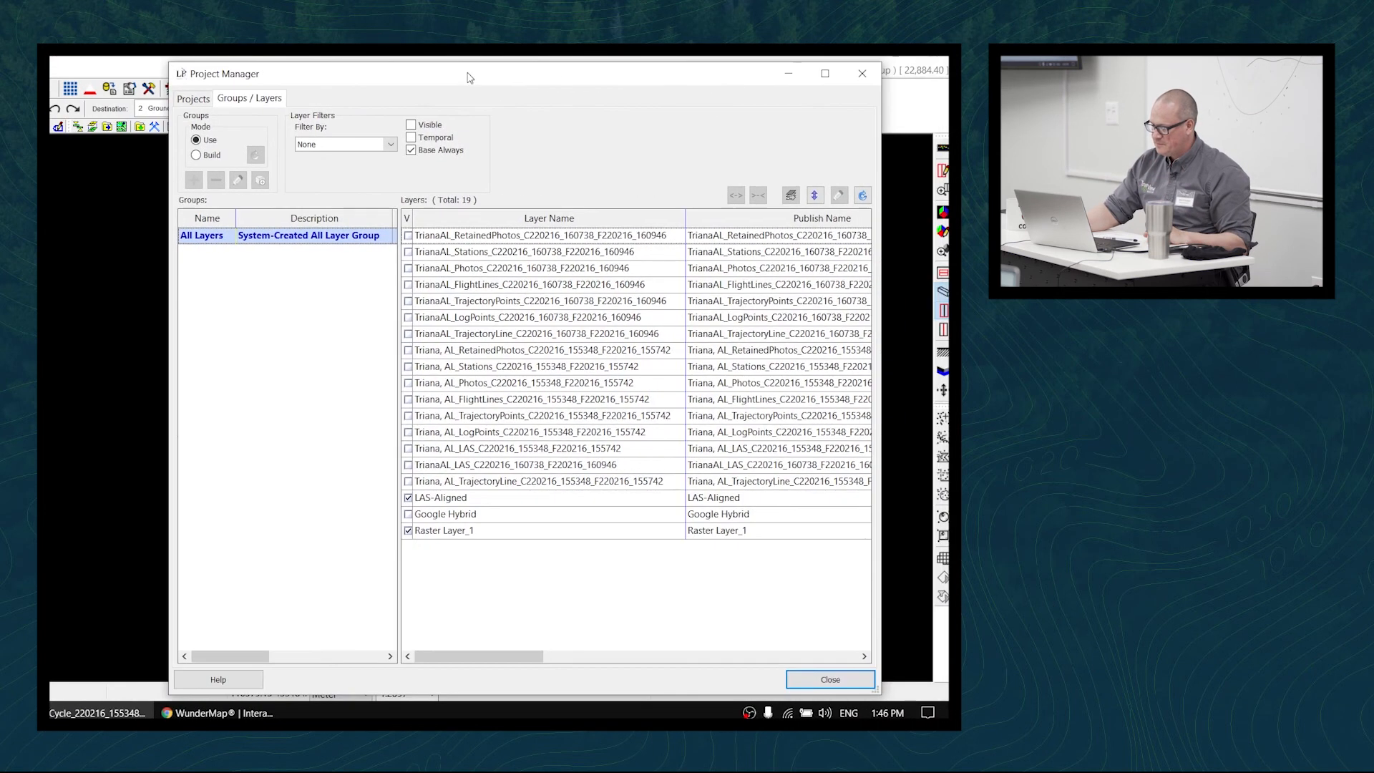
{"action": "left_click", "coordinate": [196, 155]}
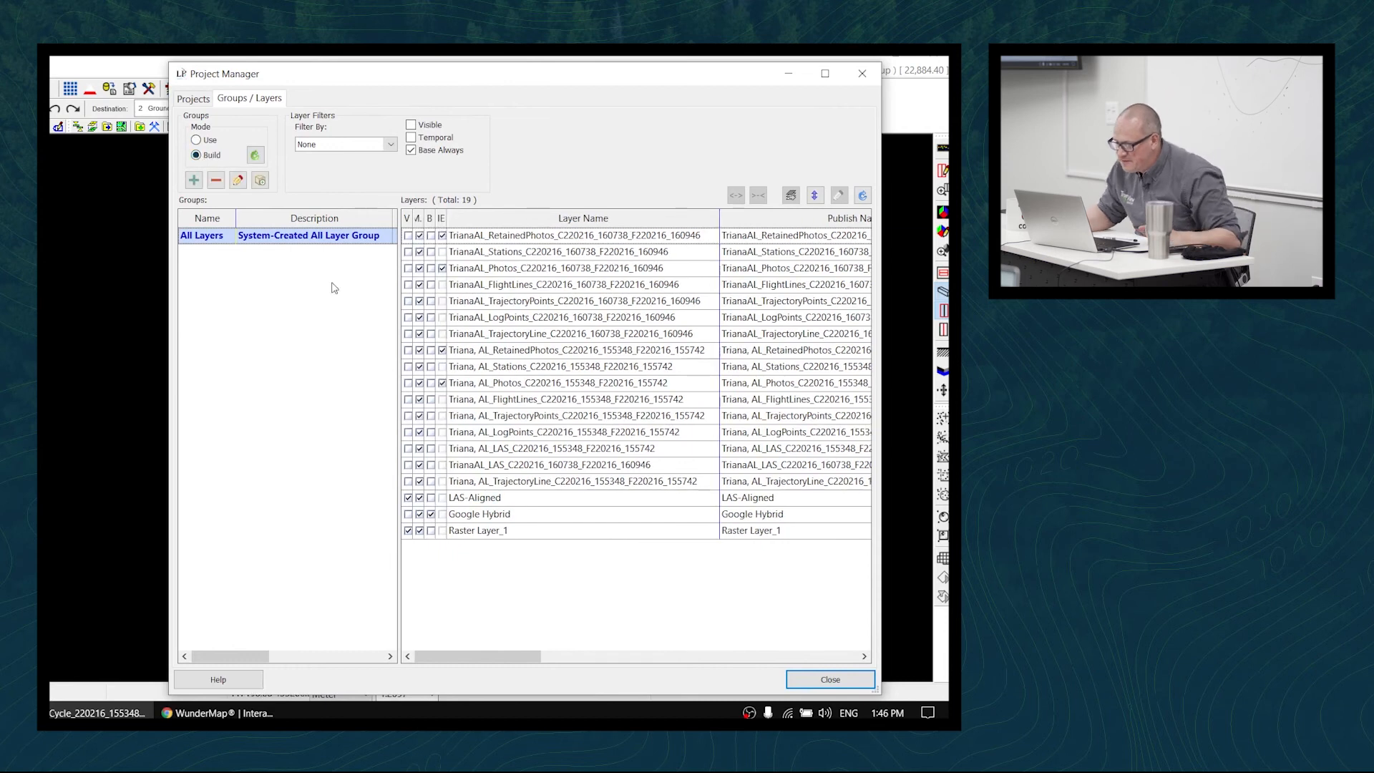
{"action": "left_click", "coordinate": [197, 140]}
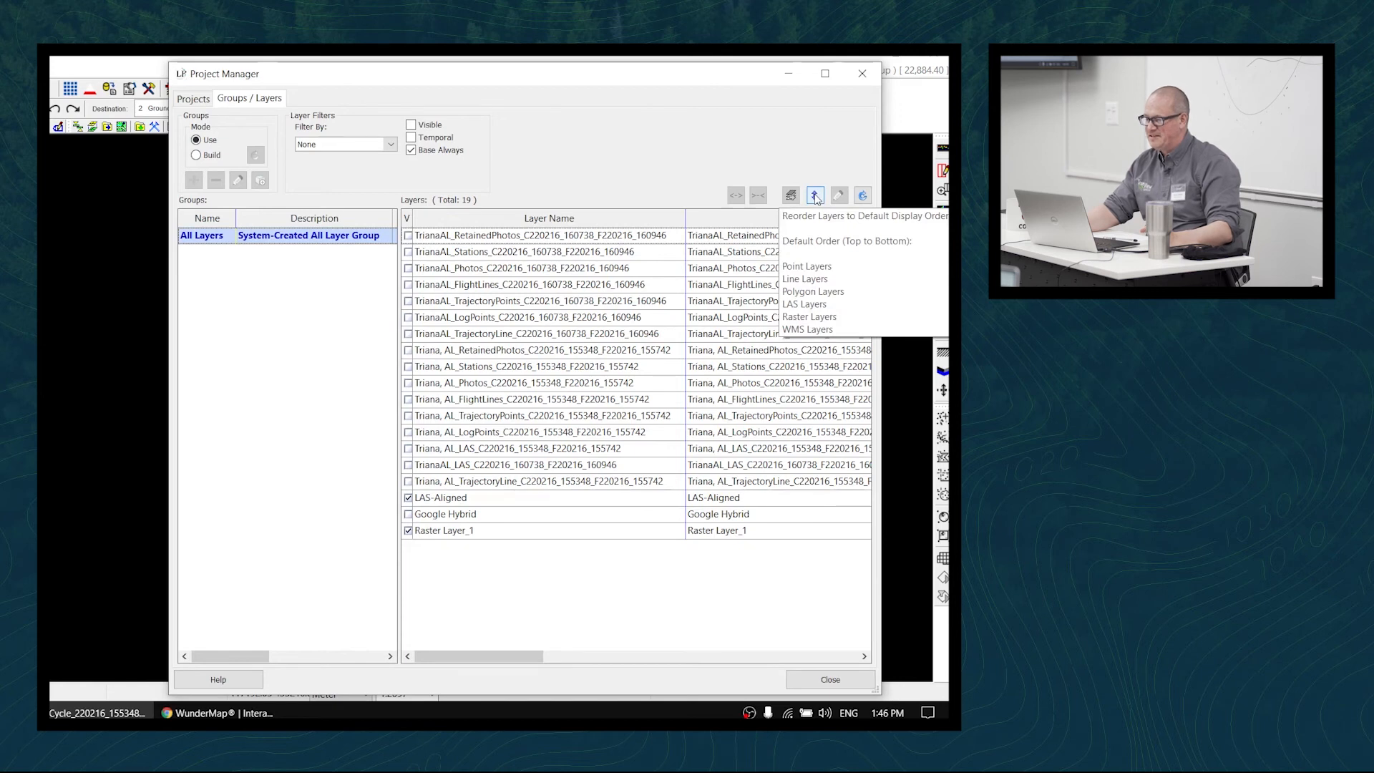
{"action": "left_click", "coordinate": [814, 196]}
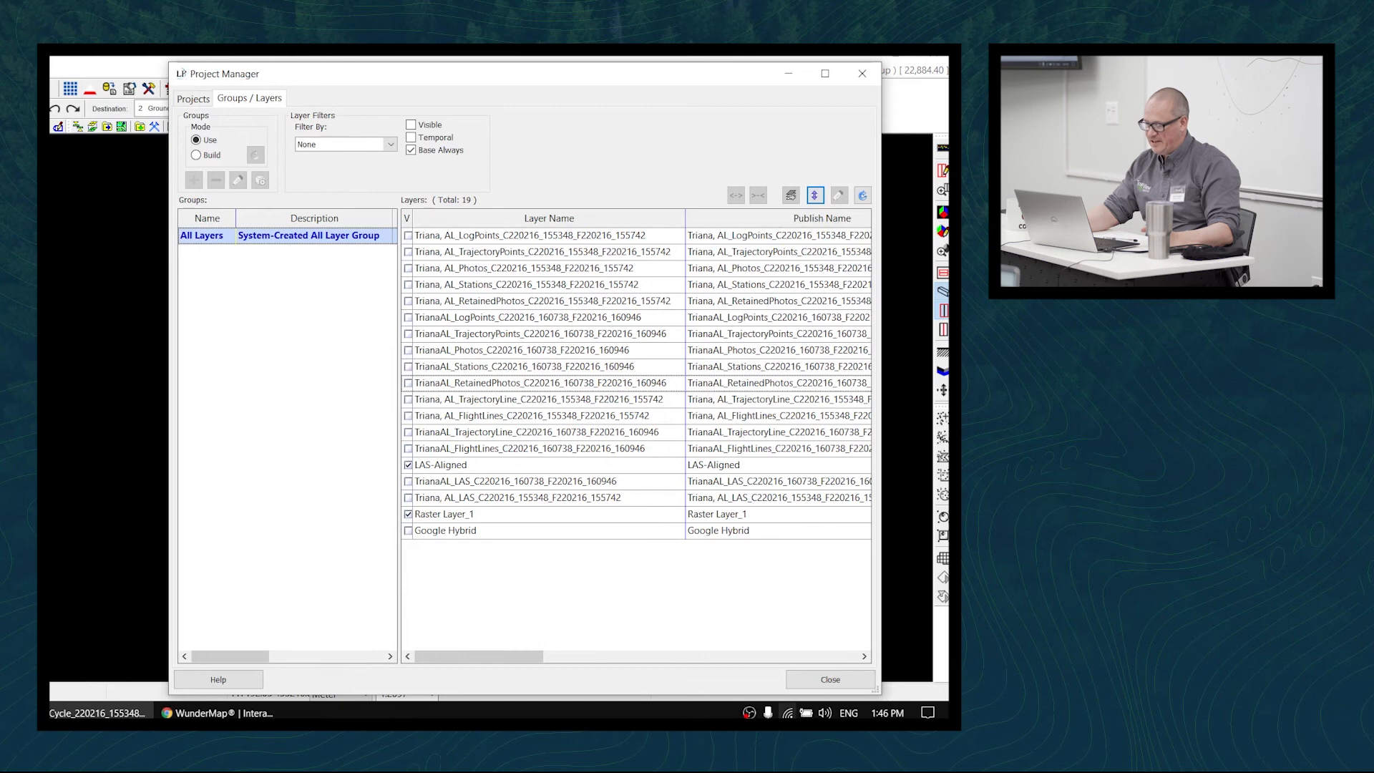
{"action": "left_click", "coordinate": [816, 679]}
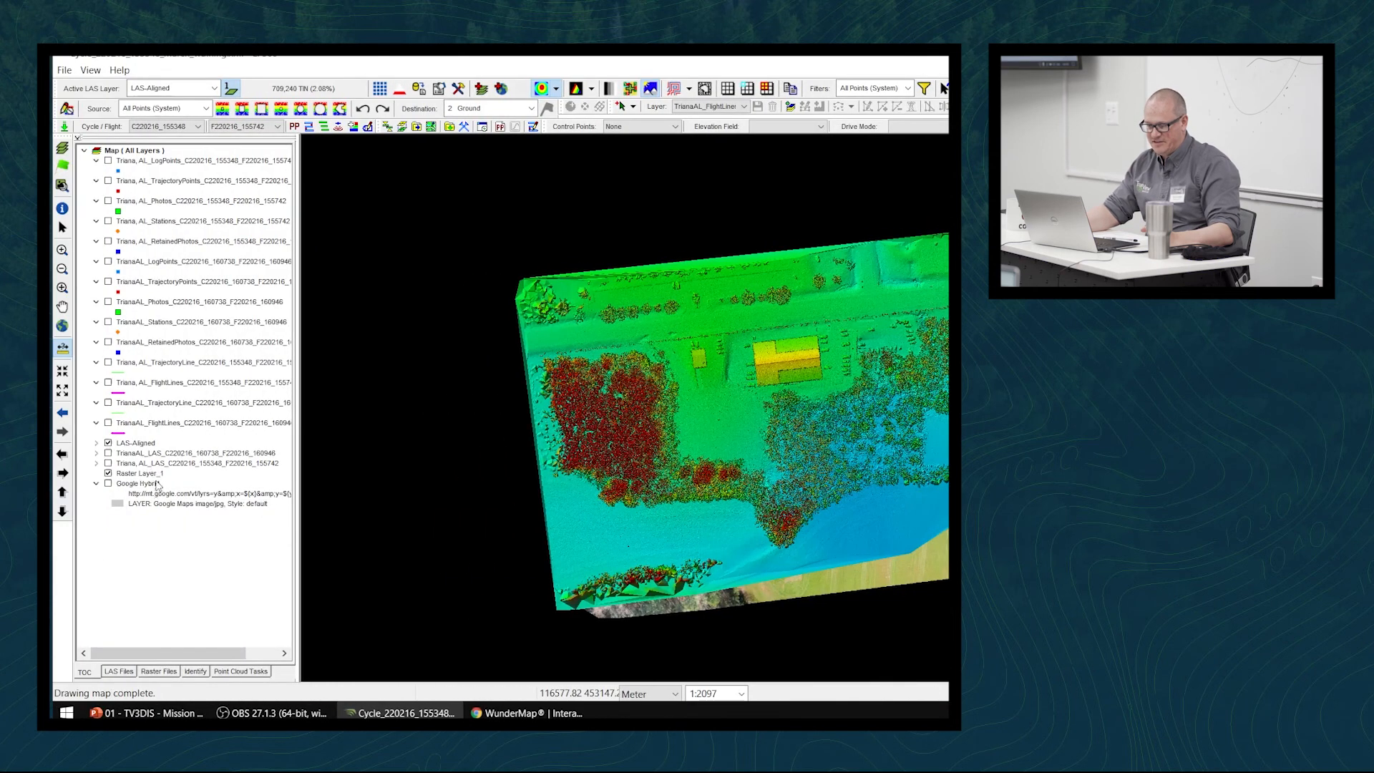
Collapse the Google Hybrid entry and hide the LAS-Aligned layer to expose the orthophoto
{"action": "left_click", "coordinate": [96, 483]}
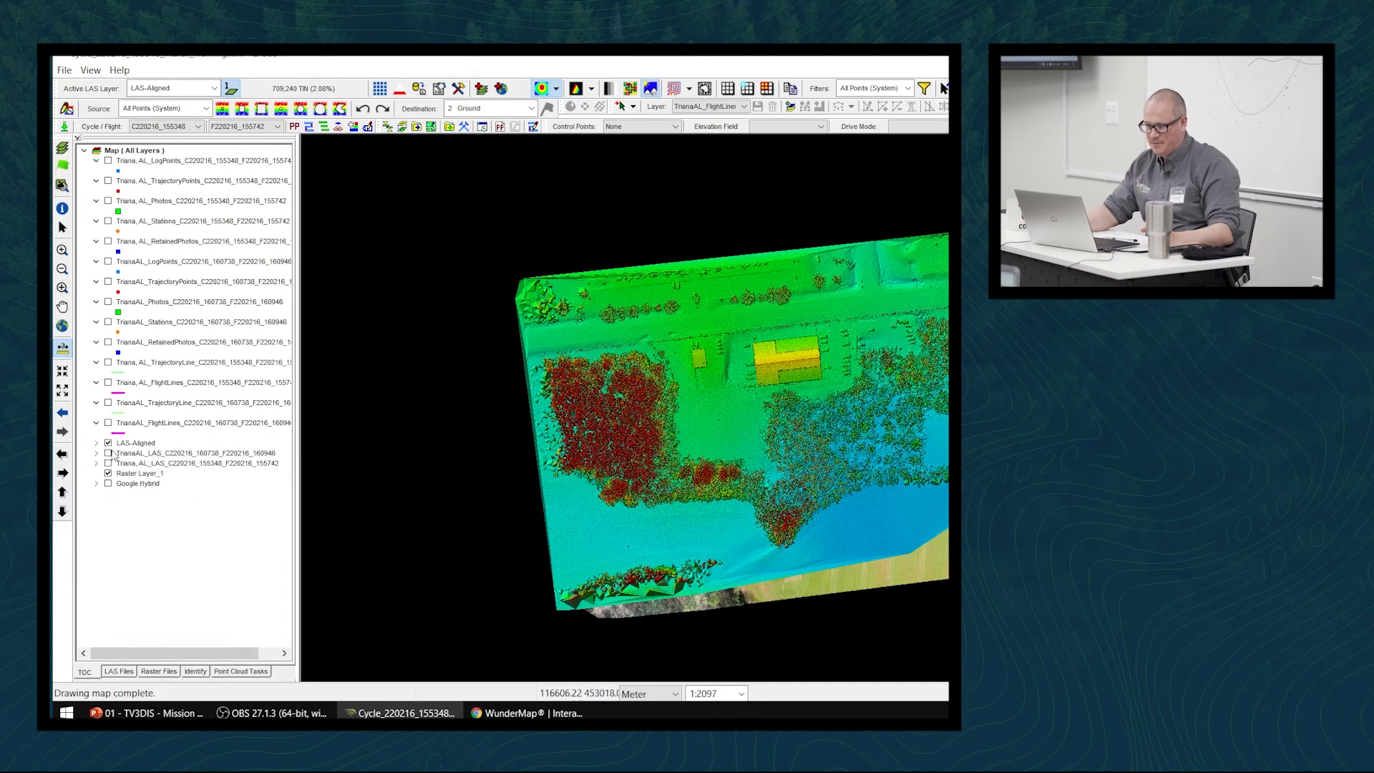
{"action": "left_click", "coordinate": [108, 443]}
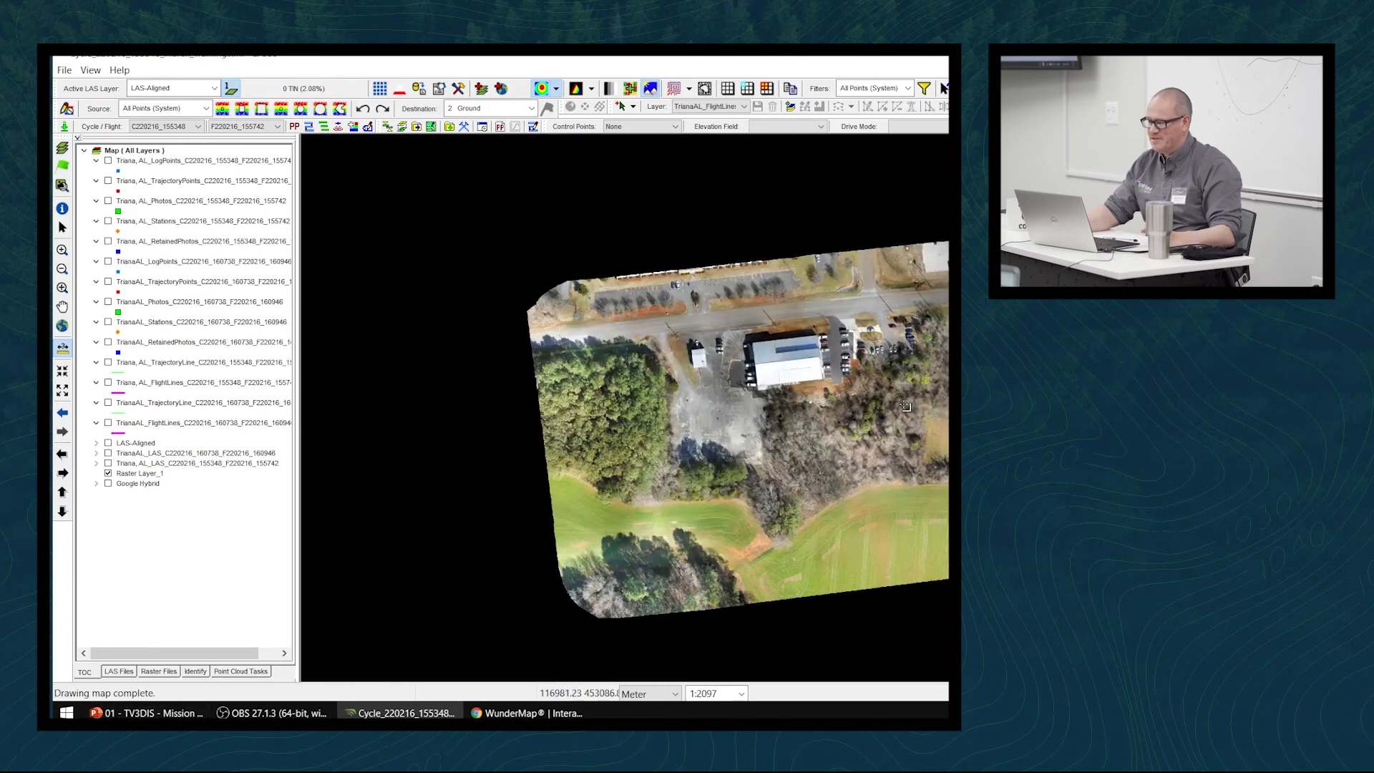
Examine the orthophoto around the building, woods and green field, and inspect the paved lot up close
{"action": "scroll", "coordinate": [899, 372], "scroll_direction": "up", "scroll_amount": 2}
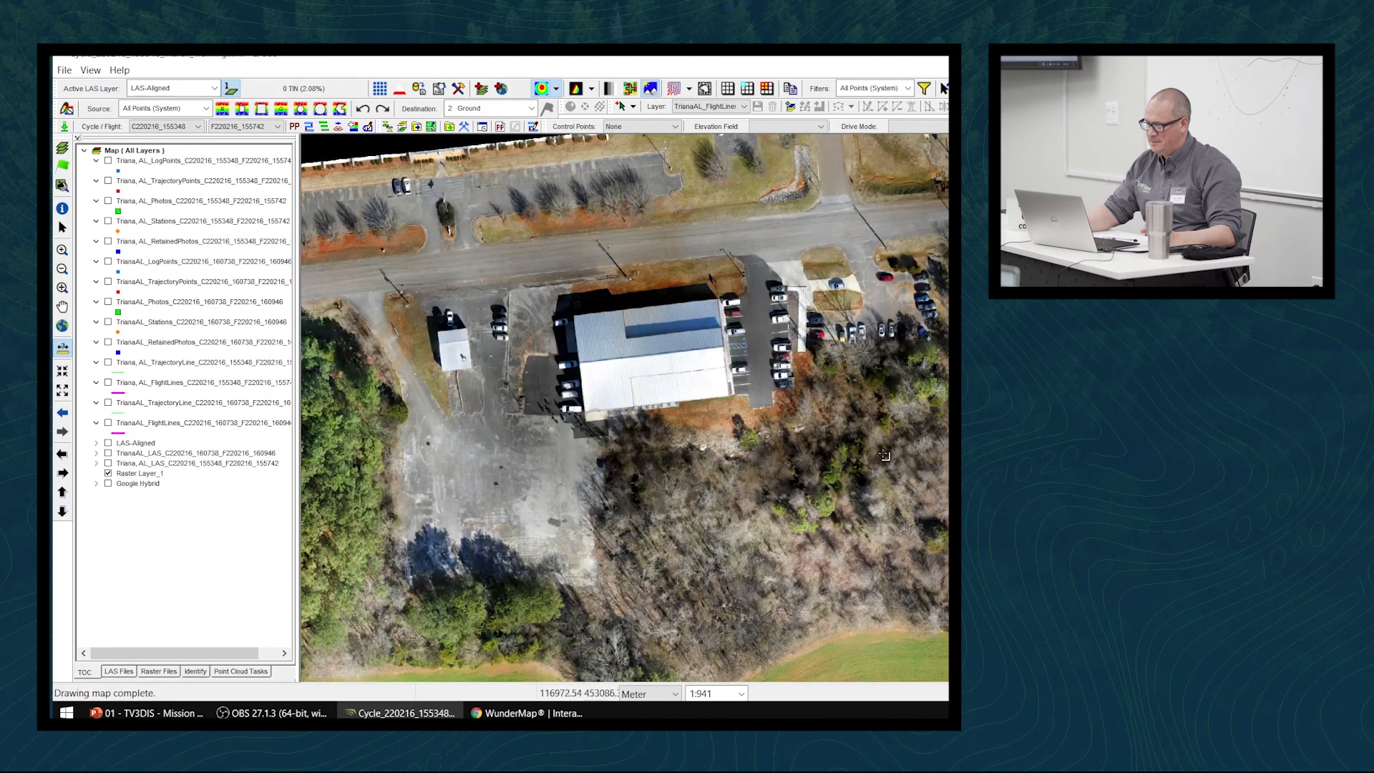
{"action": "middle_click_drag", "start_coordinate": [801, 490], "coordinate": [915, 434]}
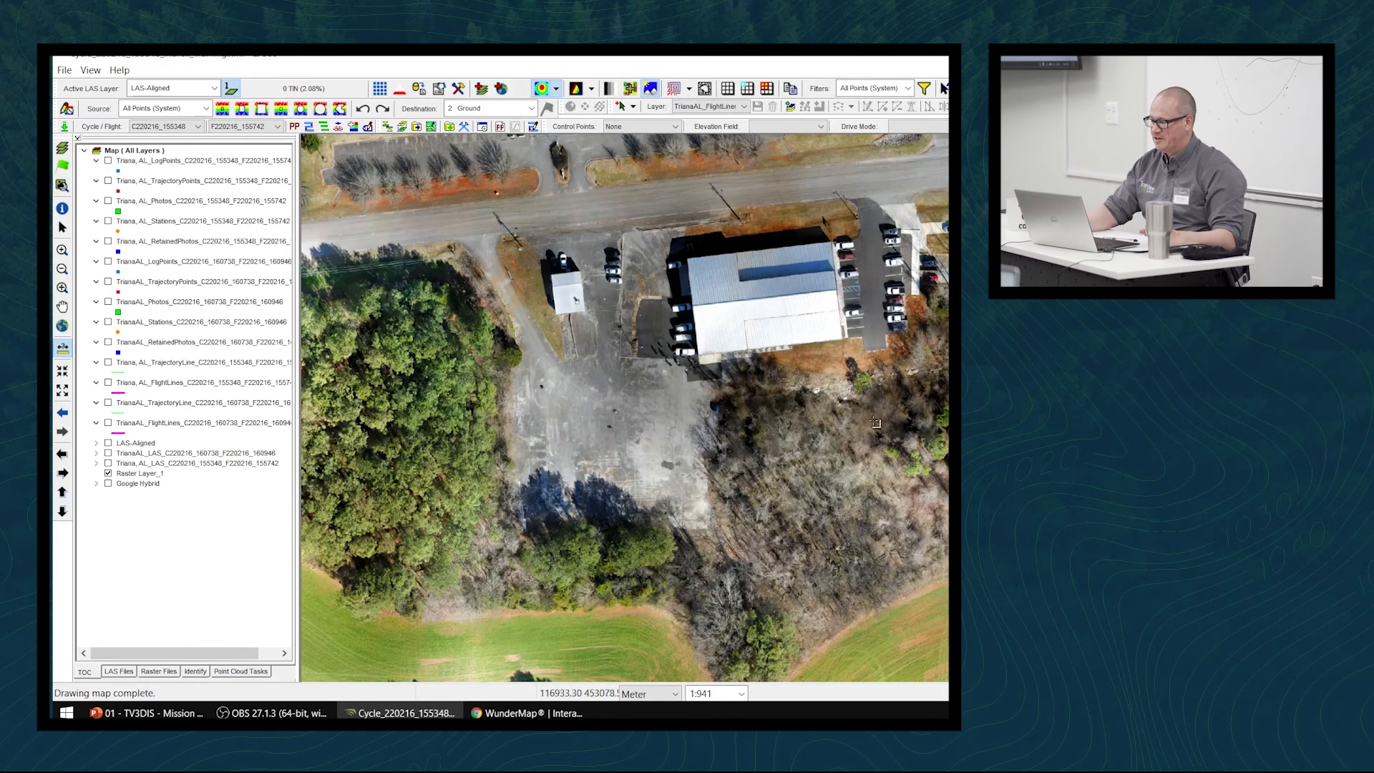
{"action": "middle_click_drag", "start_coordinate": [879, 460], "coordinate": [915, 413]}
{"action": "middle_click_drag", "start_coordinate": [707, 457], "coordinate": [851, 447]}
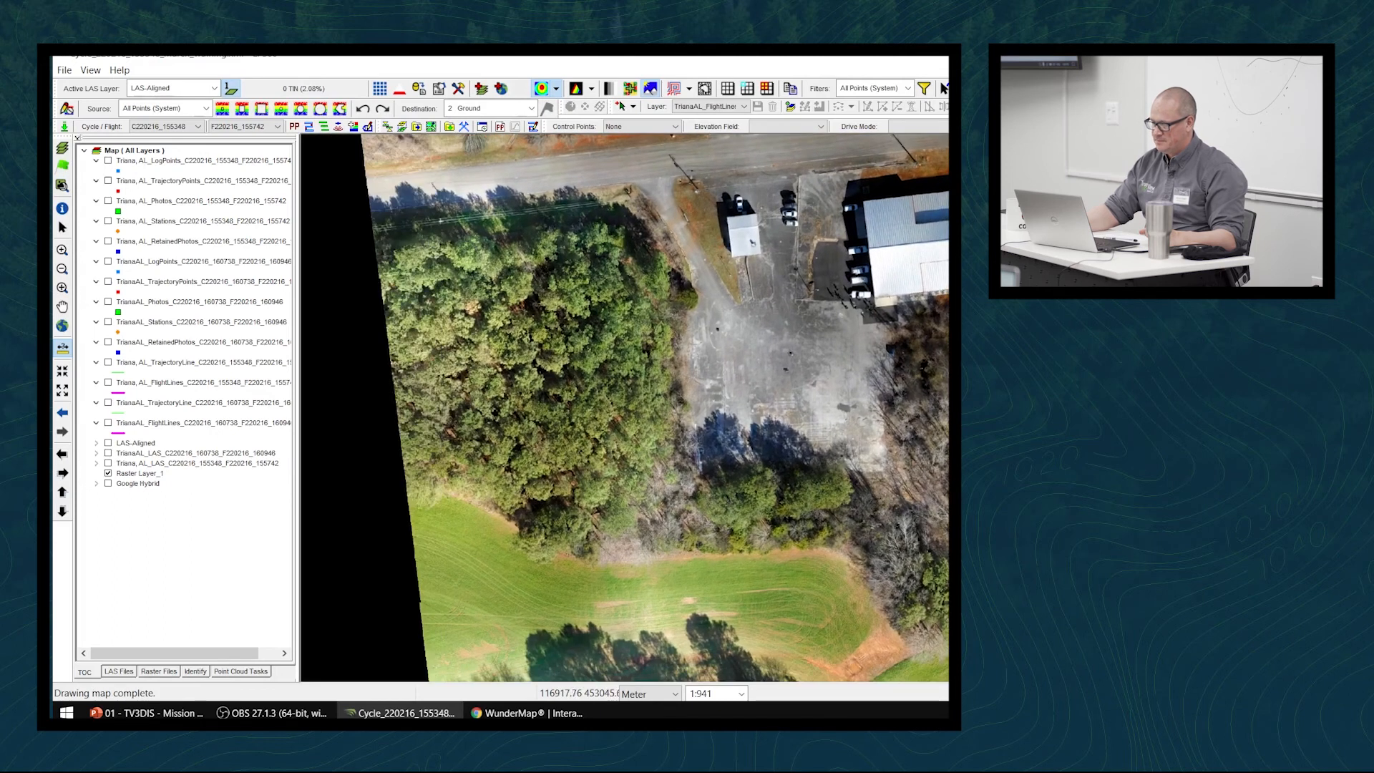
{"action": "middle_click_drag", "start_coordinate": [1013, 477], "coordinate": [908, 388]}
{"action": "middle_click_drag", "start_coordinate": [940, 450], "coordinate": [955, 371]}
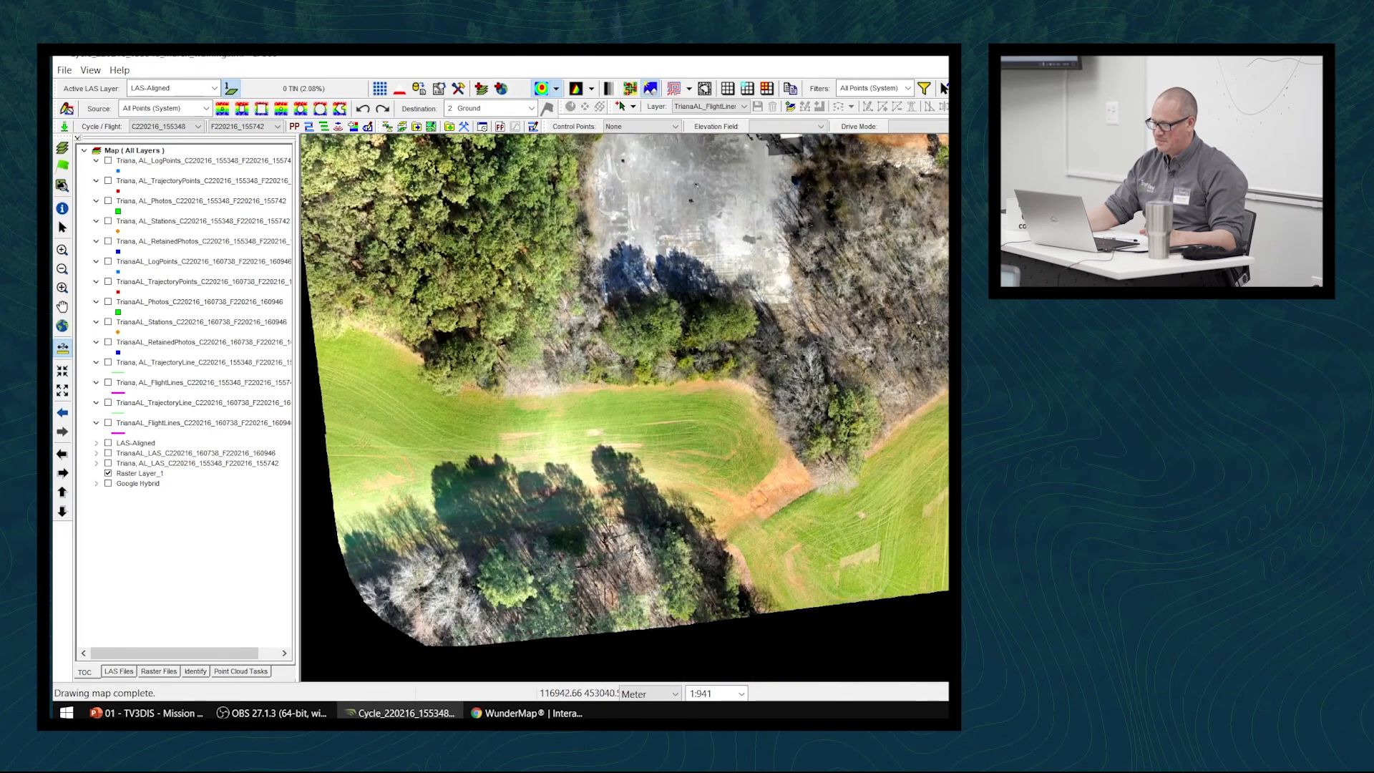
{"action": "middle_click_drag", "start_coordinate": [621, 161], "coordinate": [511, 323]}
{"action": "middle_click_drag", "start_coordinate": [549, 235], "coordinate": [560, 348]}
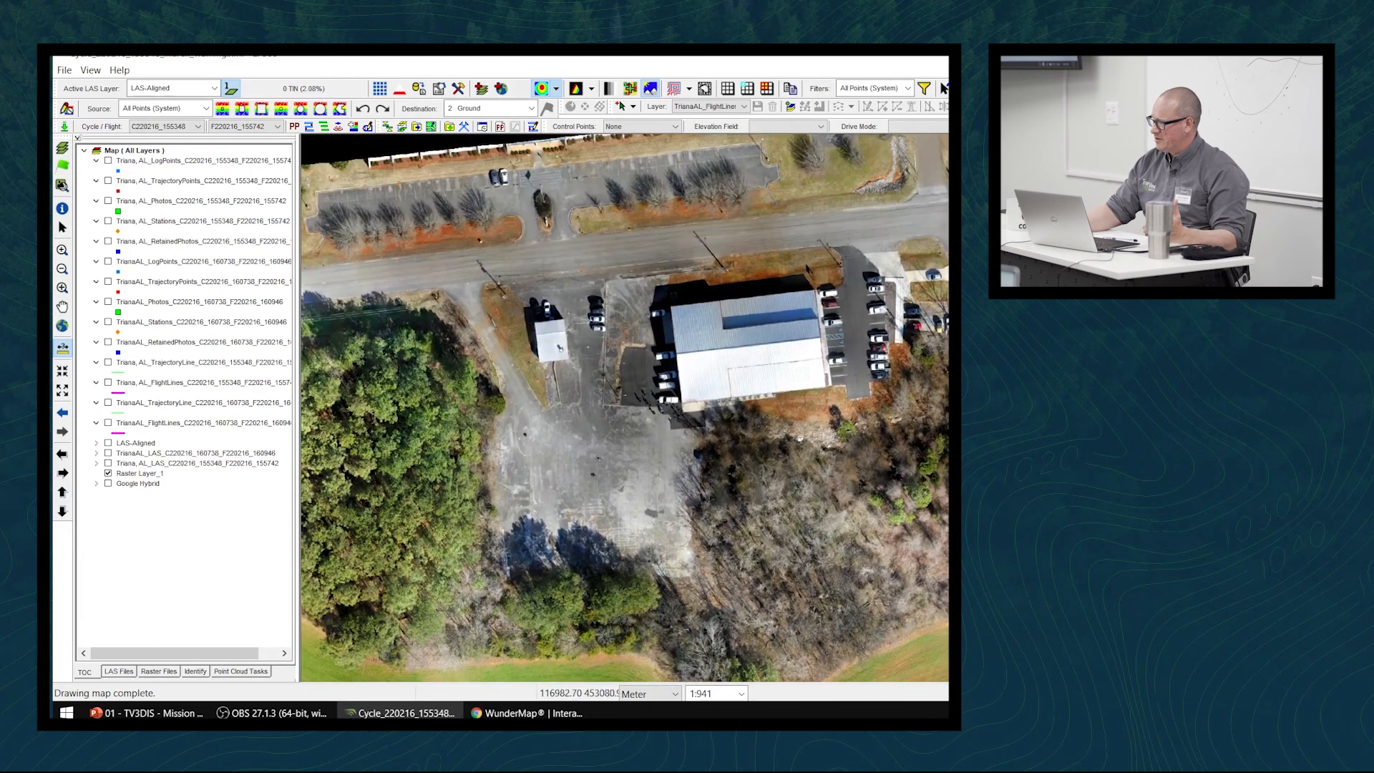
{"action": "middle_click_drag", "start_coordinate": [877, 454], "coordinate": [931, 456]}
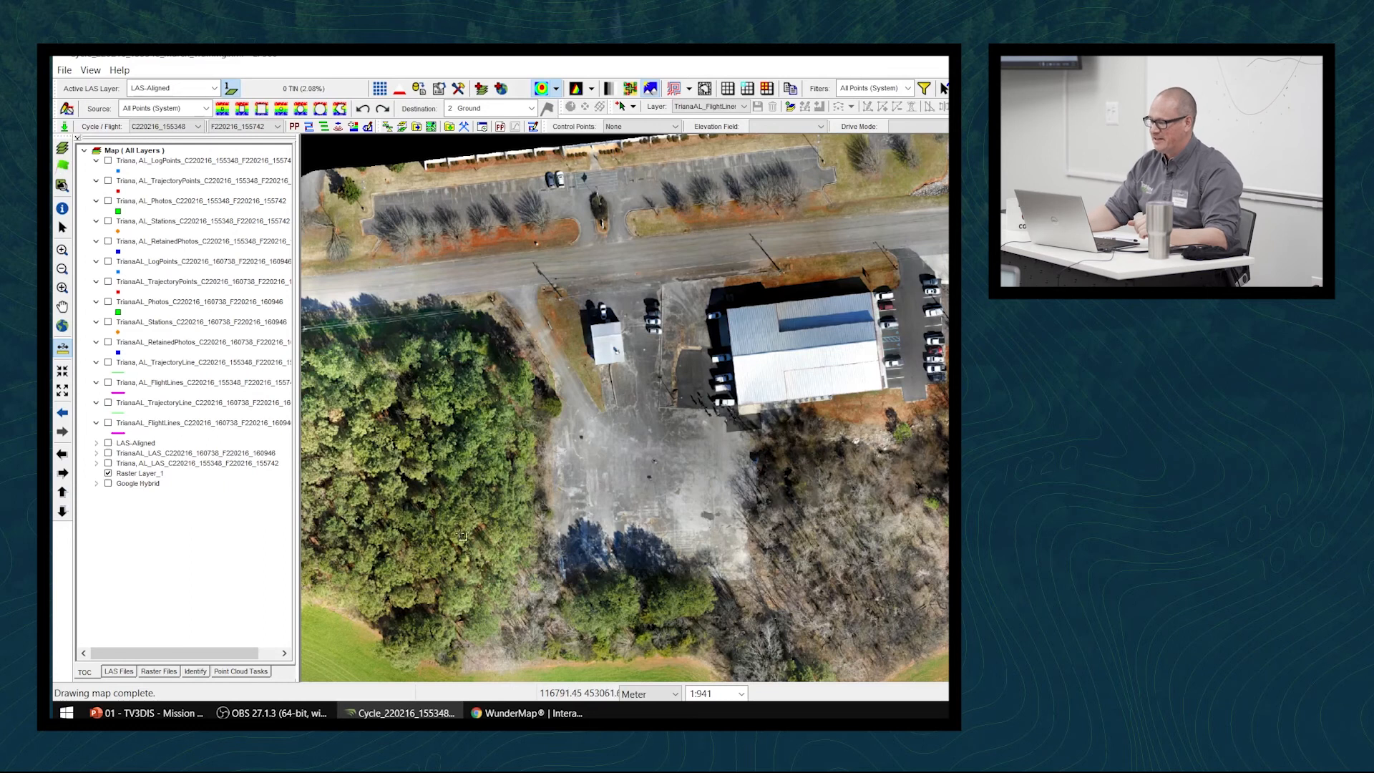
{"action": "left_click_drag", "start_coordinate": [479, 539], "coordinate": [520, 530]}
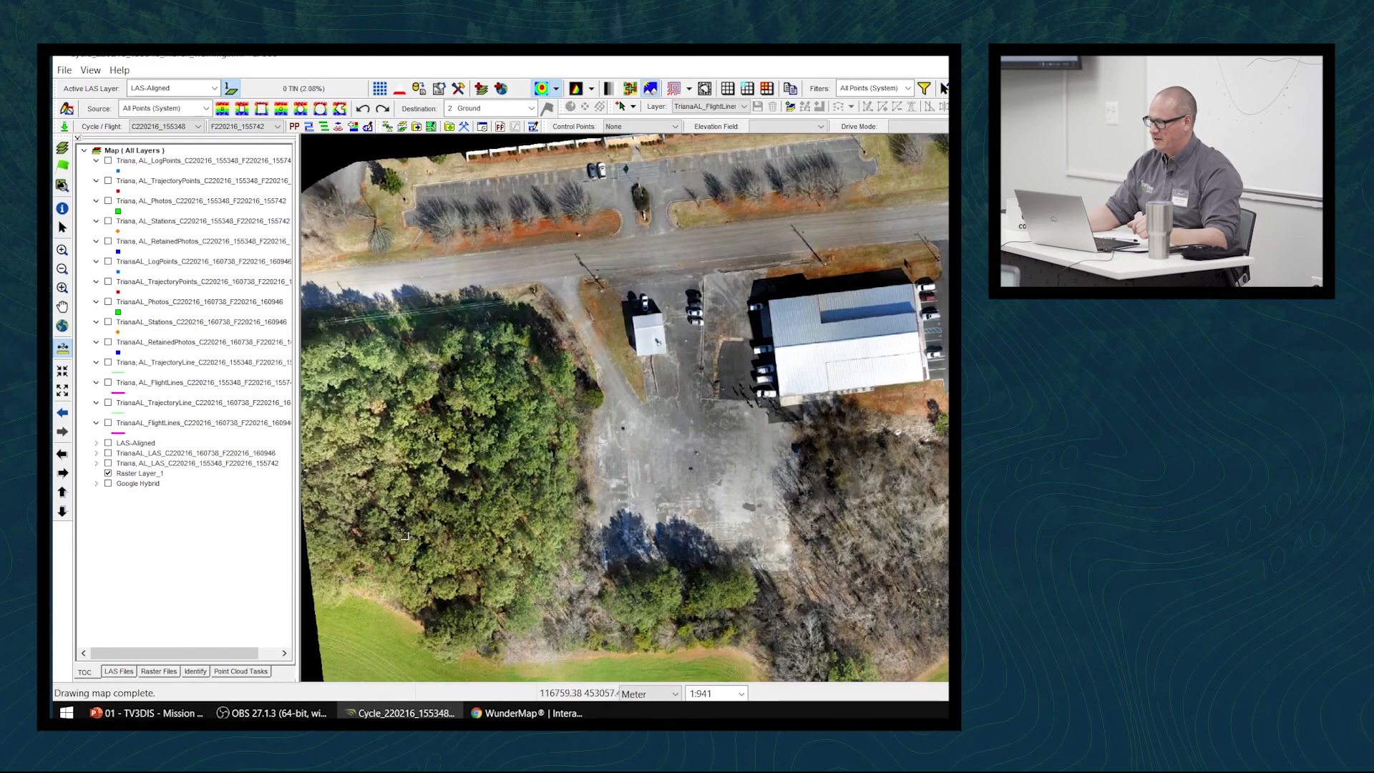
{"action": "left_click_drag", "start_coordinate": [398, 551], "coordinate": [419, 524]}
{"action": "left_click_drag", "start_coordinate": [902, 535], "coordinate": [846, 514]}
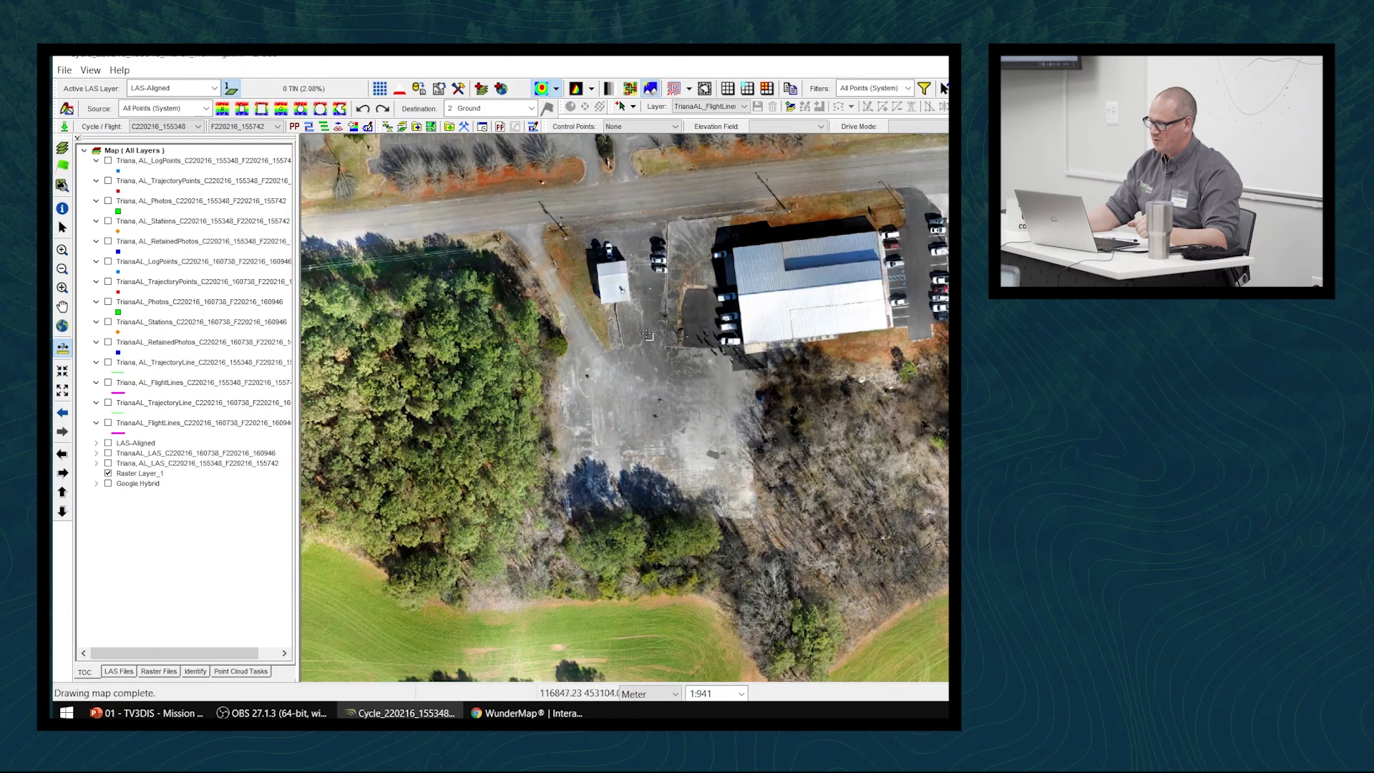
{"action": "scroll", "coordinate": [655, 422], "scroll_direction": "up", "scroll_amount": 3}
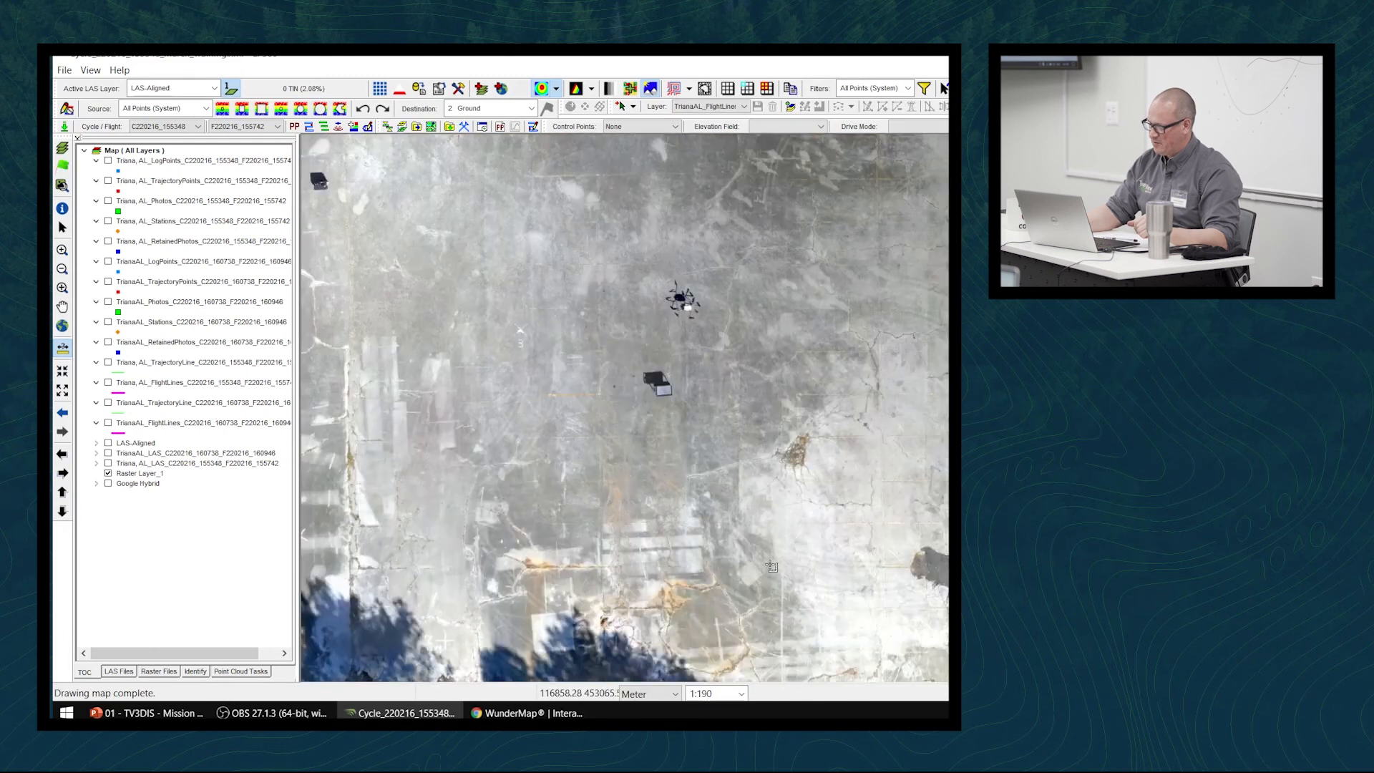
Examine the cracked pavement and the painted X survey targets of the lot up close in the orthophoto
{"action": "scroll", "coordinate": [771, 566], "scroll_direction": "up", "scroll_amount": 3}
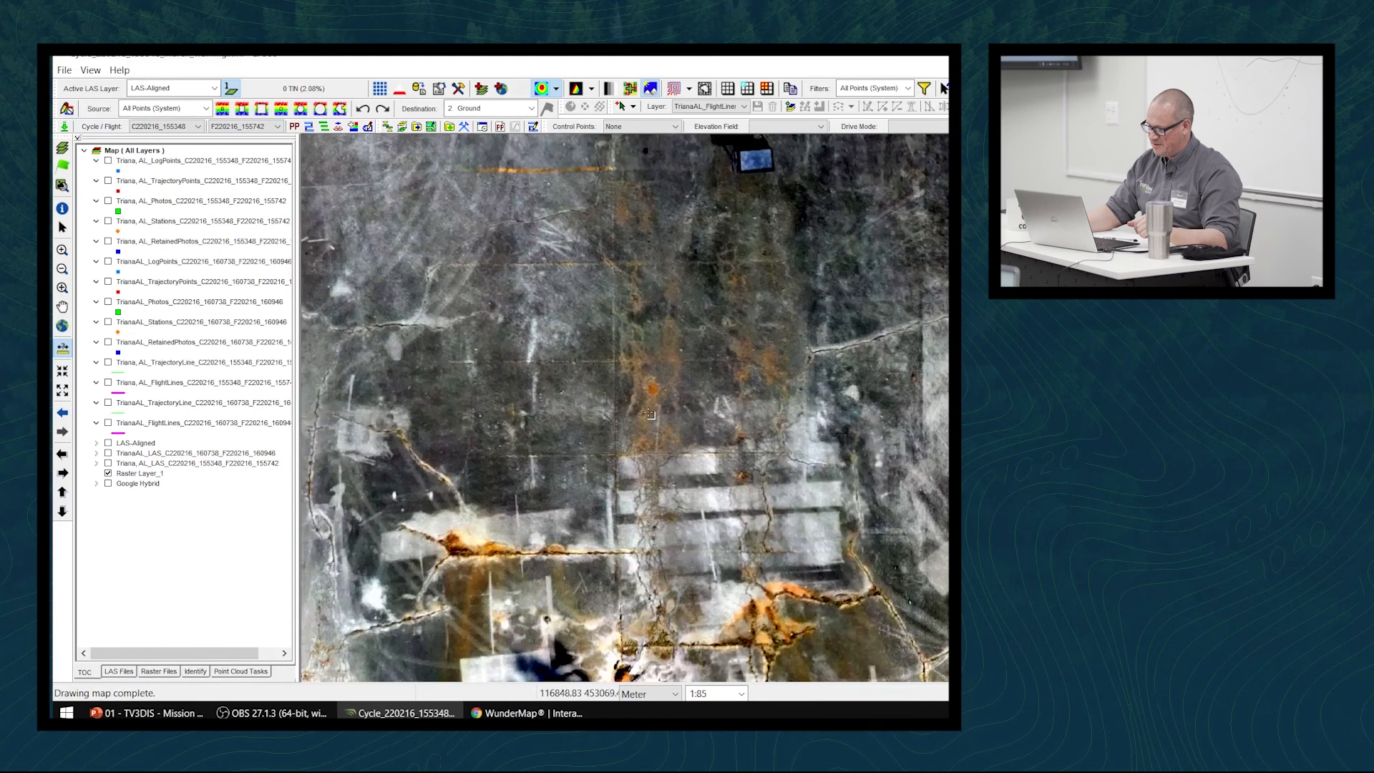
{"action": "middle_click_drag", "start_coordinate": [651, 414], "coordinate": [658, 579]}
{"action": "middle_click_drag", "start_coordinate": [662, 233], "coordinate": [626, 356]}
{"action": "middle_click_drag", "start_coordinate": [522, 301], "coordinate": [783, 368]}
{"action": "scroll", "coordinate": [645, 387], "scroll_direction": "up", "scroll_amount": 1}
{"action": "scroll", "coordinate": [645, 387], "scroll_direction": "up", "scroll_amount": 2}
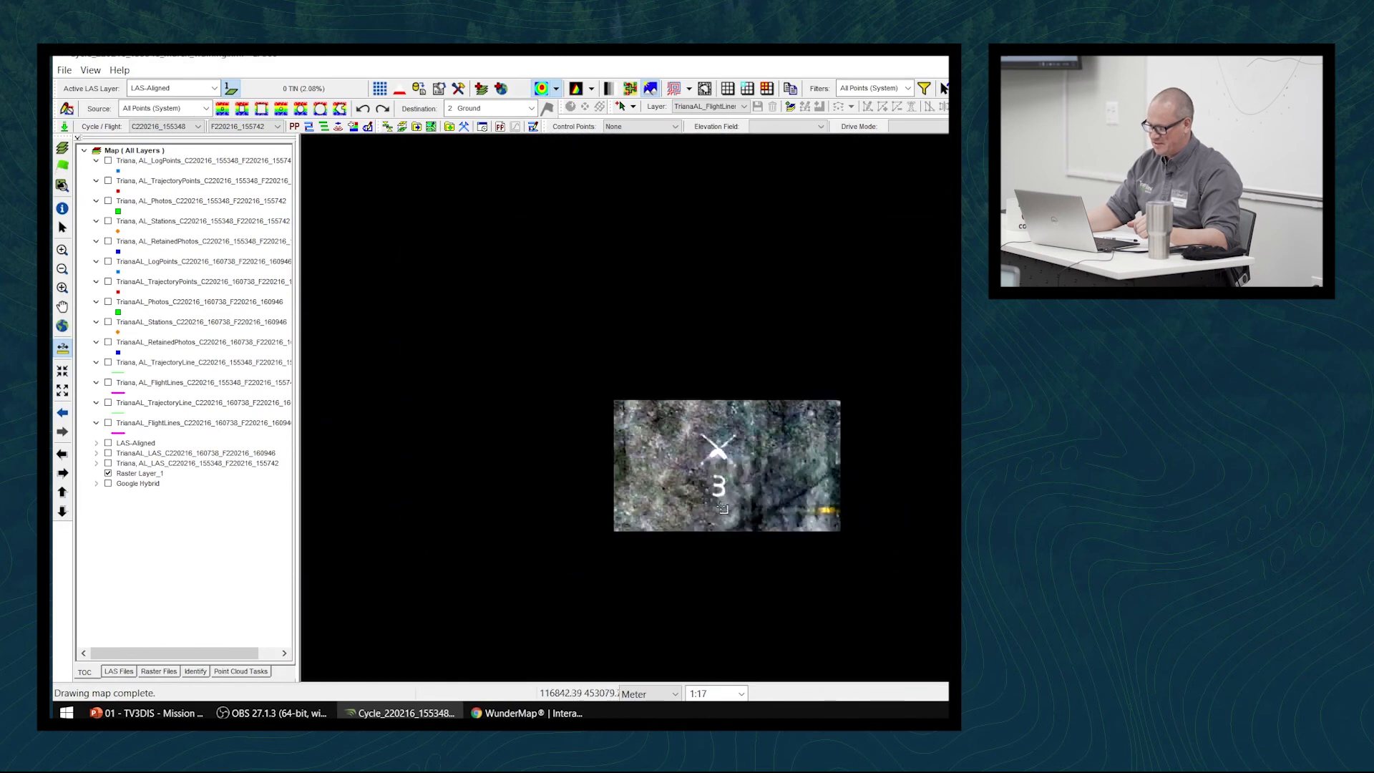
{"action": "middle_click_drag", "start_coordinate": [637, 562], "coordinate": [913, 341]}
{"action": "middle_click_drag", "start_coordinate": [894, 644], "coordinate": [928, 393]}
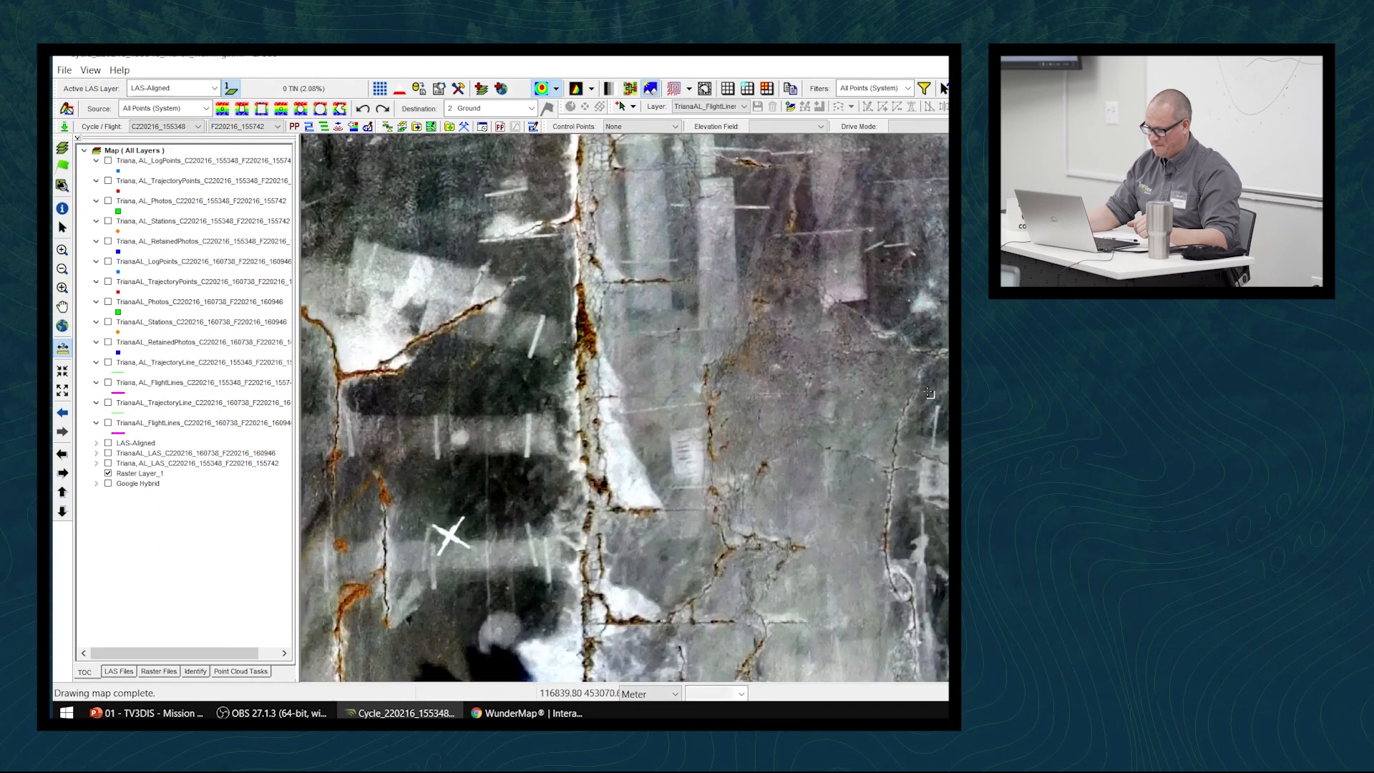
{"action": "mouse_move", "coordinate": [833, 544]}
{"action": "middle_mouse_down"}
{"action": "mouse_move", "coordinate": [831, 462]}
{"action": "mouse_move", "coordinate": [847, 433]}
{"action": "middle_mouse_up"}
{"action": "scroll", "coordinate": [464, 426], "scroll_direction": "up", "scroll_amount": 2}
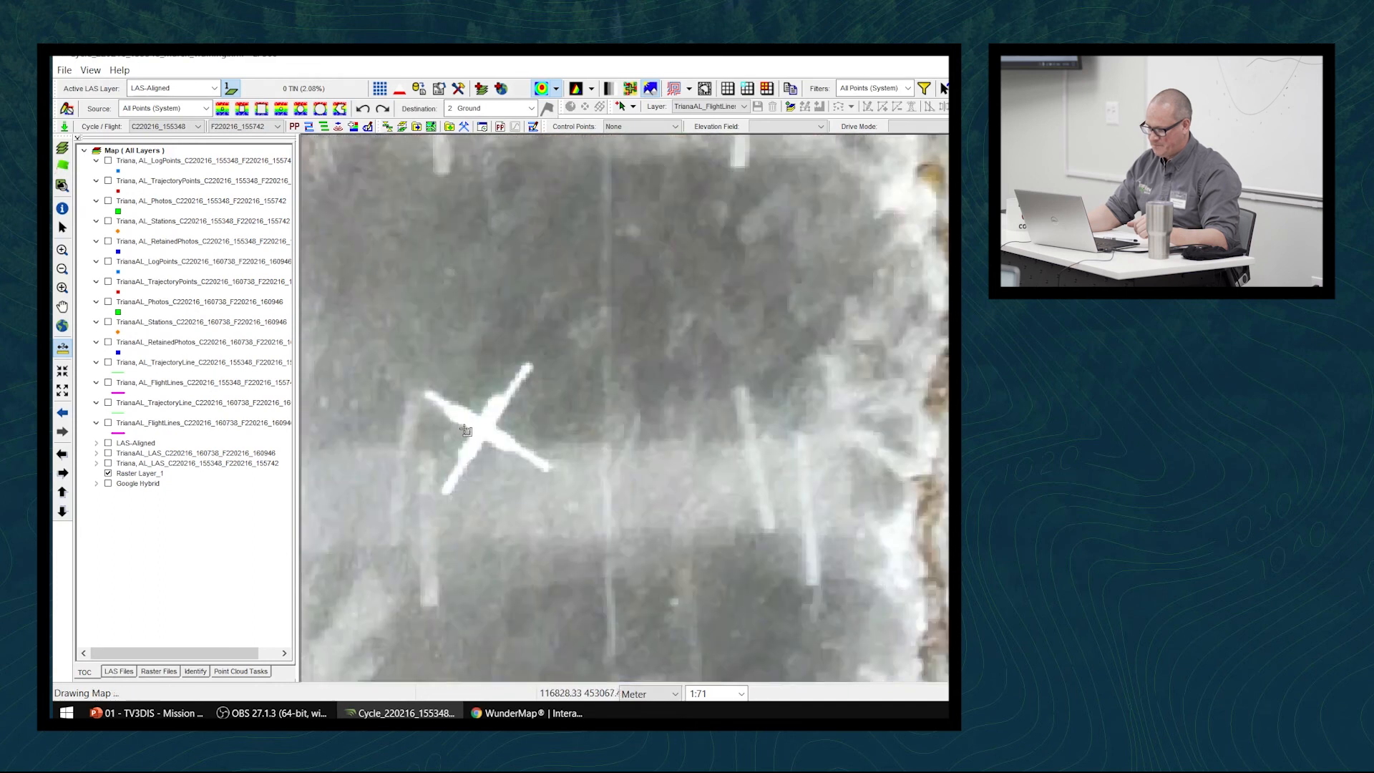
{"action": "scroll", "coordinate": [464, 428], "scroll_direction": "down", "scroll_amount": 5}
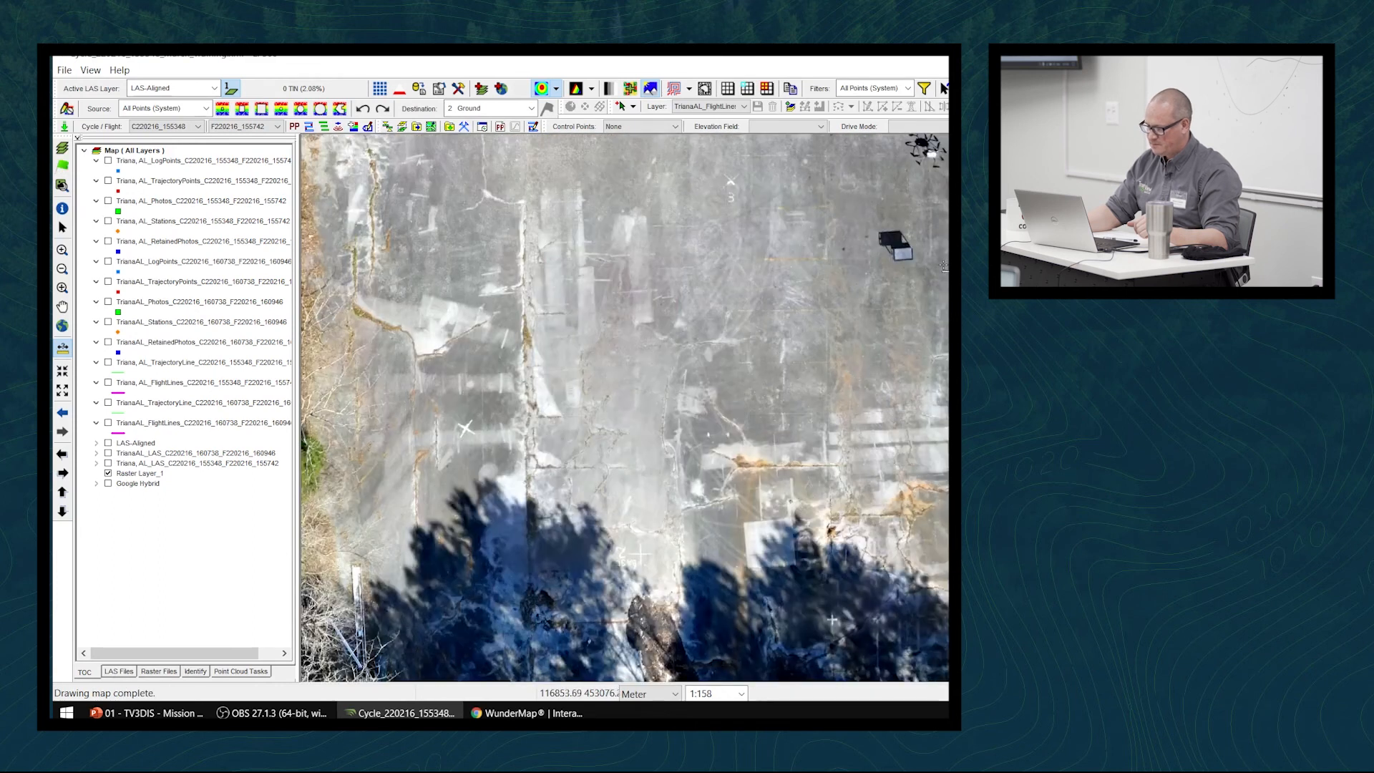
Inspect the drone on the paved lot at close range and bring the wider orthophoto back into view
{"action": "middle_click_drag", "start_coordinate": [945, 171], "coordinate": [886, 466]}
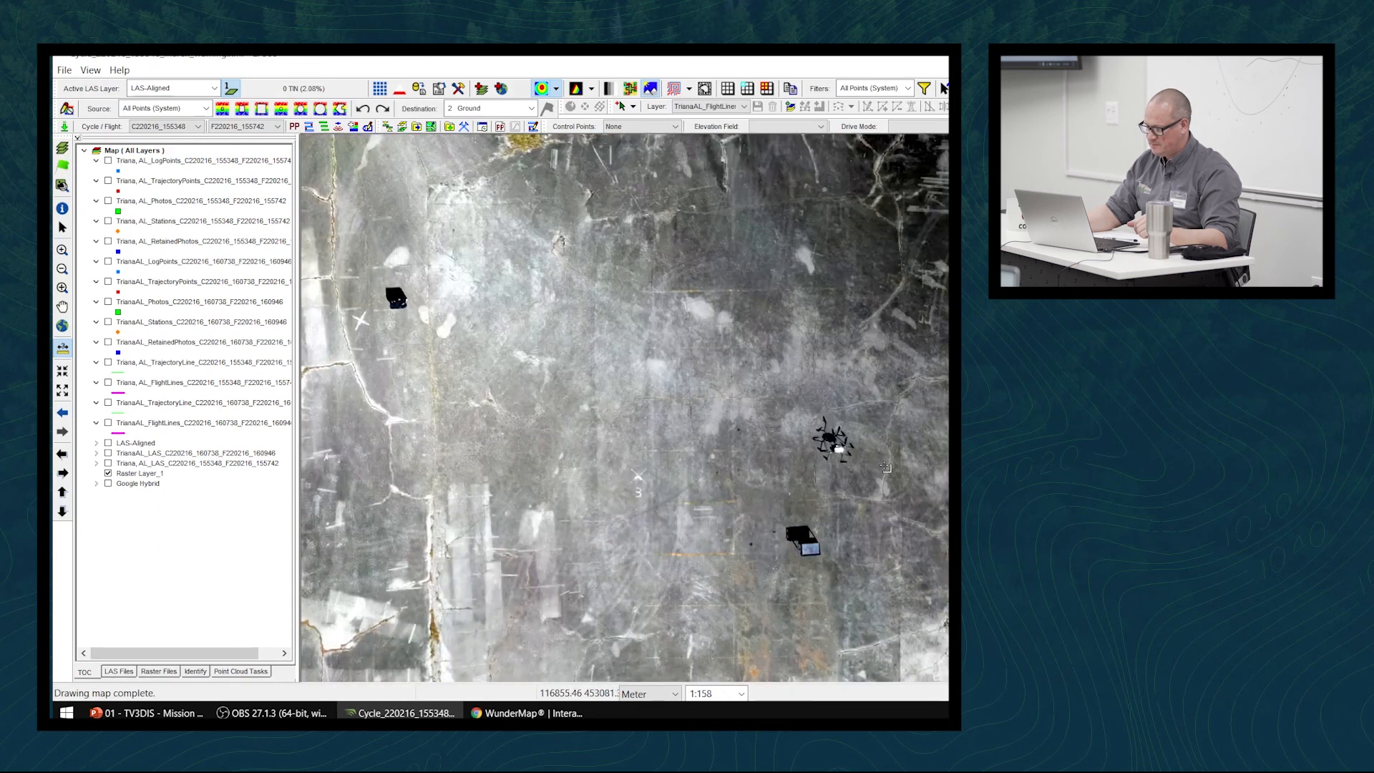
{"action": "scroll", "coordinate": [886, 467], "scroll_direction": "up", "scroll_amount": 2}
{"action": "scroll", "coordinate": [947, 501], "scroll_direction": "down", "scroll_amount": 5}
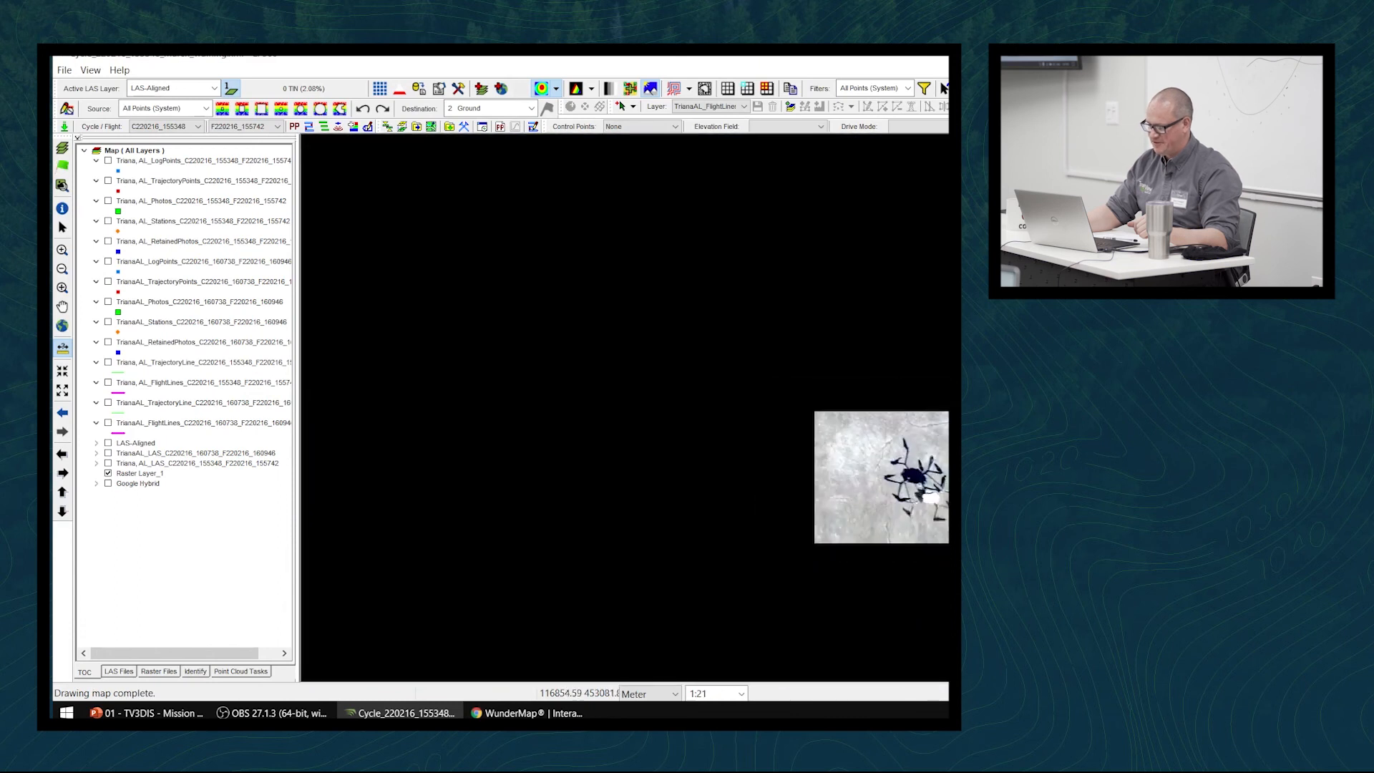
{"action": "scroll", "coordinate": [946, 507], "scroll_direction": "up", "scroll_amount": 7}
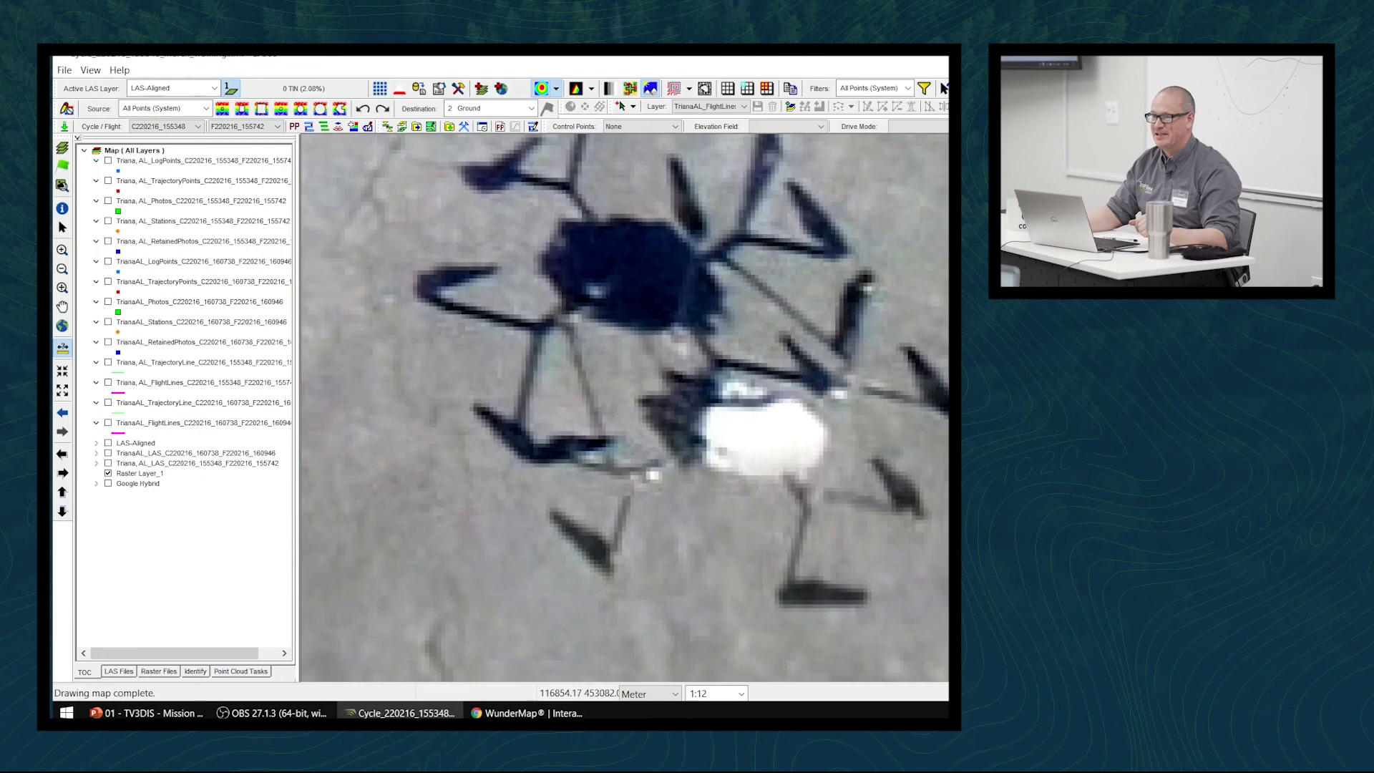
{"action": "left_click_drag", "start_coordinate": [741, 276], "coordinate": [917, 373]}
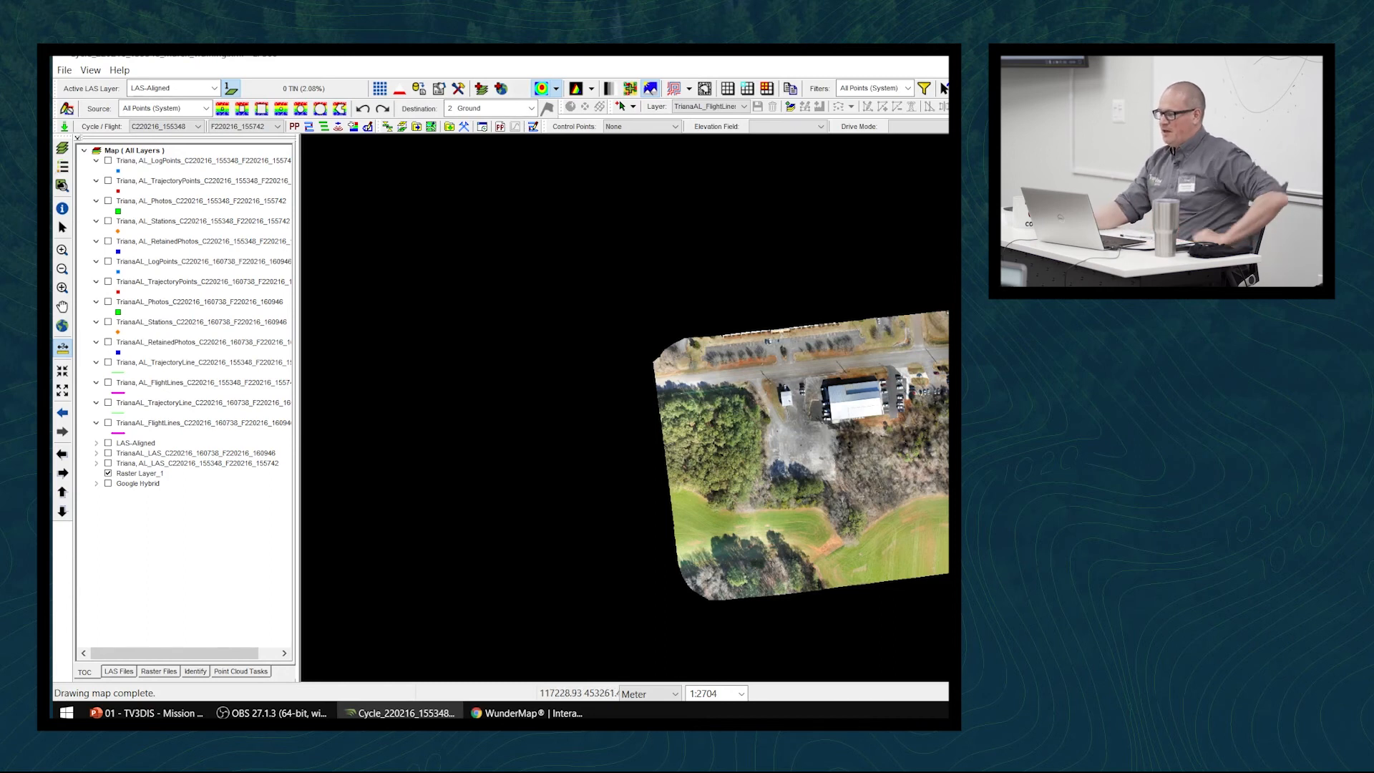
{"action": "left_click_drag", "start_coordinate": [789, 509], "coordinate": [739, 508]}
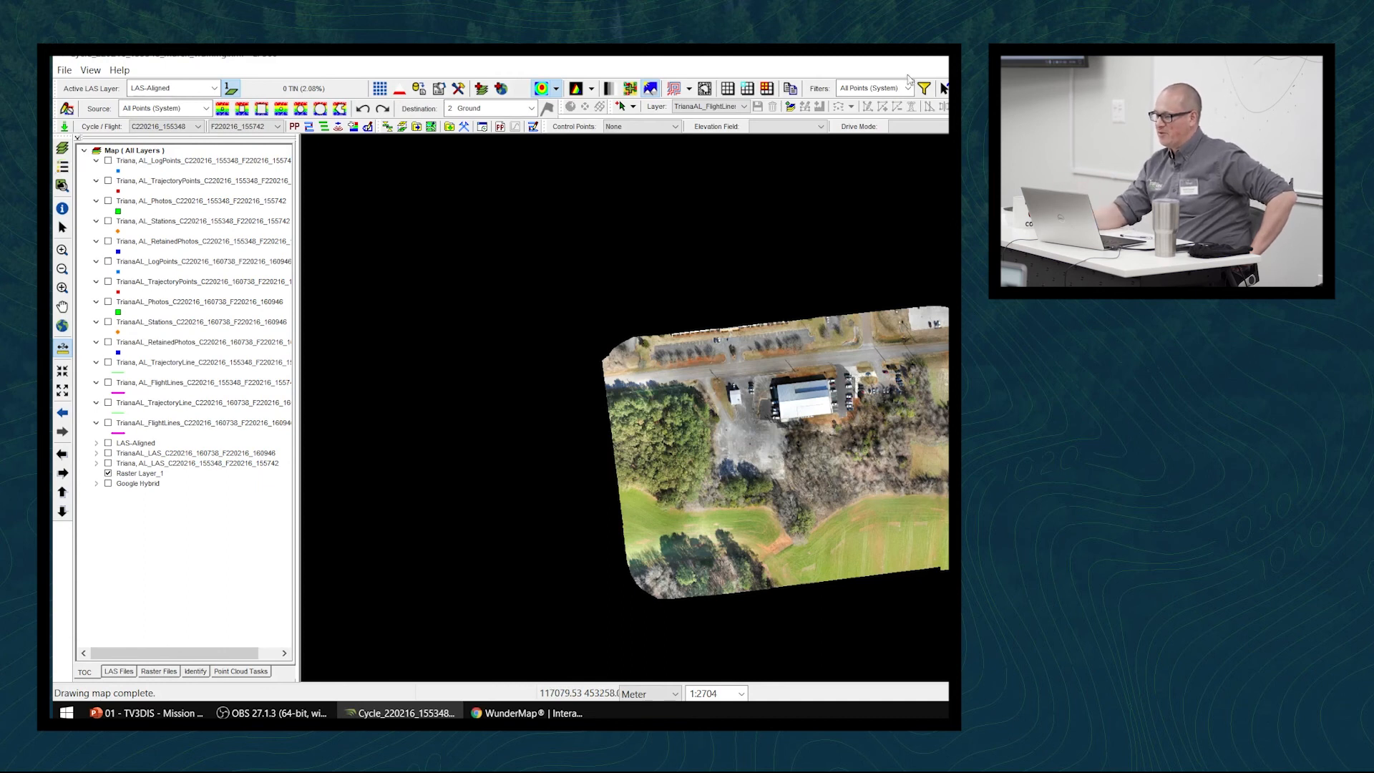
{"action": "left_click", "coordinate": [481, 88]}
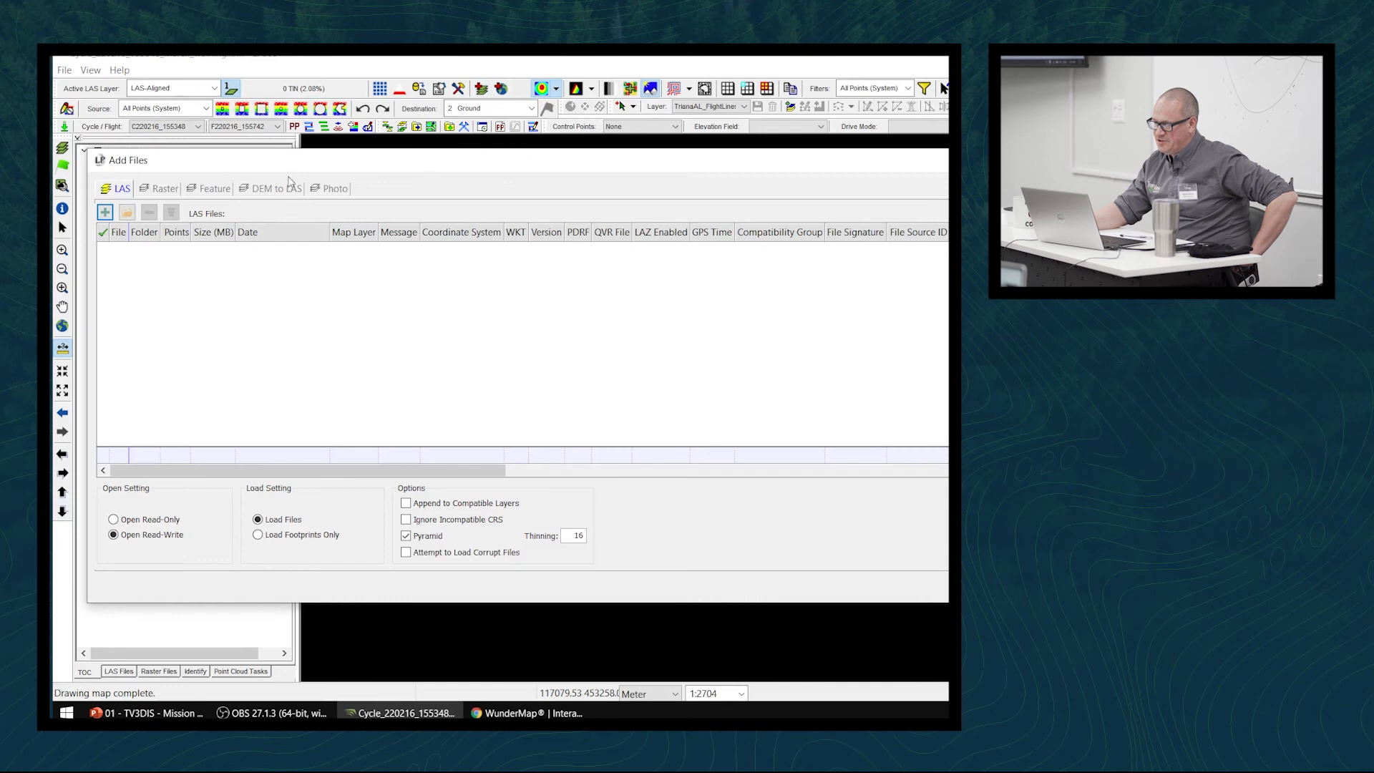
{"action": "left_click", "coordinate": [208, 192]}
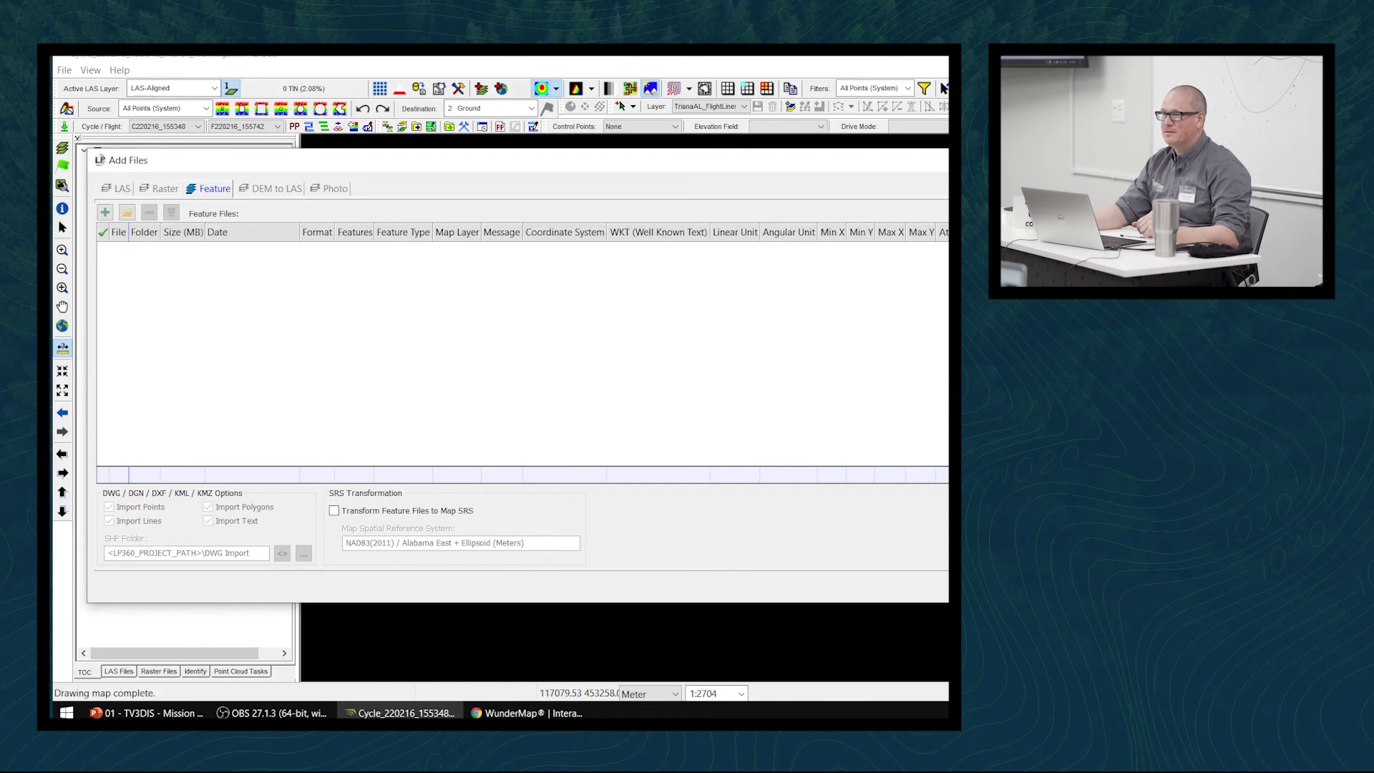
{"action": "key", "text": "Escape"}
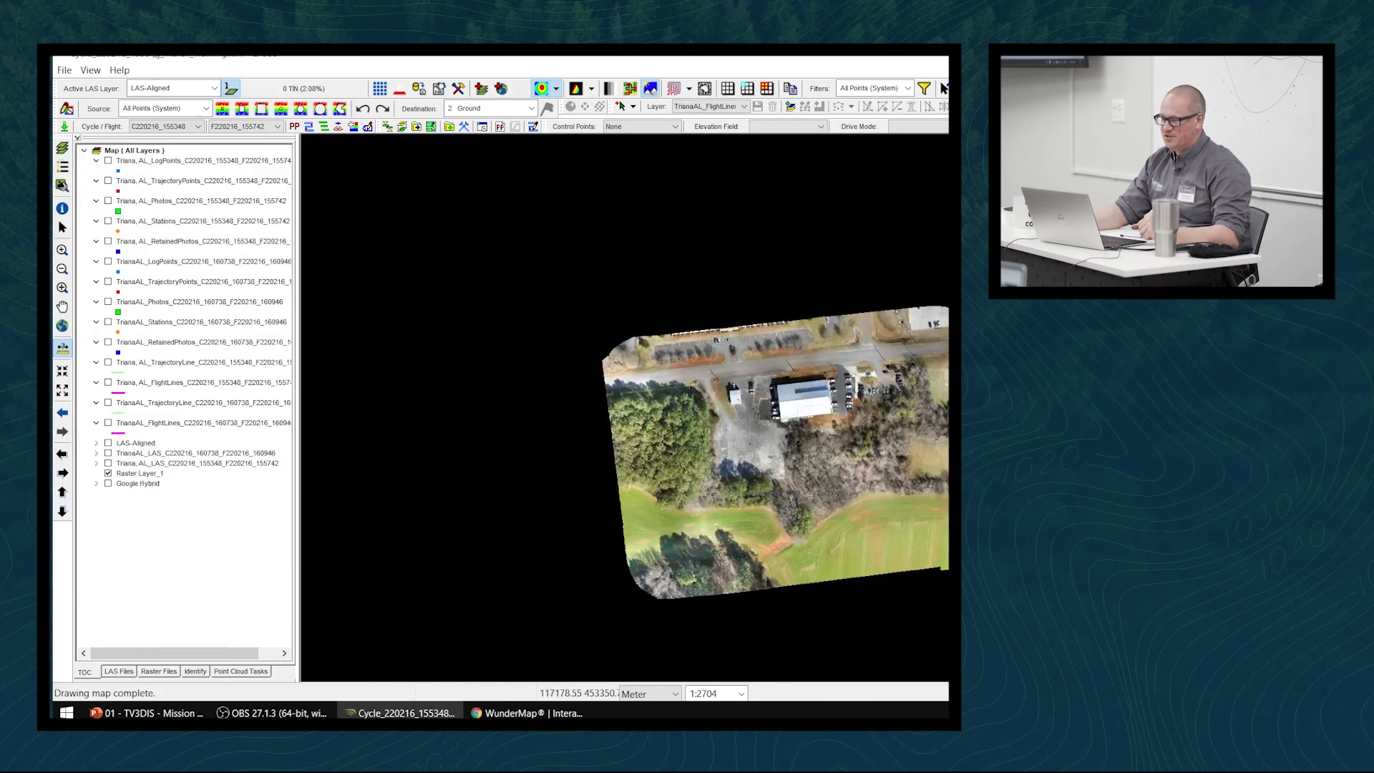
Start an ASCII XYZ+ point file import with Shapefiles as the output format
{"action": "left_click", "coordinate": [64, 71]}
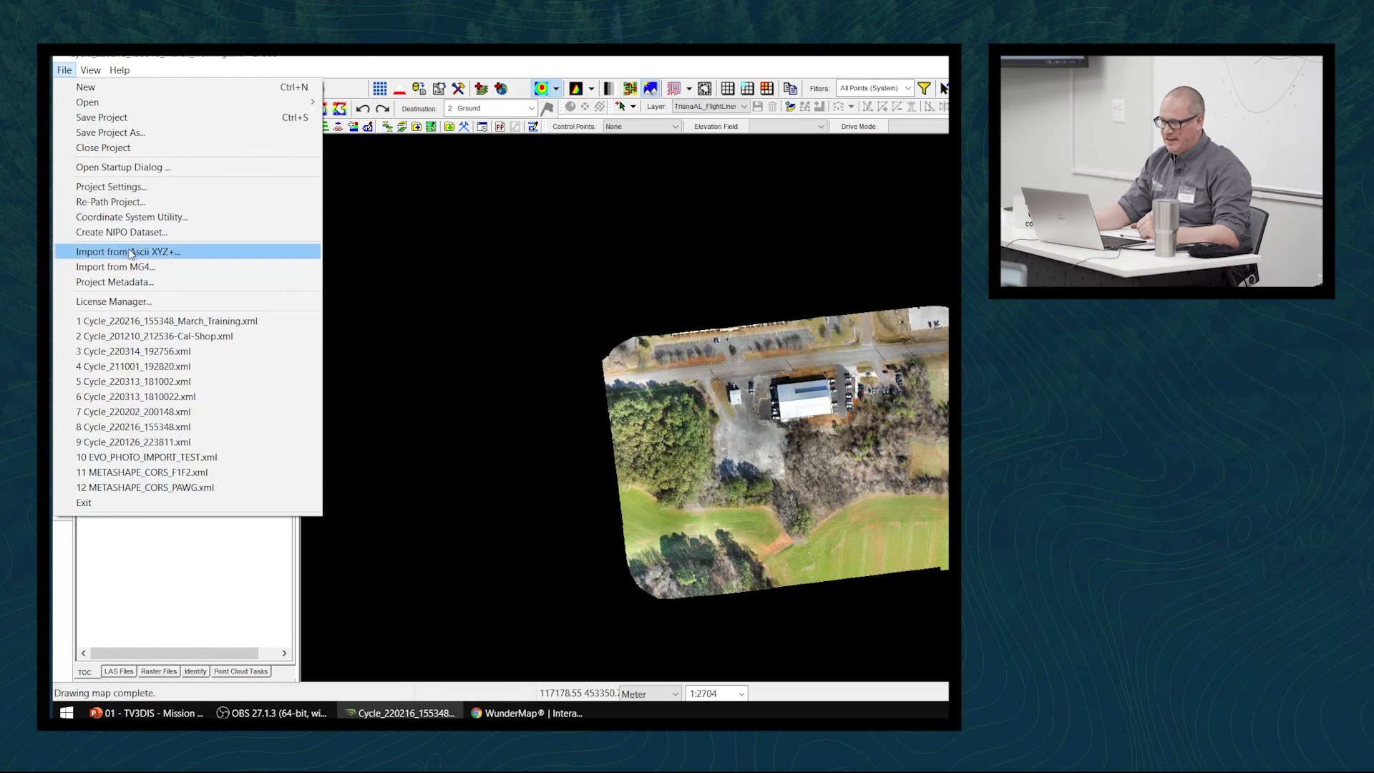
{"action": "left_click", "coordinate": [212, 258]}
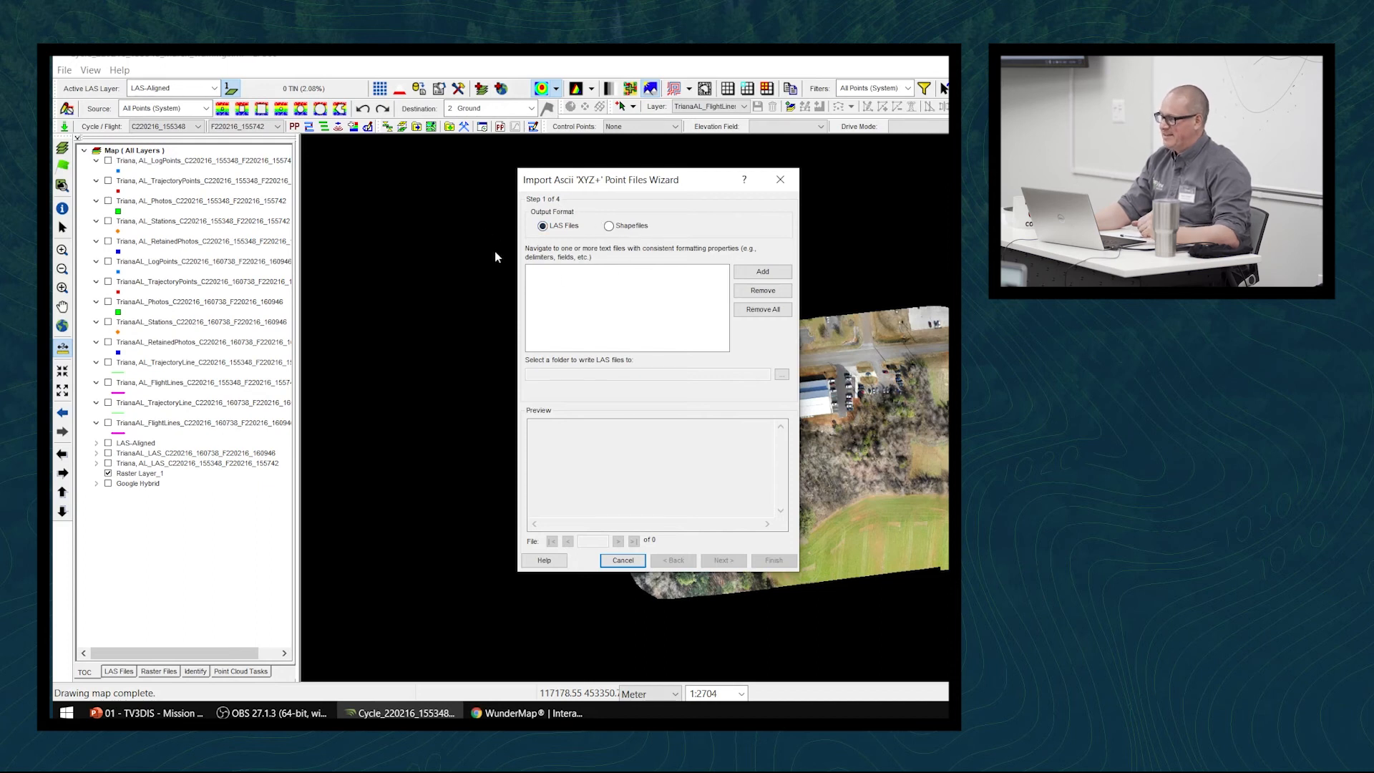
{"action": "left_click", "coordinate": [613, 228]}
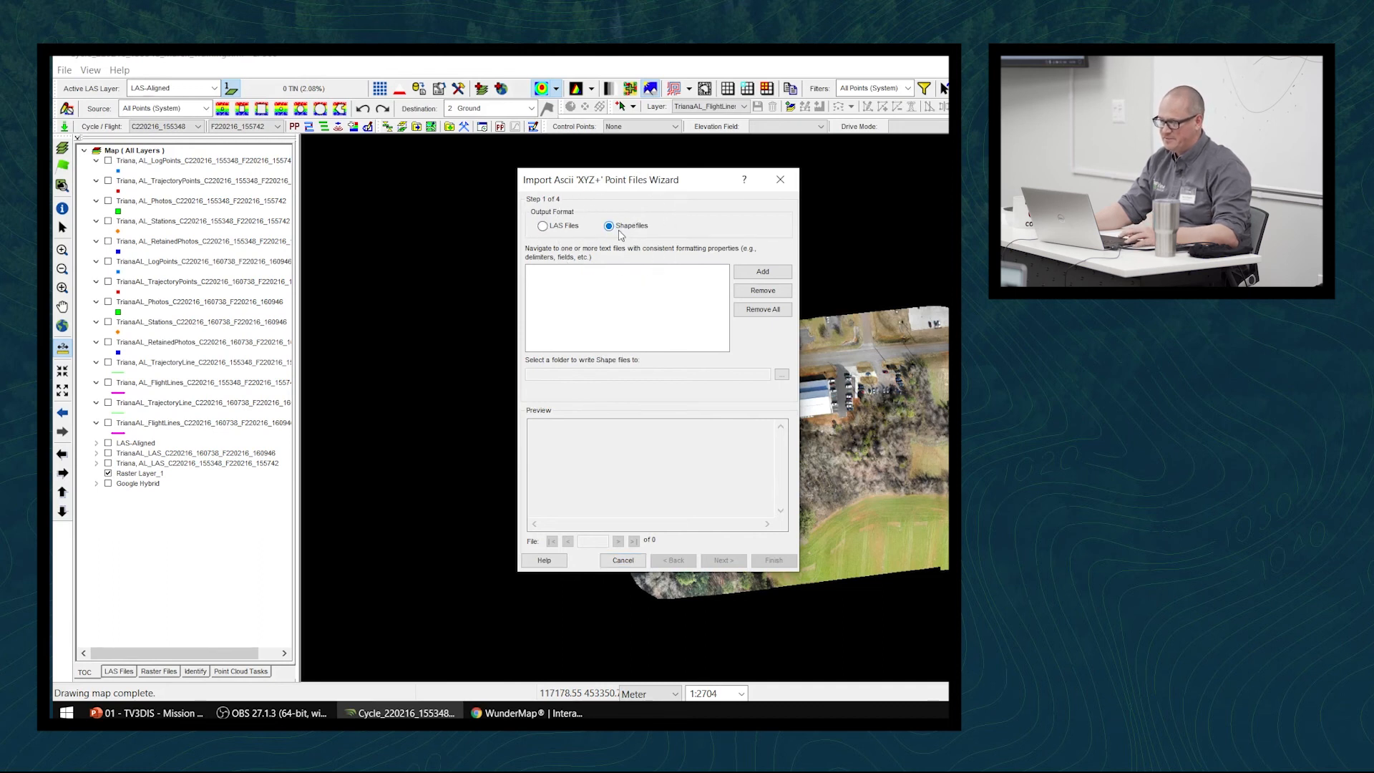
Browse for the ASCII file to import and select 210518-TRIANA.txt in D:\00_CONTROL_POINTS
{"action": "left_click", "coordinate": [761, 275]}
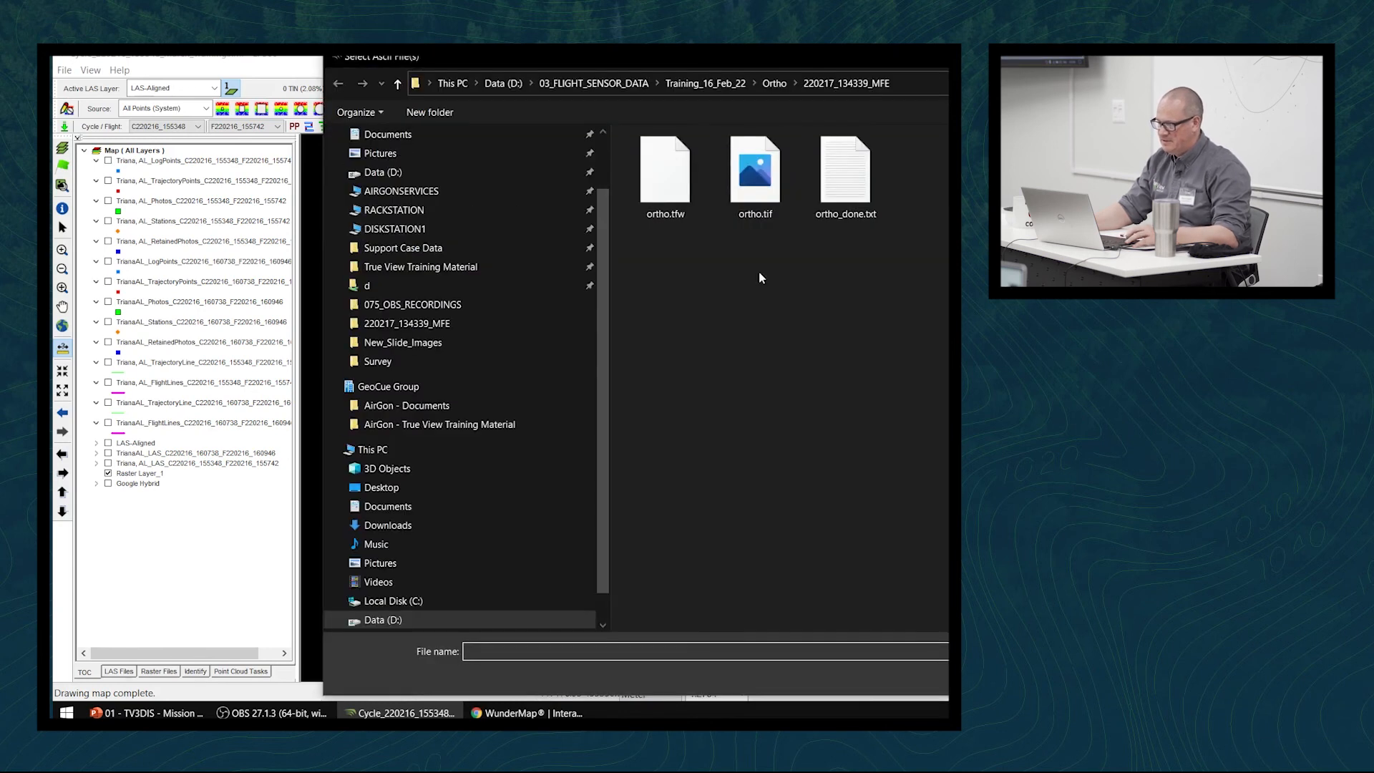
{"action": "left_click", "coordinate": [708, 83]}
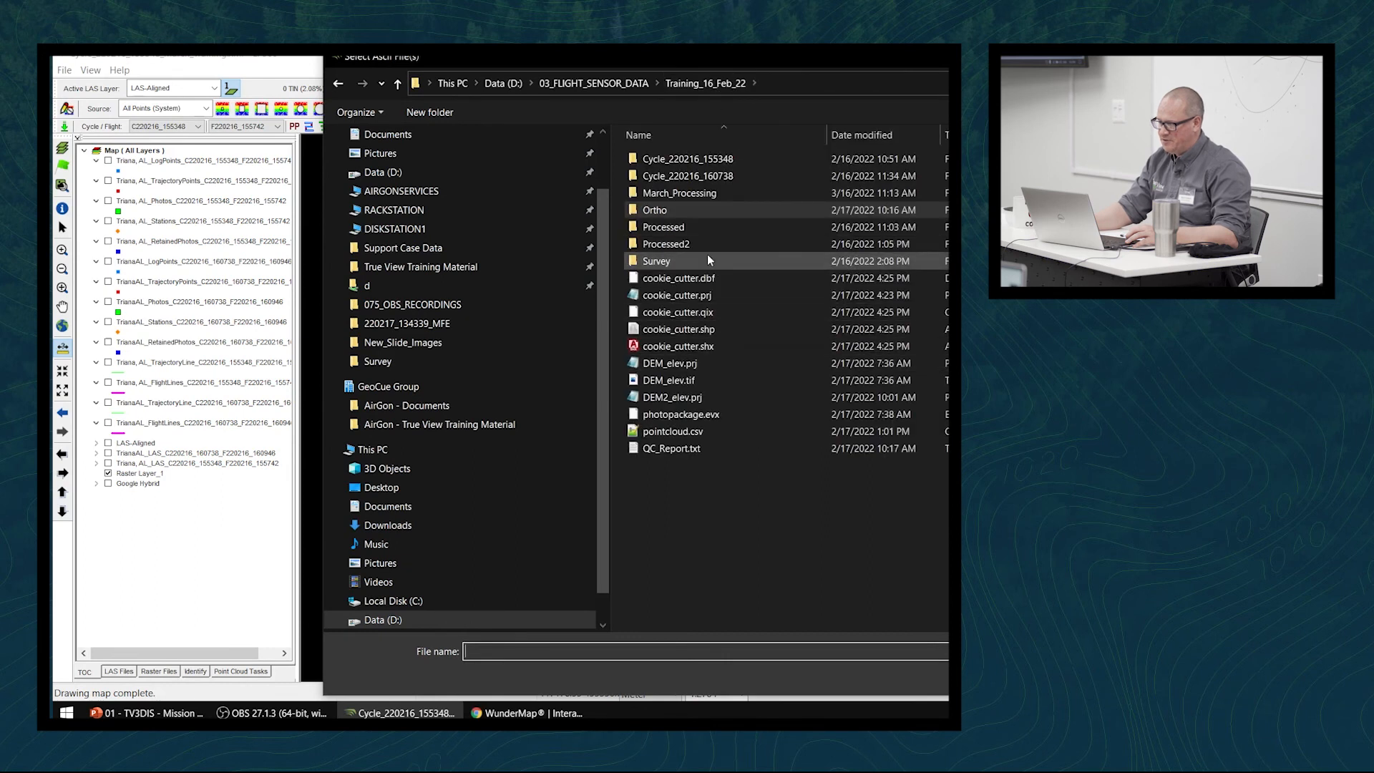
{"action": "double_click", "coordinate": [707, 260]}
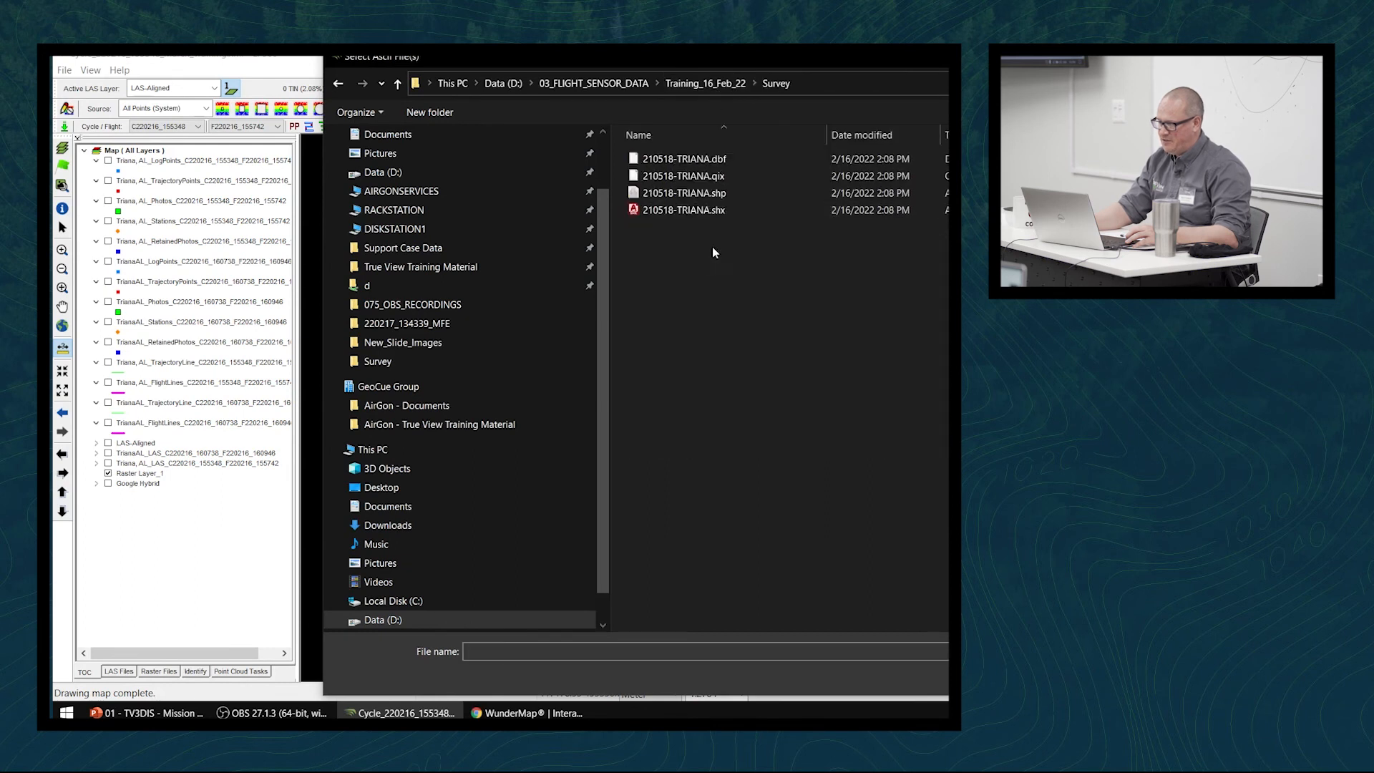
{"action": "left_click", "coordinate": [713, 84]}
{"action": "left_click", "coordinate": [601, 83]}
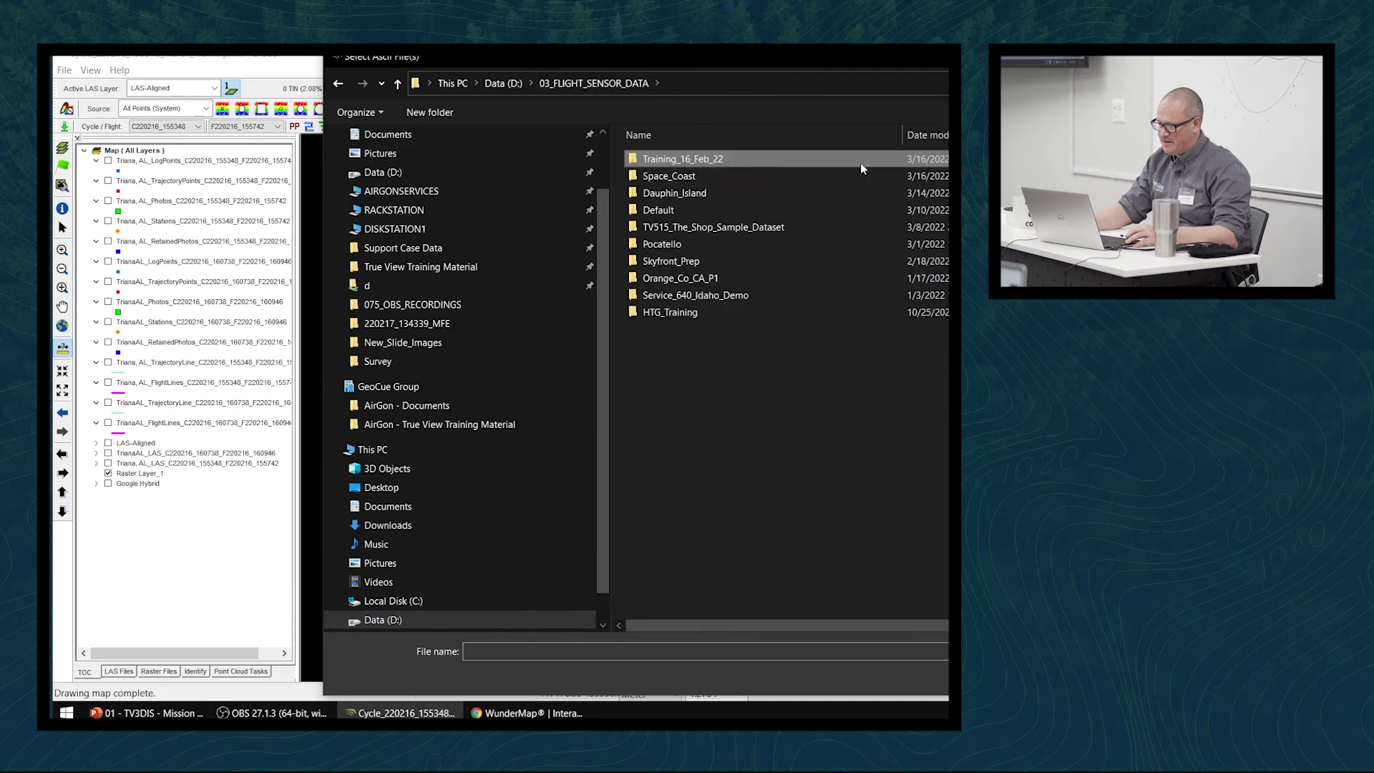
{"action": "left_click", "coordinate": [507, 84]}
{"action": "double_click", "coordinate": [721, 159]}
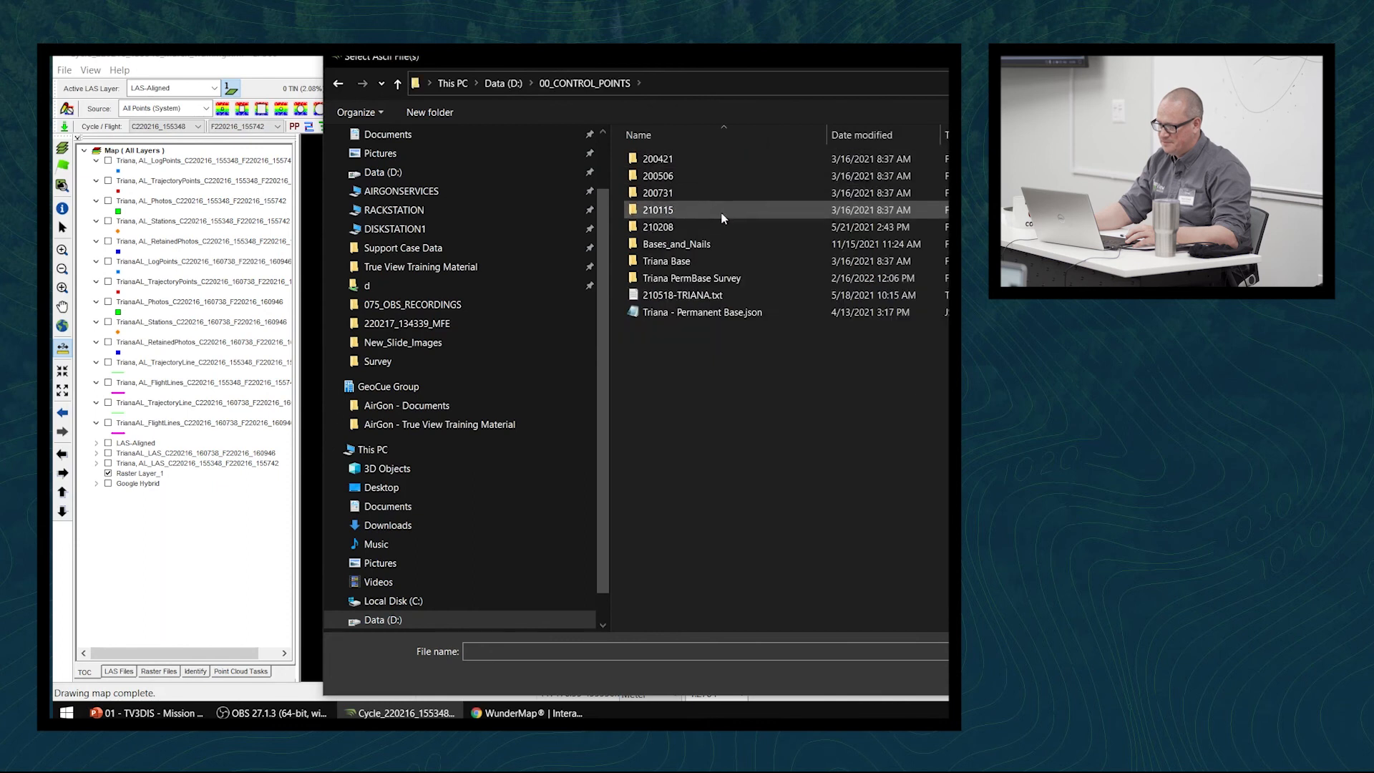
{"action": "left_click", "coordinate": [729, 293]}
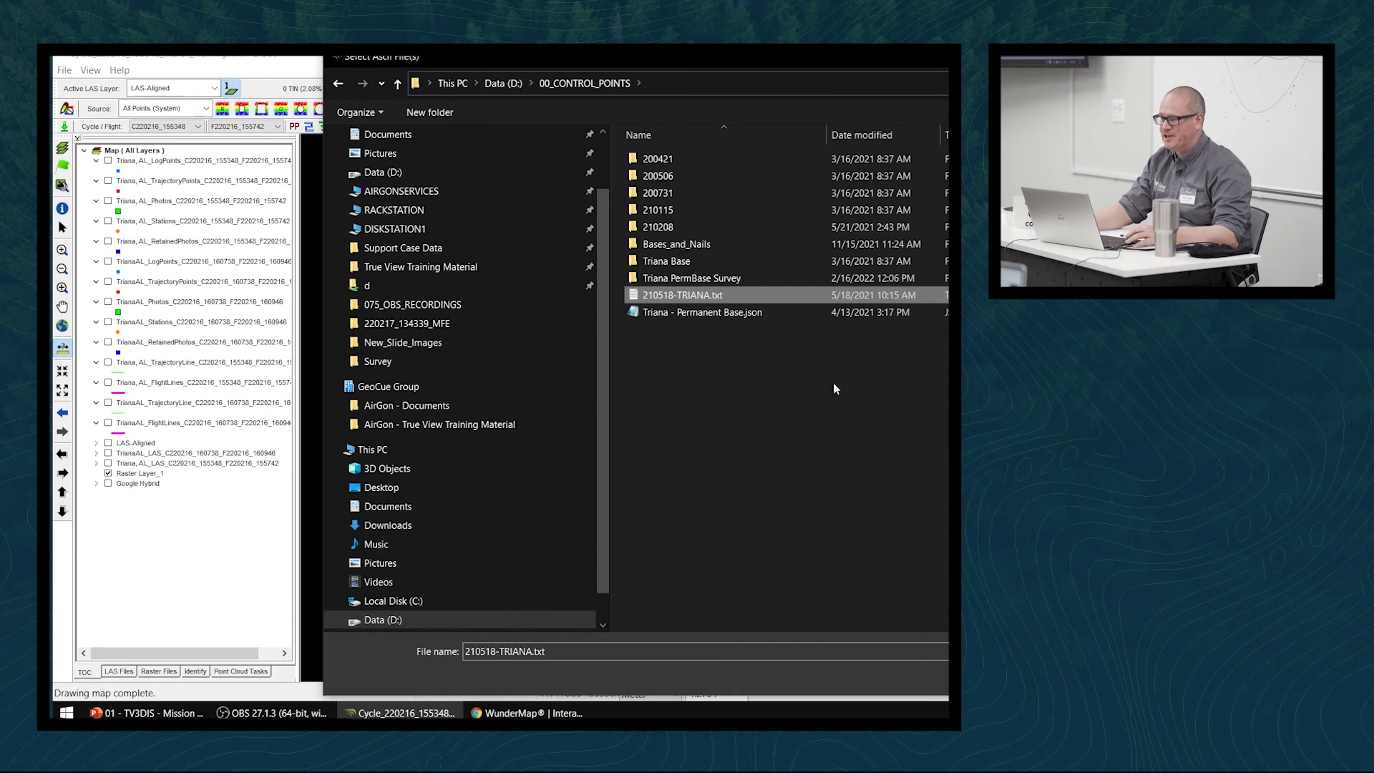
Check the point number, coordinate and code columns of 210518-TRIANA.txt in Notepad and add the file to the import
{"action": "right_click", "coordinate": [674, 299]}
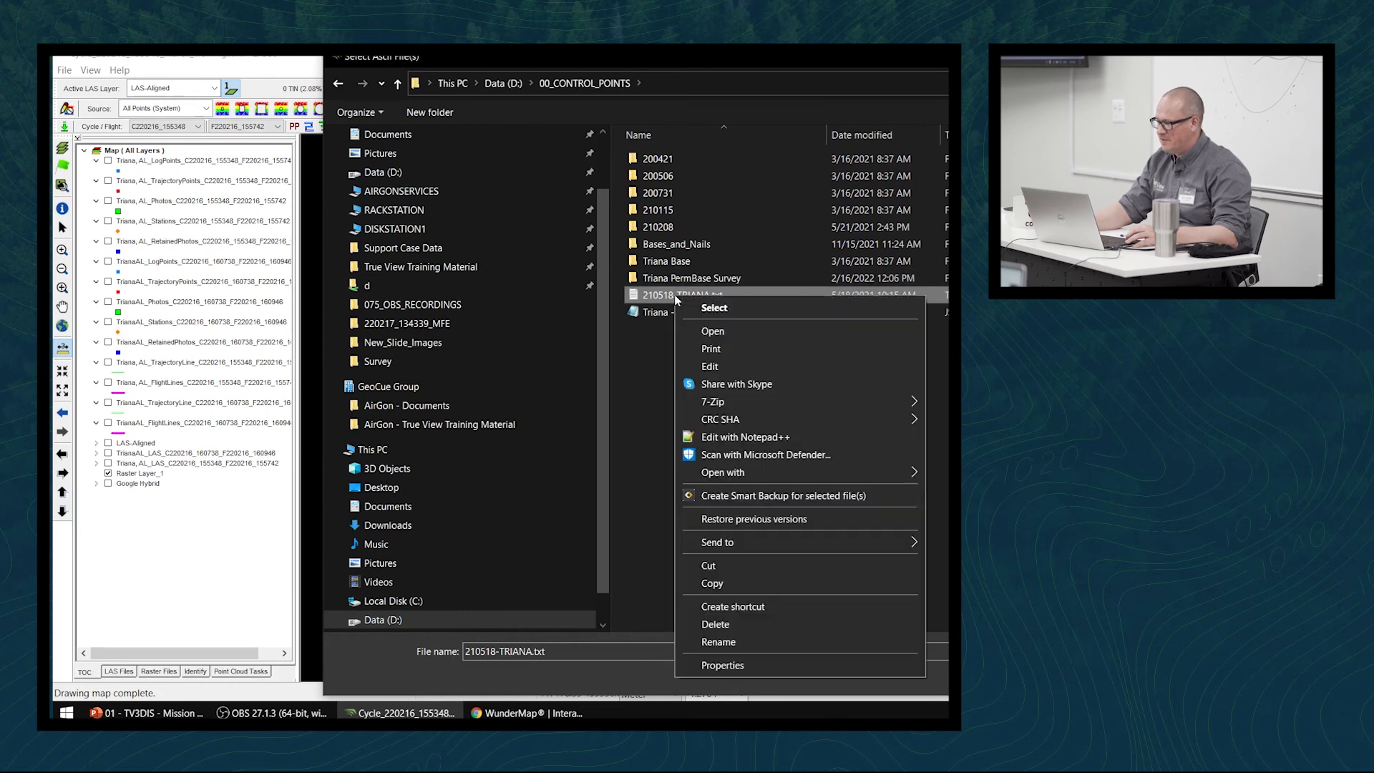
{"action": "left_click", "coordinate": [701, 362]}
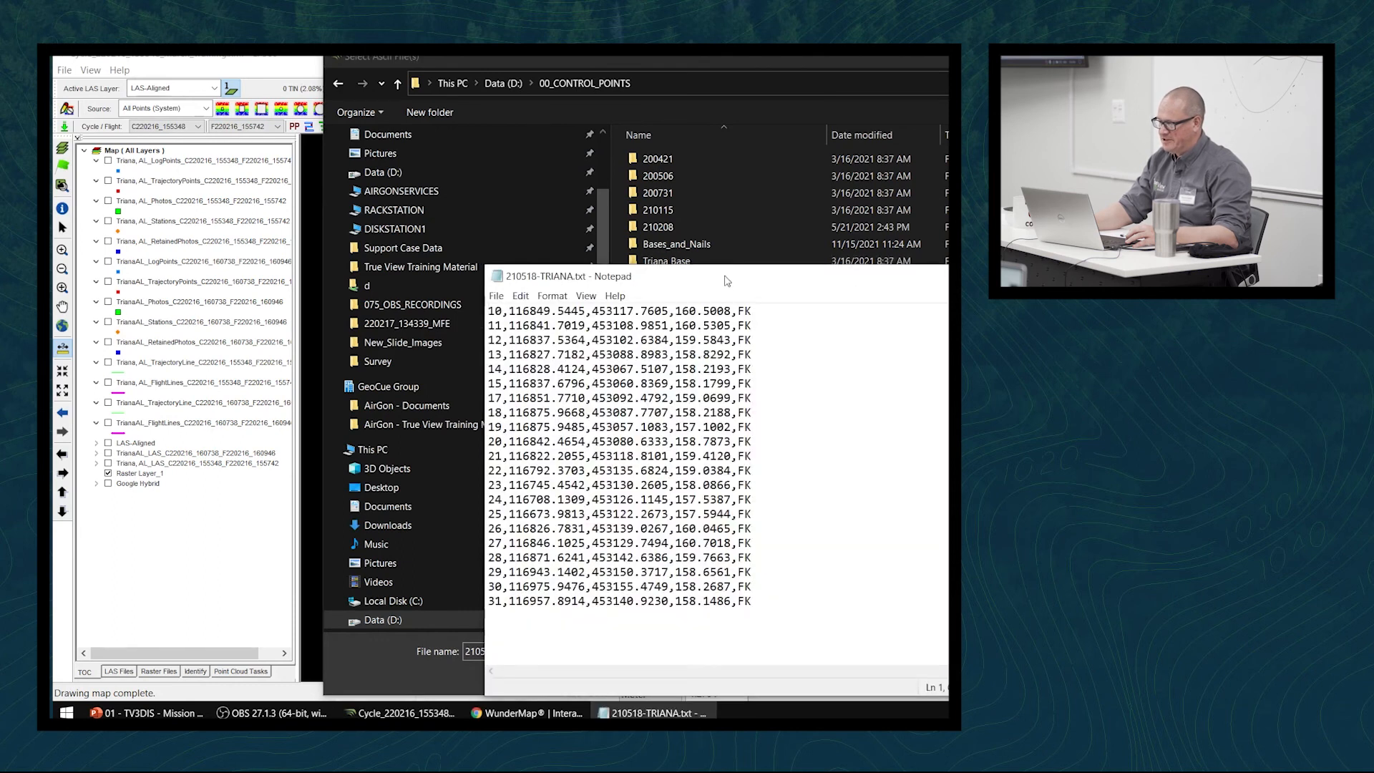
{"action": "left_click_drag", "start_coordinate": [719, 278], "coordinate": [680, 109]}
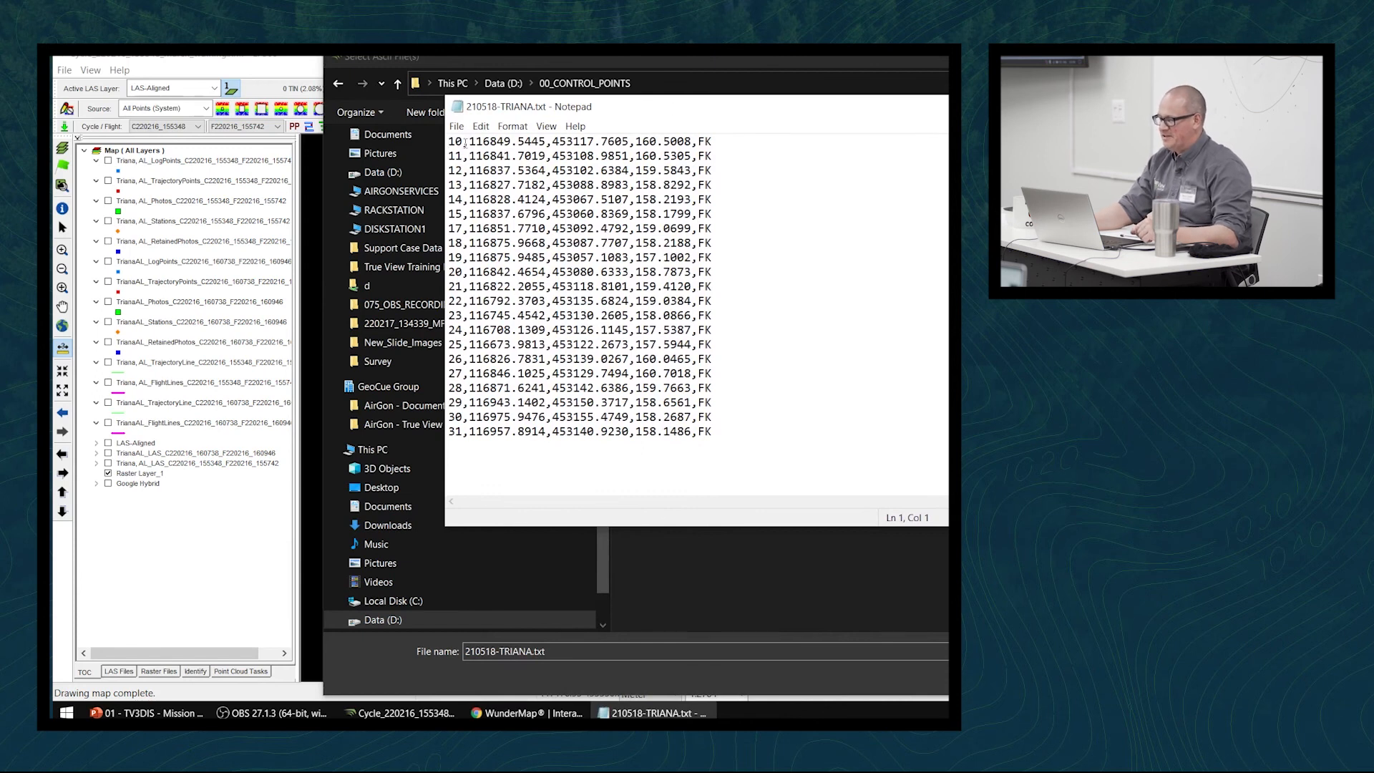
{"action": "left_click_drag", "start_coordinate": [465, 142], "coordinate": [449, 142]}
{"action": "left_click", "coordinate": [497, 141]}
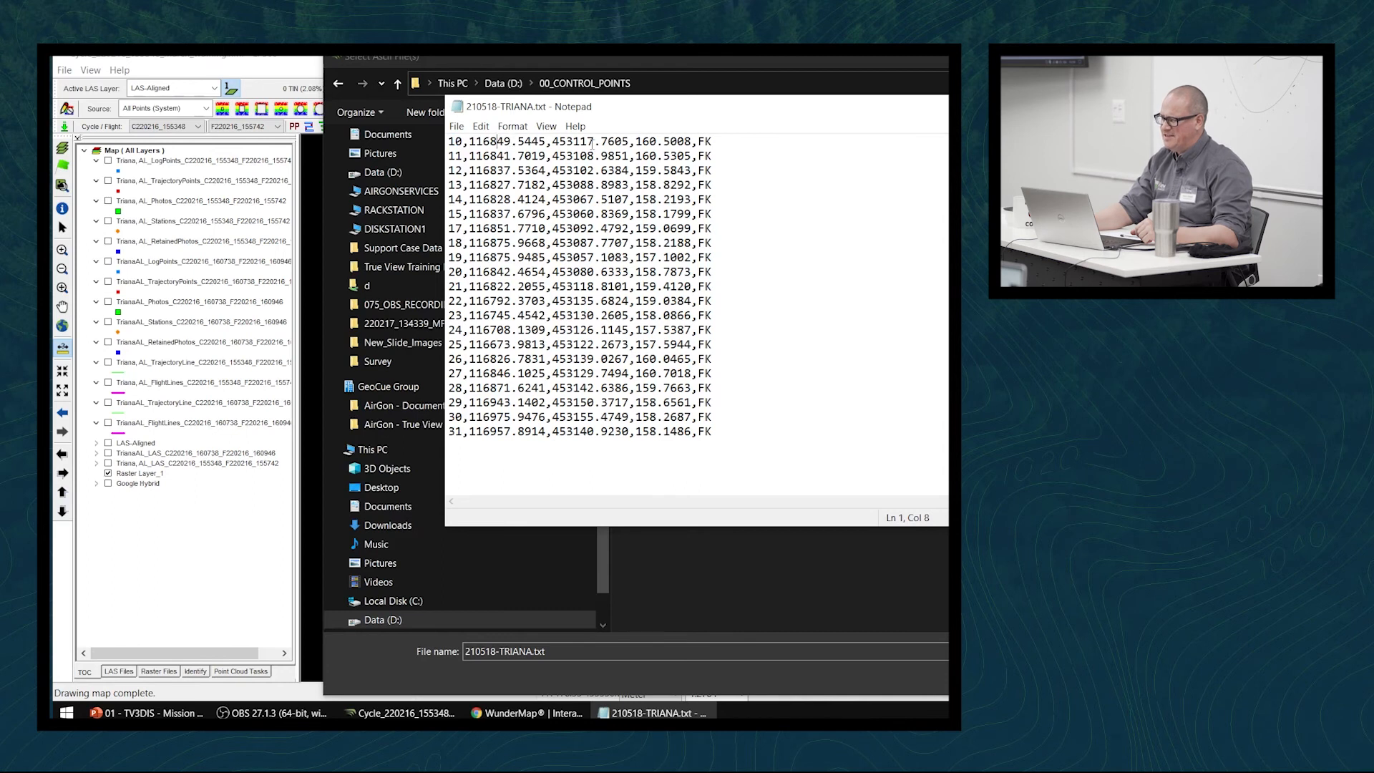
{"action": "left_click_drag", "start_coordinate": [712, 142], "coordinate": [699, 142]}
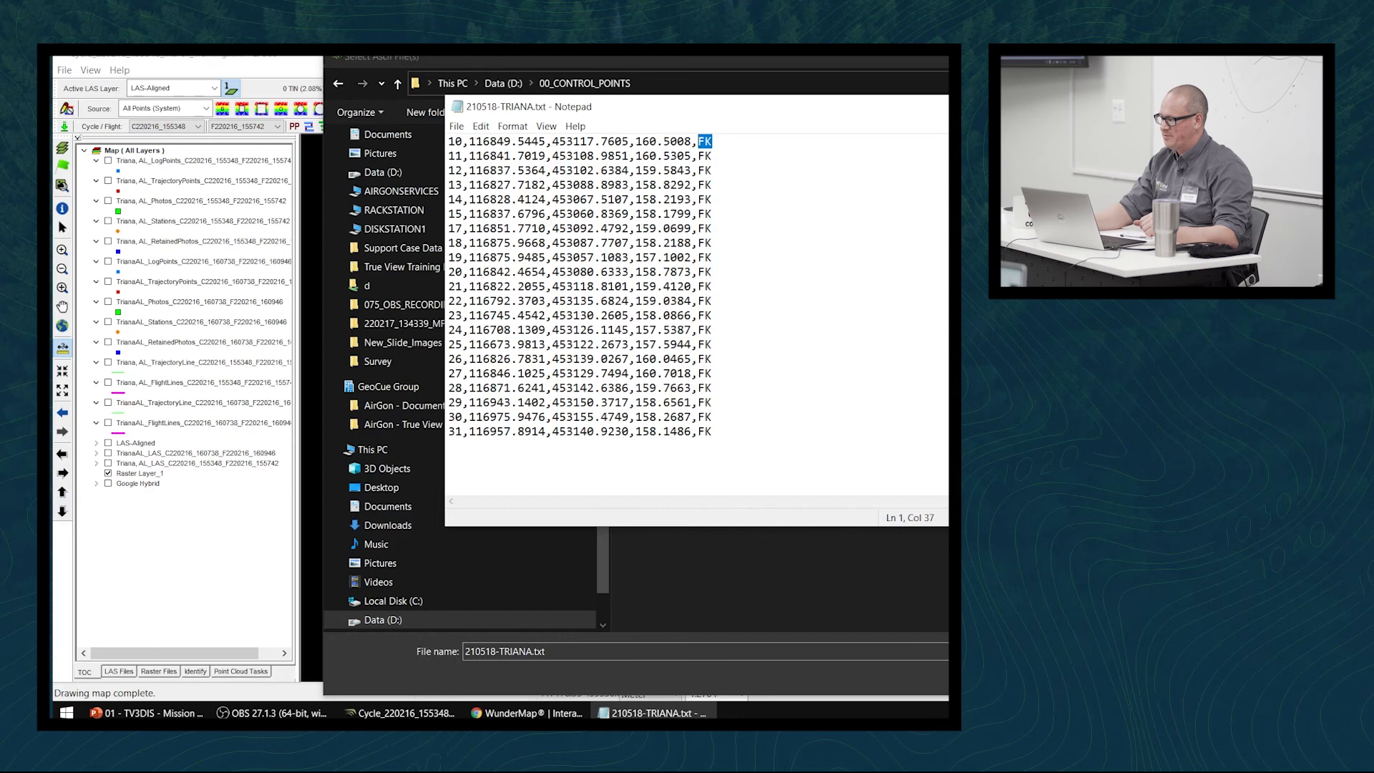
{"action": "key", "text": "alt+F4"}
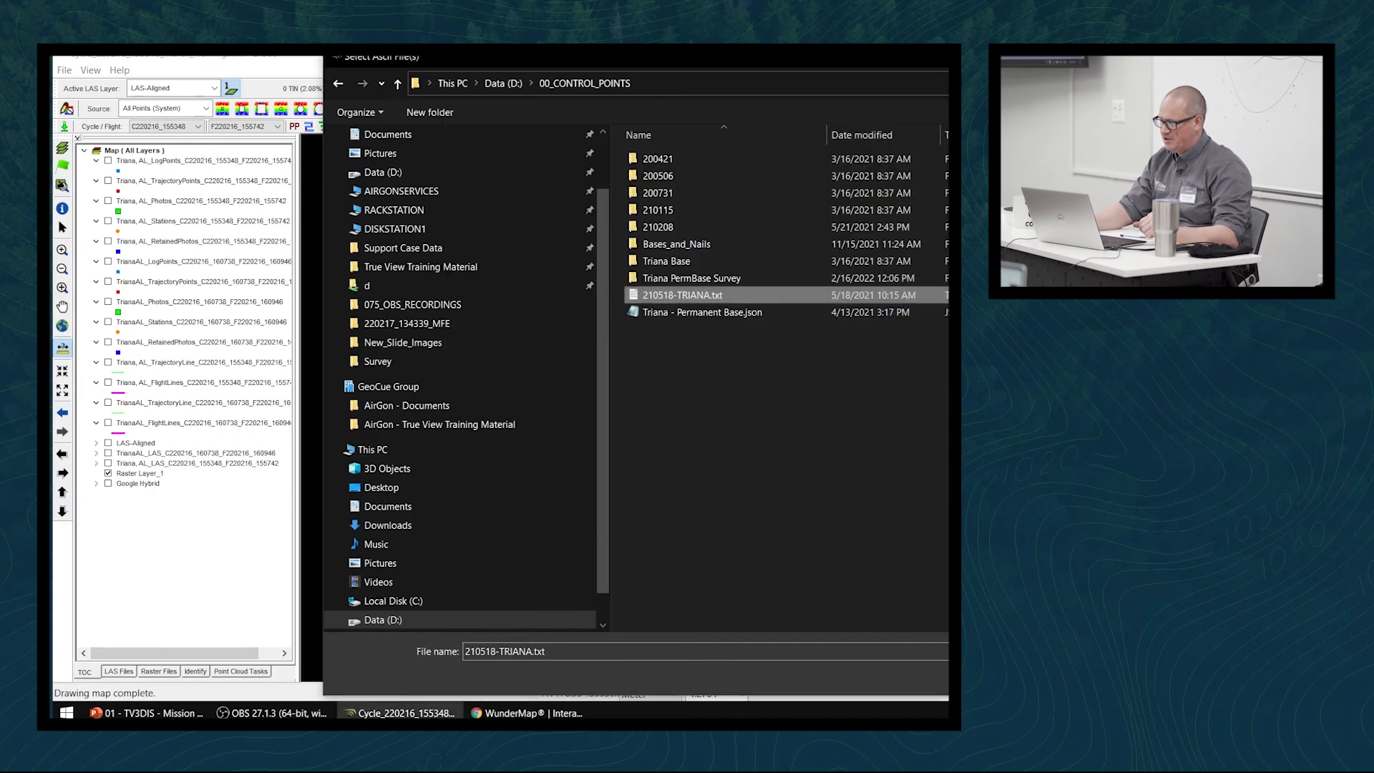
{"action": "key", "text": "Return"}
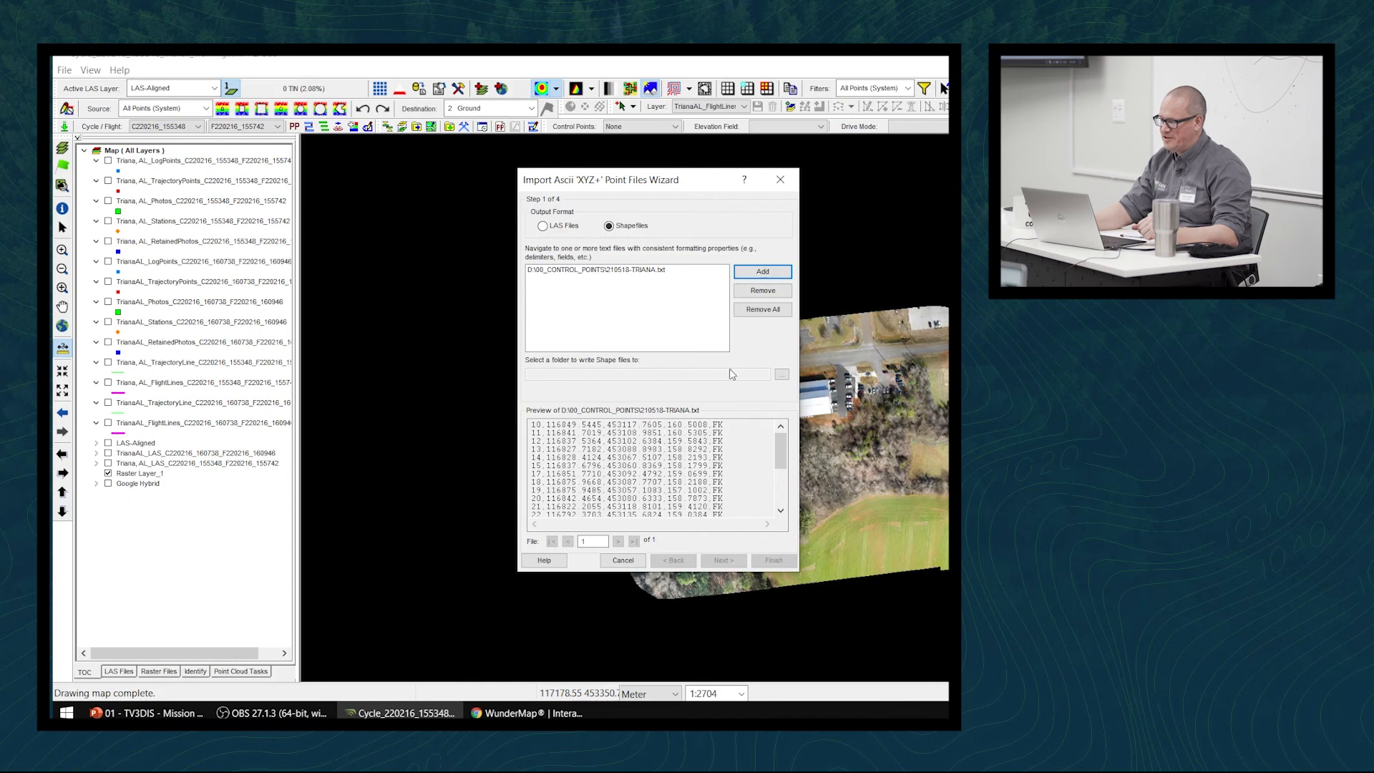
Create a folder named Survey2 in D:\03_FLIGHT_SENSOR_DATA\Training_16_Feb_22 for the output shapefiles
{"action": "left_click", "coordinate": [781, 376]}
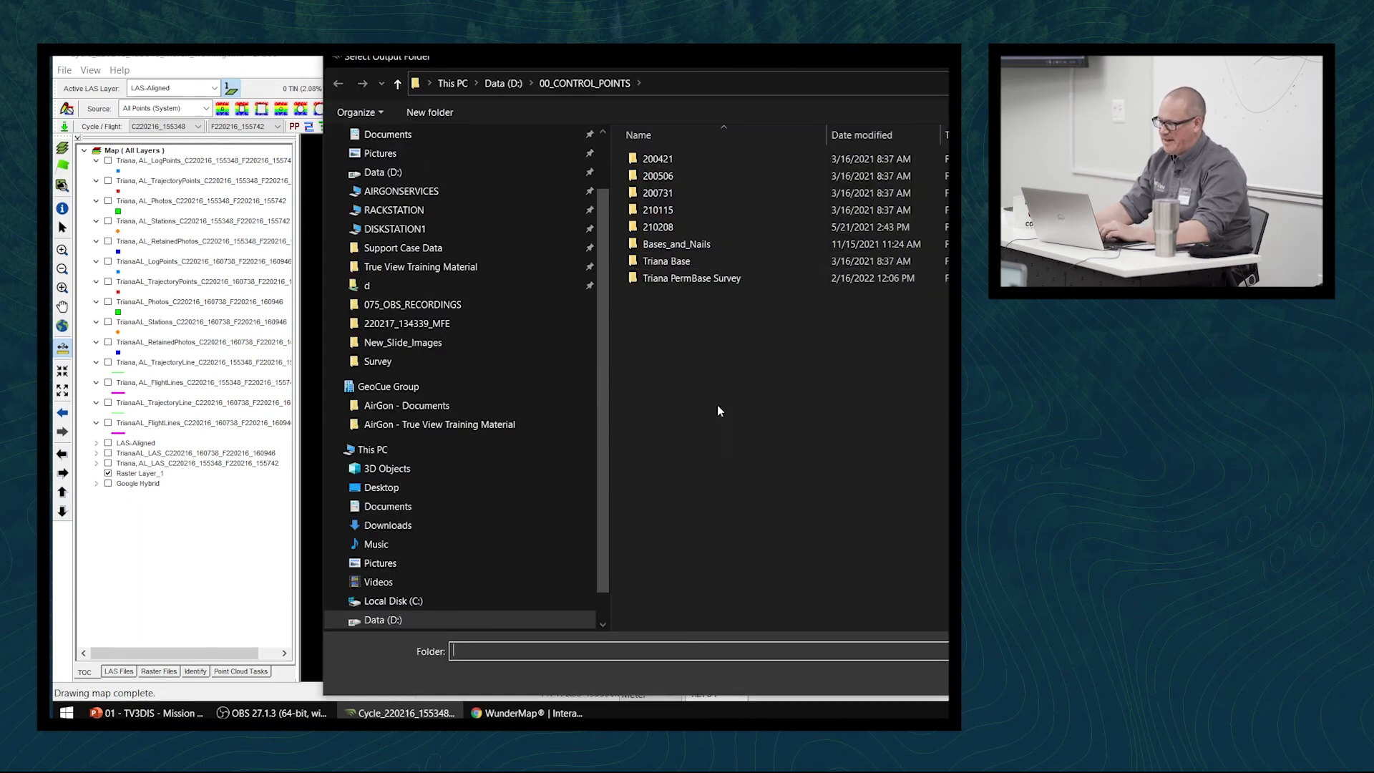
{"action": "left_click", "coordinate": [509, 85]}
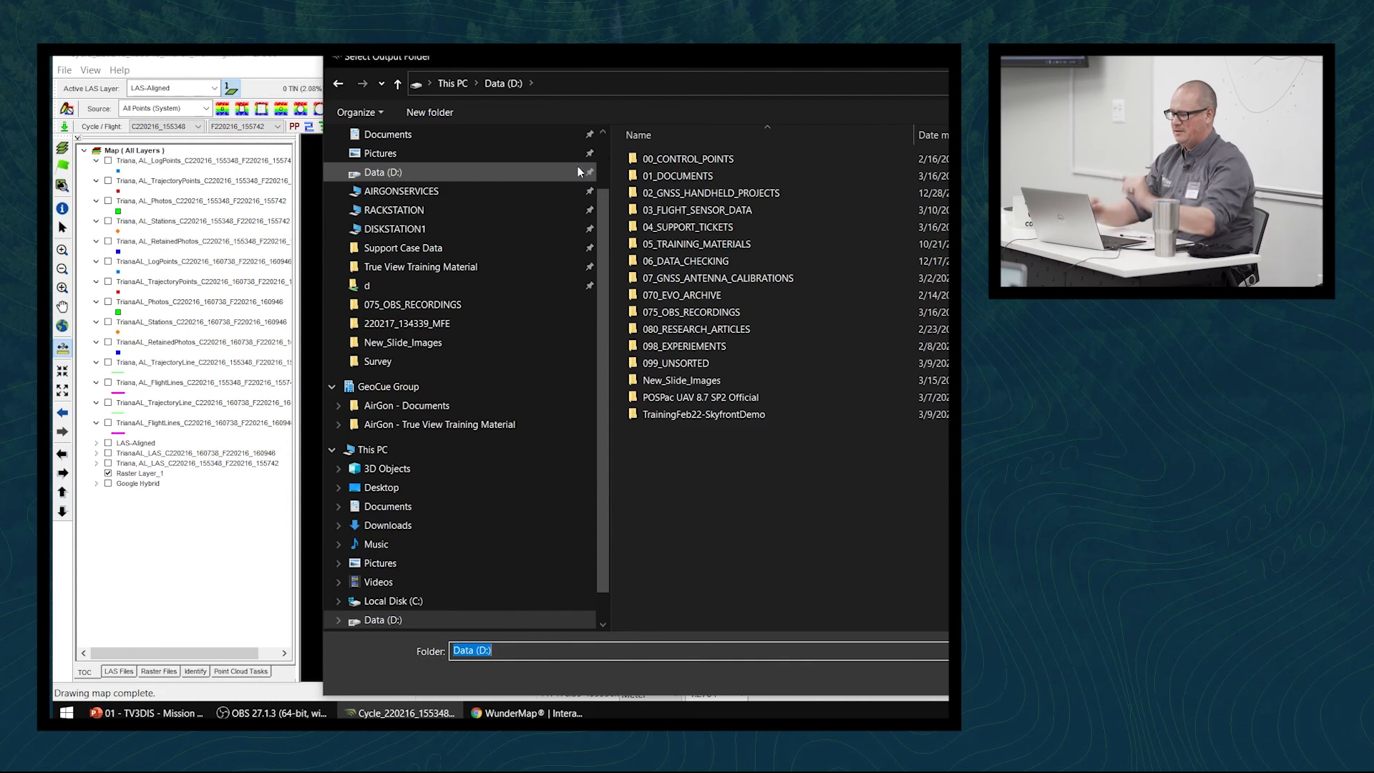
{"action": "double_click", "coordinate": [769, 212]}
{"action": "double_click", "coordinate": [784, 161]}
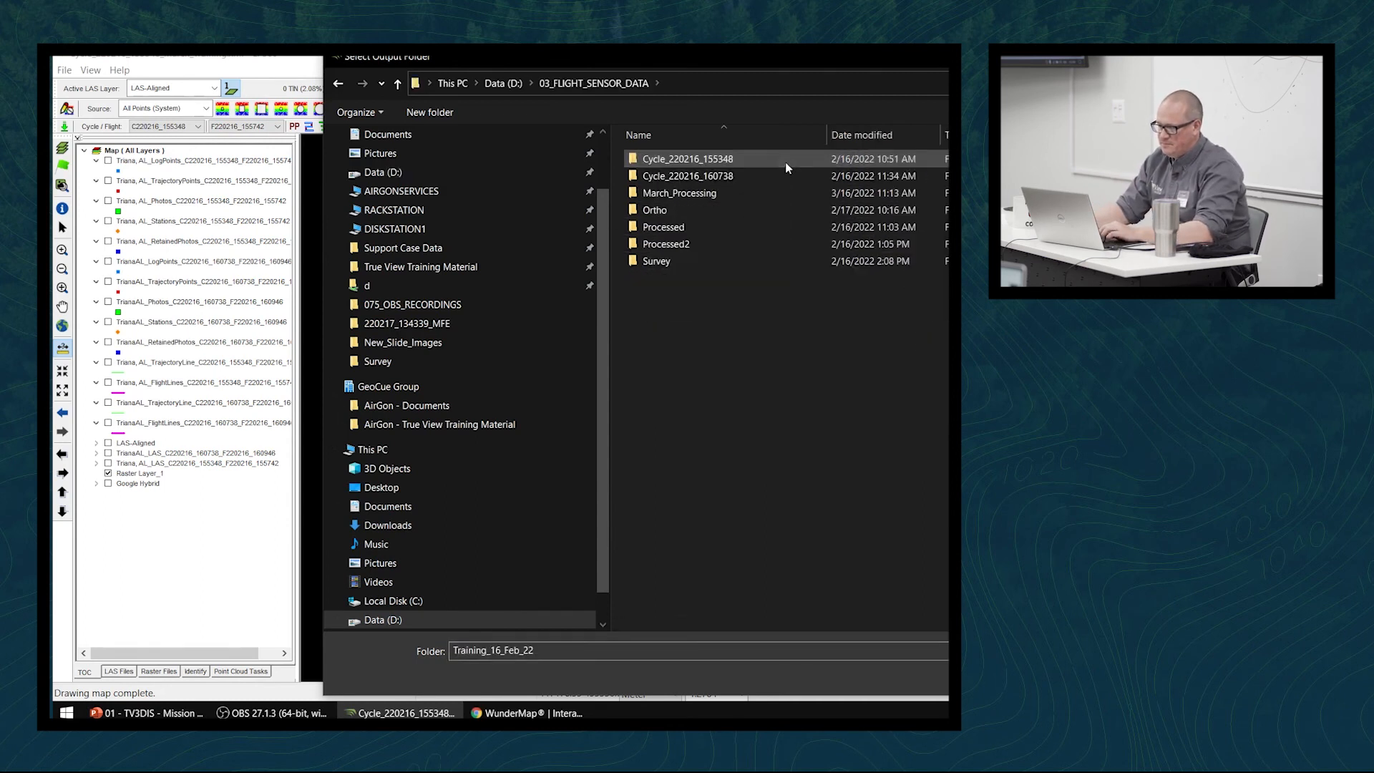
{"action": "right_click", "coordinate": [698, 372]}
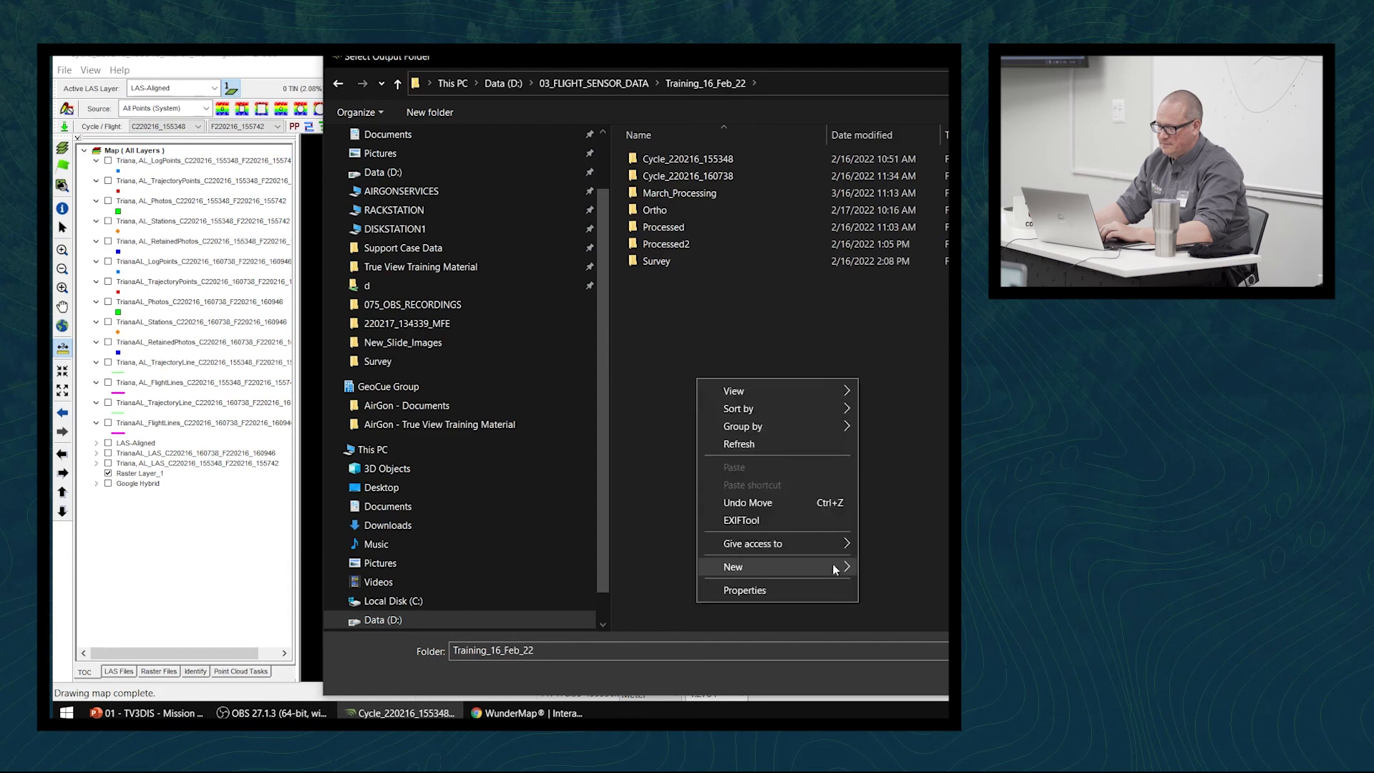
{"action": "mouse_move", "coordinate": [823, 562]}
{"action": "left_click", "coordinate": [926, 367]}
{"action": "type", "text": "Survey2"}
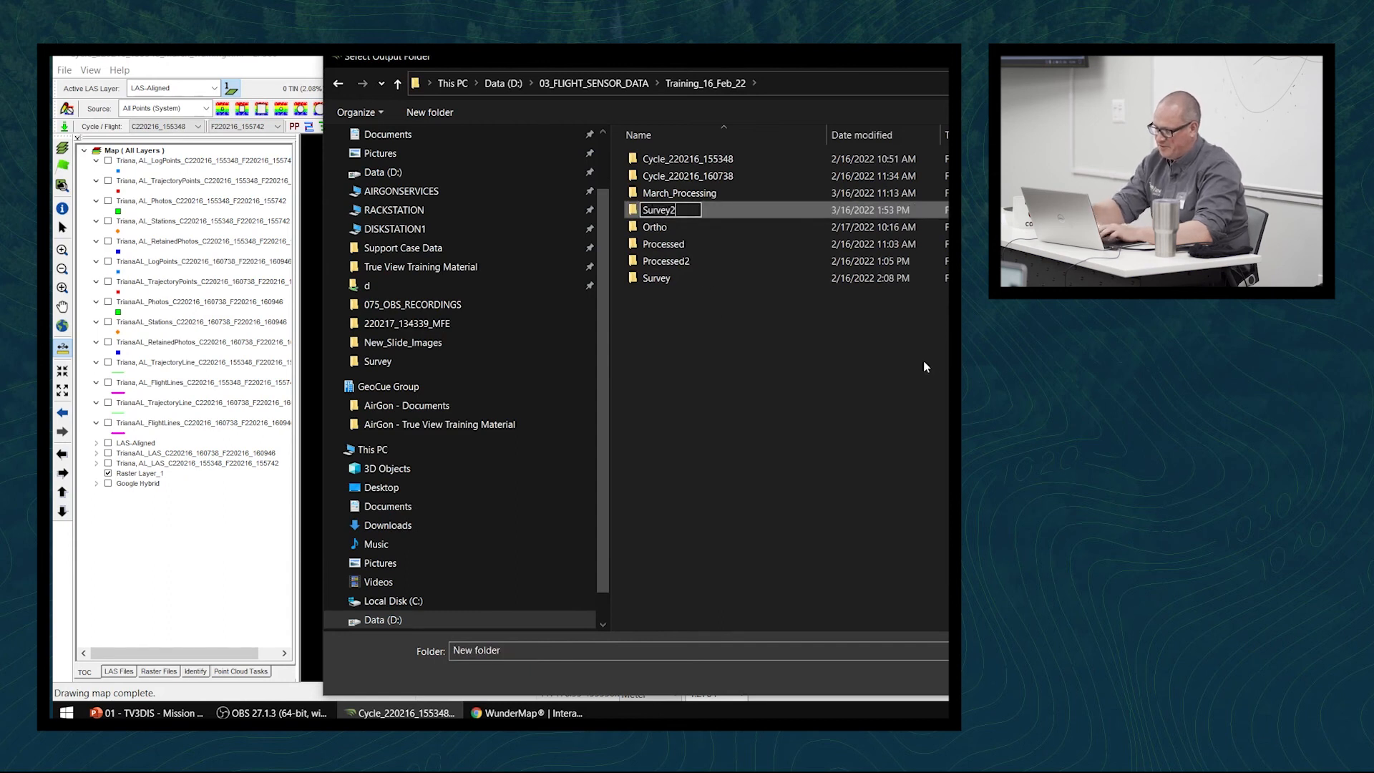
{"action": "key", "text": "Return"}
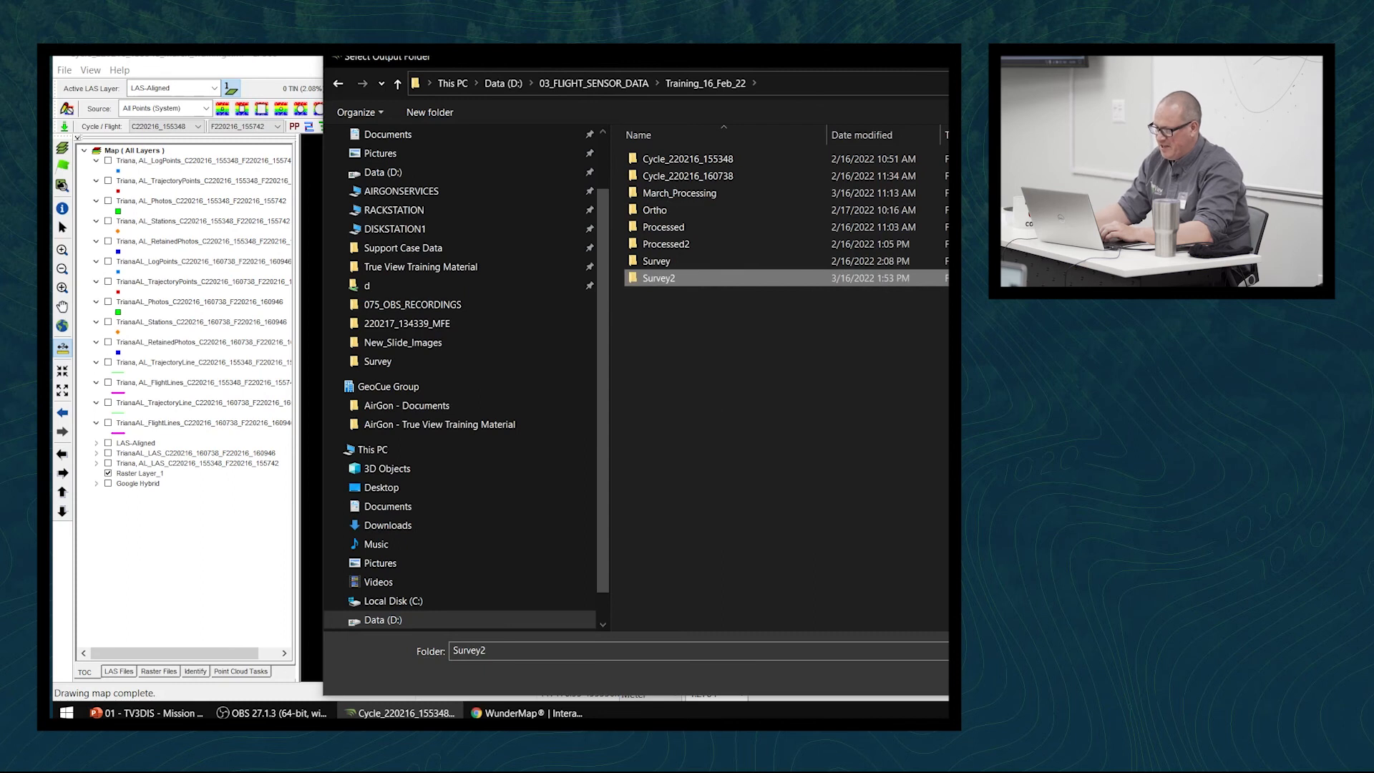
Use Survey2 as the shapefile output folder and set the text file to delimited from line 1 with comma as the delimiter
{"action": "key", "text": "Return"}
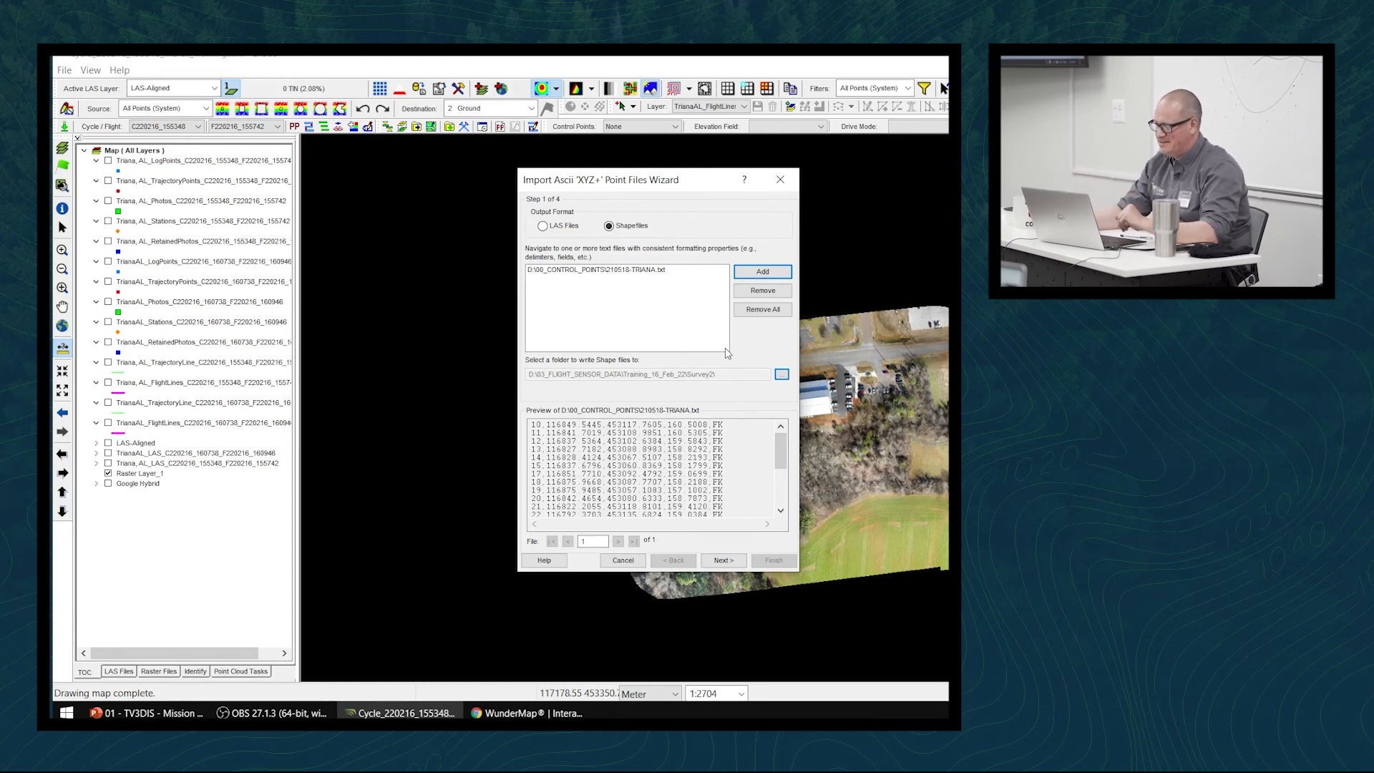
{"action": "left_click", "coordinate": [730, 562]}
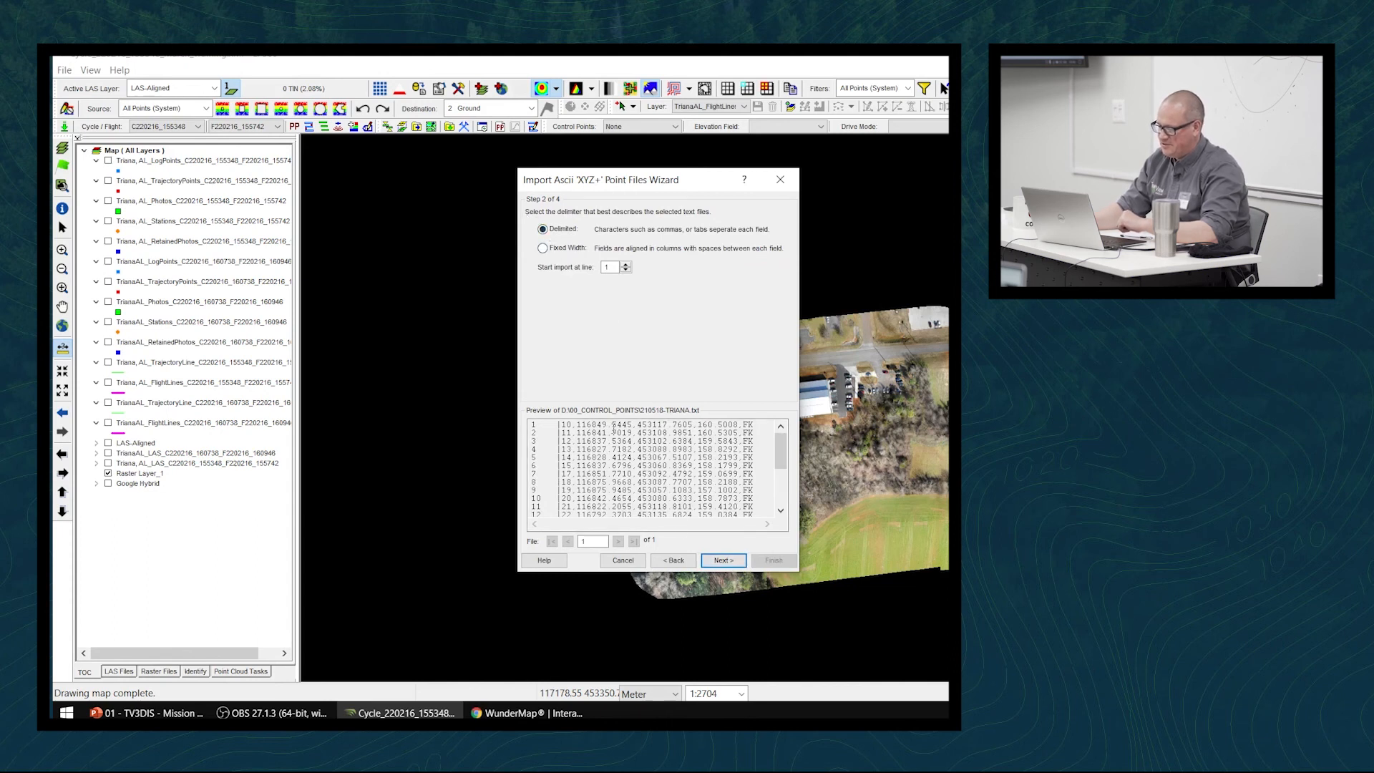
{"action": "left_click", "coordinate": [735, 565]}
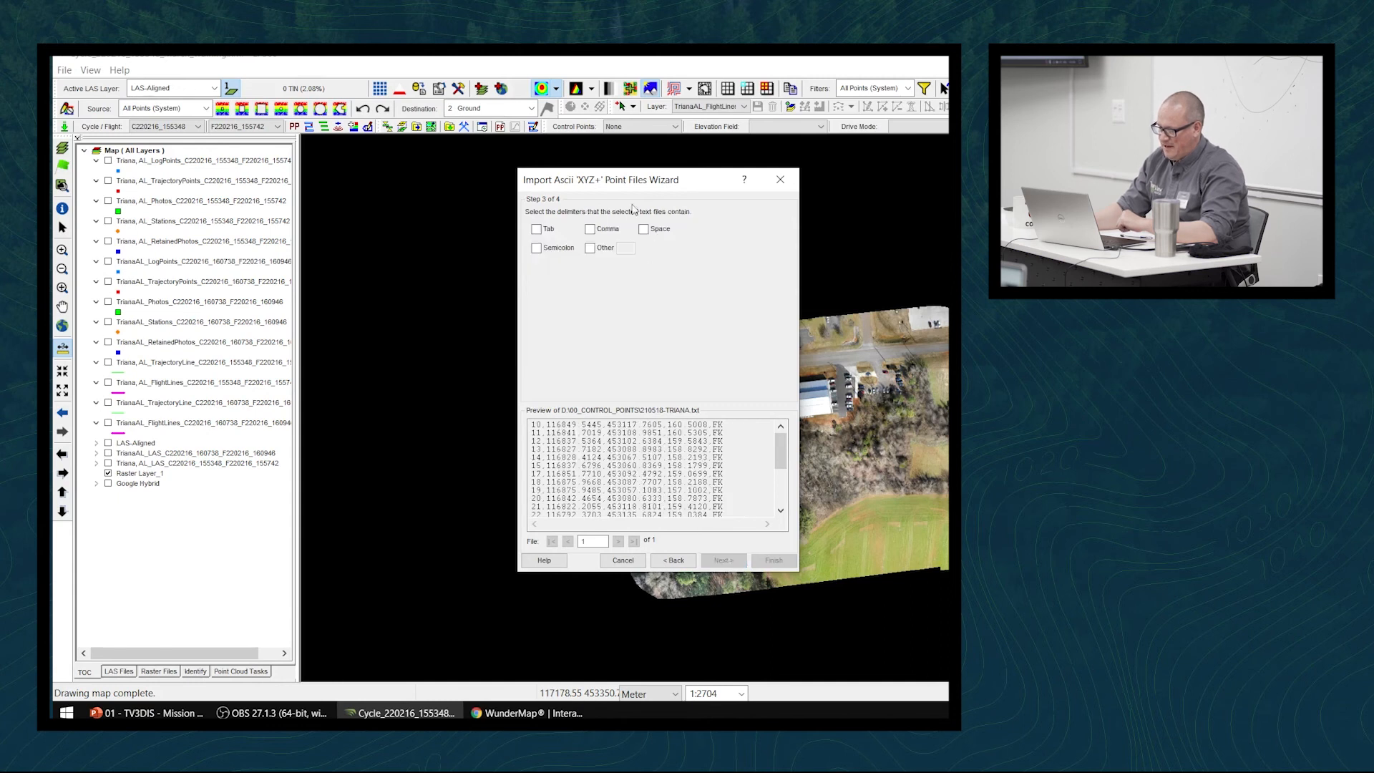
{"action": "left_click", "coordinate": [590, 230]}
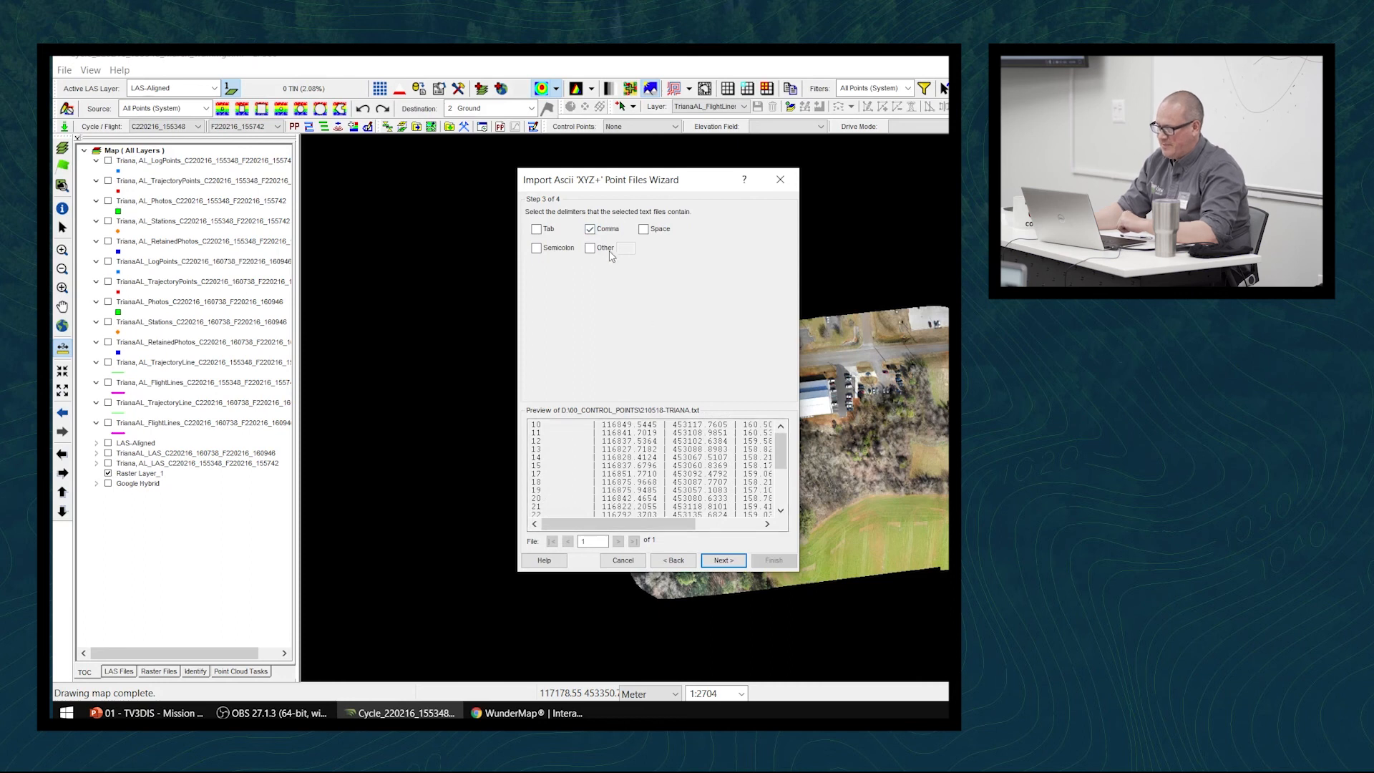
{"action": "left_click", "coordinate": [726, 564]}
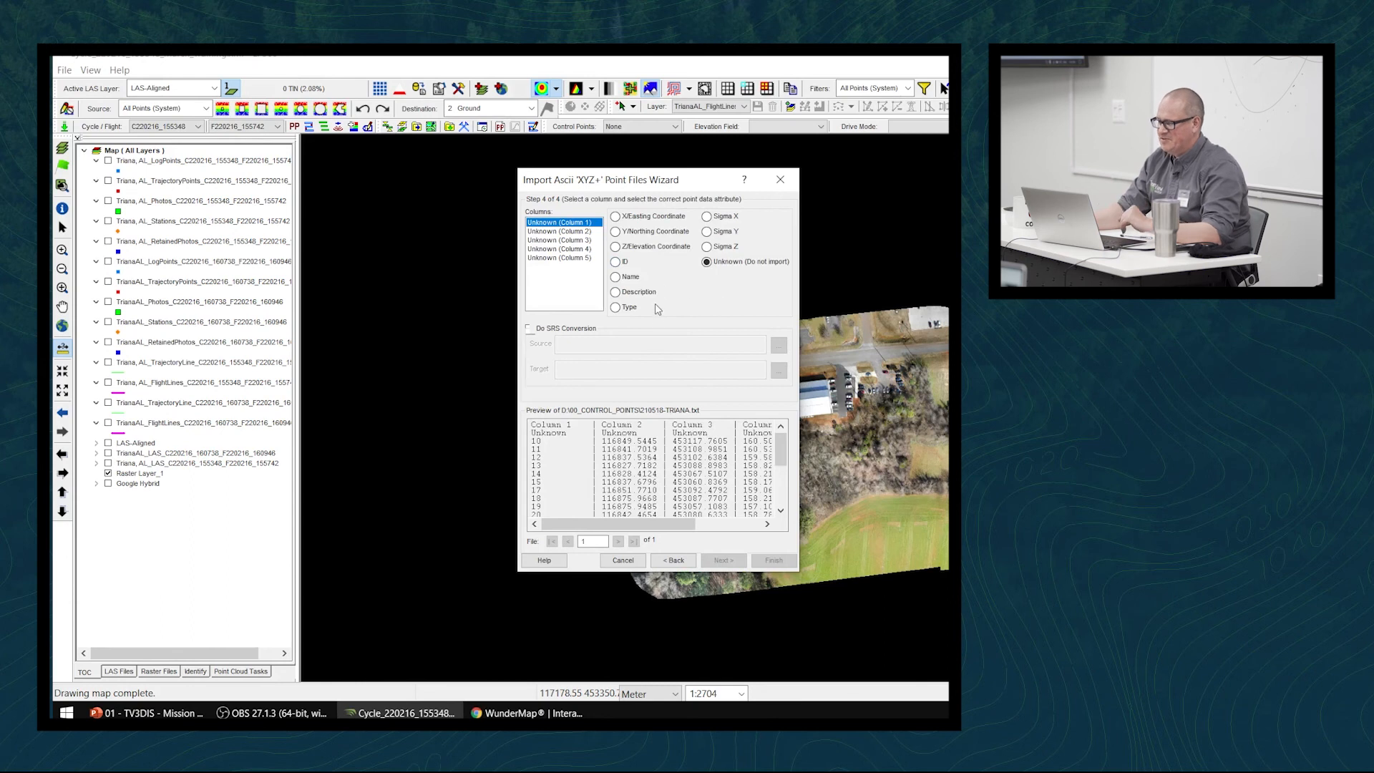
Assign the five import columns in order as ID, X/Easting, Y/Northing, Z/Elevation and Type
{"action": "left_click", "coordinate": [615, 262]}
{"action": "left_click", "coordinate": [587, 231]}
{"action": "left_click", "coordinate": [616, 216]}
{"action": "left_click", "coordinate": [587, 241]}
{"action": "left_click", "coordinate": [615, 231]}
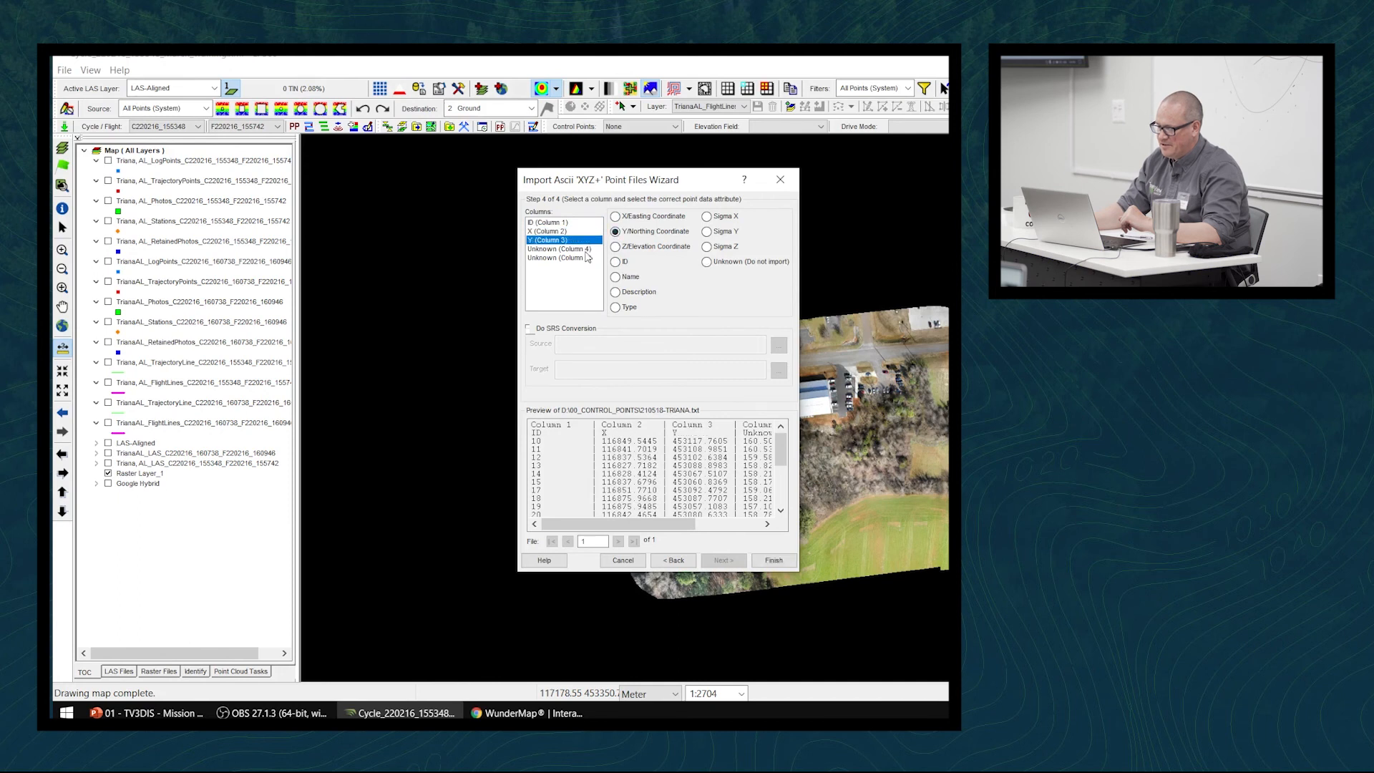
{"action": "left_click", "coordinate": [564, 249]}
{"action": "left_click", "coordinate": [616, 246]}
{"action": "left_click", "coordinate": [585, 258]}
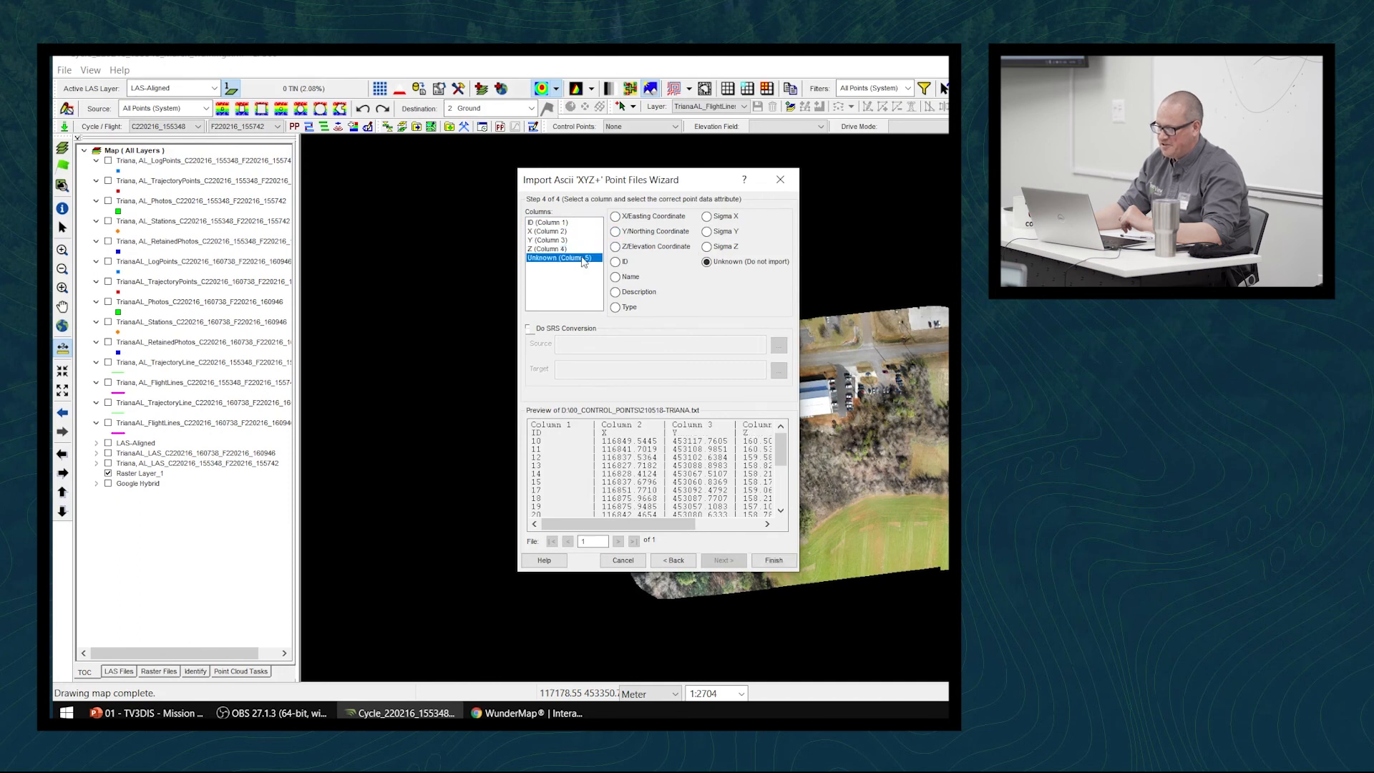
{"action": "left_click", "coordinate": [618, 308]}
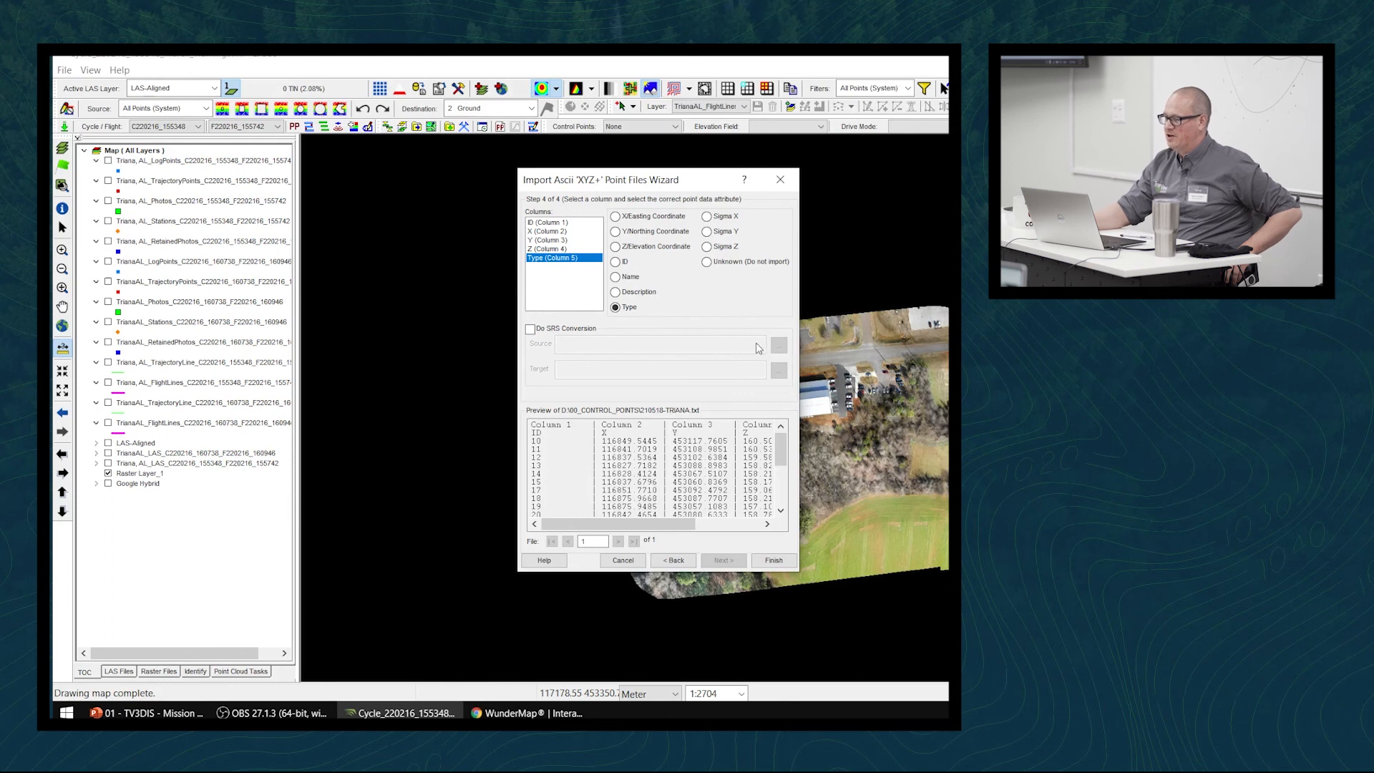
{"action": "left_click", "coordinate": [530, 329]}
{"action": "left_click", "coordinate": [779, 345]}
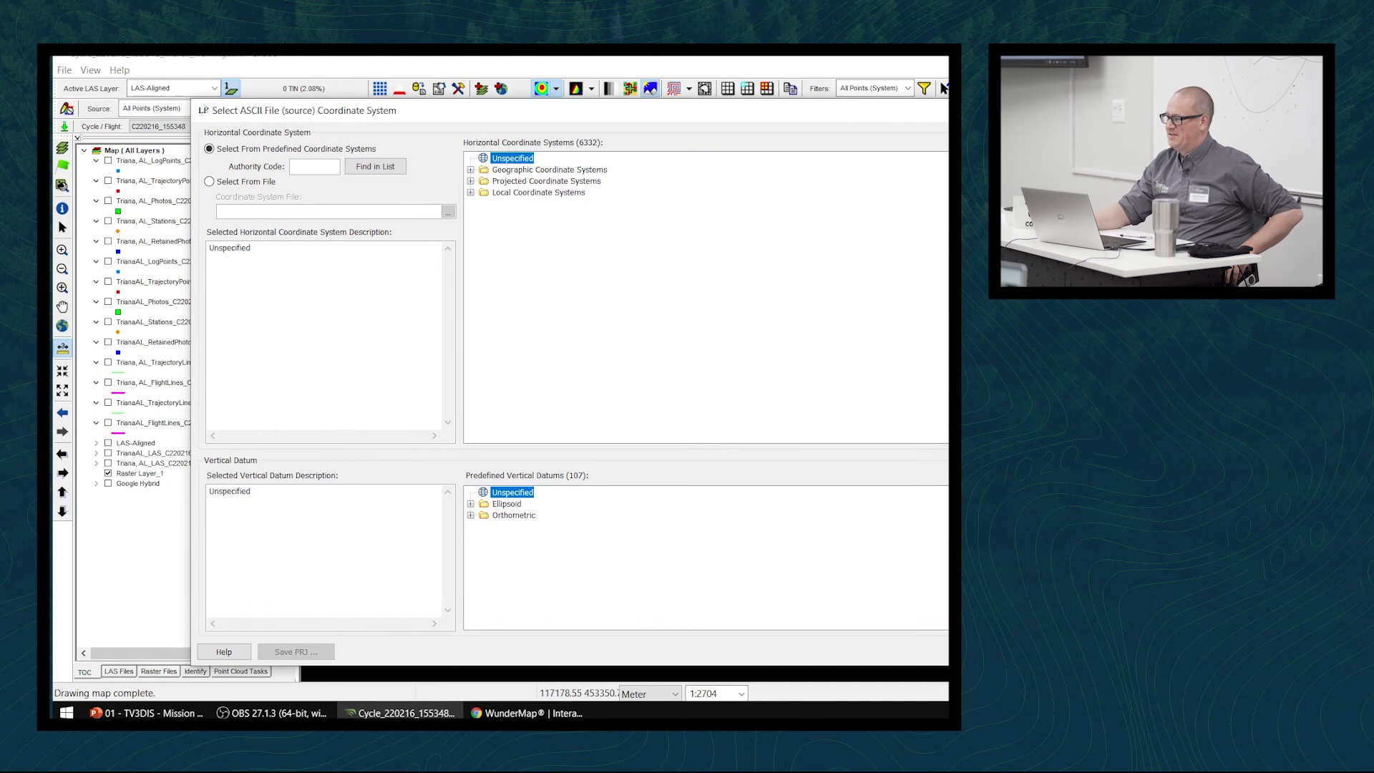
{"action": "key", "text": "Escape"}
{"action": "left_click", "coordinate": [530, 329]}
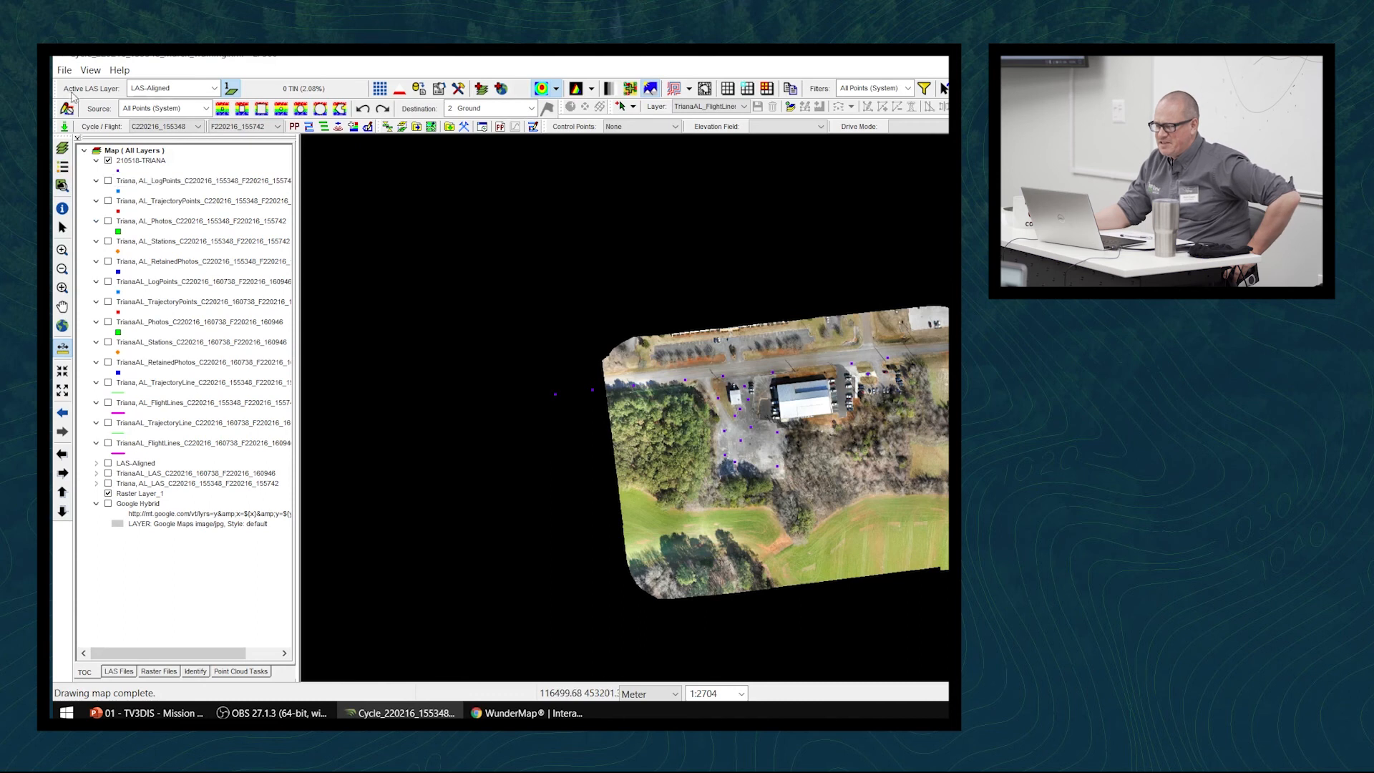
Change the 210518-TRIANA layer symbol to a red fill with size 7.0
{"action": "left_click", "coordinate": [141, 164]}
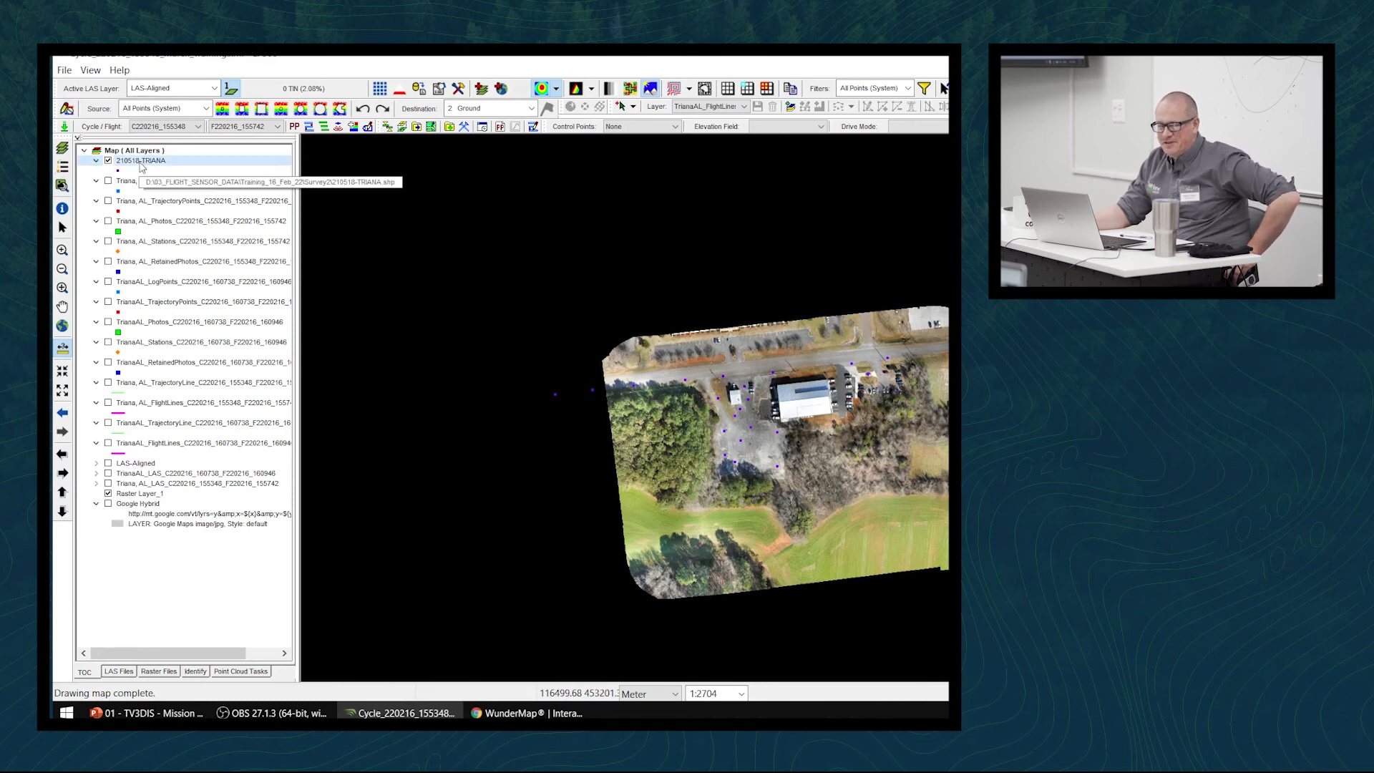
{"action": "left_click", "coordinate": [143, 161]}
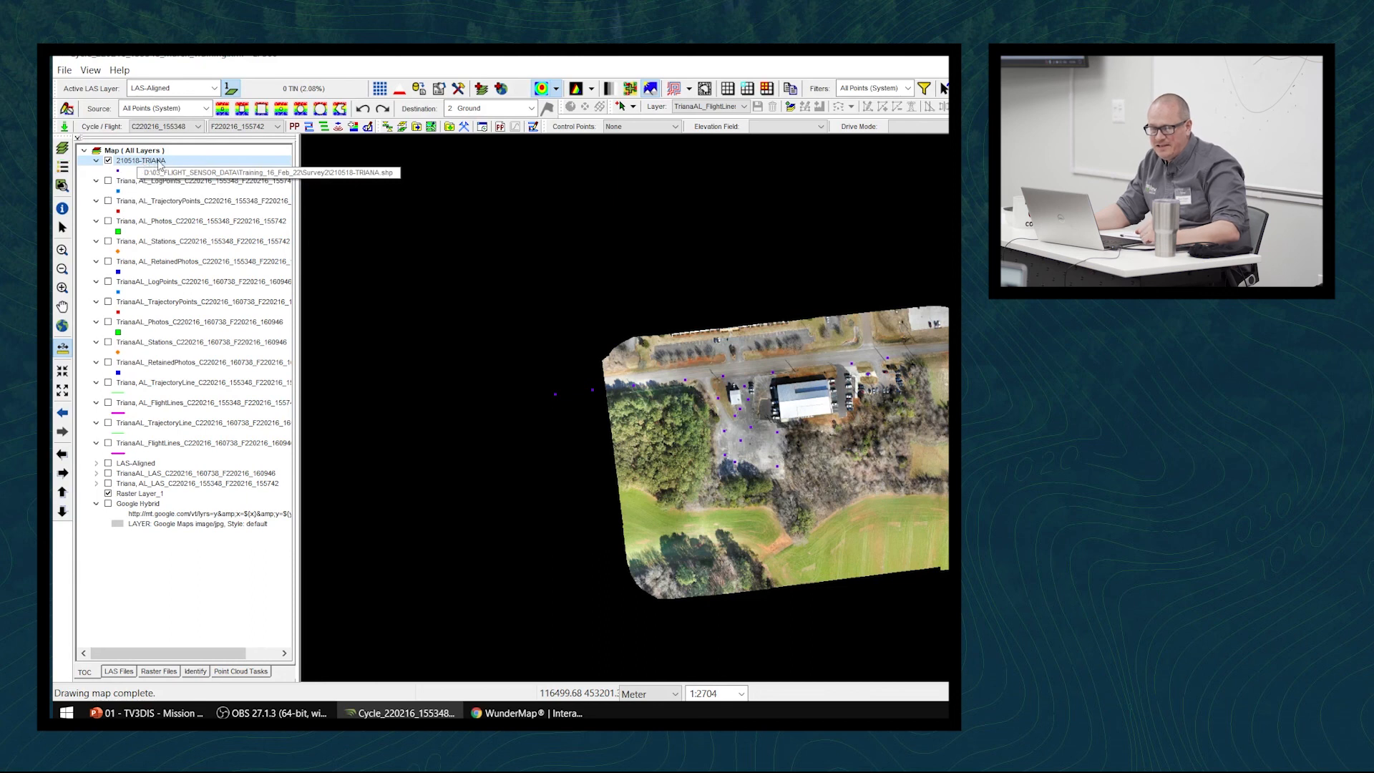
{"action": "double_click", "coordinate": [118, 172]}
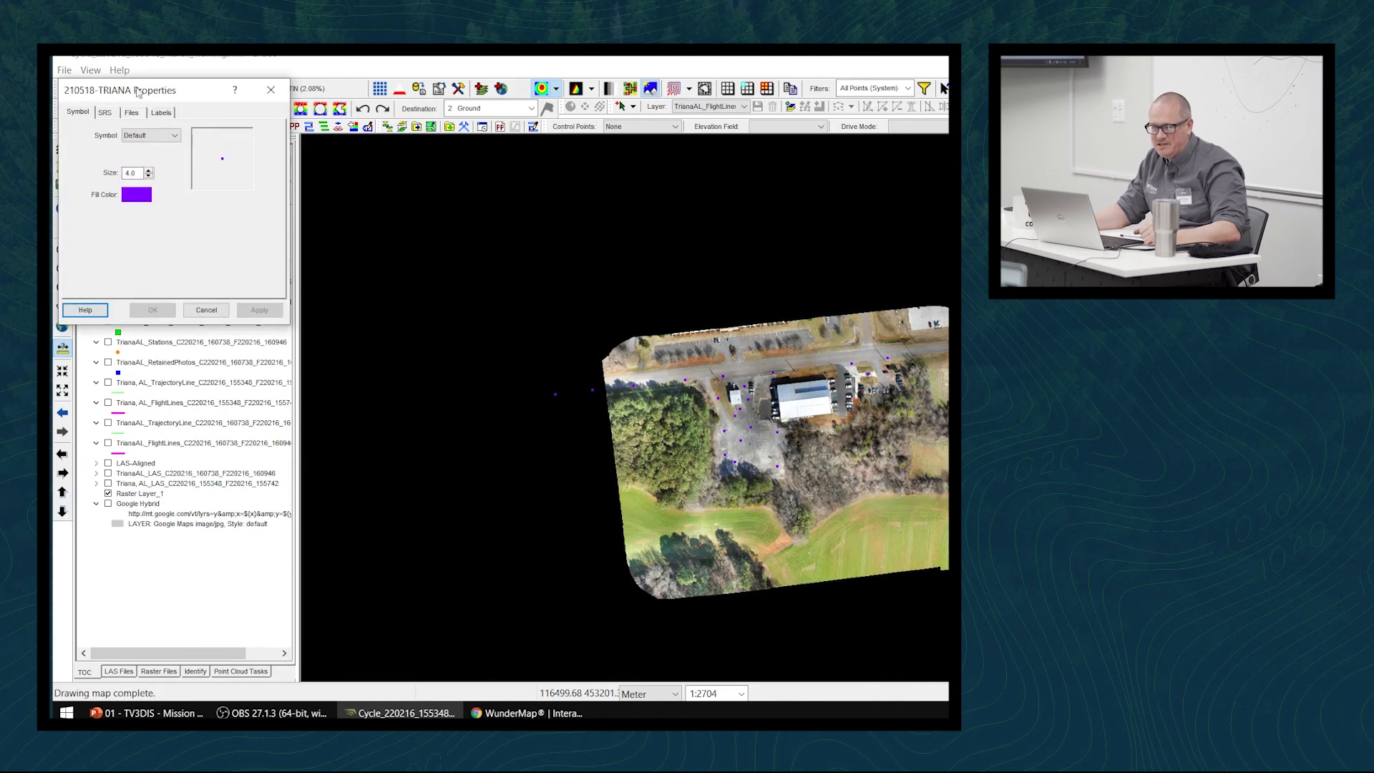
{"action": "left_click_drag", "start_coordinate": [189, 94], "coordinate": [233, 123]}
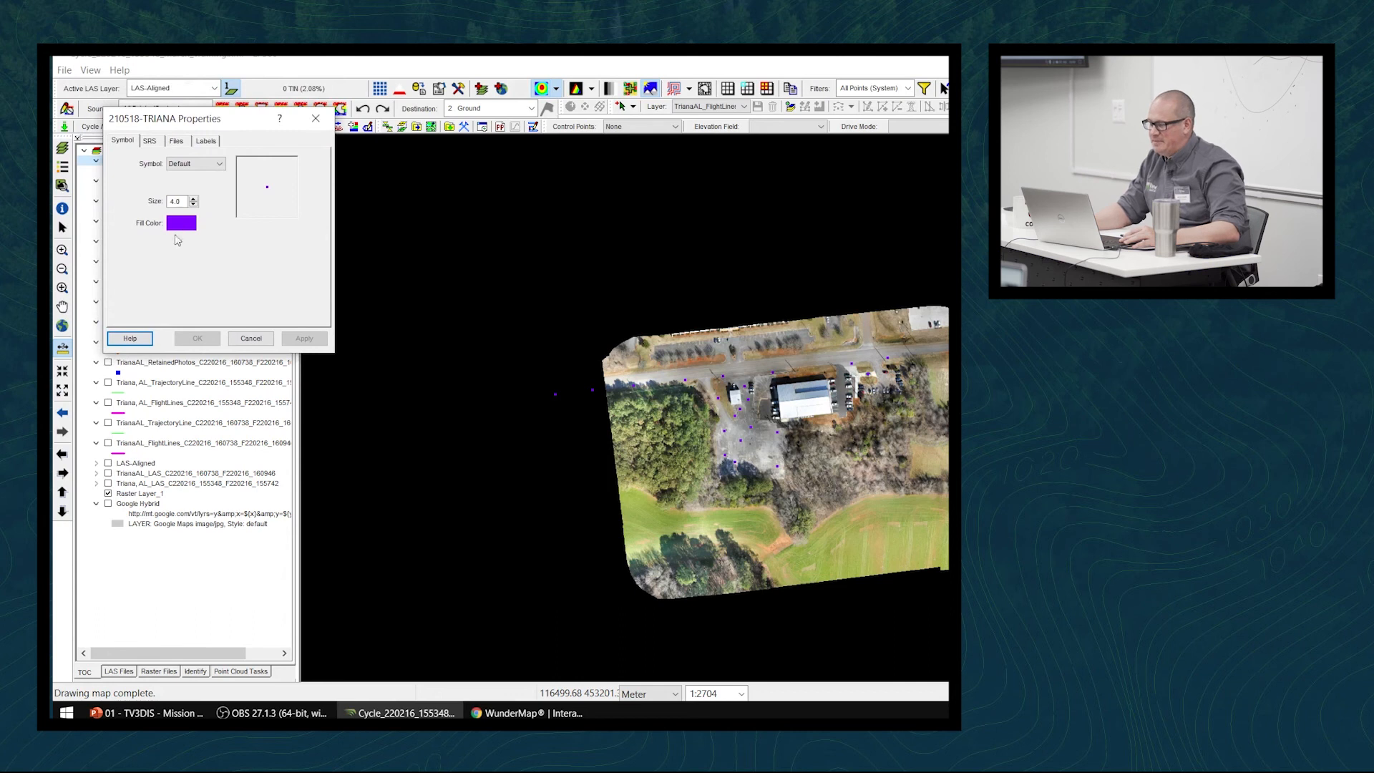
{"action": "left_click", "coordinate": [192, 229]}
{"action": "left_click", "coordinate": [141, 169]}
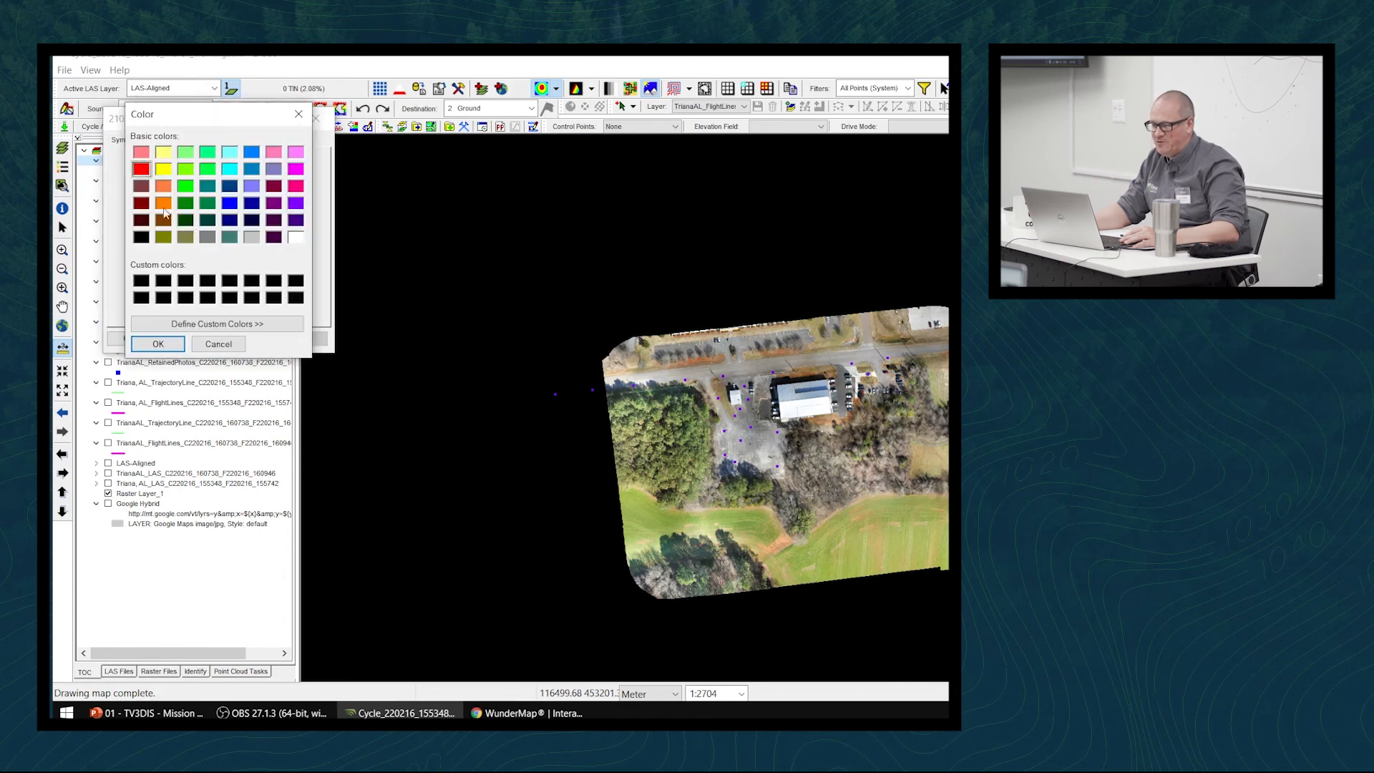
{"action": "left_click", "coordinate": [159, 343]}
{"action": "left_click", "coordinate": [194, 199]}
{"action": "left_click", "coordinate": [193, 199]}
{"action": "left_click", "coordinate": [193, 199]}
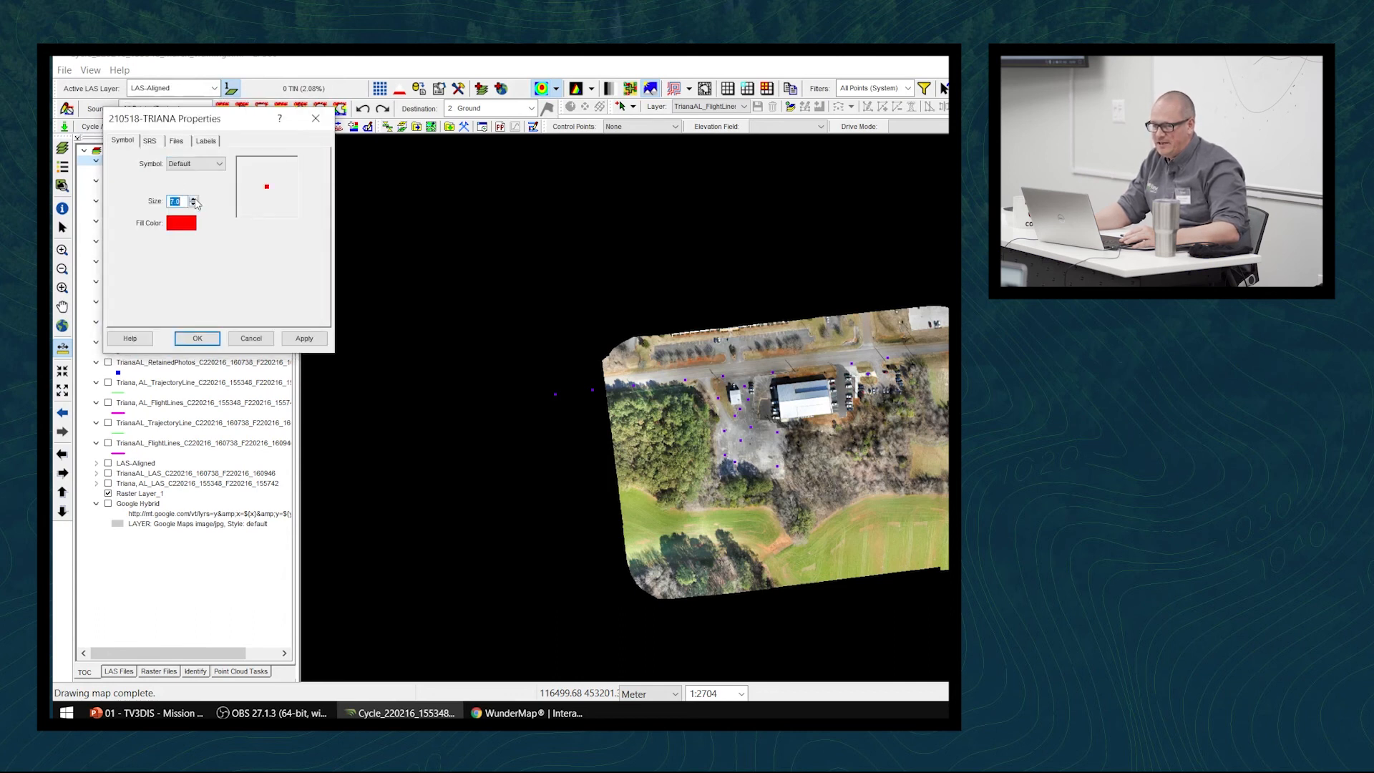
{"action": "left_click", "coordinate": [198, 338]}
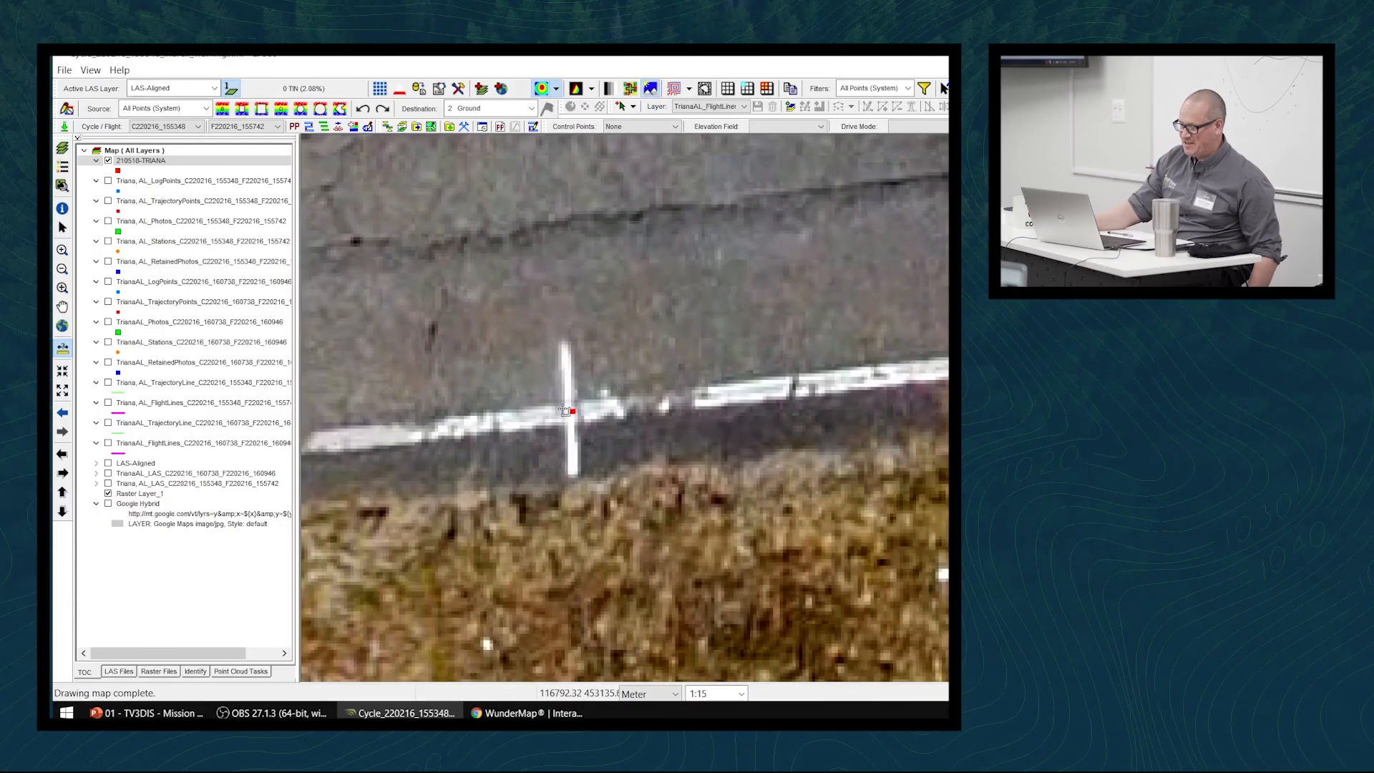
Examine how the imported control points line up with the painted crosses on the orthophoto along the road and driveway
{"action": "scroll", "coordinate": [576, 428], "scroll_direction": "down", "scroll_amount": 2}
{"action": "scroll", "coordinate": [578, 449], "scroll_direction": "down", "scroll_amount": 3}
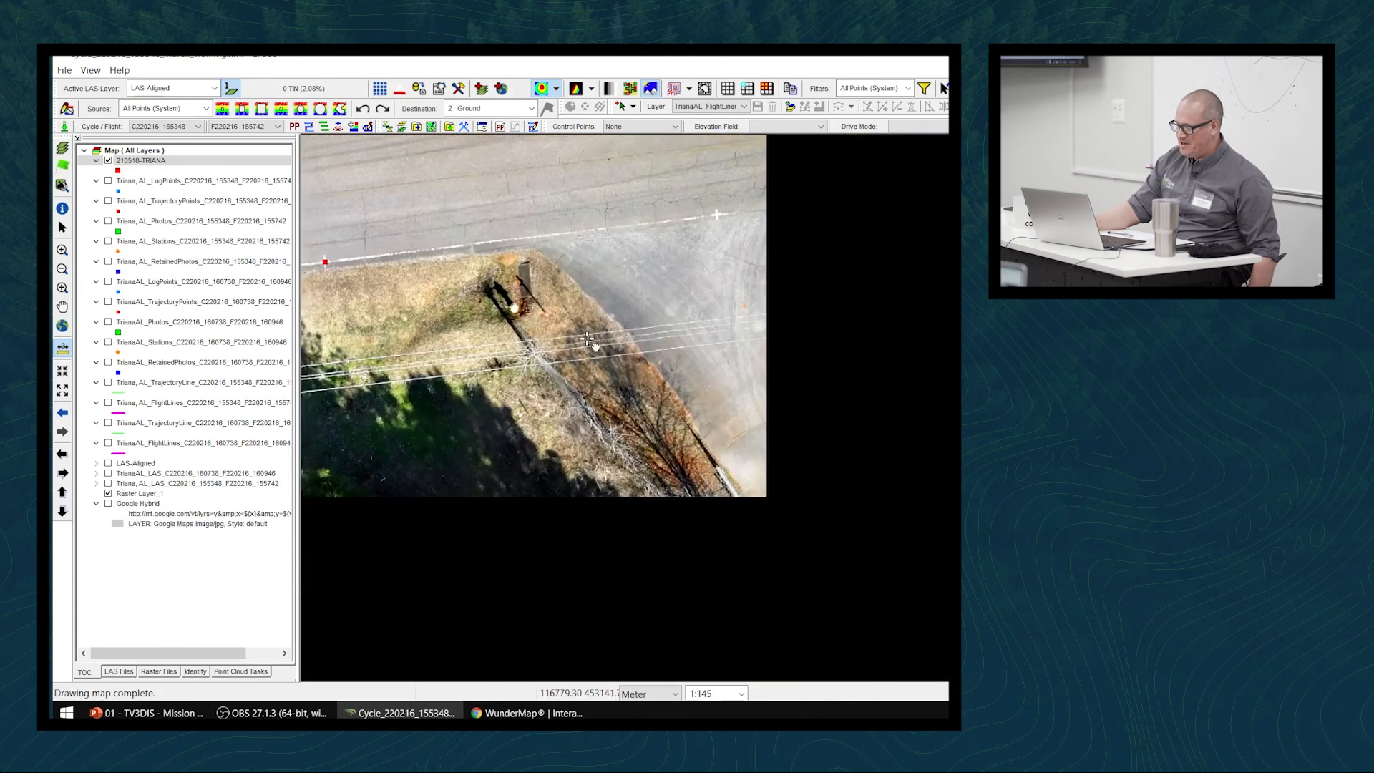
{"action": "middle_click_drag", "start_coordinate": [587, 339], "coordinate": [584, 339]}
{"action": "middle_click_drag", "start_coordinate": [799, 353], "coordinate": [797, 439]}
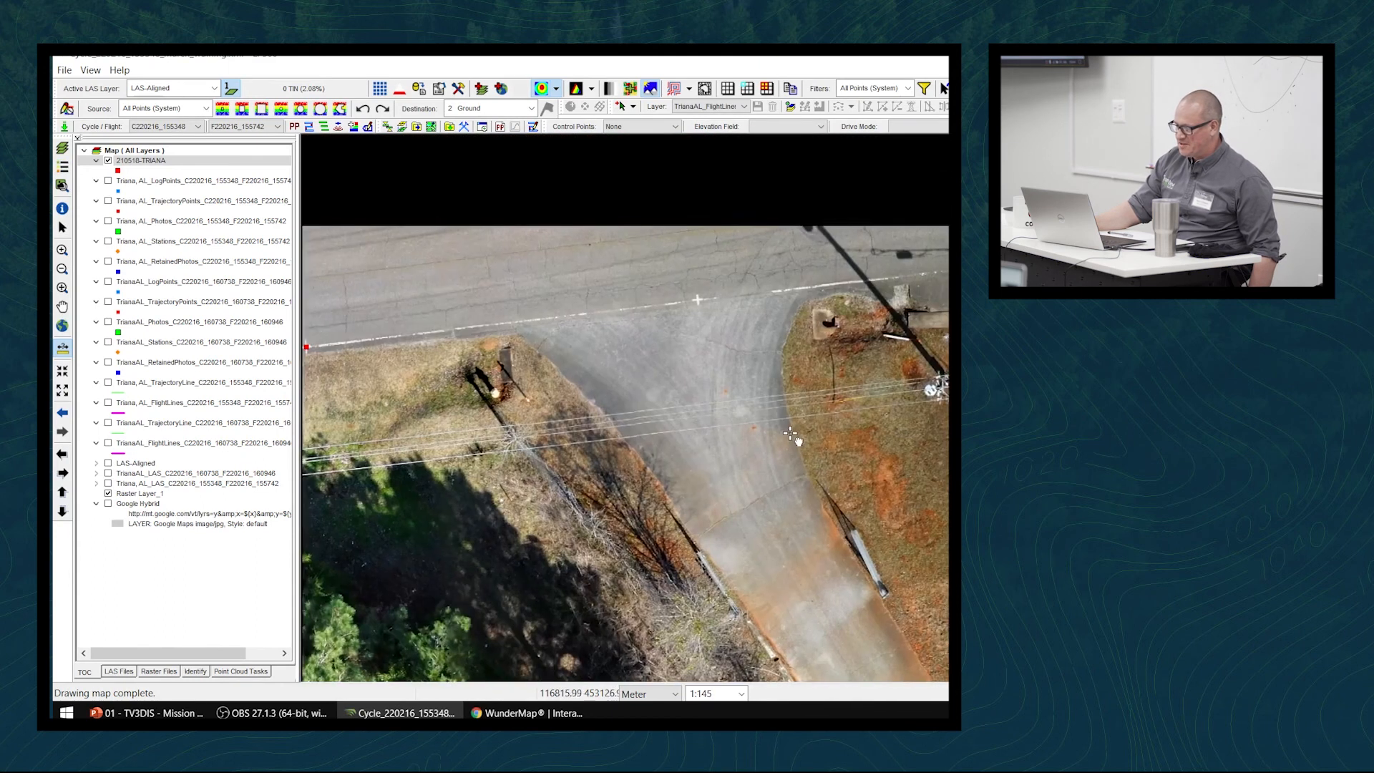
{"action": "scroll", "coordinate": [895, 290], "scroll_direction": "up", "scroll_amount": 3}
{"action": "scroll", "coordinate": [738, 335], "scroll_direction": "up", "scroll_amount": 1}
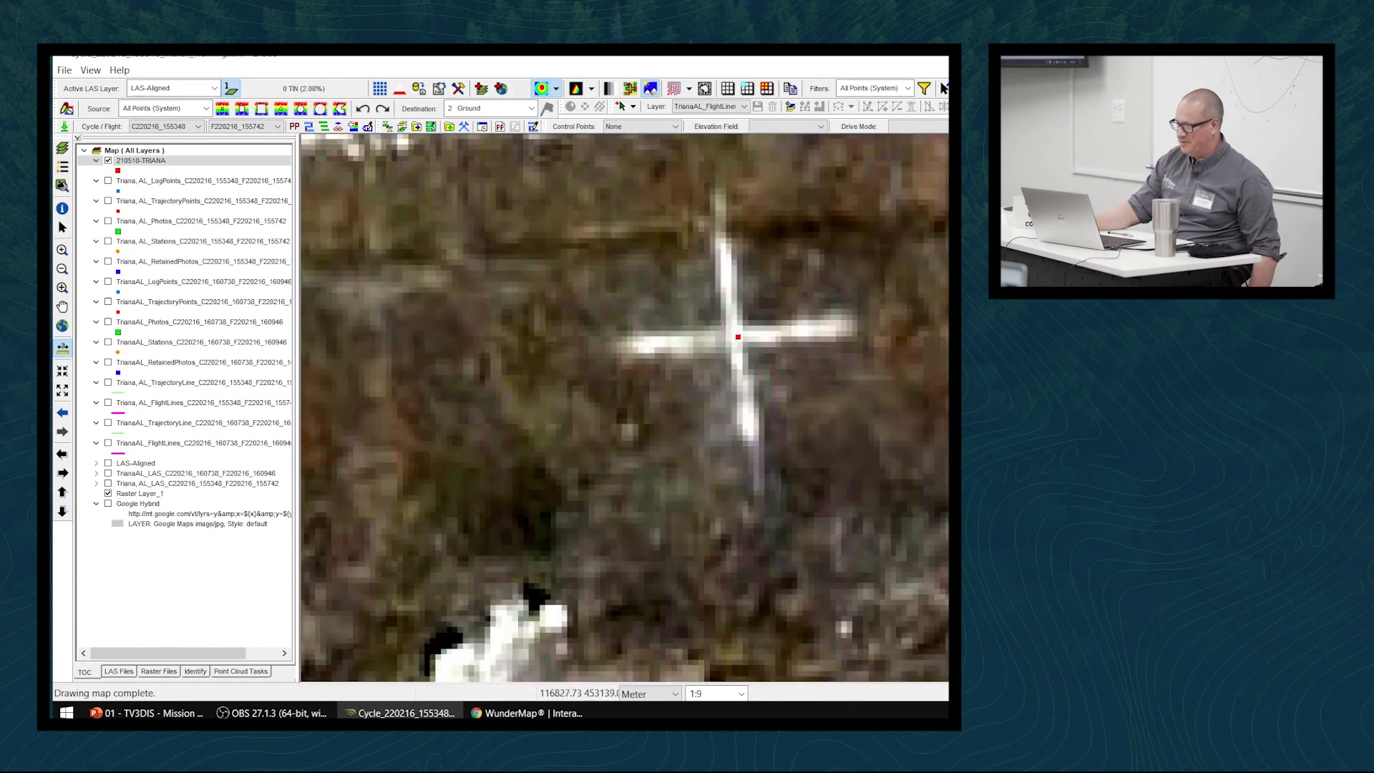
{"action": "scroll", "coordinate": [738, 336], "scroll_direction": "down", "scroll_amount": 2}
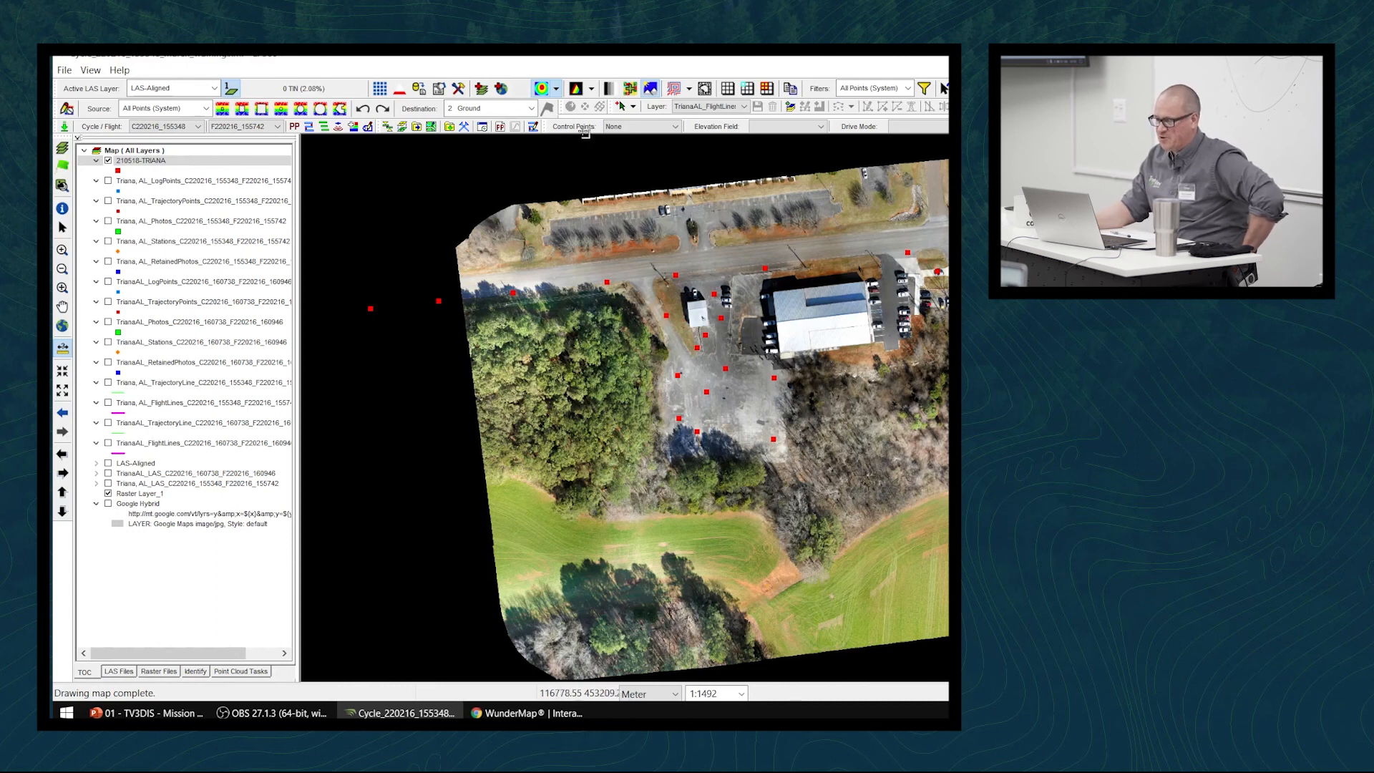
Set 210518-TRIANA as the control points layer and open the Control Points Report
{"action": "left_click", "coordinate": [659, 129]}
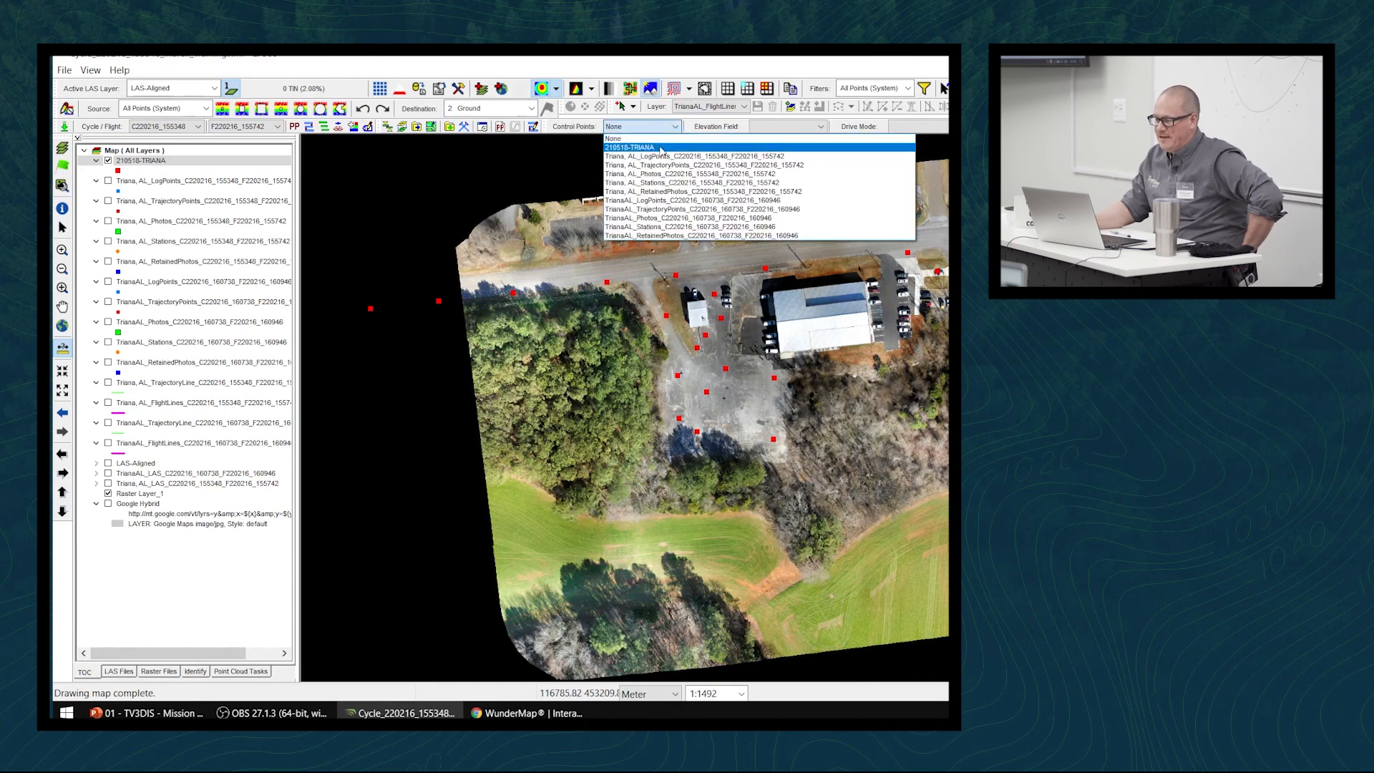
{"action": "left_click", "coordinate": [659, 149]}
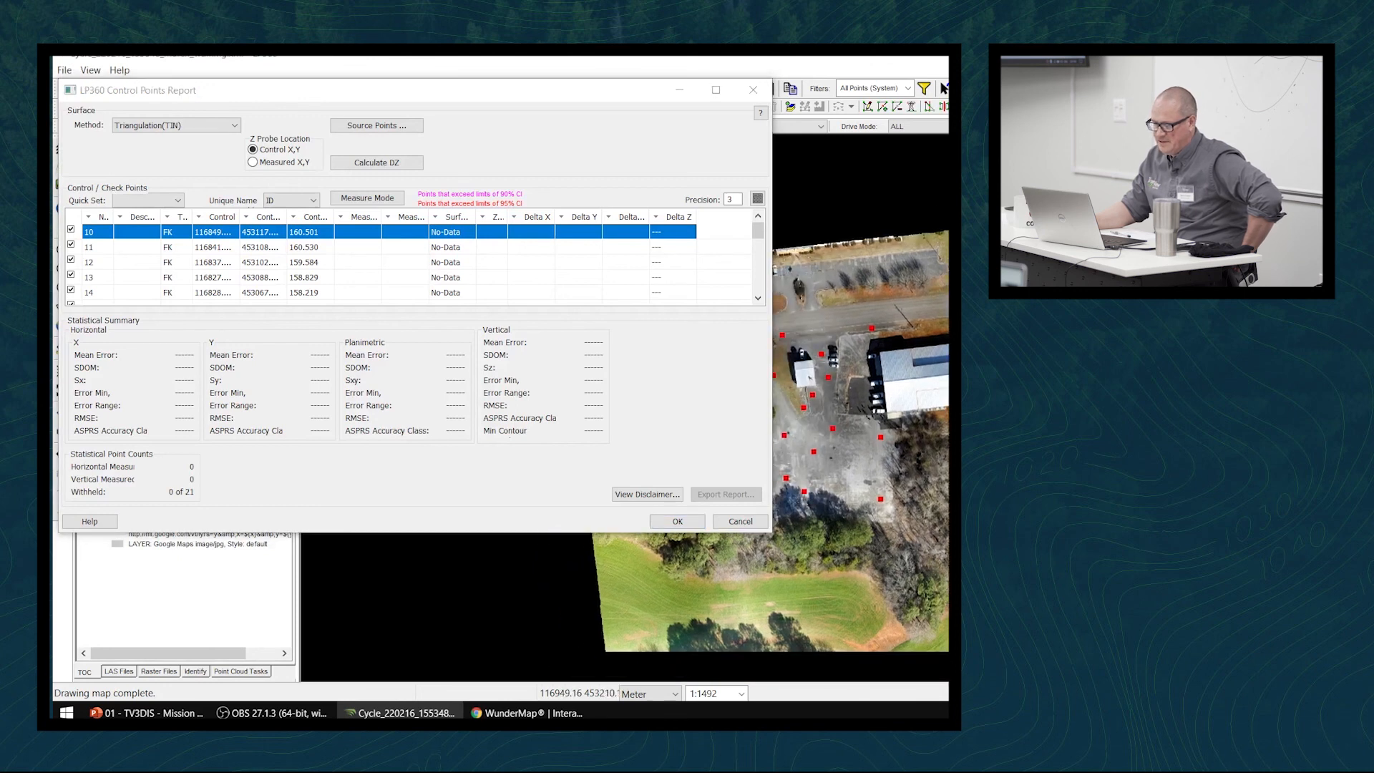
{"action": "left_click_drag", "start_coordinate": [203, 96], "coordinate": [227, 110]}
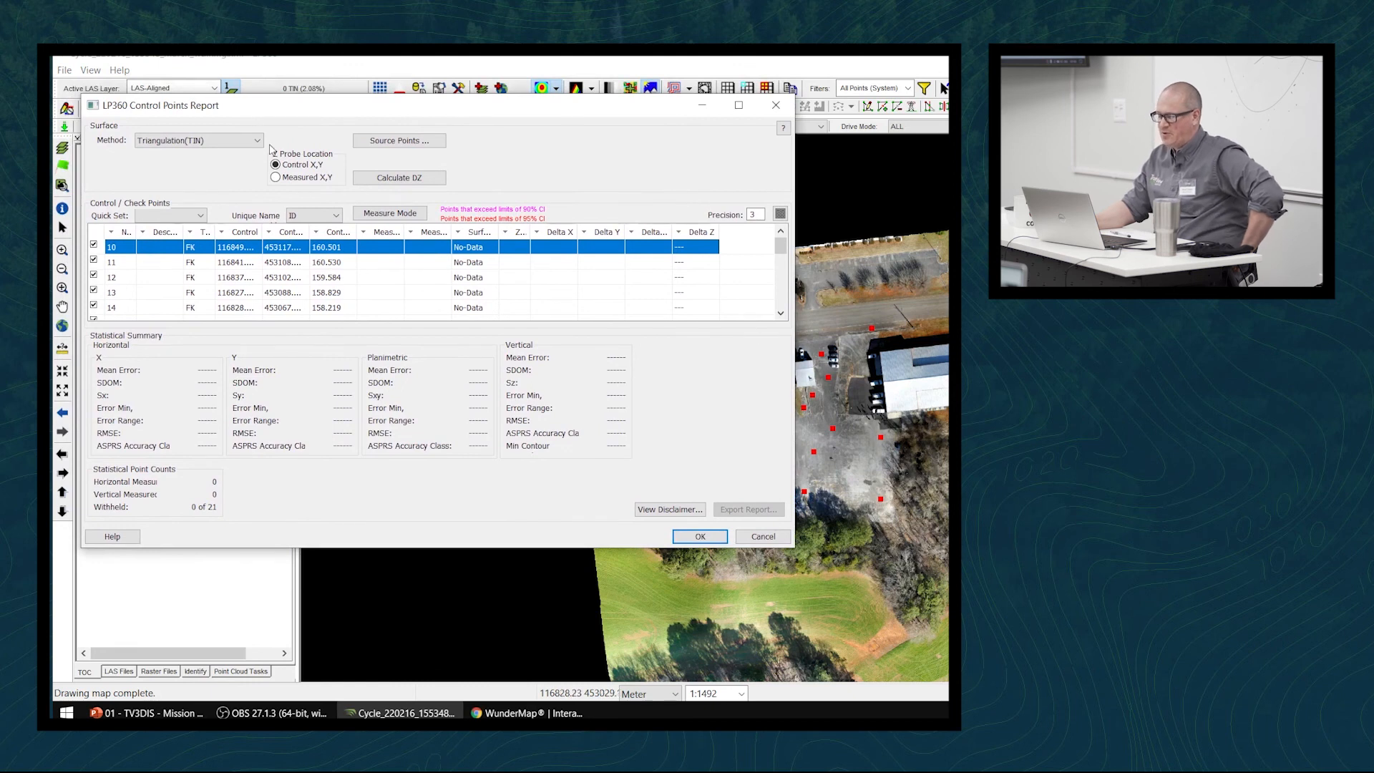
Set the surface method to Inverse Distance Weighted with a fixed radius of 1.5 map units and calculate DZ
{"action": "left_click", "coordinate": [189, 143]}
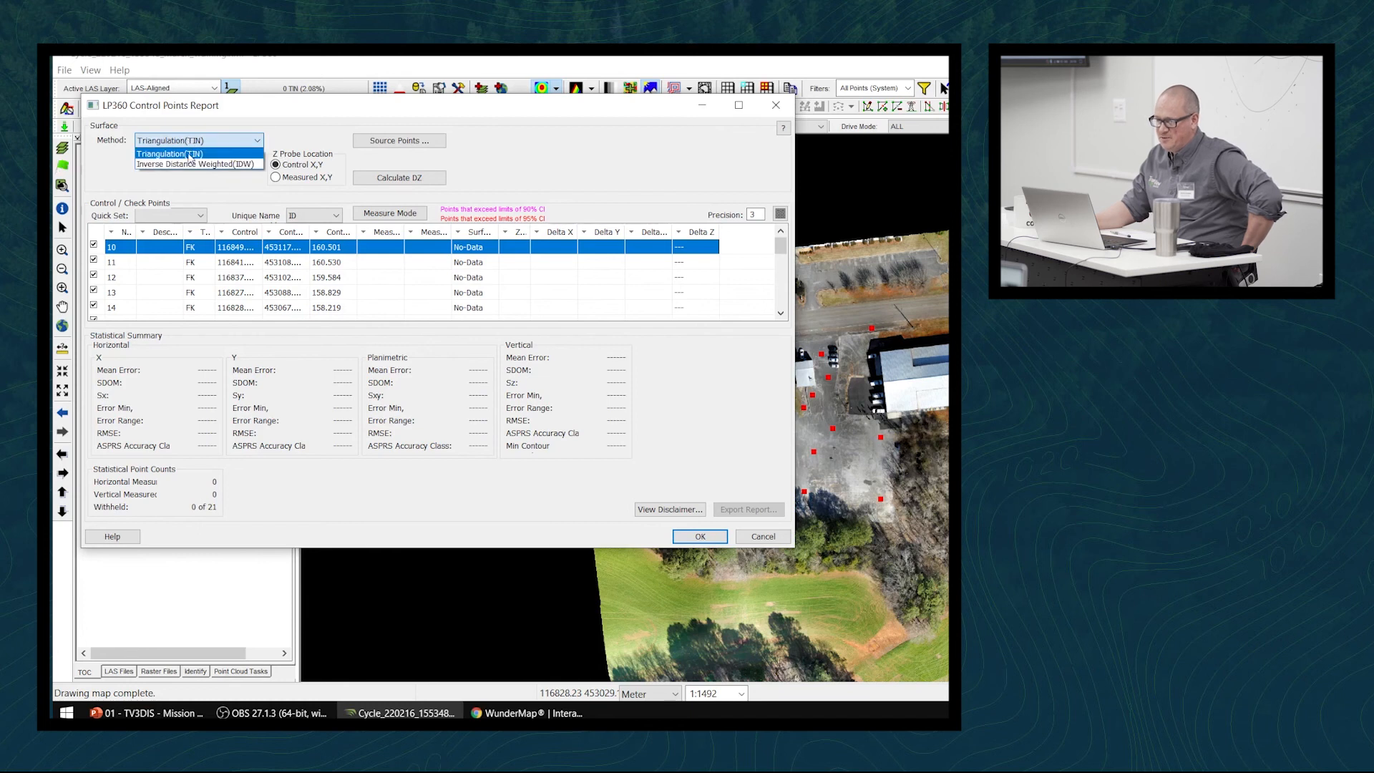
{"action": "left_click", "coordinate": [192, 164]}
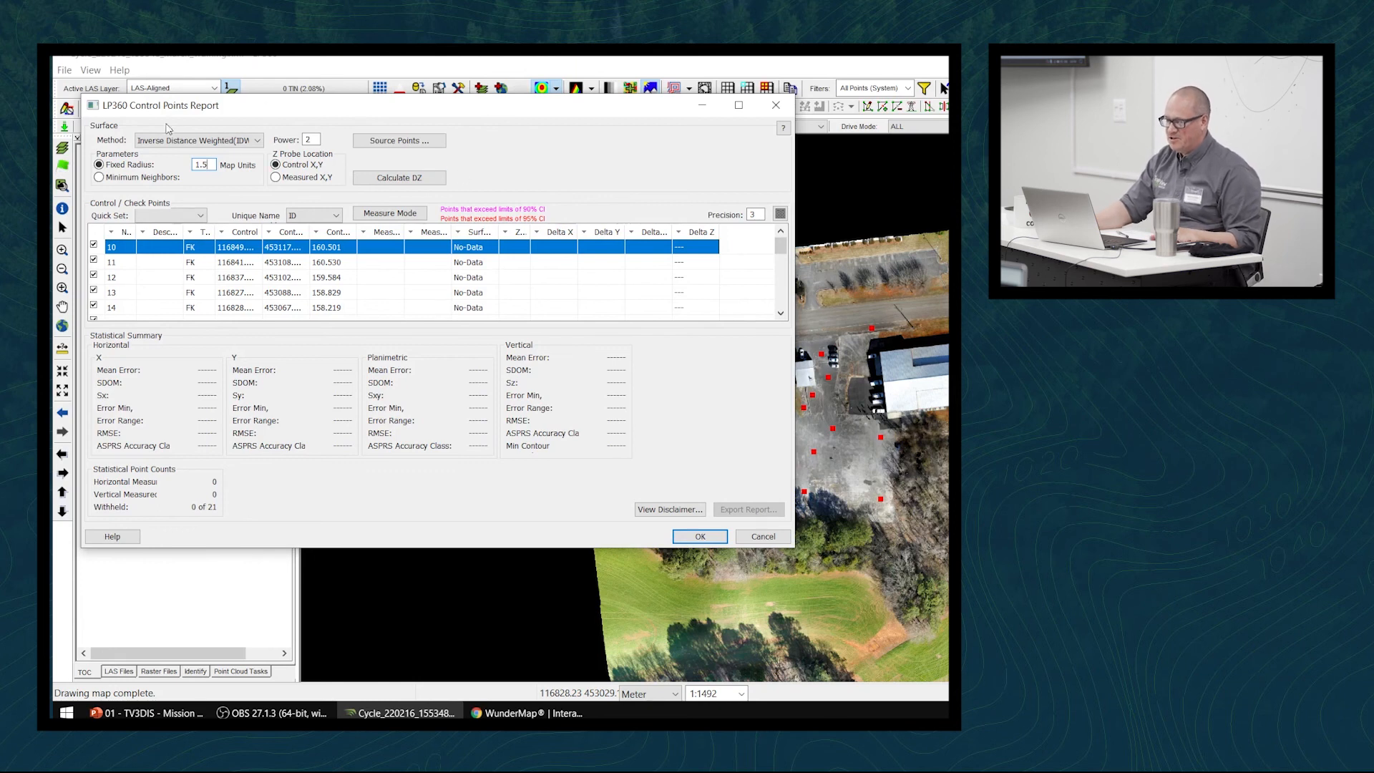
{"action": "left_click", "coordinate": [422, 173]}
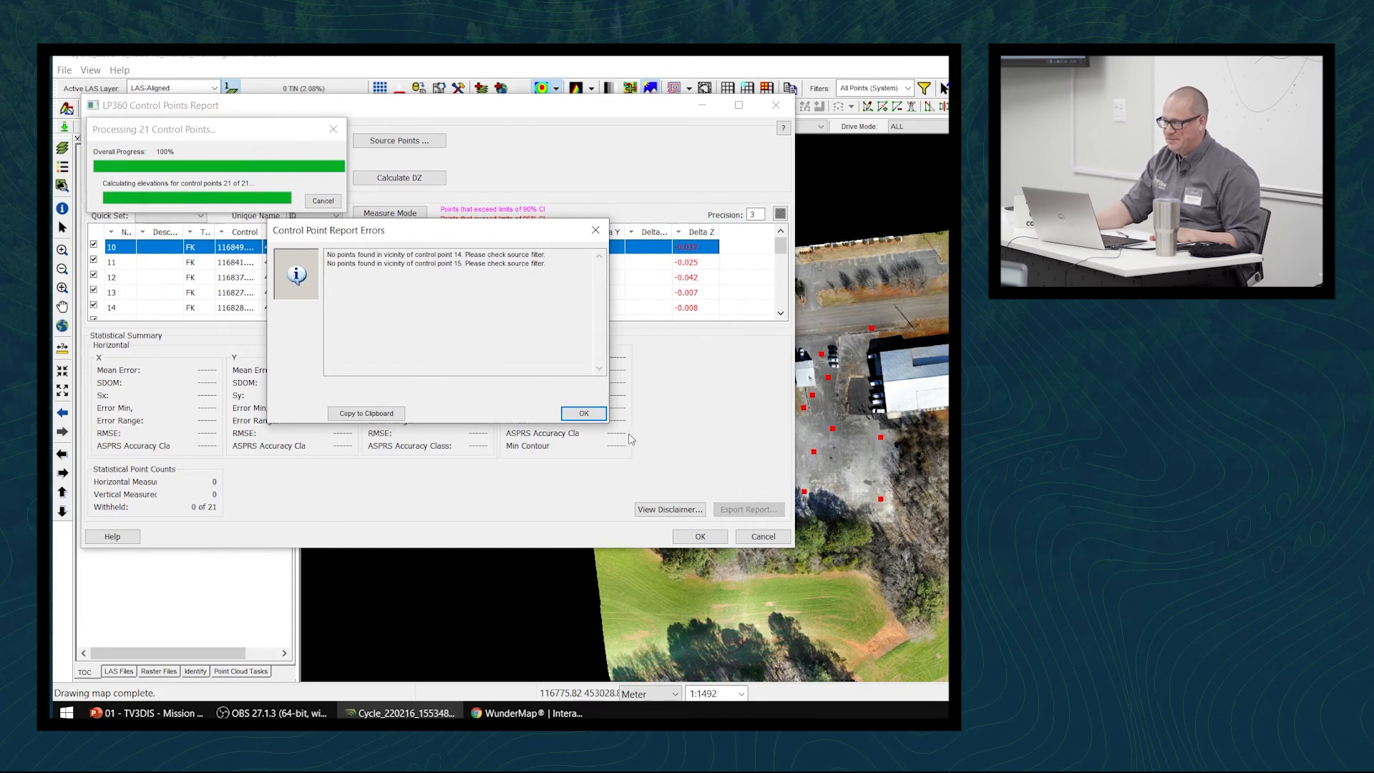
{"action": "left_click", "coordinate": [584, 413]}
Enlarge the control points report and examine the Delta Z values of all control points and the vertical statistics
{"action": "left_click_drag", "start_coordinate": [548, 113], "coordinate": [646, 438]}
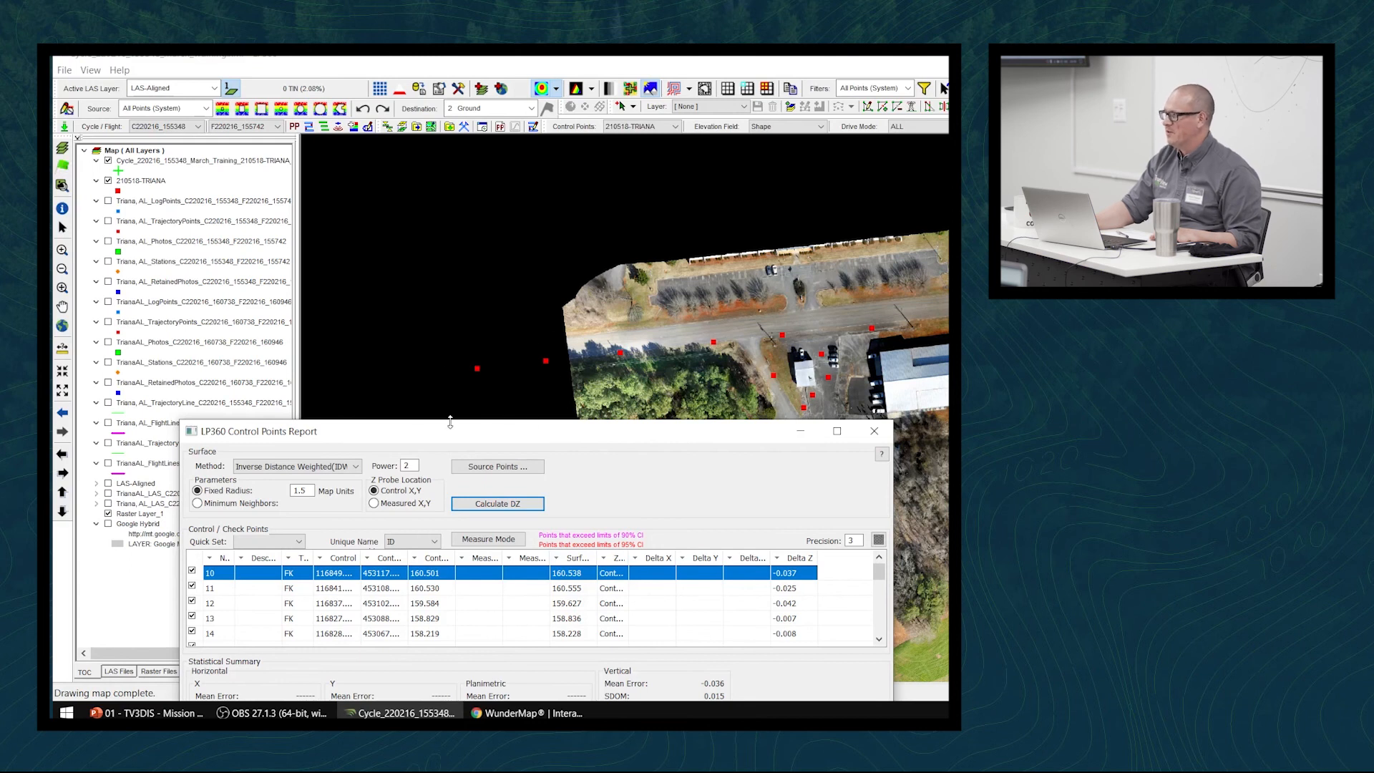
{"action": "left_click_drag", "start_coordinate": [479, 435], "coordinate": [464, 146]}
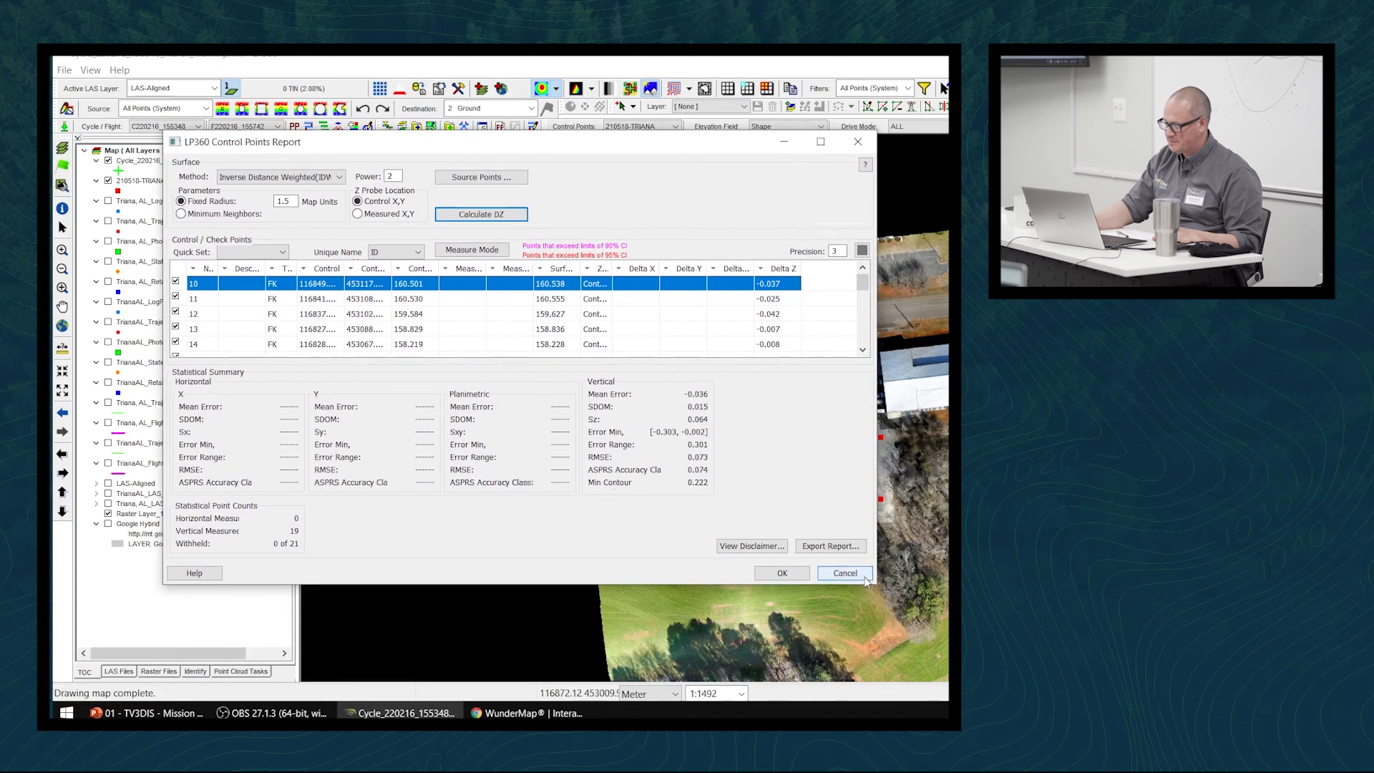
{"action": "left_click_drag", "start_coordinate": [877, 585], "coordinate": [952, 660]}
{"action": "scroll", "coordinate": [494, 350], "scroll_direction": "down", "scroll_amount": 3}
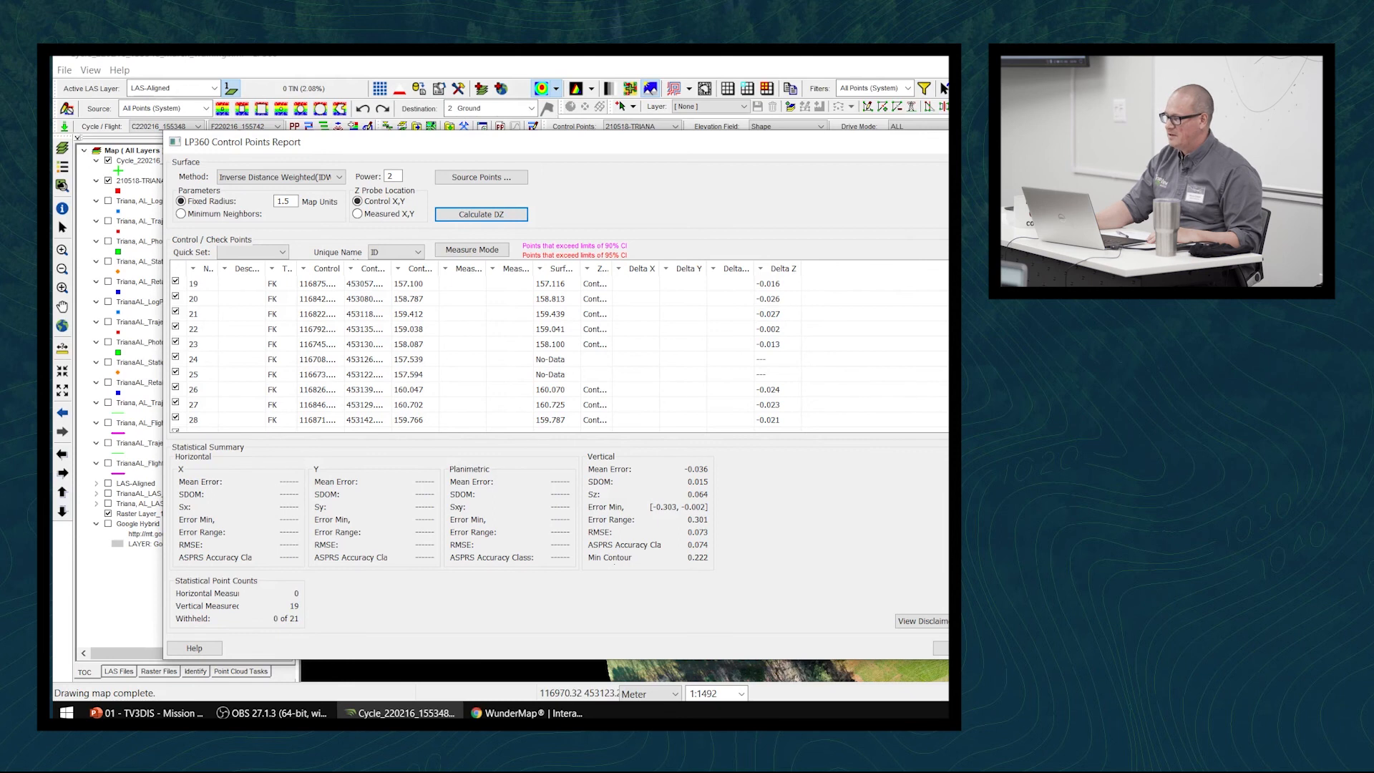
{"action": "scroll", "coordinate": [559, 351], "scroll_direction": "down", "scroll_amount": 3}
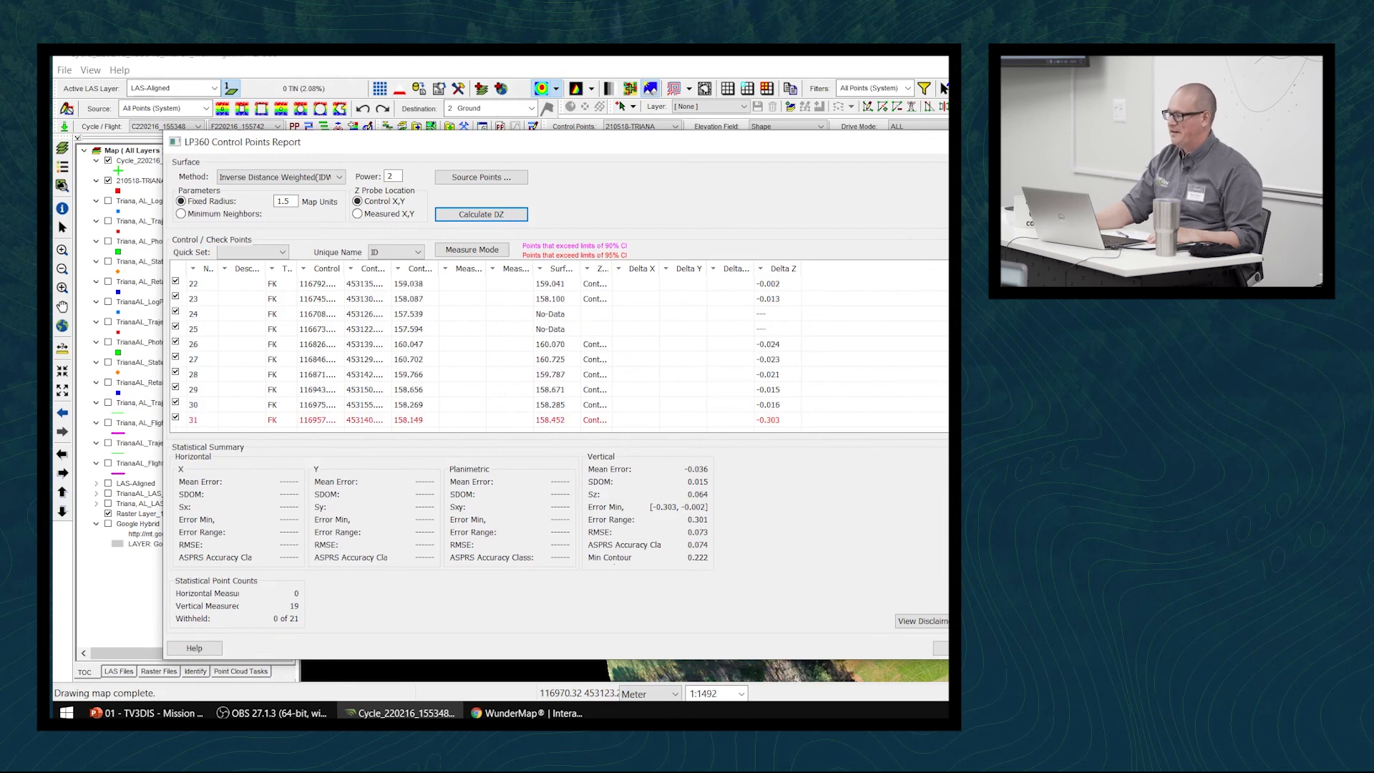
{"action": "scroll", "coordinate": [800, 286], "scroll_direction": "up", "scroll_amount": 4}
{"action": "left_click", "coordinate": [801, 284]}
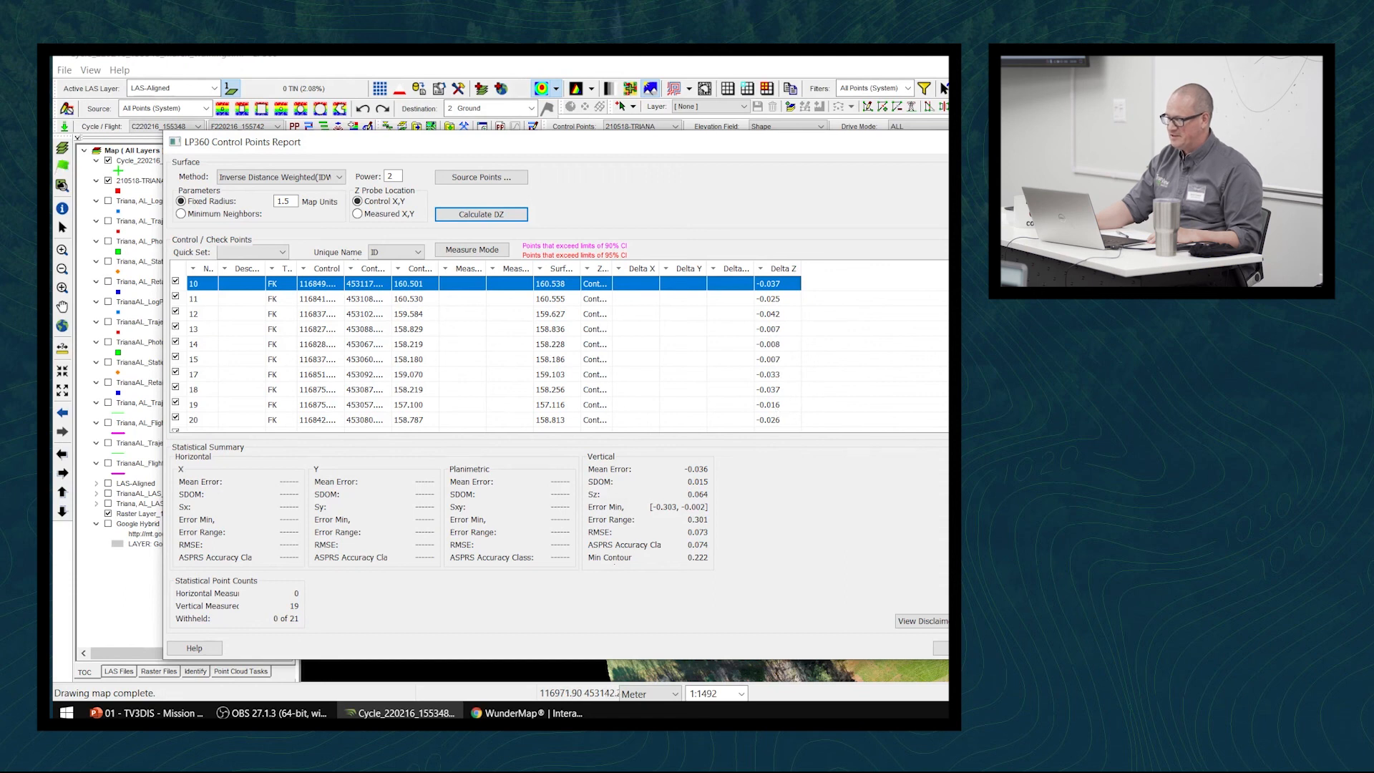
{"action": "scroll", "coordinate": [560, 348], "scroll_direction": "down", "scroll_amount": 1}
{"action": "scroll", "coordinate": [560, 348], "scroll_direction": "up", "scroll_amount": 1}
{"action": "scroll", "coordinate": [559, 348], "scroll_direction": "down", "scroll_amount": 3}
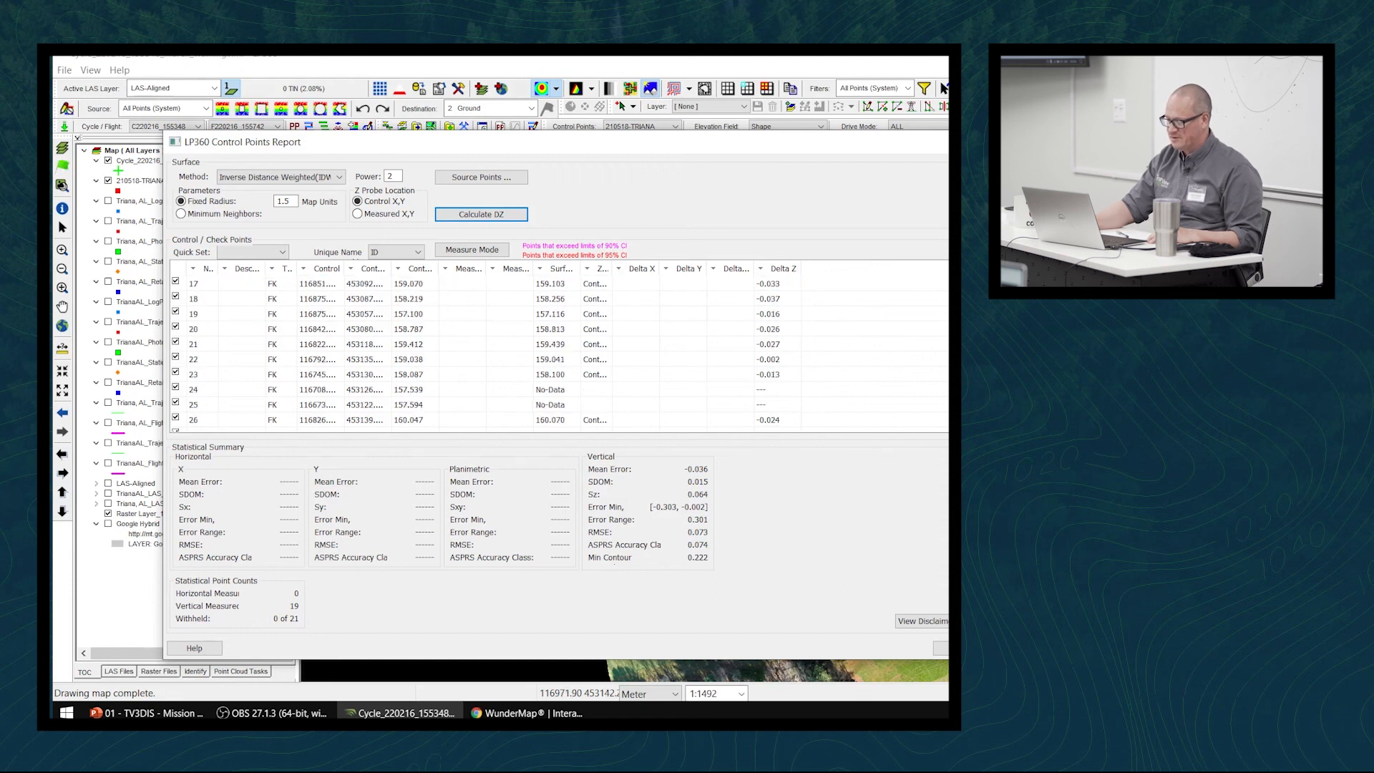
{"action": "scroll", "coordinate": [560, 350], "scroll_direction": "down", "scroll_amount": 1}
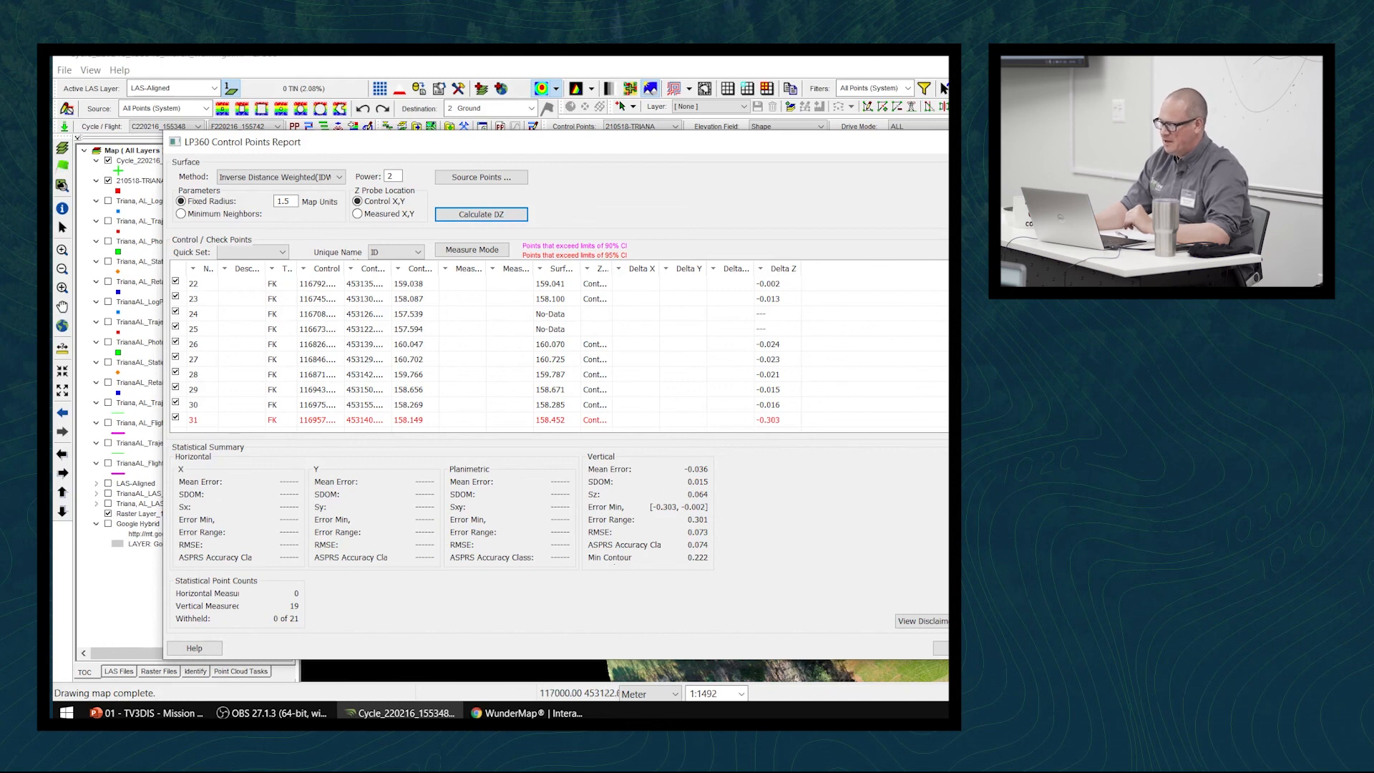
{"action": "left_click_drag", "start_coordinate": [920, 135], "coordinate": [938, 99]}
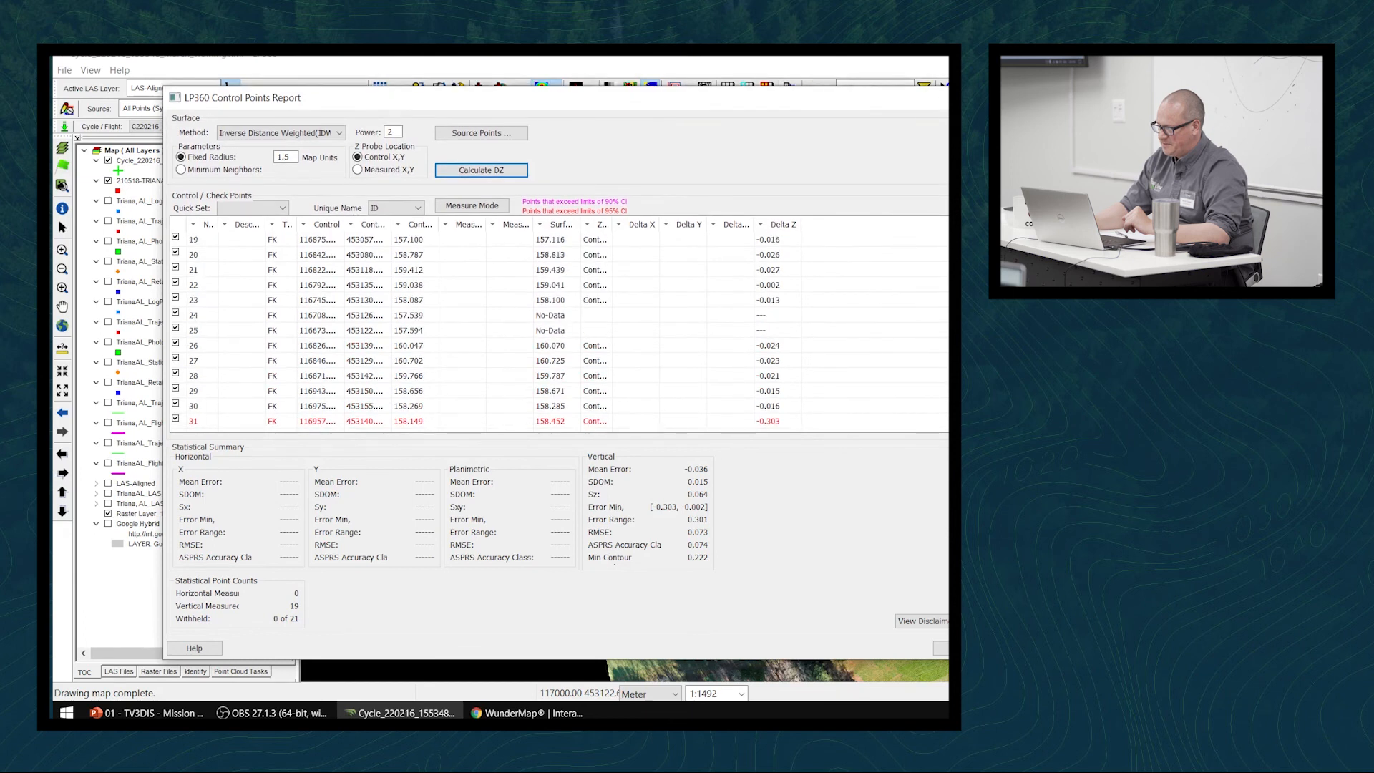
Select control point 31 in the report, uncover the map, and show labels for the 210518-TRIANA layer
{"action": "left_click", "coordinate": [226, 423]}
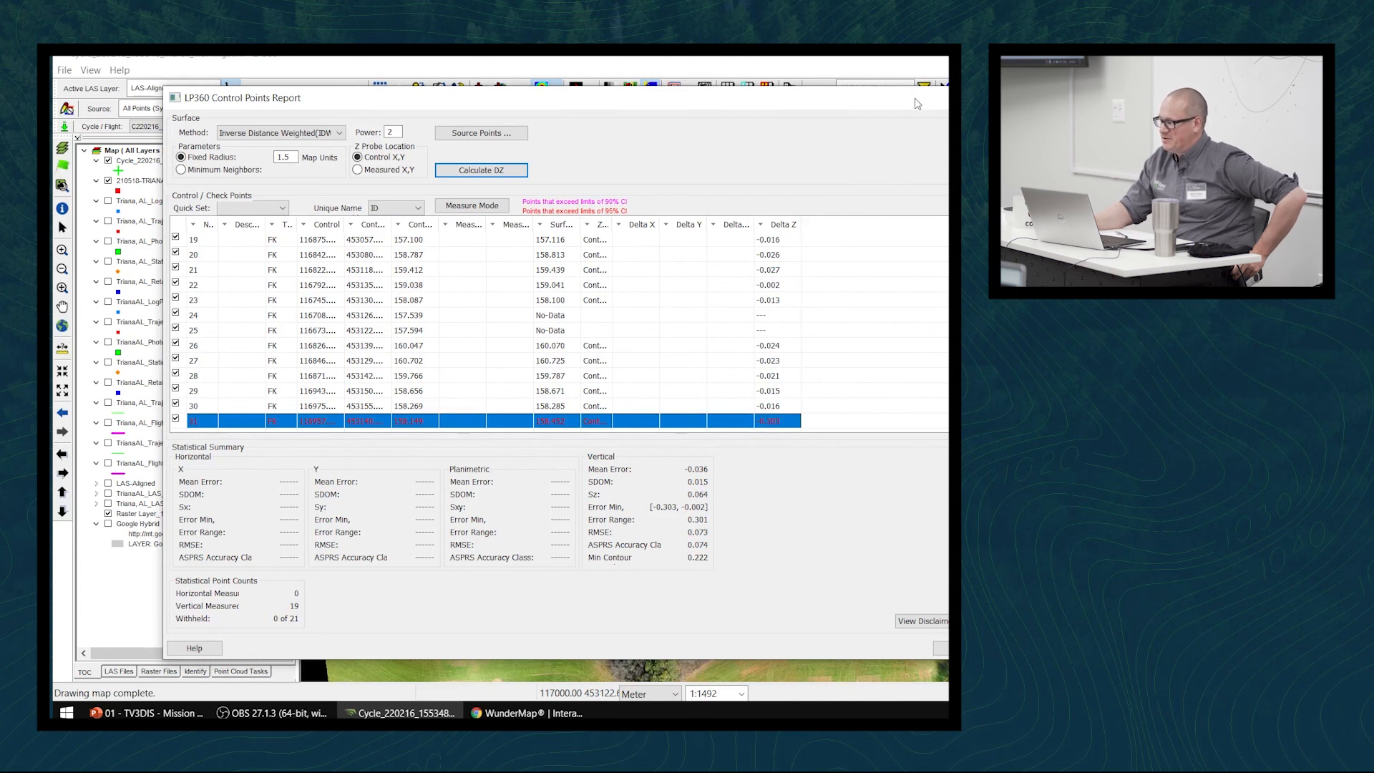
{"action": "left_click_drag", "start_coordinate": [885, 108], "coordinate": [981, 152]}
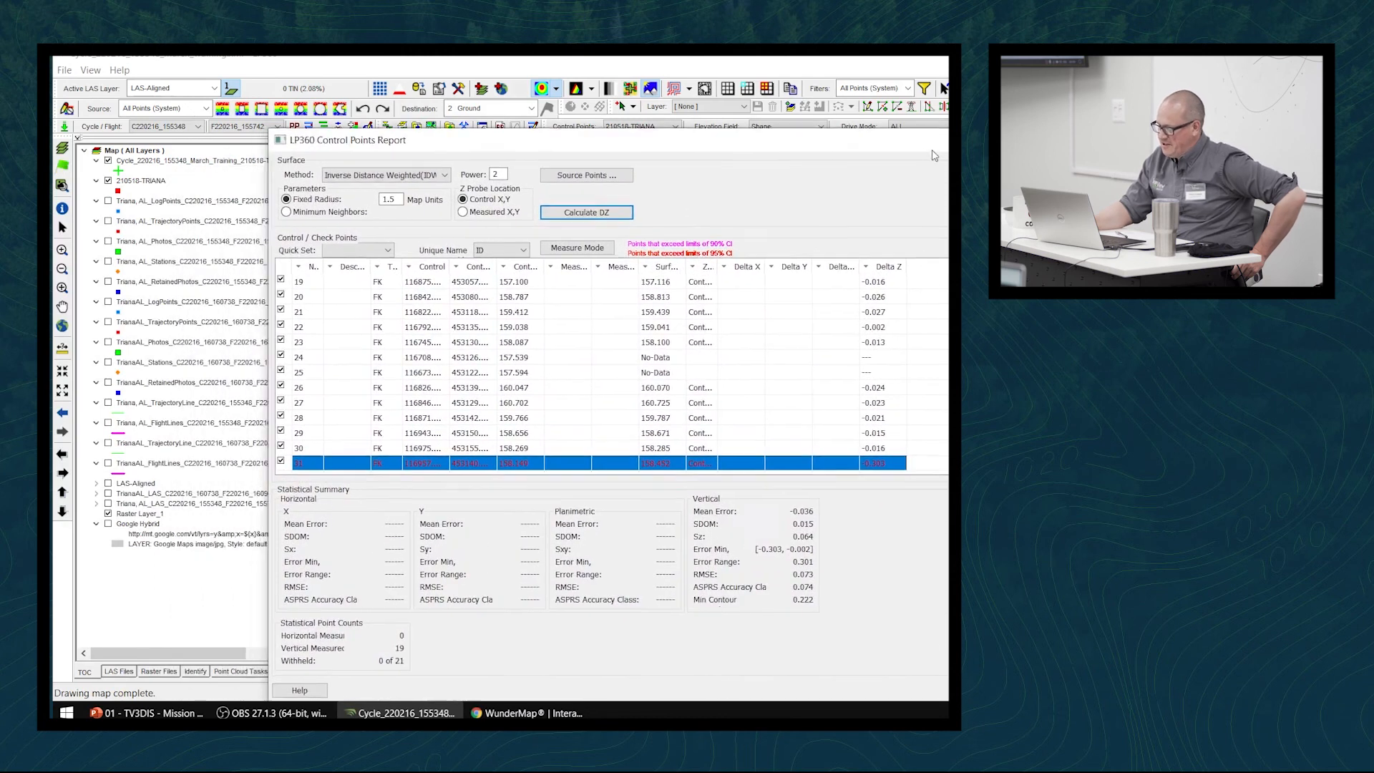
{"action": "left_click_drag", "start_coordinate": [927, 143], "coordinate": [1088, 442]}
{"action": "right_click", "coordinate": [162, 182]}
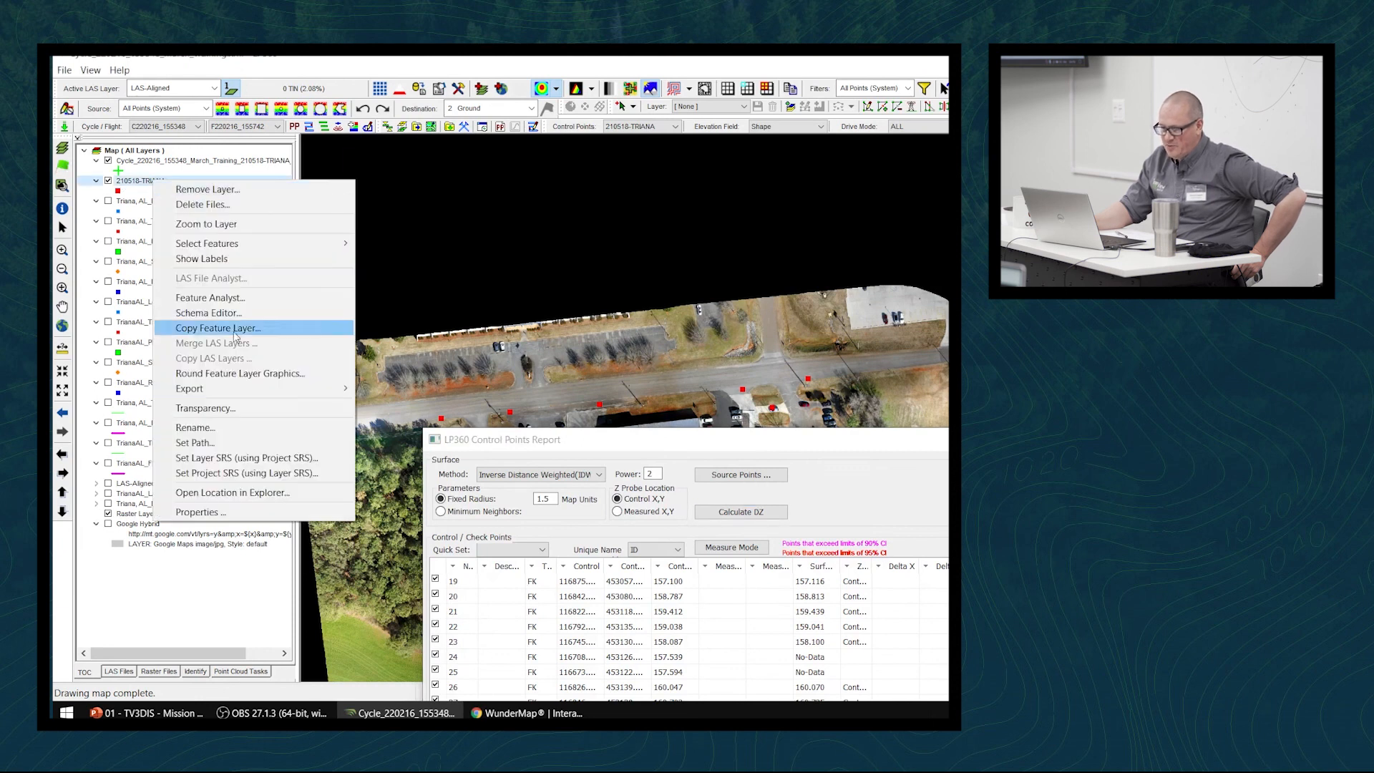
{"action": "left_click", "coordinate": [255, 259]}
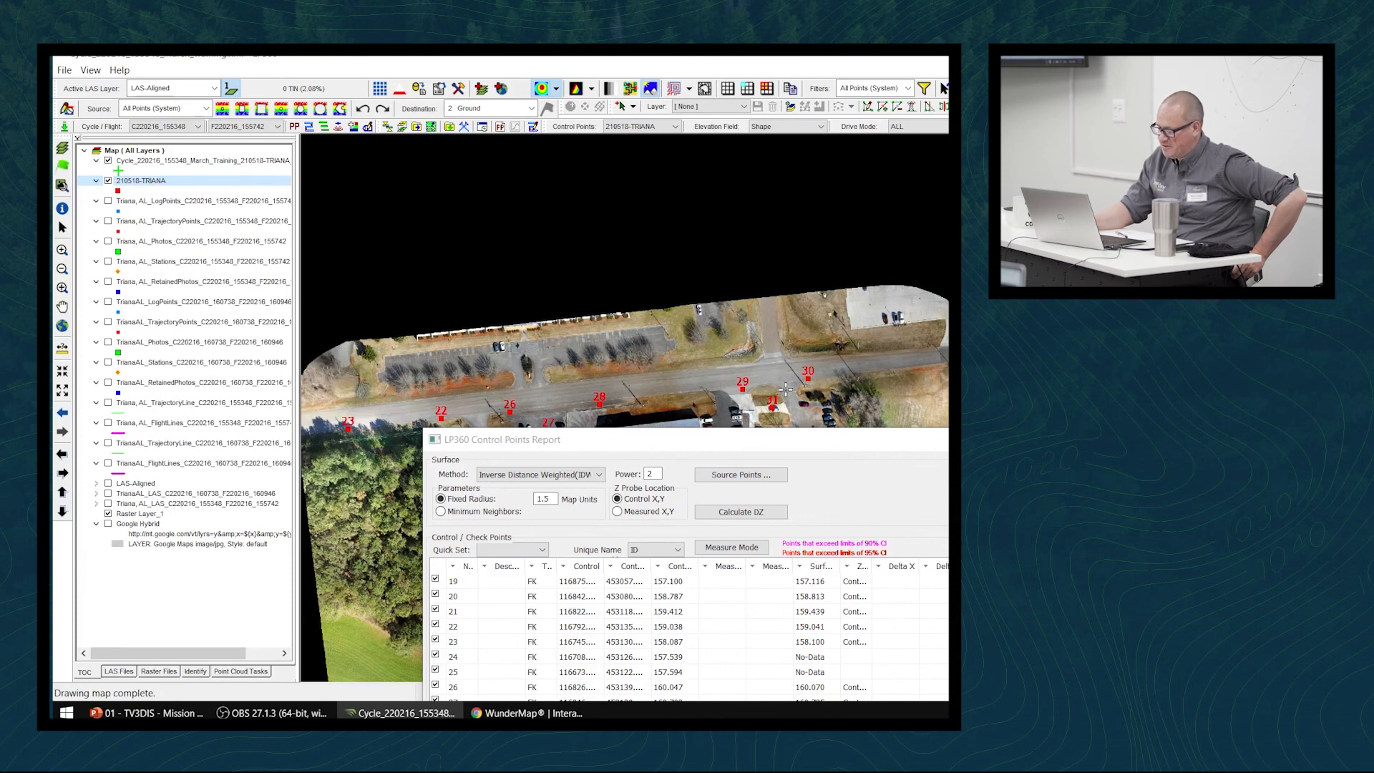
Examine control point 31 on the orthophoto and its surroundings near points 29 and 30
{"action": "left_click_drag", "start_coordinate": [852, 441], "coordinate": [712, 211]}
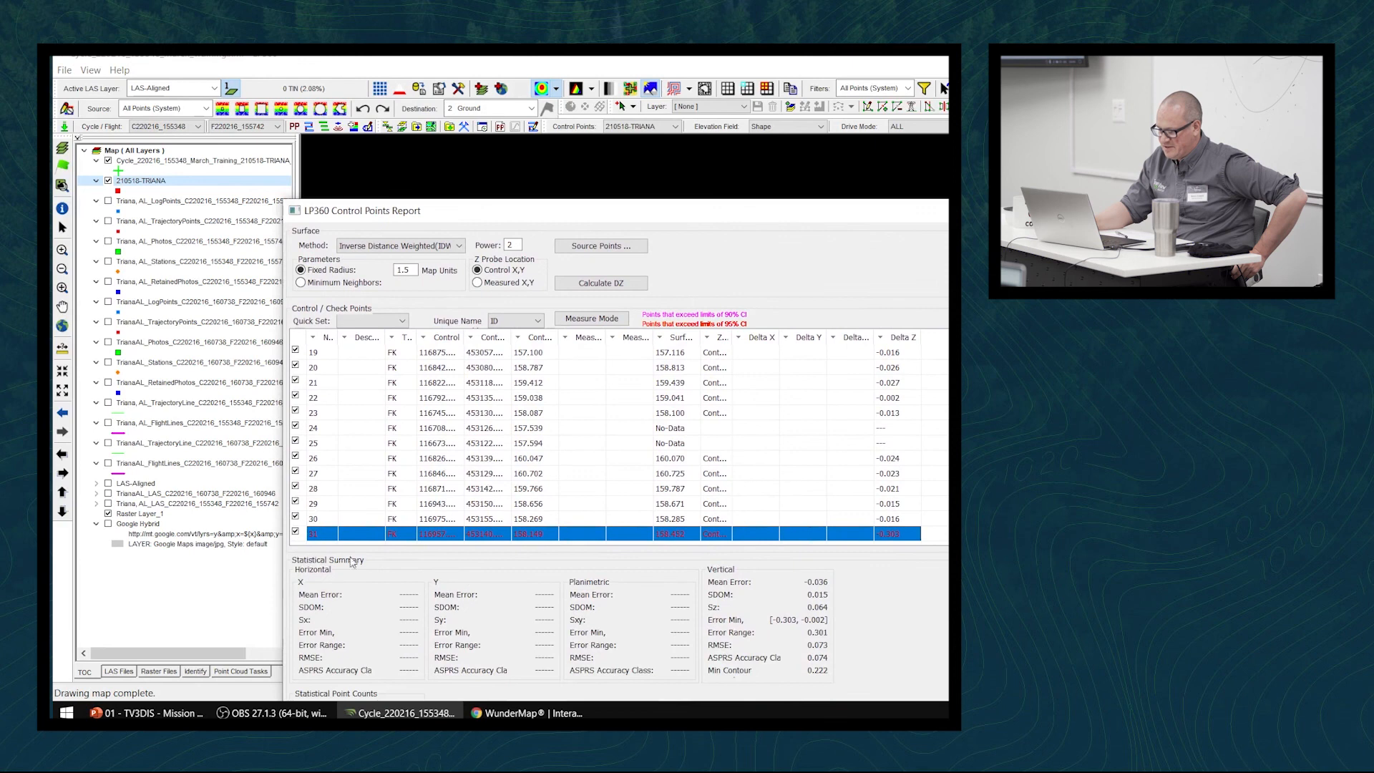
{"action": "left_click_drag", "start_coordinate": [805, 211], "coordinate": [853, 553]}
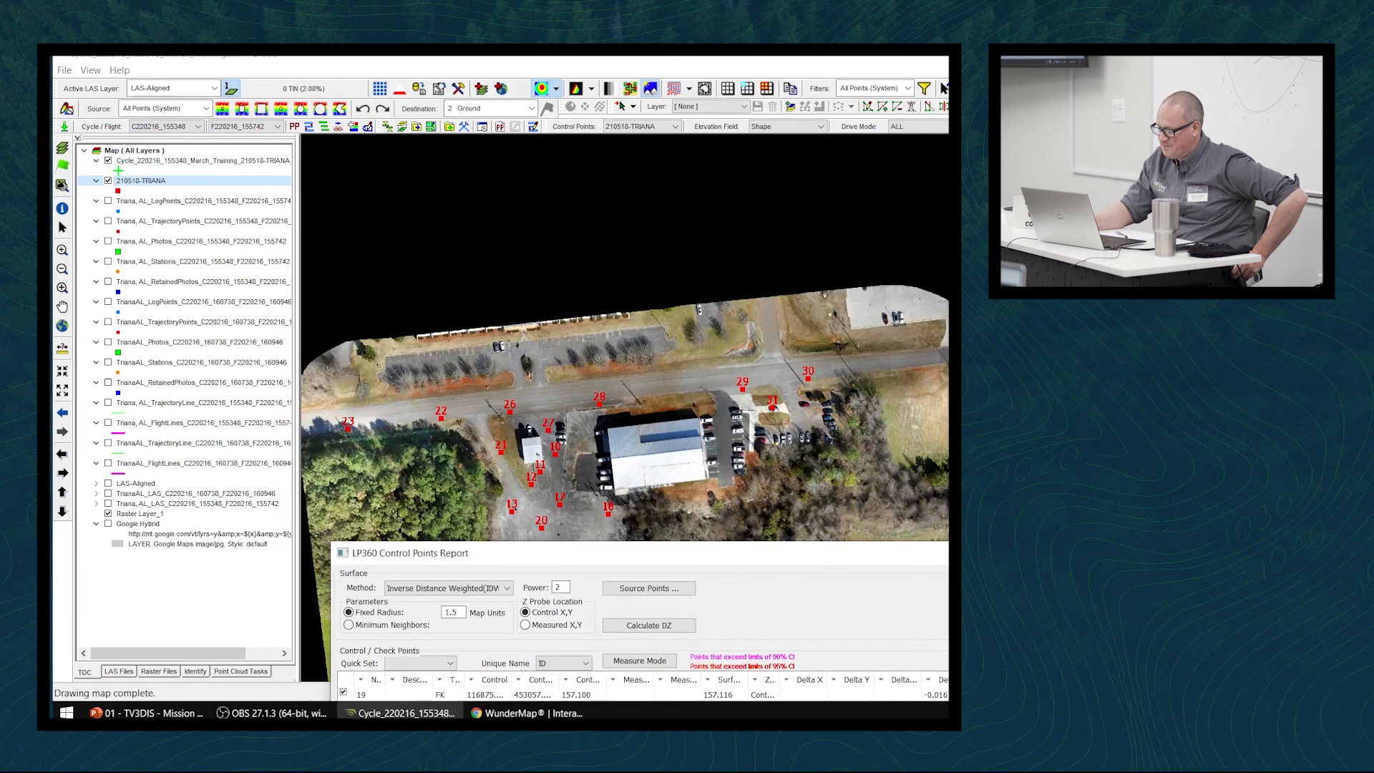
{"action": "scroll", "coordinate": [776, 414], "scroll_direction": "up", "scroll_amount": 8}
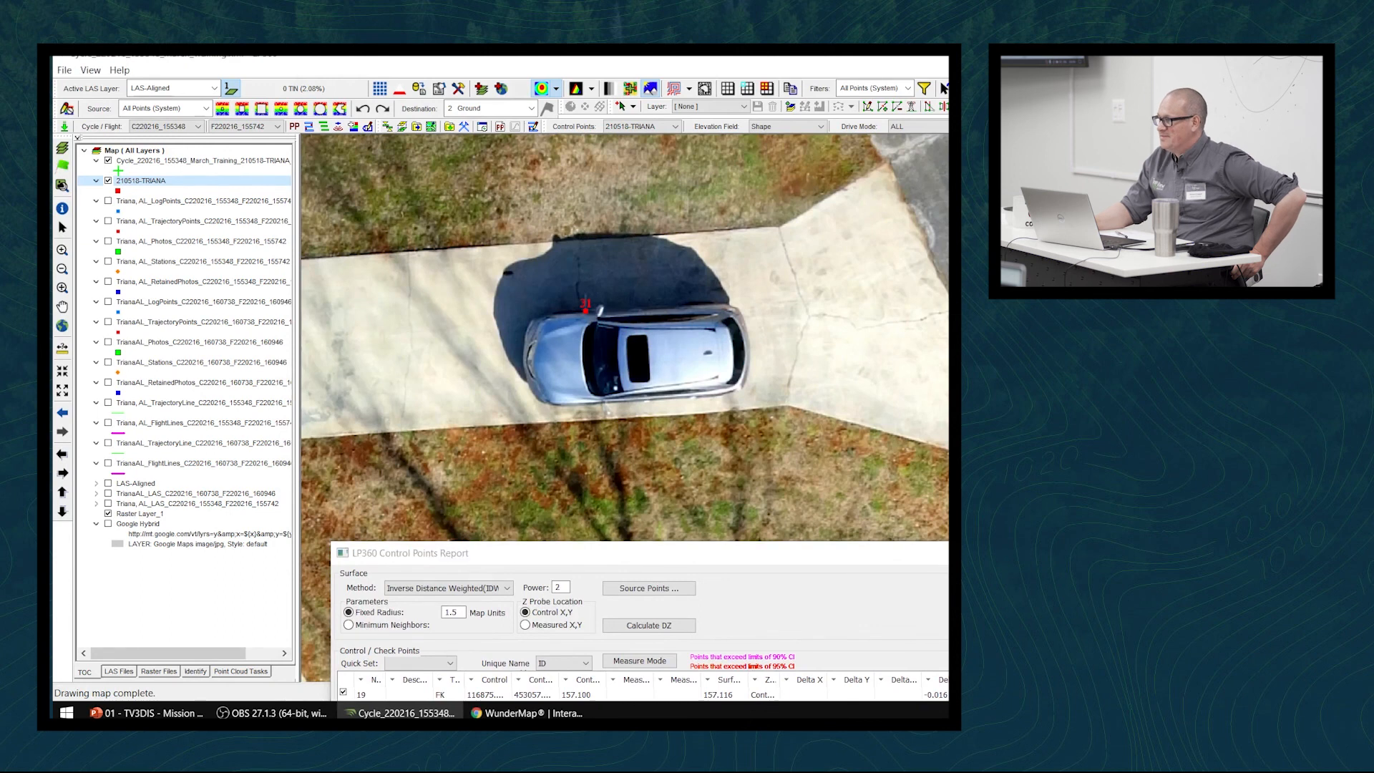
{"action": "middle_click_drag", "start_coordinate": [585, 304], "coordinate": [660, 306]}
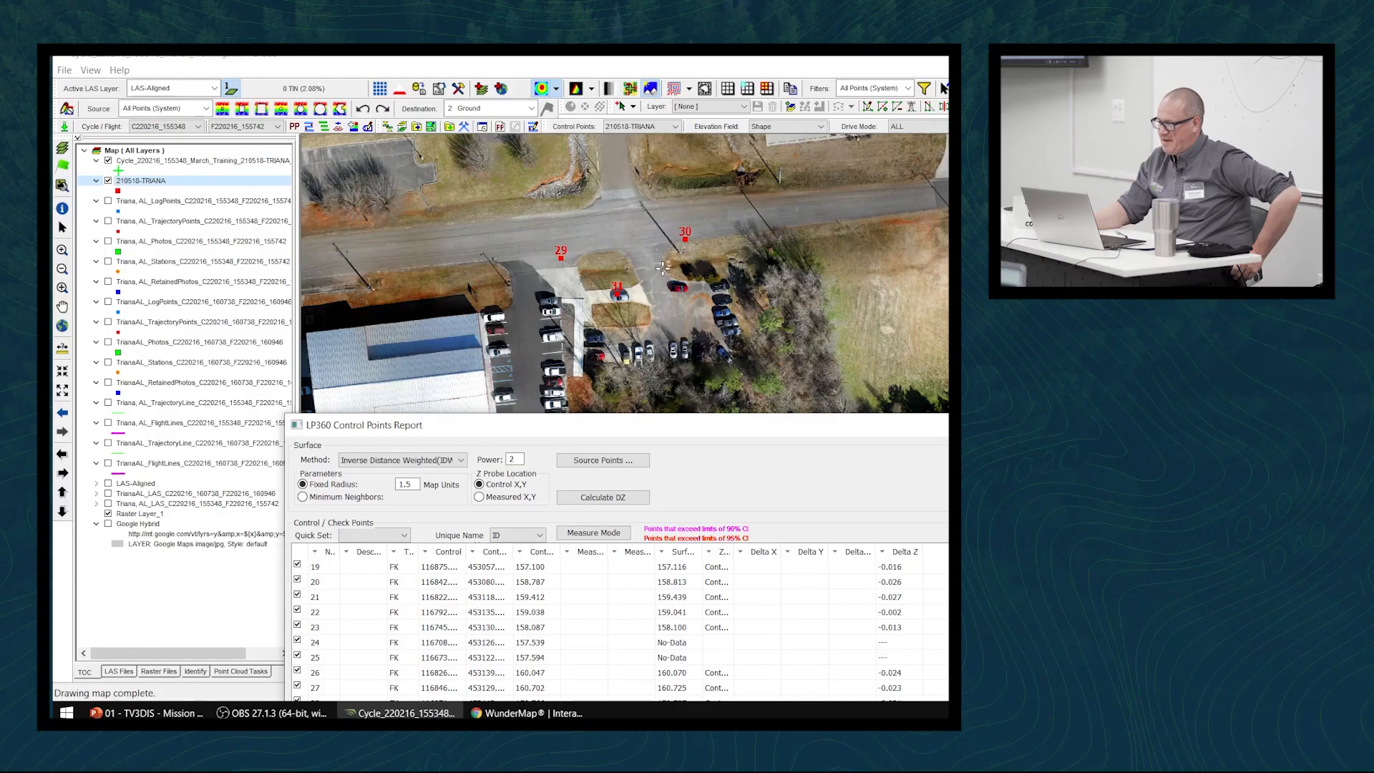
{"action": "scroll", "coordinate": [656, 279], "scroll_direction": "up", "scroll_amount": 2}
{"action": "scroll", "coordinate": [655, 279], "scroll_direction": "up", "scroll_amount": 2}
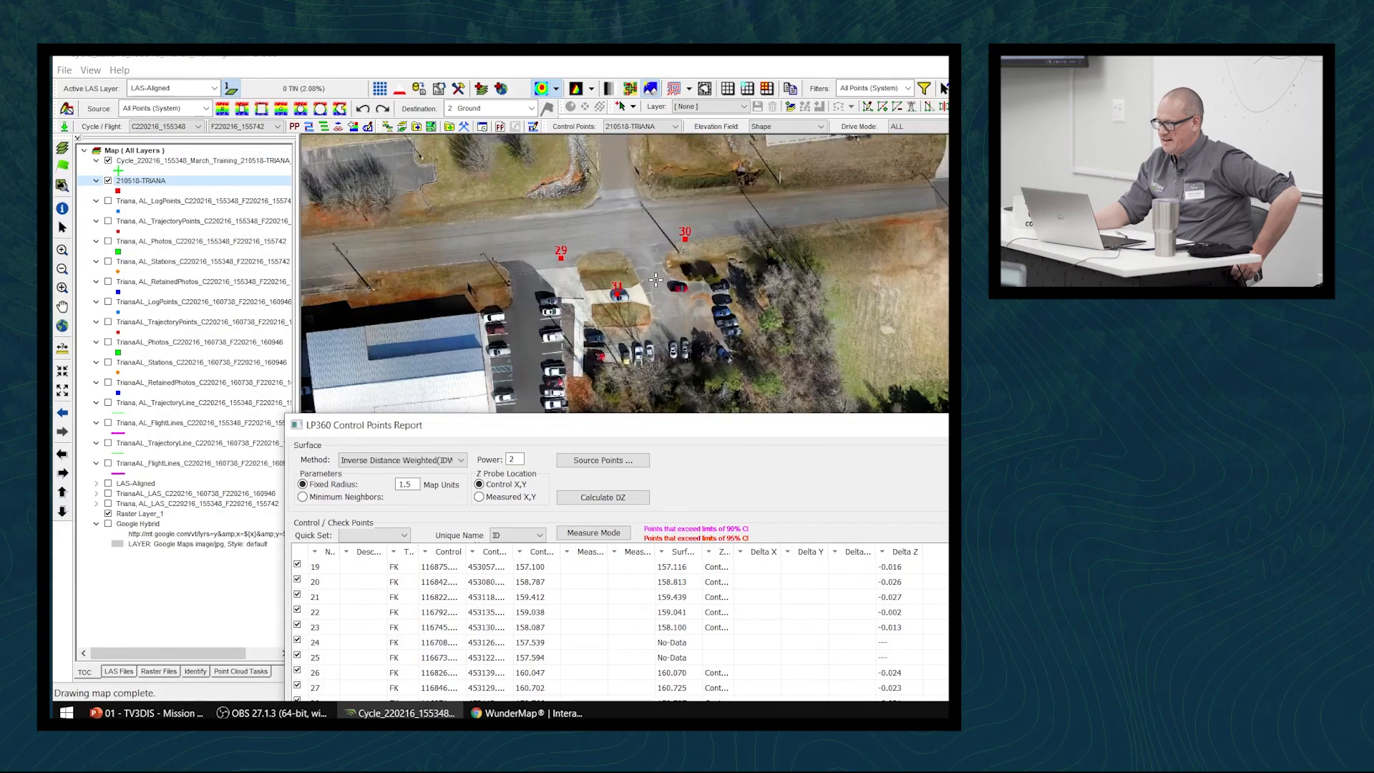
{"action": "middle_click_drag", "start_coordinate": [542, 245], "coordinate": [716, 236]}
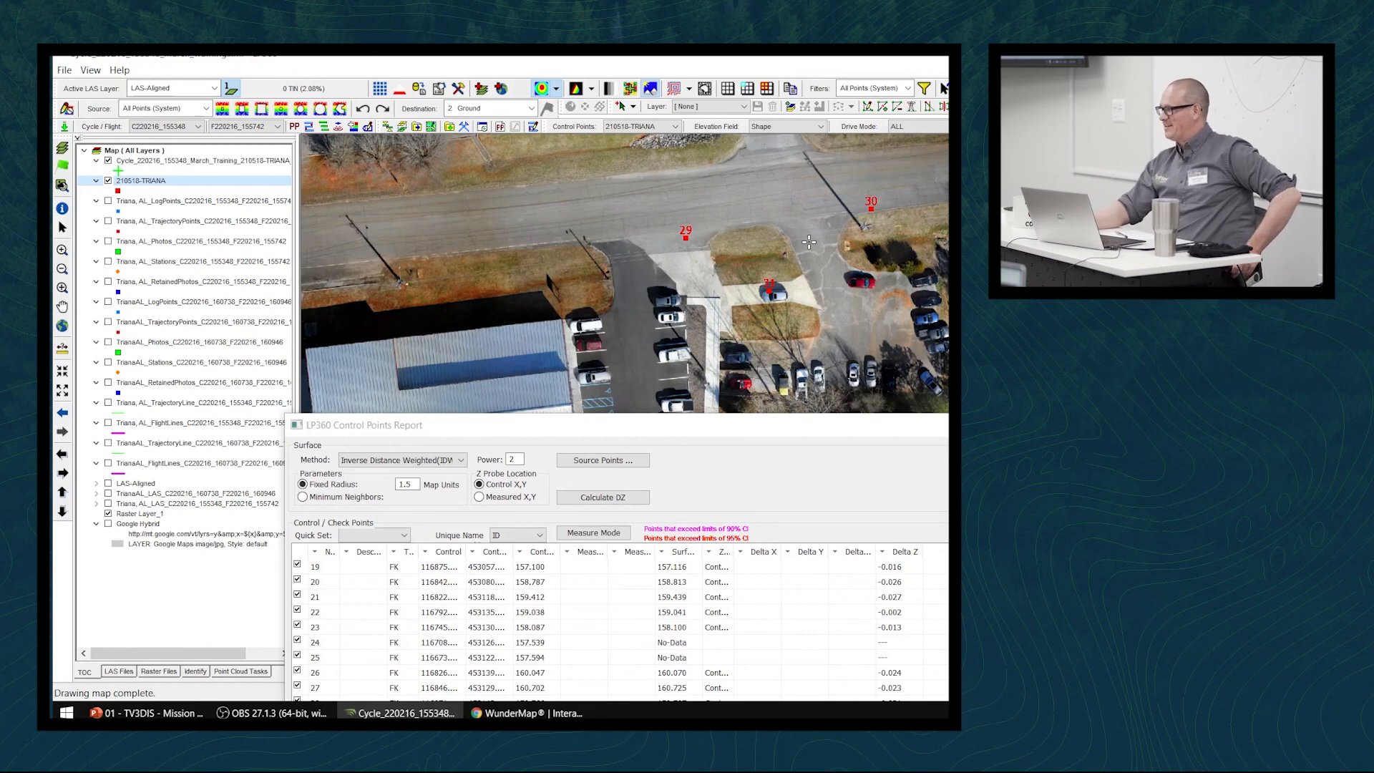
Review the Global project settings, including the display and mouse options, and close them without changes
{"action": "left_click", "coordinate": [65, 70]}
{"action": "left_click", "coordinate": [109, 187]}
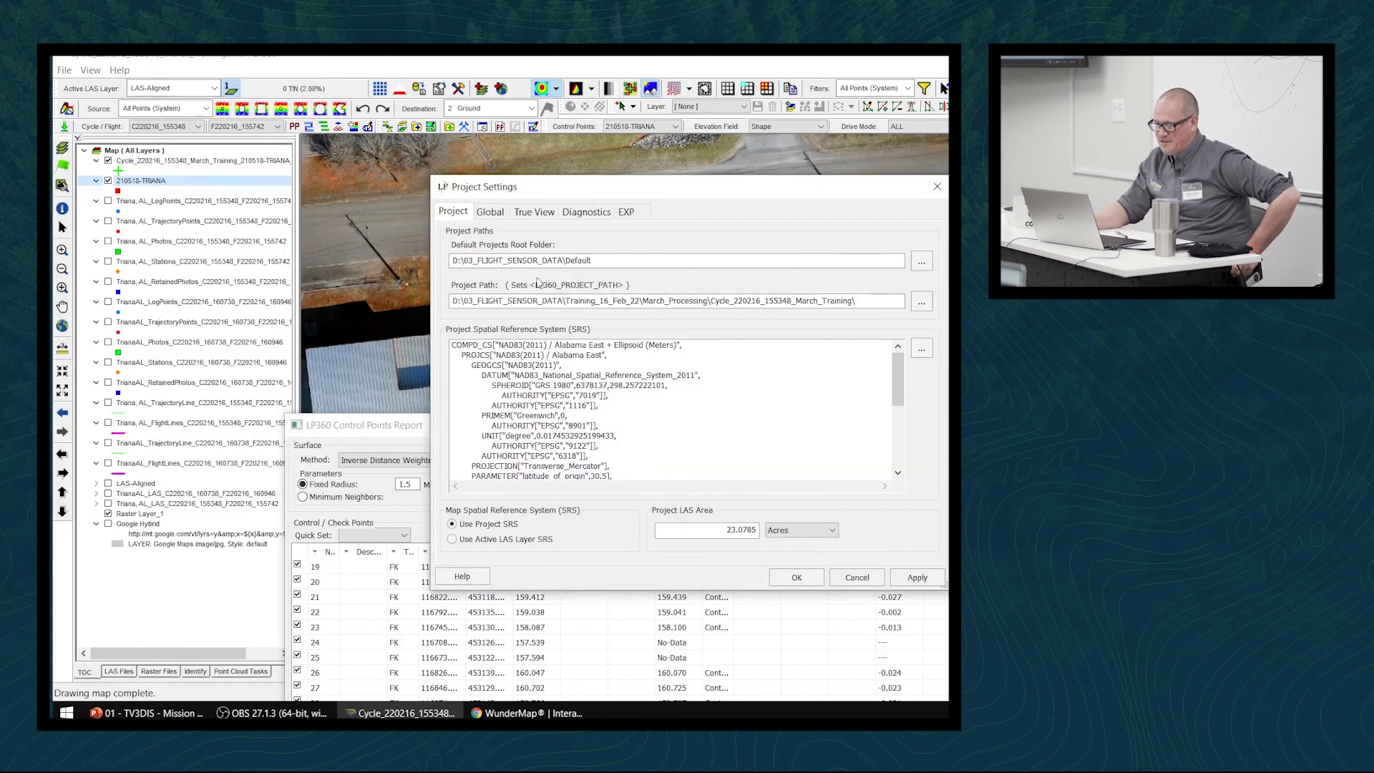
{"action": "left_click", "coordinate": [490, 212]}
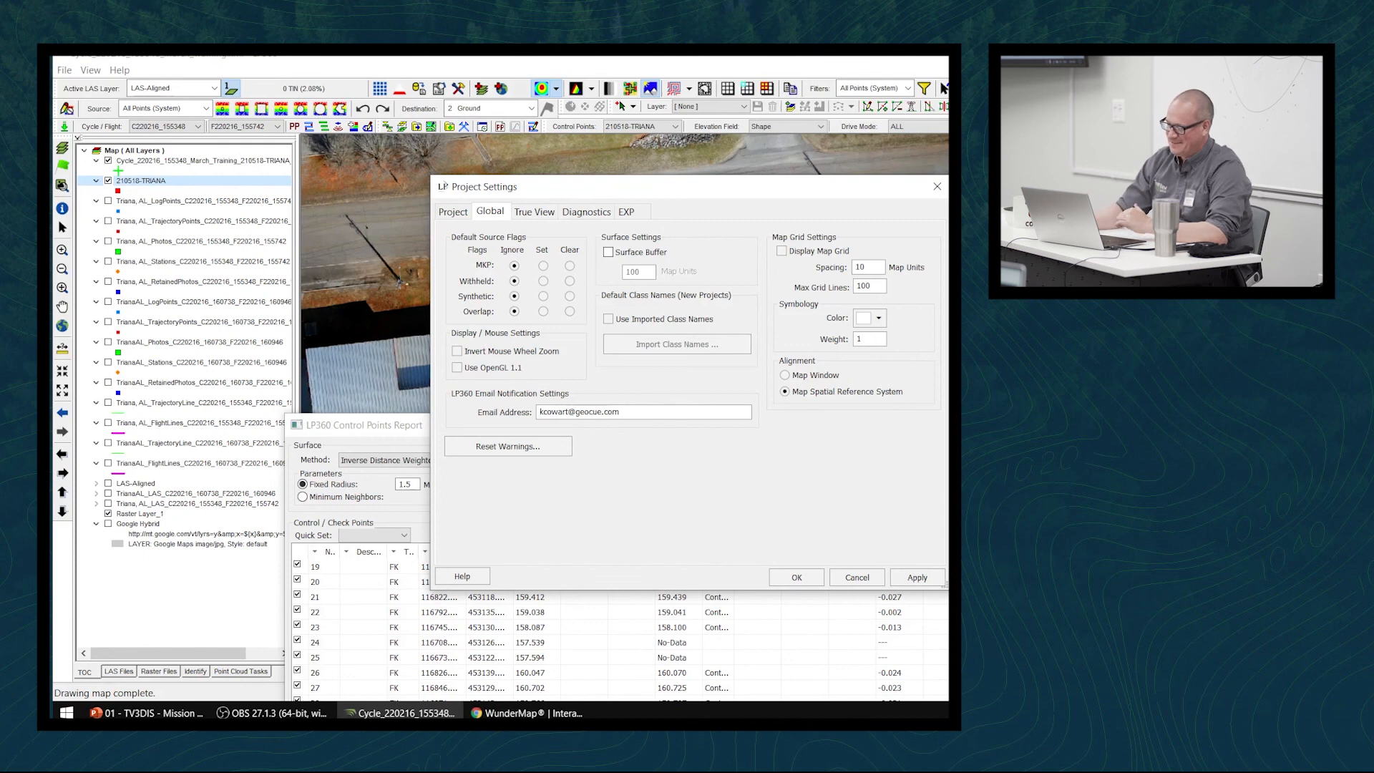
{"action": "left_click", "coordinate": [937, 186]}
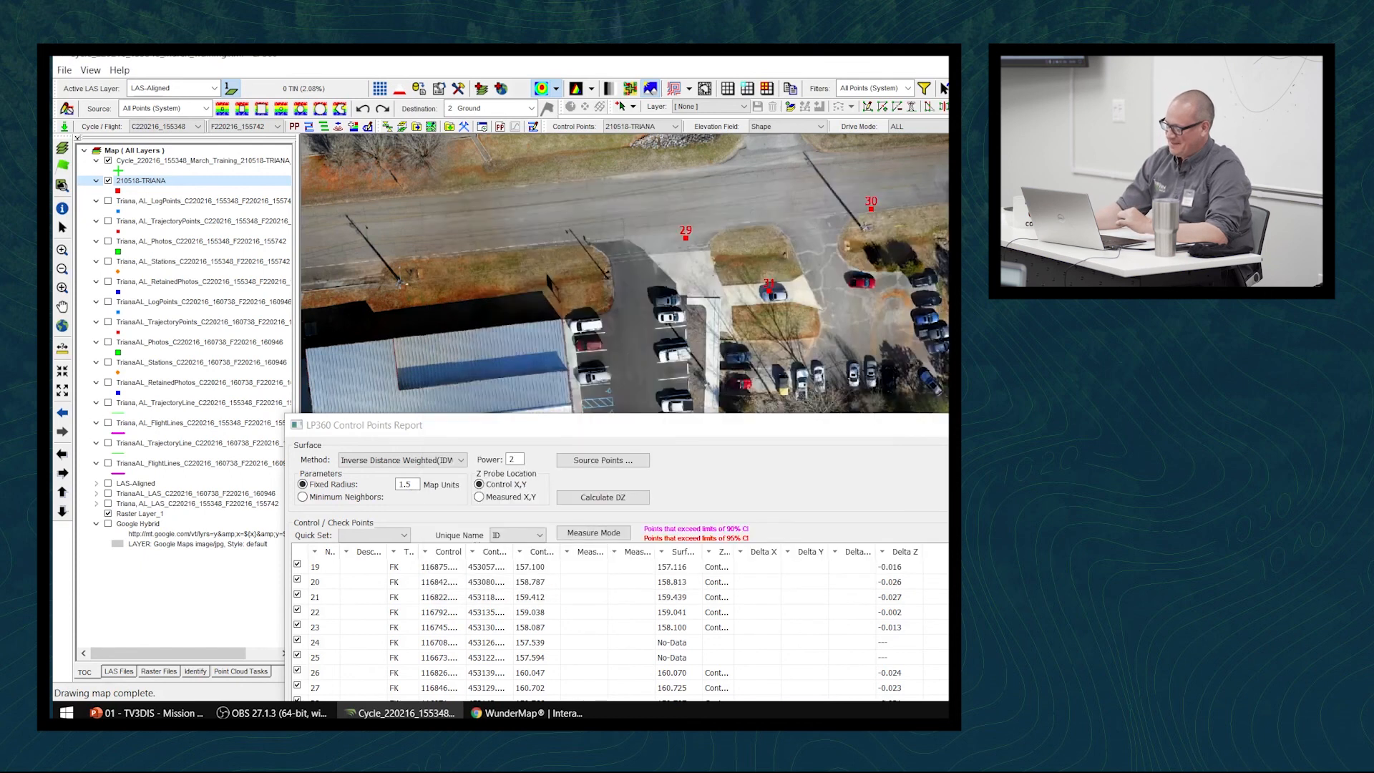
Withhold control point 31 at the parked car from the accuracy statistics and widen the report's coordinate and Surface Z columns
{"action": "scroll", "coordinate": [766, 283], "scroll_direction": "up", "scroll_amount": 2}
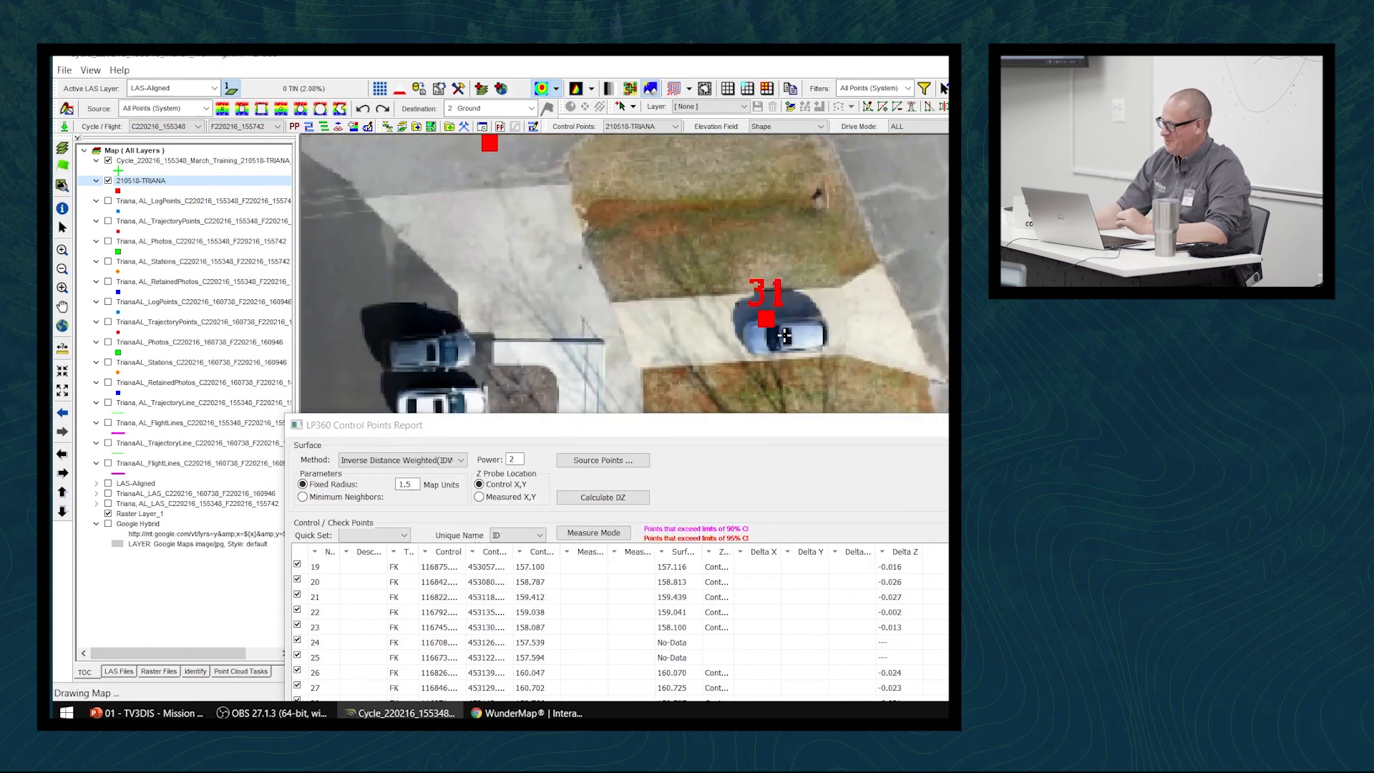
{"action": "scroll", "coordinate": [784, 335], "scroll_direction": "up", "scroll_amount": 1}
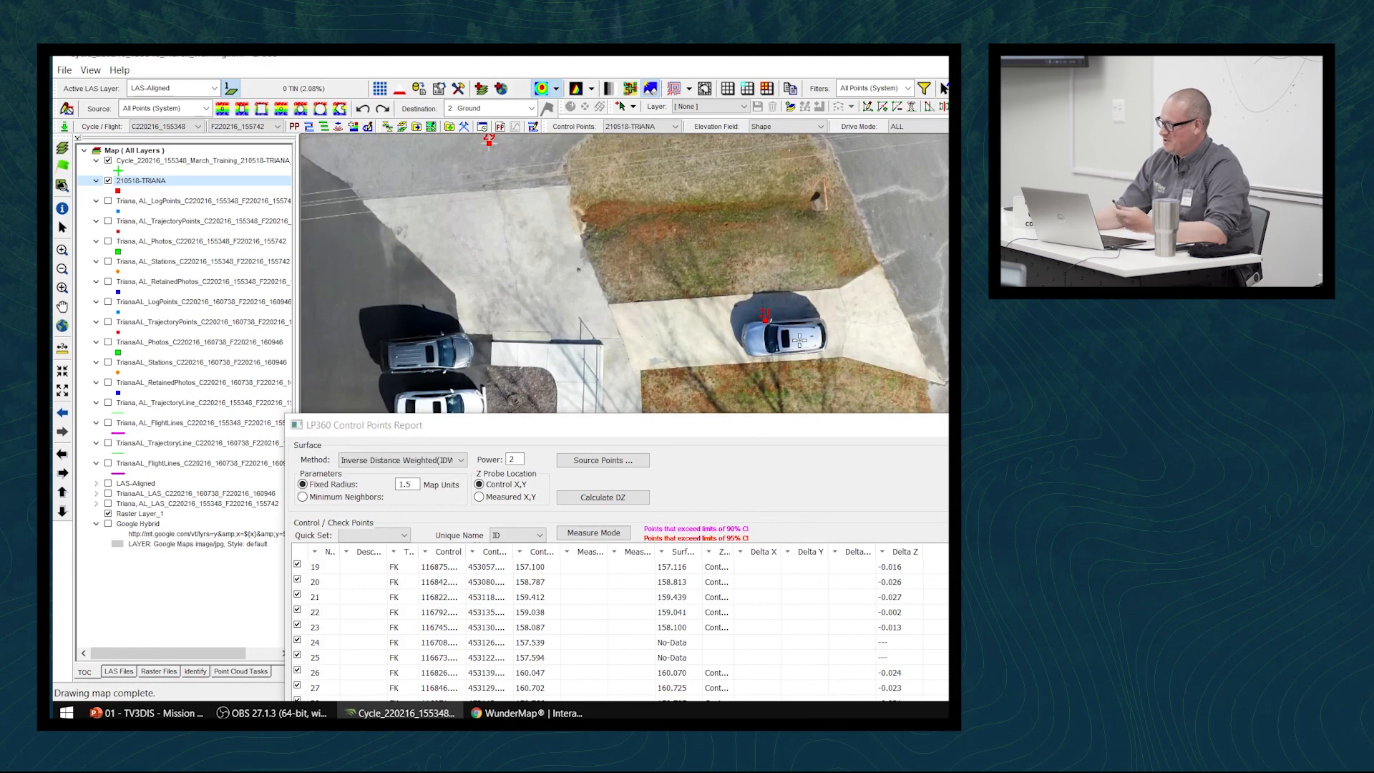
{"action": "mouse_move", "coordinate": [781, 425]}
{"action": "left_mouse_down"}
{"action": "mouse_move", "coordinate": [784, 261]}
{"action": "mouse_move", "coordinate": [765, 449]}
{"action": "mouse_move", "coordinate": [787, 358]}
{"action": "mouse_move", "coordinate": [779, 401]}
{"action": "left_mouse_up"}
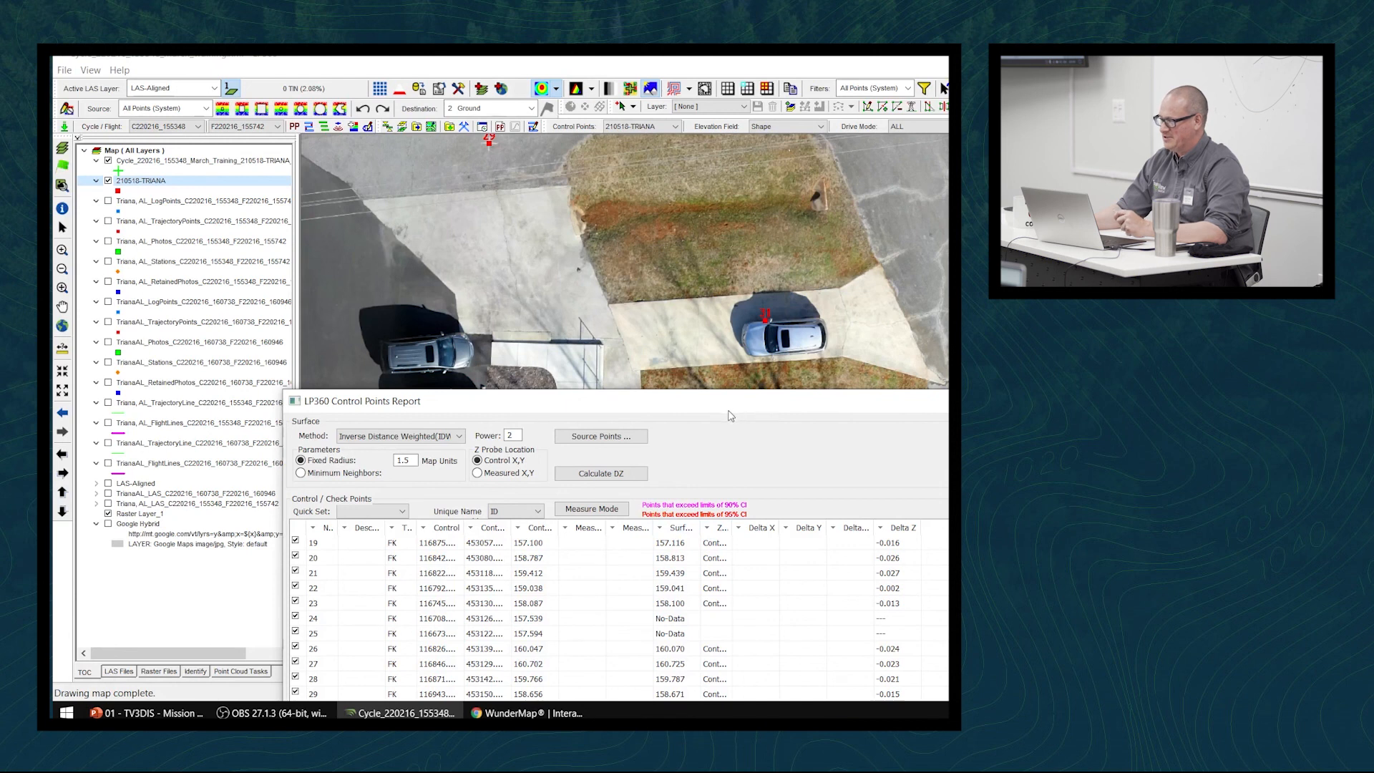
{"action": "left_click_drag", "start_coordinate": [816, 401], "coordinate": [816, 92]}
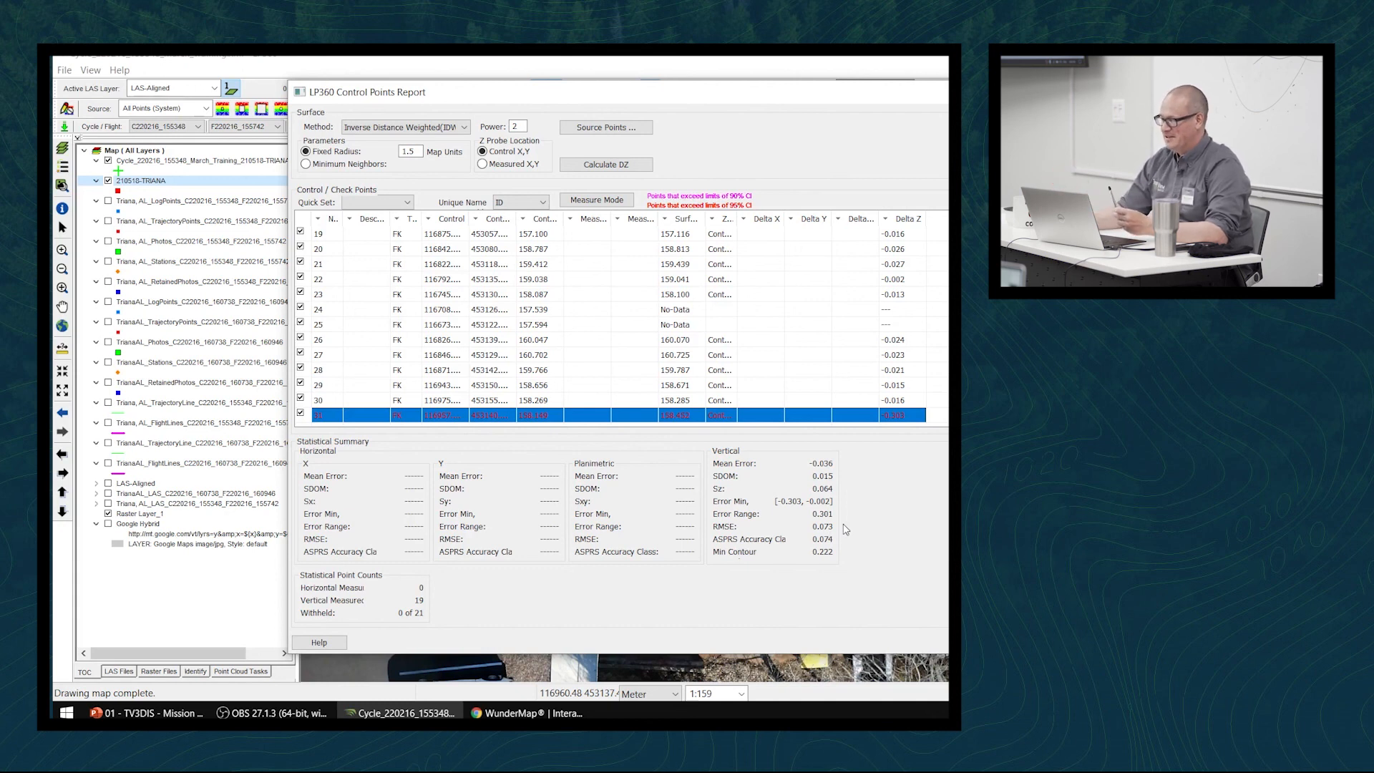
{"action": "left_click", "coordinate": [301, 414]}
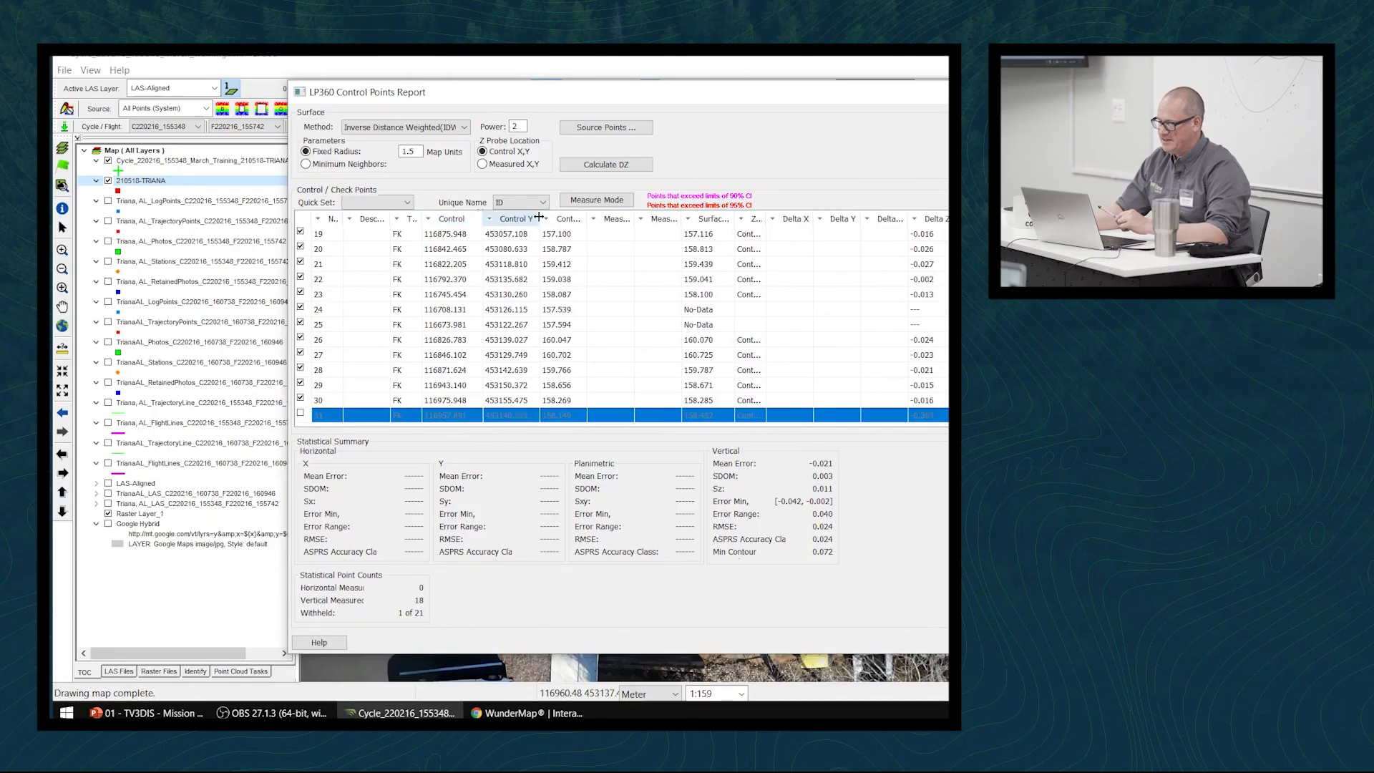
{"action": "left_click_drag", "start_coordinate": [738, 223], "coordinate": [752, 223]}
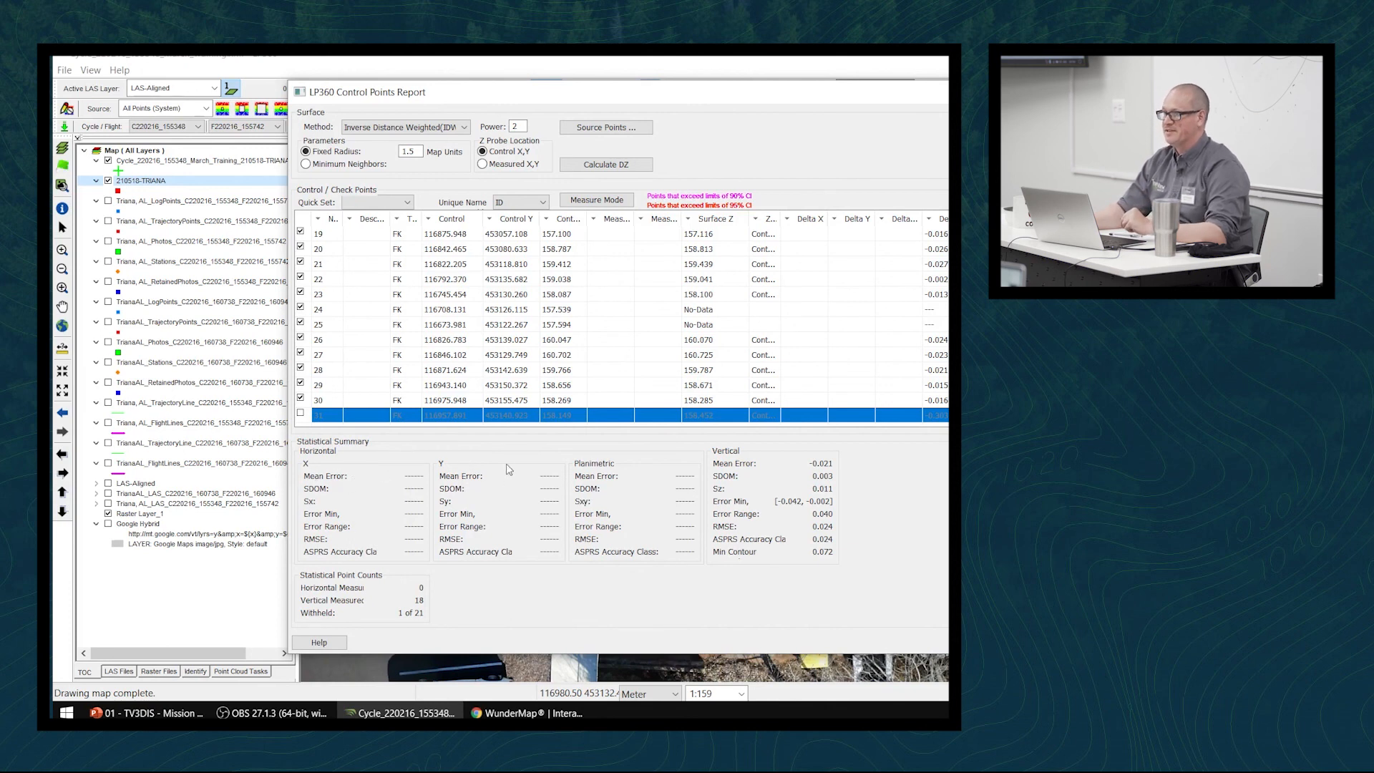
Step through control points 10 to 18 in the report and view each one's location on the orthophoto
{"action": "scroll", "coordinate": [702, 301], "scroll_direction": "up", "scroll_amount": 3}
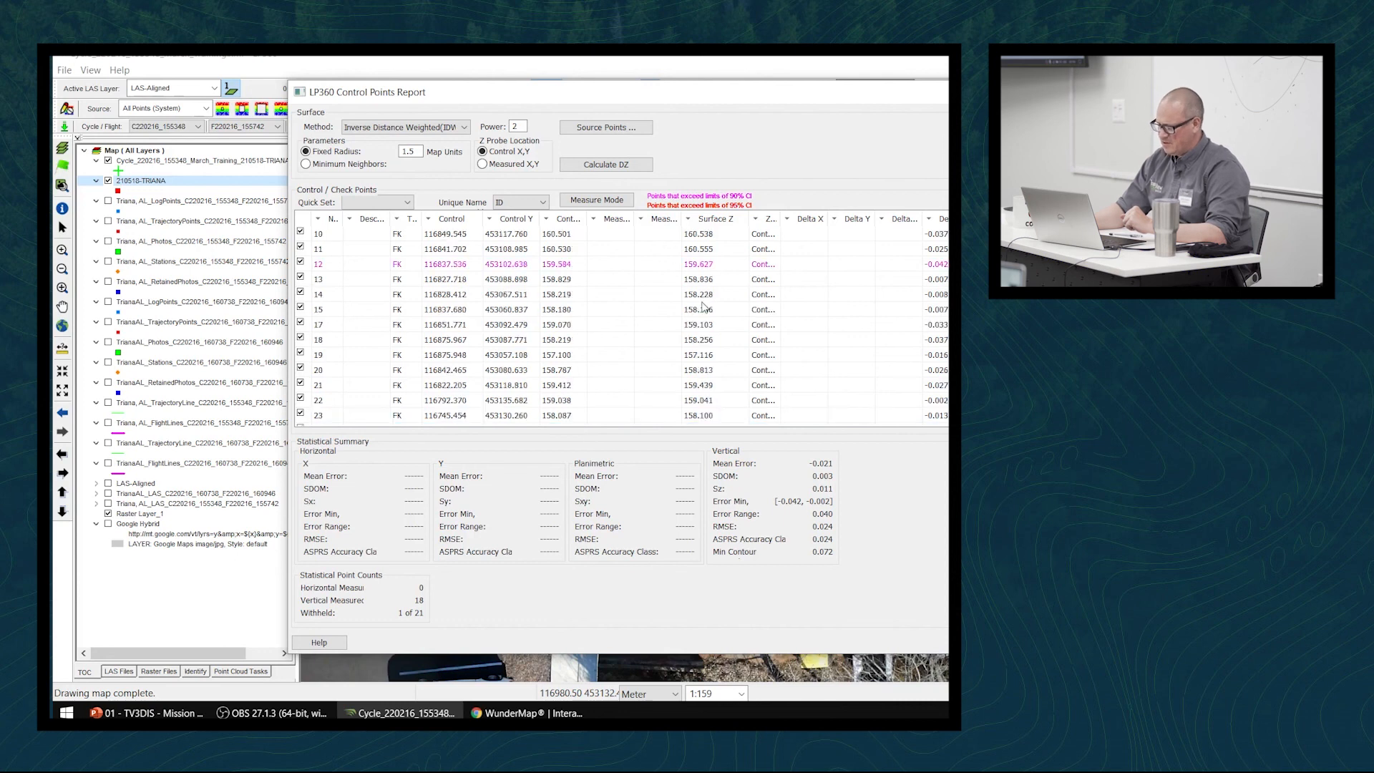
{"action": "left_click", "coordinate": [336, 236]}
{"action": "left_click_drag", "start_coordinate": [770, 98], "coordinate": [903, 447]}
{"action": "left_click", "coordinate": [452, 600]}
{"action": "left_click", "coordinate": [462, 614]}
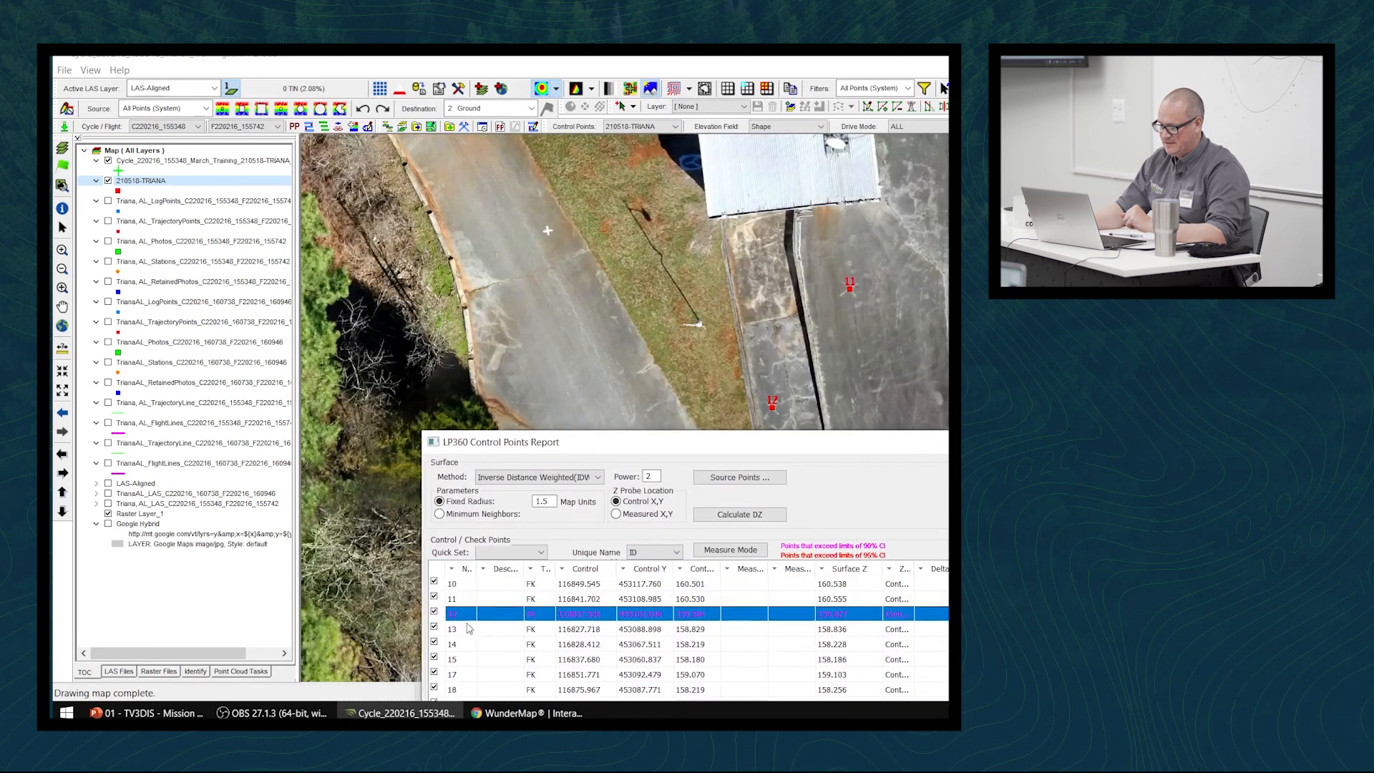
{"action": "left_click", "coordinate": [469, 630]}
{"action": "left_click", "coordinate": [465, 584]}
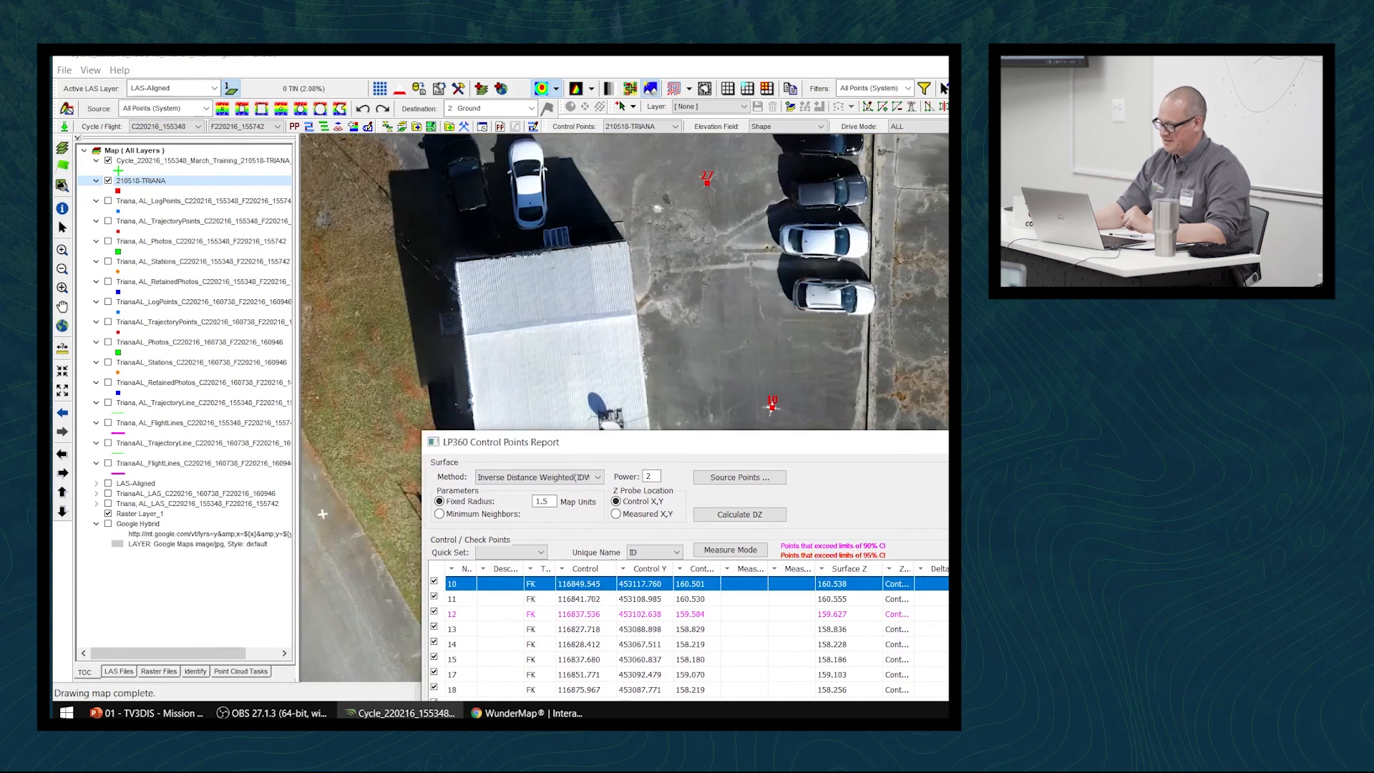
{"action": "key", "text": "Down"}
{"action": "key", "text": "Down"}
{"action": "key", "text": "Down"}
{"action": "key", "text": "Down"}
{"action": "key", "text": "Down"}
{"action": "key", "text": "Down"}
{"action": "key", "text": "Down"}
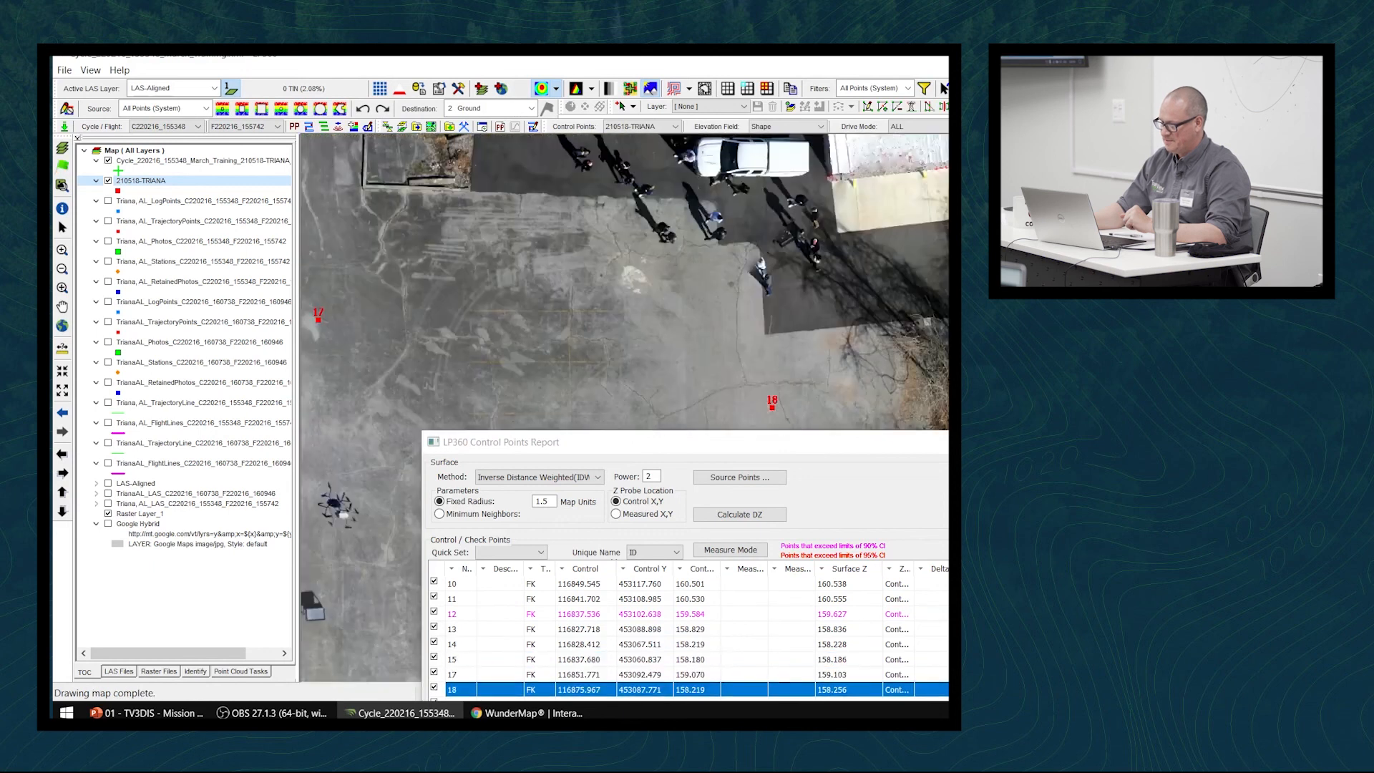
Measure control point 10 at the centre of its painted cross and review its horizontal deltas in the report
{"action": "left_click", "coordinate": [466, 584]}
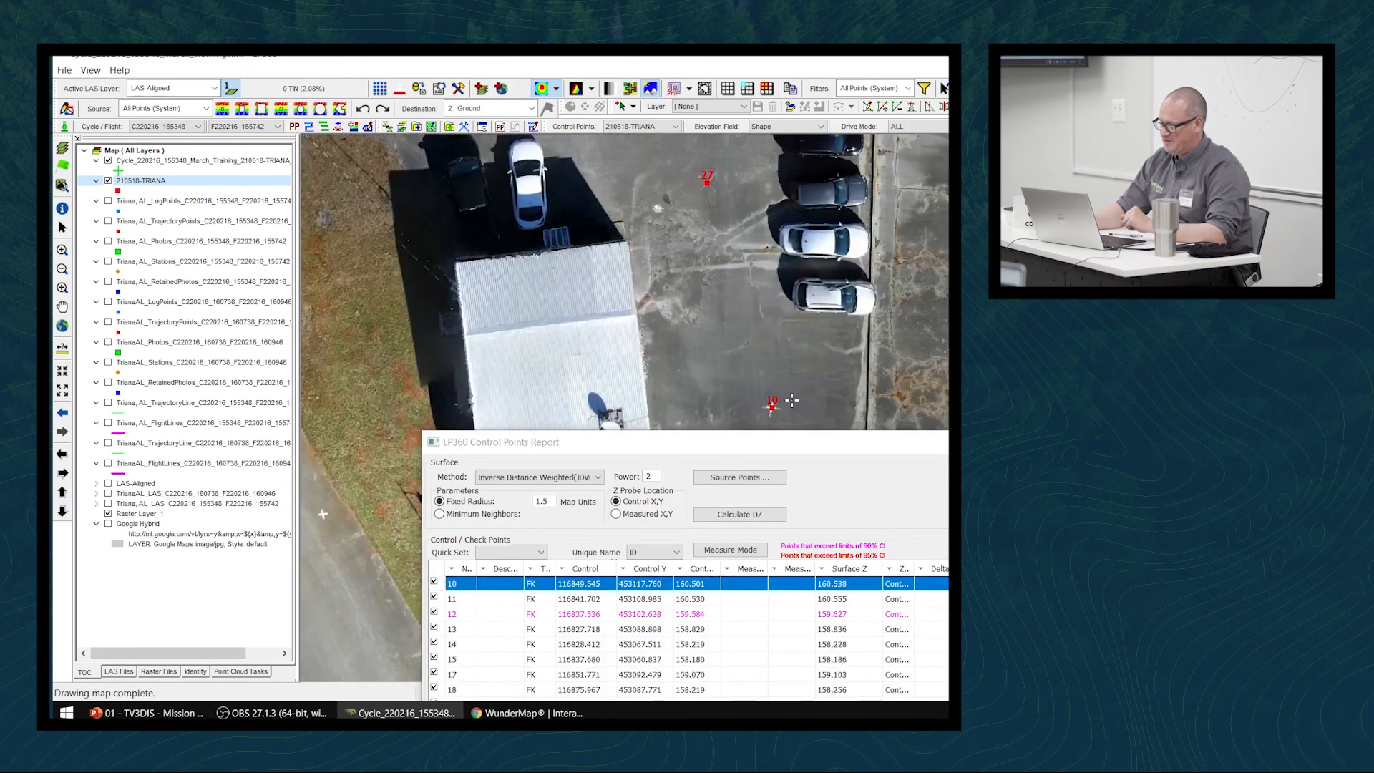
{"action": "scroll", "coordinate": [792, 400], "scroll_direction": "up", "scroll_amount": 8}
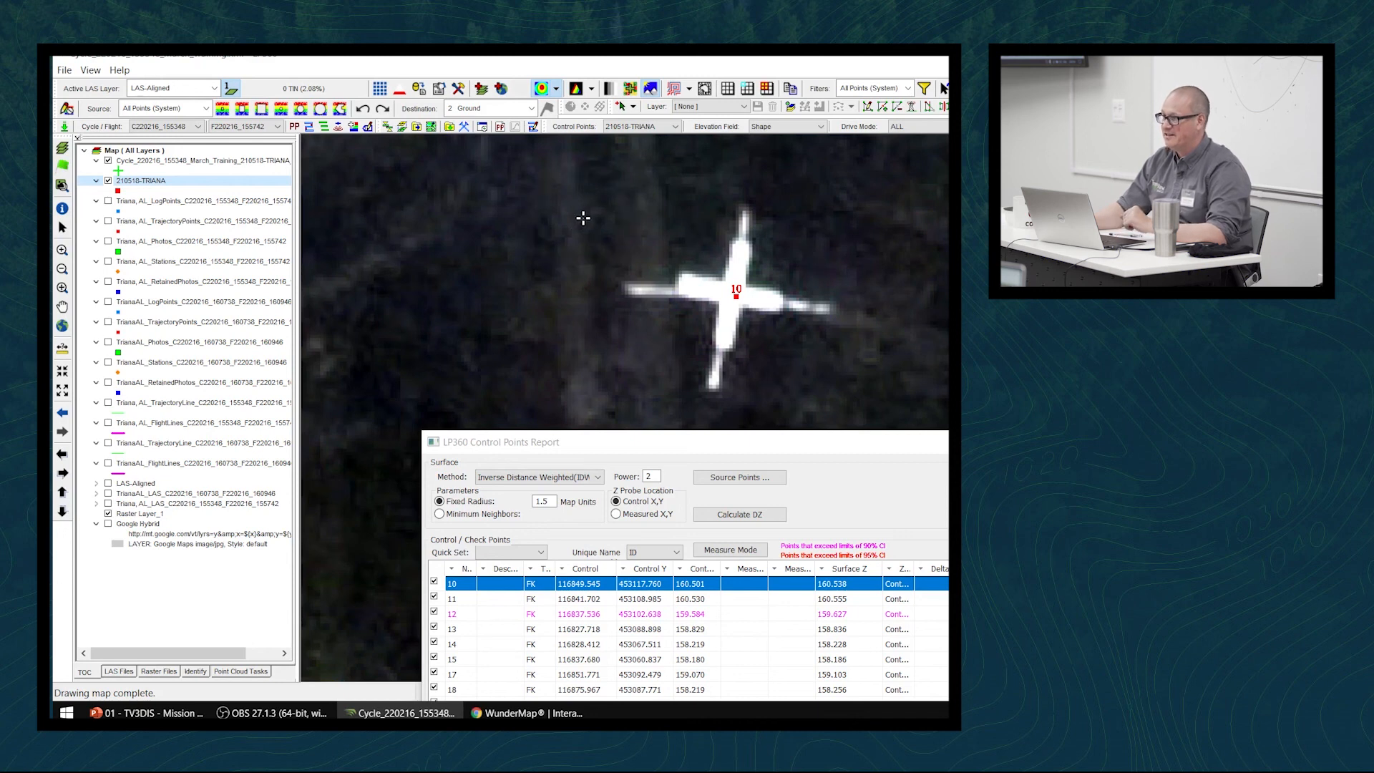
{"action": "left_click", "coordinate": [730, 294]}
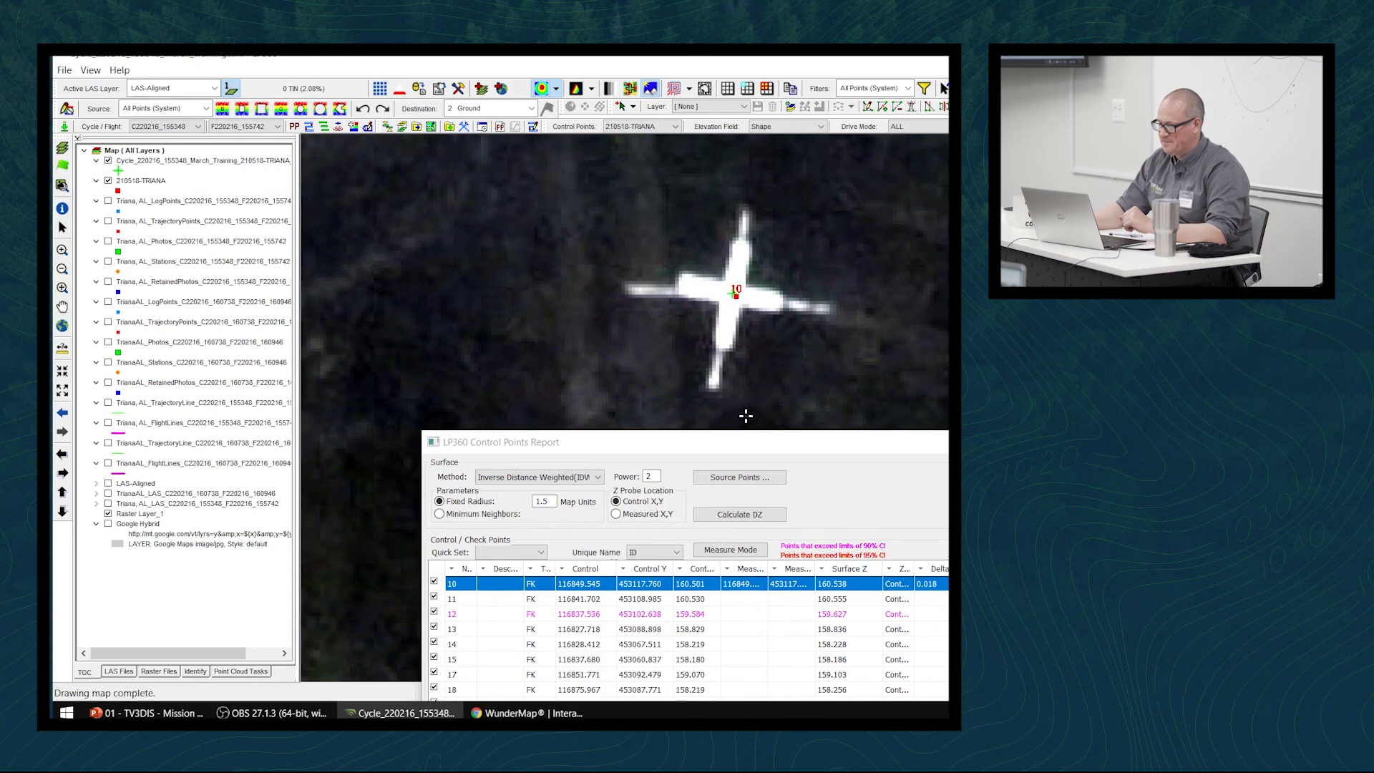
{"action": "double_click", "coordinate": [752, 441]}
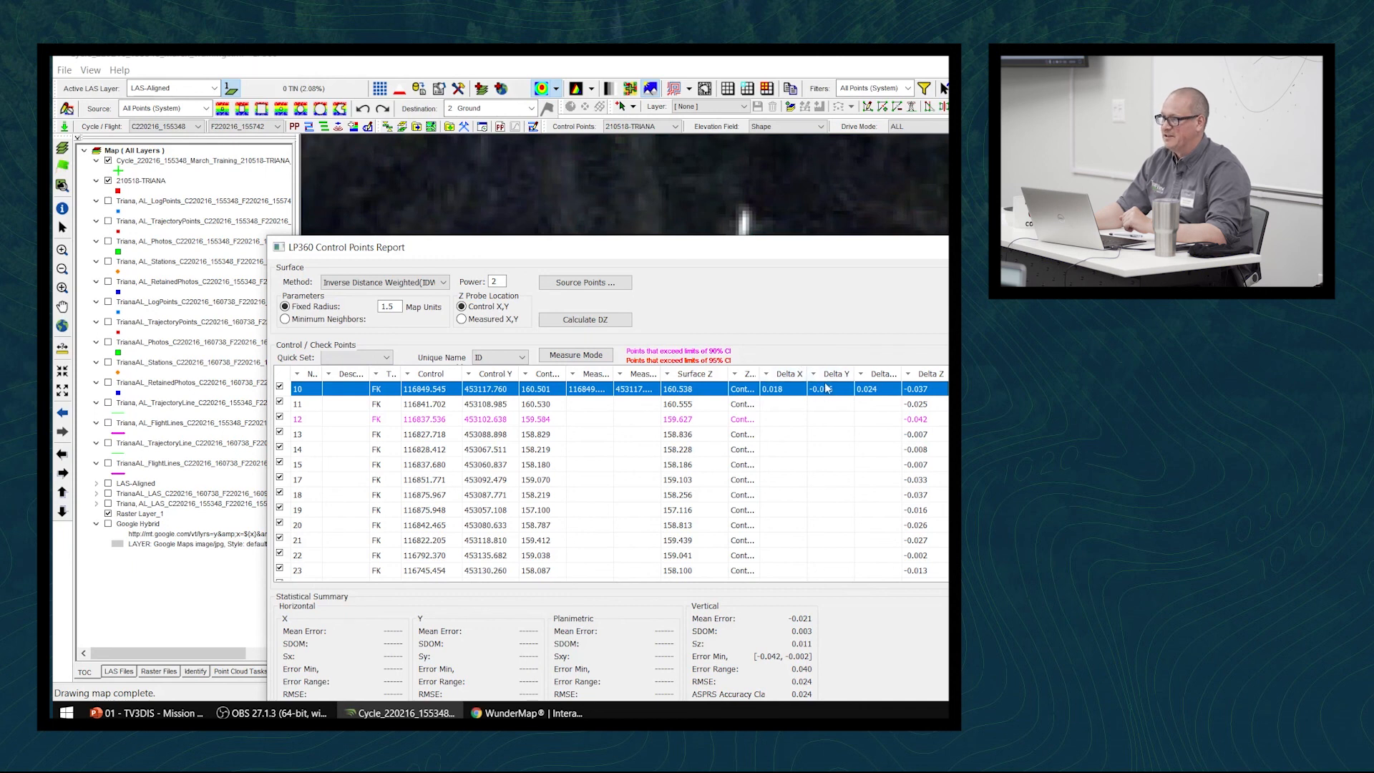
{"action": "left_click_drag", "start_coordinate": [860, 252], "coordinate": [905, 467]}
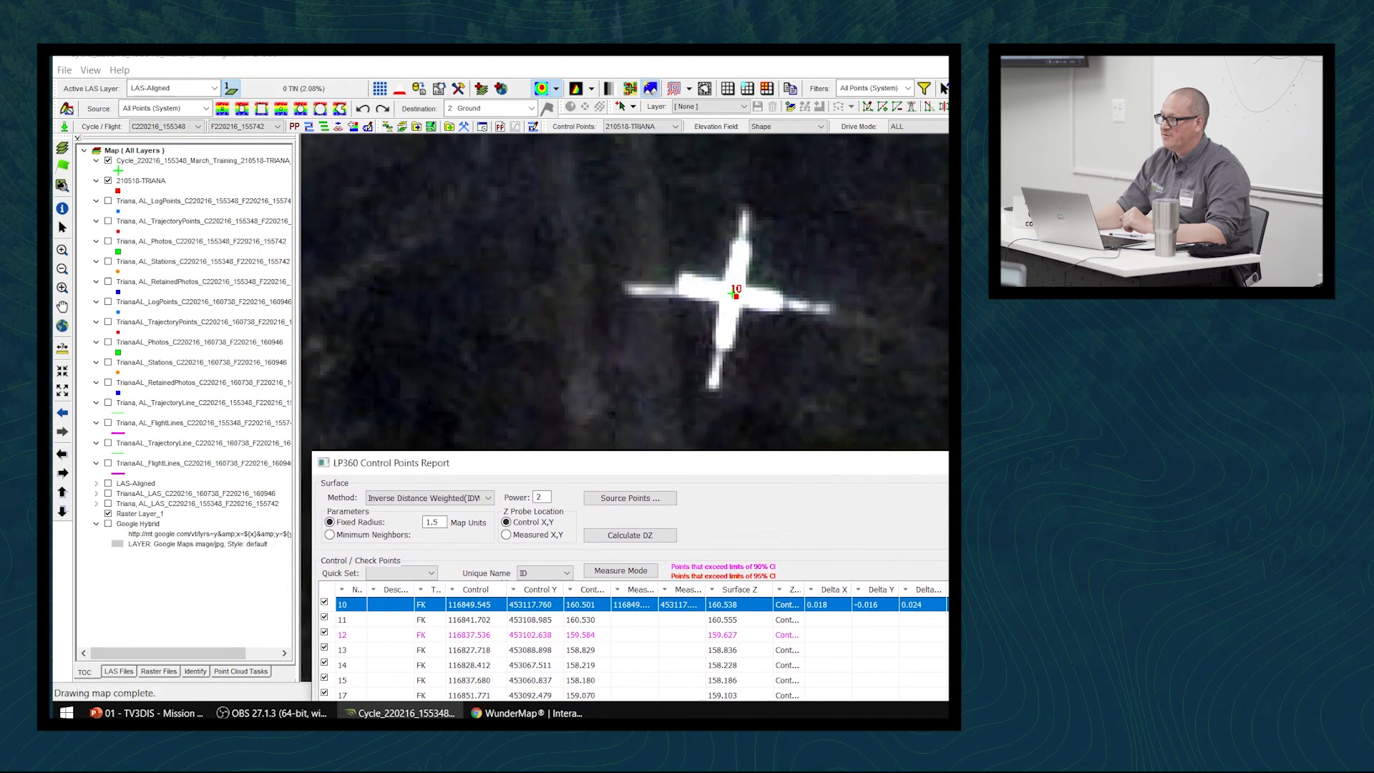
Measure control points 11, 12 and 13 at the centres of their painted crosses on the orthophoto
{"action": "left_click", "coordinate": [881, 620]}
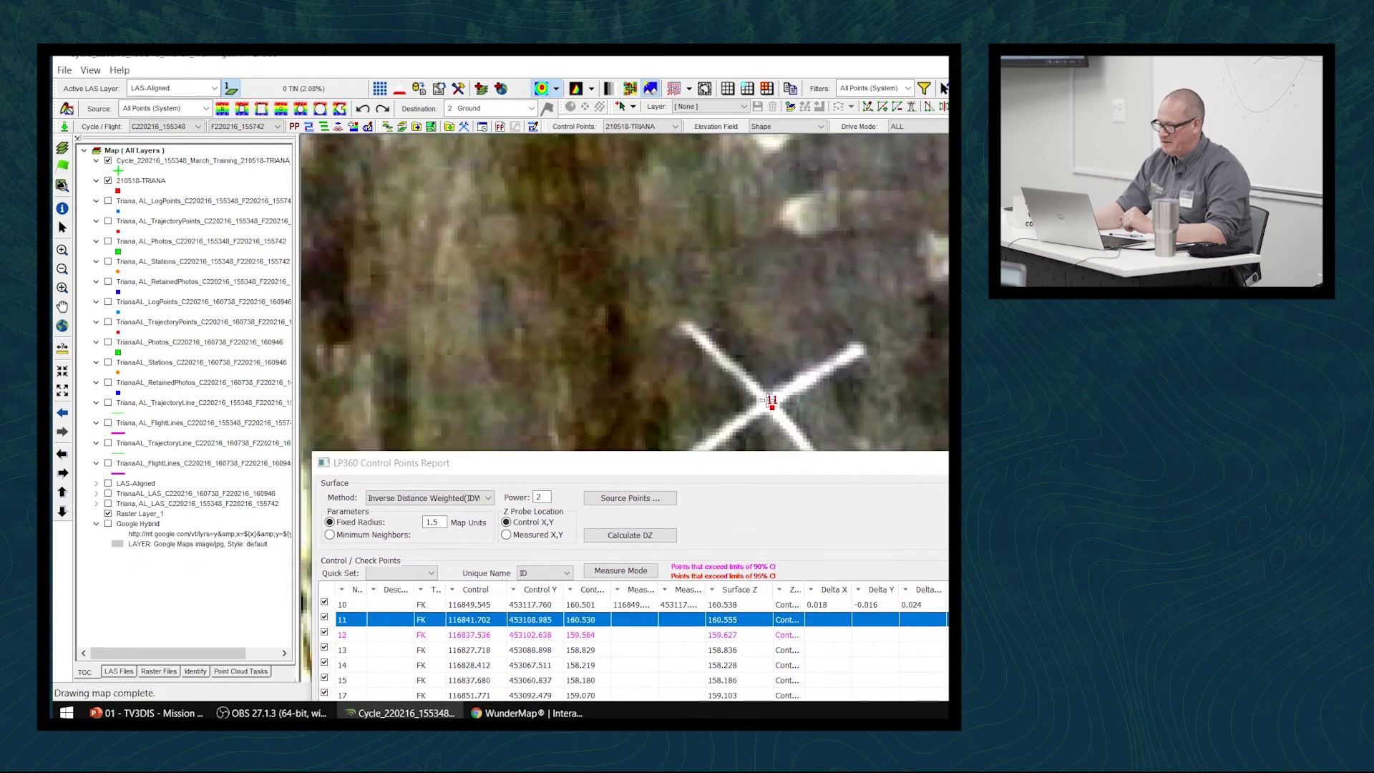
{"action": "left_click", "coordinate": [767, 402]}
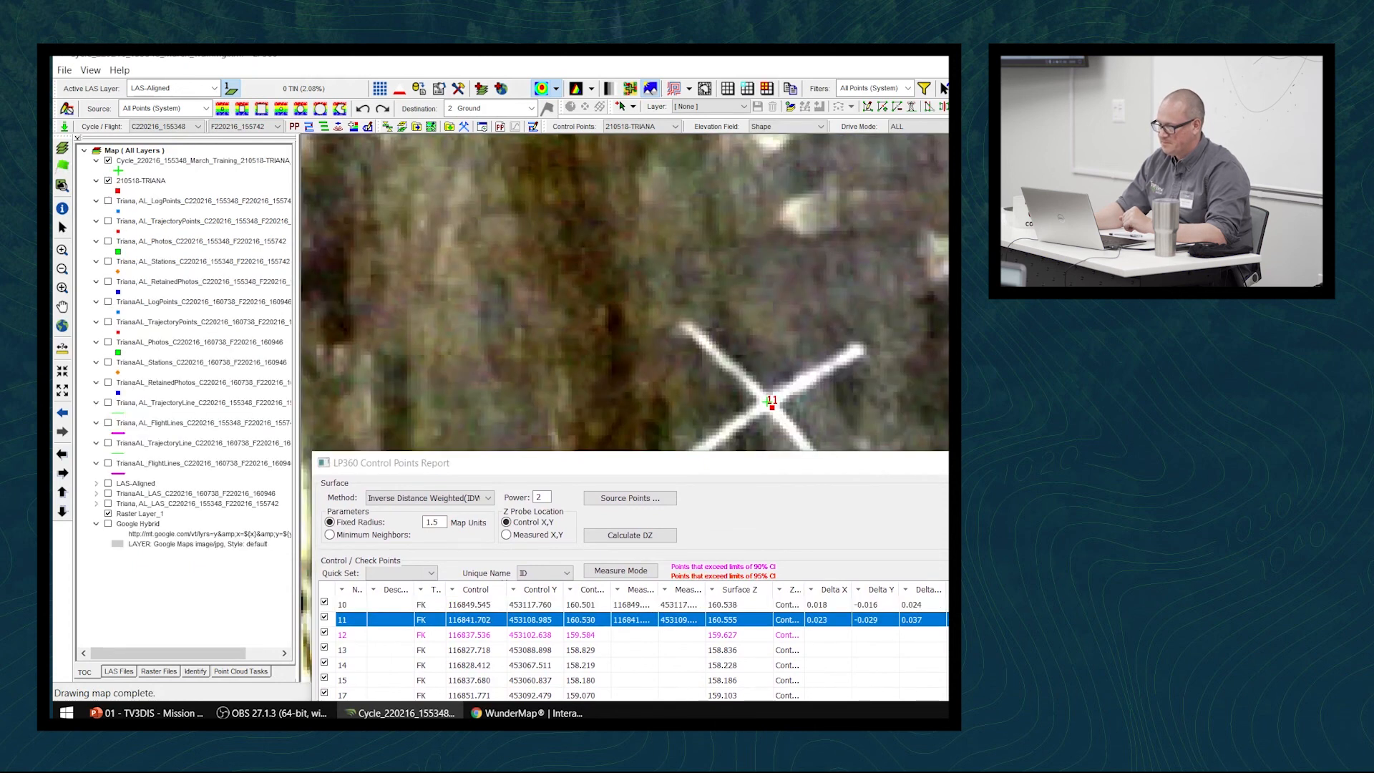
{"action": "left_click", "coordinate": [881, 635]}
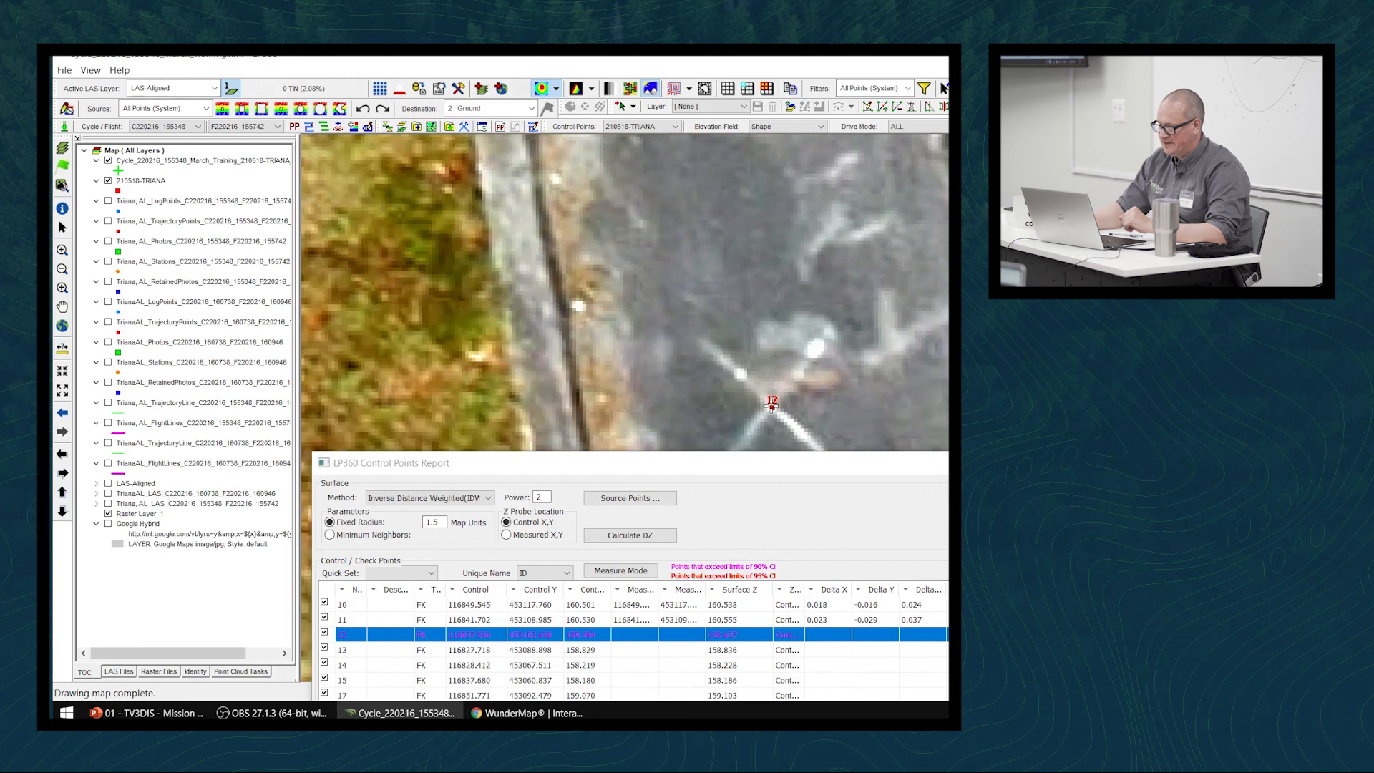
{"action": "left_click", "coordinate": [771, 405]}
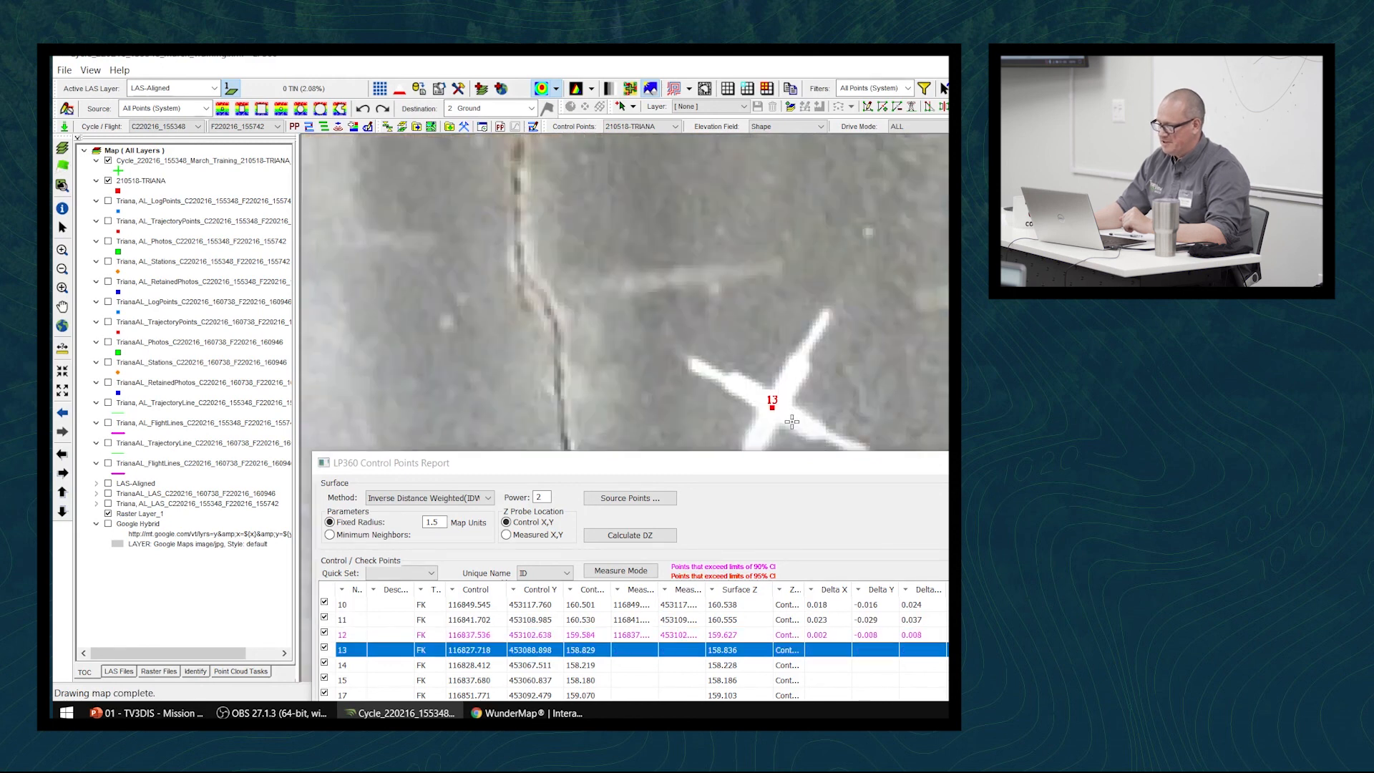
{"action": "left_click", "coordinate": [772, 407]}
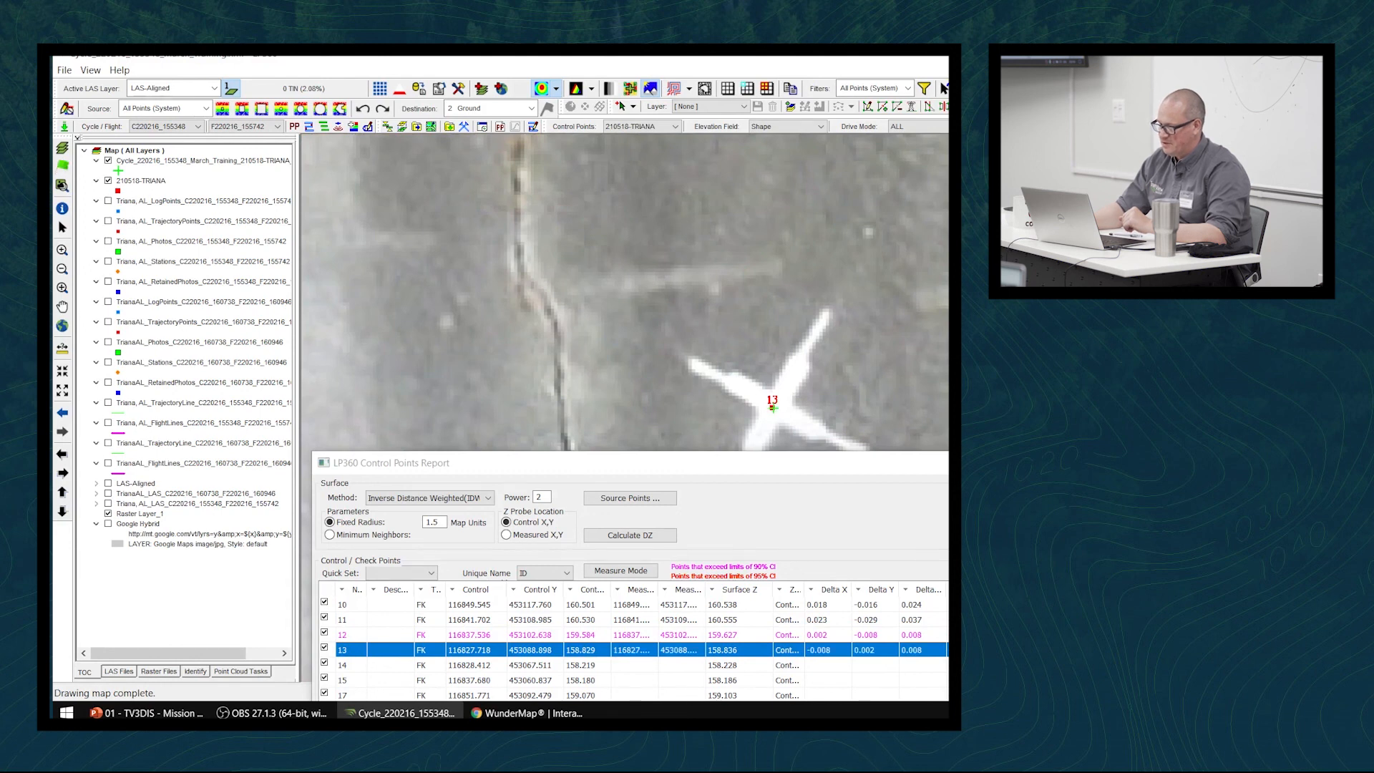
Measure control points 14 through 30 at the centres of their crosses, leaving points 24 and 25 unmeasured
{"action": "left_click", "coordinate": [769, 409]}
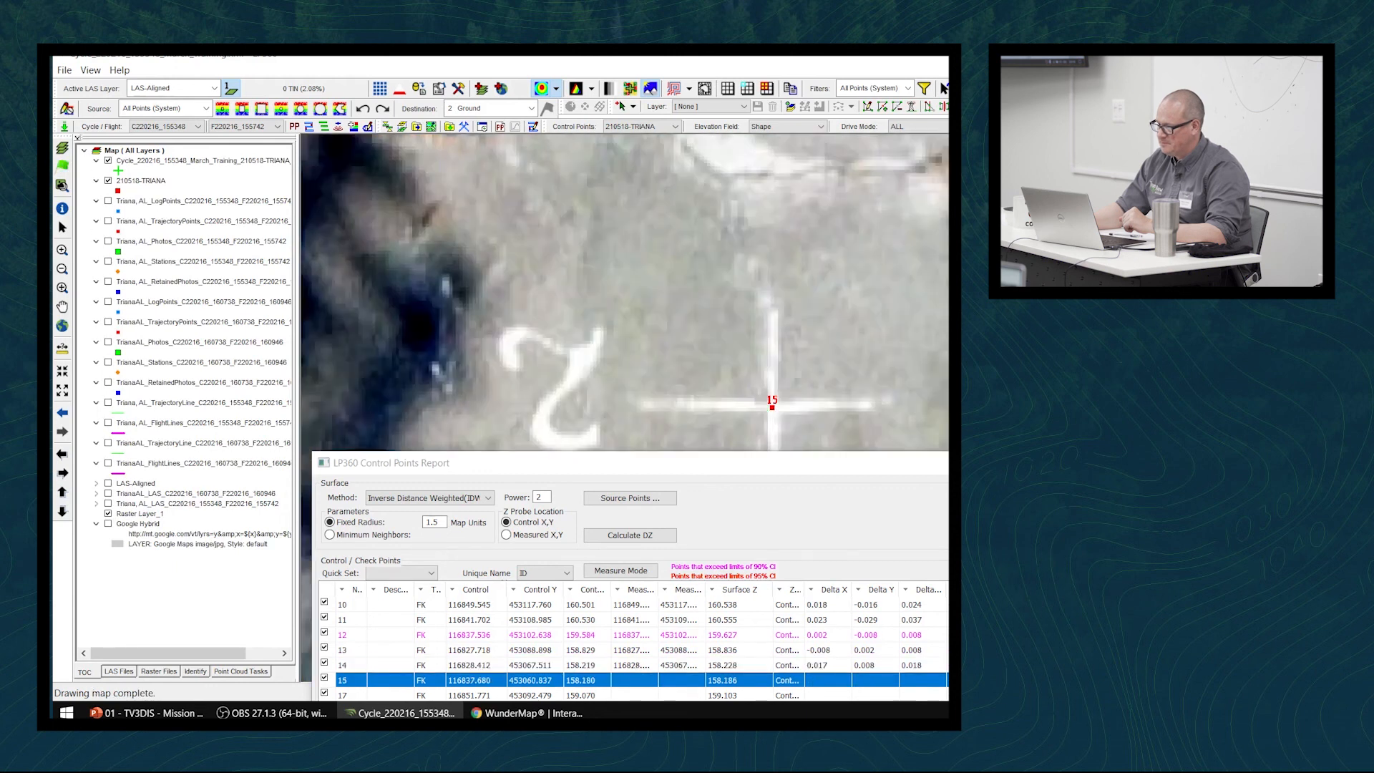
{"action": "left_click", "coordinate": [772, 406]}
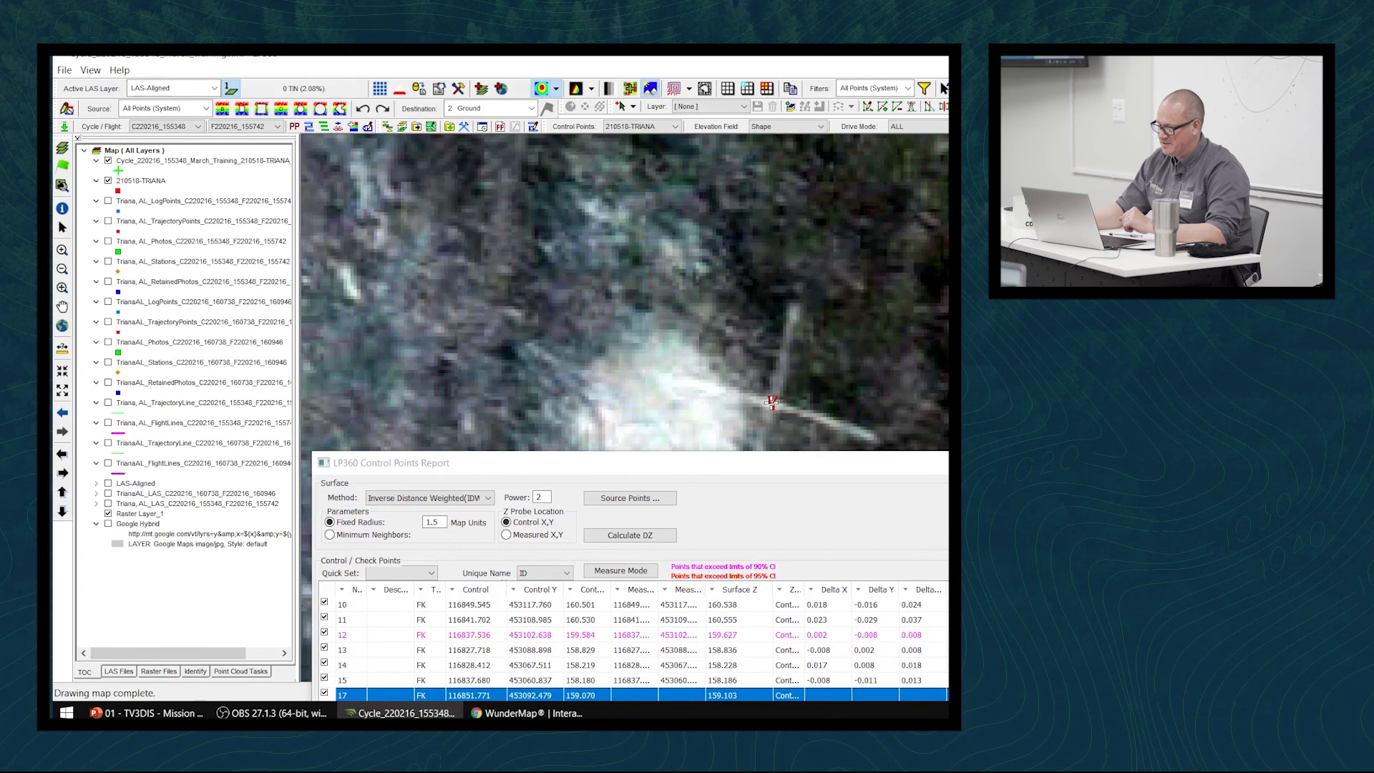
{"action": "left_click", "coordinate": [771, 404]}
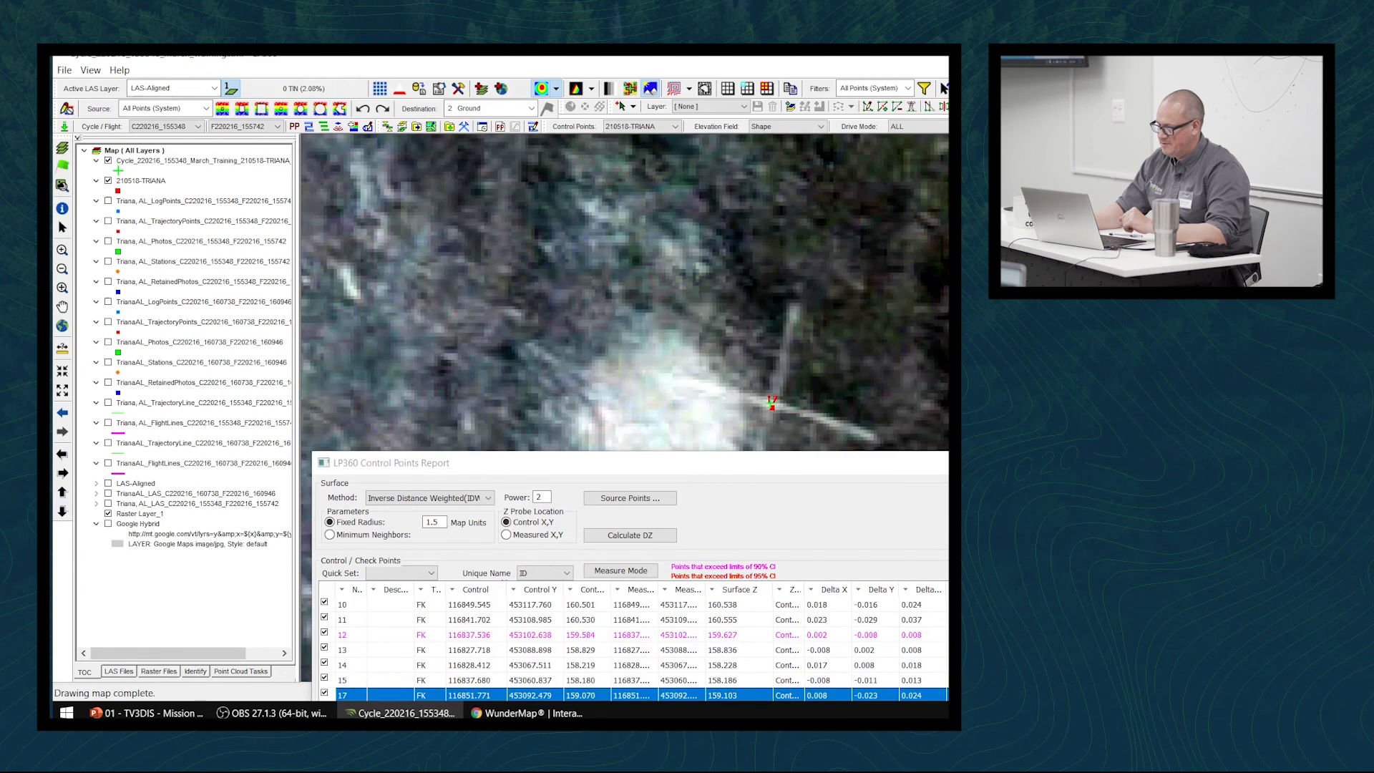
{"action": "left_click", "coordinate": [772, 409]}
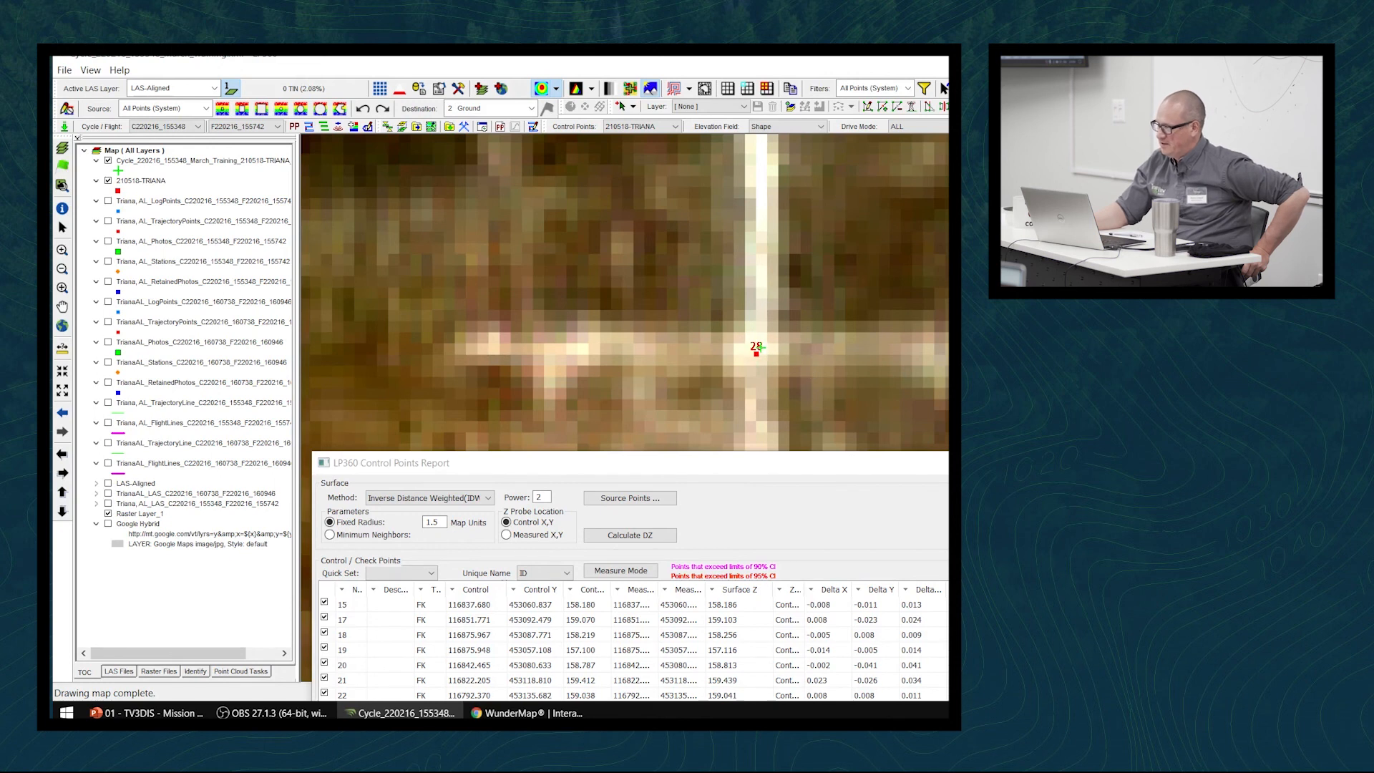
{"action": "left_click", "coordinate": [760, 348]}
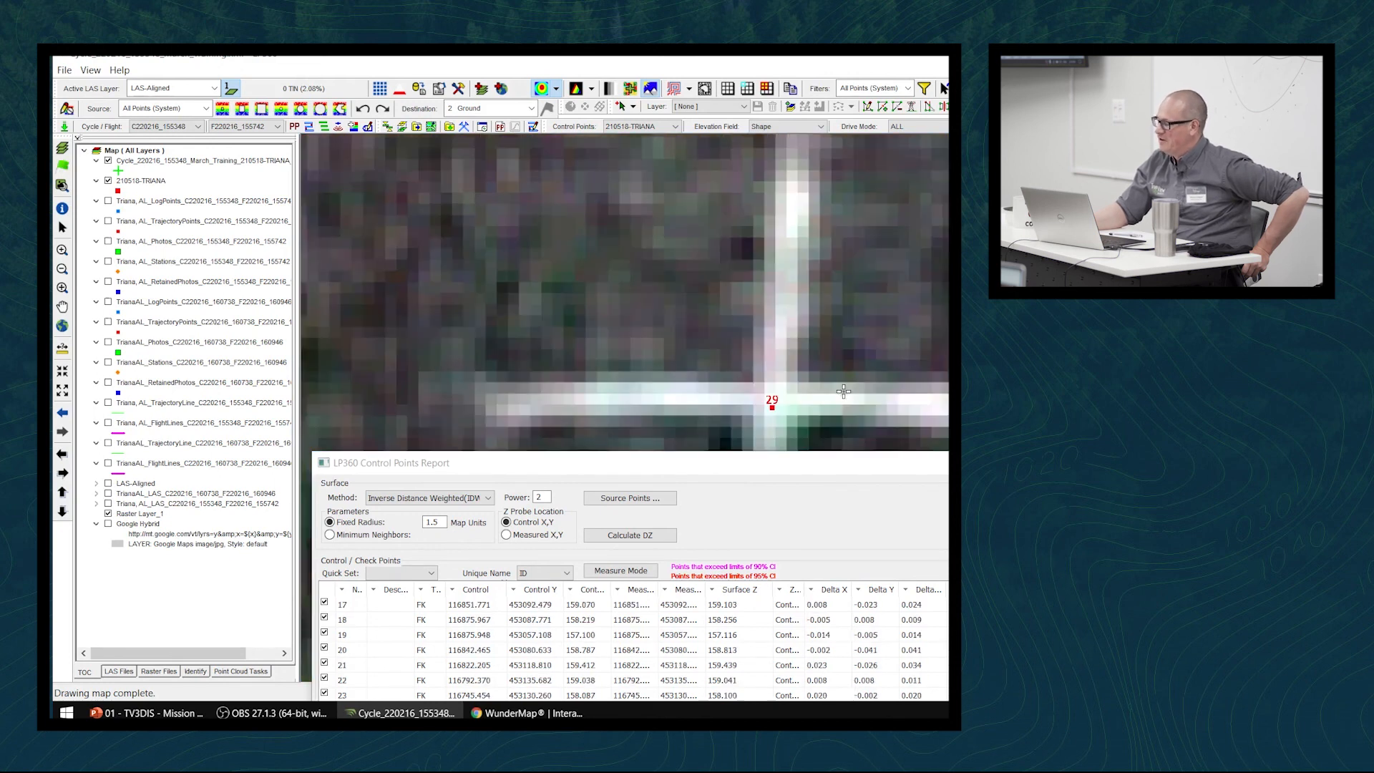
{"action": "left_click", "coordinate": [779, 398]}
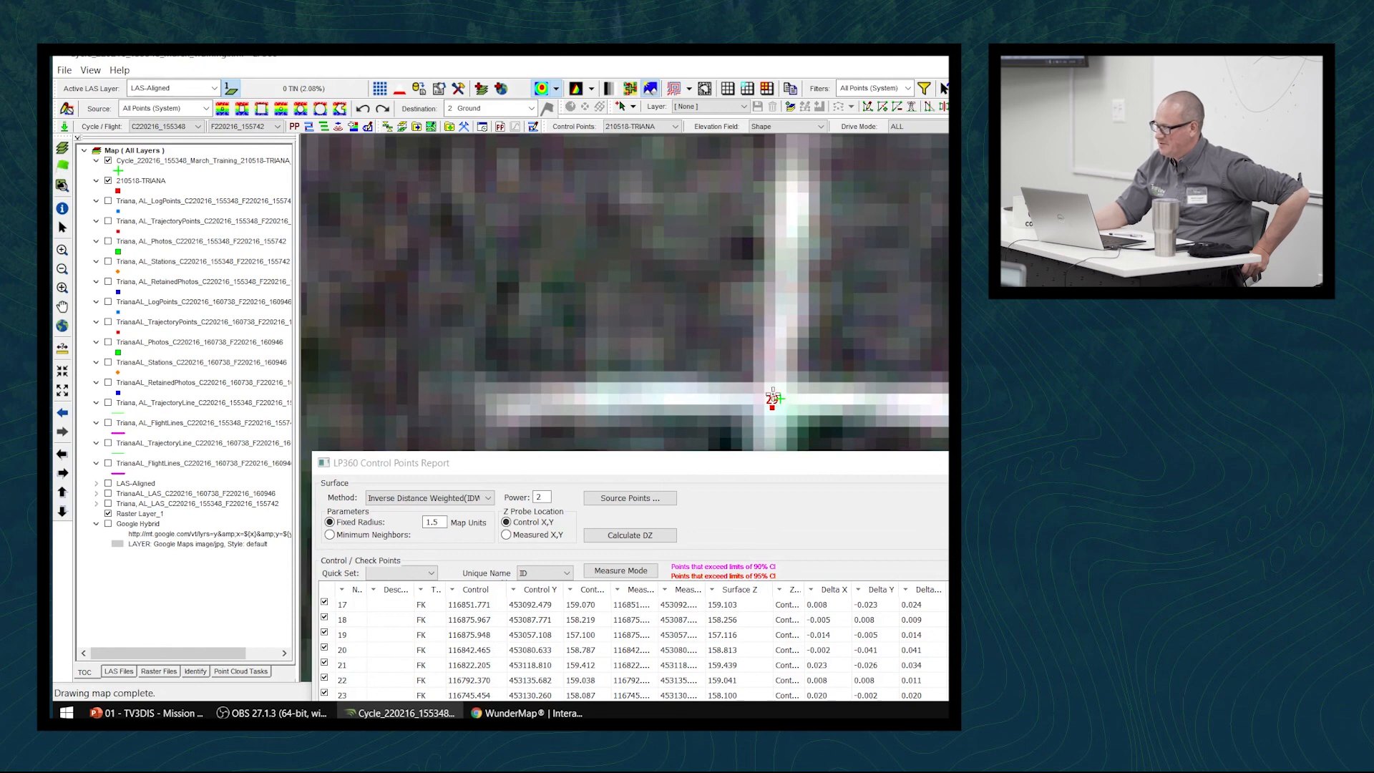
{"action": "scroll", "coordinate": [772, 395], "scroll_direction": "up", "scroll_amount": 2}
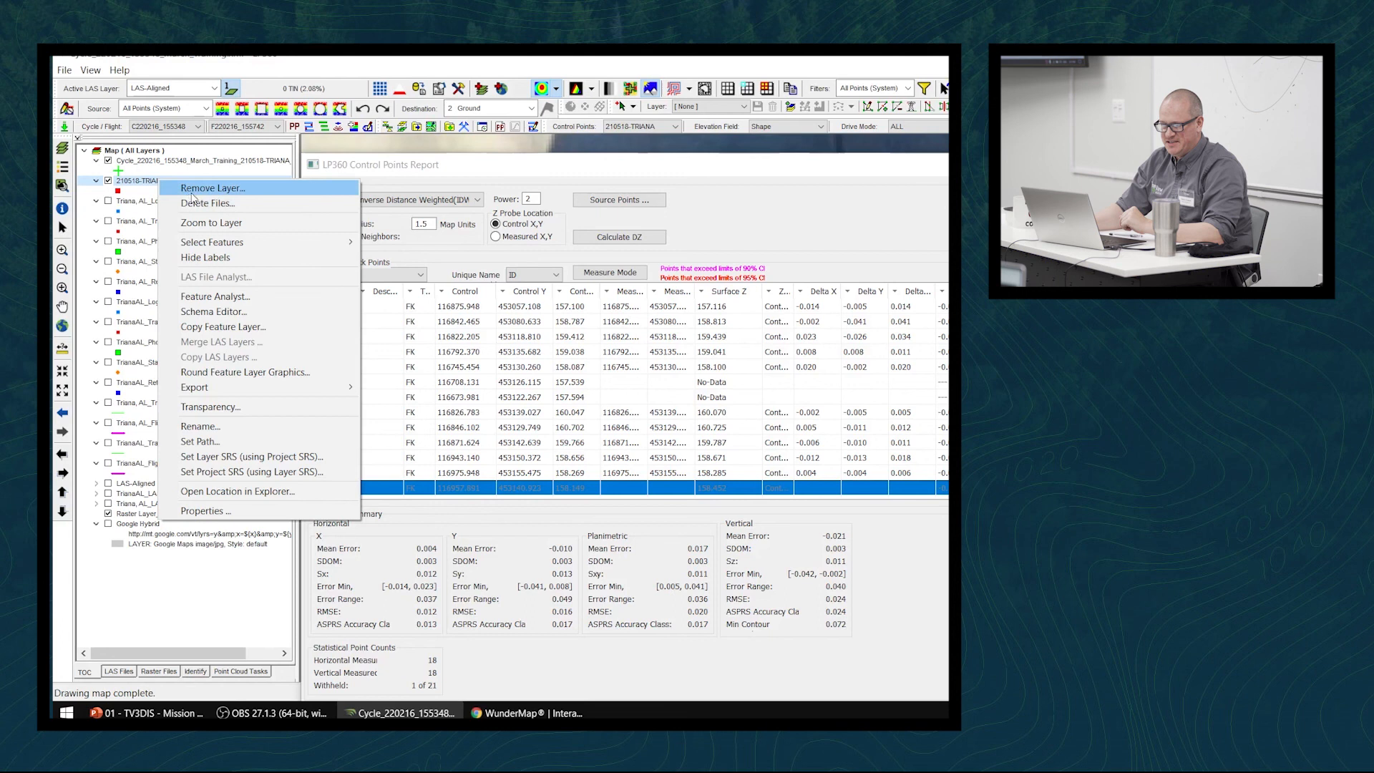
Try to open the Feature Analyst for the 210518-TRIANA layer while the Control Points Report is running
{"action": "left_click", "coordinate": [224, 298]}
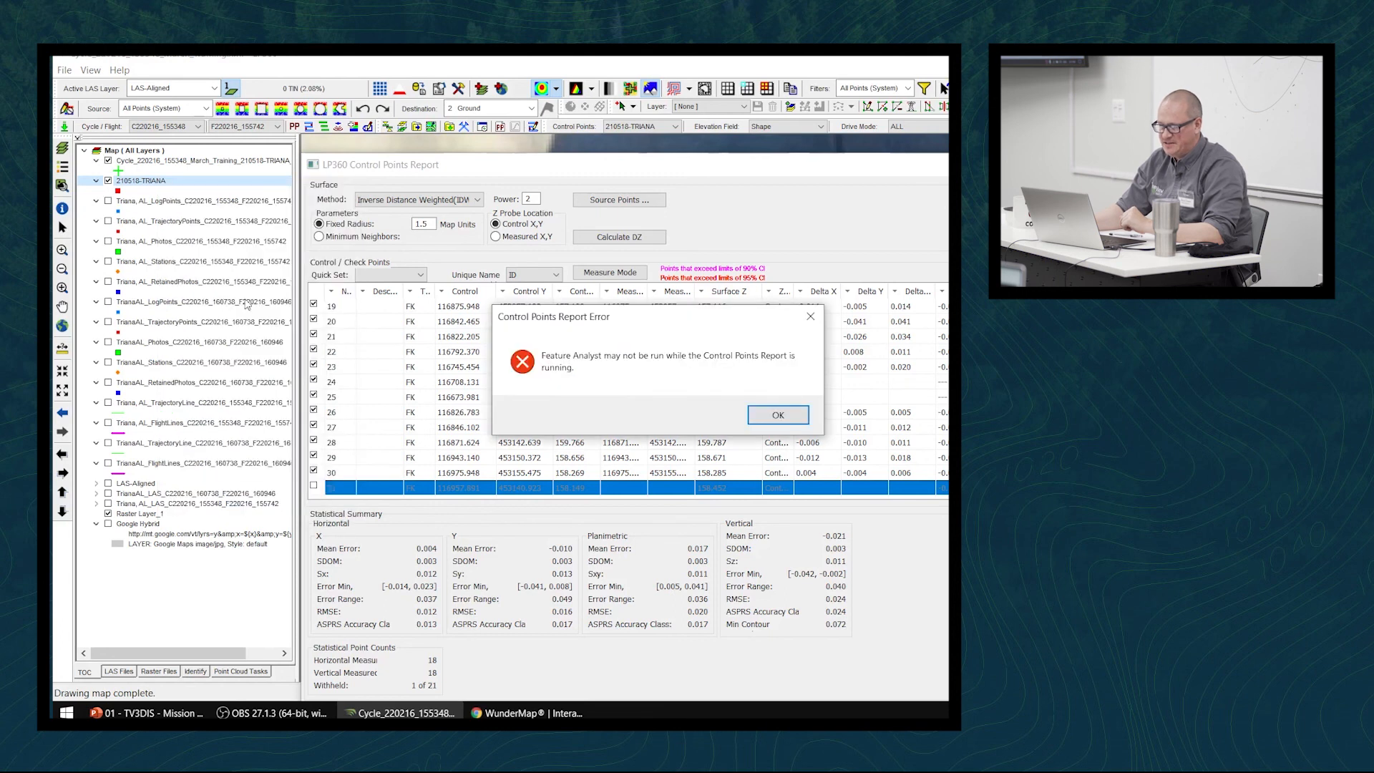
{"action": "left_click", "coordinate": [800, 419]}
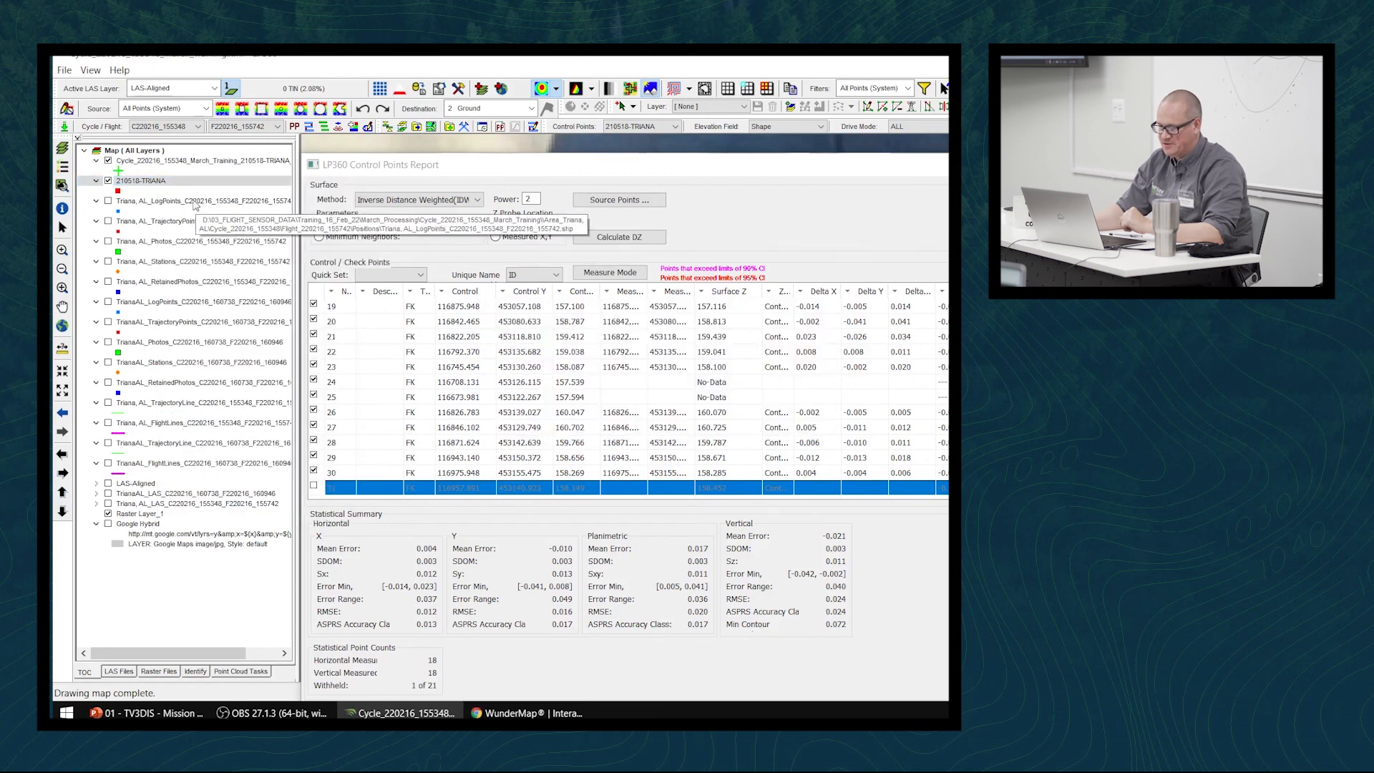
{"action": "right_click", "coordinate": [136, 181]}
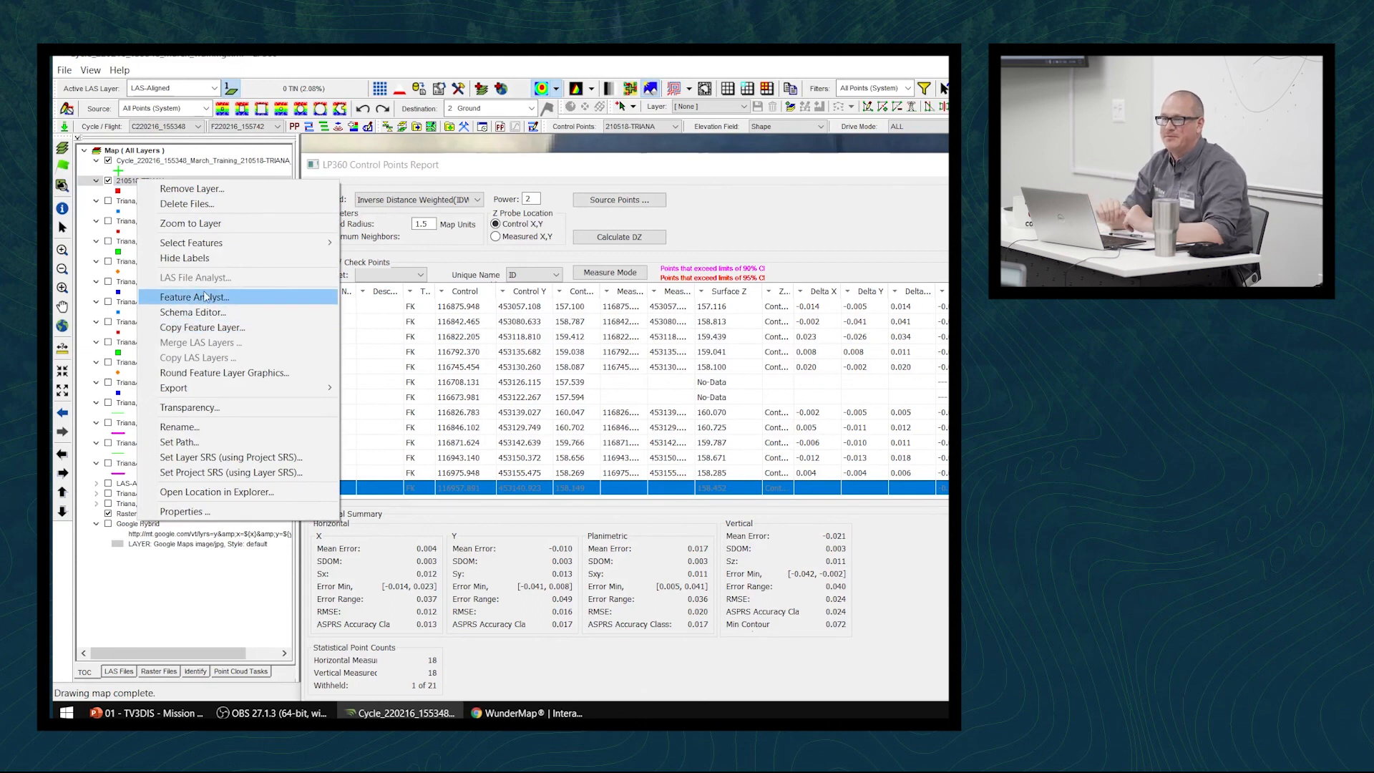
{"action": "left_click", "coordinate": [822, 171]}
Maximize the Control Points Report and export it as the text file QC_Report_March.txt in the Training_16_Feb_22 folder
{"action": "left_click_drag", "start_coordinate": [816, 166], "coordinate": [837, 57]}
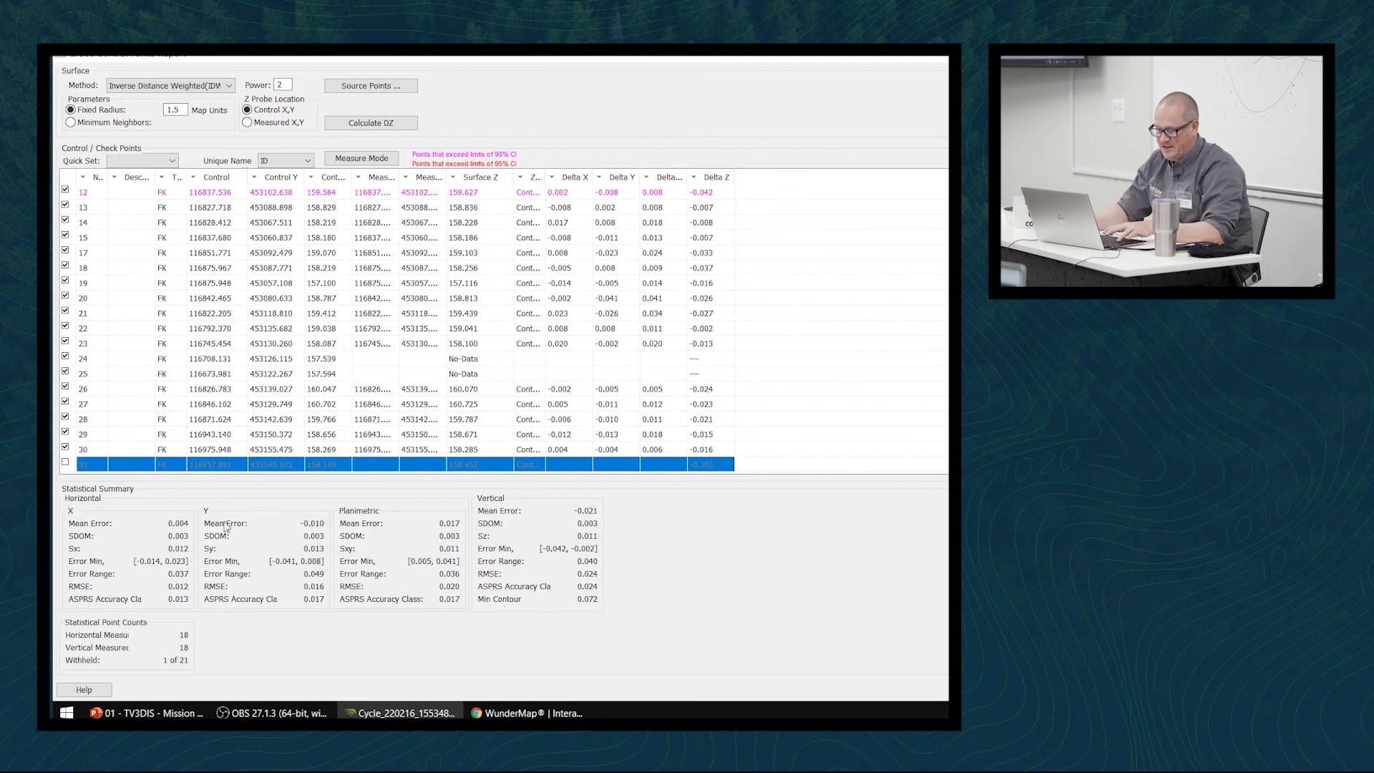
{"action": "left_click", "coordinate": [320, 595]}
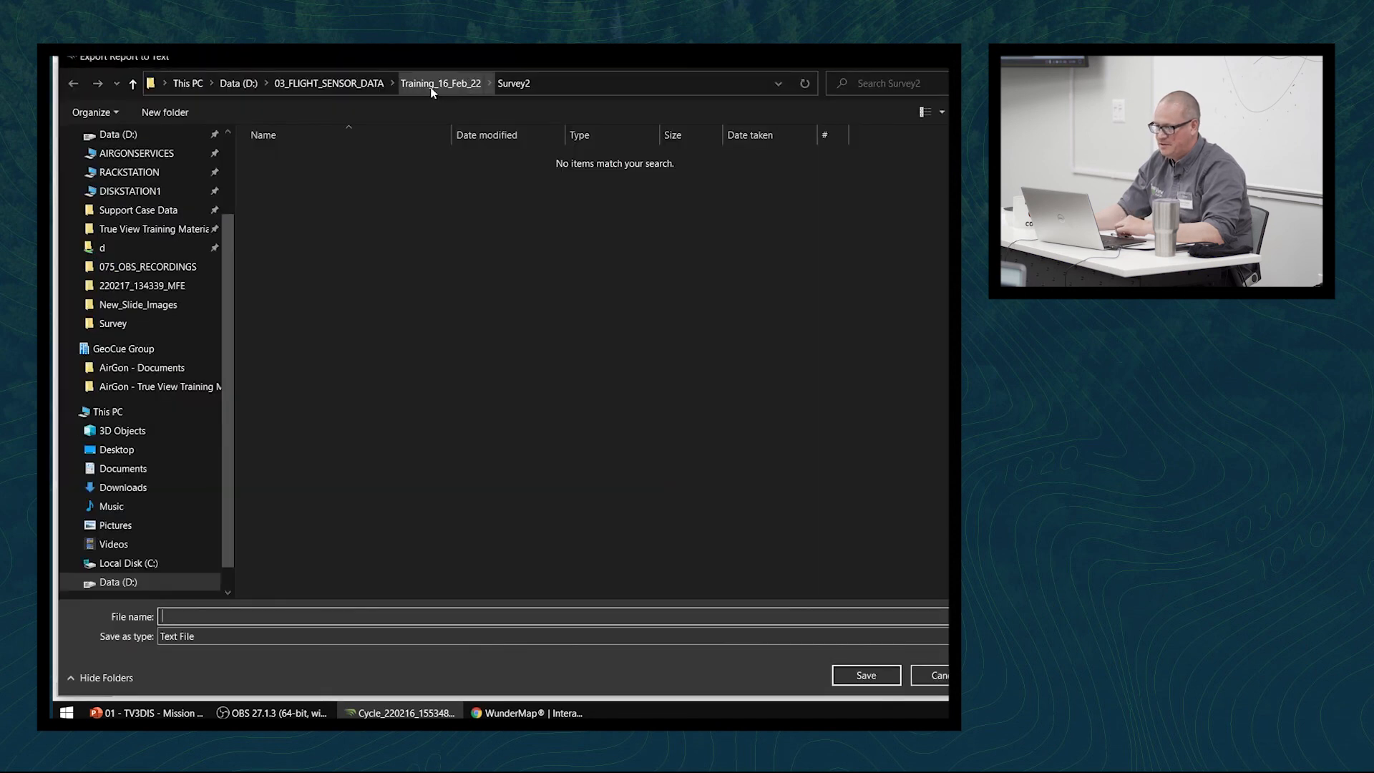
{"action": "left_click", "coordinate": [431, 80]}
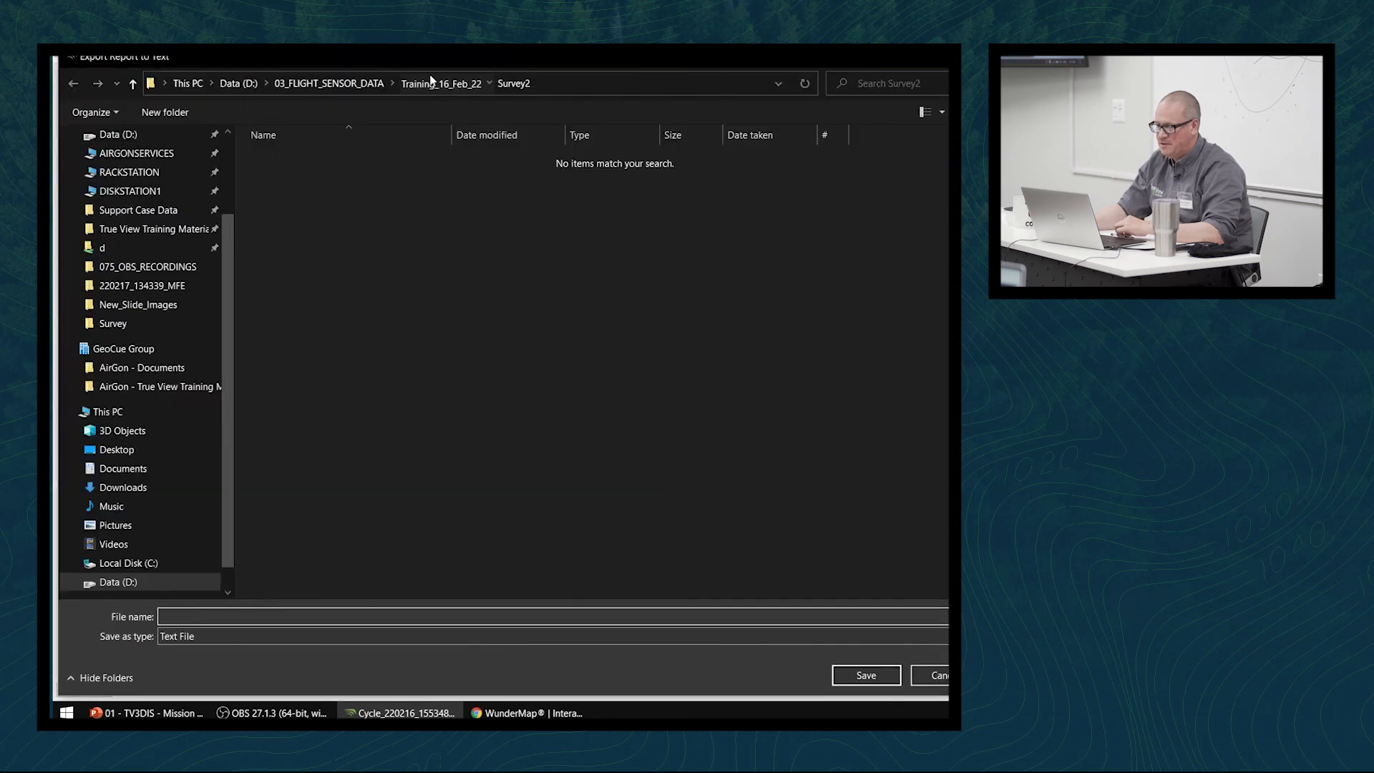
{"action": "left_click", "coordinate": [324, 299]}
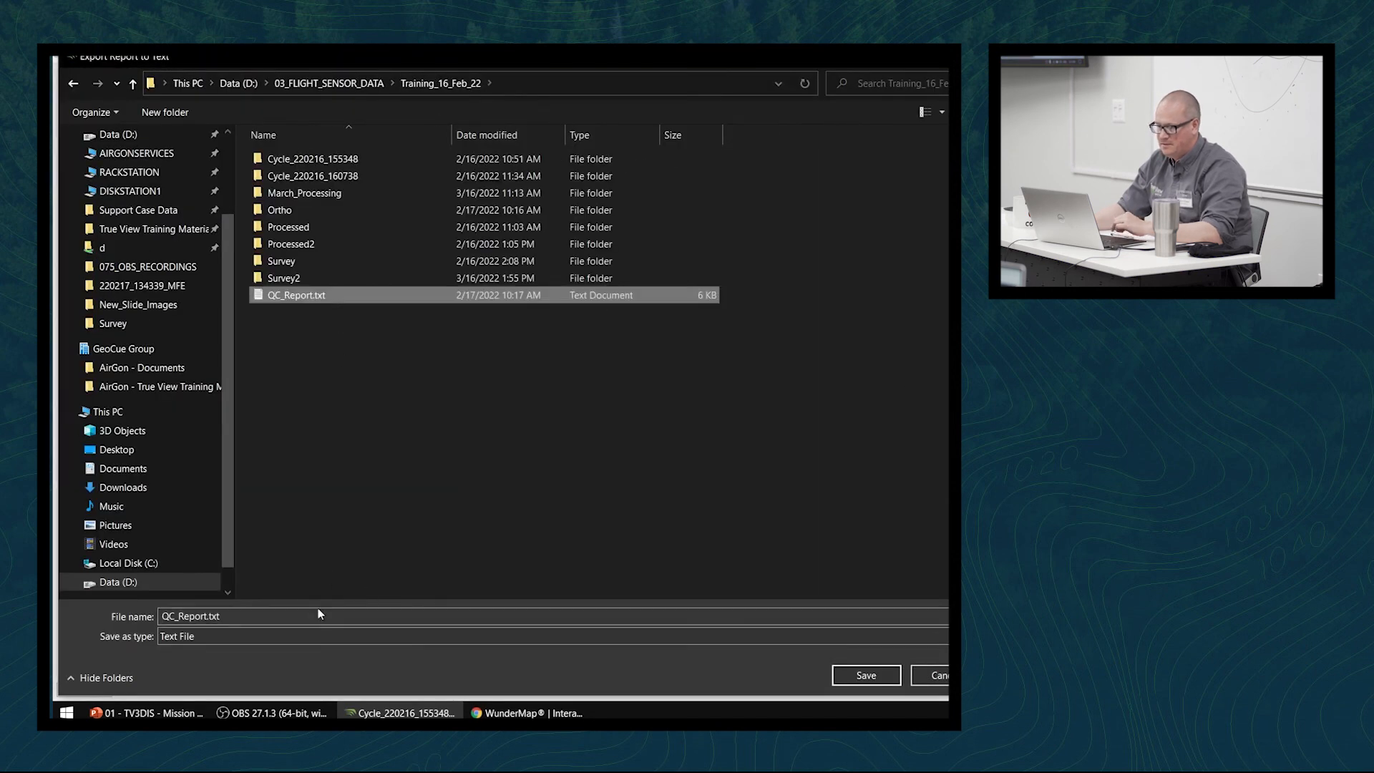
{"action": "double_click", "coordinate": [210, 620]}
{"action": "left_click", "coordinate": [208, 617]}
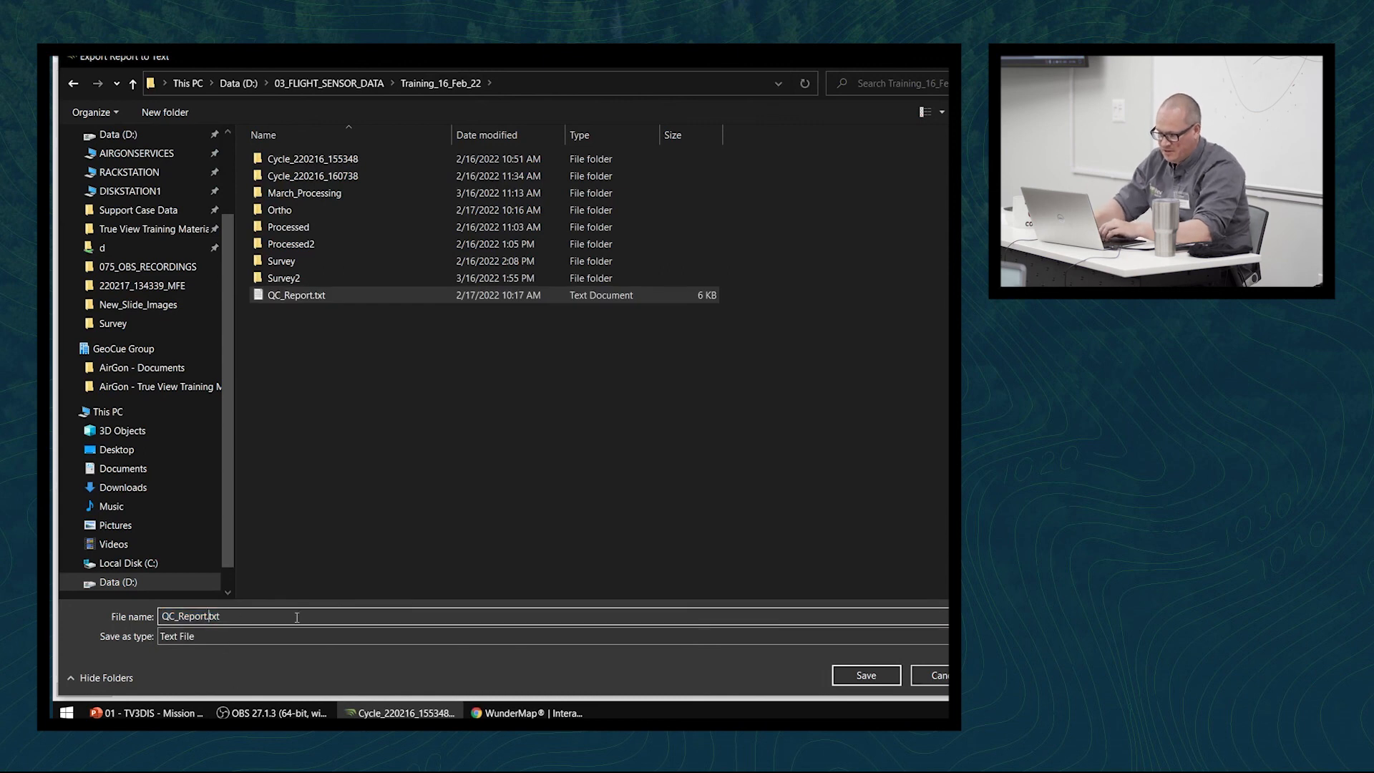
{"action": "type", "text": "_March"}
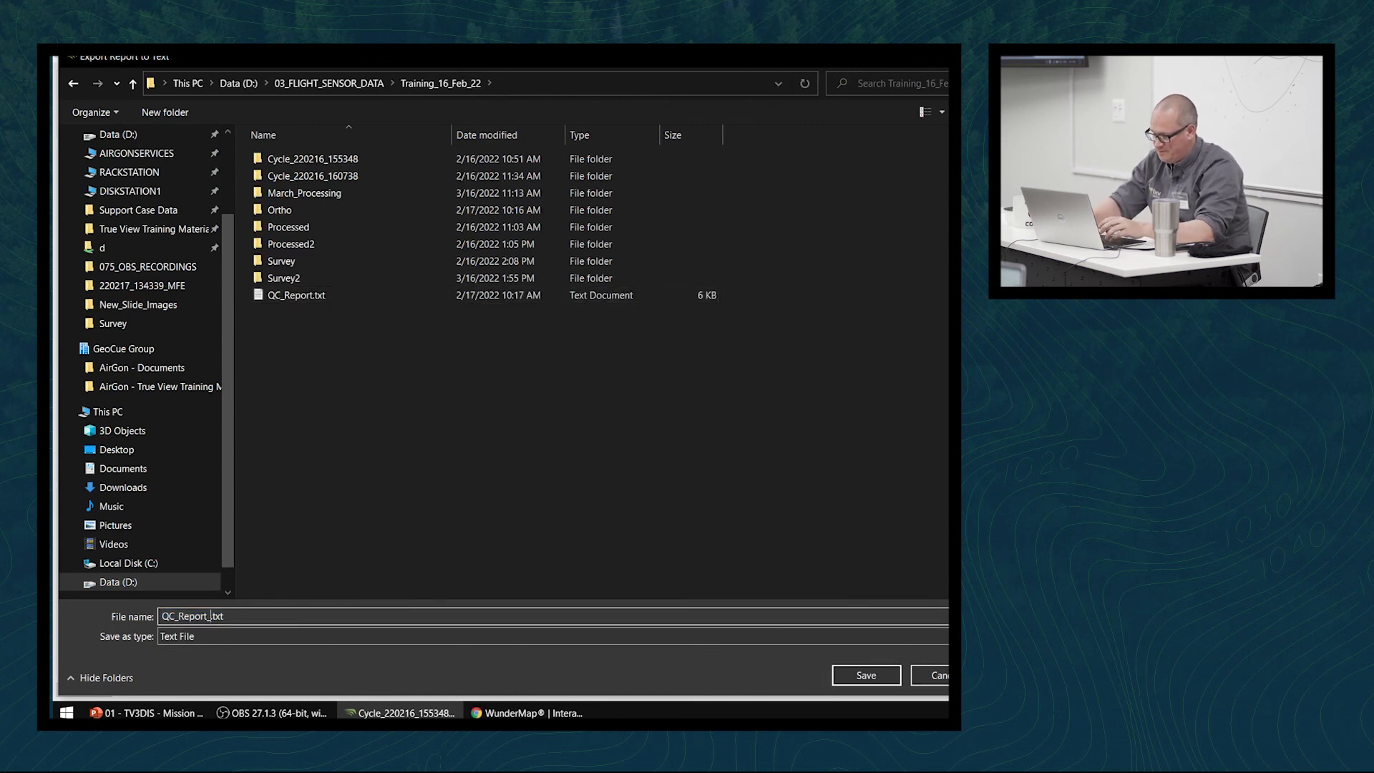
{"action": "key", "text": "Return"}
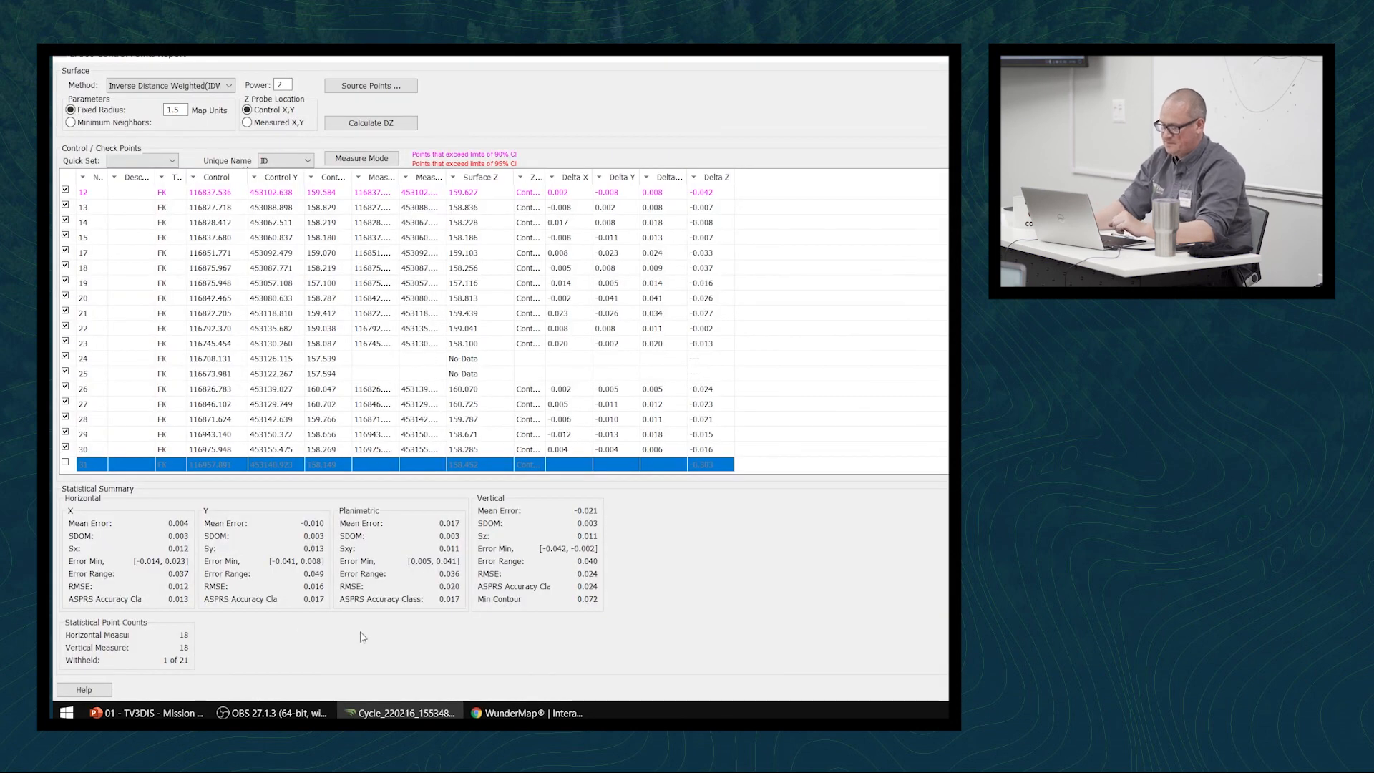
Switch to File Explorer, open QC_Report_March.txt from 03_FLIGHT_SENSOR_DATA\Training_16_Feb_22 on the Data (D:) drive, and maximize it
{"action": "key", "text": "super+e"}
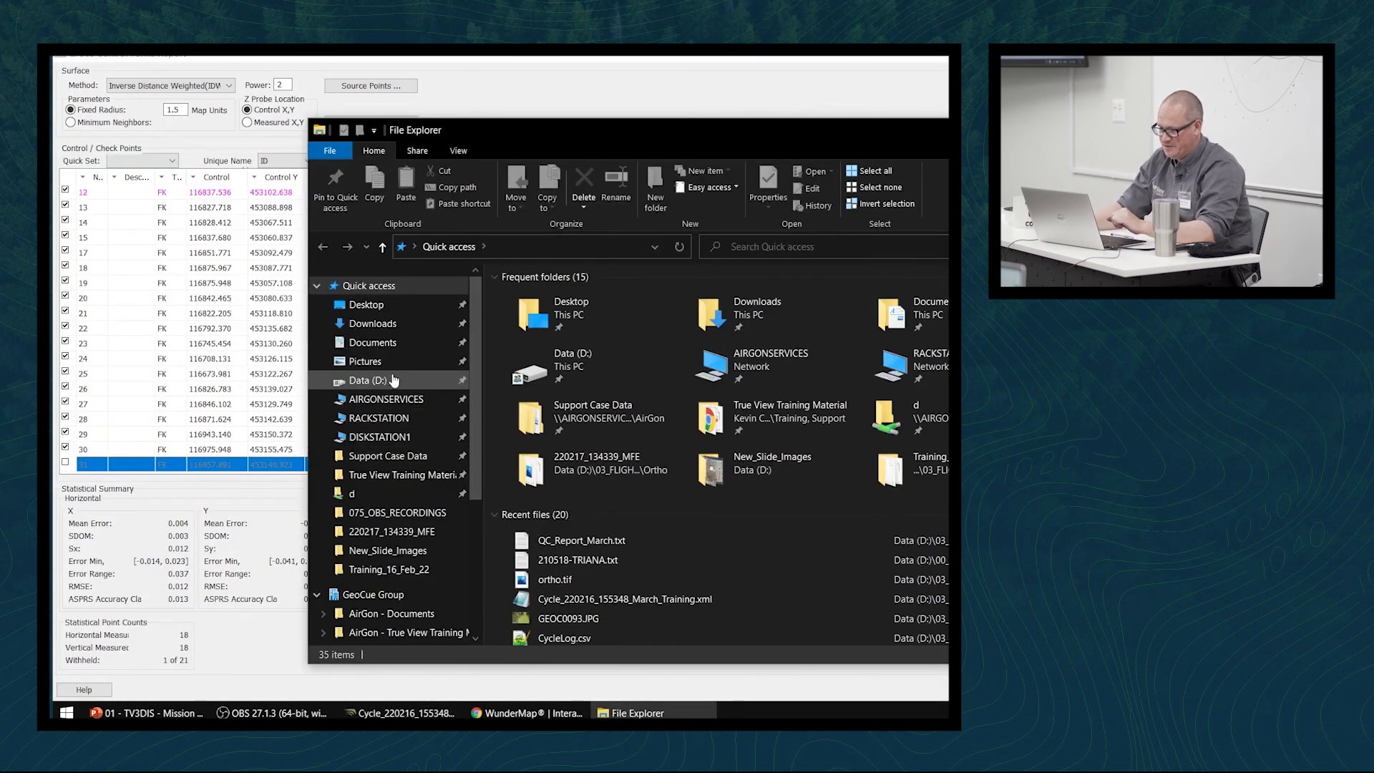
{"action": "left_click", "coordinate": [428, 381]}
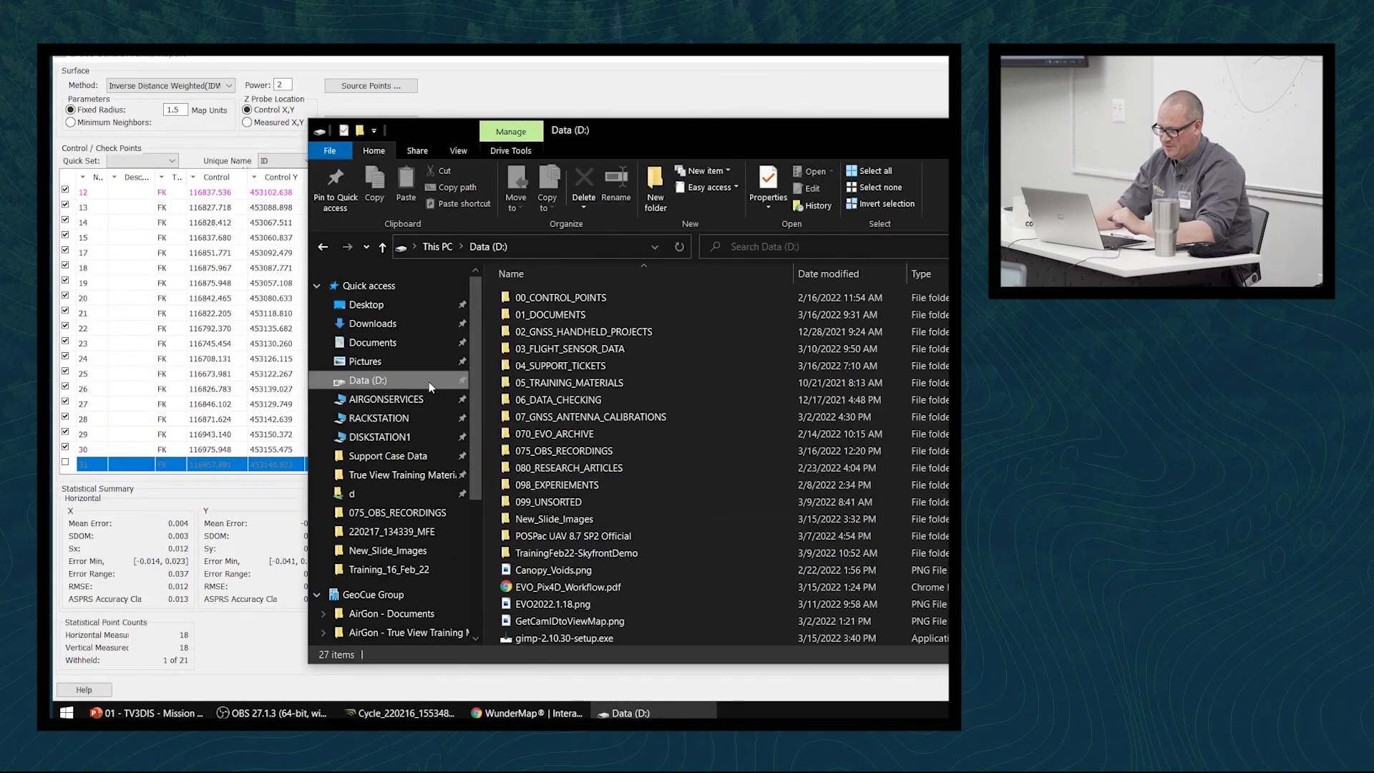
{"action": "double_click", "coordinate": [641, 349]}
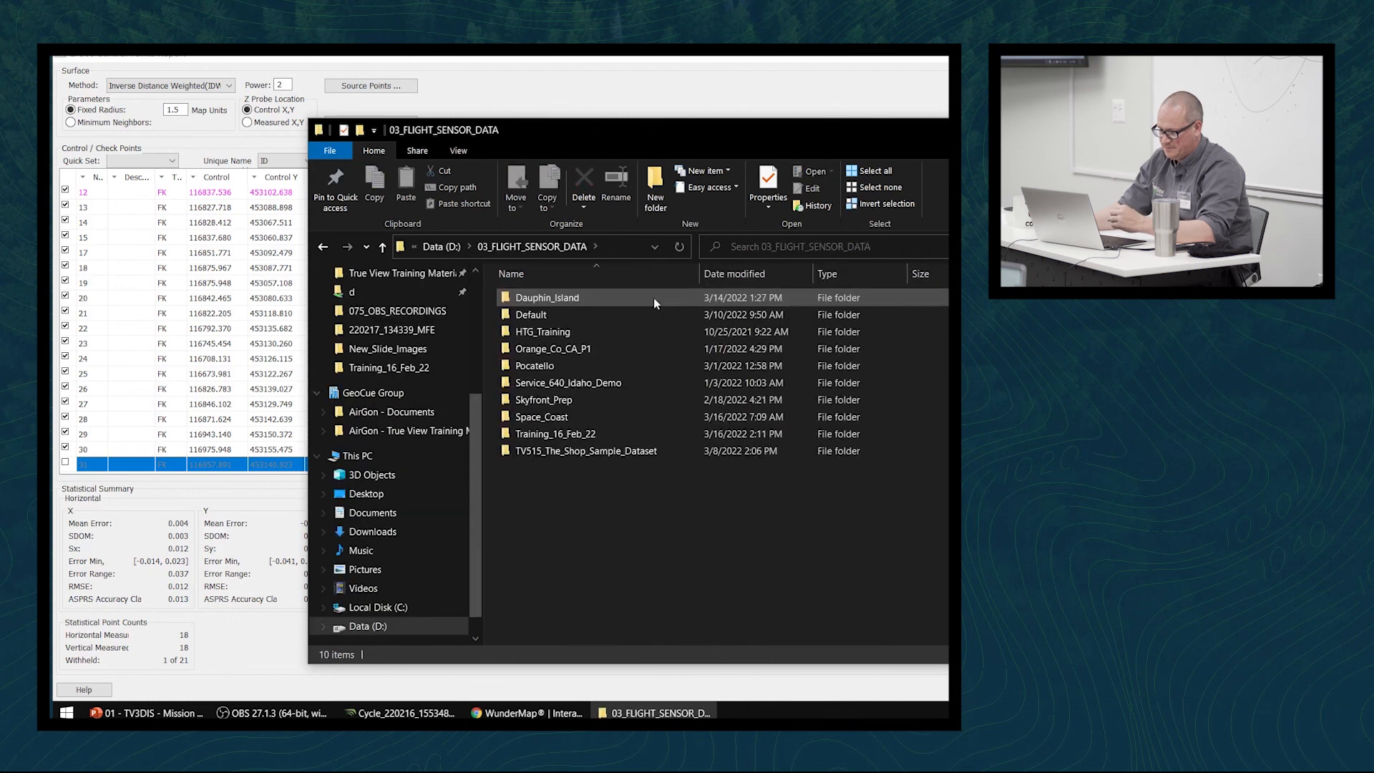
{"action": "double_click", "coordinate": [638, 434]}
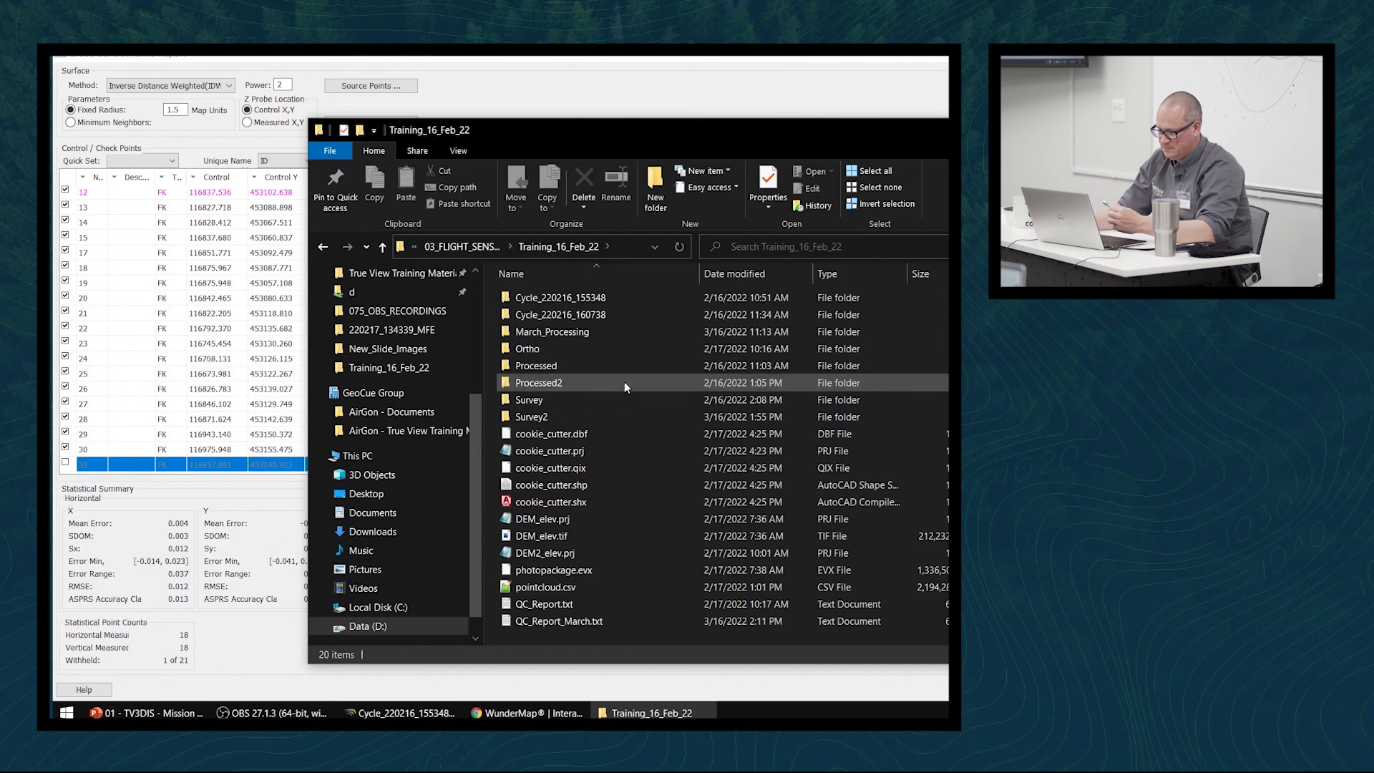
{"action": "double_click", "coordinate": [616, 621]}
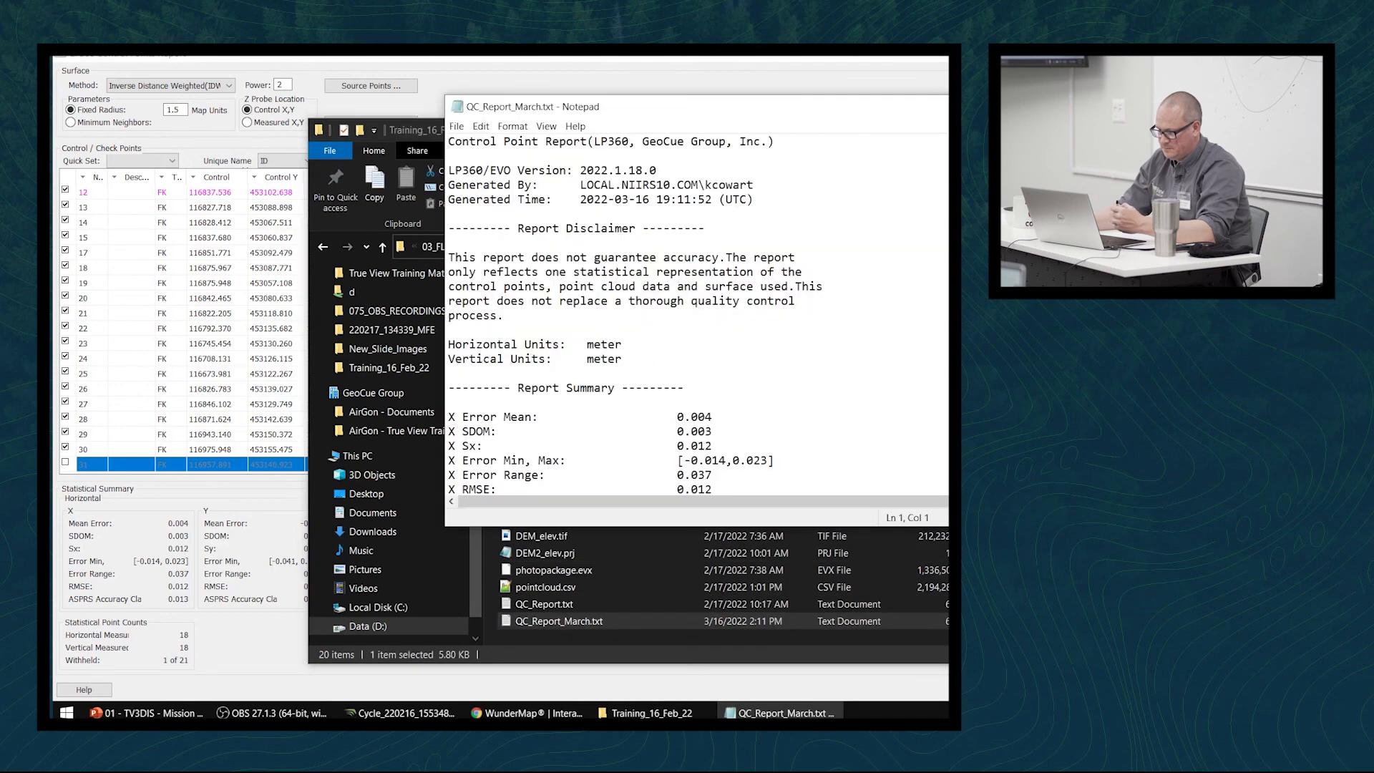
{"action": "key", "text": "super+Up"}
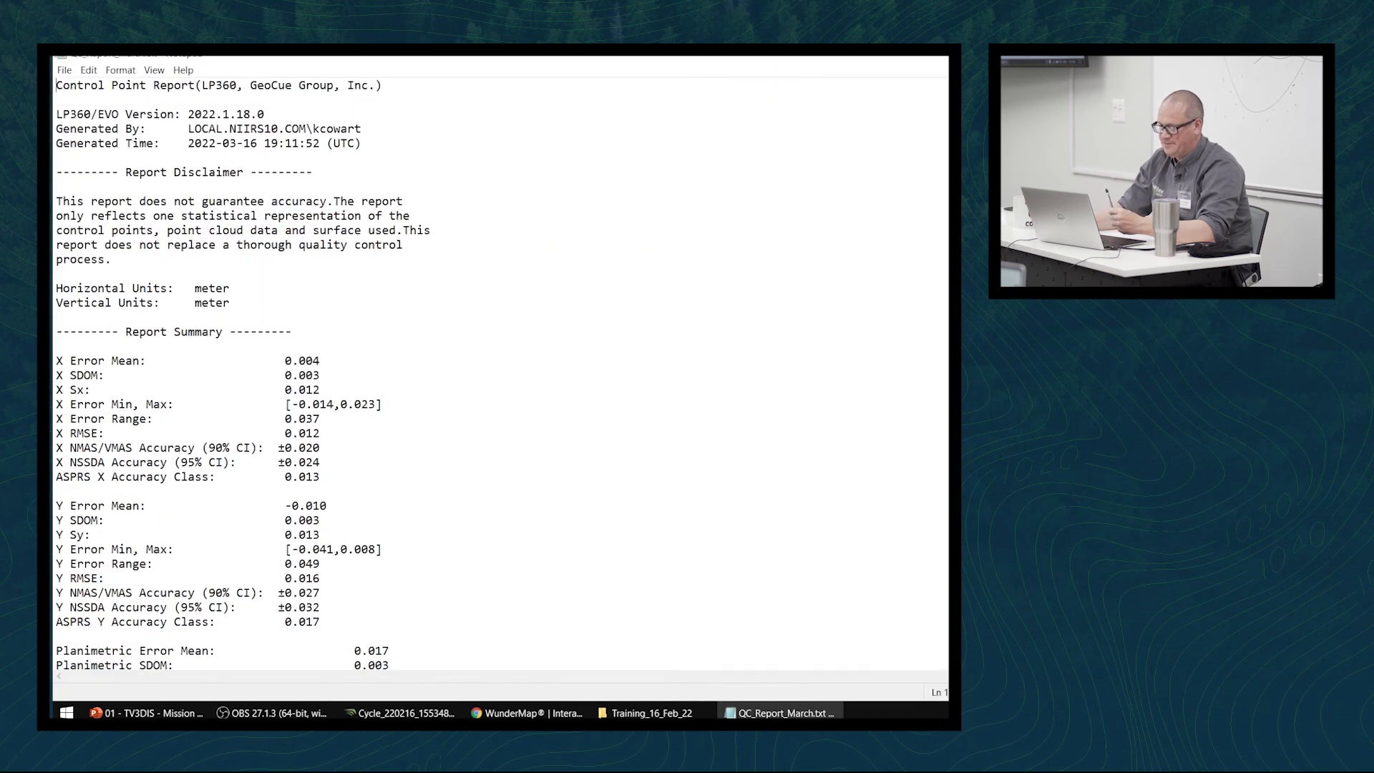
Examine the exported report's X, Y, planimetric and vertical accuracy statistics, surface definition and control point table
{"action": "scroll", "coordinate": [501, 372], "scroll_direction": "down", "scroll_amount": 4}
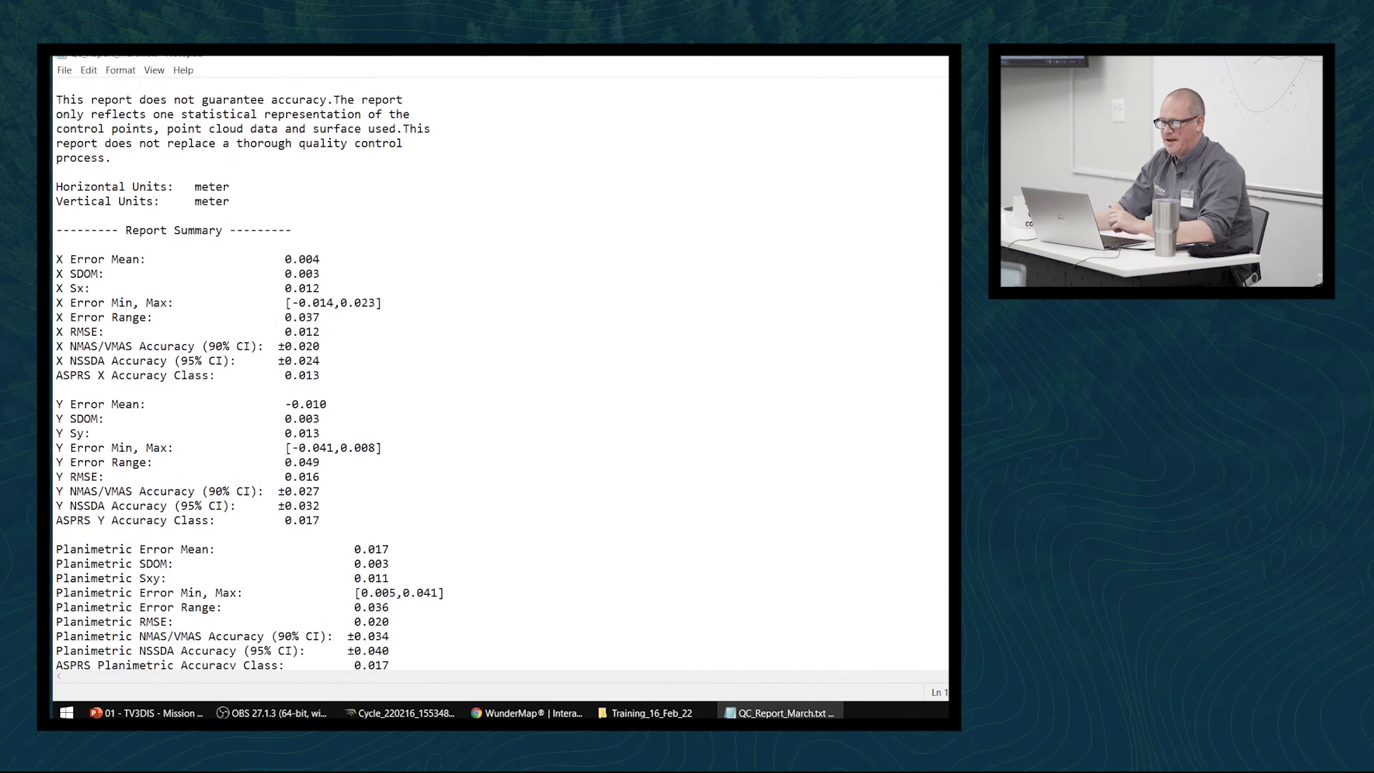
{"action": "scroll", "coordinate": [501, 372], "scroll_direction": "down", "scroll_amount": 6}
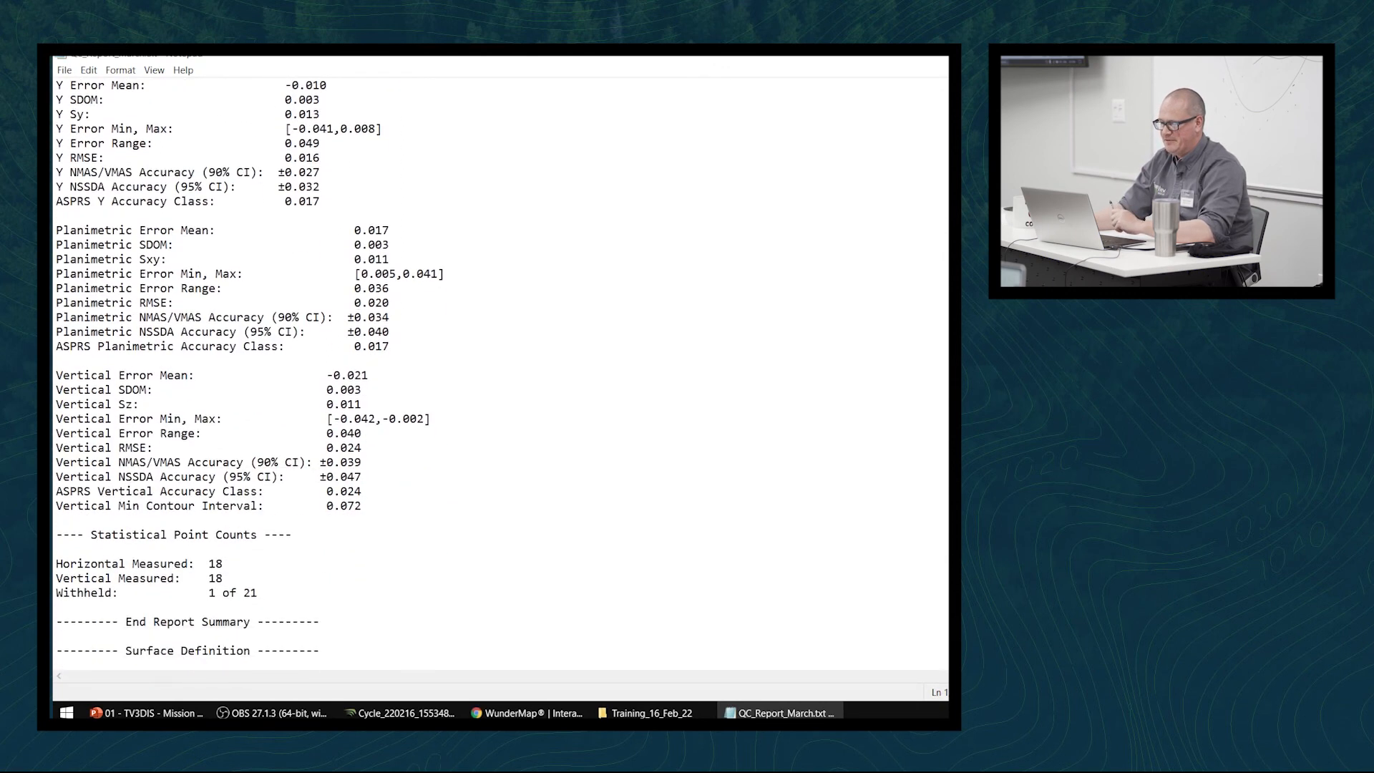
{"action": "scroll", "coordinate": [501, 372], "scroll_direction": "down", "scroll_amount": 13}
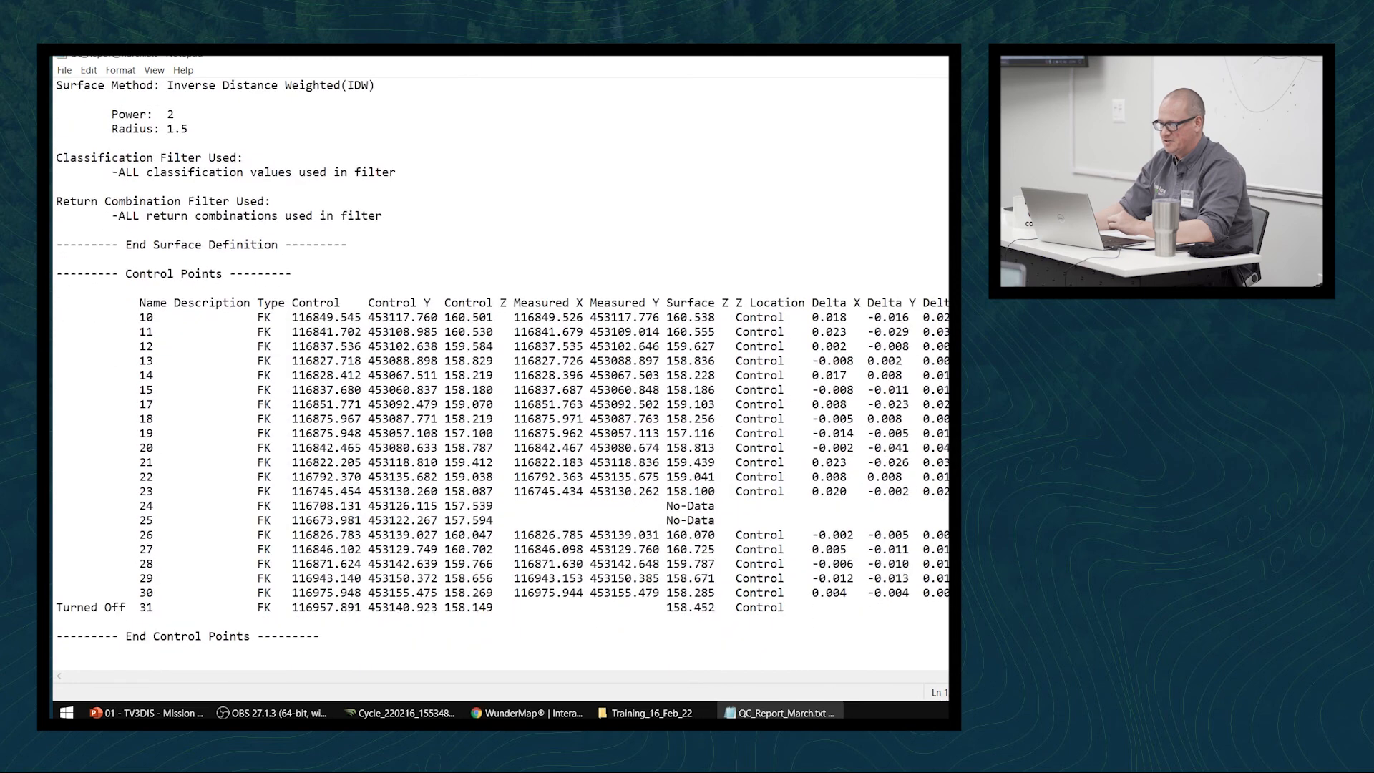
{"action": "scroll", "coordinate": [501, 372], "scroll_direction": "up", "scroll_amount": 19}
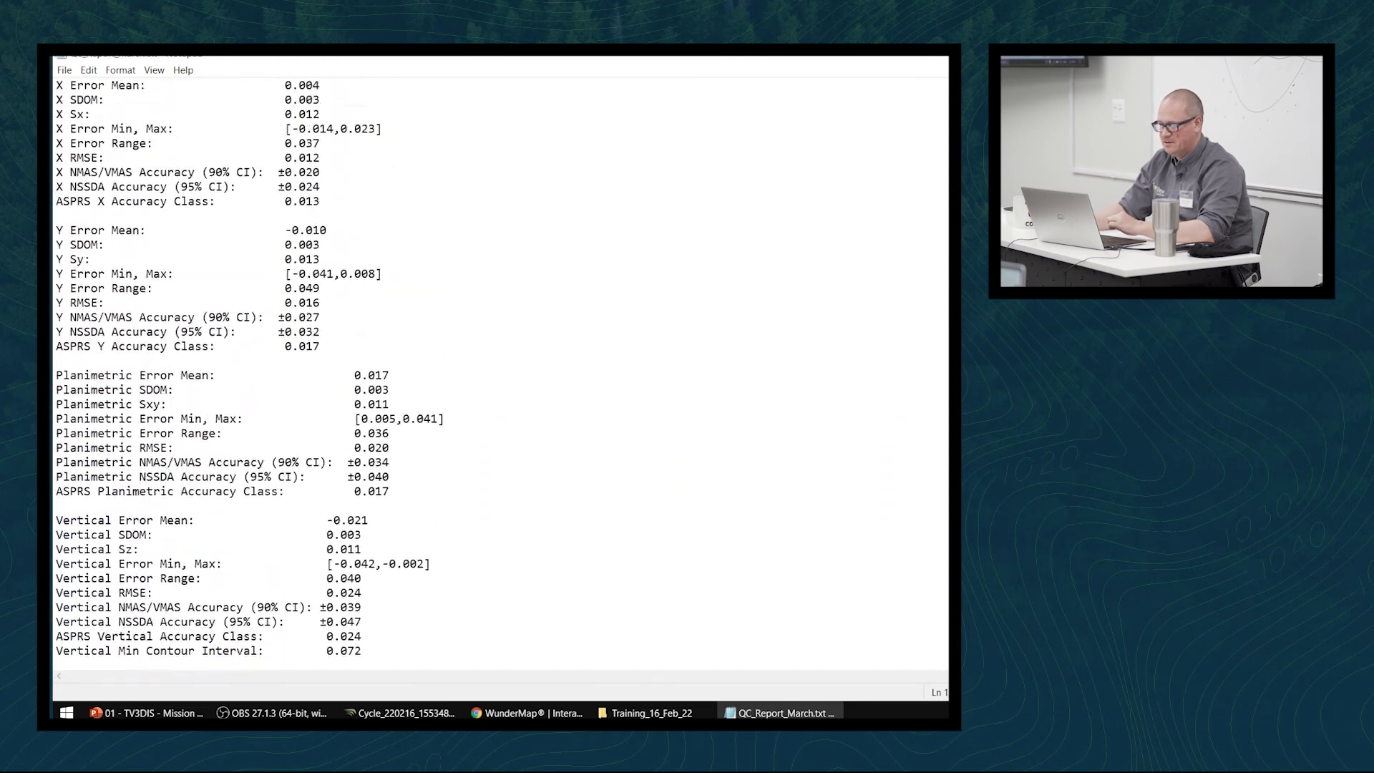
{"action": "scroll", "coordinate": [501, 372], "scroll_direction": "down", "scroll_amount": 17}
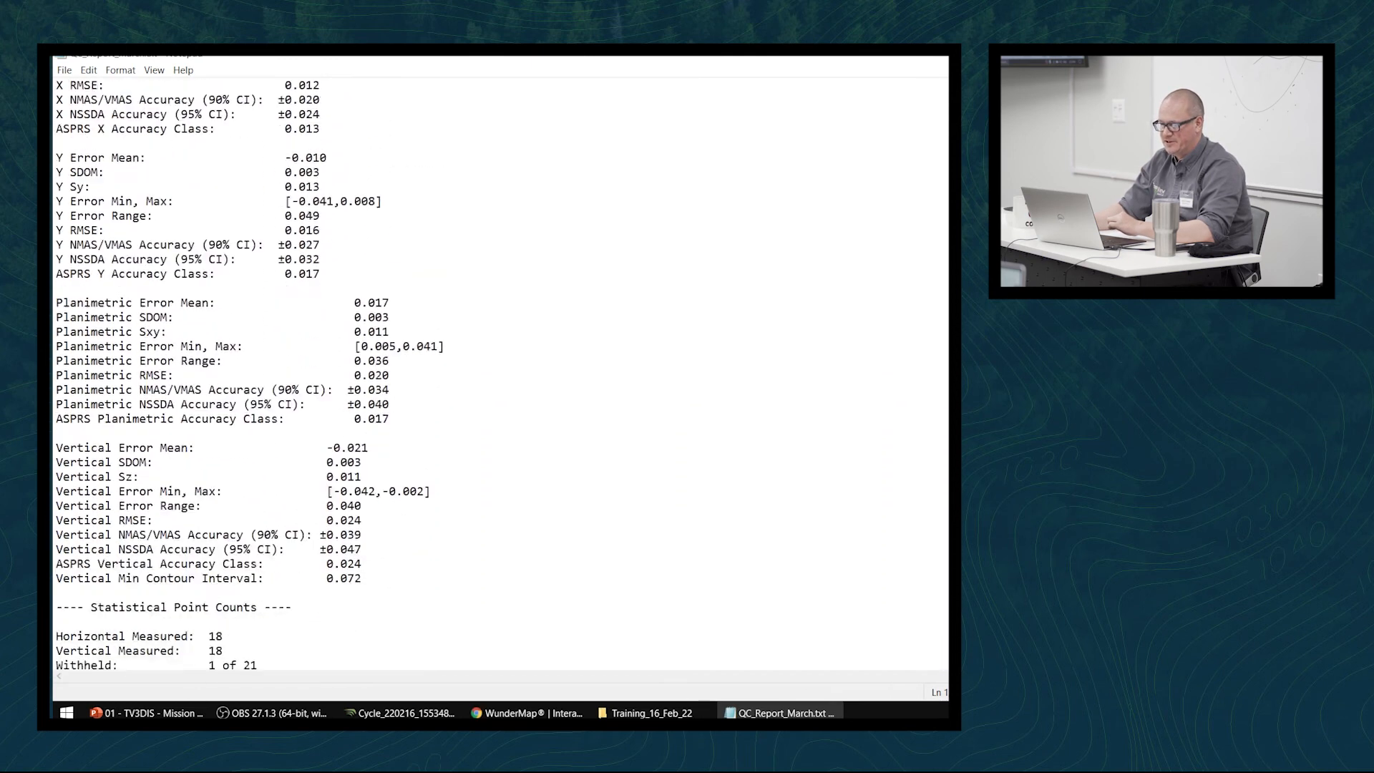
{"action": "scroll", "coordinate": [502, 372], "scroll_direction": "down", "scroll_amount": 3}
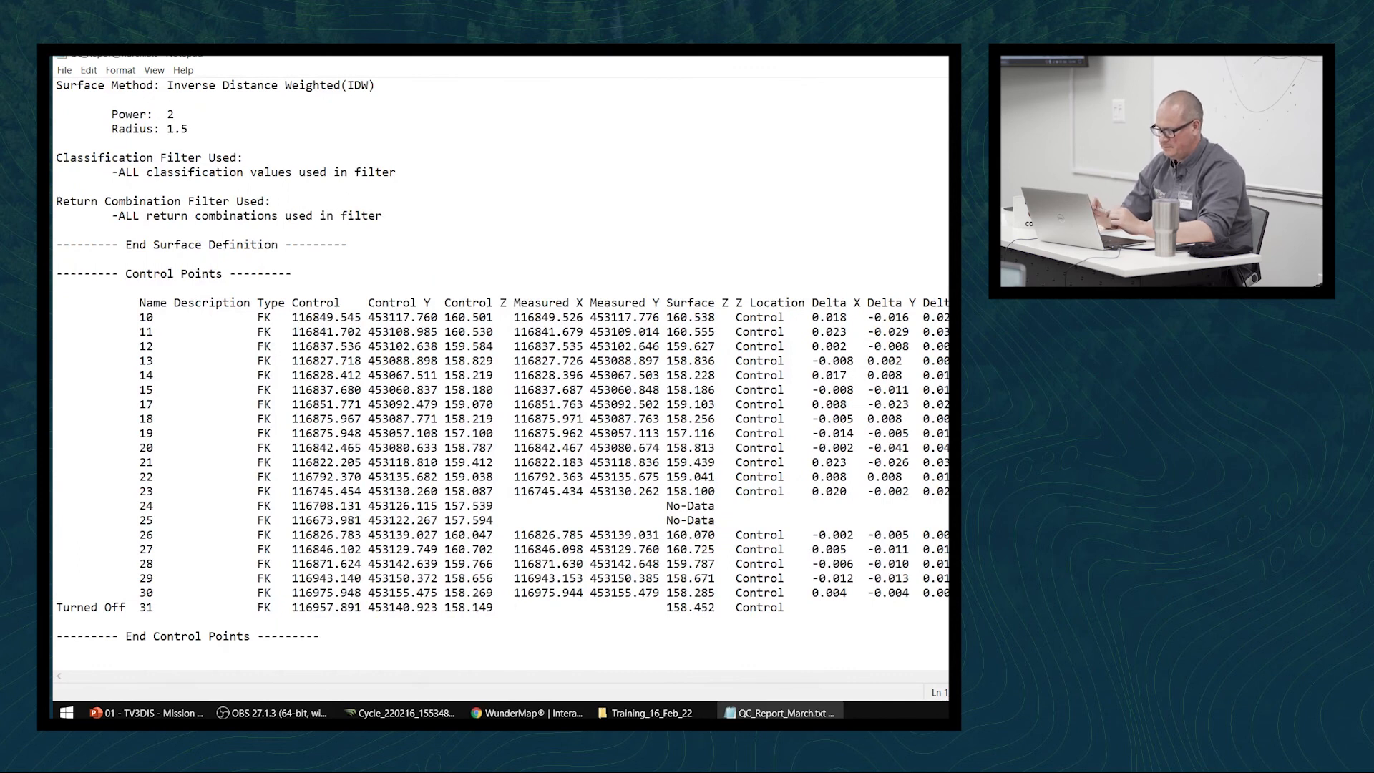
{"action": "scroll", "coordinate": [759, 594], "scroll_direction": "down", "scroll_amount": 2}
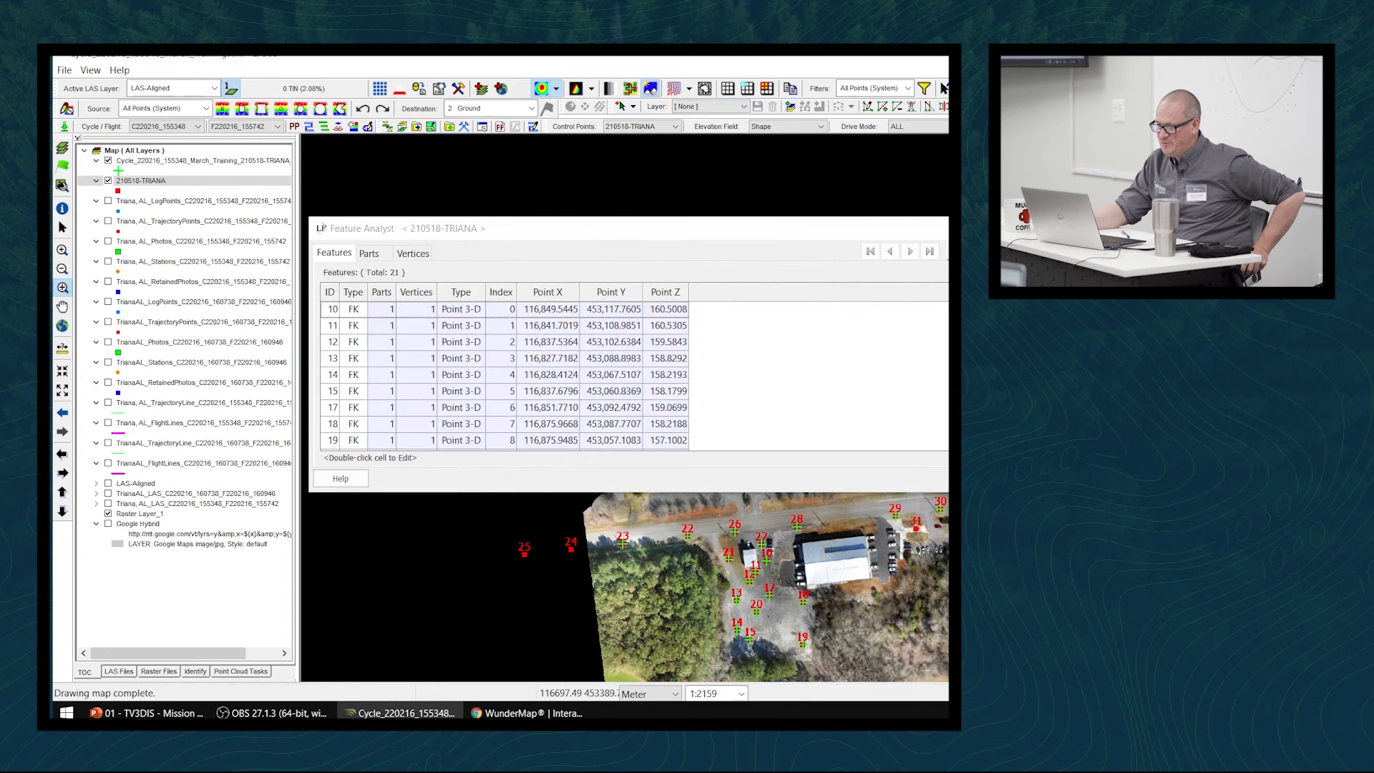
Select and delete control points 24, 25 and 31 from the 210518-TRIANA feature layer
{"action": "left_click", "coordinate": [621, 106]}
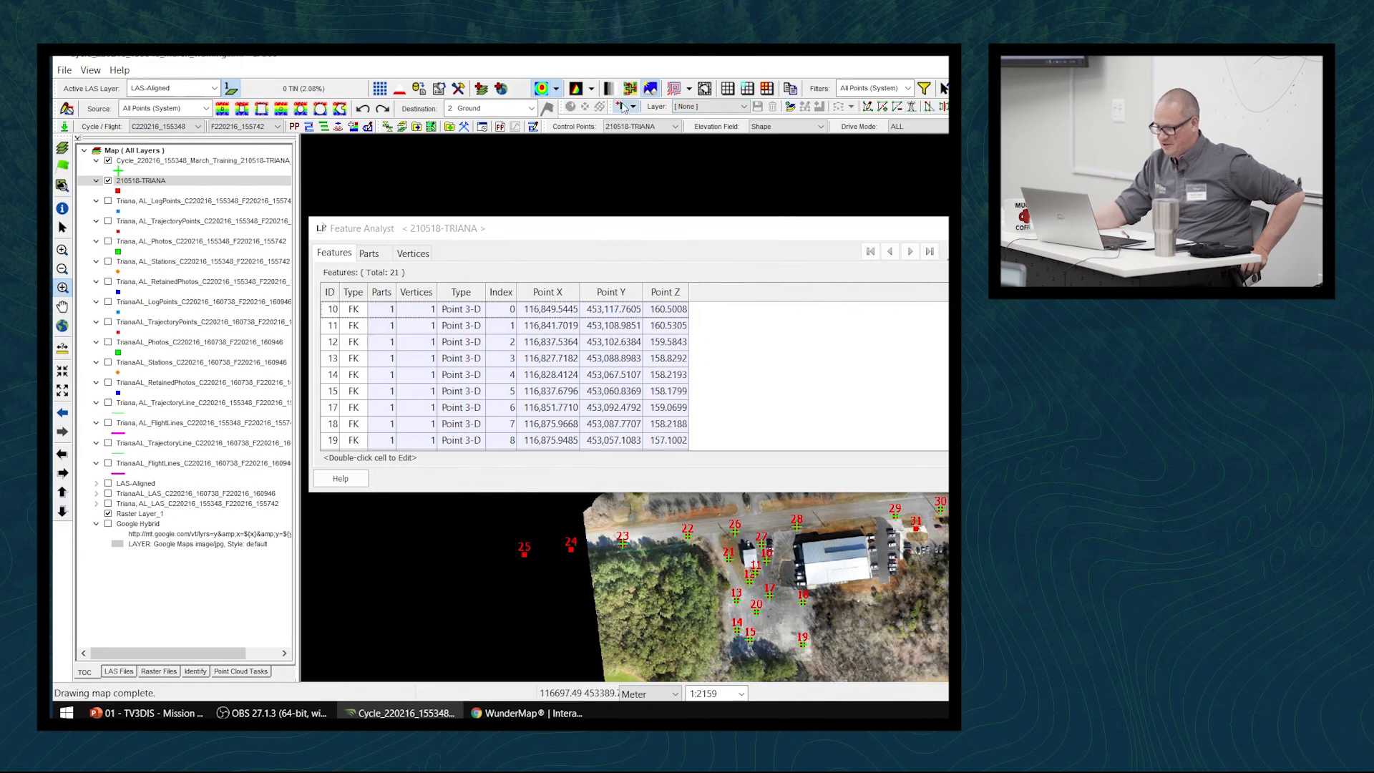
{"action": "left_click_drag", "start_coordinate": [505, 526], "coordinate": [580, 587]}
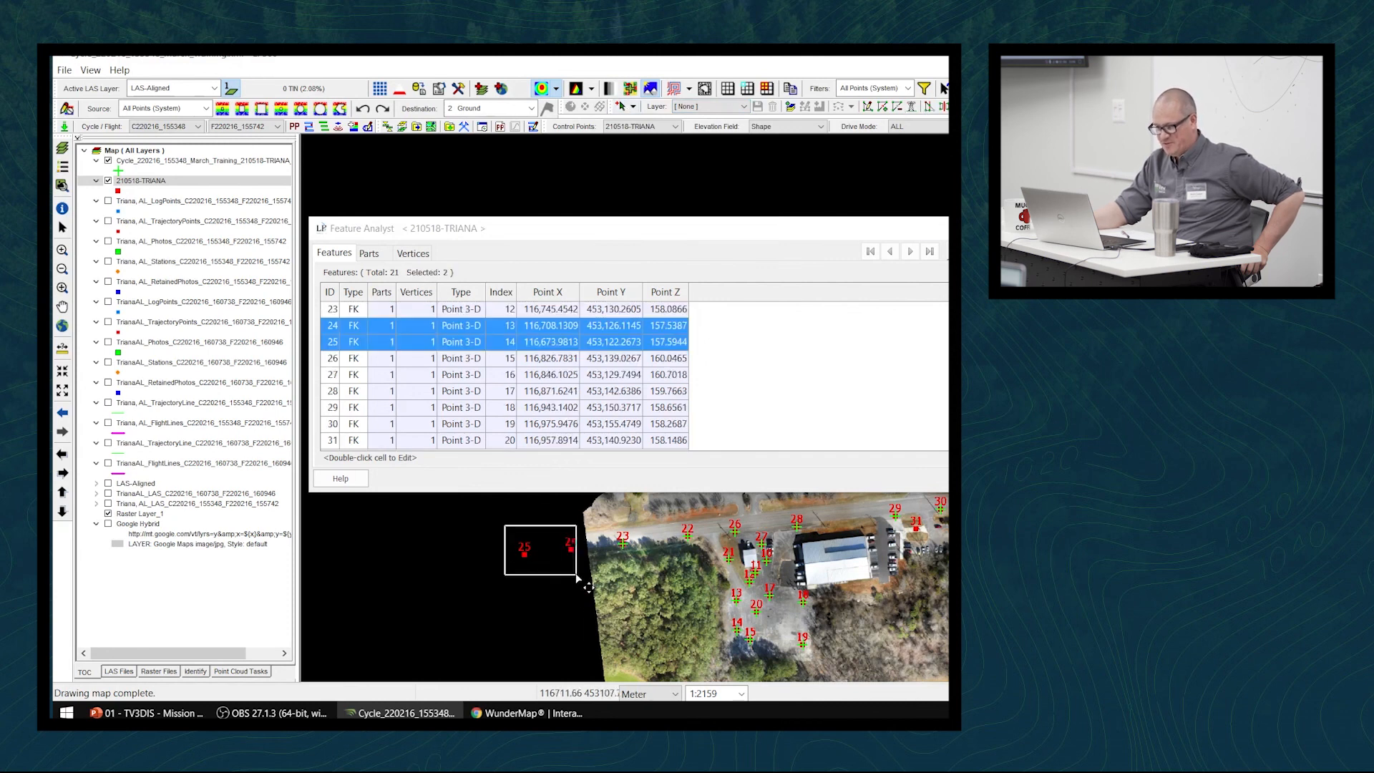
{"action": "key", "text": "Delete"}
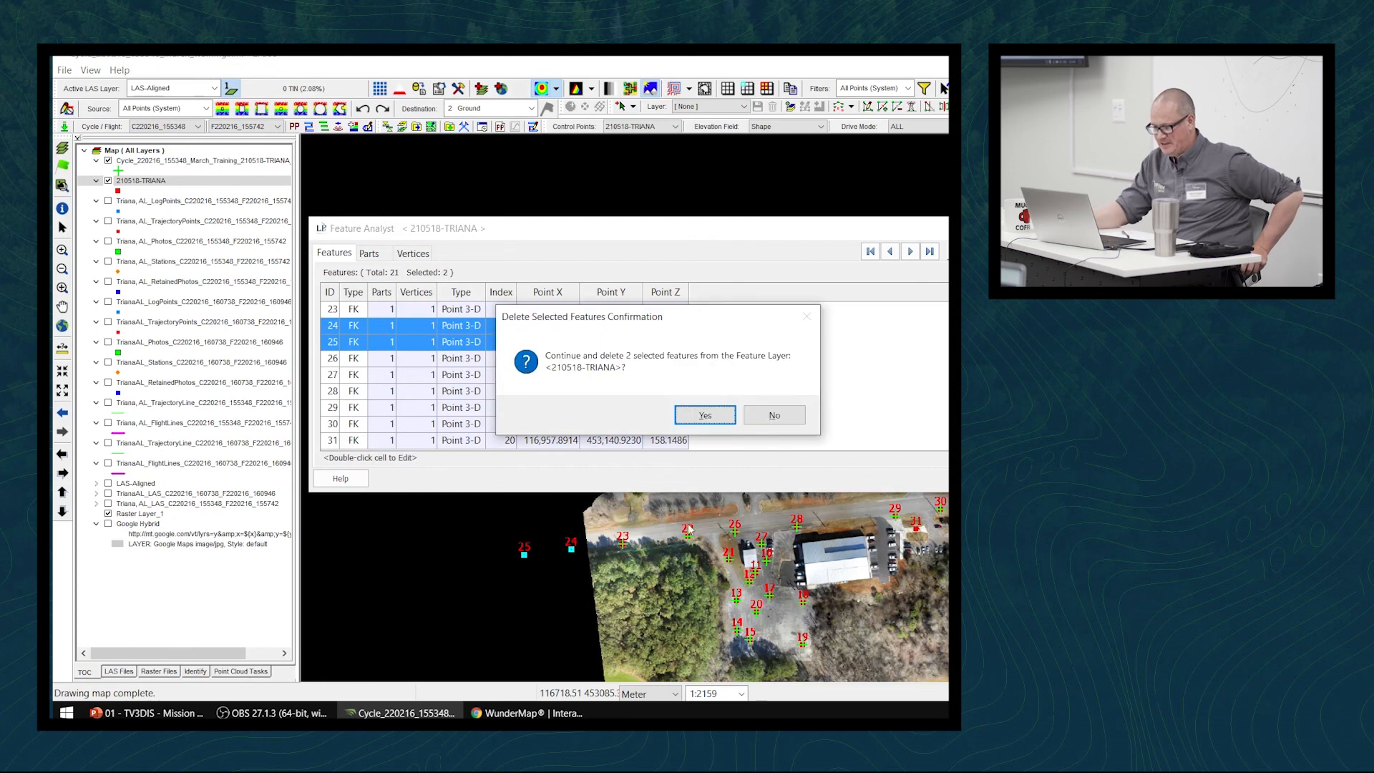
{"action": "left_click", "coordinate": [696, 417]}
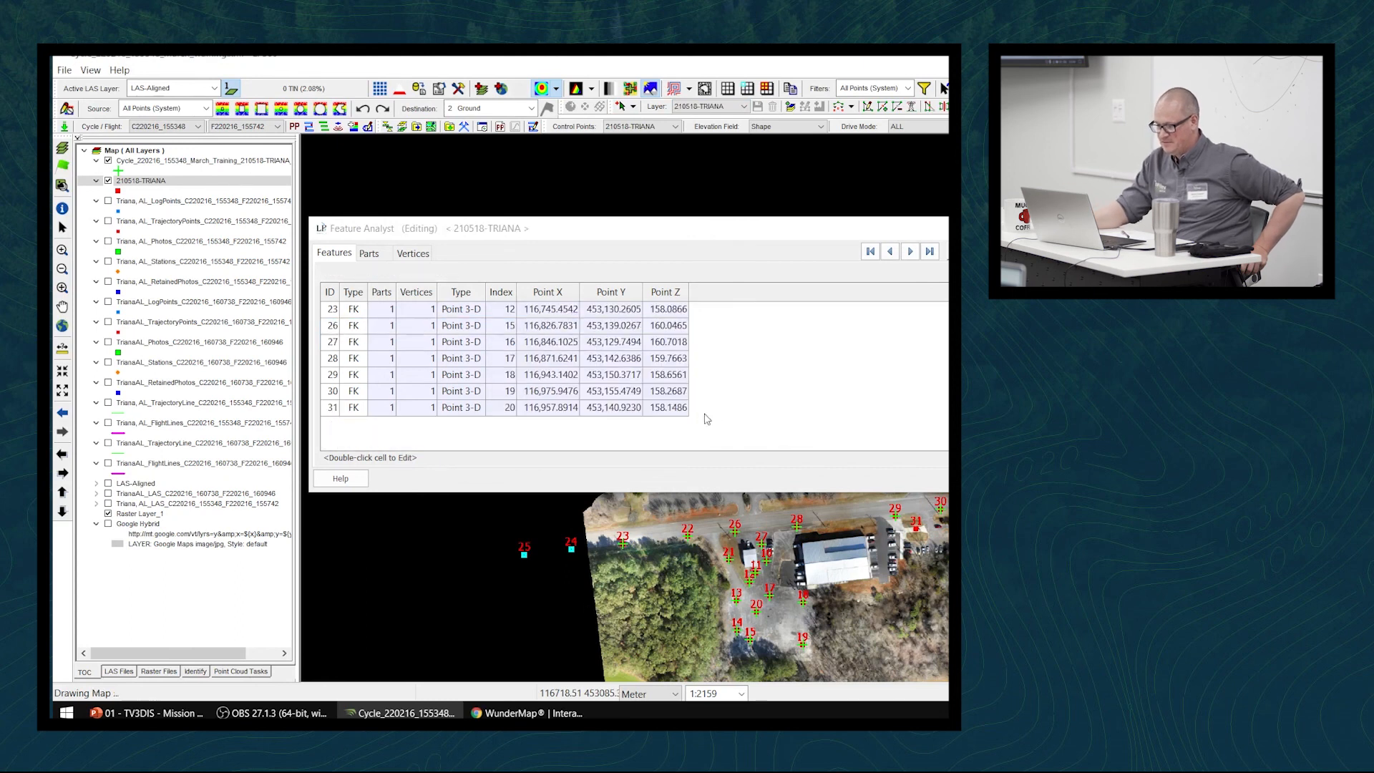
{"action": "left_click", "coordinate": [916, 531]}
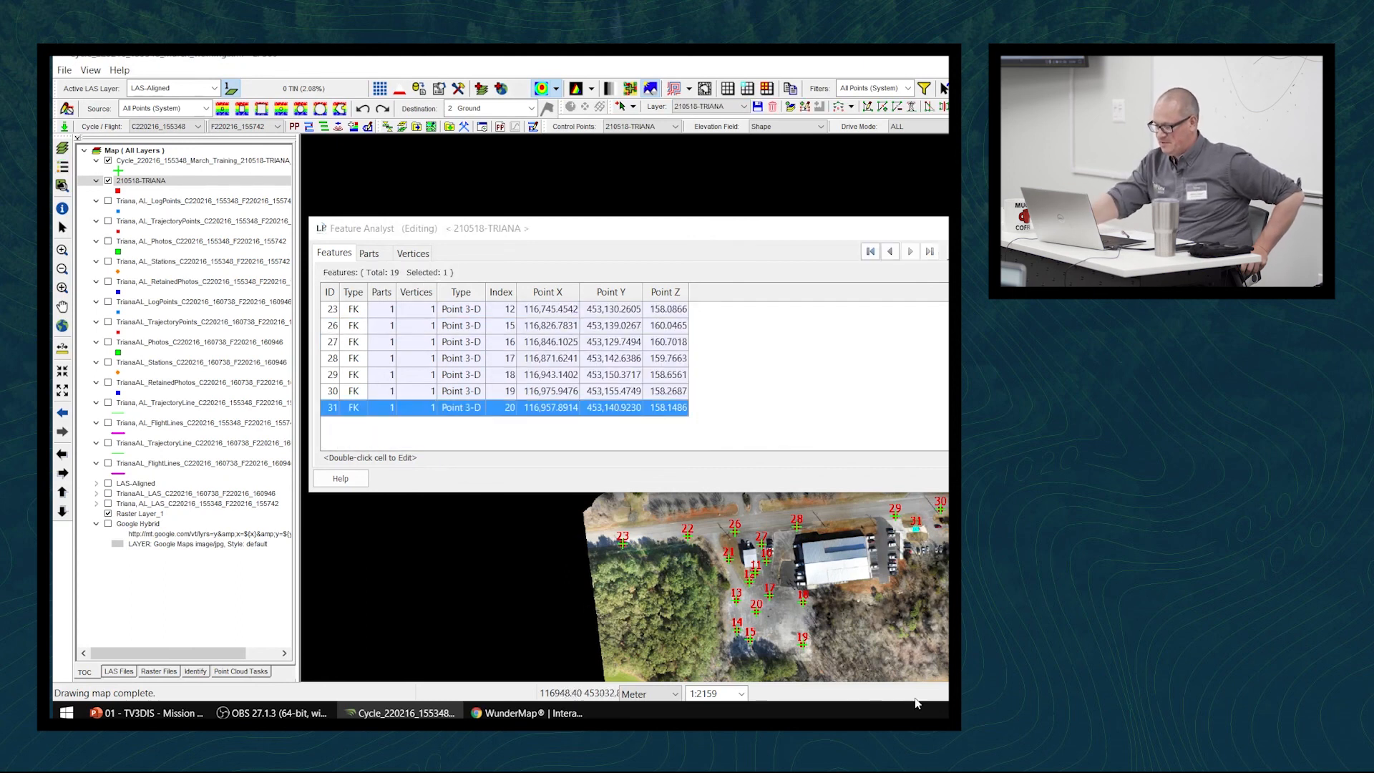
{"action": "key", "text": "Delete"}
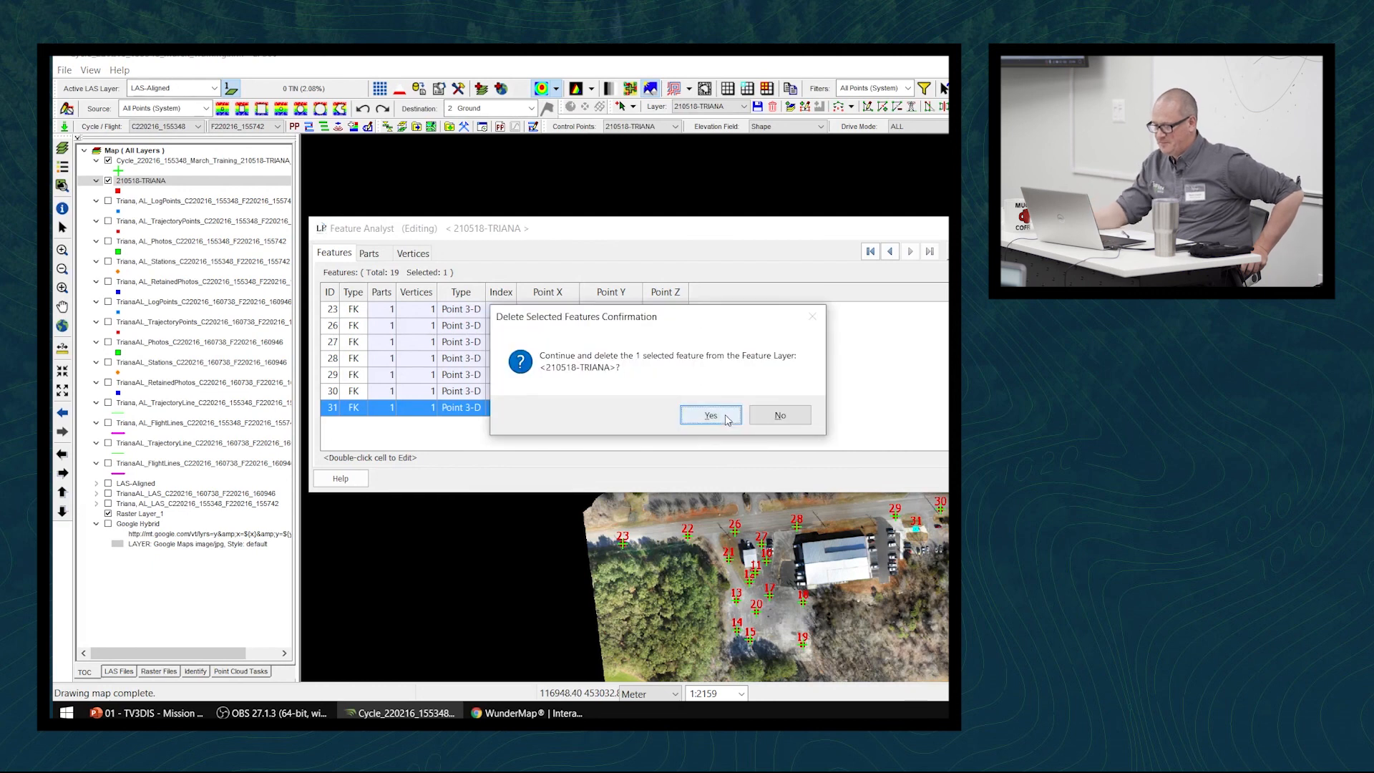
{"action": "key", "text": "Return"}
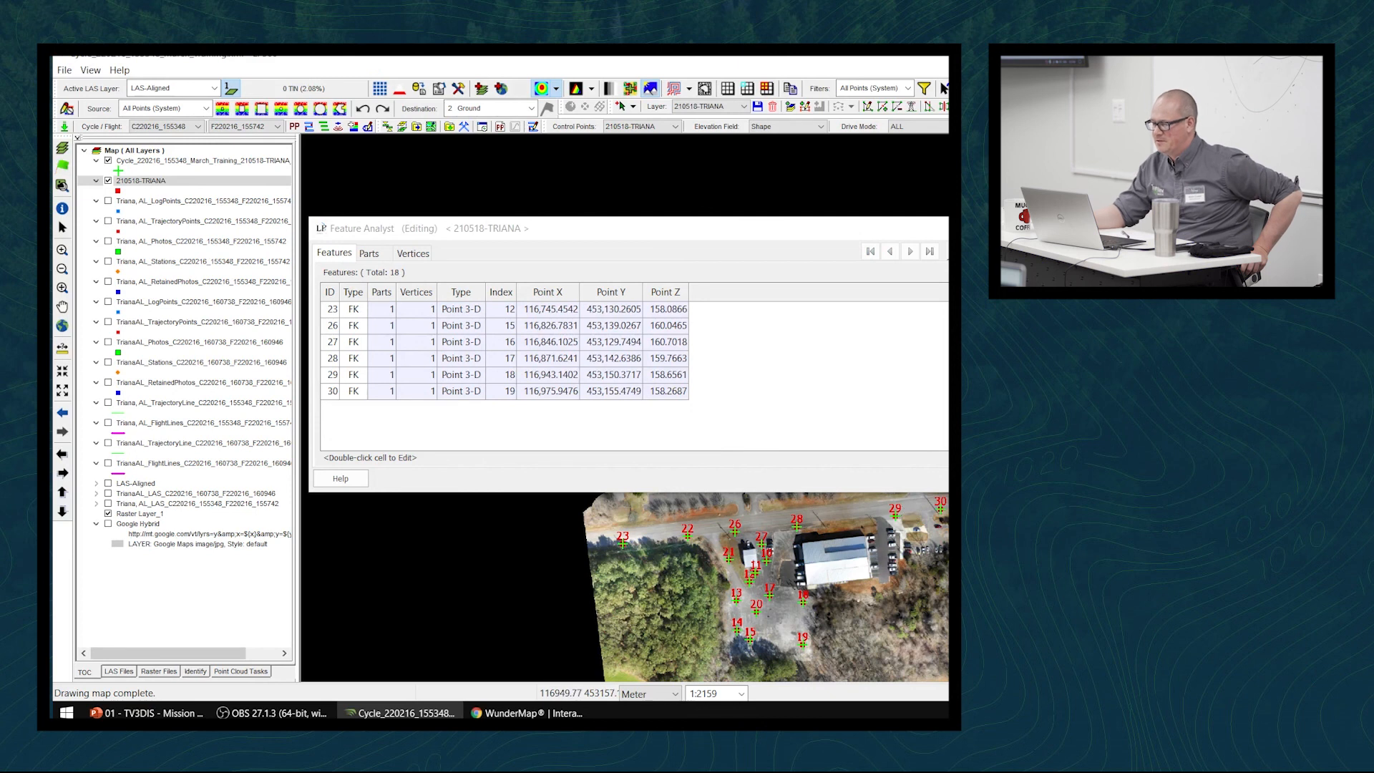
Close the Feature Analyst and save the edits to the 210518-TRIANA layer
{"action": "left_click", "coordinate": [946, 228]}
{"action": "middle_click_drag", "start_coordinate": [844, 470], "coordinate": [791, 299]}
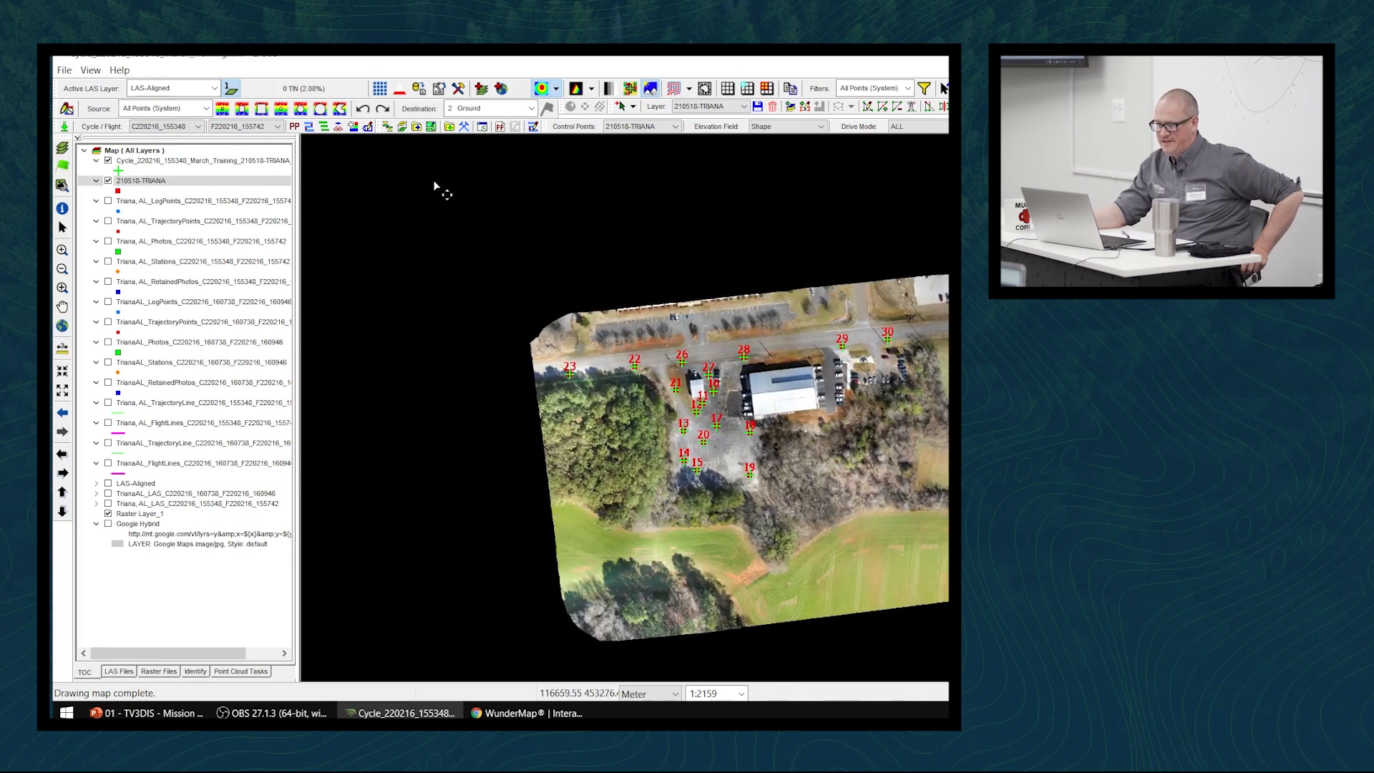
{"action": "left_click", "coordinate": [758, 107]}
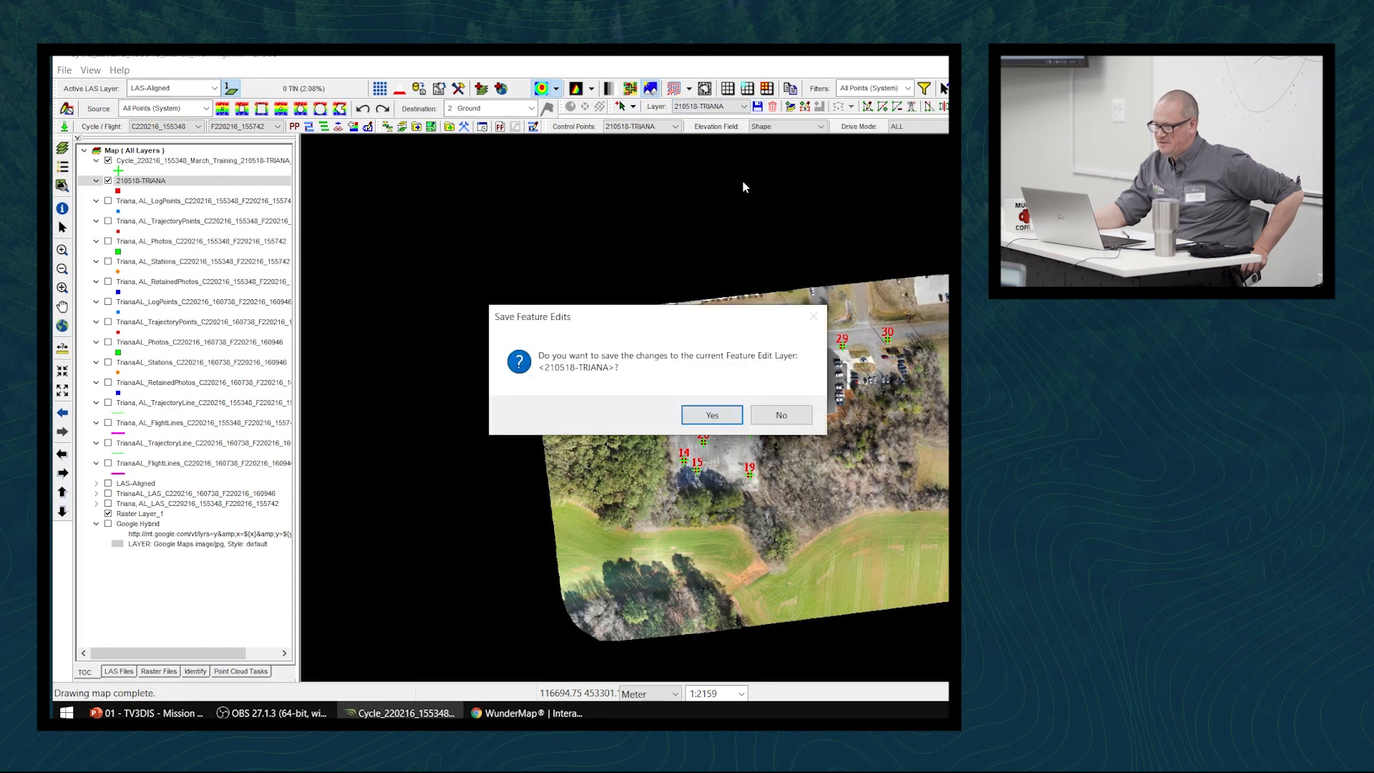
{"action": "left_click", "coordinate": [712, 416]}
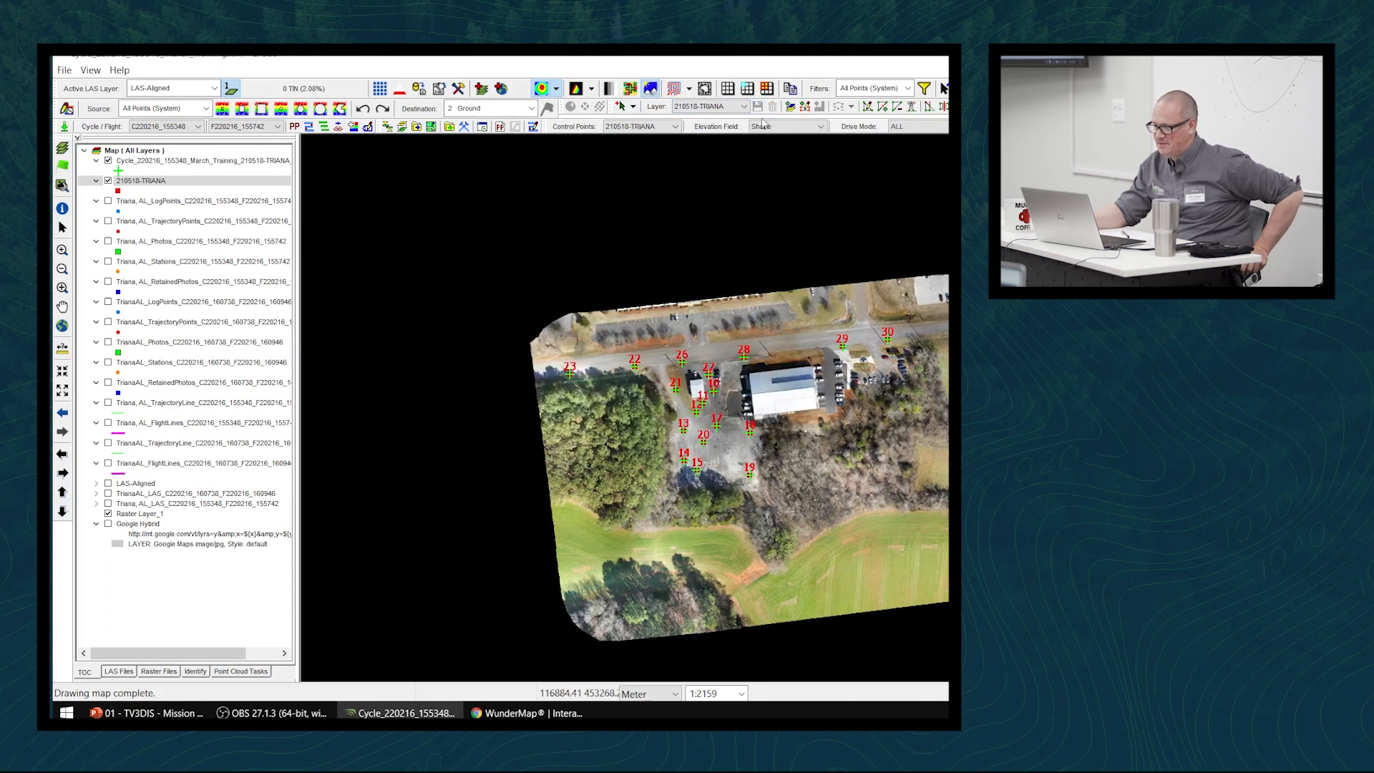
Display the LAS-Aligned layer instead of Raster Layer_1 and shade its TIN surface in greyscale by intensity
{"action": "scroll", "coordinate": [865, 448], "scroll_direction": "down", "scroll_amount": 2}
{"action": "scroll", "coordinate": [865, 448], "scroll_direction": "up", "scroll_amount": 5}
{"action": "scroll", "coordinate": [691, 369], "scroll_direction": "down", "scroll_amount": 2}
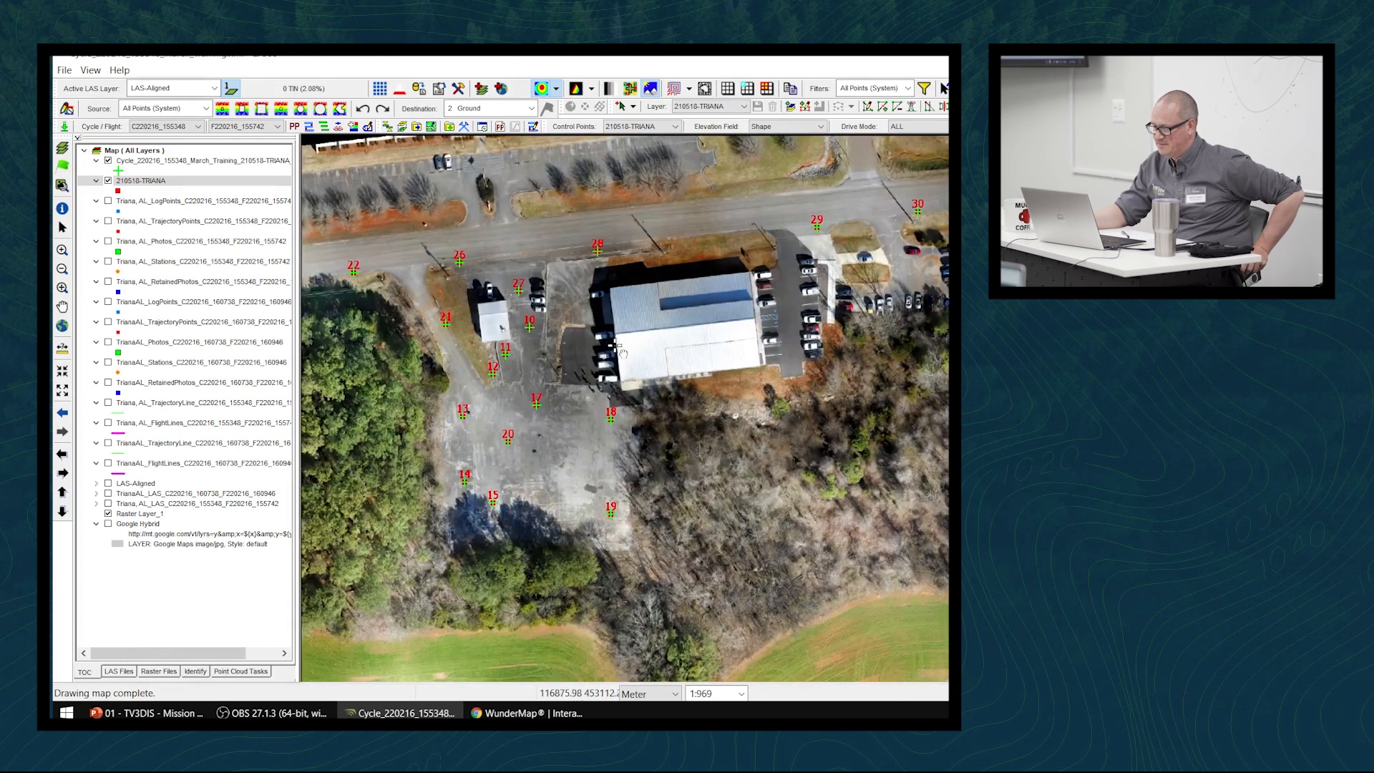
{"action": "scroll", "coordinate": [834, 328], "scroll_direction": "up", "scroll_amount": 2}
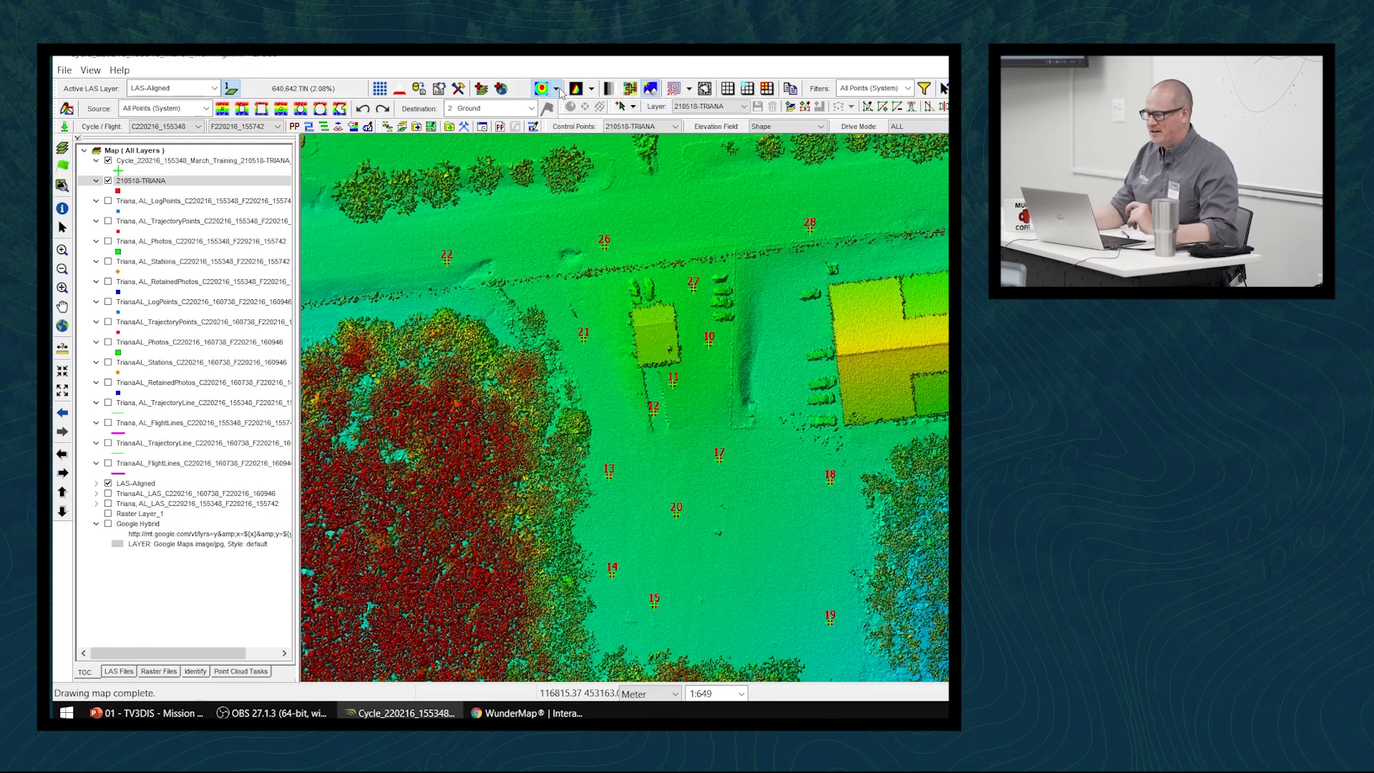
{"action": "left_click", "coordinate": [558, 89]}
{"action": "left_click", "coordinate": [563, 69]}
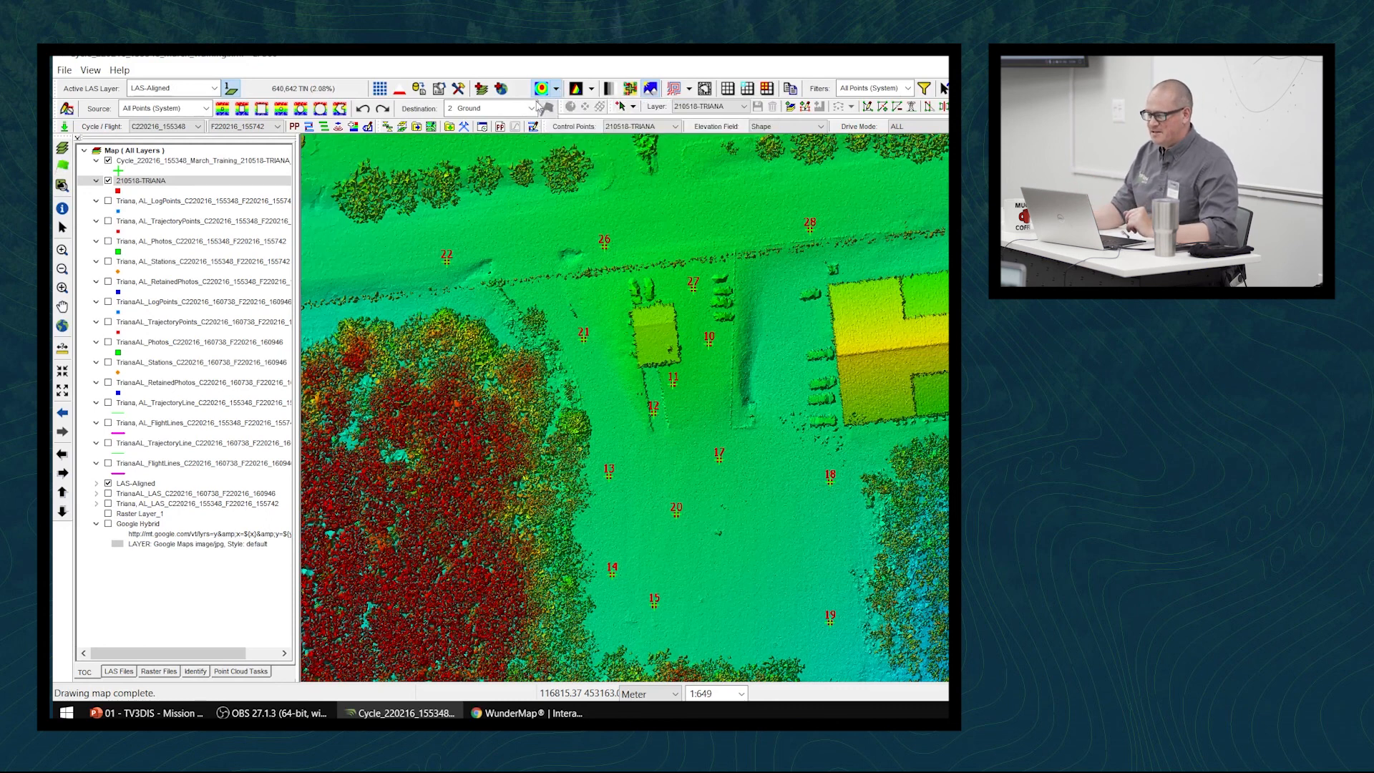
{"action": "left_click", "coordinate": [558, 90]}
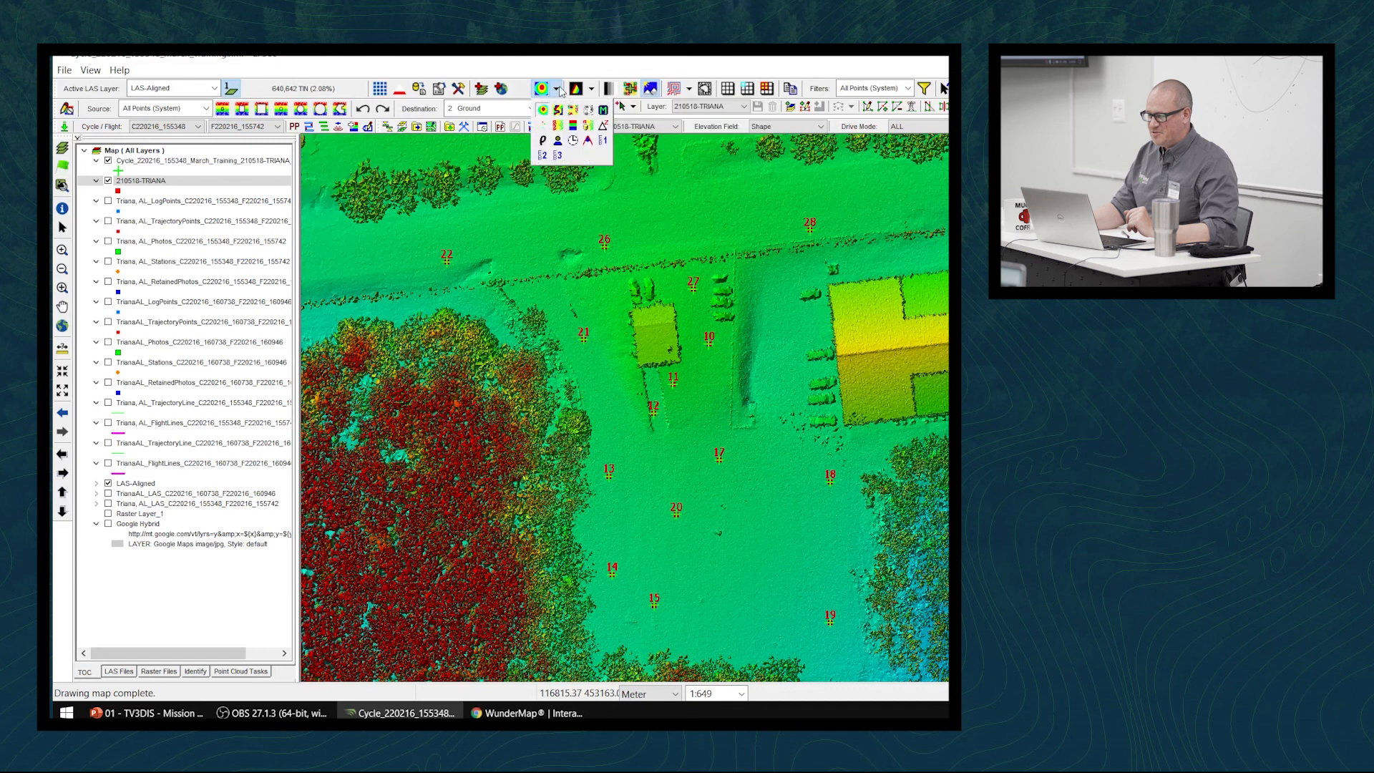
{"action": "left_click", "coordinate": [587, 111]}
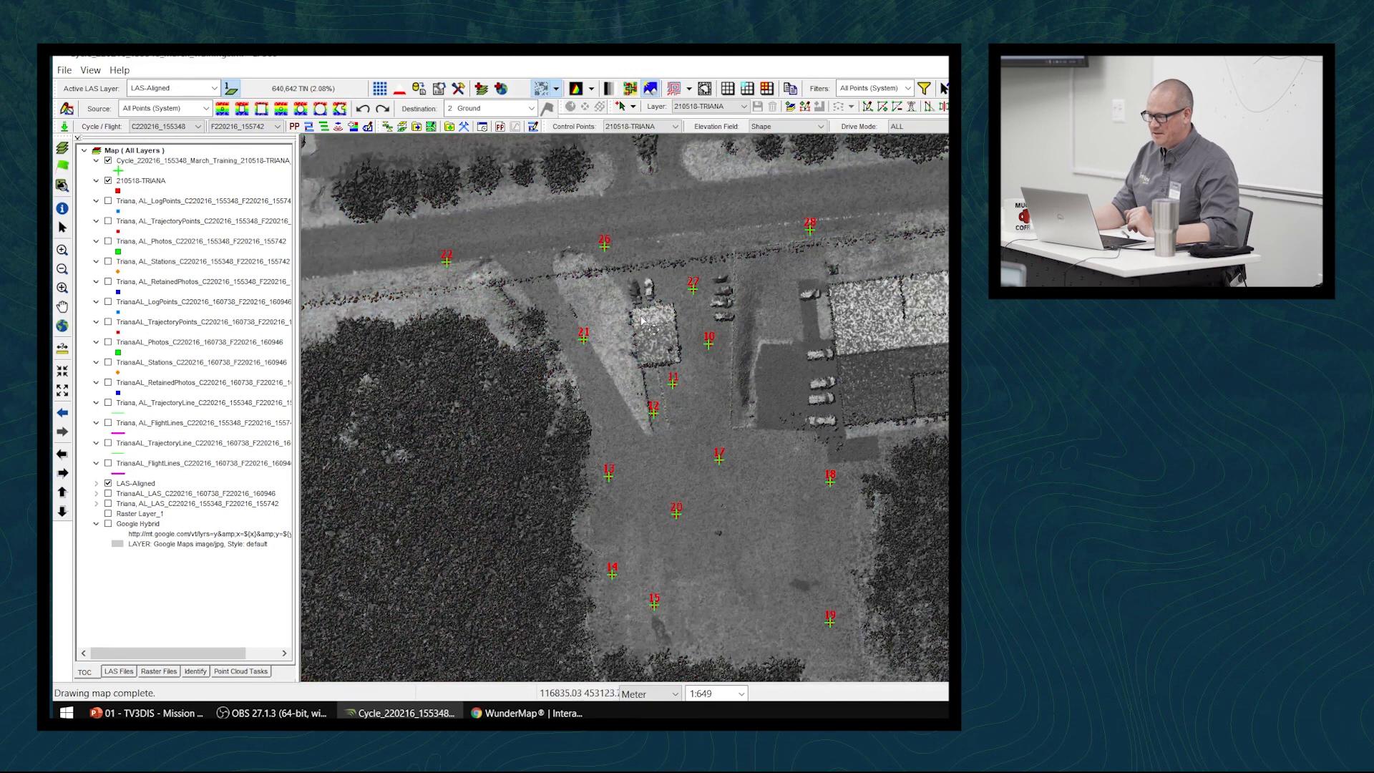
Examine how control point 10 lines up with the bright target mark on the intensity surface beside the small building
{"action": "scroll", "coordinate": [669, 289], "scroll_direction": "up", "scroll_amount": 6}
{"action": "scroll", "coordinate": [946, 282], "scroll_direction": "up", "scroll_amount": 5}
{"action": "scroll", "coordinate": [930, 293], "scroll_direction": "up", "scroll_amount": 3}
{"action": "scroll", "coordinate": [946, 381], "scroll_direction": "down", "scroll_amount": 4}
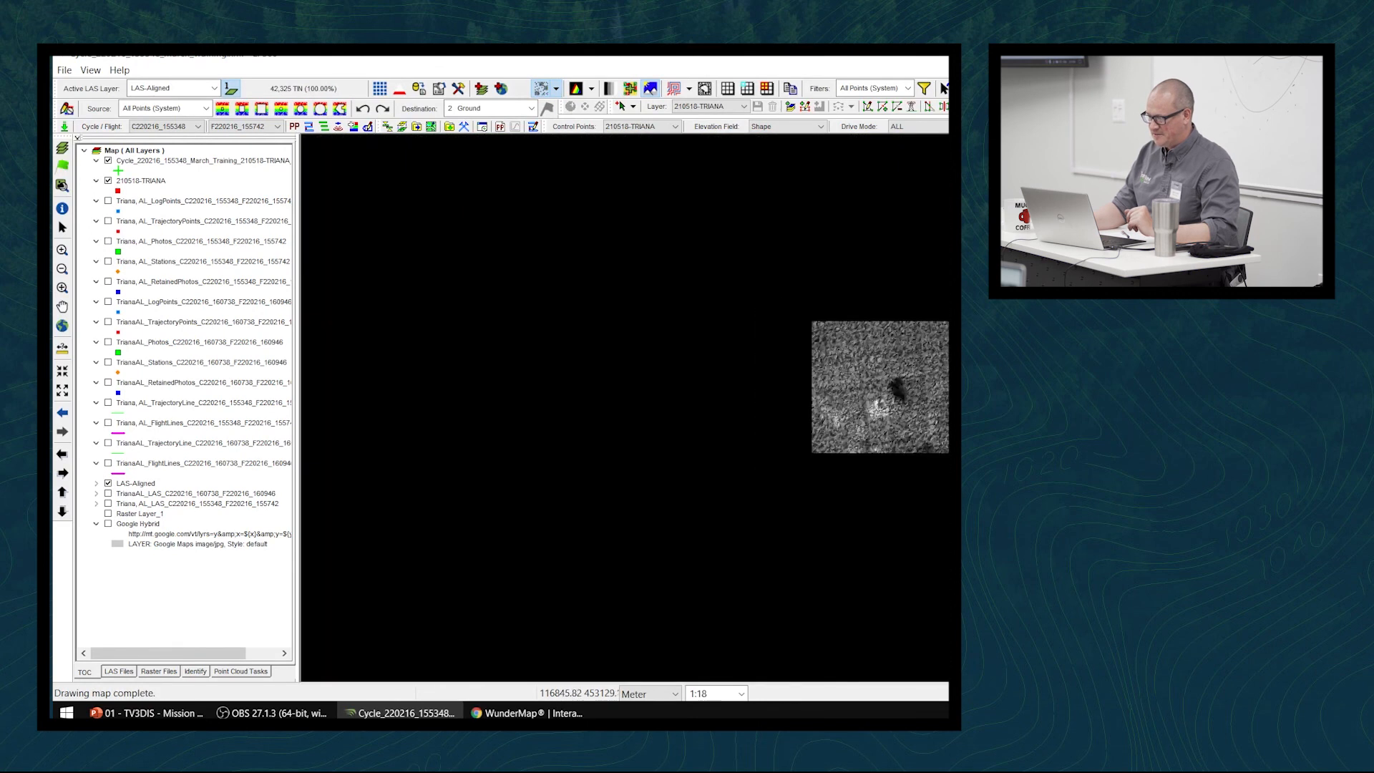
{"action": "scroll", "coordinate": [947, 381], "scroll_direction": "down", "scroll_amount": 3}
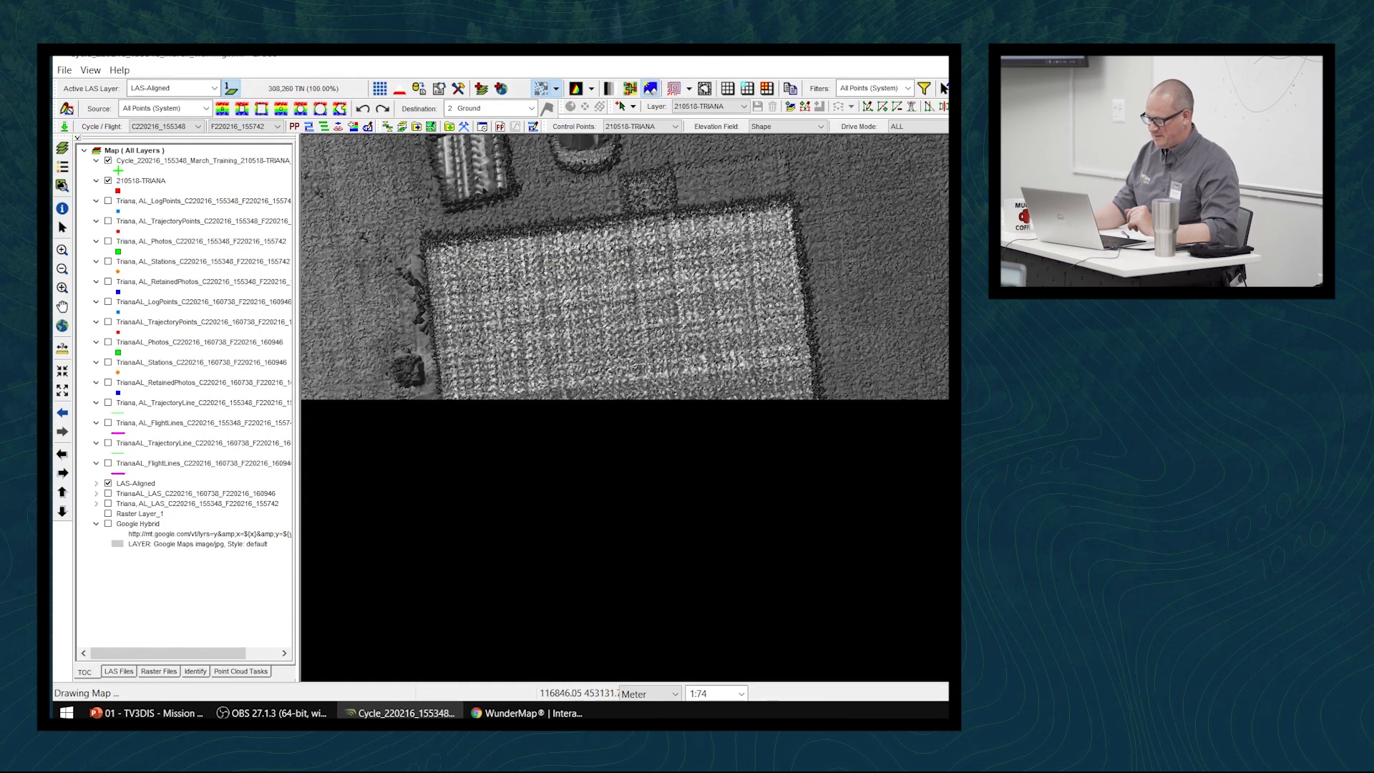
{"action": "scroll", "coordinate": [941, 444], "scroll_direction": "up", "scroll_amount": 6}
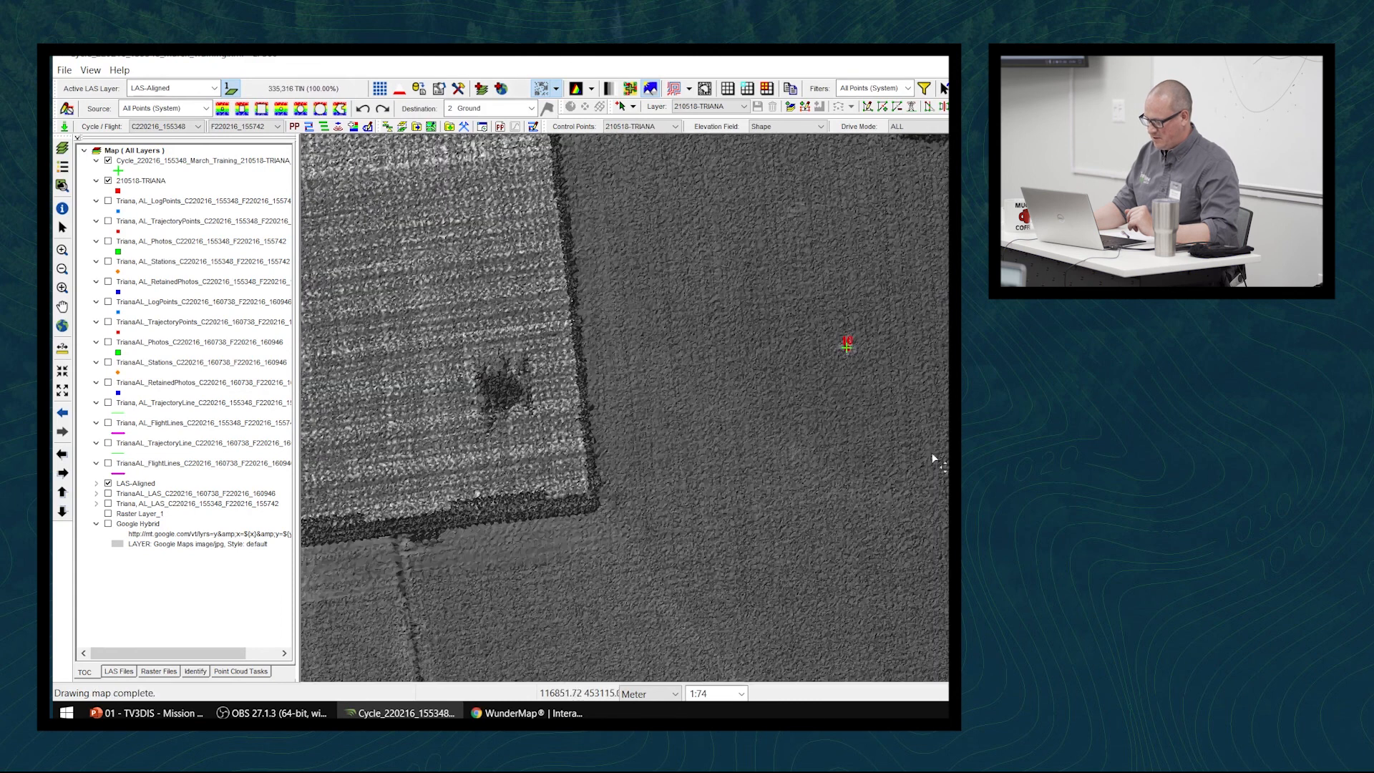
{"action": "scroll", "coordinate": [887, 400], "scroll_direction": "up", "scroll_amount": 4}
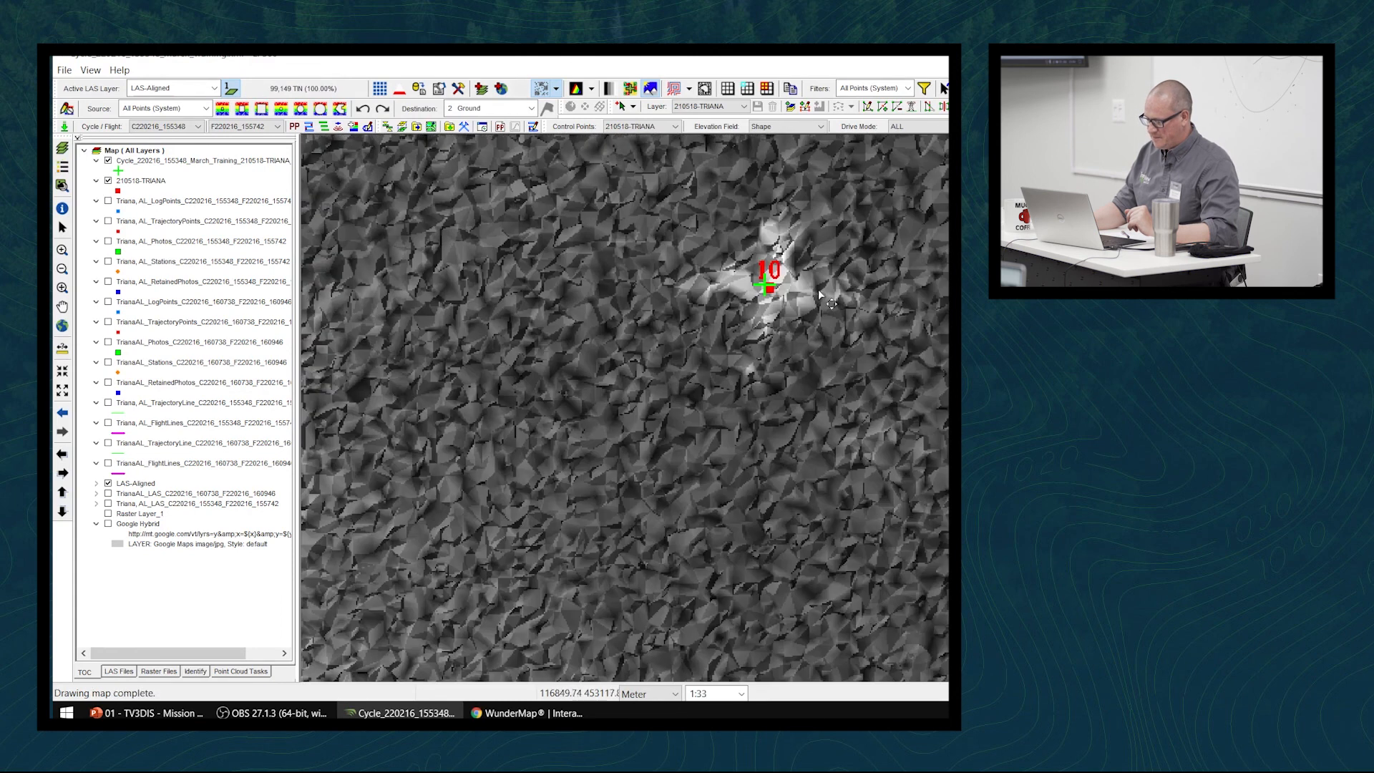
{"action": "middle_click_drag", "start_coordinate": [767, 288], "coordinate": [721, 318]}
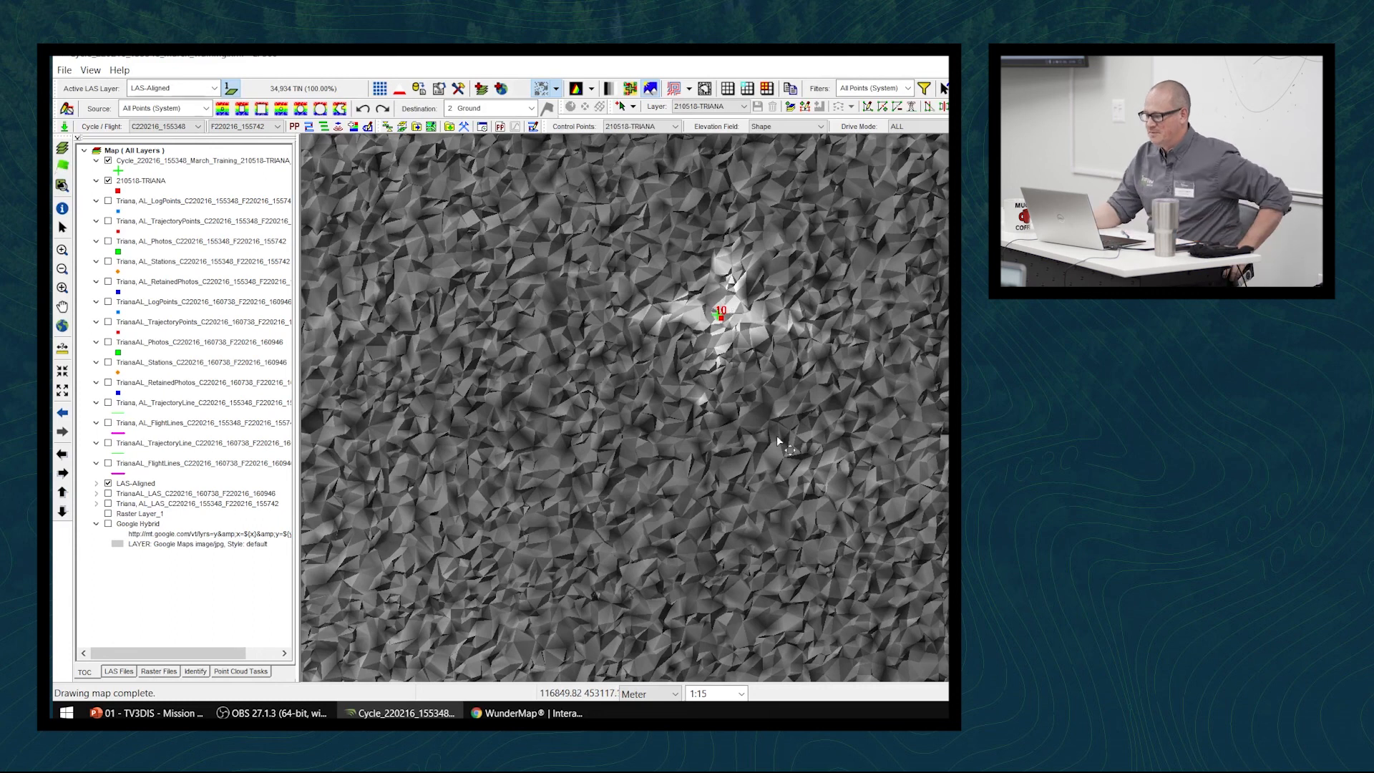
{"action": "scroll", "coordinate": [783, 443], "scroll_direction": "down", "scroll_amount": 2}
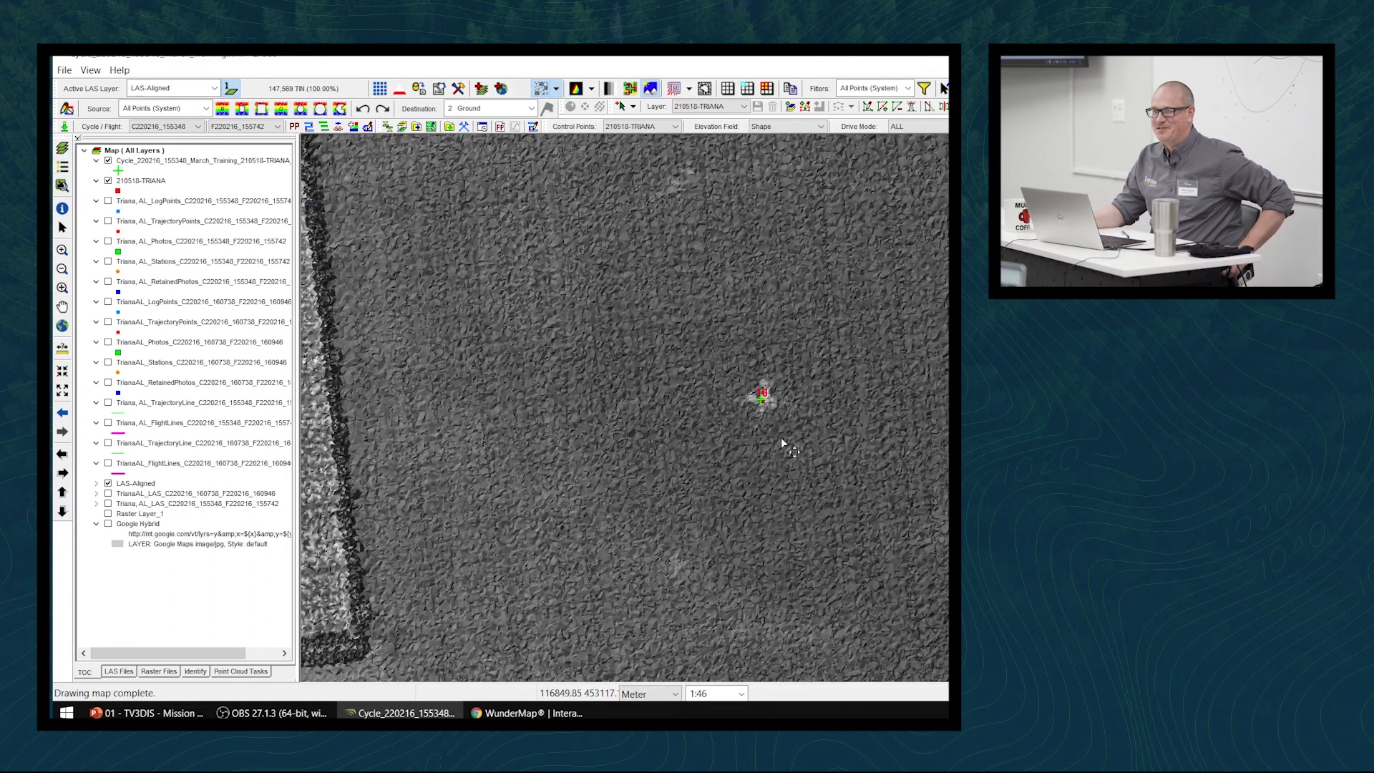